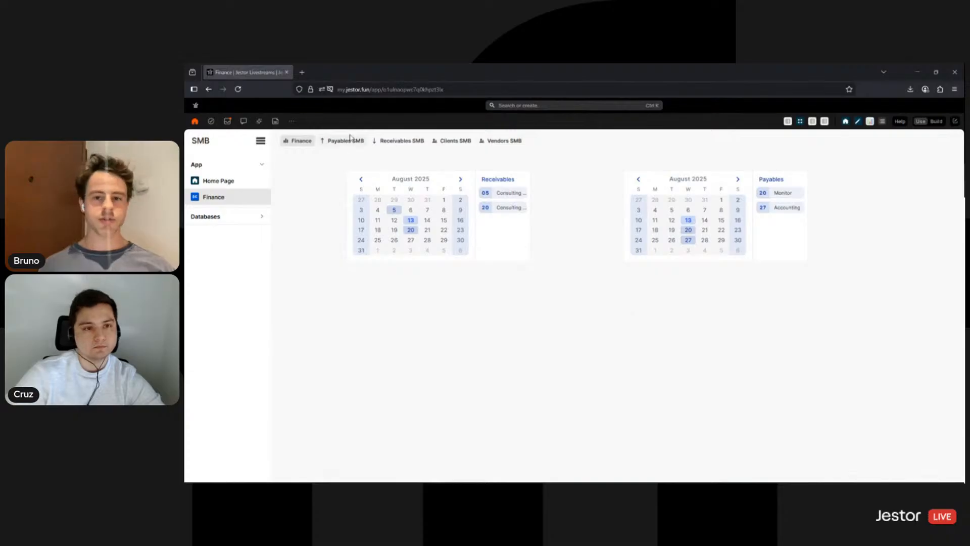
Review the Finance calendars, the Payables, Receivables, Clients and Vendors pages, and the app's Home Page.
click(350, 141)
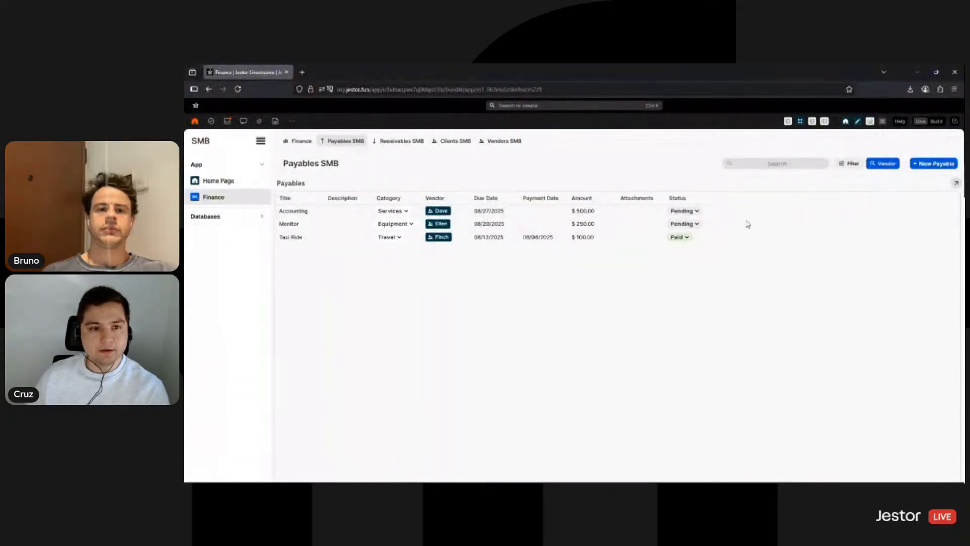
click(296, 143)
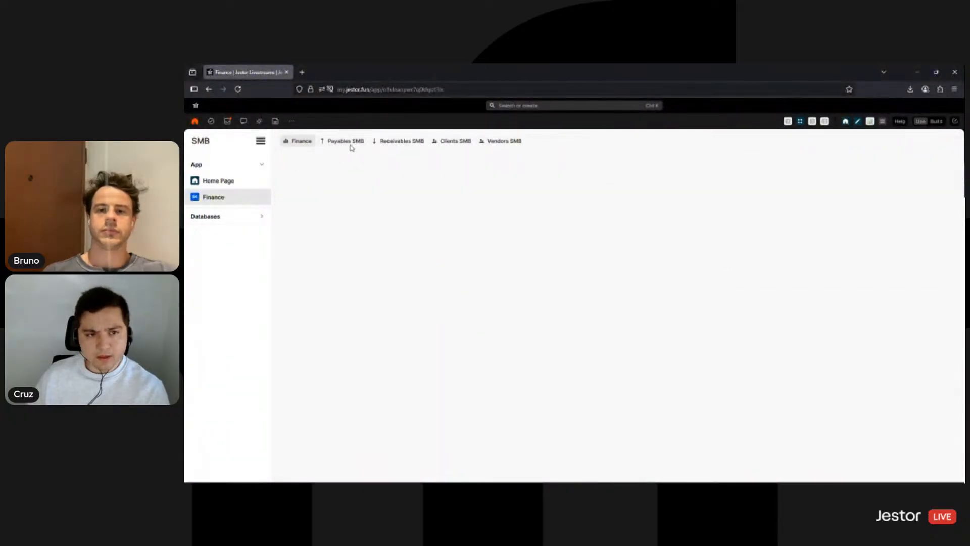
click(356, 143)
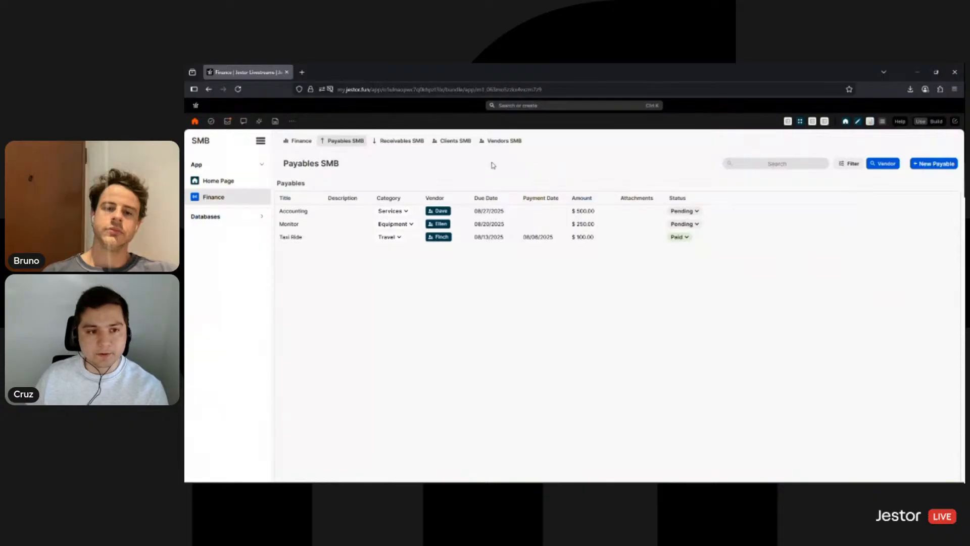
click(402, 140)
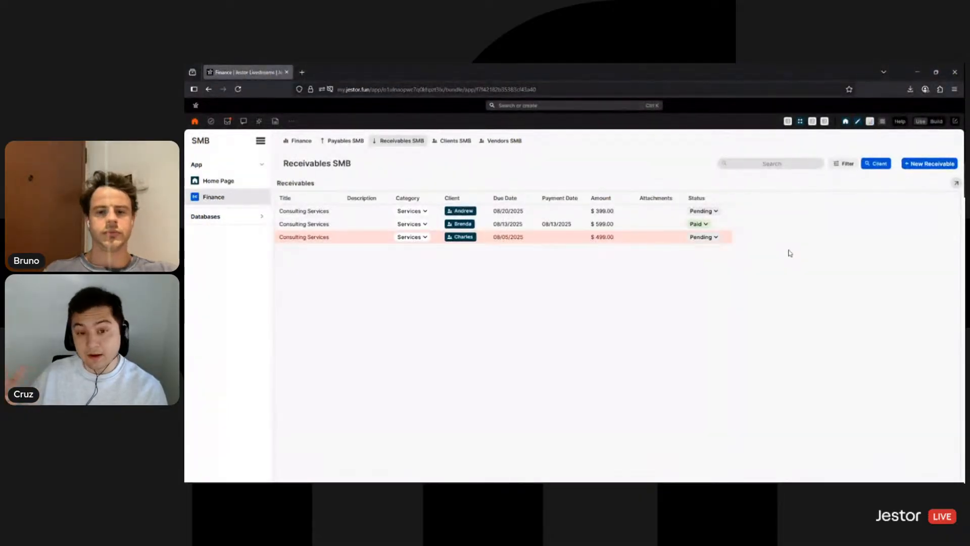
click(456, 143)
click(520, 147)
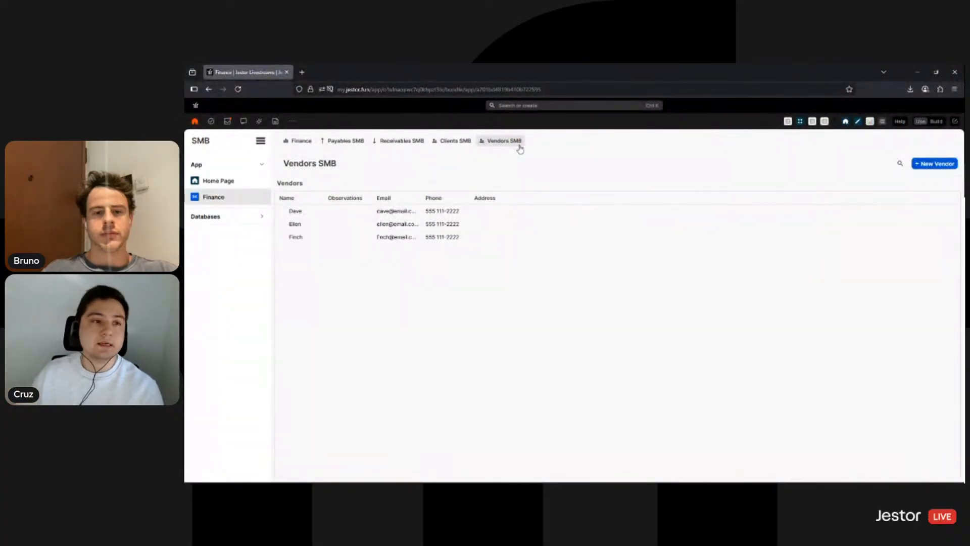
click(252, 181)
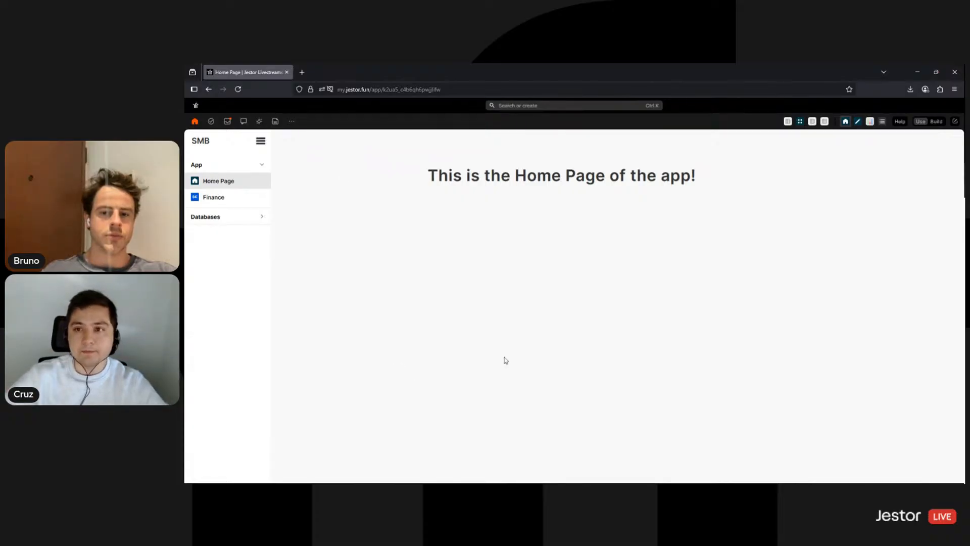
Create a new table and title it "Opportunities SMB".
click(954, 121)
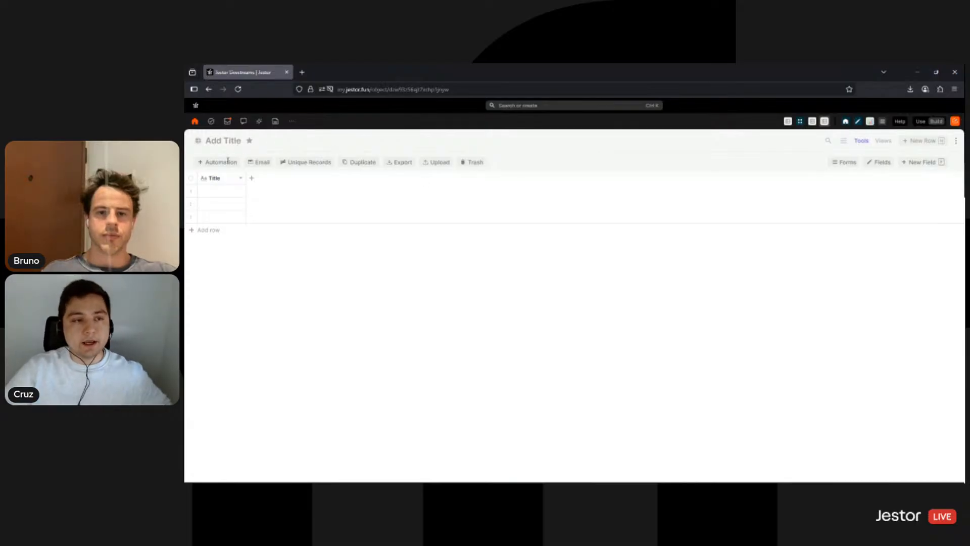
click(230, 141)
text(Oppo)
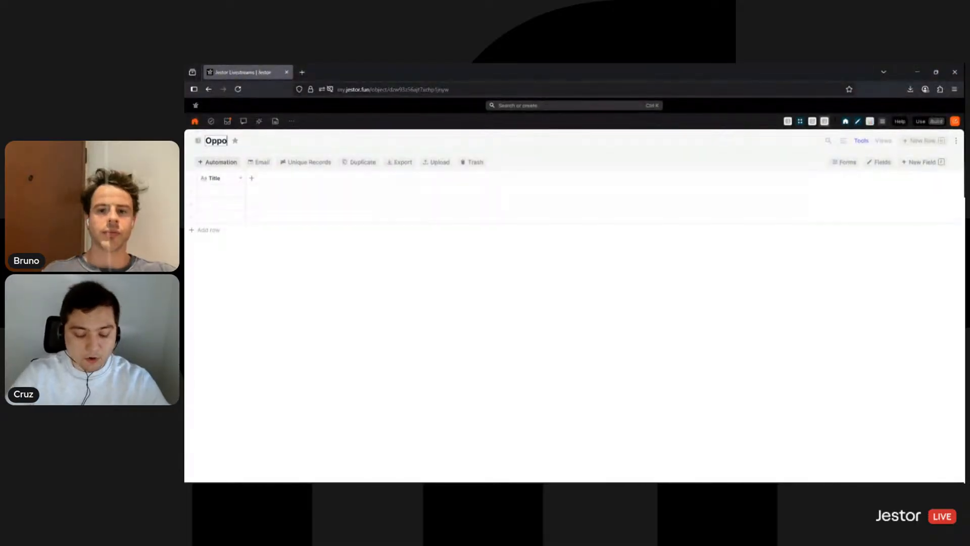
text(rtunities SMB)
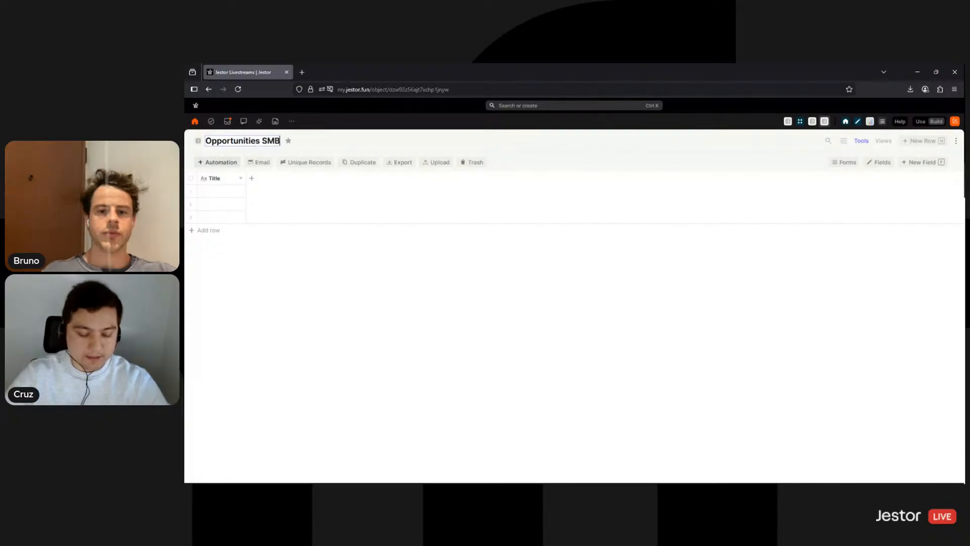
click(349, 145)
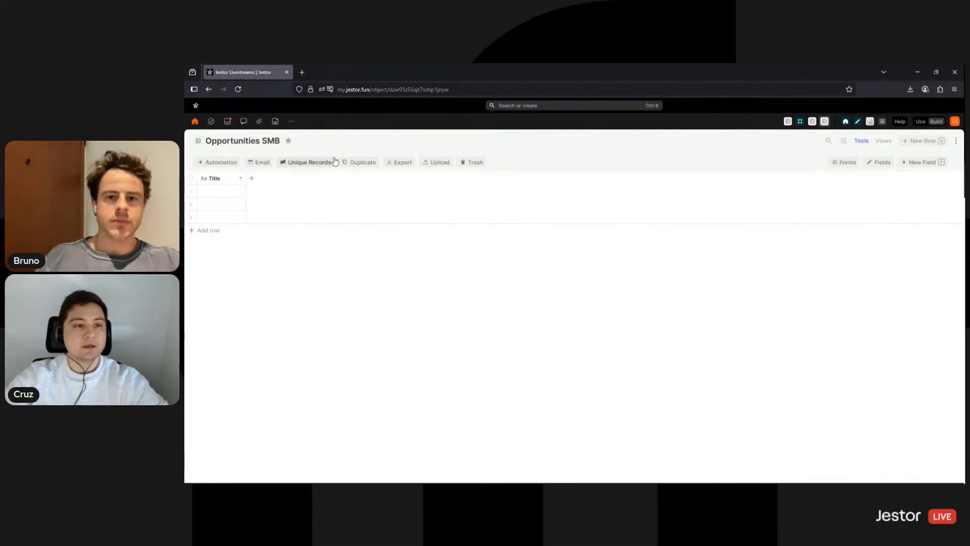
Start a Connected records (N:1) field named "Client" in the Opportunities SMB table.
click(251, 178)
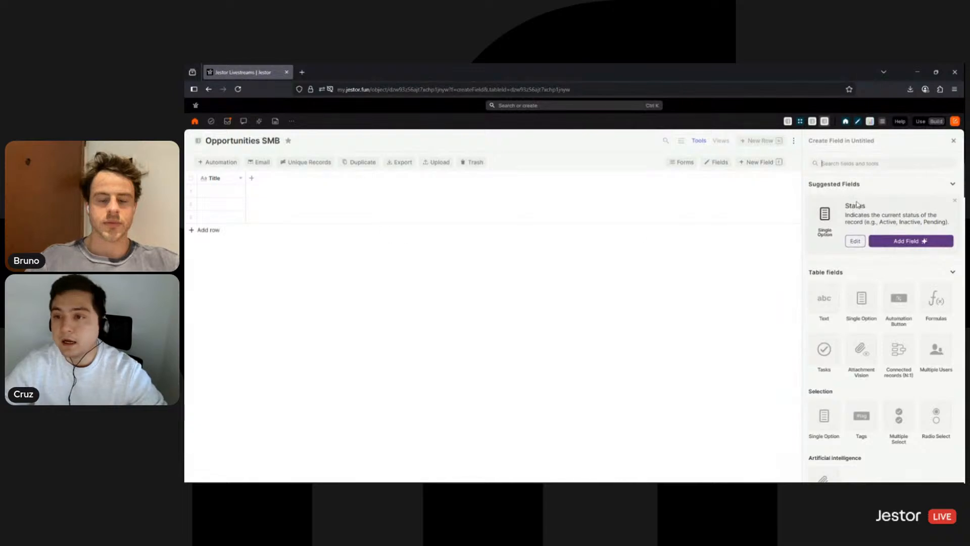
text(conn)
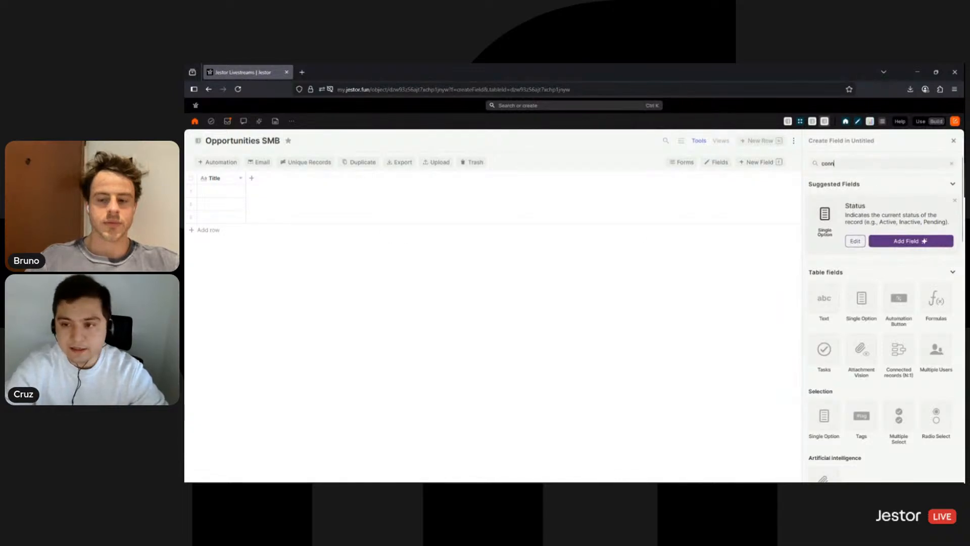
click(828, 221)
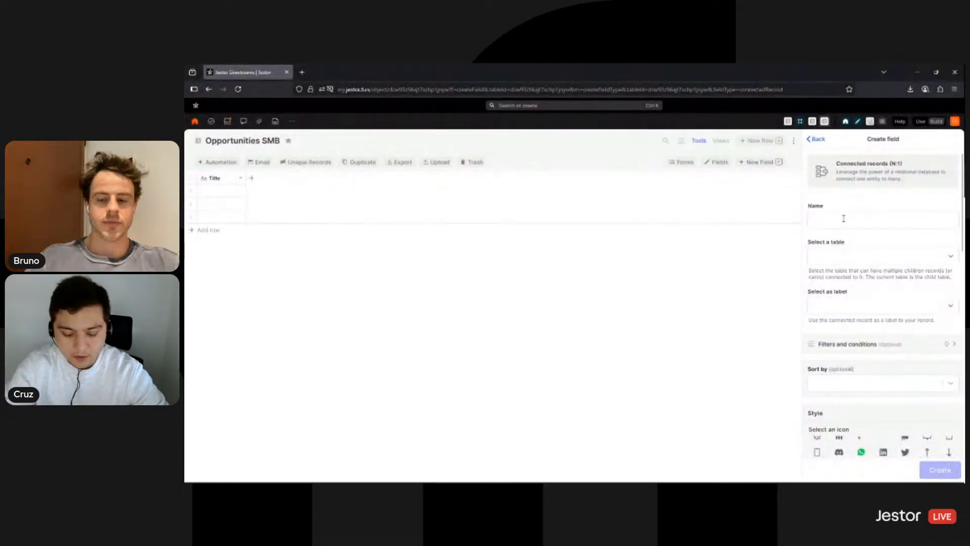
click(844, 219)
text(Client)
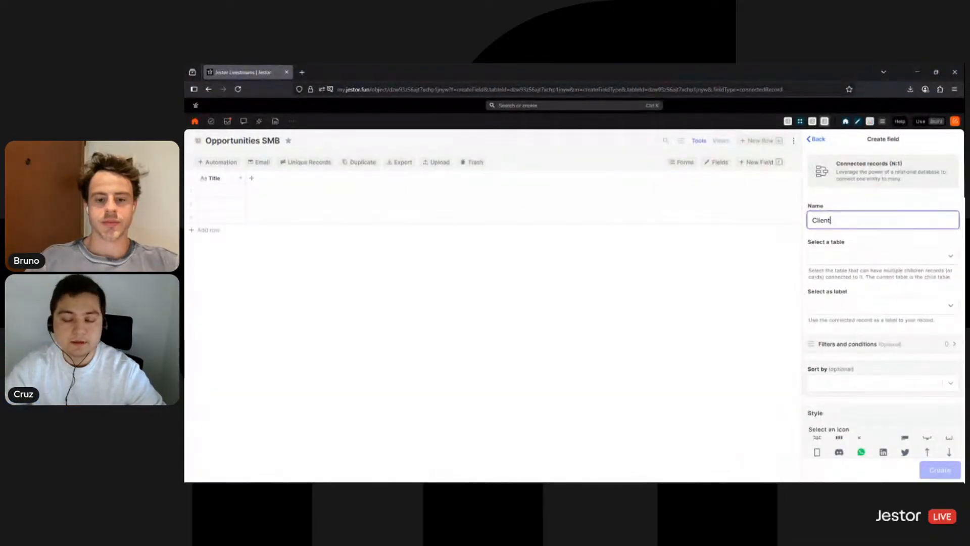
key(BackSpace)
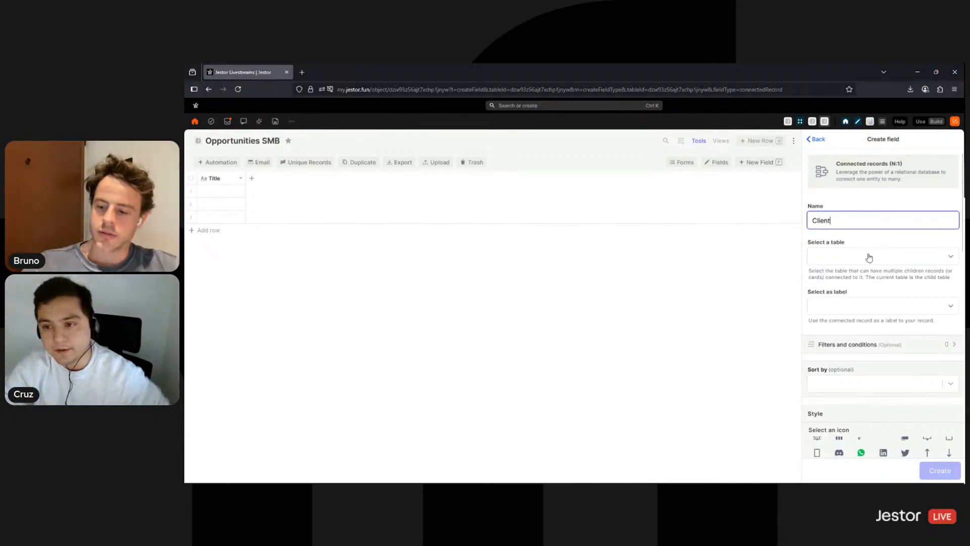
Connect the Client field to the Clients SMB table, leaving its sort order empty.
click(867, 256)
text(client)
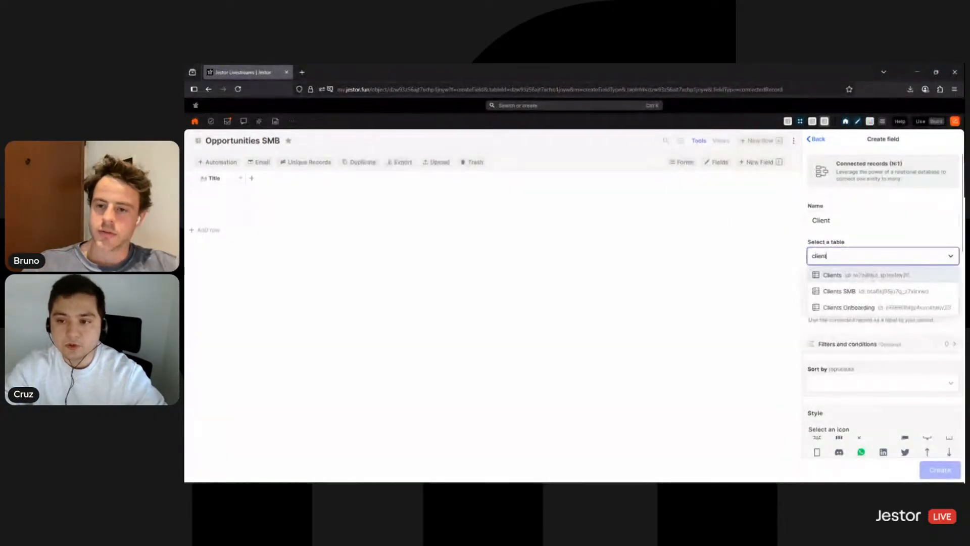
click(853, 293)
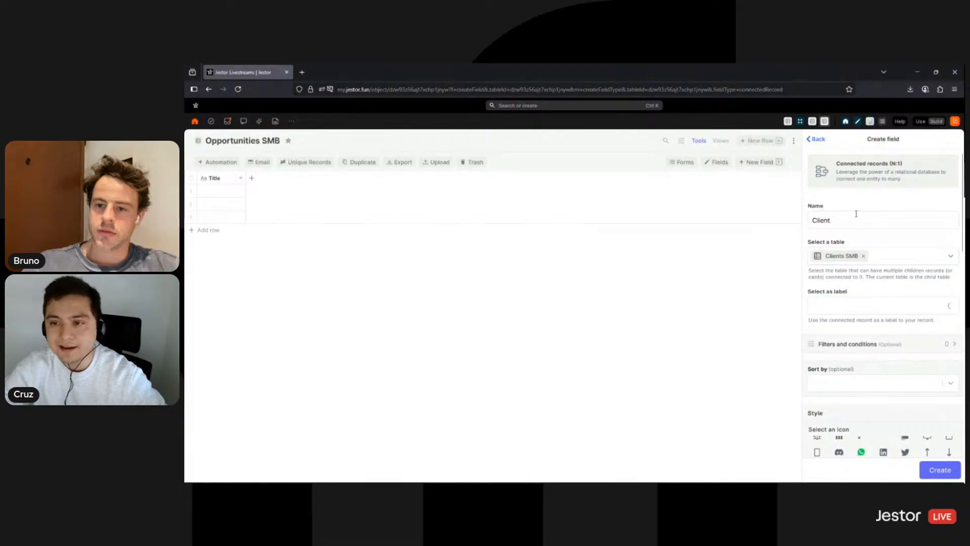
scroll(867, 287, down, 4)
click(867, 286)
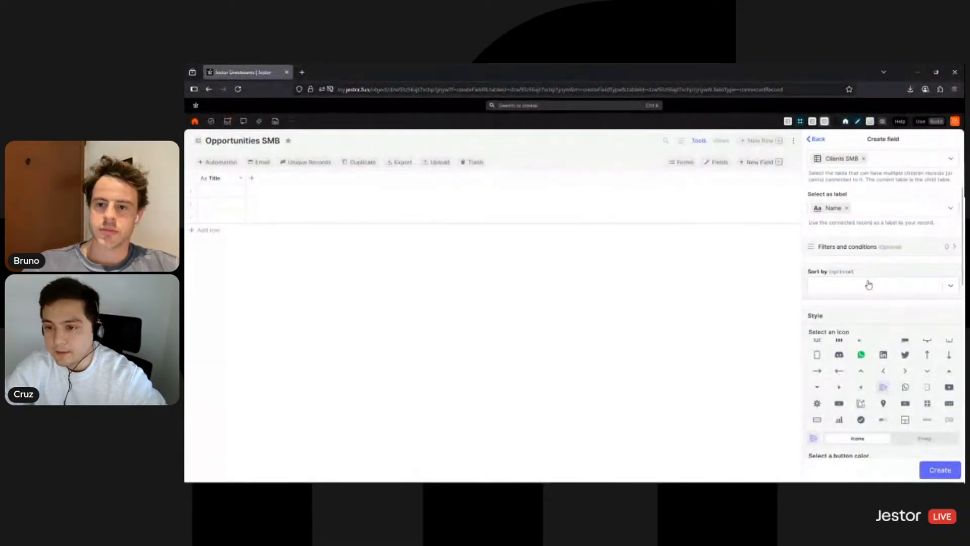
click(853, 310)
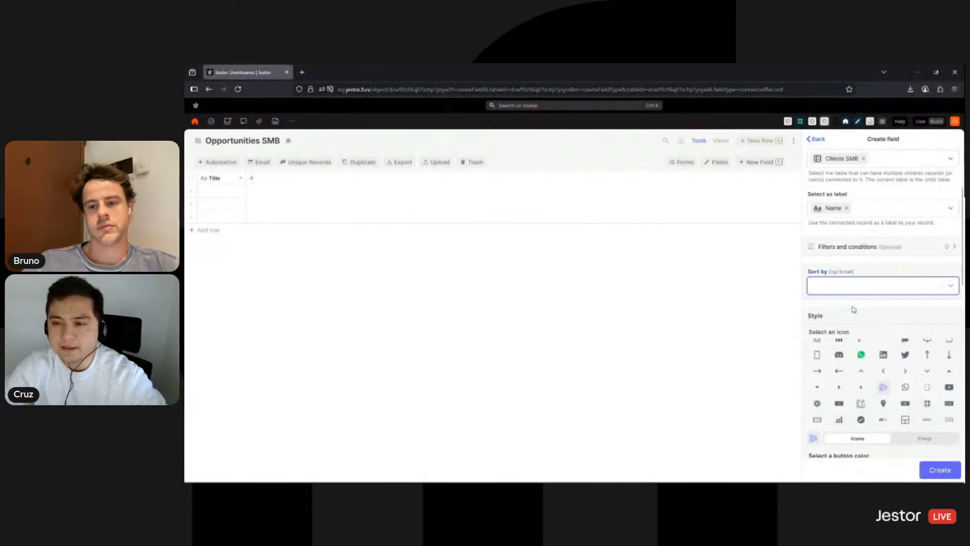
Try a two-person icon and a violet button color for the Client field, and leave without saving it.
scroll(876, 272, down, 5)
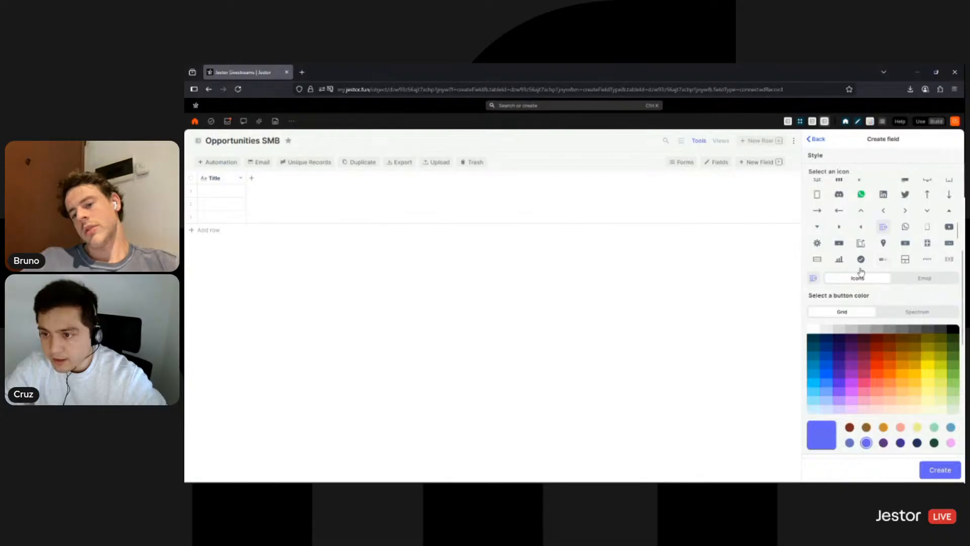
scroll(884, 248, up, 3)
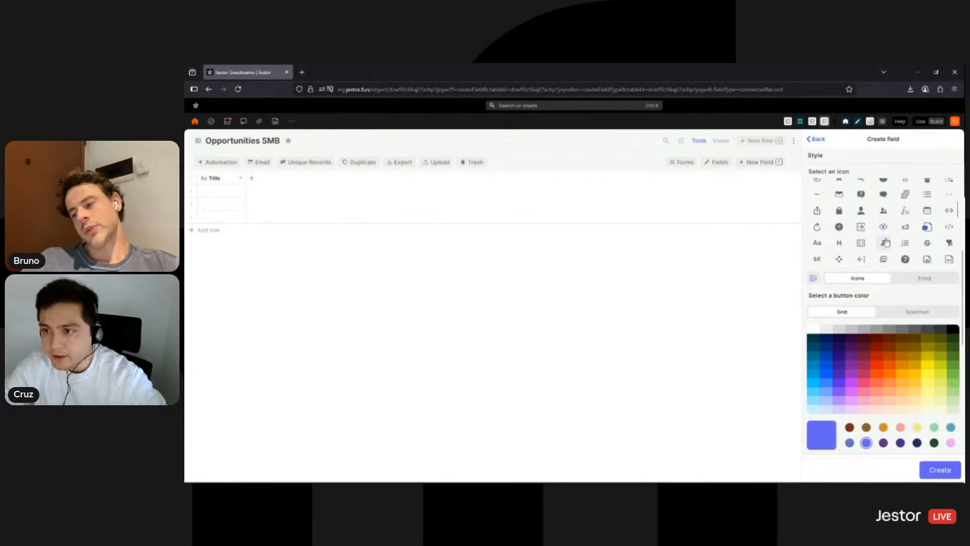
click(882, 212)
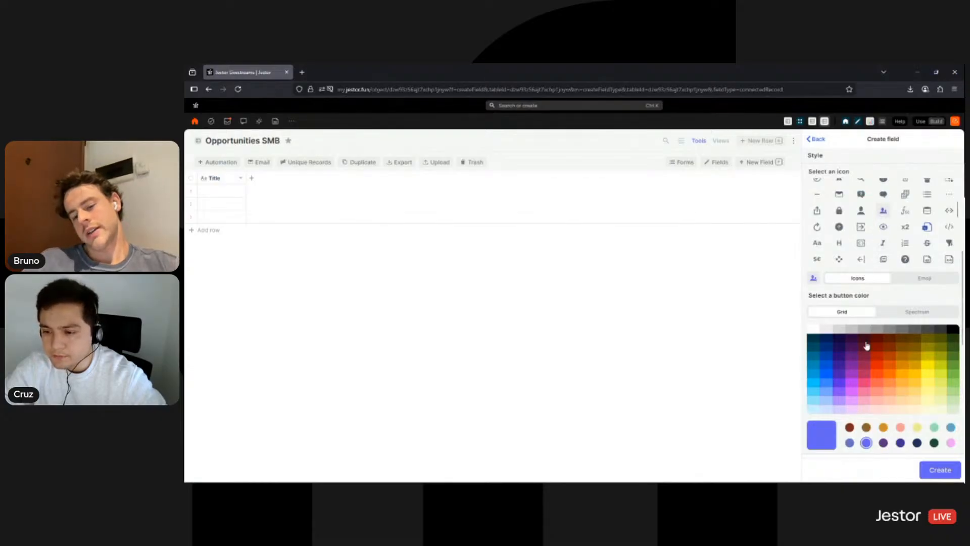
click(839, 384)
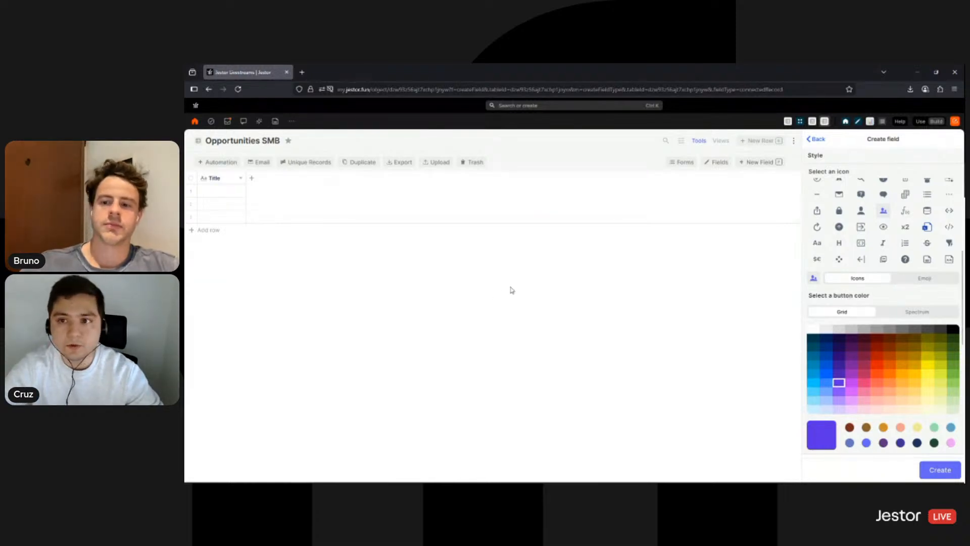
click(846, 125)
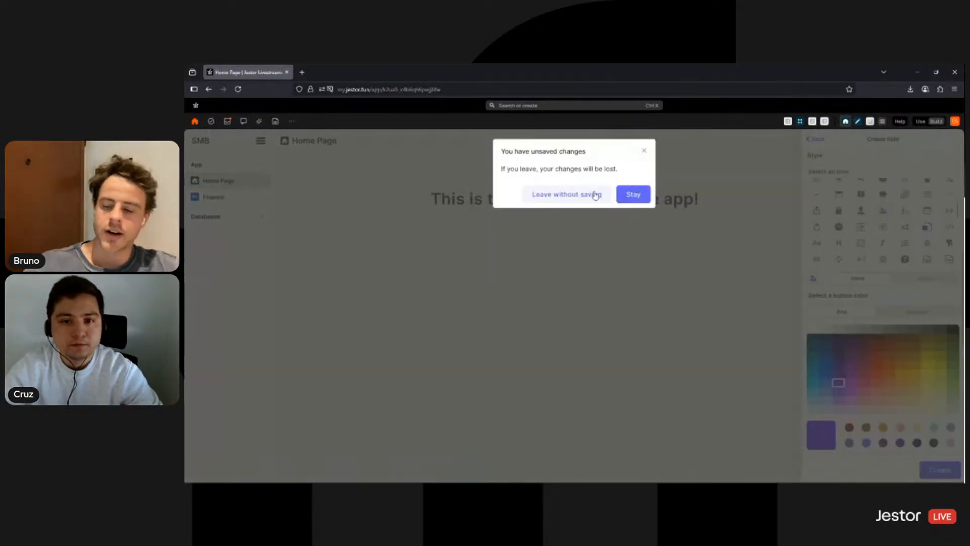
click(594, 196)
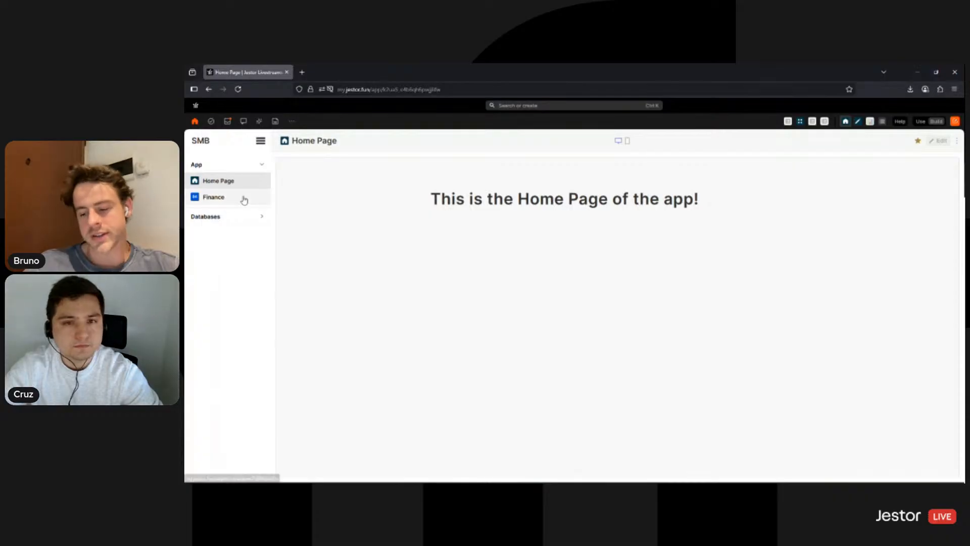
Switch the SMB app to Live mode and open the Clients SMB table from its databases.
click(921, 124)
click(242, 195)
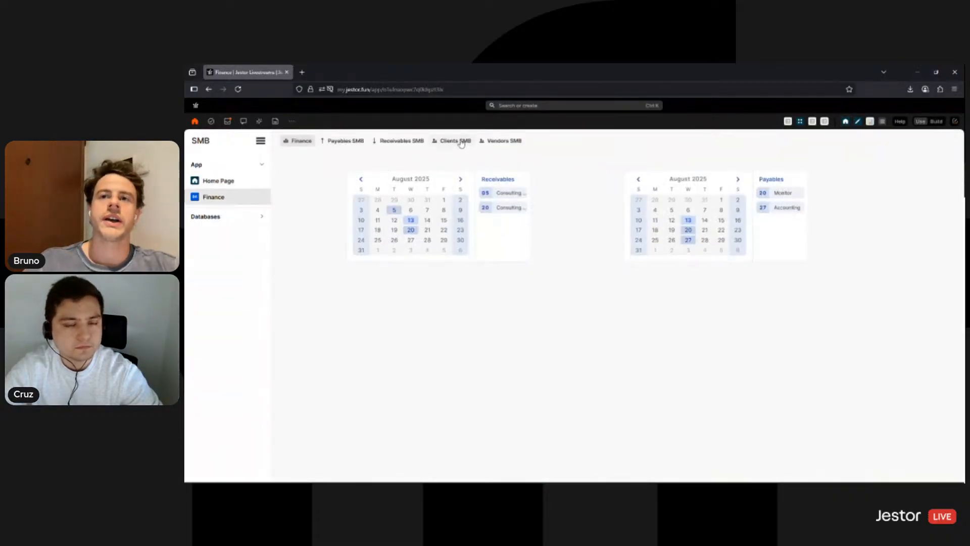
click(457, 141)
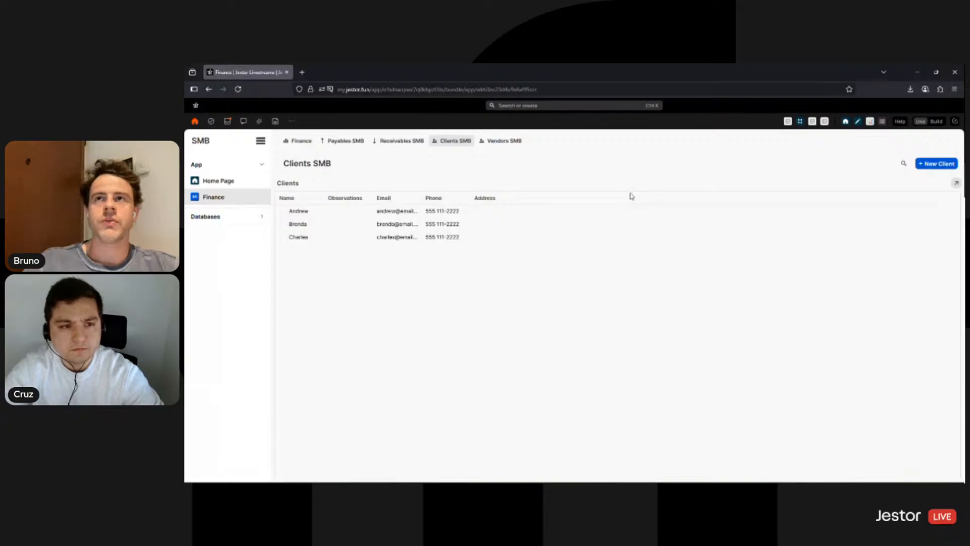
click(241, 219)
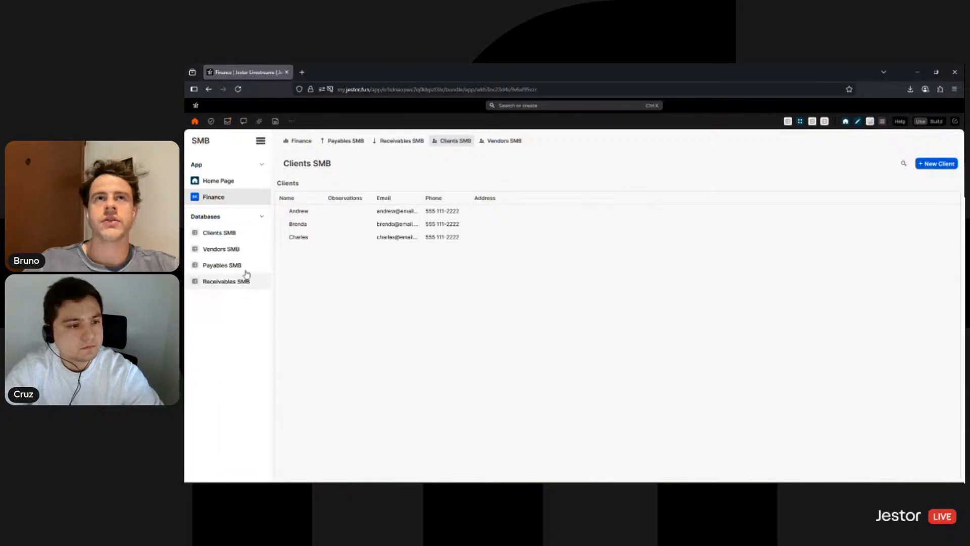
click(230, 235)
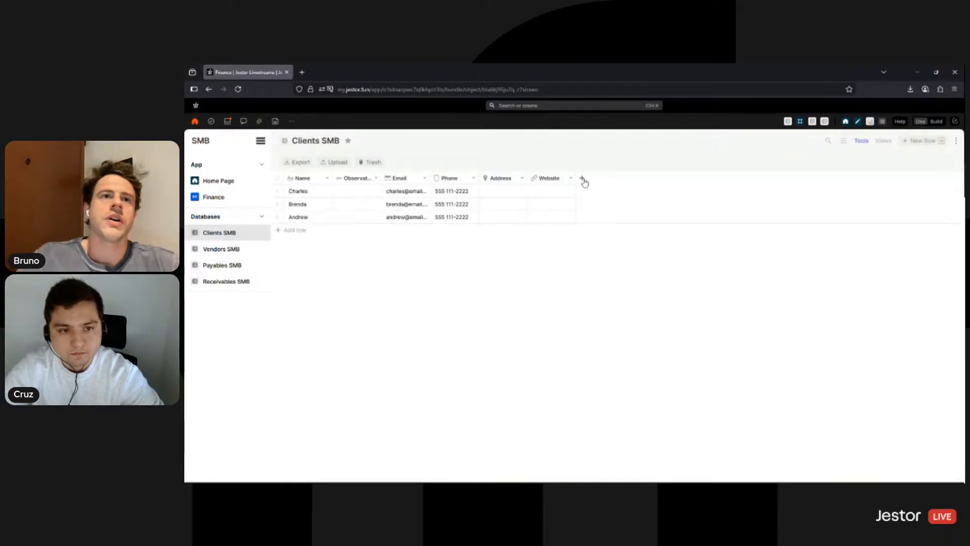
Start a Single Option field named "Status" in the Clients SMB table.
click(582, 179)
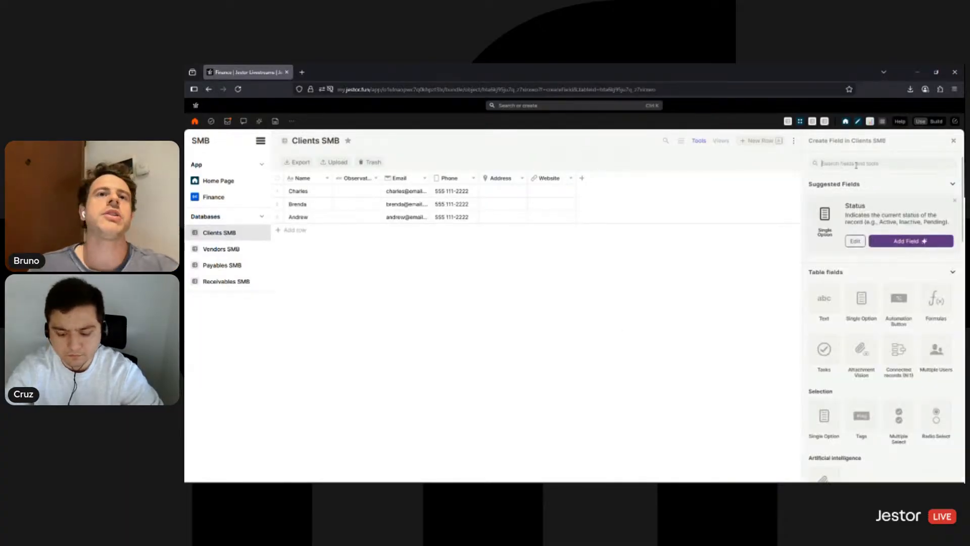
click(868, 203)
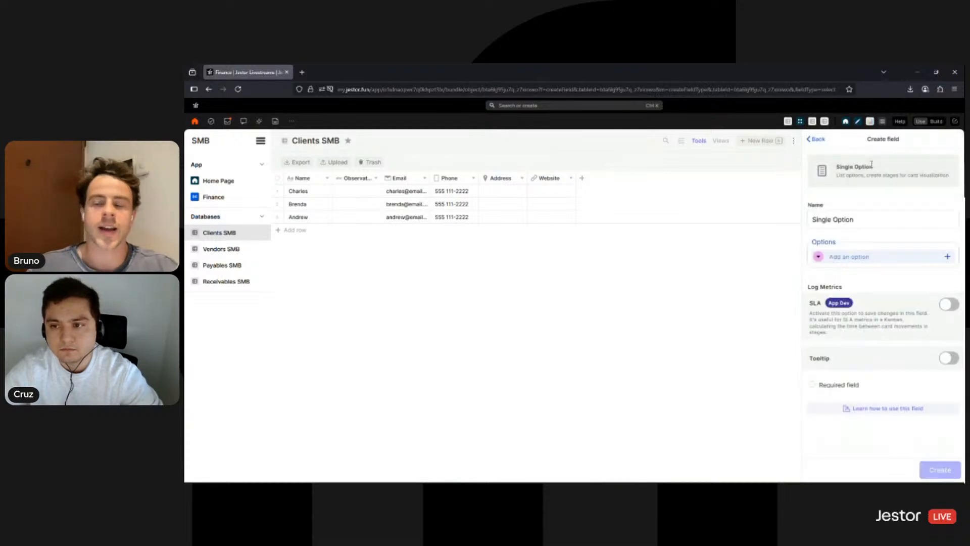
triple_click(862, 220)
text(Status)
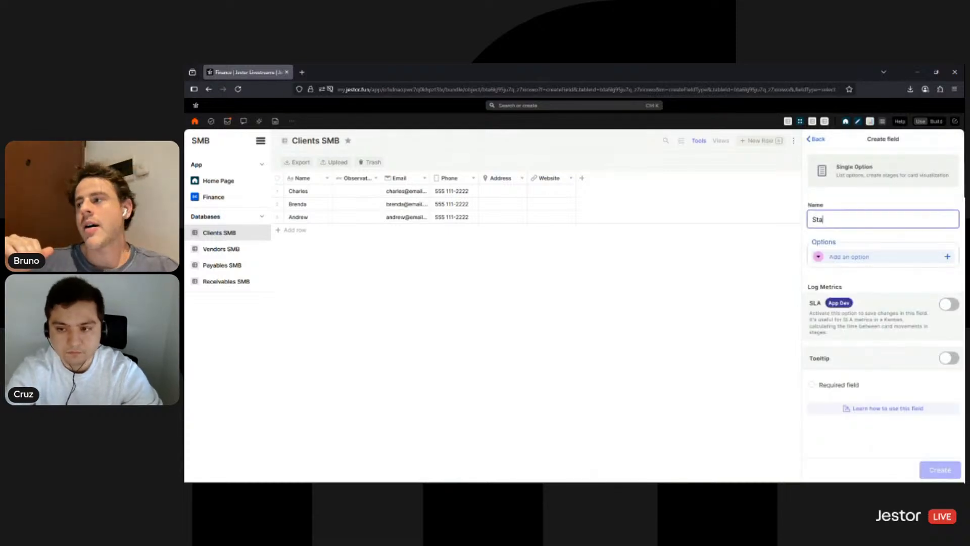
Add an "Active" option in pale green to the Status field.
click(856, 257)
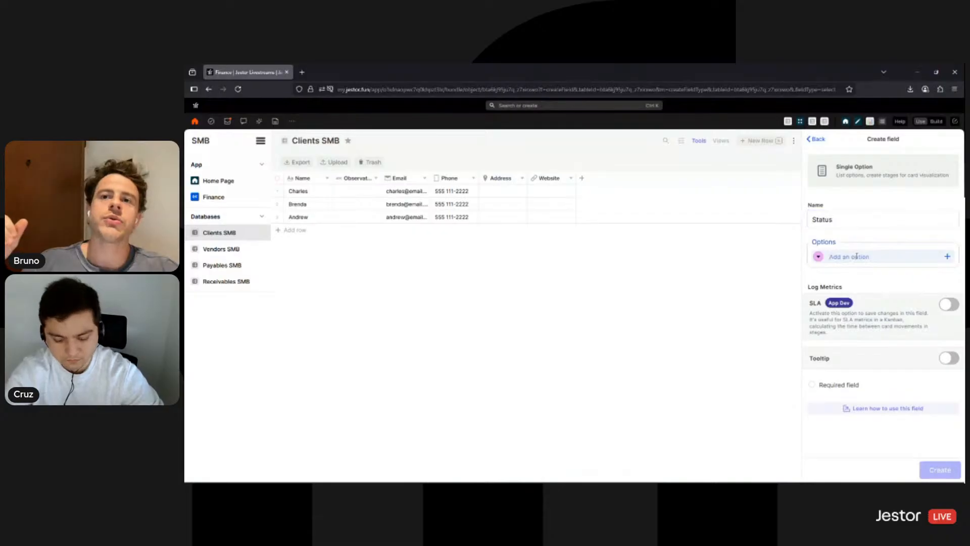
text(Active)
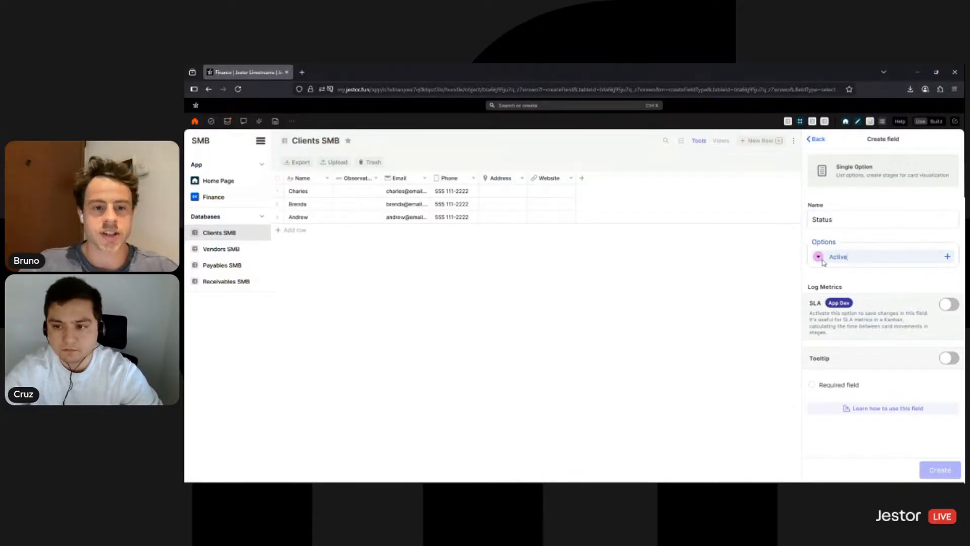
click(817, 257)
click(869, 386)
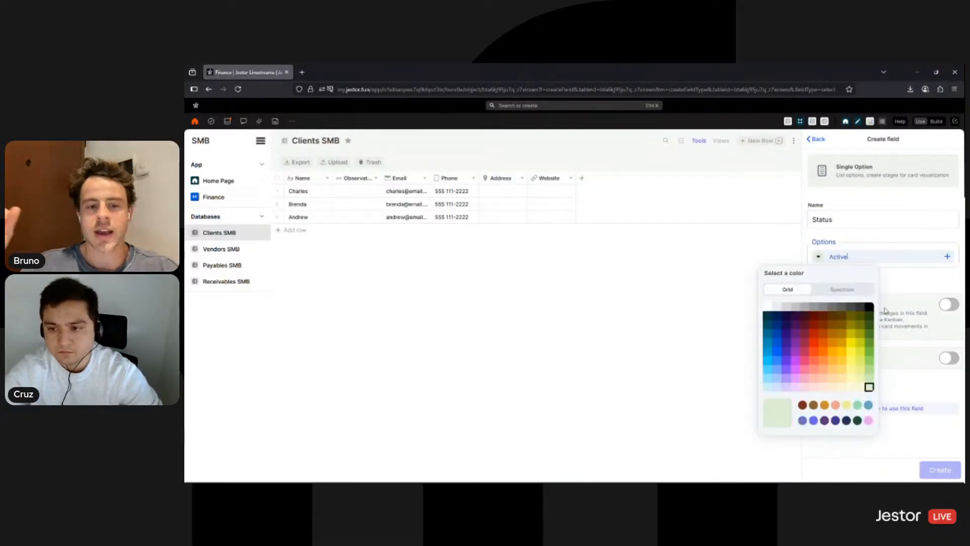
key(Return)
Add an "Inactive" option in pale red and create the Status field.
text(In)
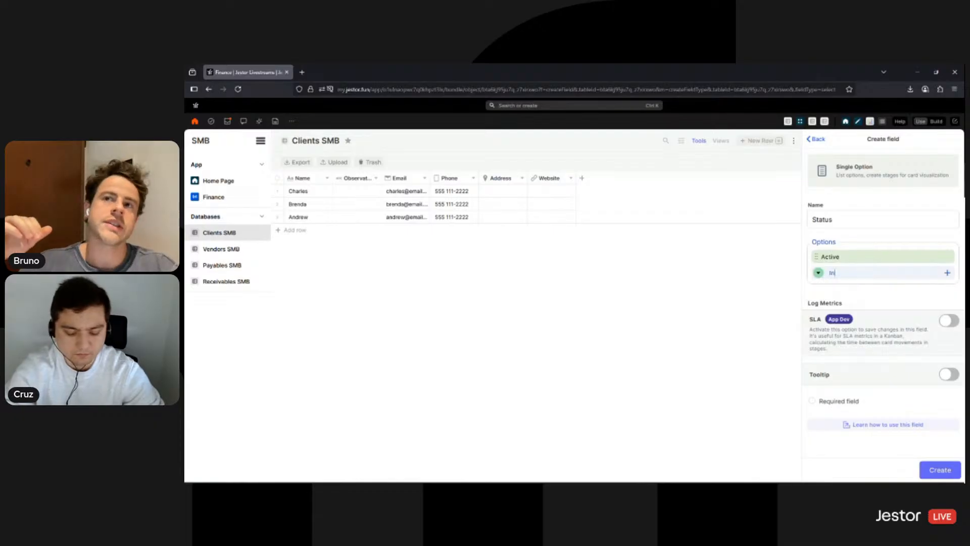
text(active)
click(818, 272)
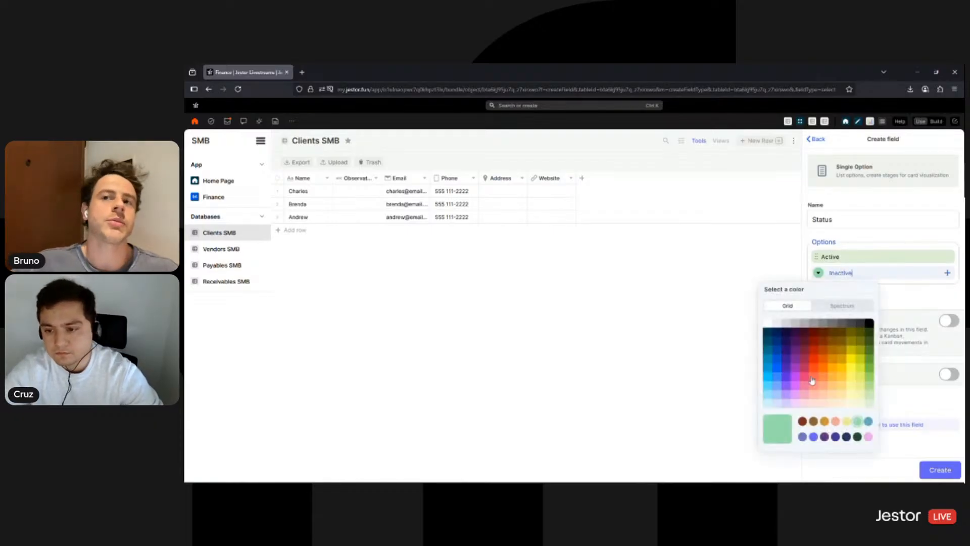
click(816, 404)
key(Return)
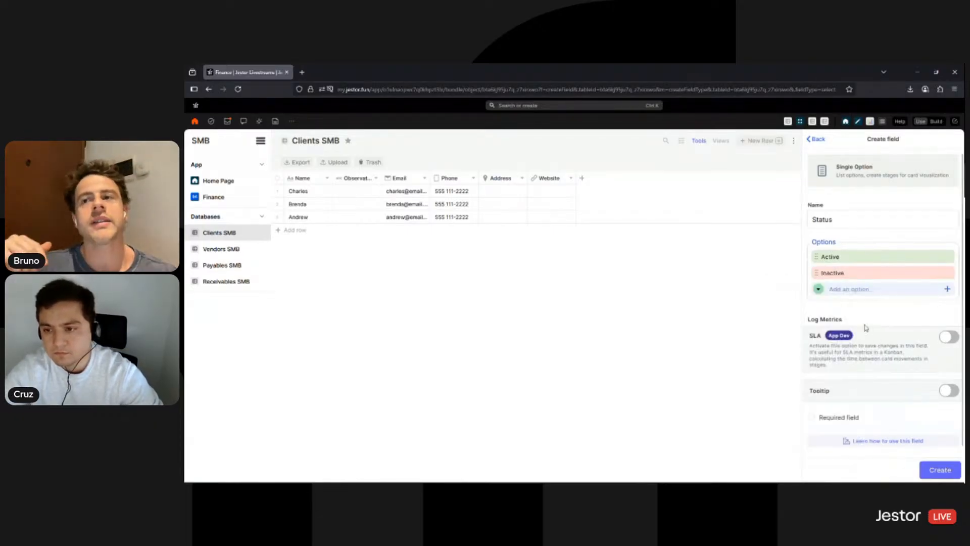
click(939, 470)
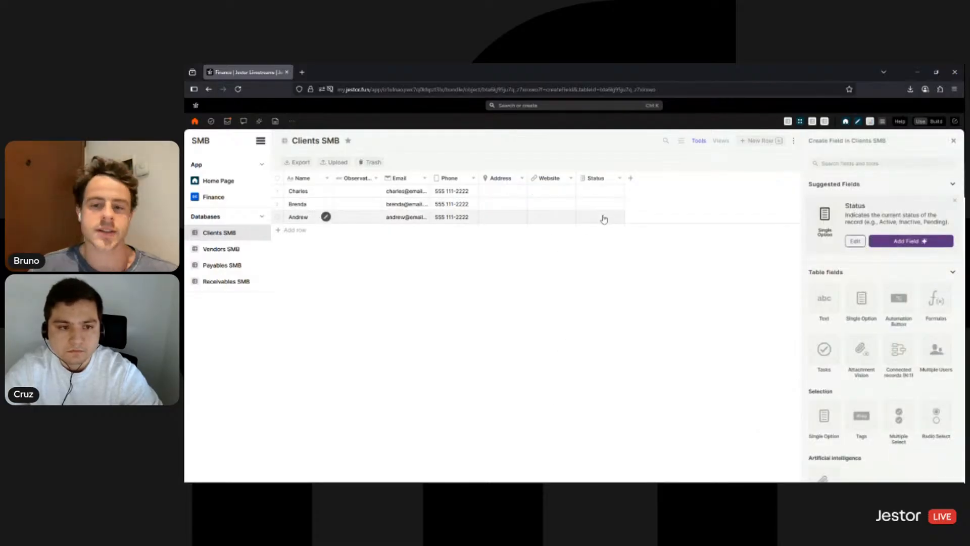
Set the Status of the second and third client rows to Active and of the first row to Inactive.
click(598, 217)
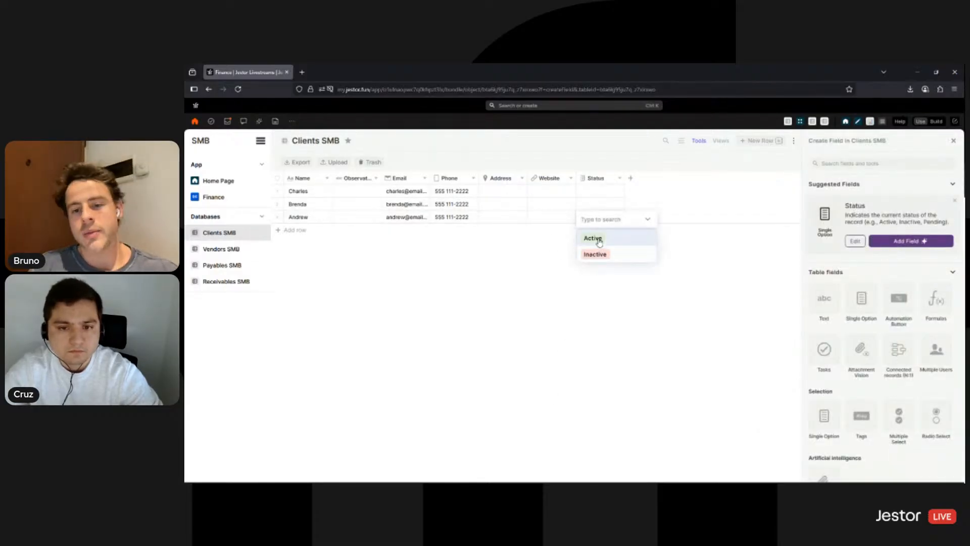
click(598, 240)
click(601, 205)
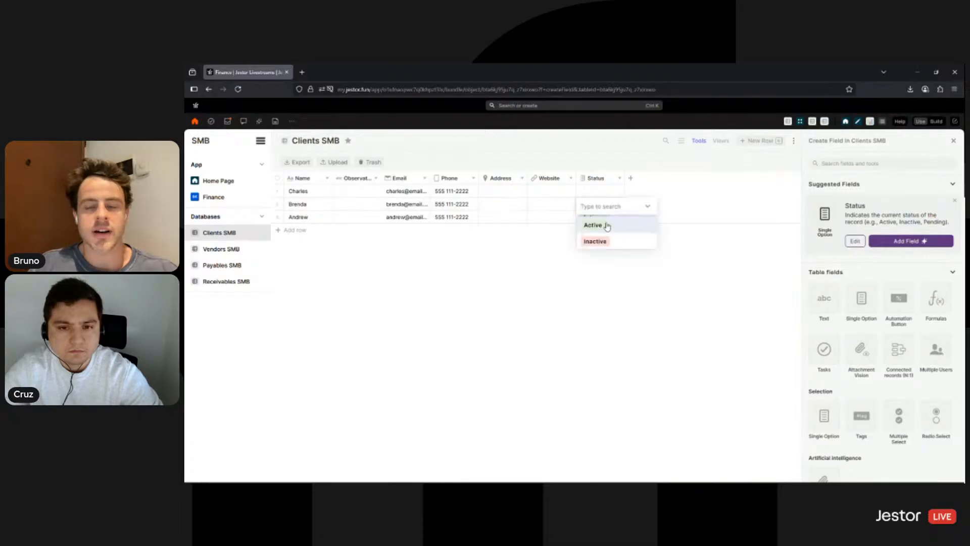
click(604, 223)
click(598, 191)
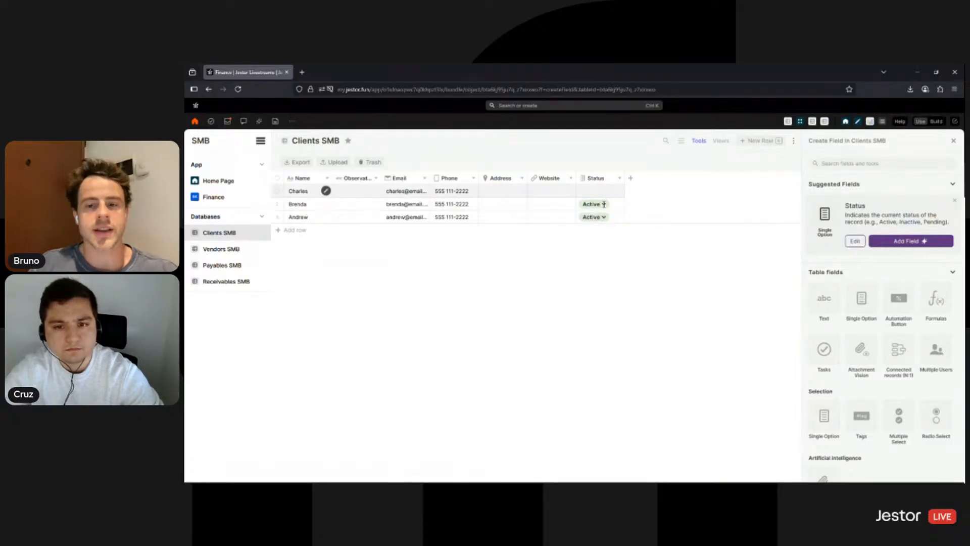
click(607, 228)
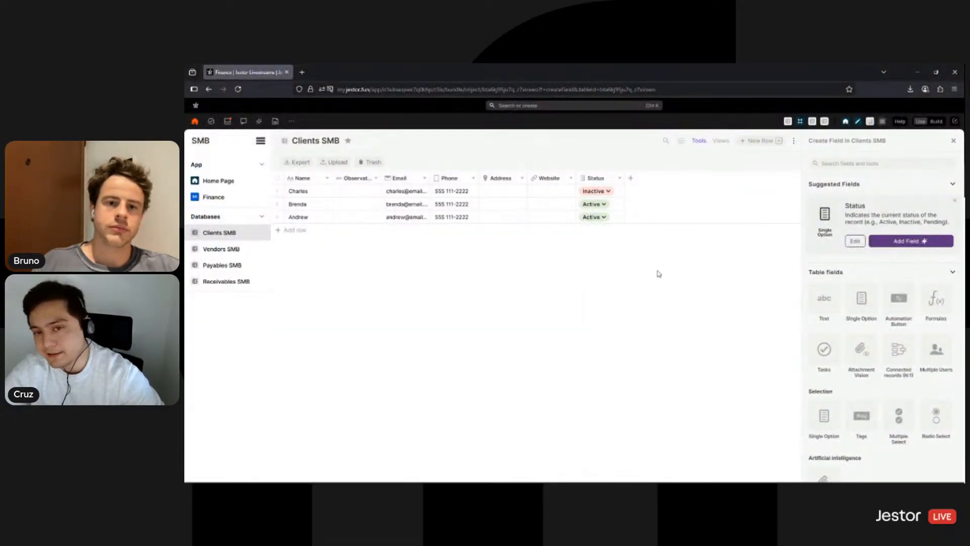
click(610, 192)
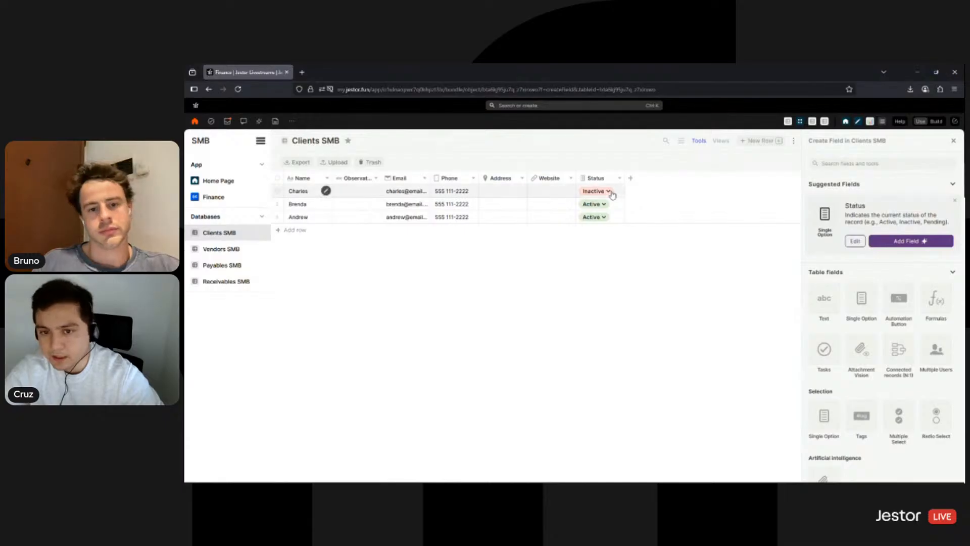
click(701, 168)
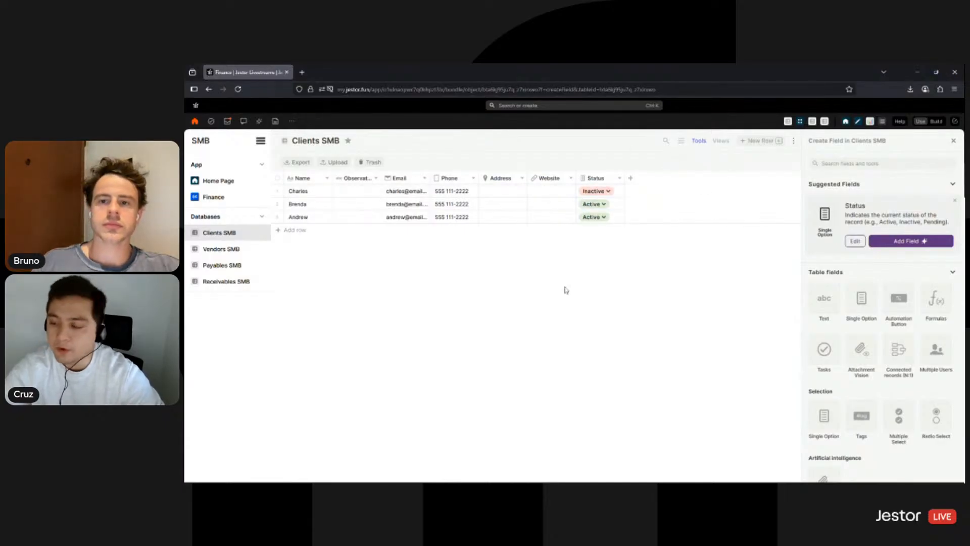
Switch to the Opportunities SMB table and start a Connected records (N:1) field named "Client".
click(825, 123)
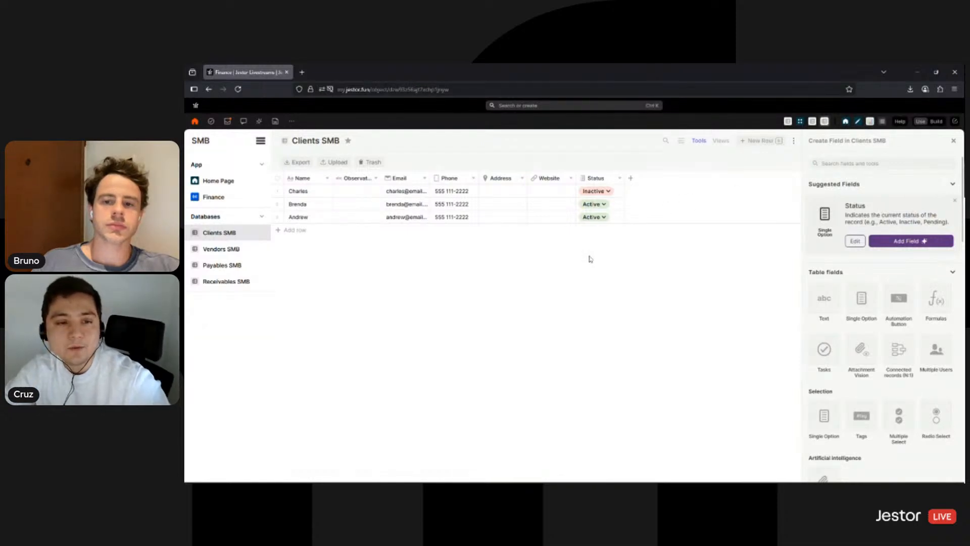
click(252, 179)
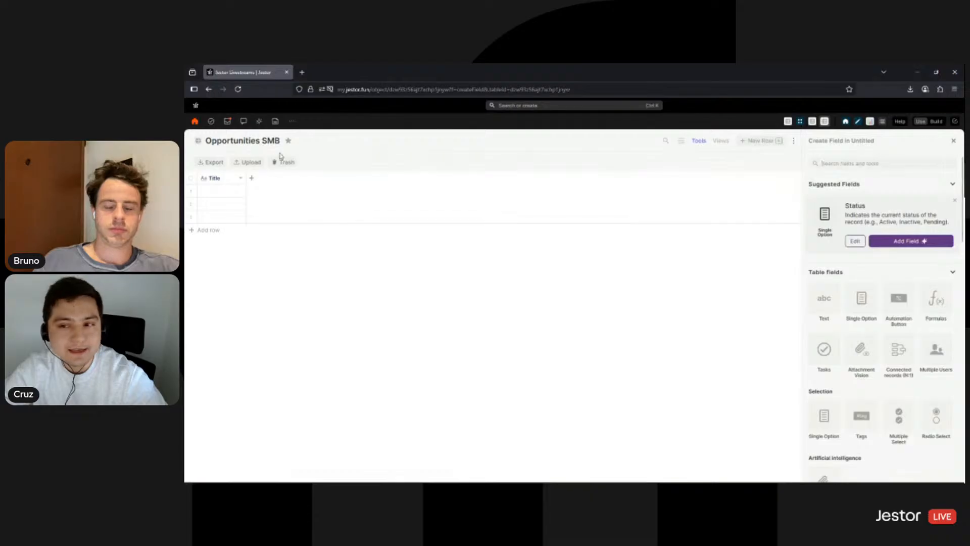
click(896, 353)
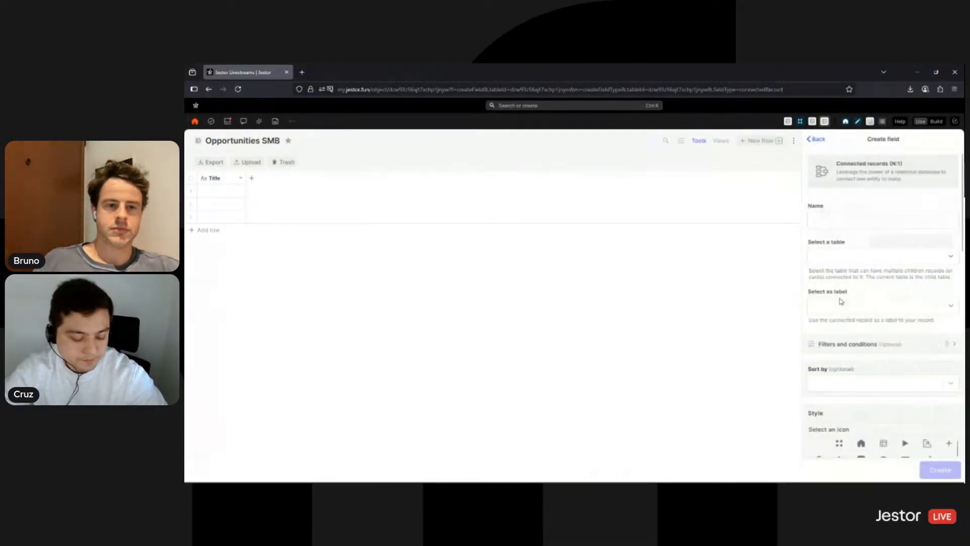
click(850, 225)
text(Client)
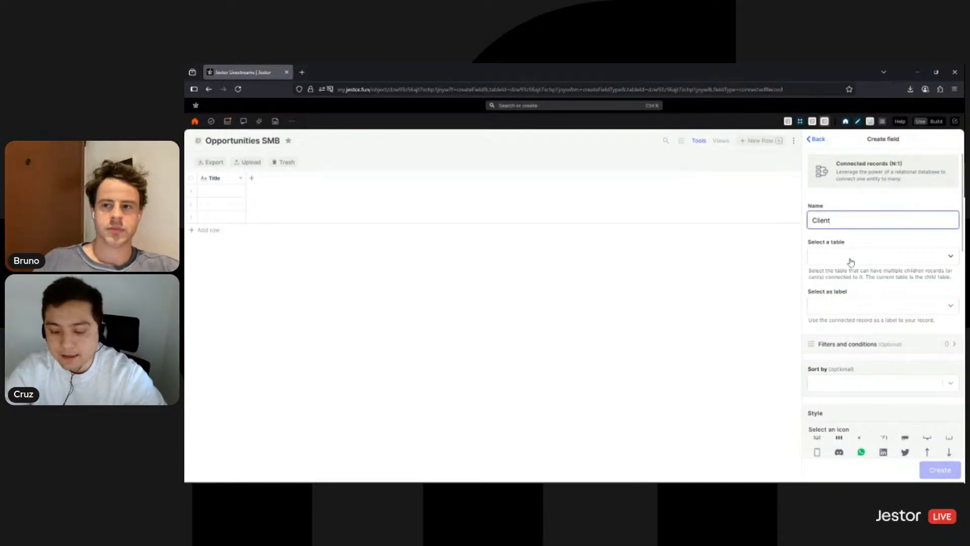
Connect the Client field to the Clients SMB table and sort its records by Name.
key(Tab)
text(clien)
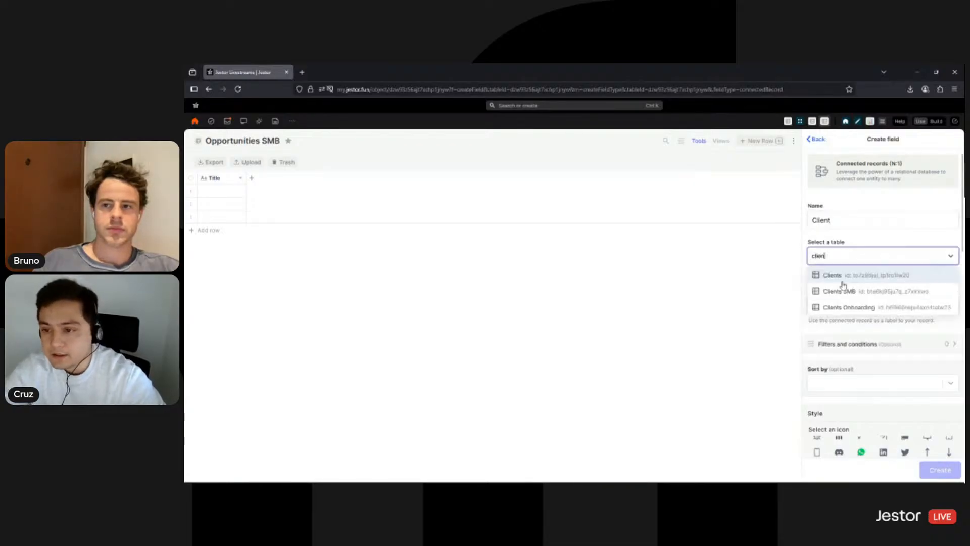
click(842, 292)
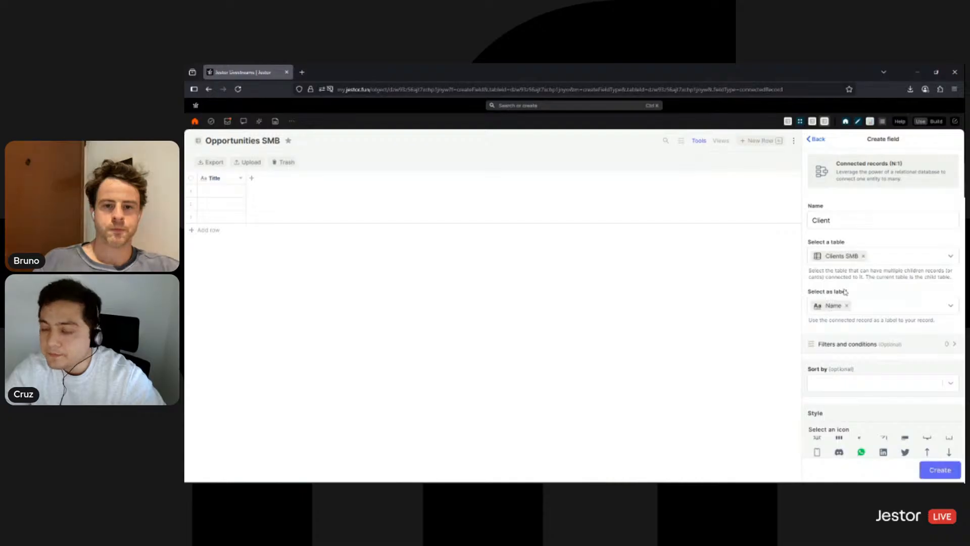
click(850, 384)
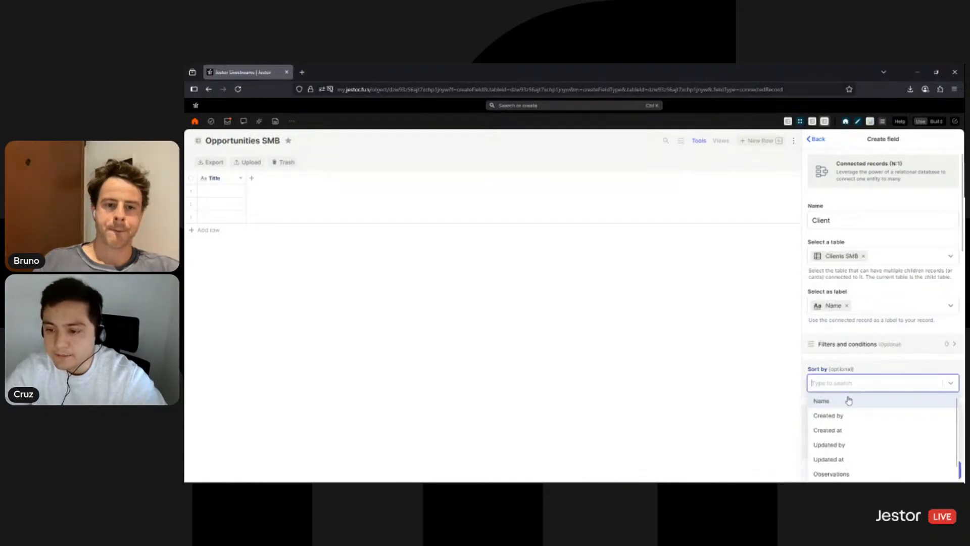
click(848, 400)
Add and save a filter on the Client field so that Status is any of Active.
scroll(854, 318, down, 1)
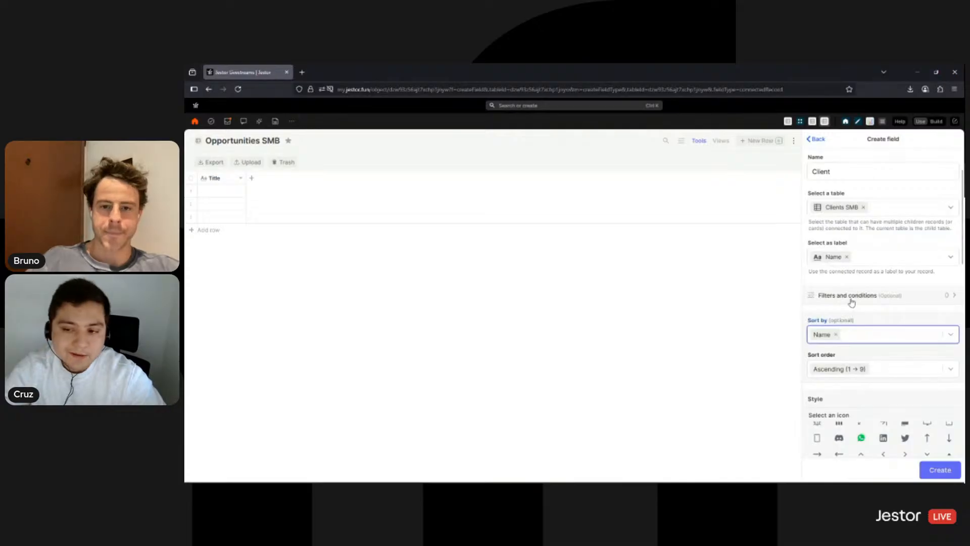
click(852, 301)
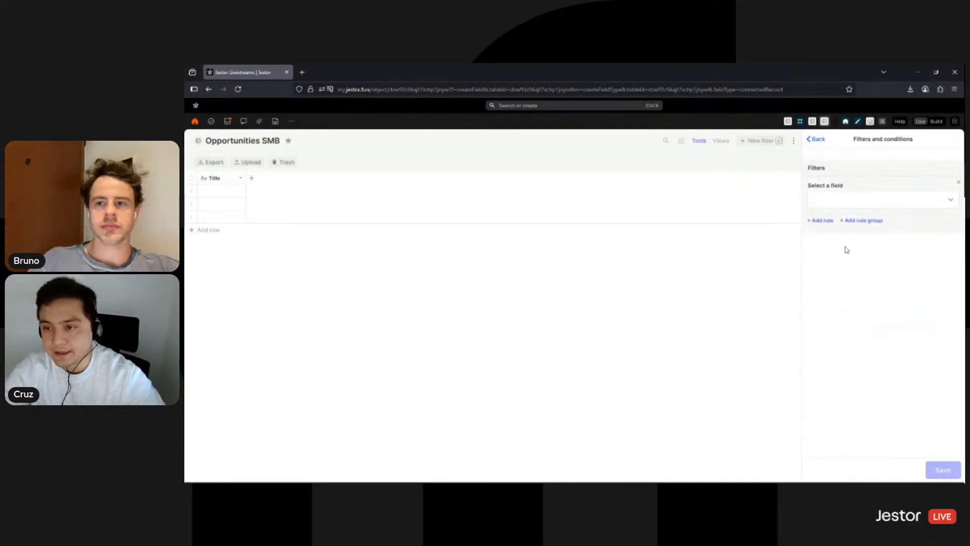
click(873, 204)
scroll(868, 268, down, 3)
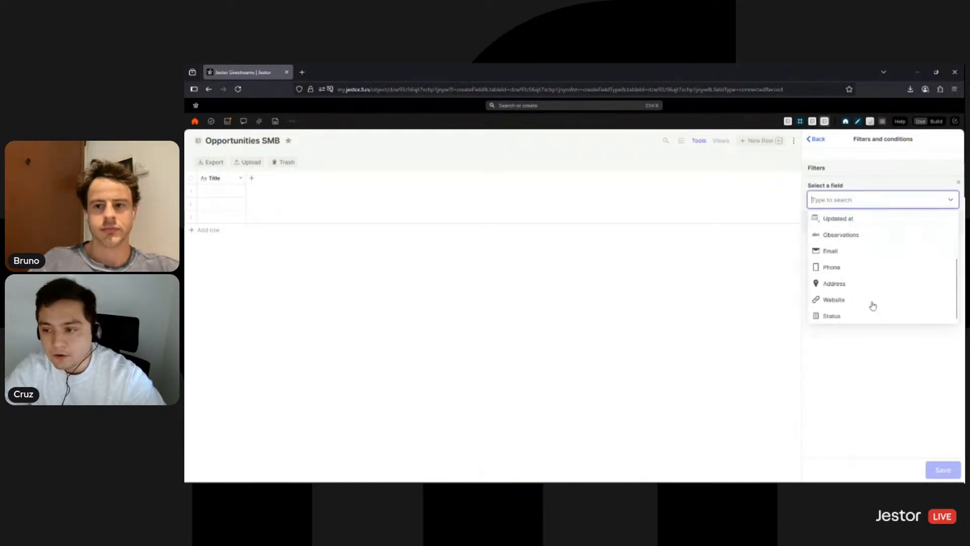
click(864, 318)
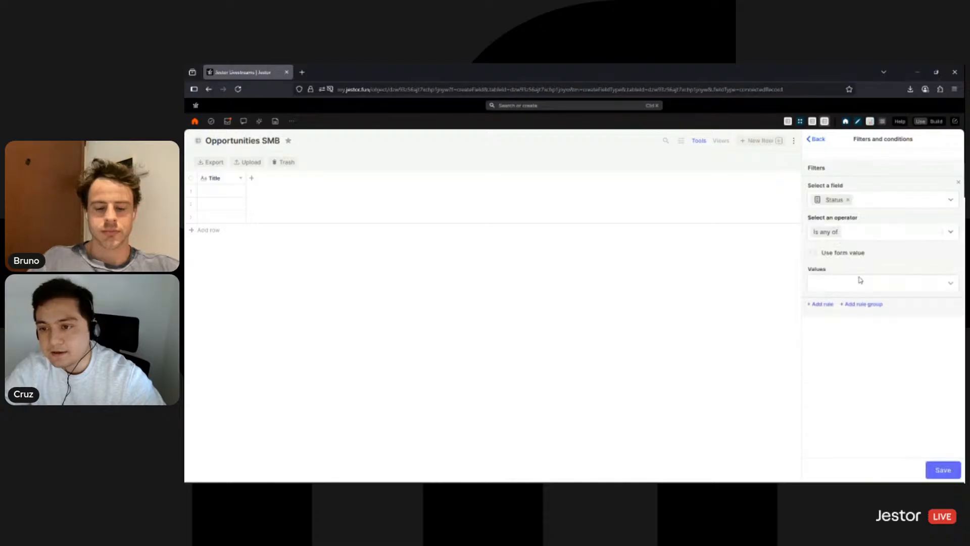
click(847, 290)
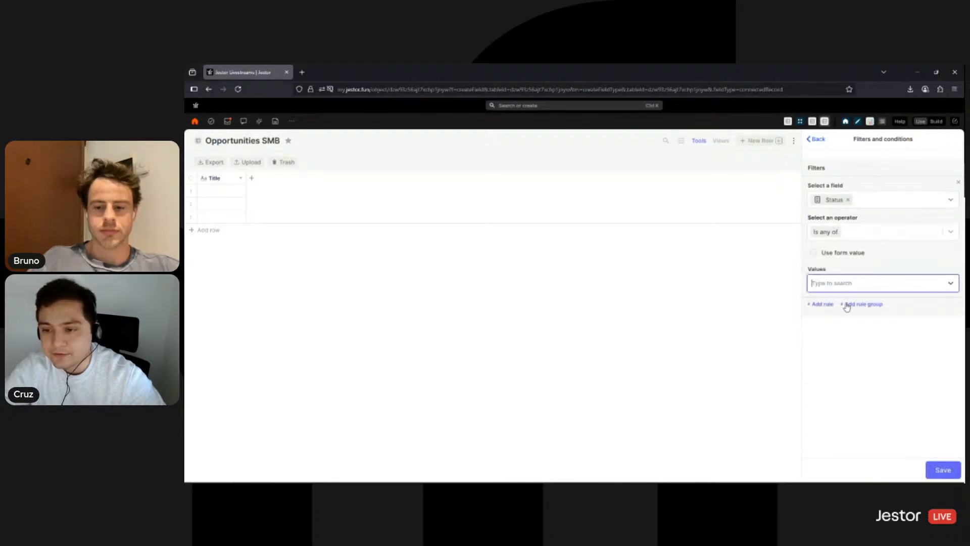
click(848, 303)
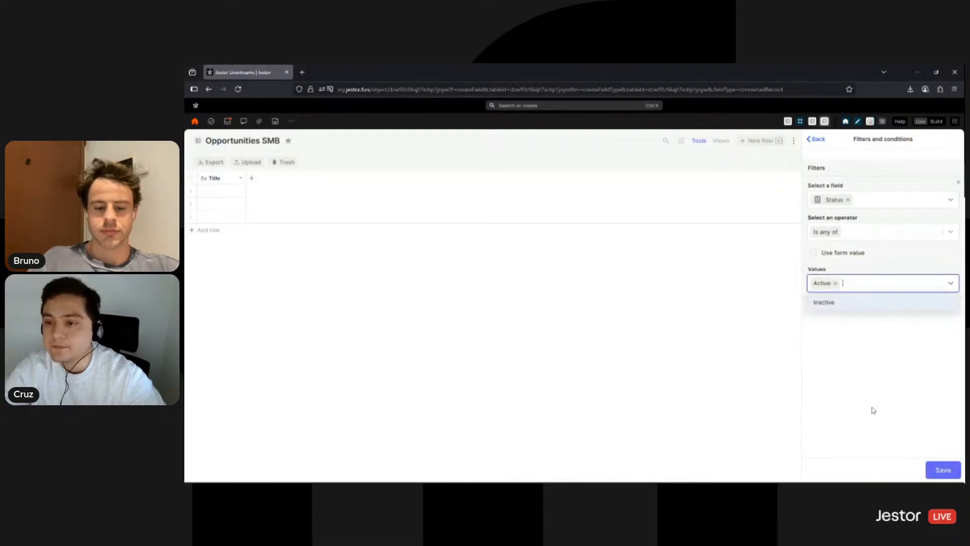
click(939, 473)
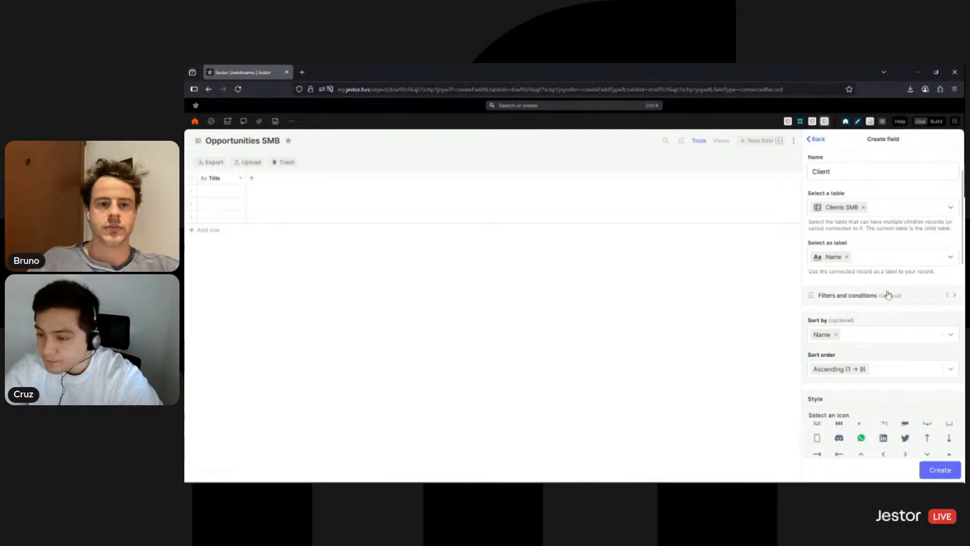
Give the Client field a two-person icon and a violet button color.
scroll(882, 298, down, 2)
scroll(880, 300, down, 2)
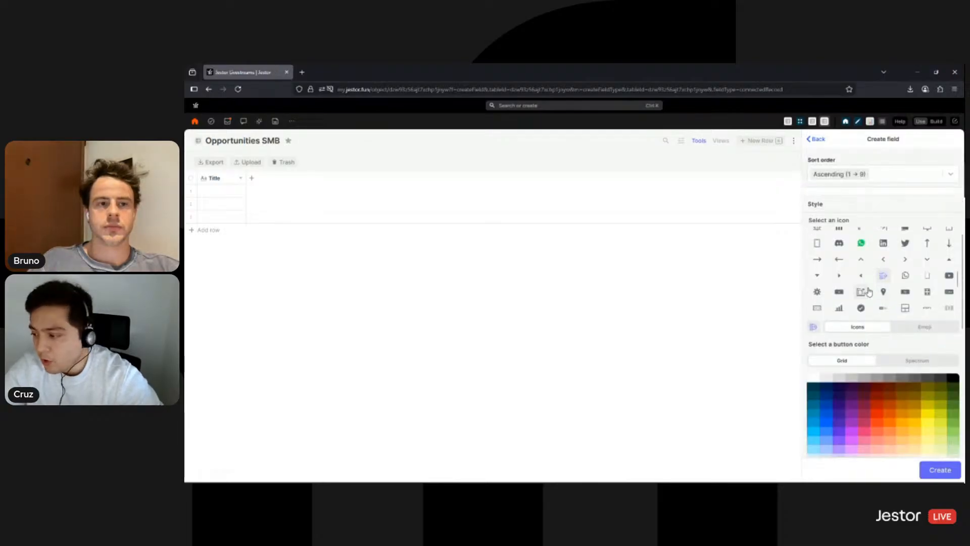
scroll(869, 291, up, 5)
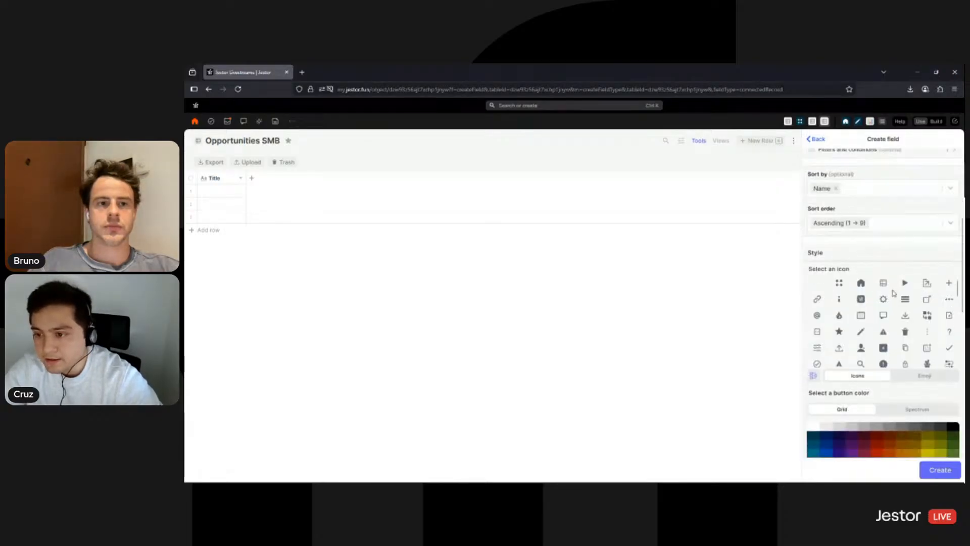
scroll(894, 293, down, 5)
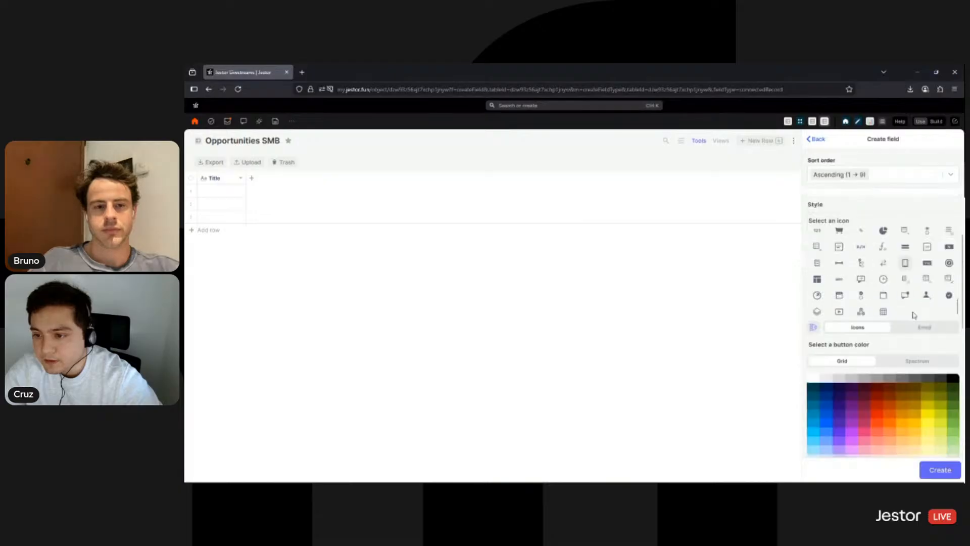
scroll(899, 305, up, 3)
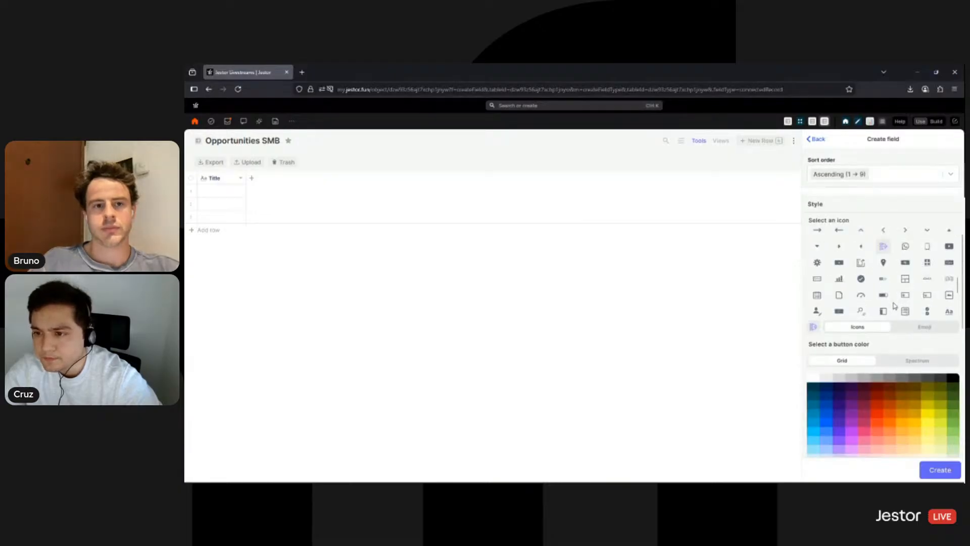
scroll(893, 302, up, 3)
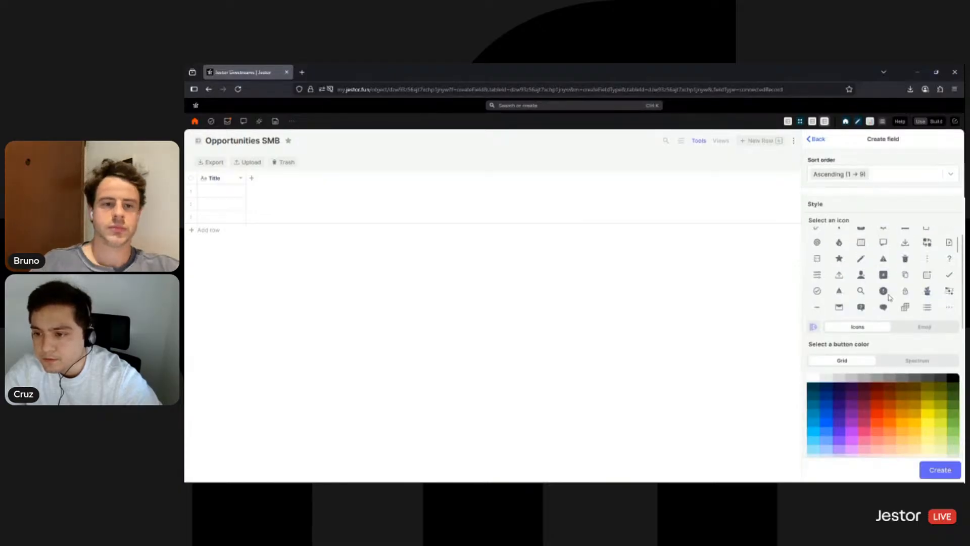
scroll(889, 297, down, 8)
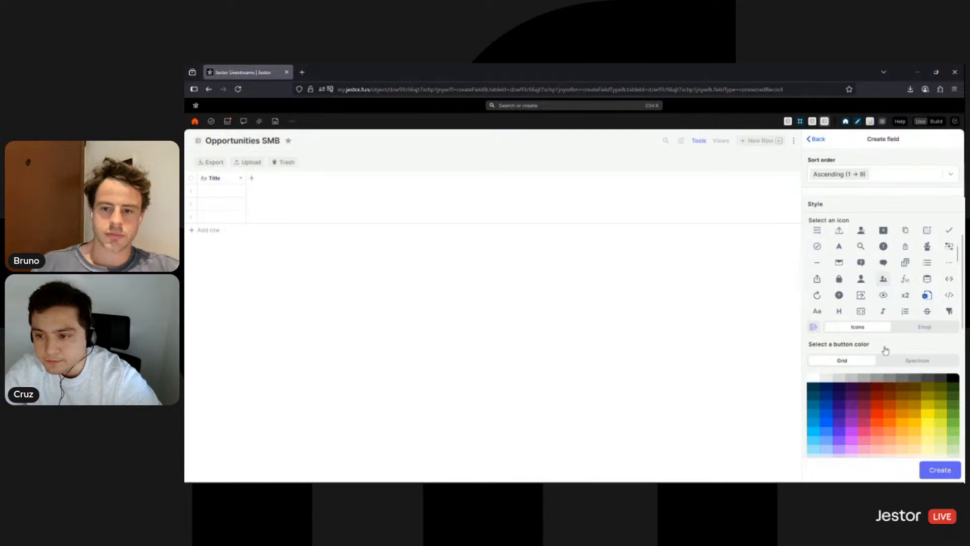
click(839, 285)
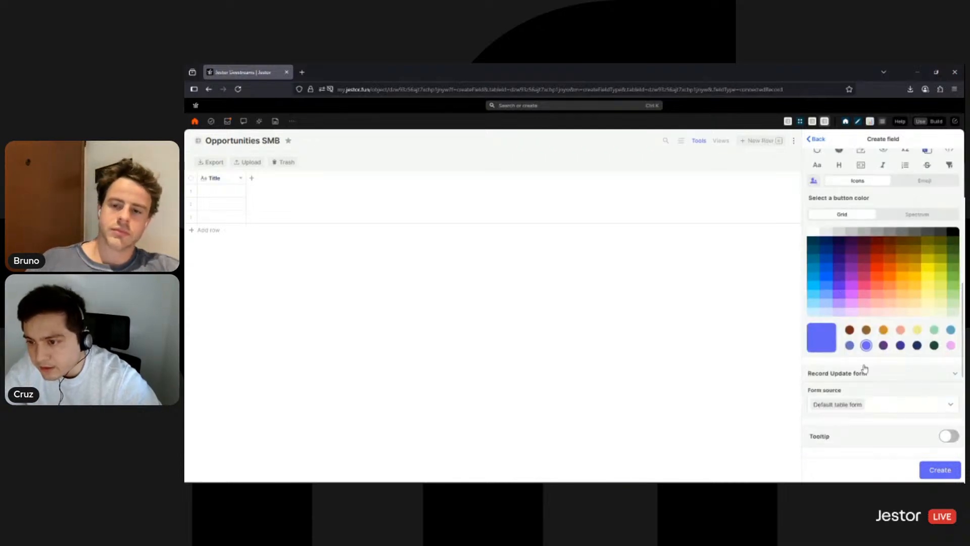
scroll(889, 369, down, 3)
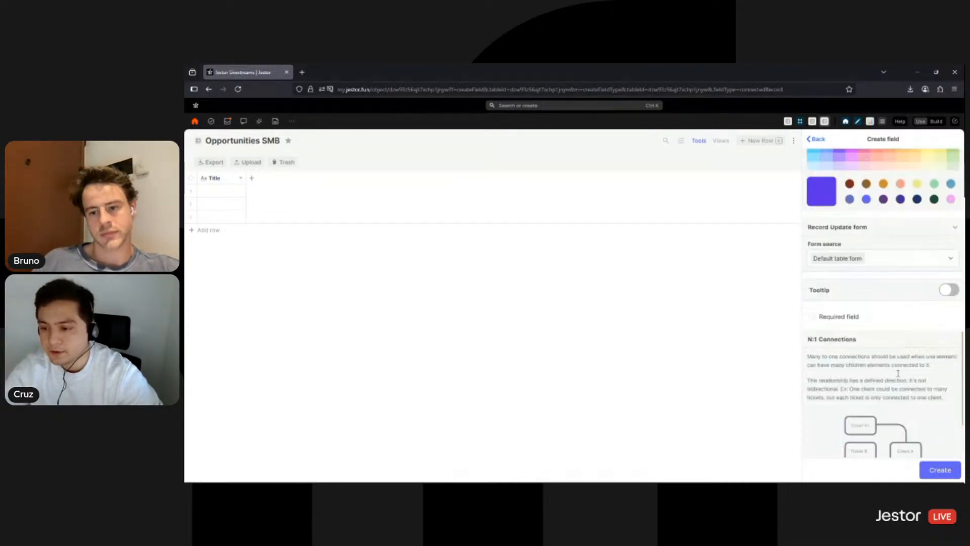
Finish creating the Client field and add a short text field named "Name" to the Opportunities SMB table.
click(936, 471)
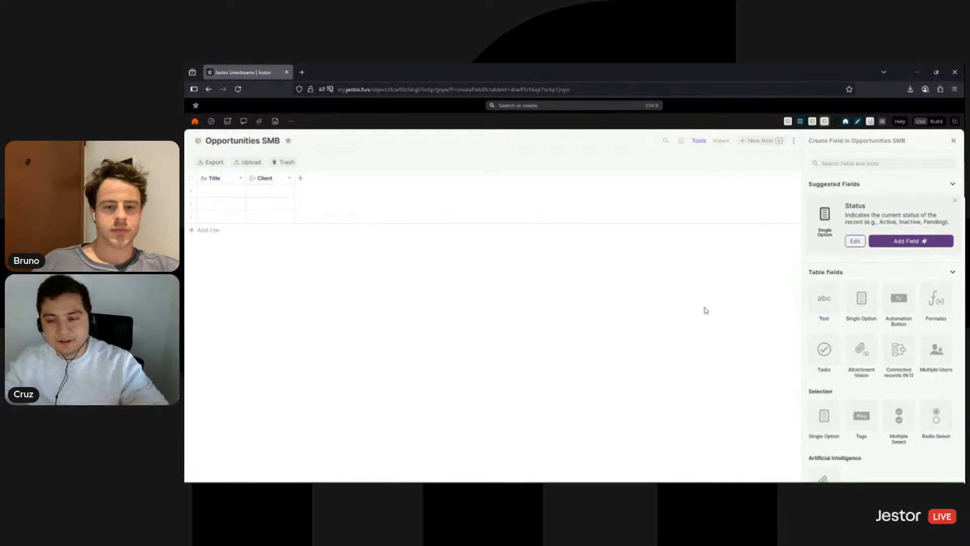
click(825, 303)
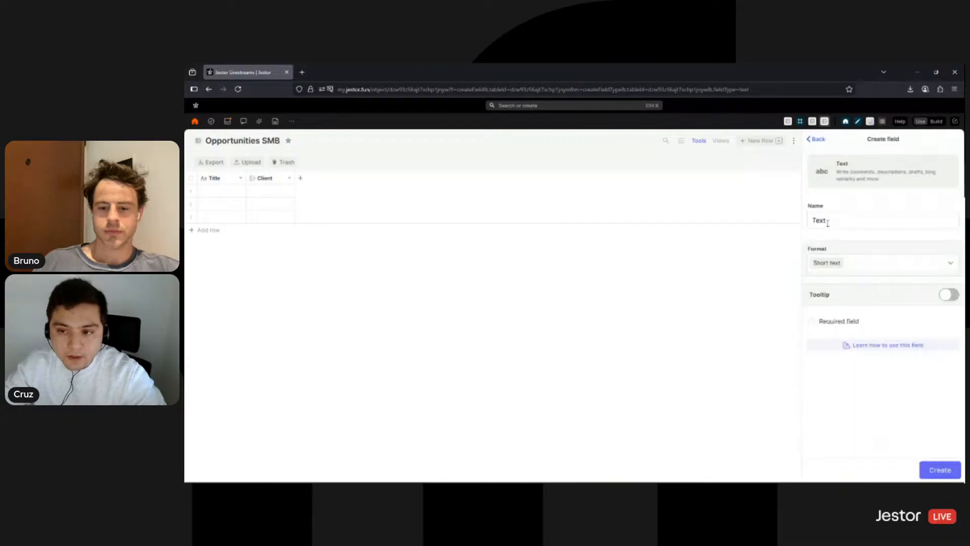
double_click(828, 220)
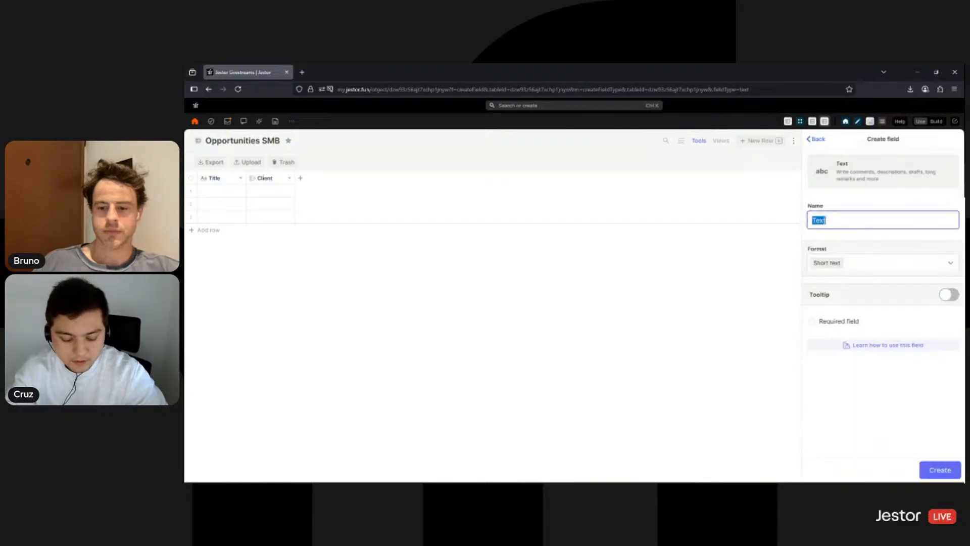
text(Name)
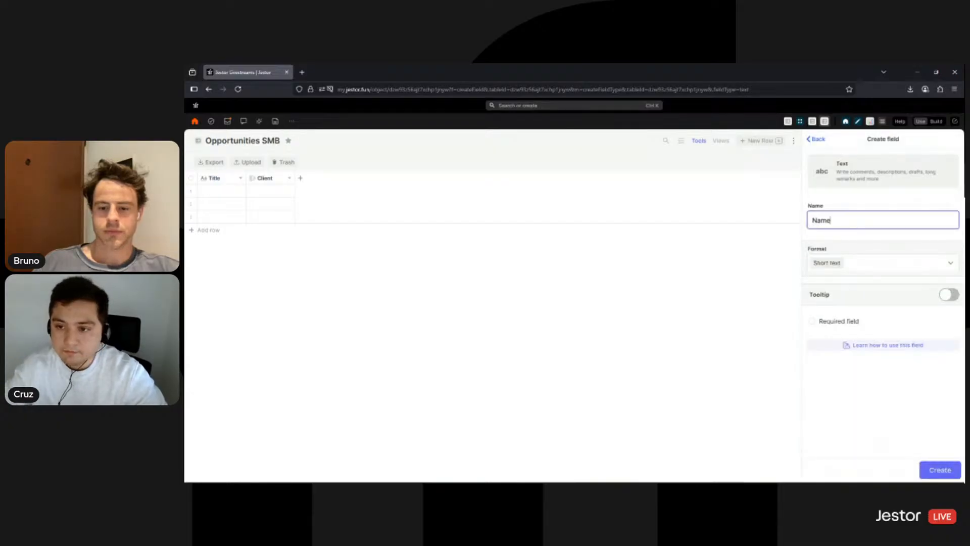
click(939, 470)
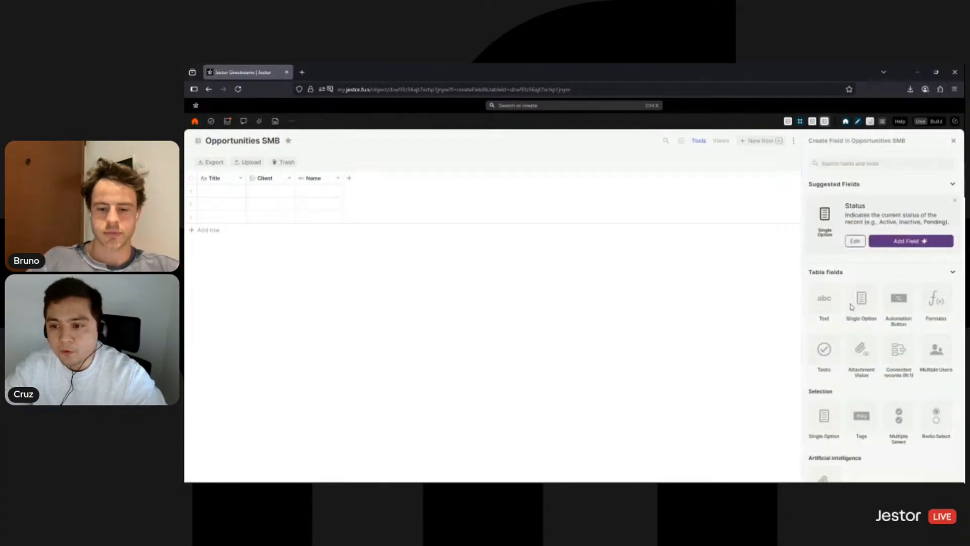
Find the Email field type and add an Email field to the Opportunities SMB table.
click(851, 162)
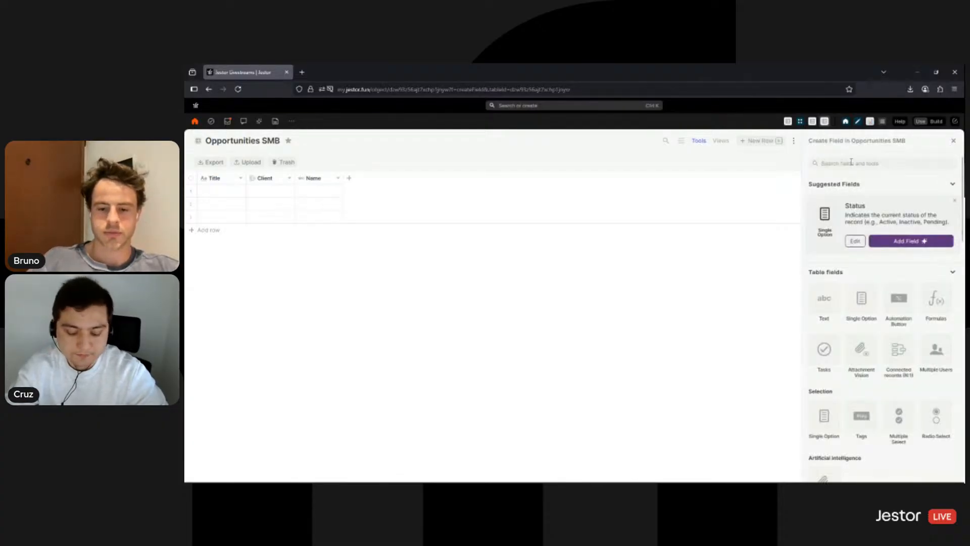
text(email)
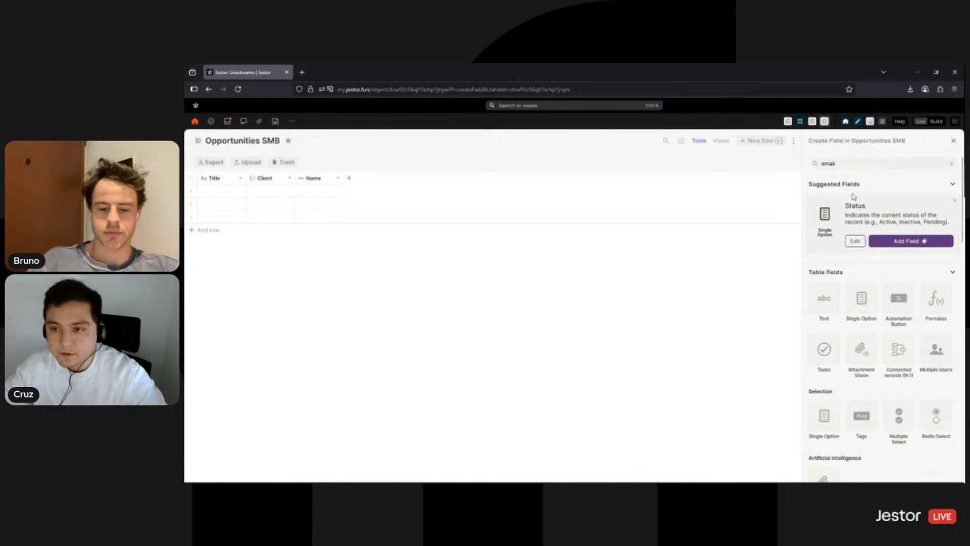
click(825, 225)
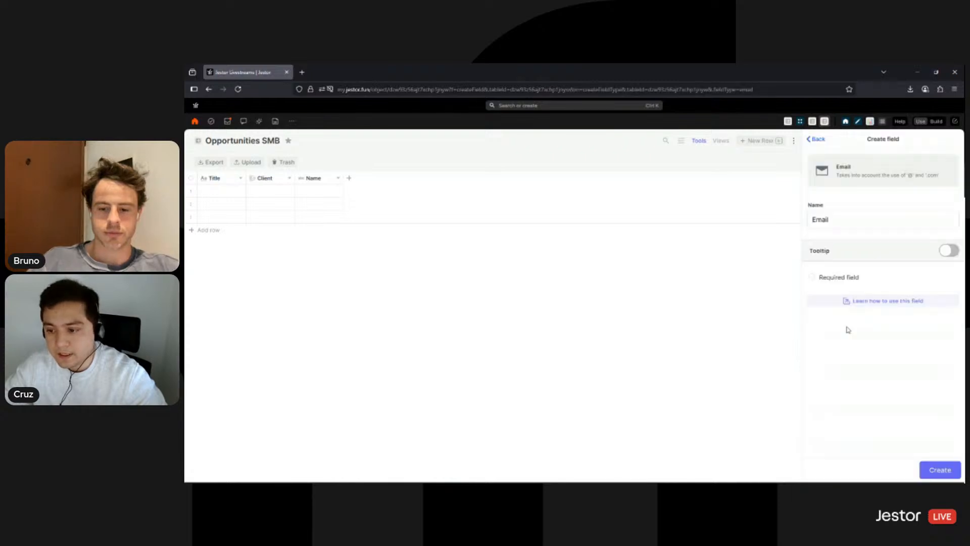
click(935, 469)
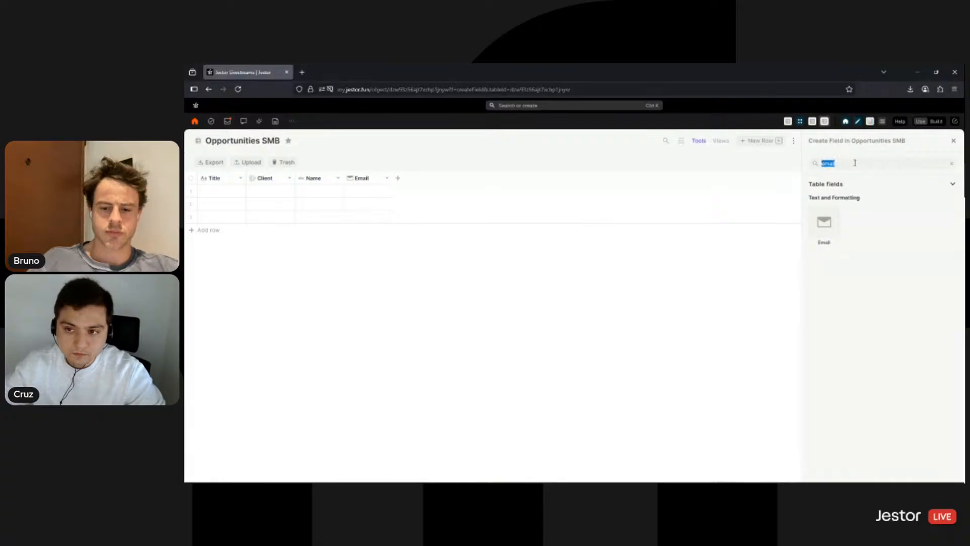
Add a Phone number field named "Phone" to the Opportunities SMB table.
text(phone)
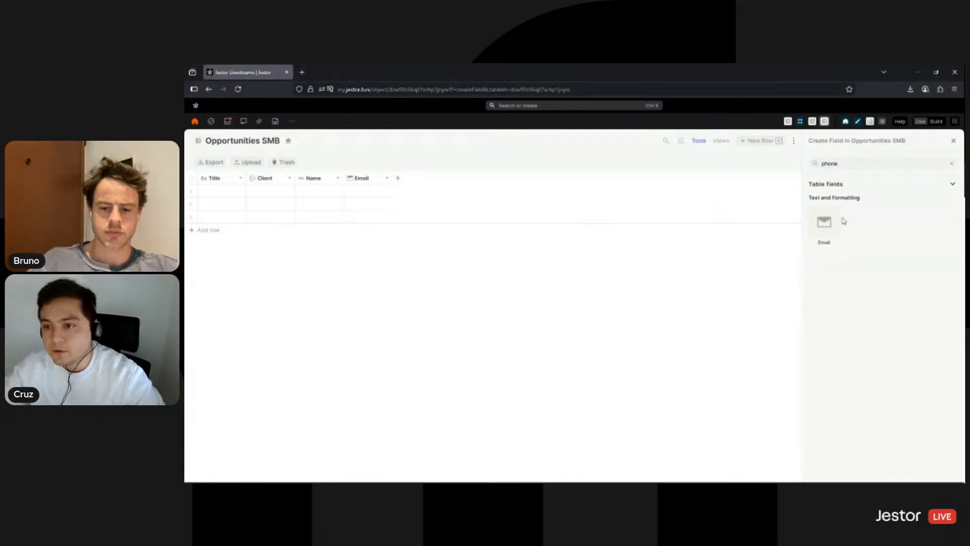
click(841, 240)
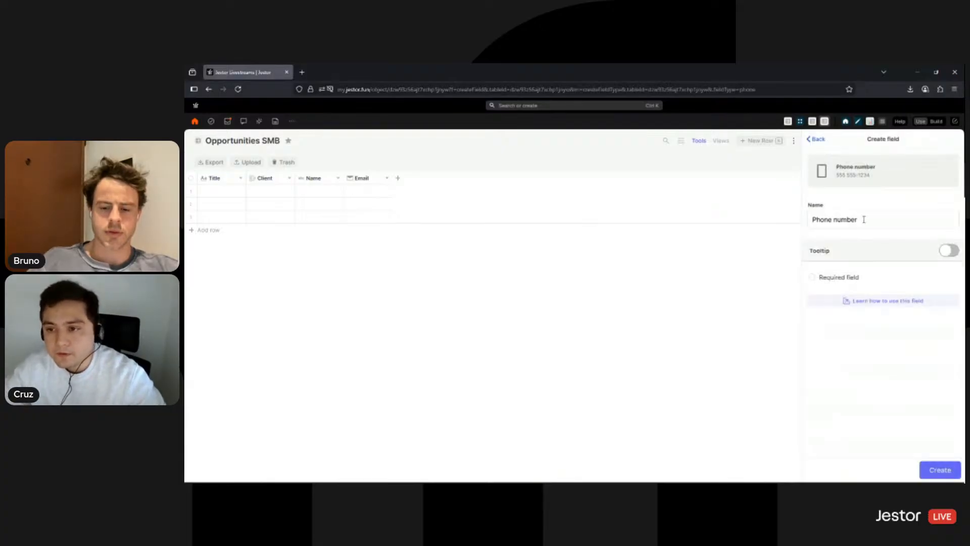
double_click(847, 221)
key(BackSpace)
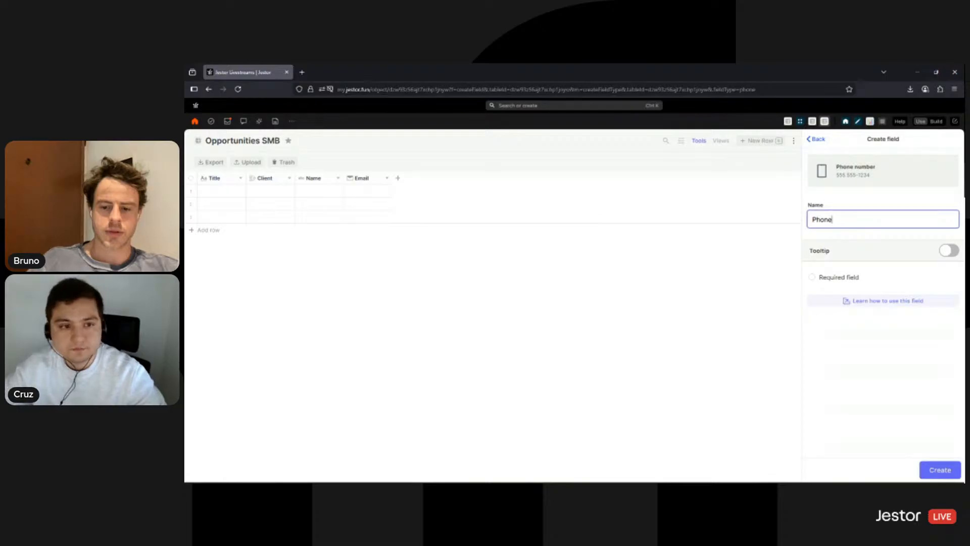
click(927, 470)
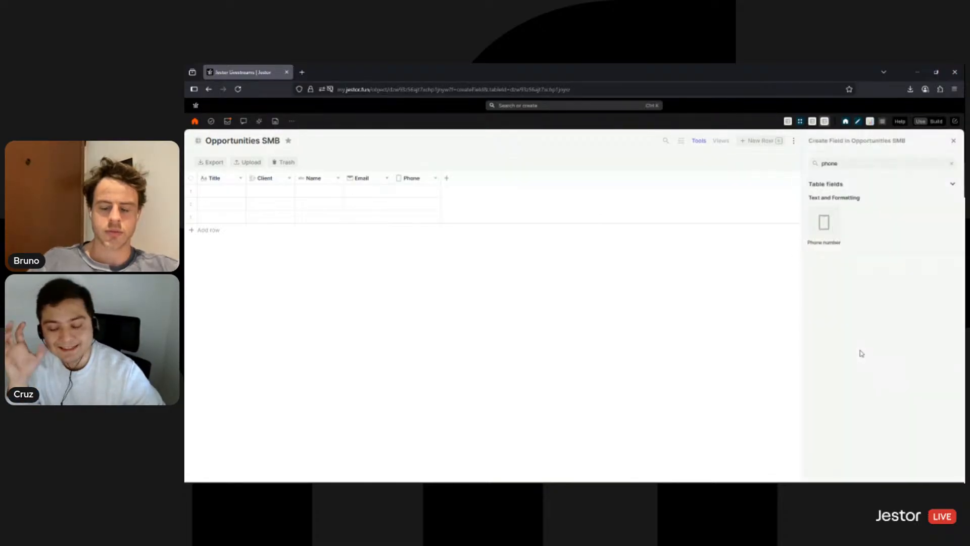
Add a Text field named "Description" in Rich text format to the Opportunities SMB table.
double_click(829, 163)
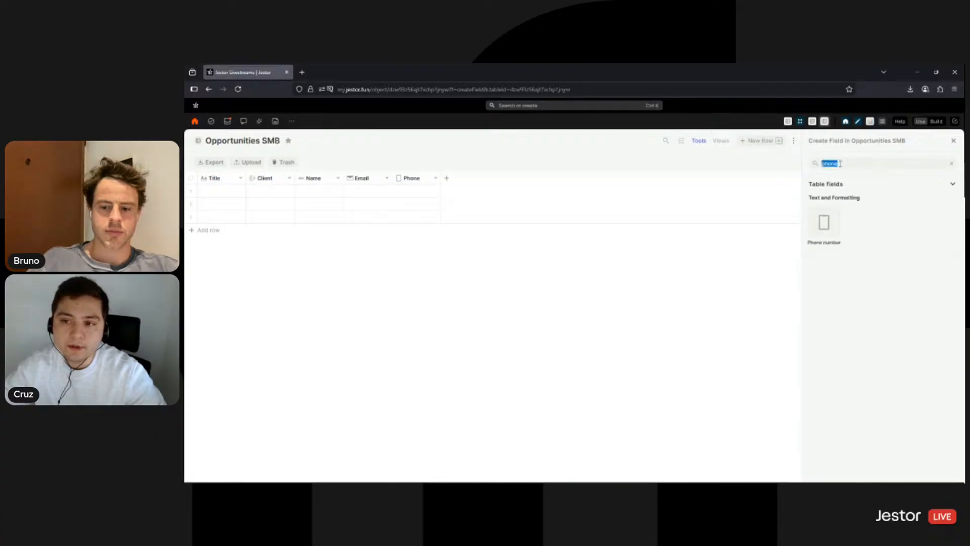
text(text)
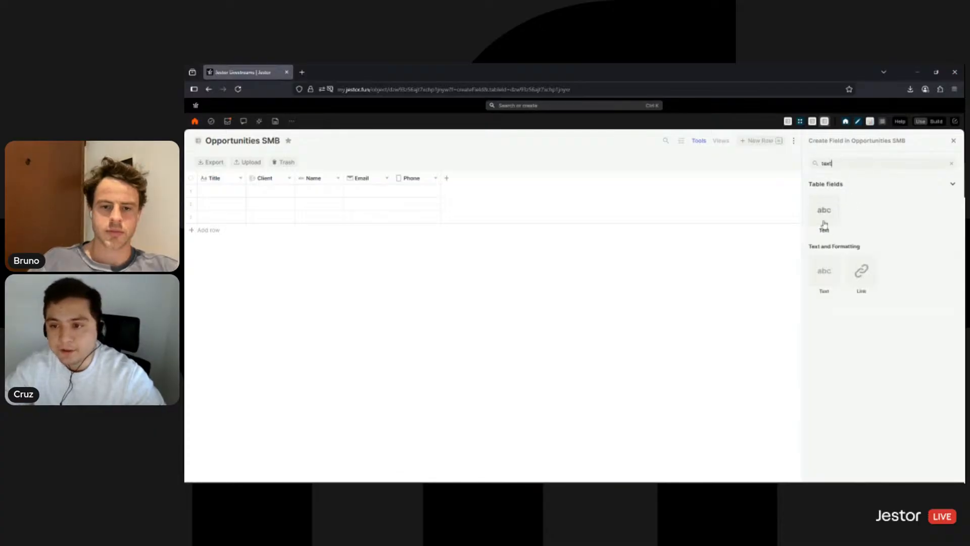
click(884, 270)
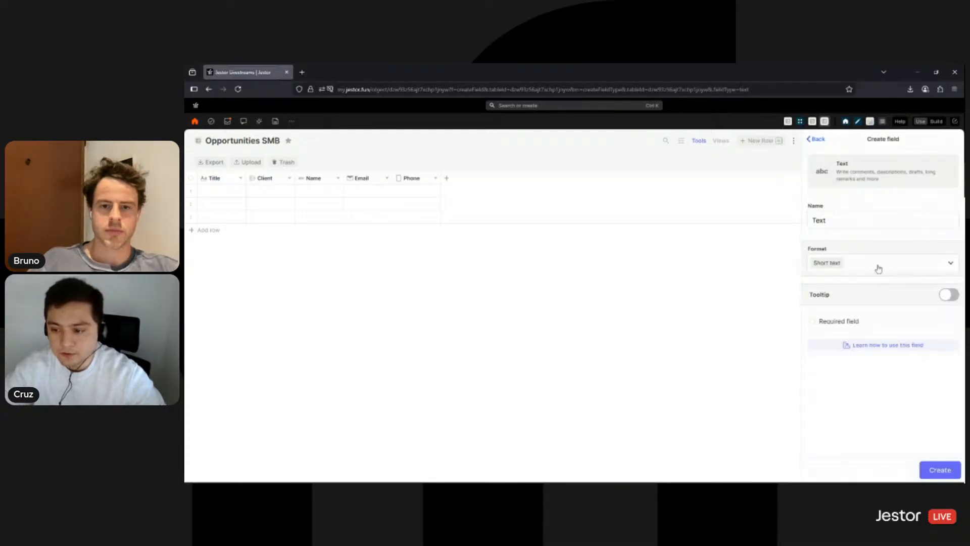
click(876, 266)
click(843, 298)
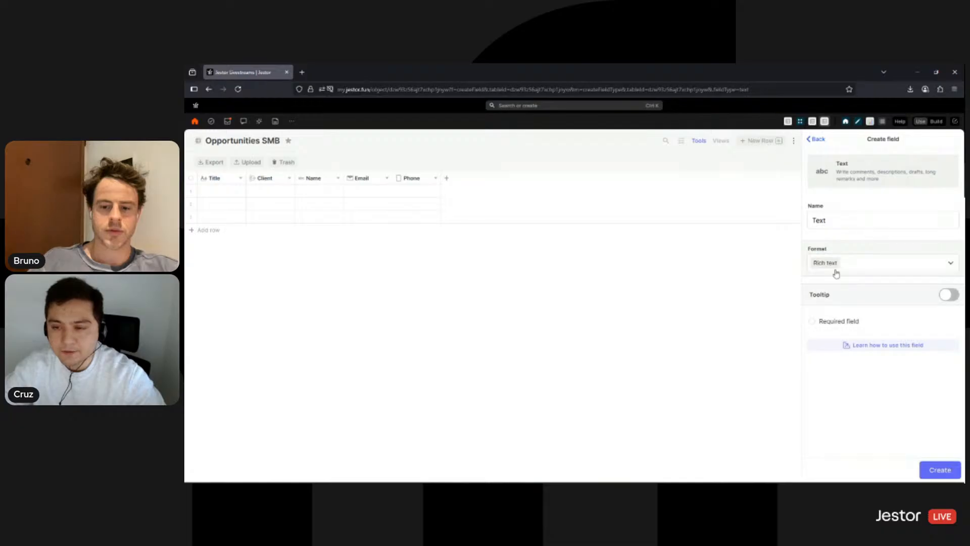
double_click(839, 218)
text(De)
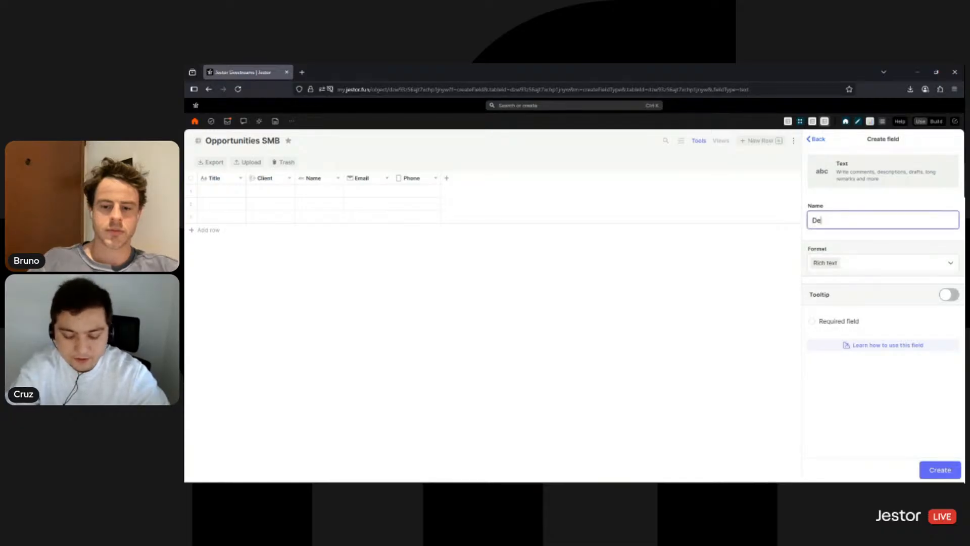
text(scription)
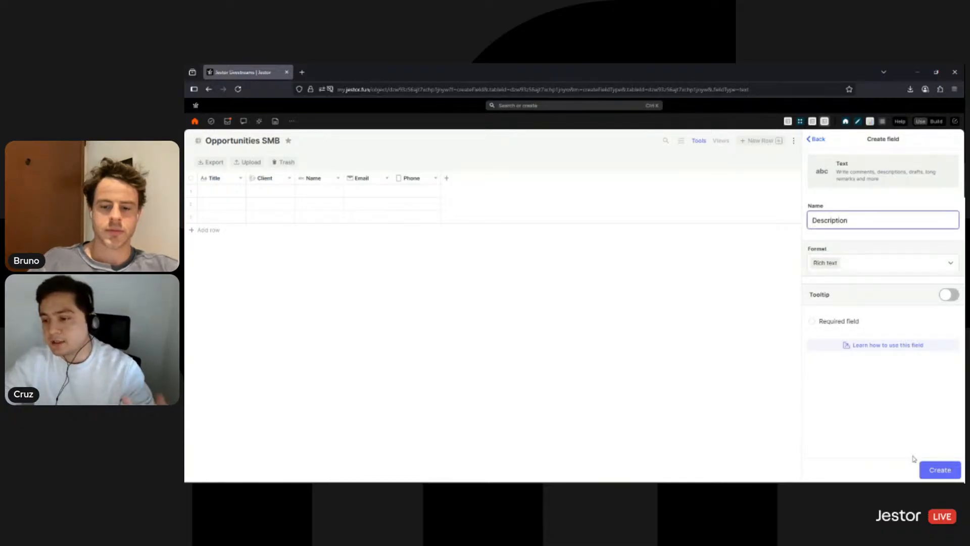
click(940, 470)
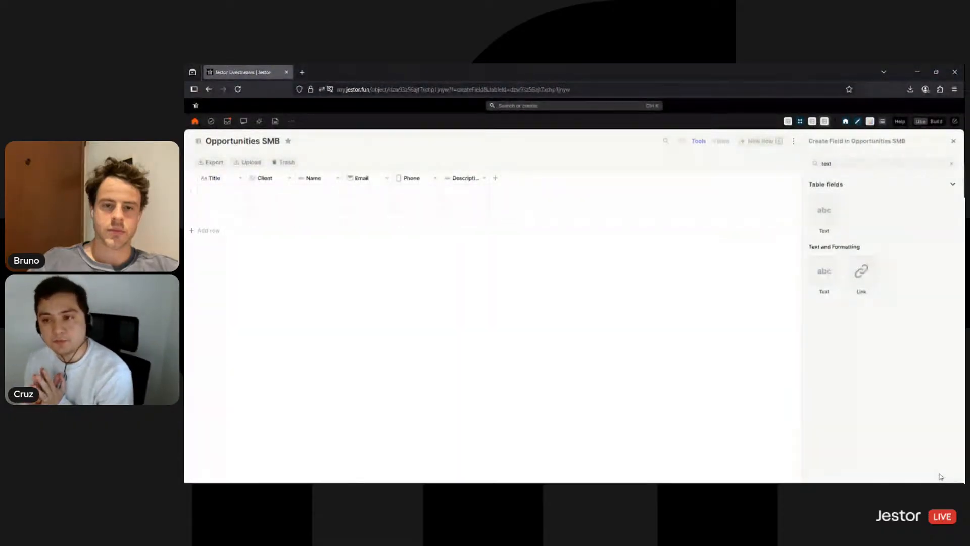
Add a Currency field named "Amount" with $ as its currency symbol to the Opportunities SMB table.
double_click(841, 164)
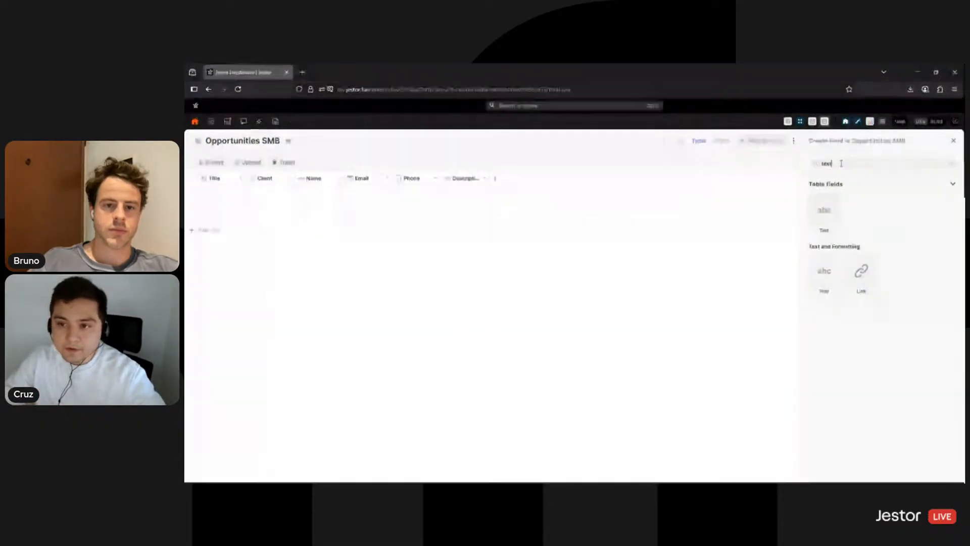
text(curre)
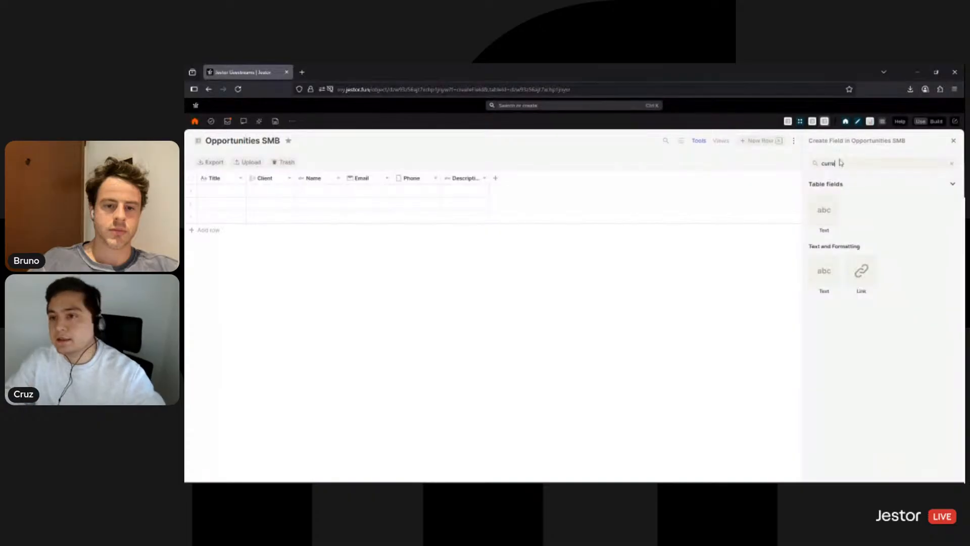
click(838, 216)
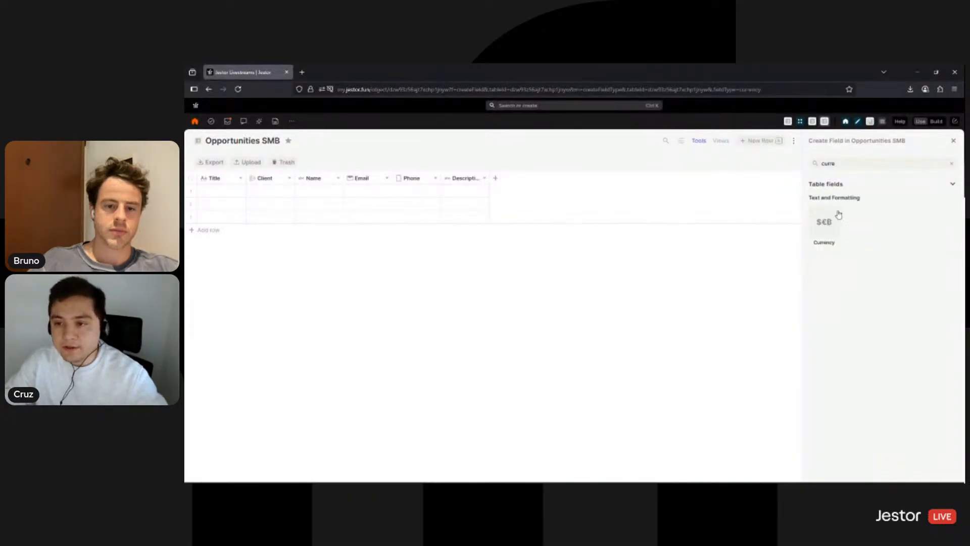
double_click(846, 218)
text(Amount)
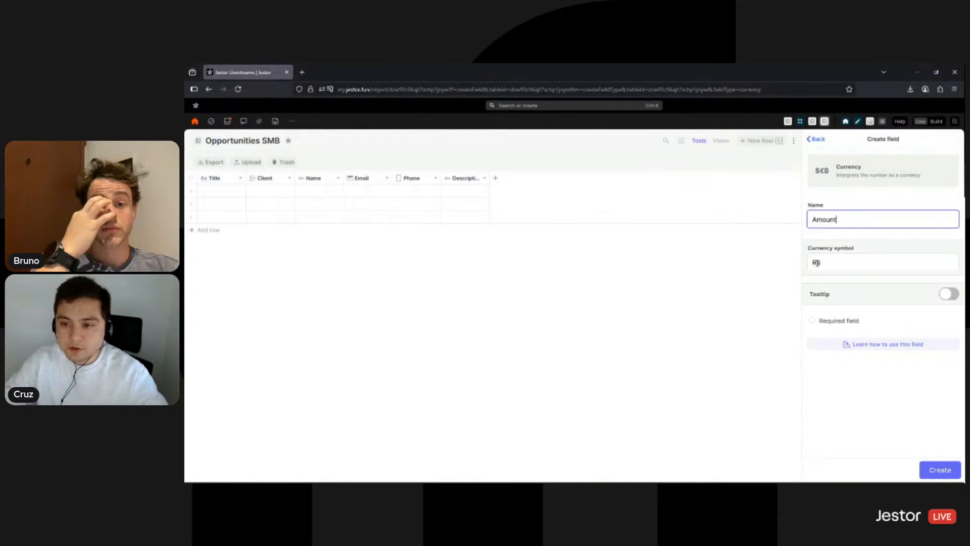
click(816, 262)
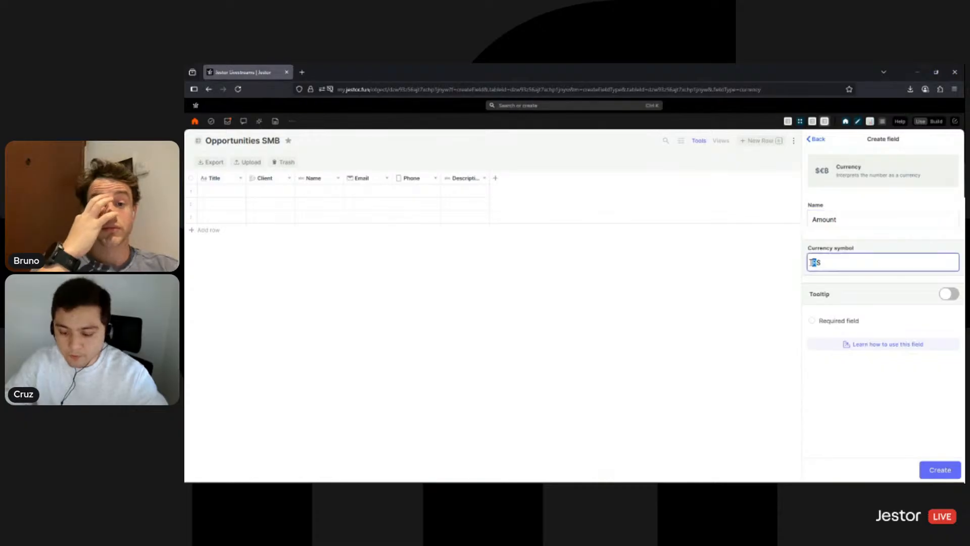
key(BackSpace)
click(935, 469)
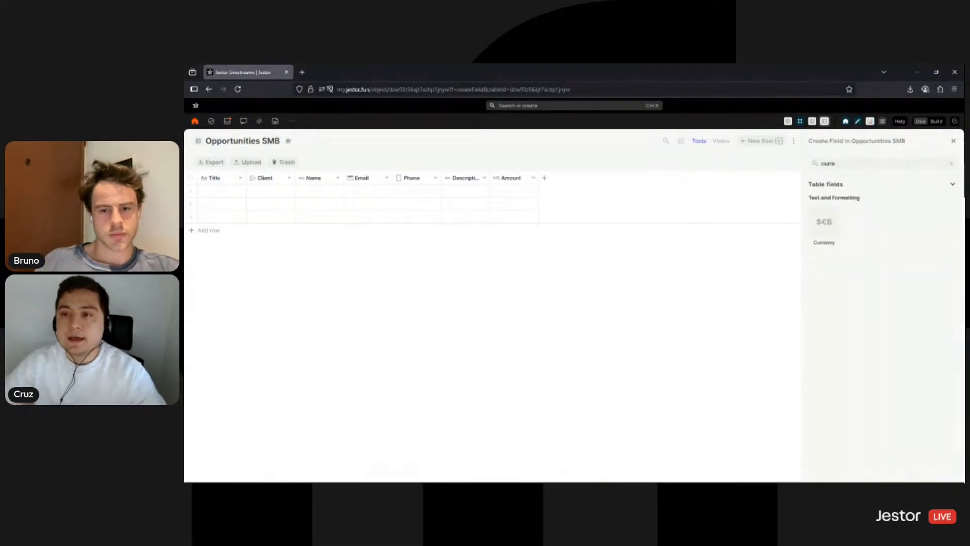
Add a Percentage field named "Probability" to the Opportunities SMB table.
double_click(851, 163)
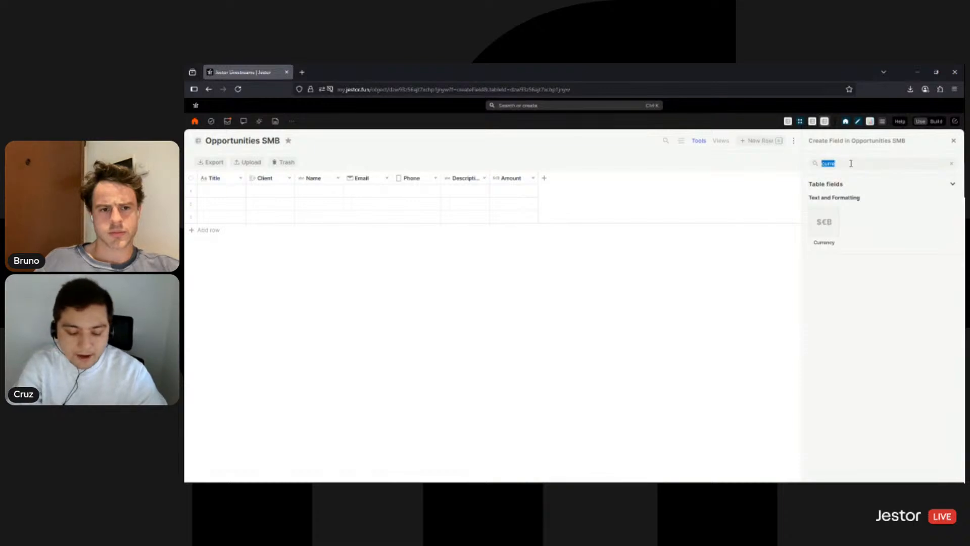
text(pro)
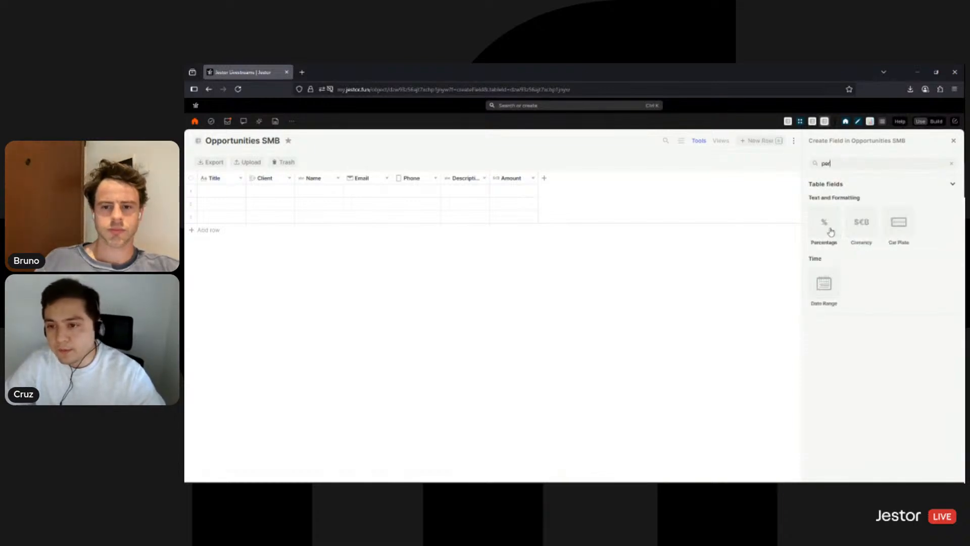
click(825, 224)
double_click(845, 219)
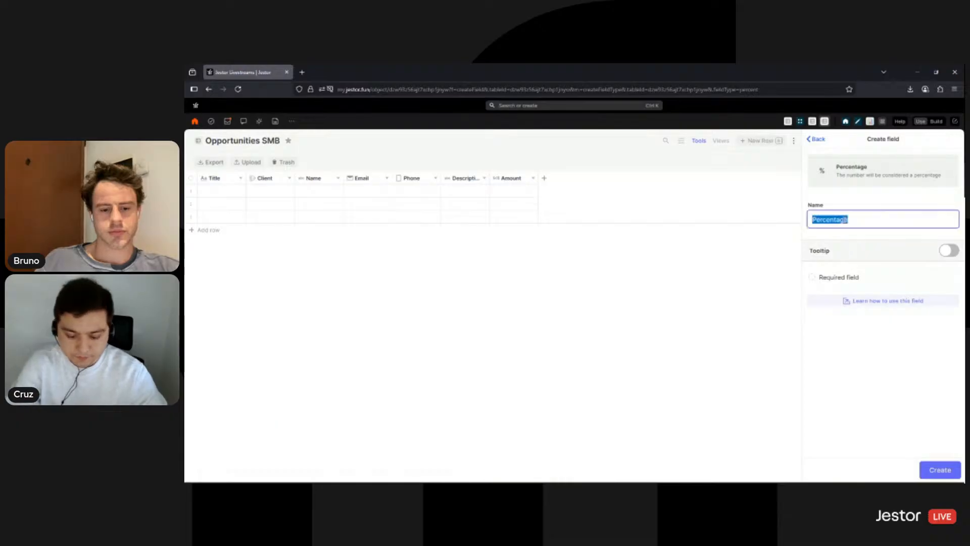
text(Probabil)
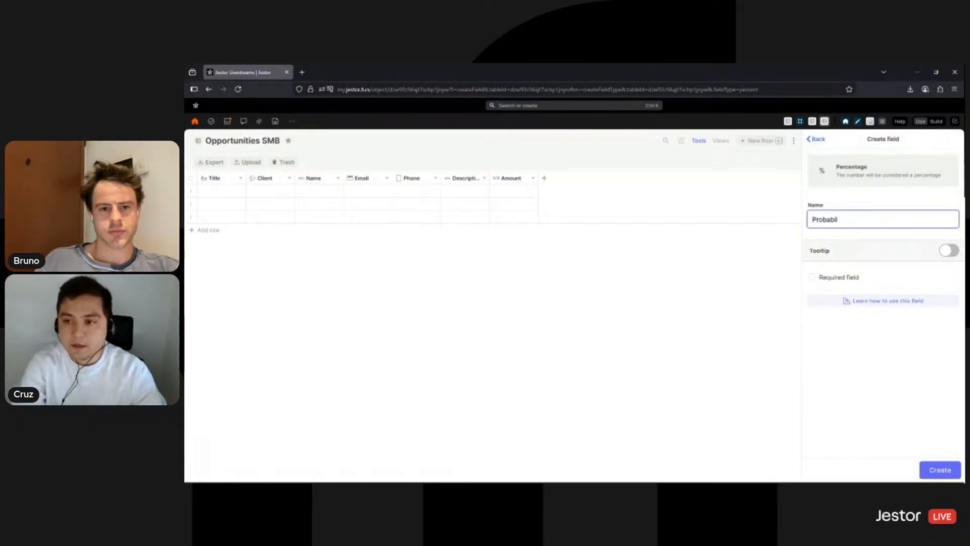
text(ity)
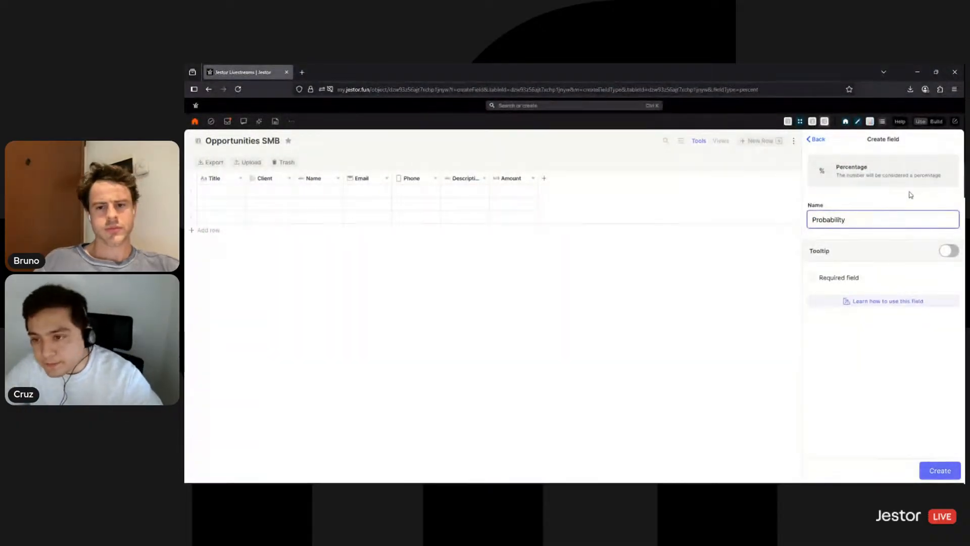
click(923, 467)
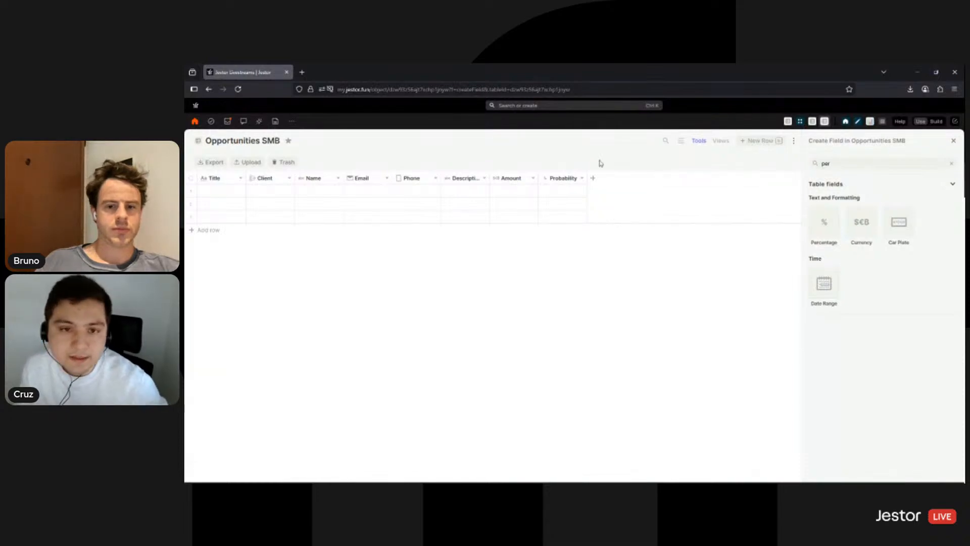
Add a Multiple Users field named "Owner" to the Opportunities SMB table.
double_click(858, 164)
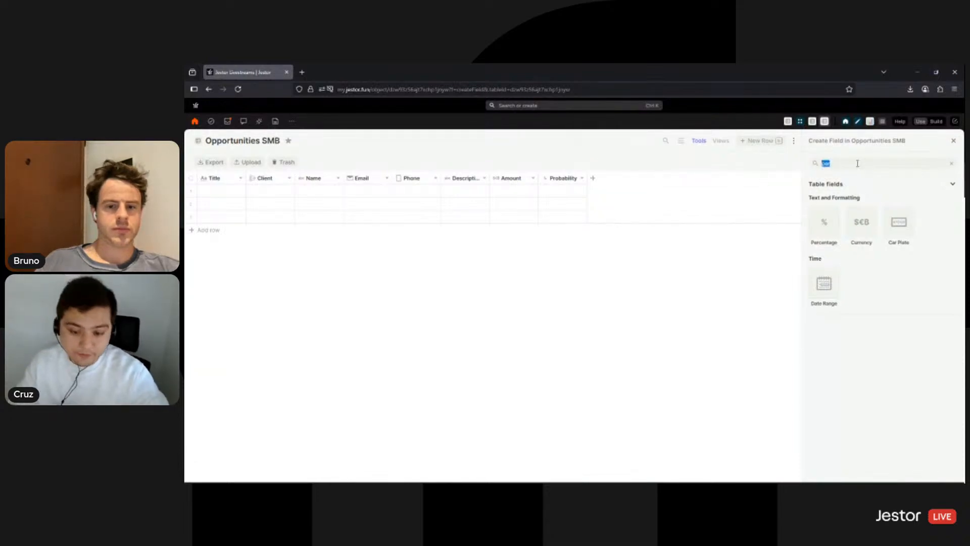
text(user)
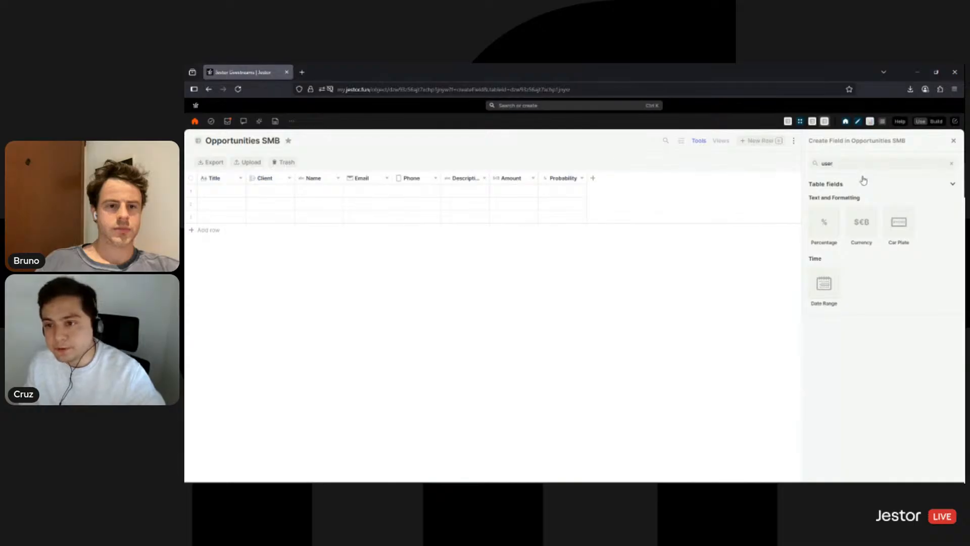
click(838, 210)
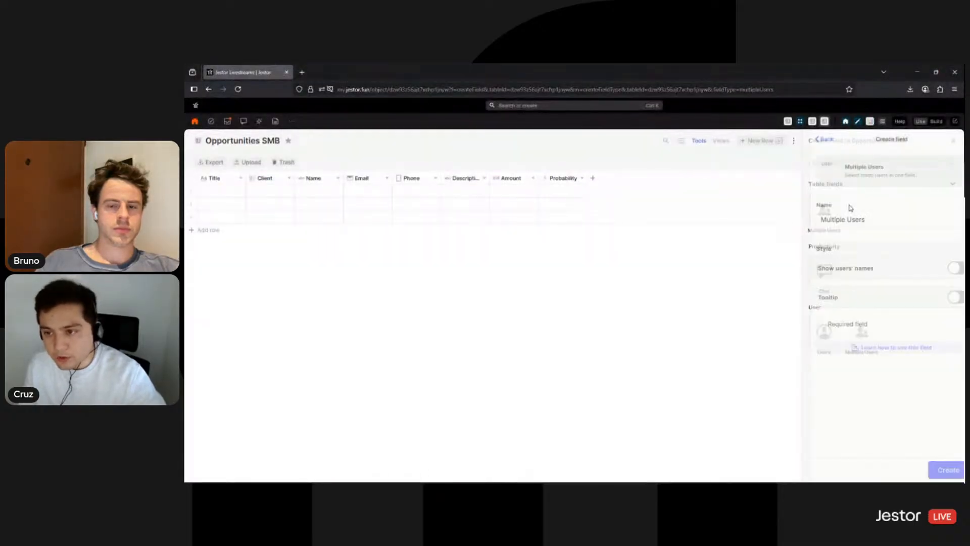
triple_click(853, 216)
text(O)
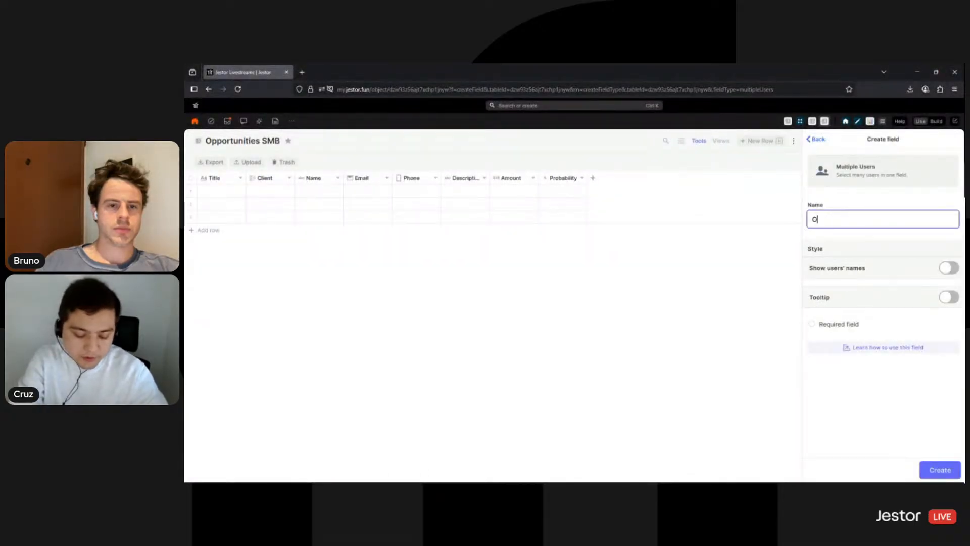
text(wner)
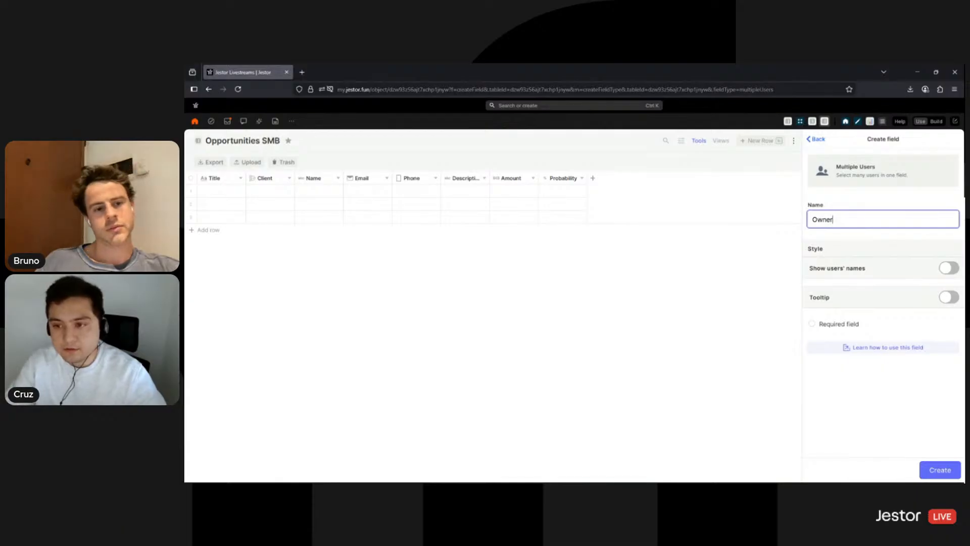
click(937, 473)
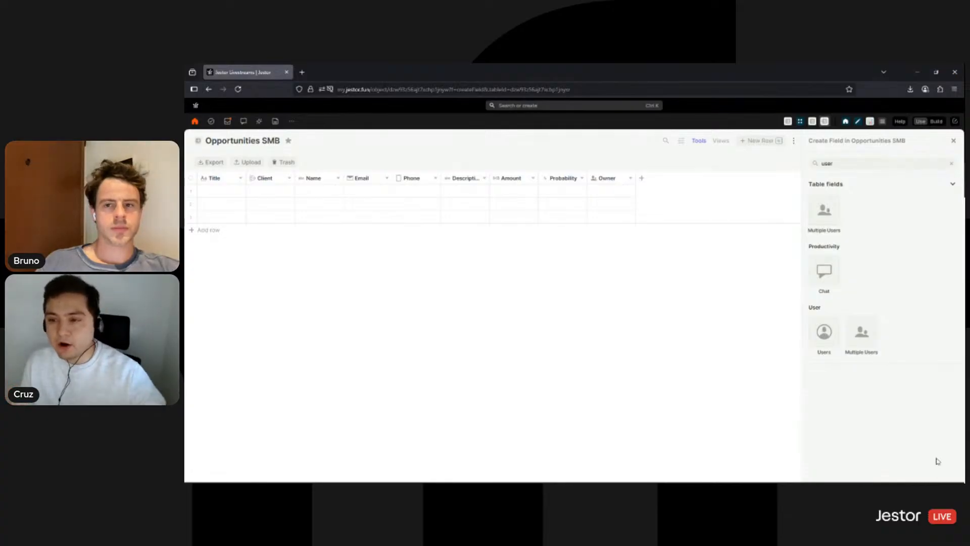
Start a Single Option field named "Temperature" and give it a light blue option "Cold".
double_click(833, 164)
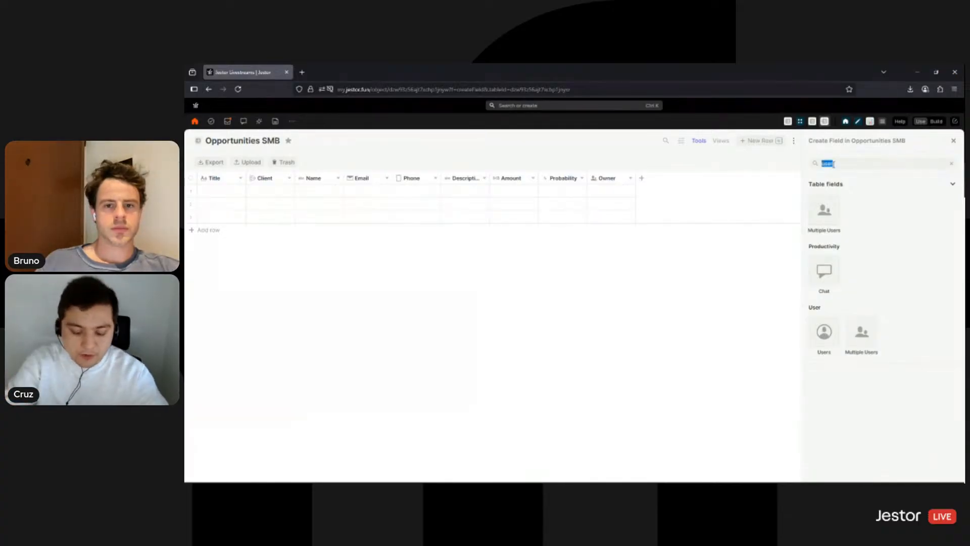
text(option)
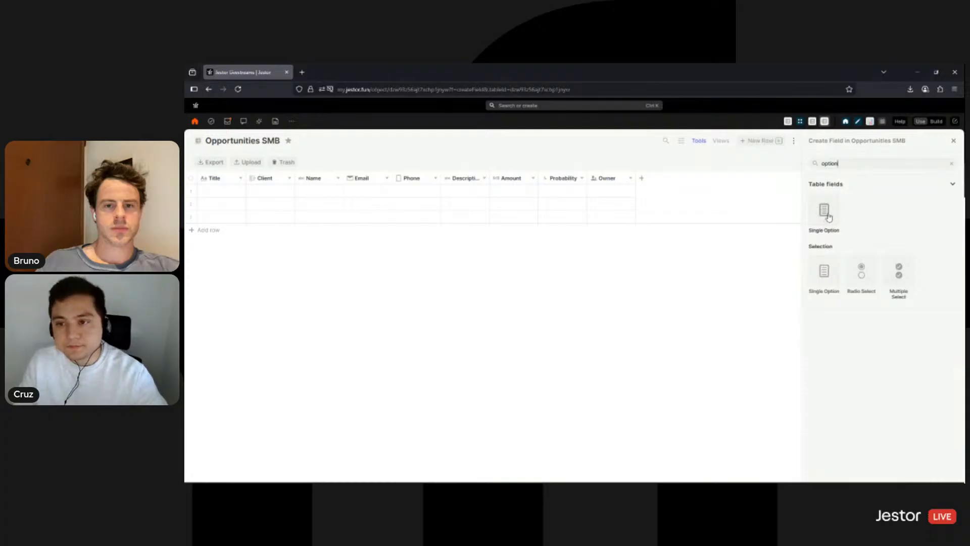
click(828, 217)
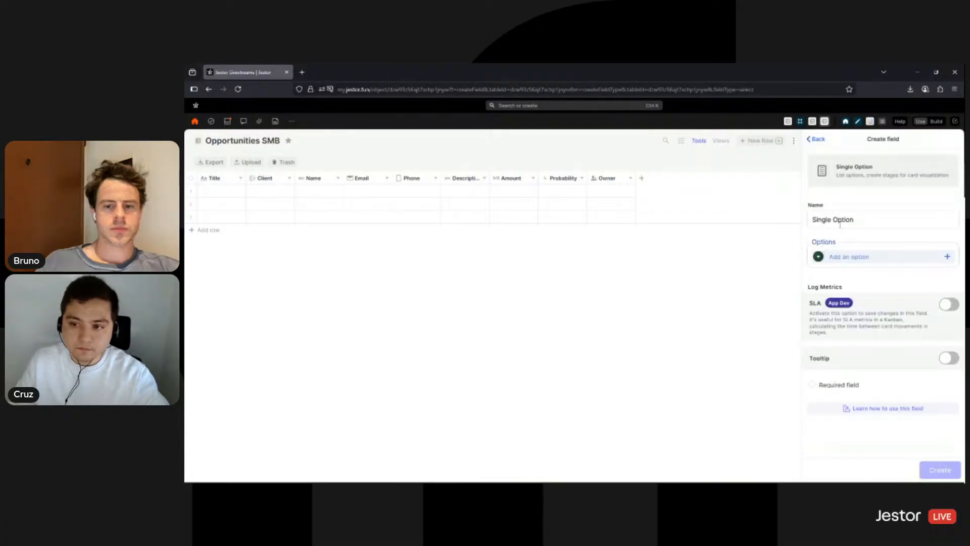
text(Temperature)
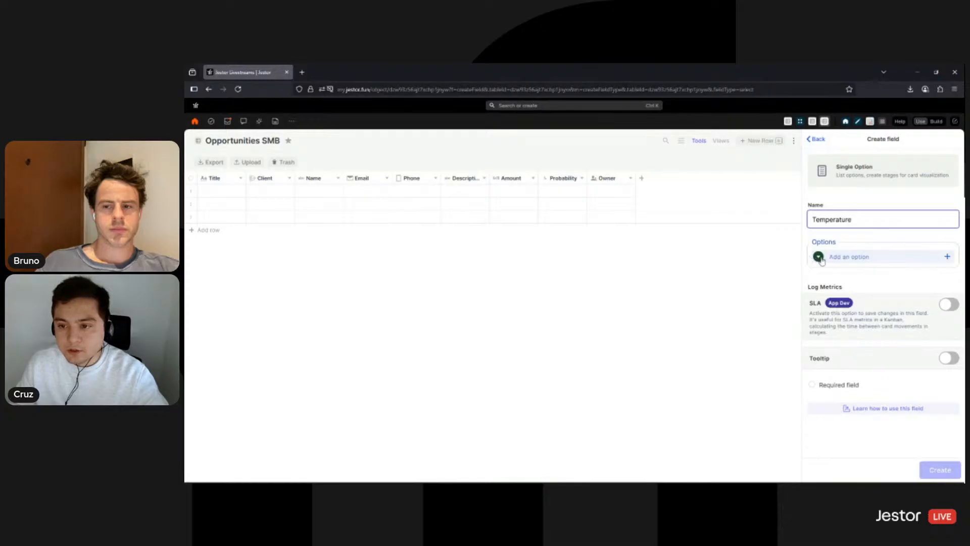
click(818, 257)
click(777, 387)
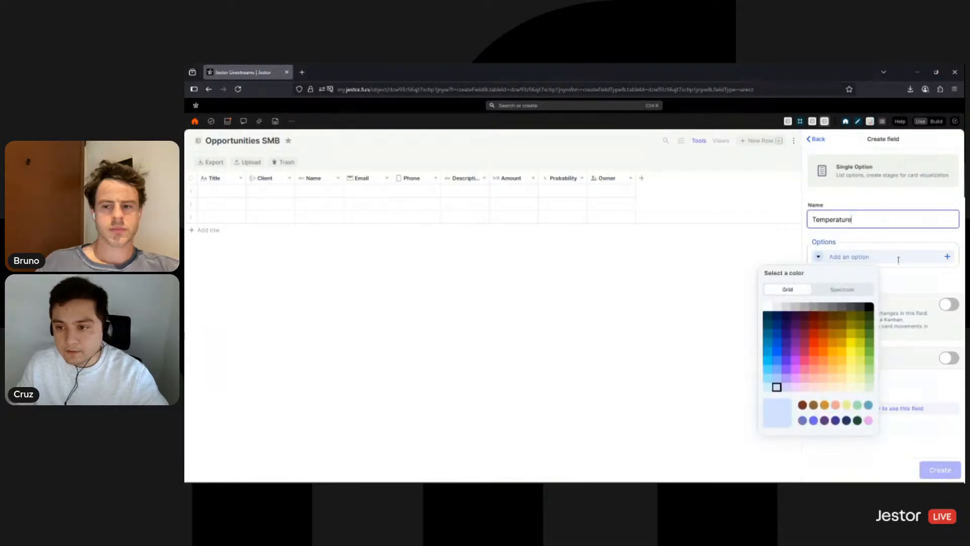
click(897, 258)
text(Cold)
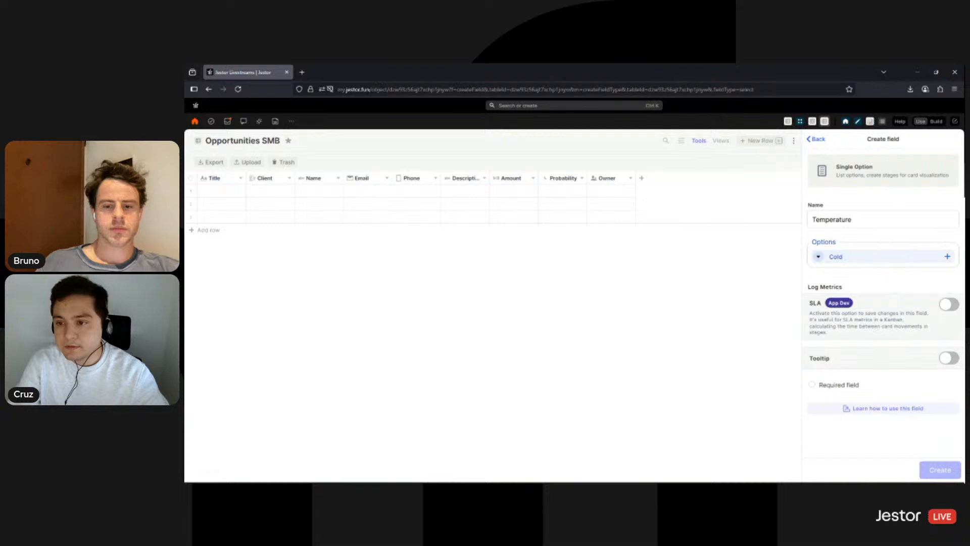
key(Return)
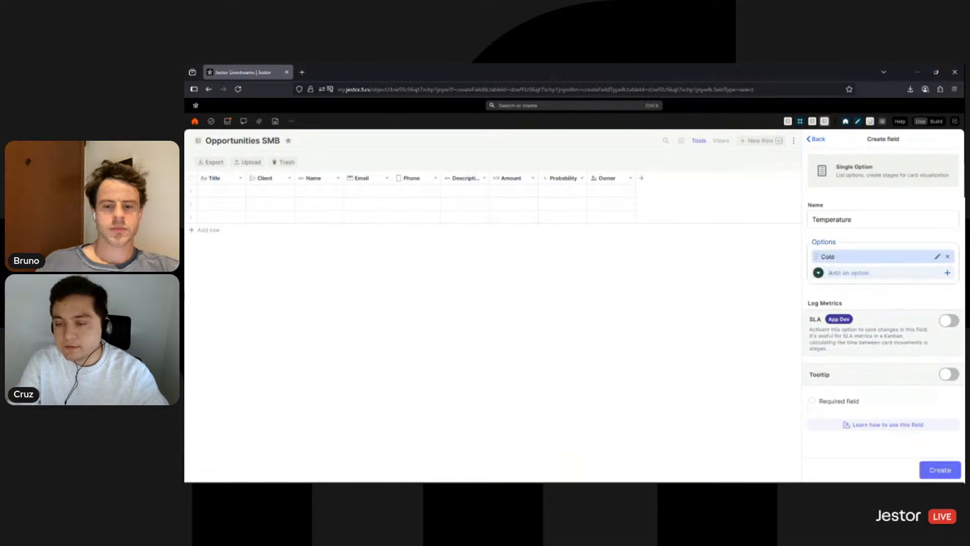
Add a pale yellow option "Warm" to the Temperature field.
click(819, 273)
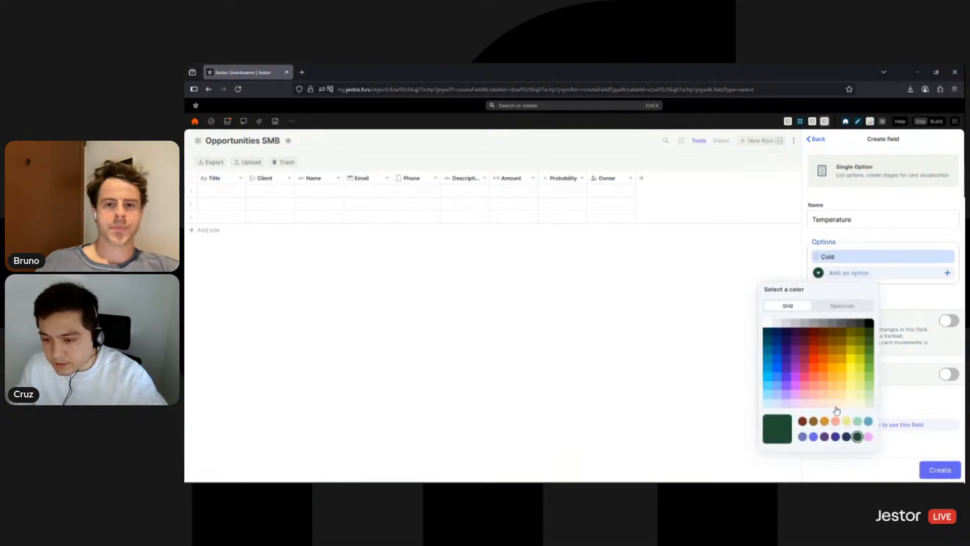
click(840, 405)
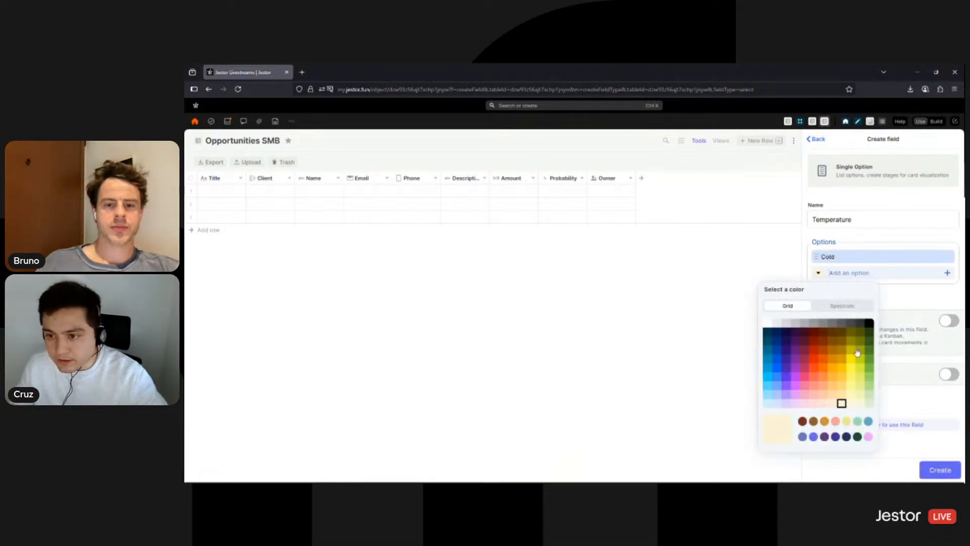
click(880, 273)
text(Warm)
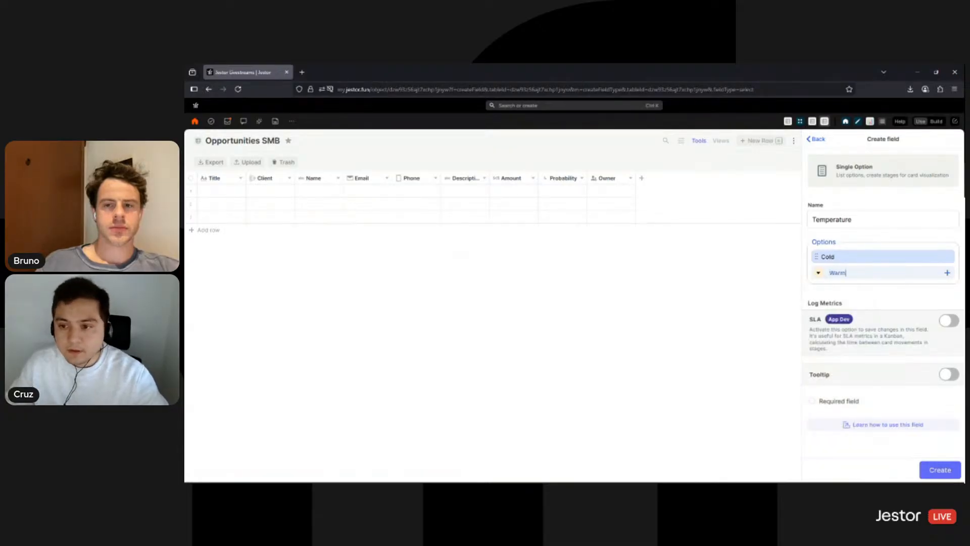
key(Return)
Add a light red option "Hot" to the Temperature field and create the field.
click(818, 289)
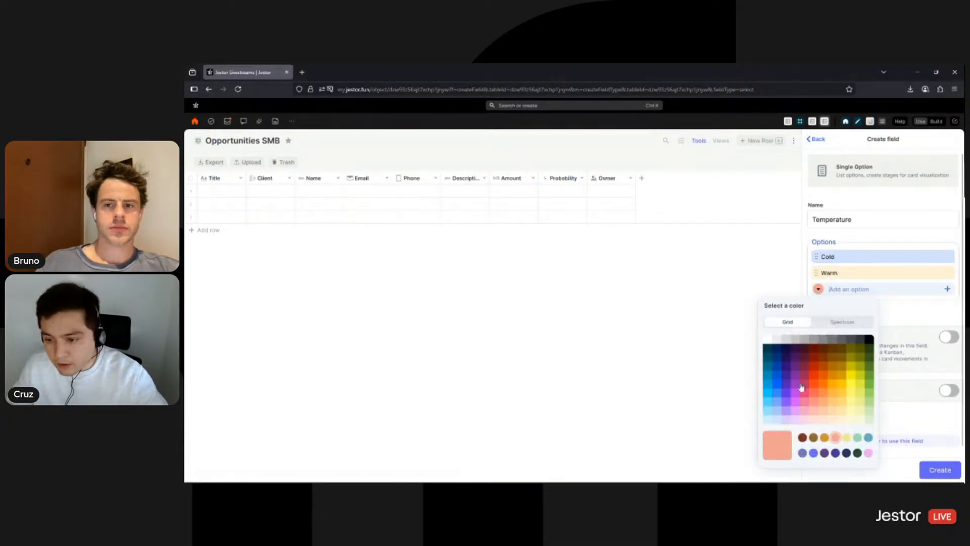
click(813, 418)
click(898, 289)
text(Hot)
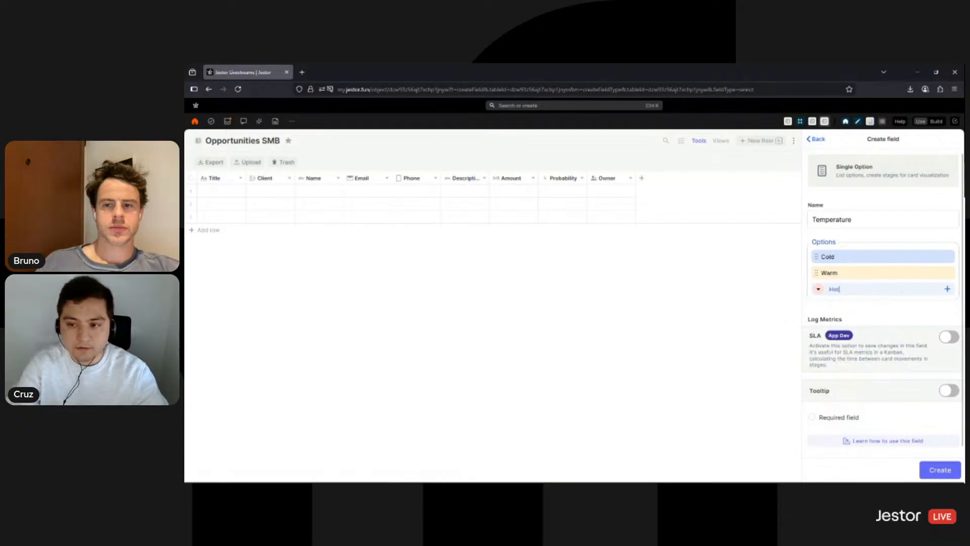
key(Return)
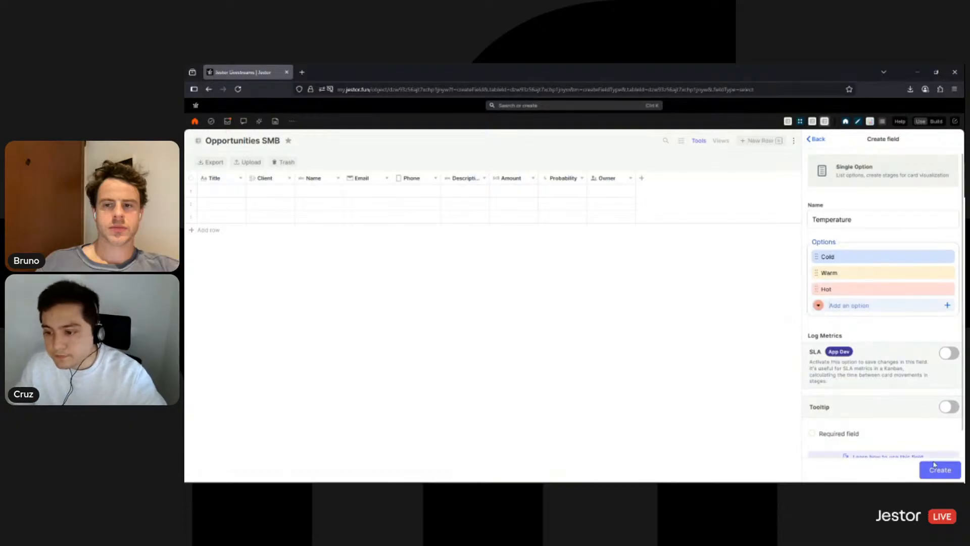
click(939, 471)
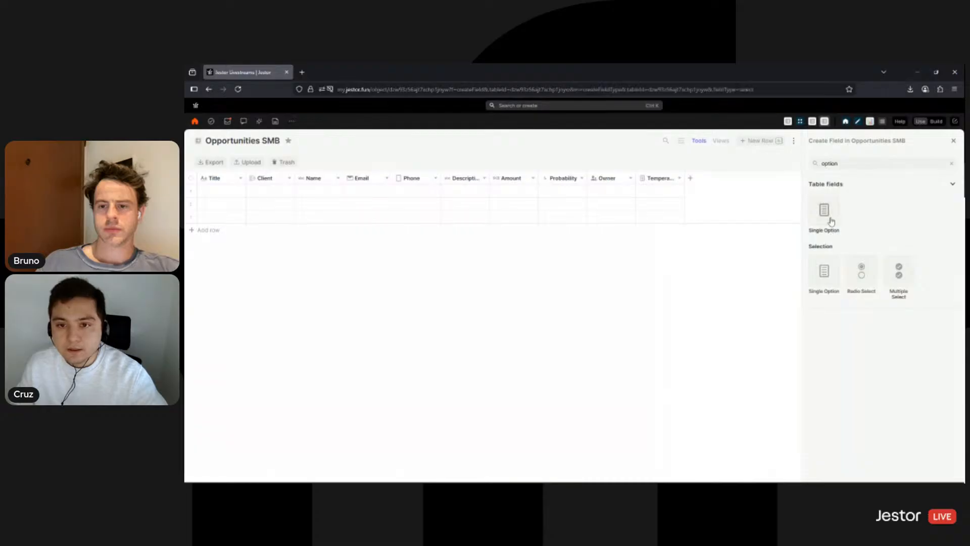
Start another Single Option field named "Priority" and give it a light blue option "Low".
click(831, 220)
triple_click(834, 221)
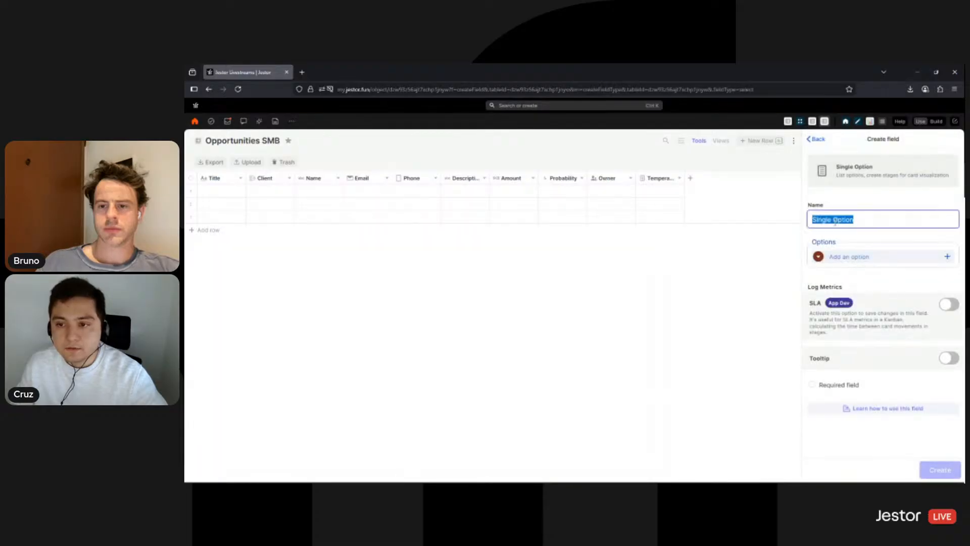
text(Priority)
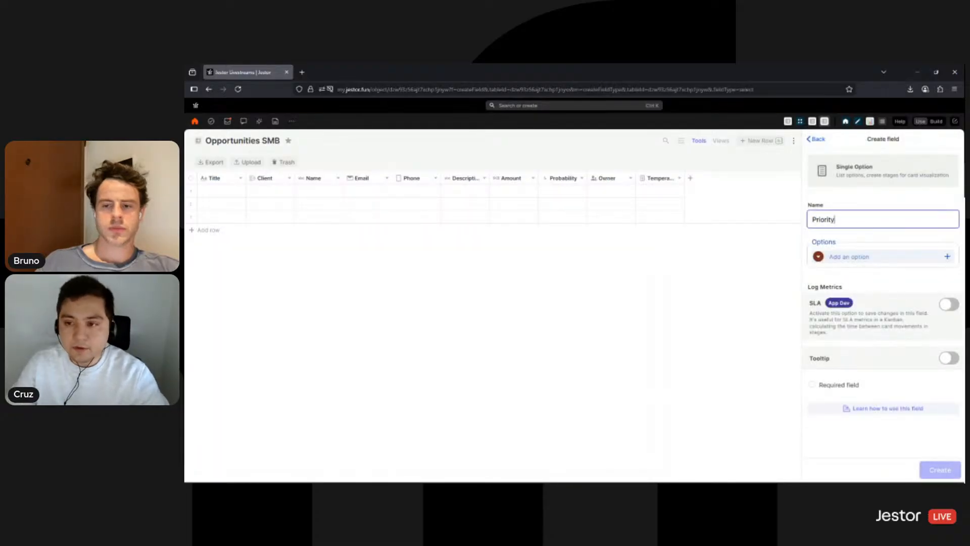
click(818, 256)
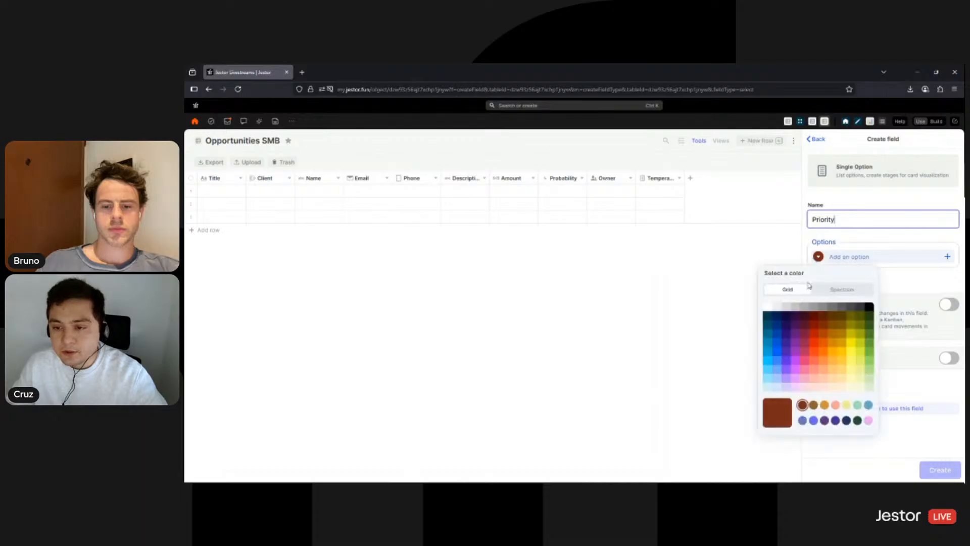
click(777, 386)
click(902, 257)
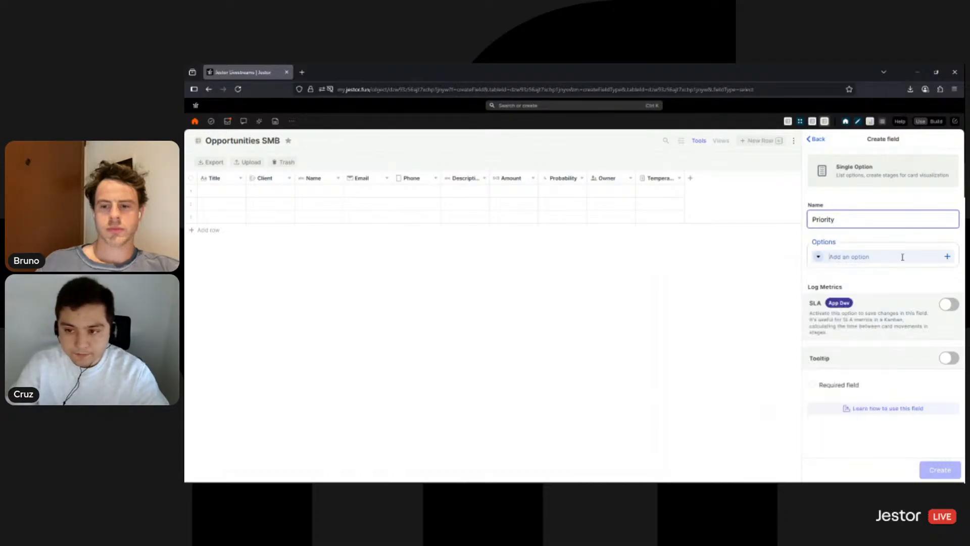
text(Low)
key(Return)
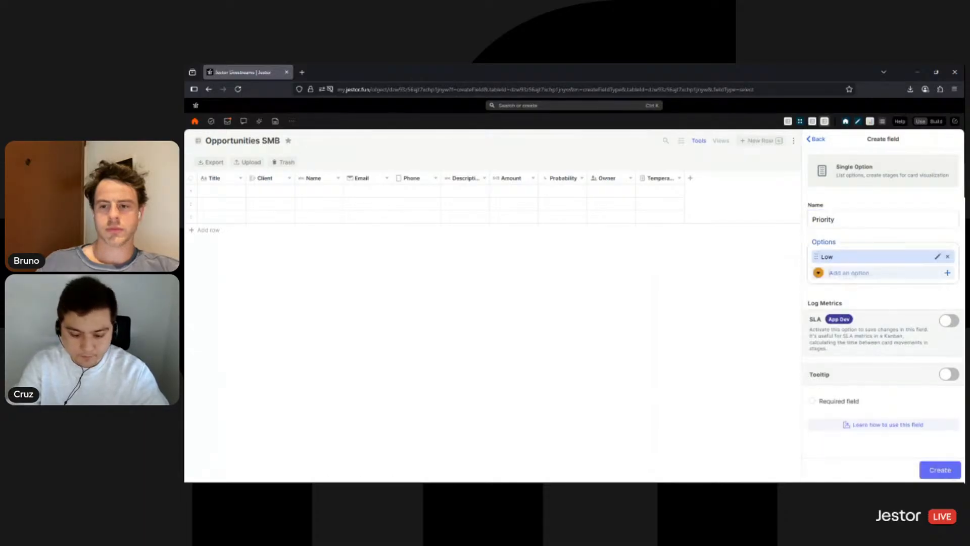
Add a light orange option "Medium" to the Priority field.
text(Medium)
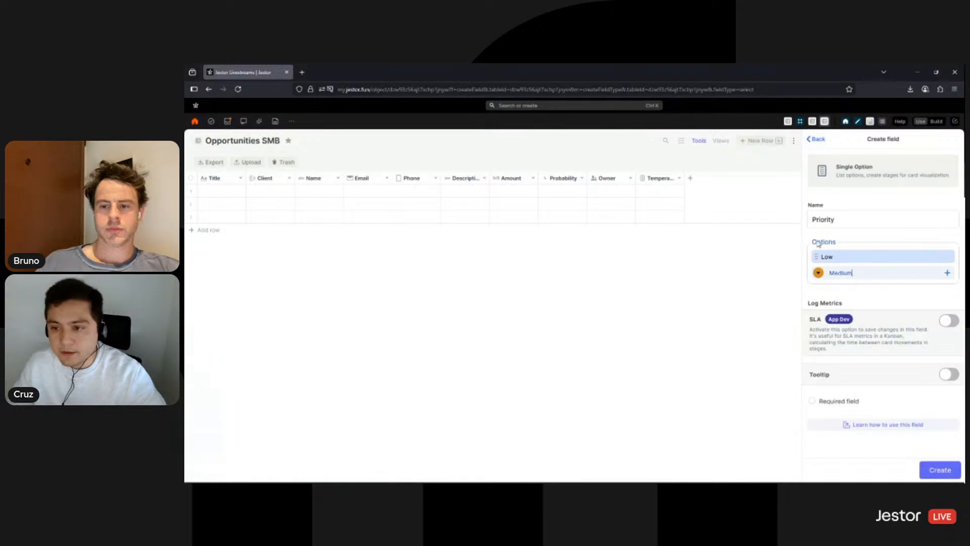
click(820, 275)
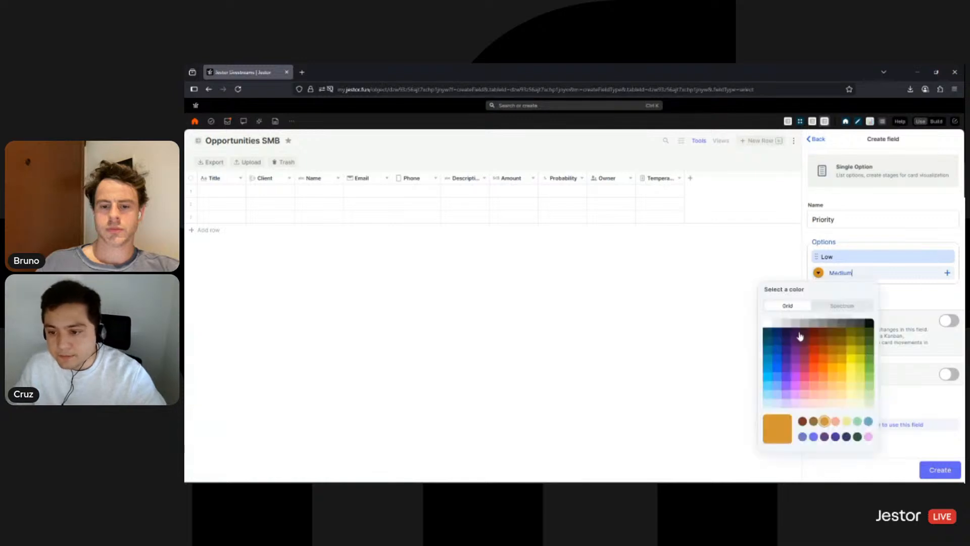
click(832, 403)
key(Return)
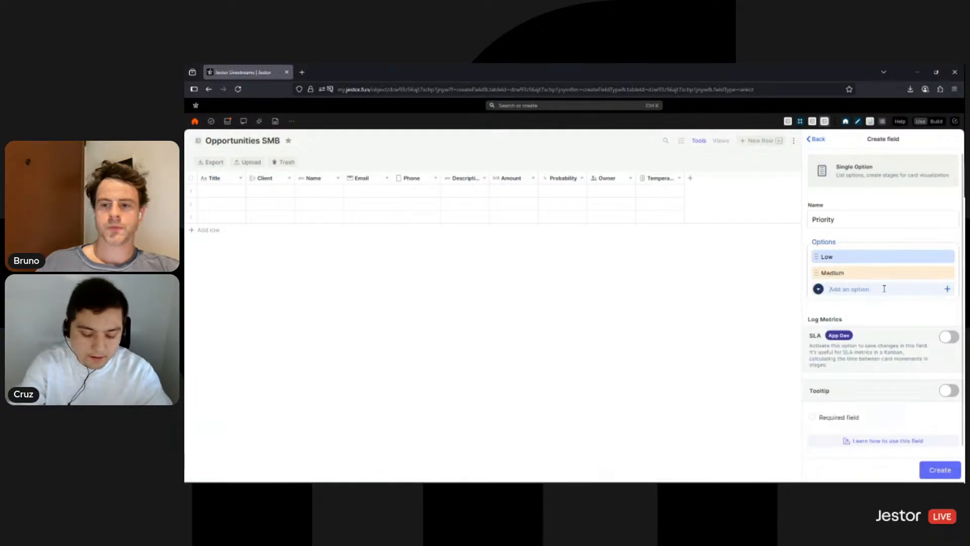
Add a light red option "High" to the Priority field and create the field.
text(High)
click(819, 289)
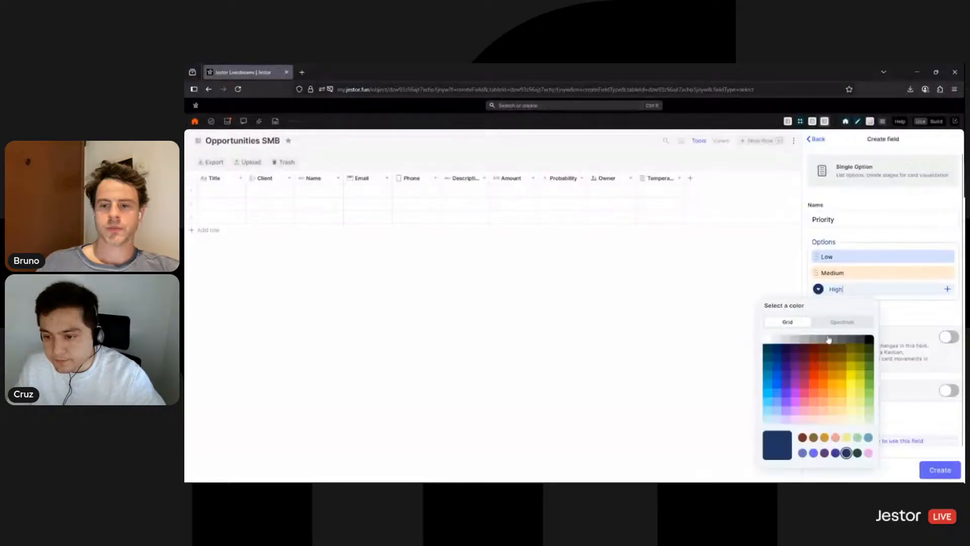
click(815, 420)
key(Return)
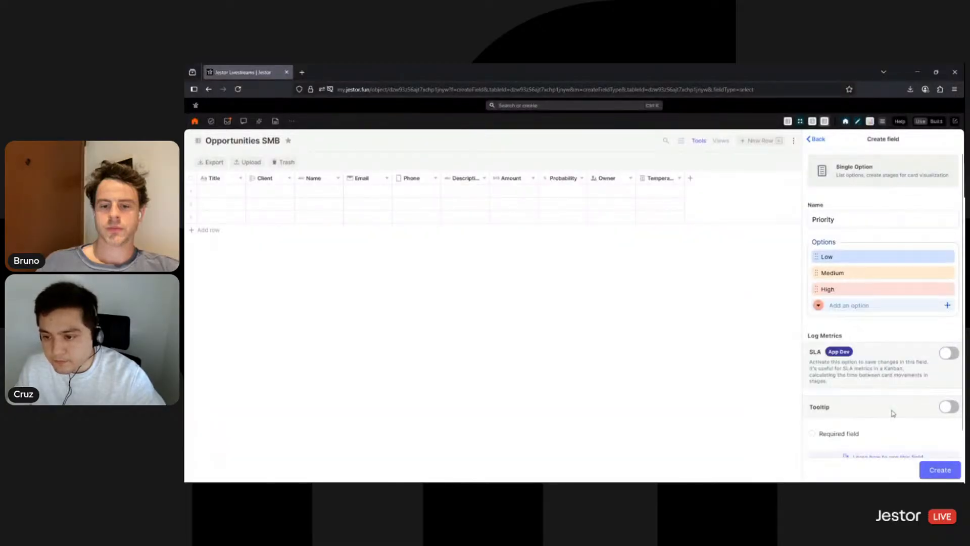
click(939, 471)
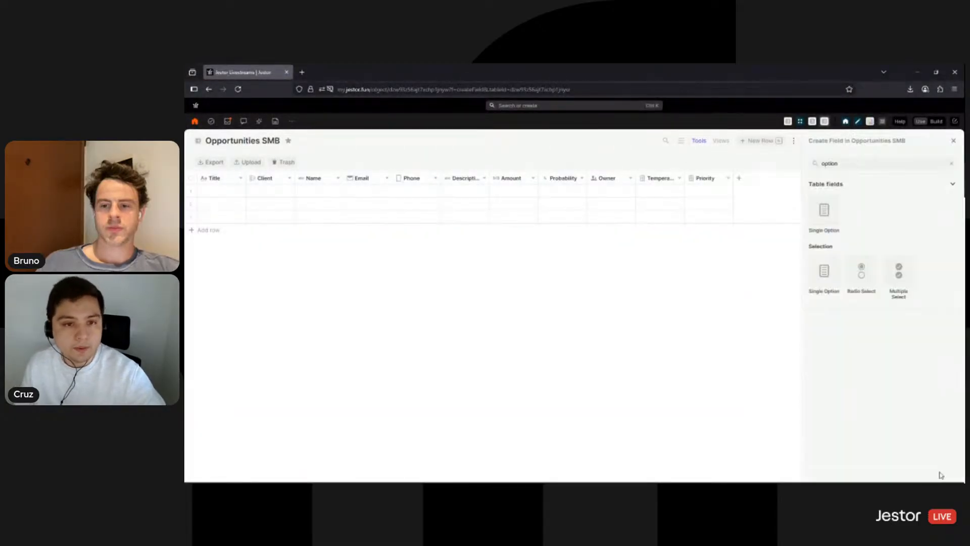
Add an Attachment field to the Opportunities SMB table, keeping the name "Attachments" and the Large image size.
double_click(851, 165)
text(attach)
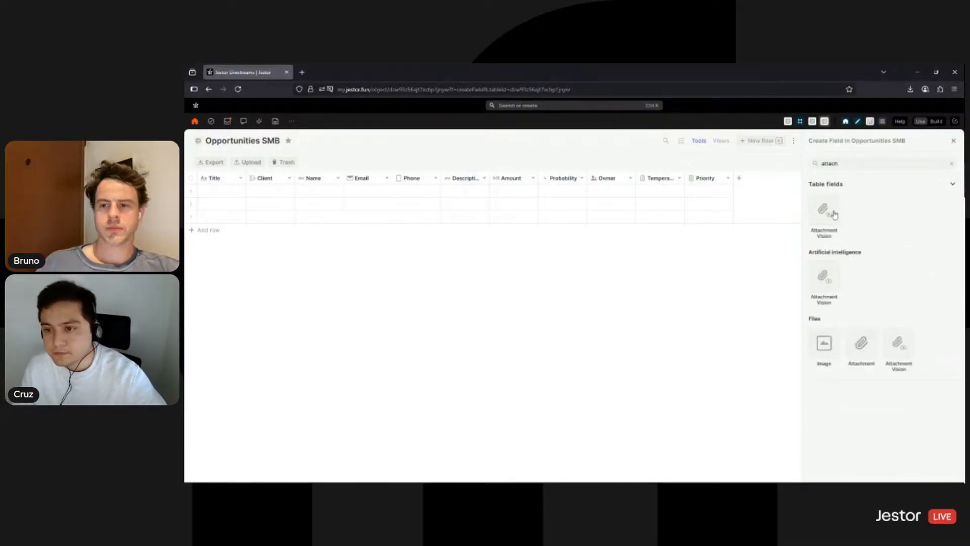
click(861, 345)
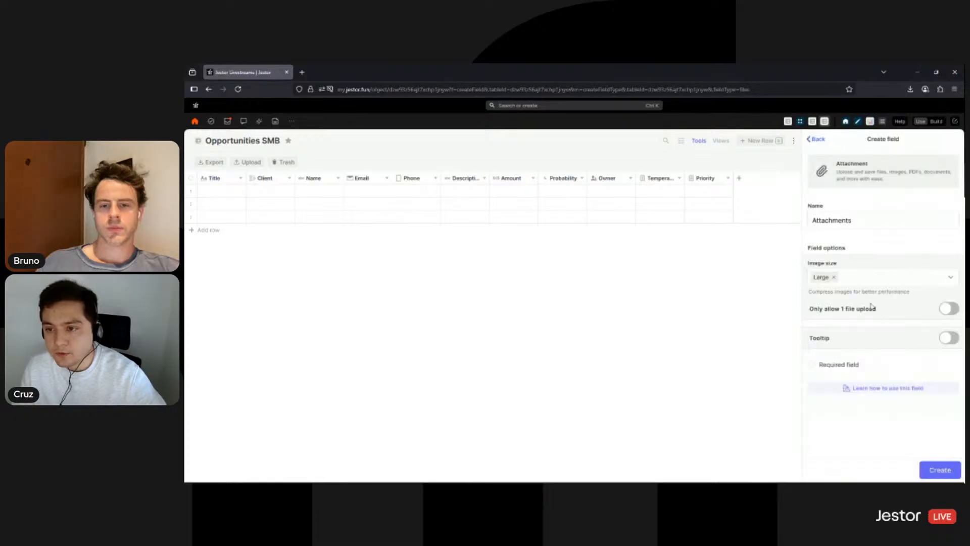
click(939, 469)
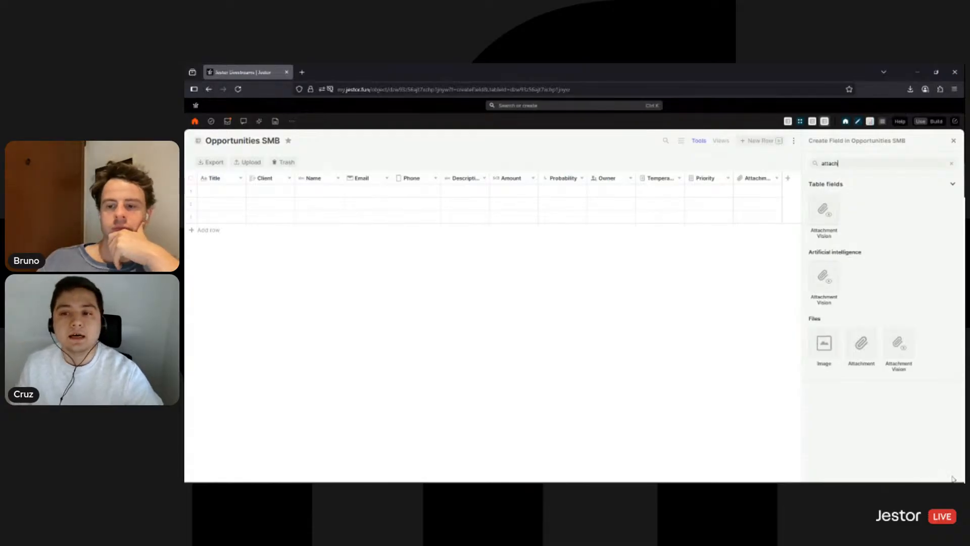
double_click(900, 163)
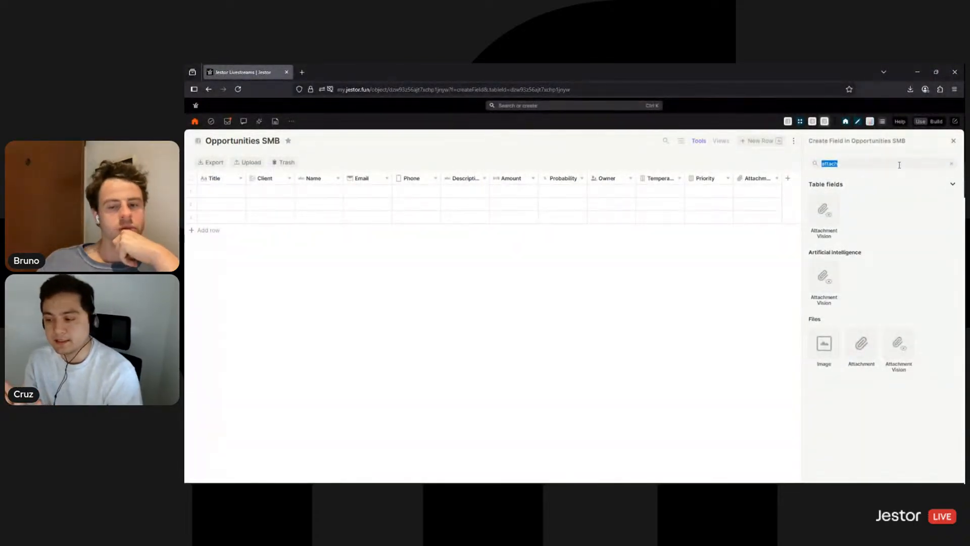
Add a Tasks field to the Opportunities SMB table, keeping its default name.
text(tasks)
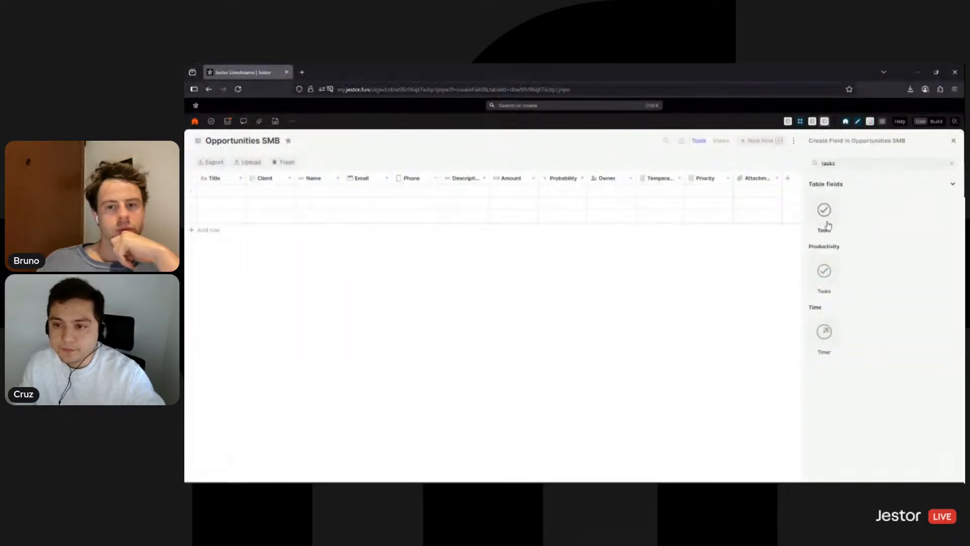
click(827, 224)
click(928, 469)
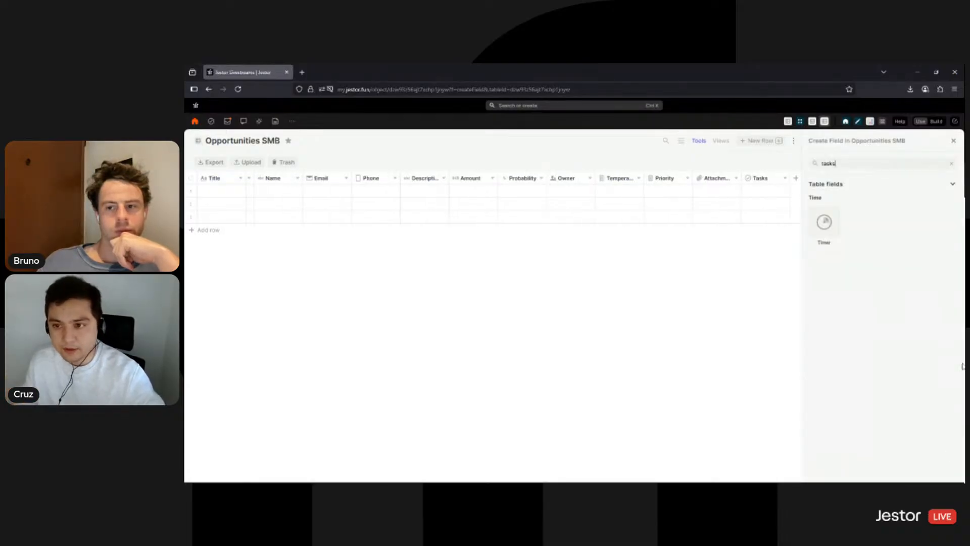
Add a Chat field to the Opportunities SMB table, keeping its default name.
double_click(854, 164)
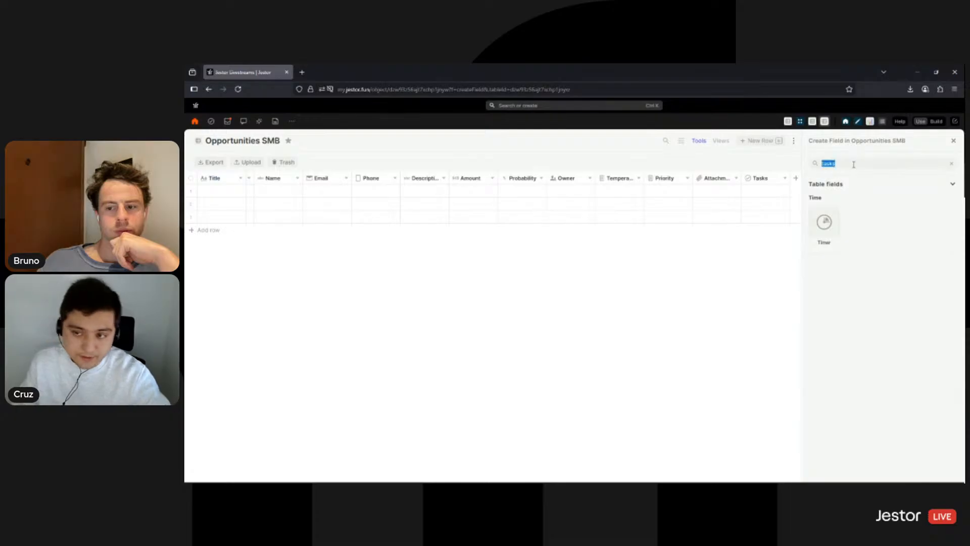
text(chat)
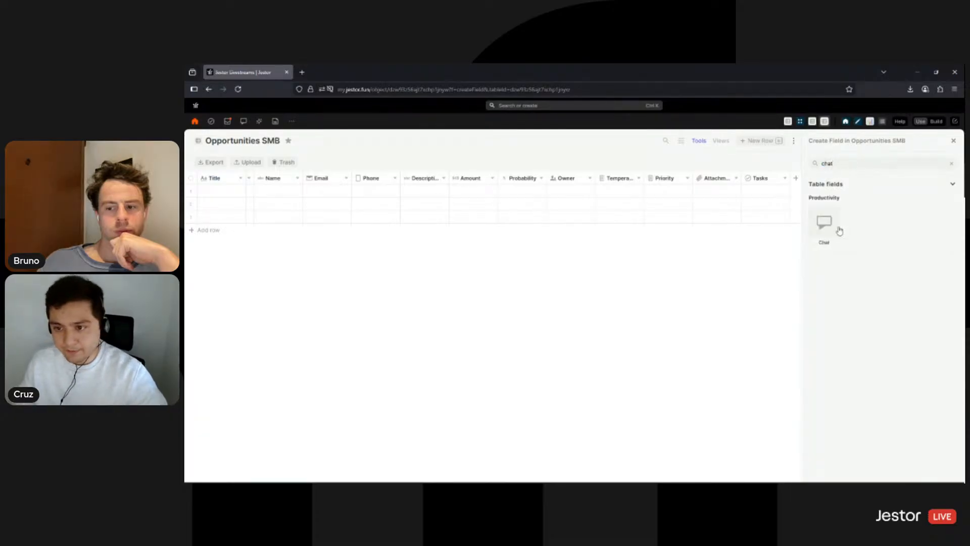
click(828, 224)
click(933, 464)
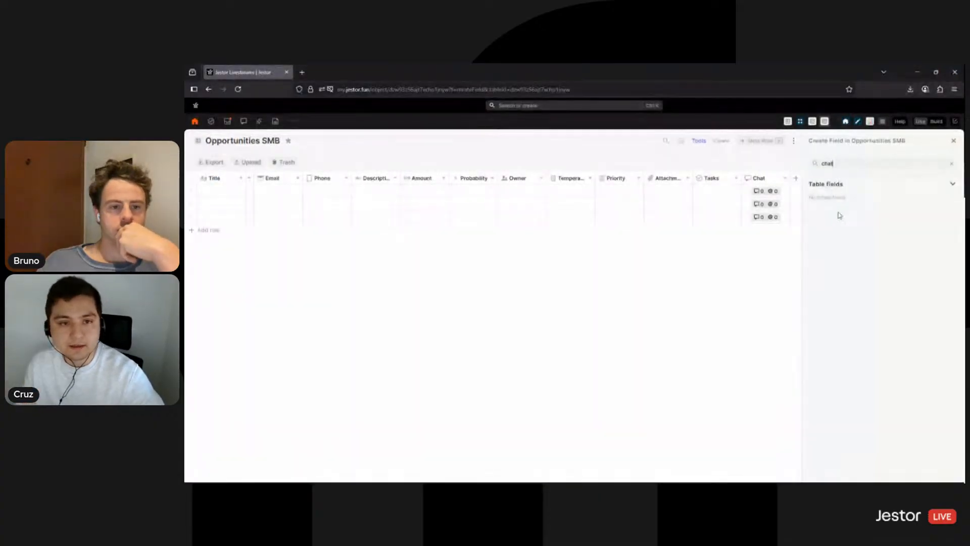
double_click(843, 163)
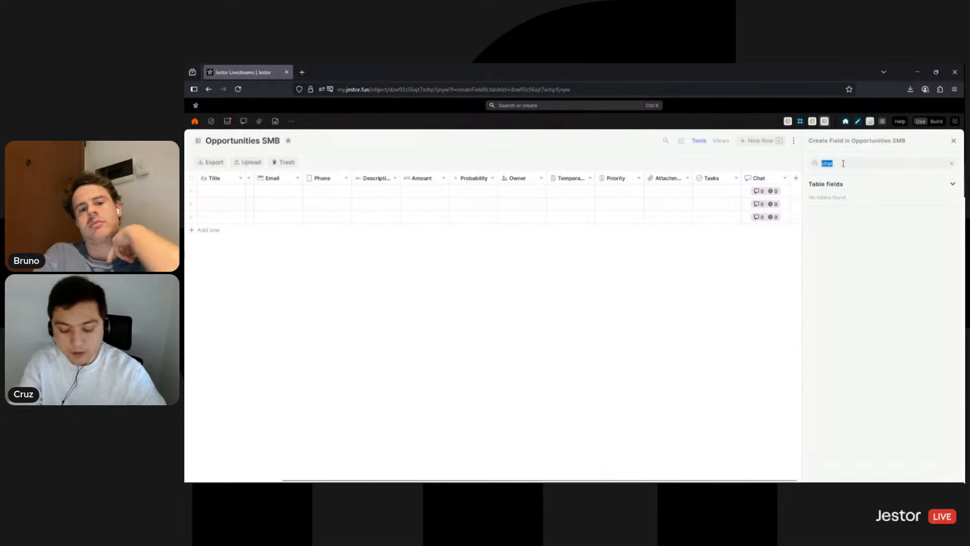
text(s)
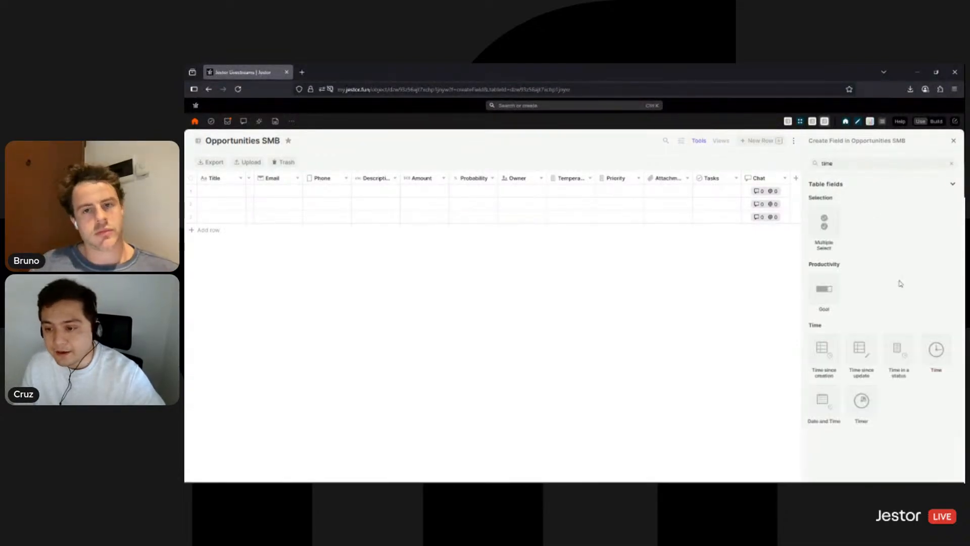
click(900, 354)
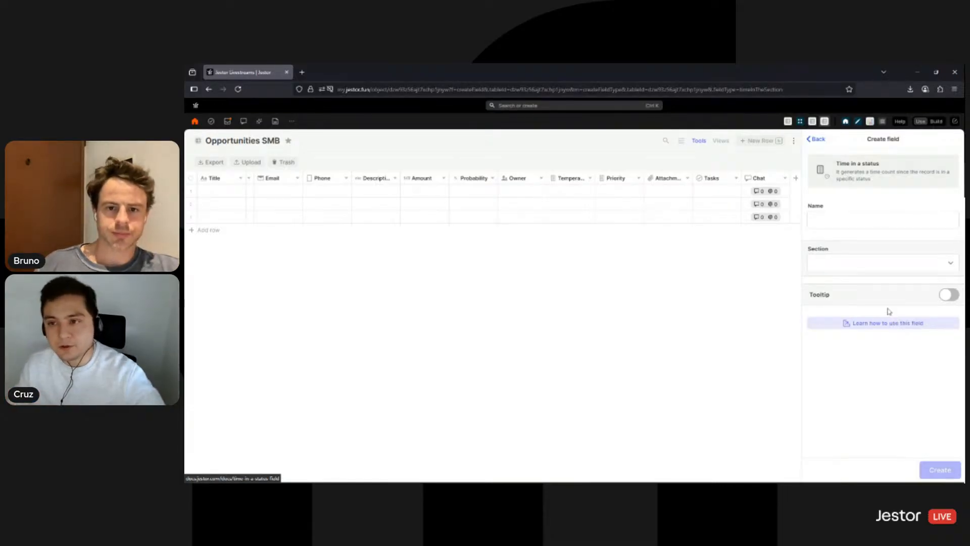
click(851, 221)
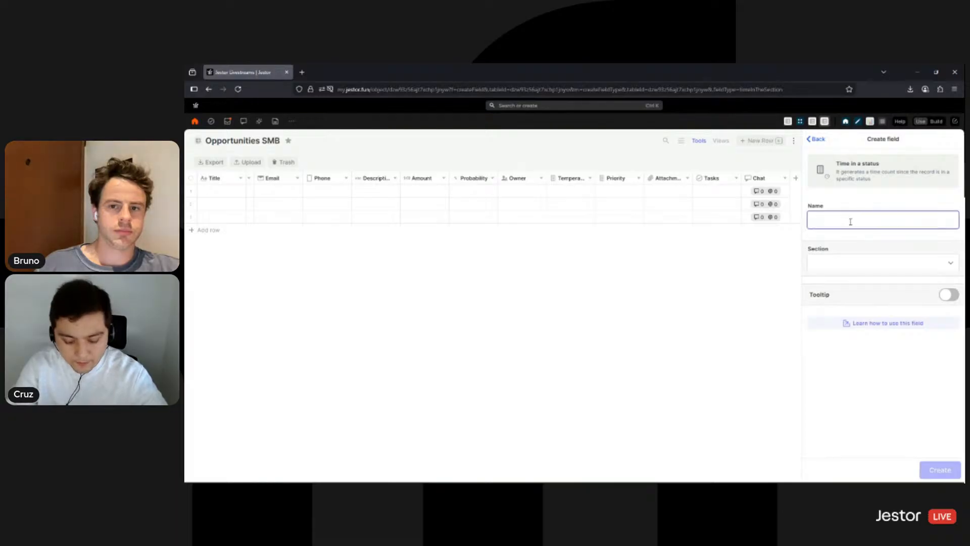
text(Time in Stage)
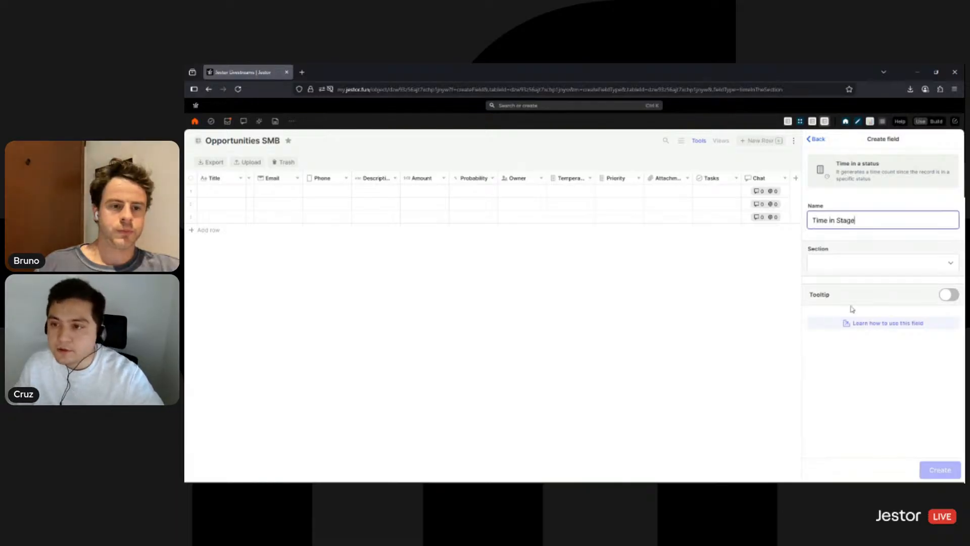
click(863, 264)
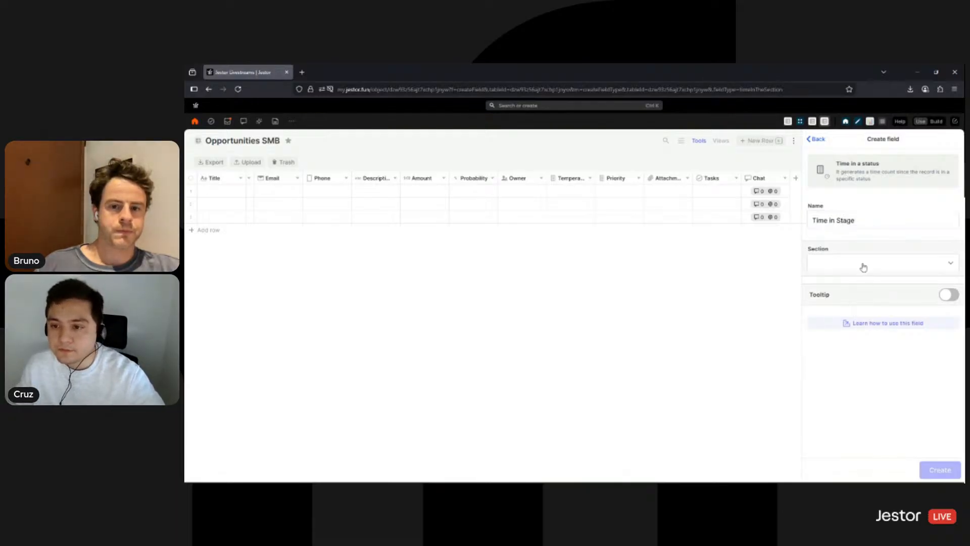
click(790, 259)
click(596, 288)
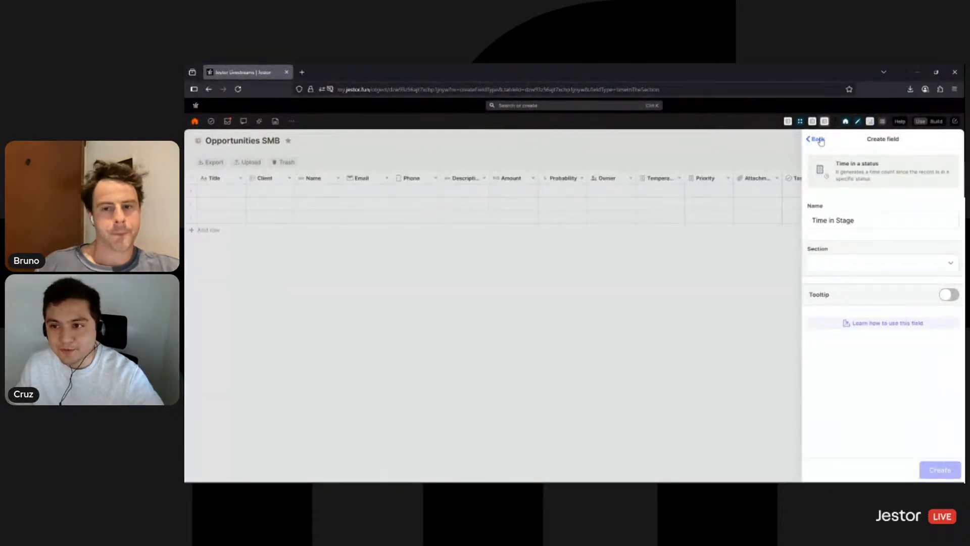
click(819, 139)
click(598, 199)
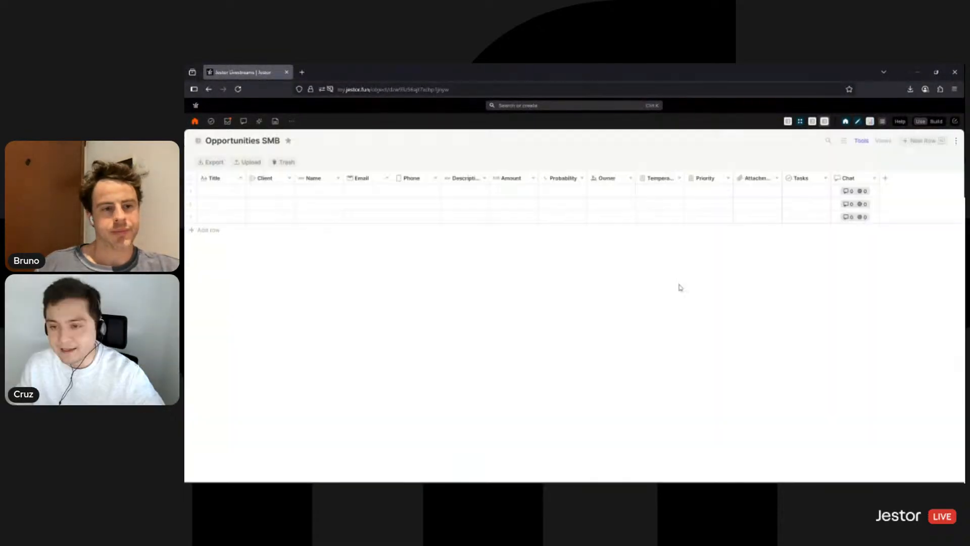
Start a new Single Option field in the Opportunities SMB table and name it "Stage".
click(887, 178)
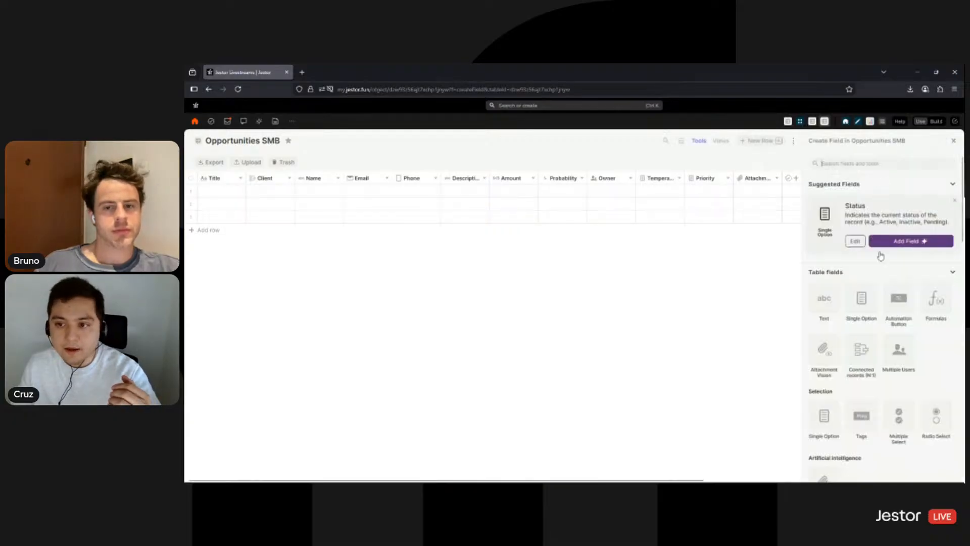
click(860, 298)
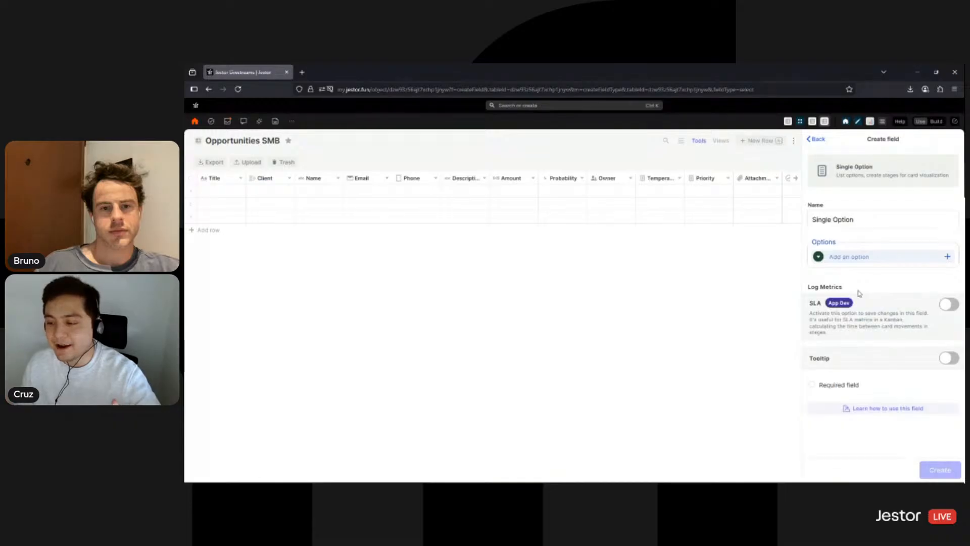
triple_click(858, 221)
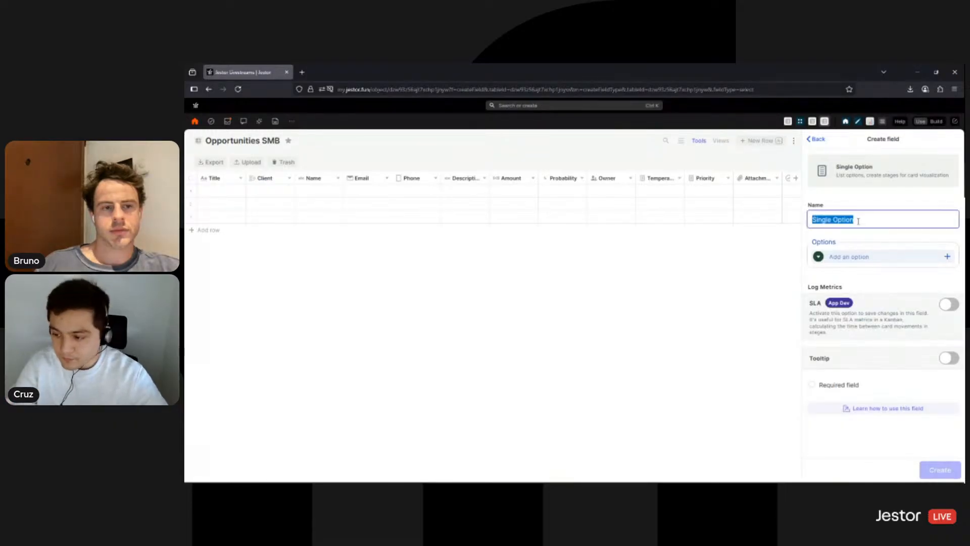
text(S)
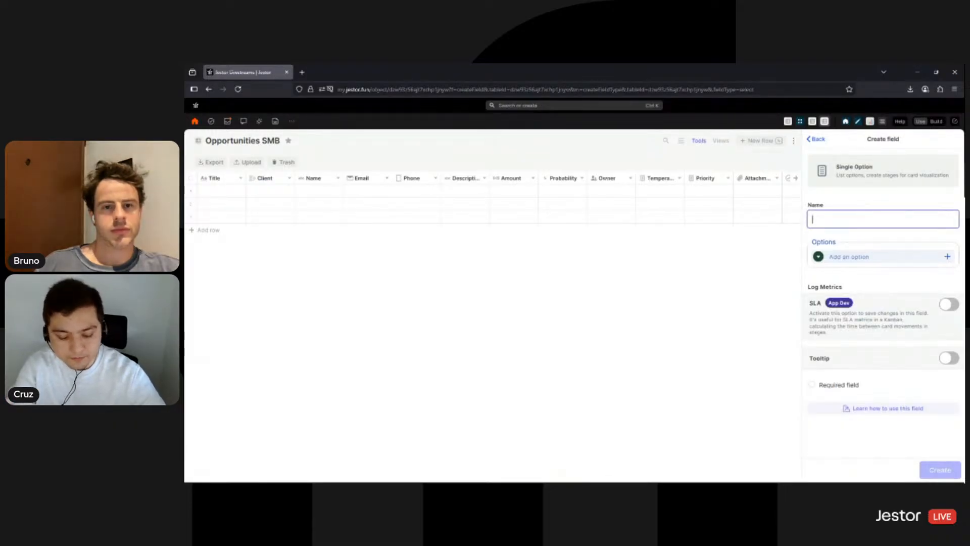
text(ge)
Add the options "New", "Meeting", "Proposal", "Won" and "Lost" to the Stage field.
click(873, 256)
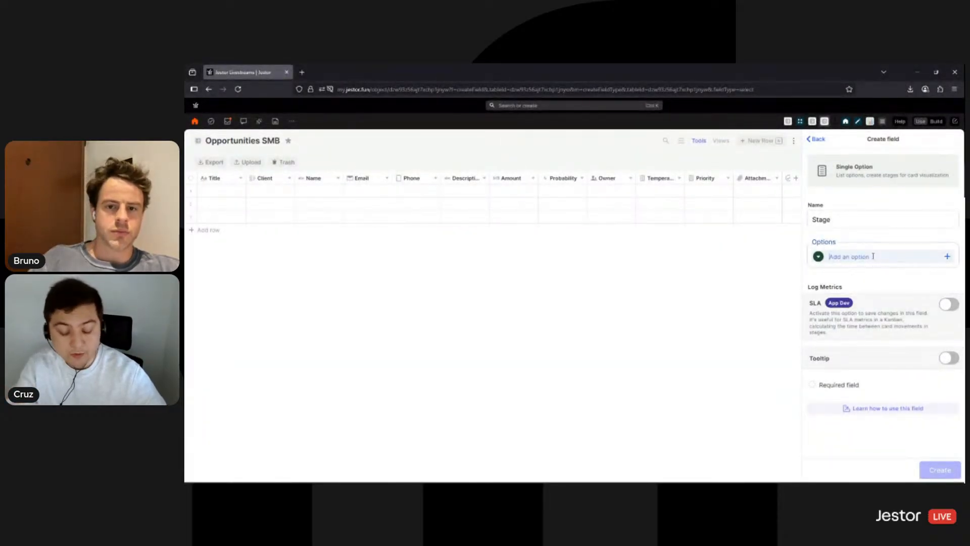
text(New)
key(Return)
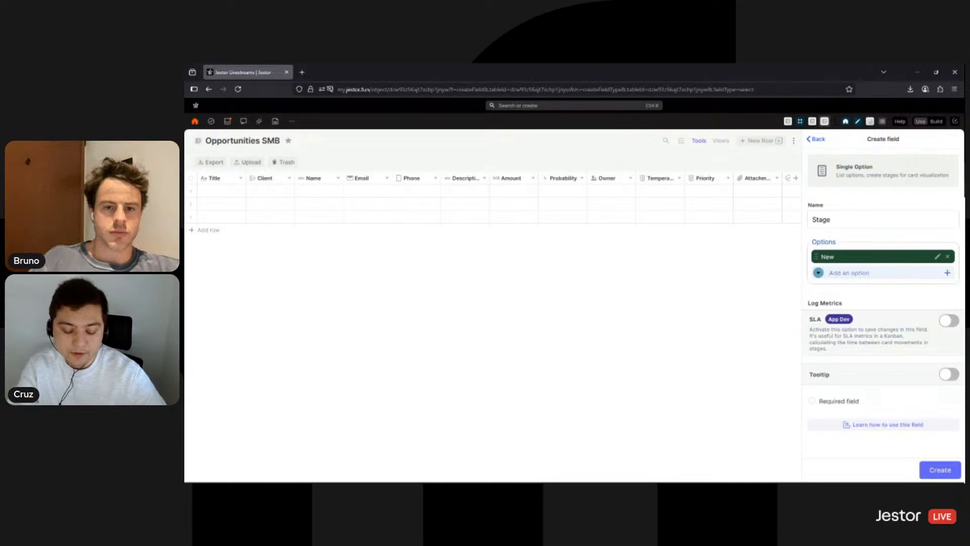
text(Meeting)
key(Return)
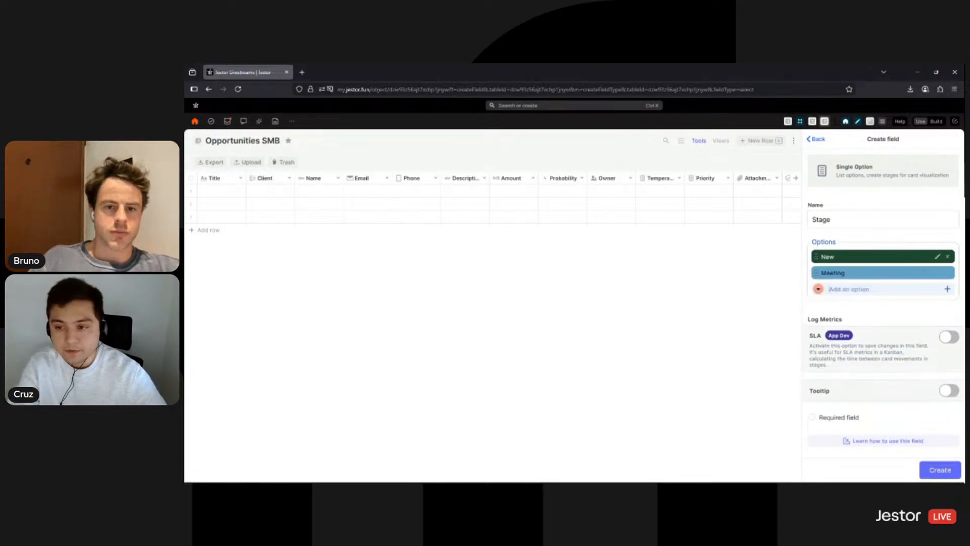
text(Proposal)
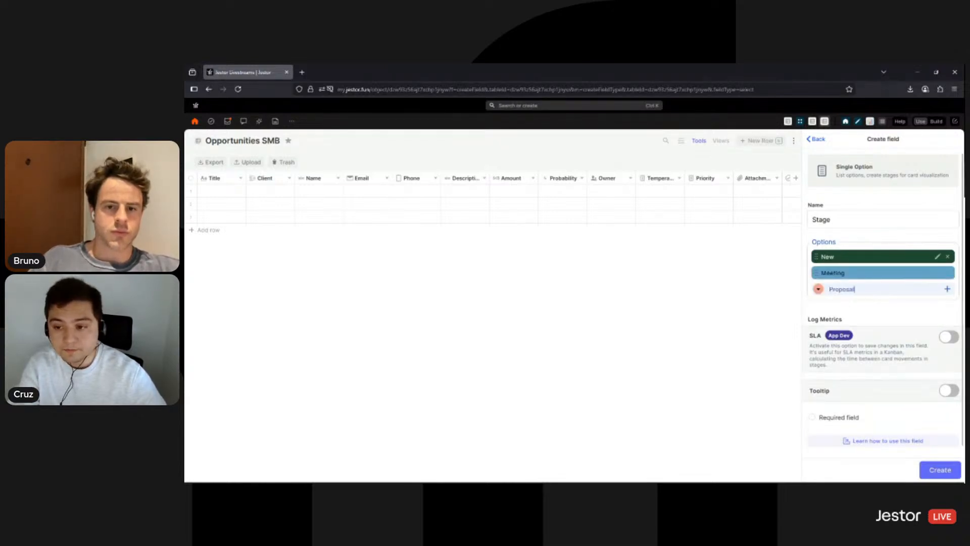
key(Return)
text(Won)
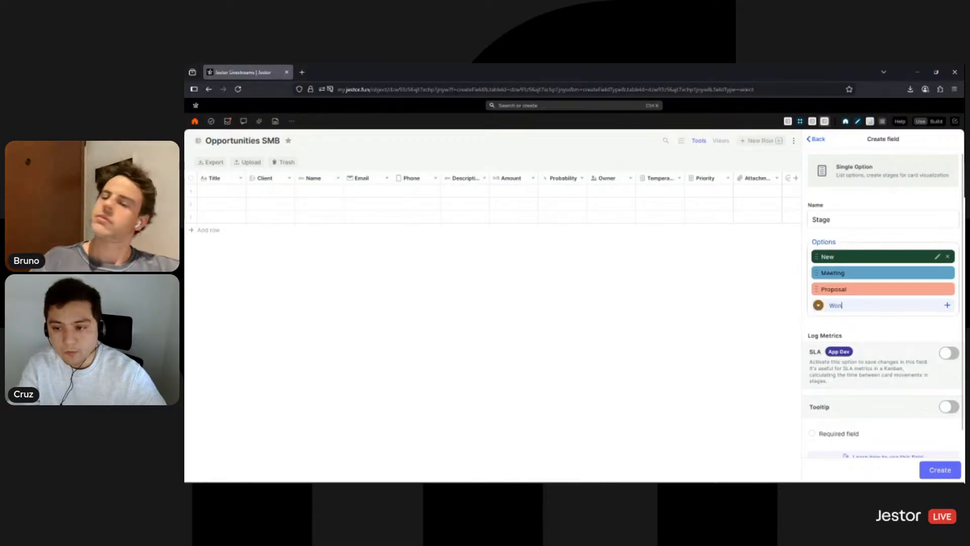
key(Return)
text(Lost)
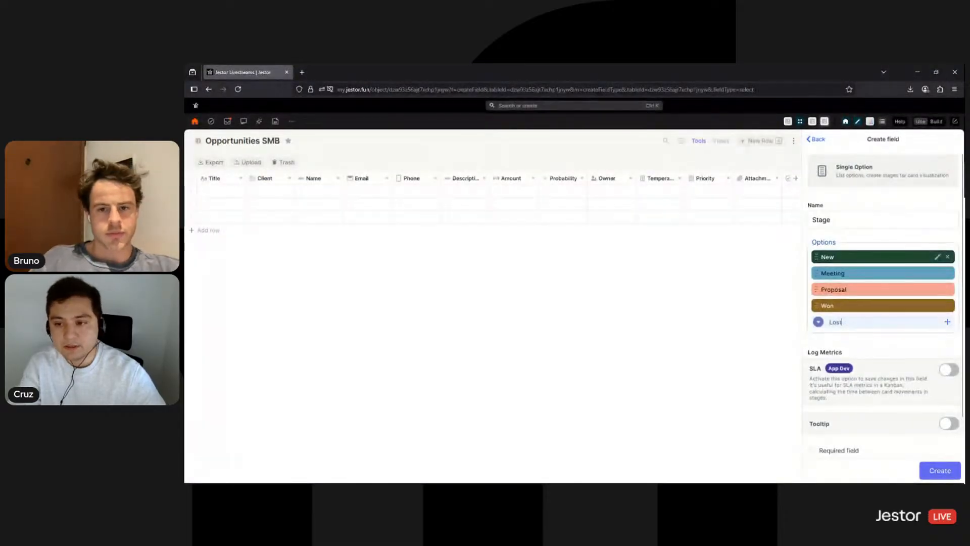
key(Return)
Recolor the Stage options: New light blue, Meeting light purple and Proposal light orange.
click(937, 257)
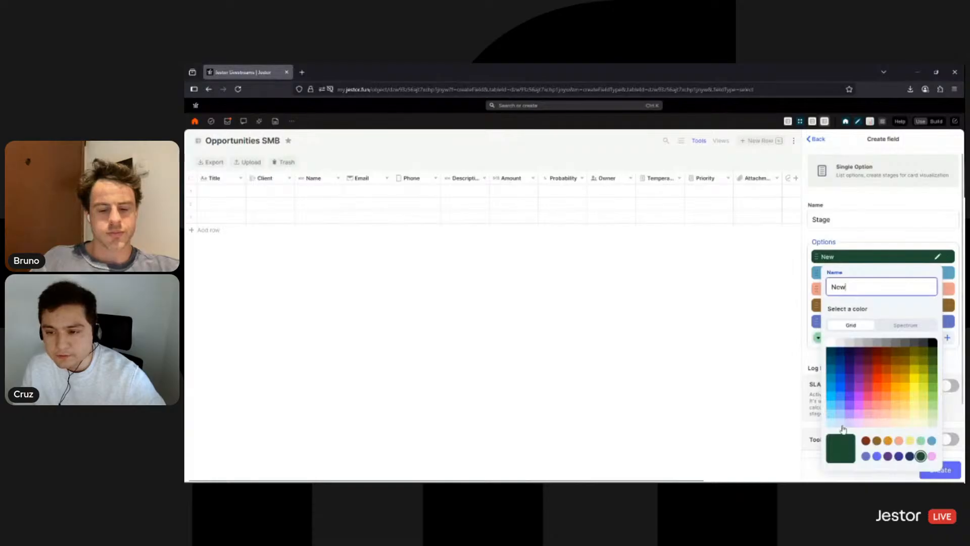
click(841, 424)
click(912, 234)
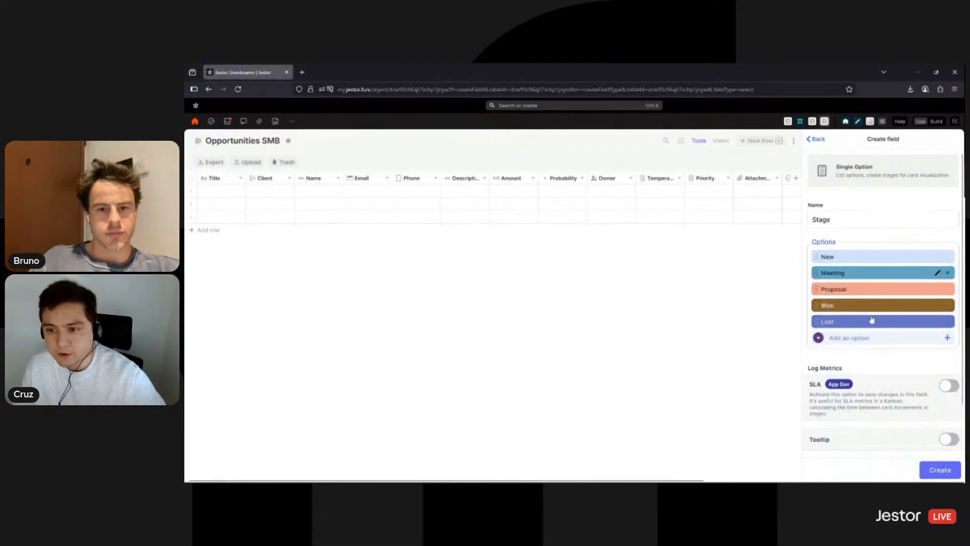
click(938, 273)
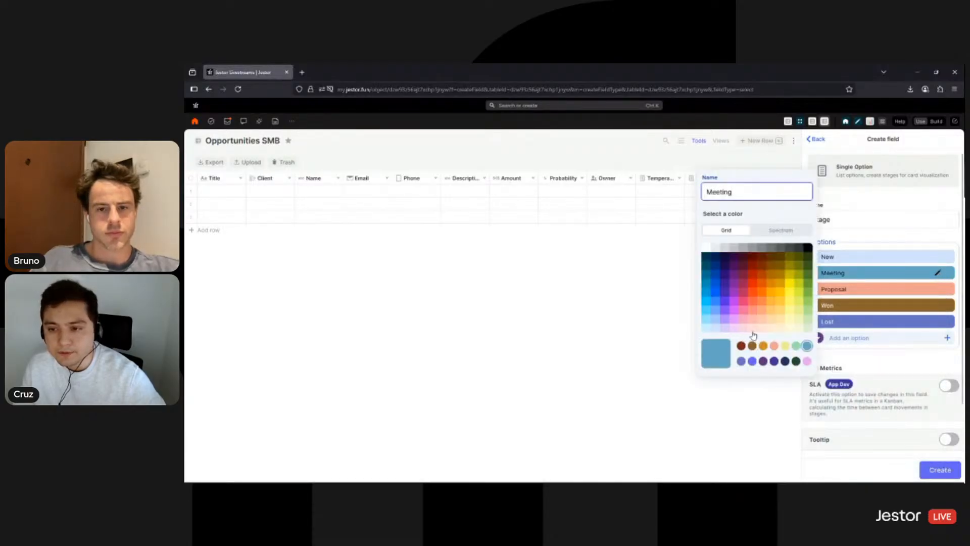
click(728, 333)
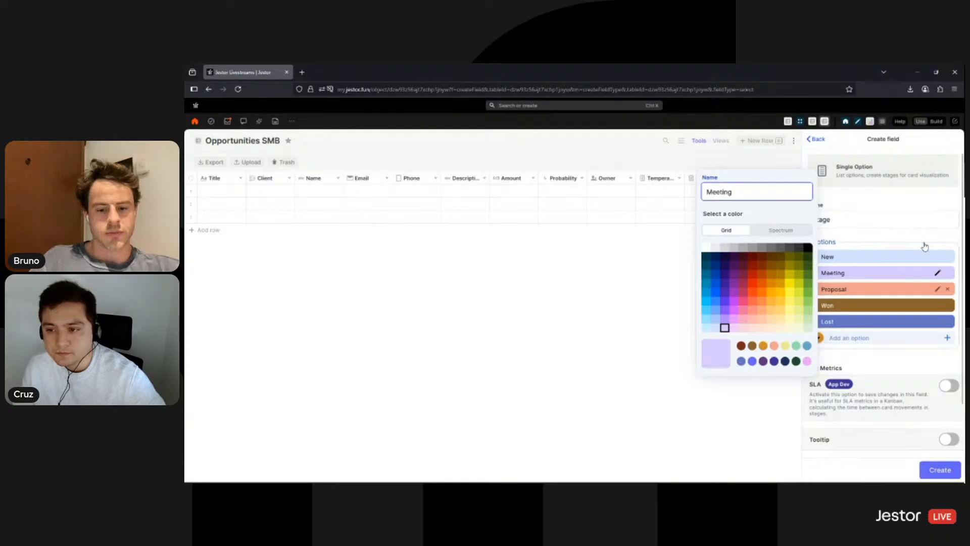
click(935, 280)
click(937, 289)
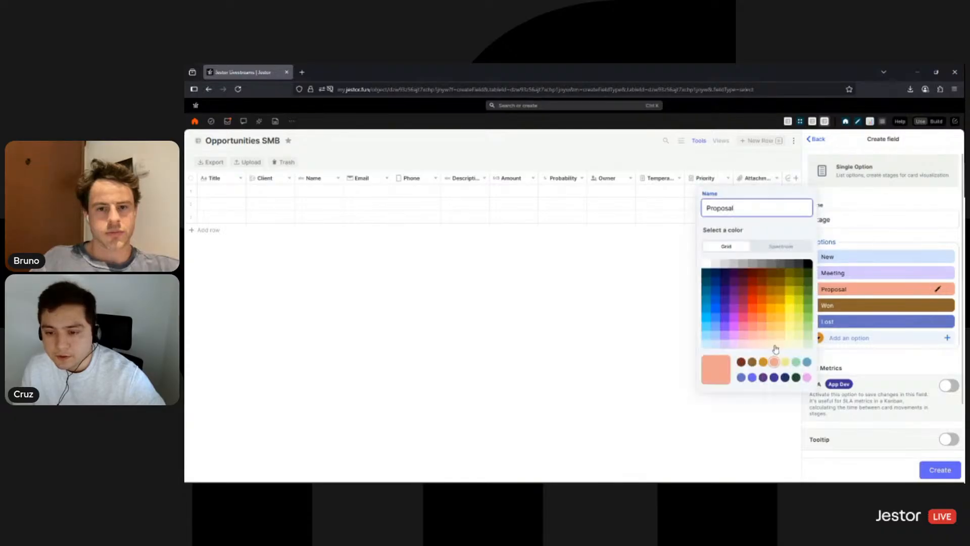
click(771, 344)
click(938, 308)
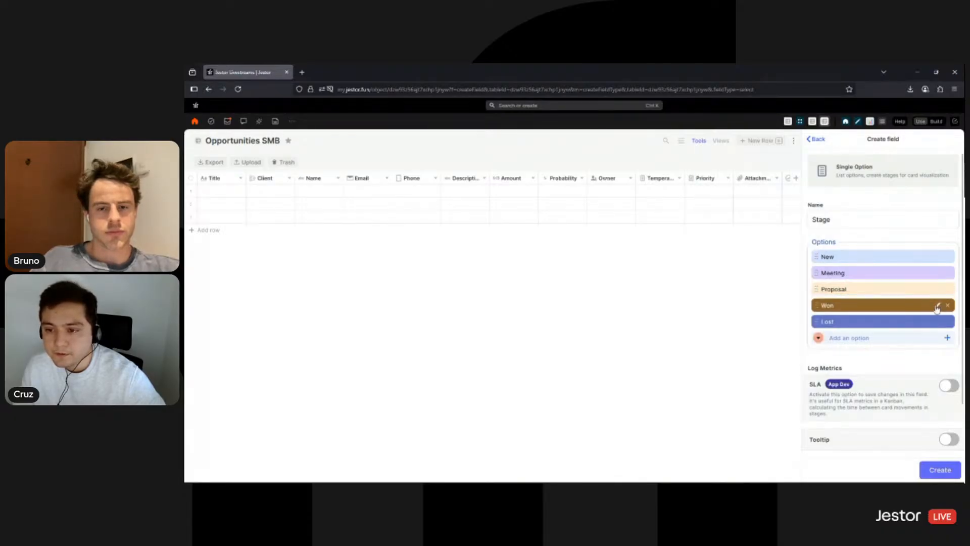
Recolor the Stage option Won to light green and Lost to light pink.
click(939, 306)
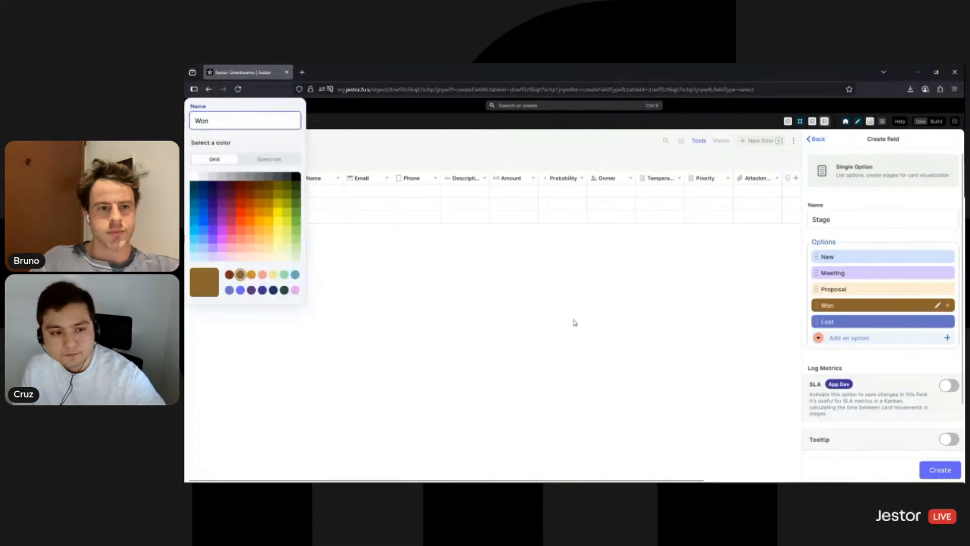
click(295, 257)
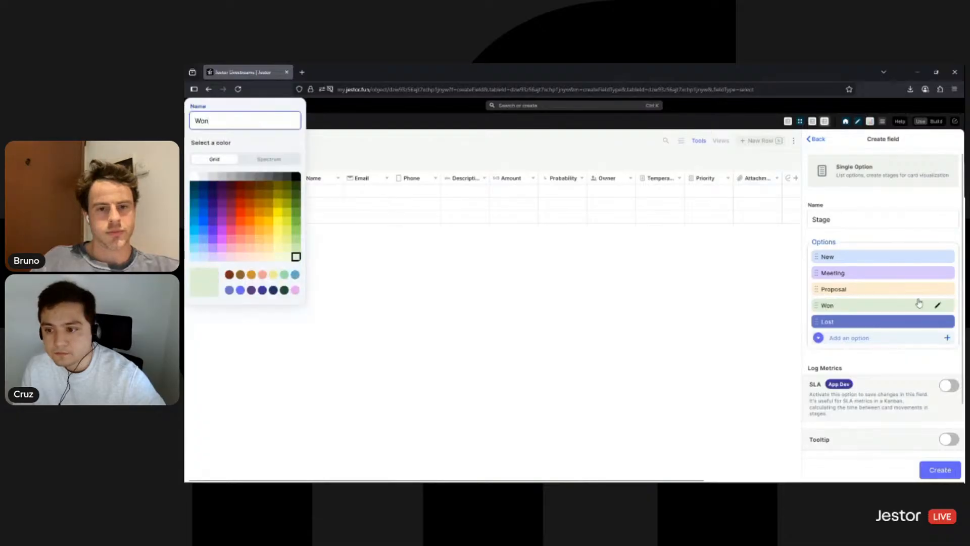
click(939, 322)
click(938, 322)
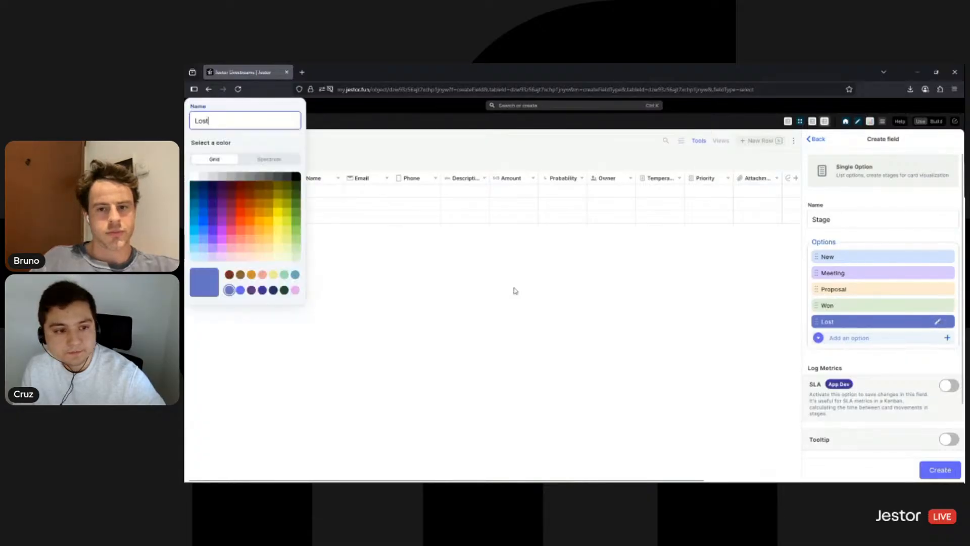
click(231, 256)
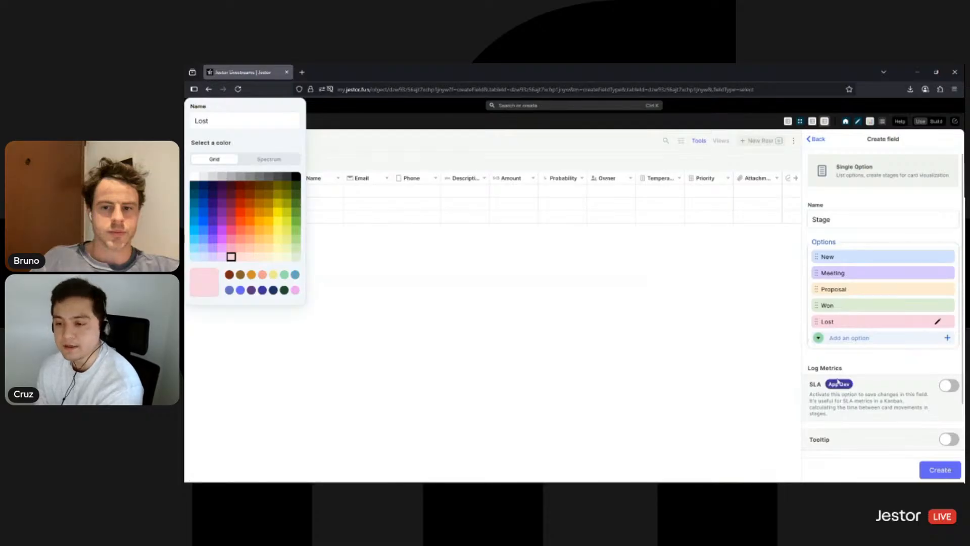
Enable the SLA log metrics for the Stage field and create the field.
click(945, 389)
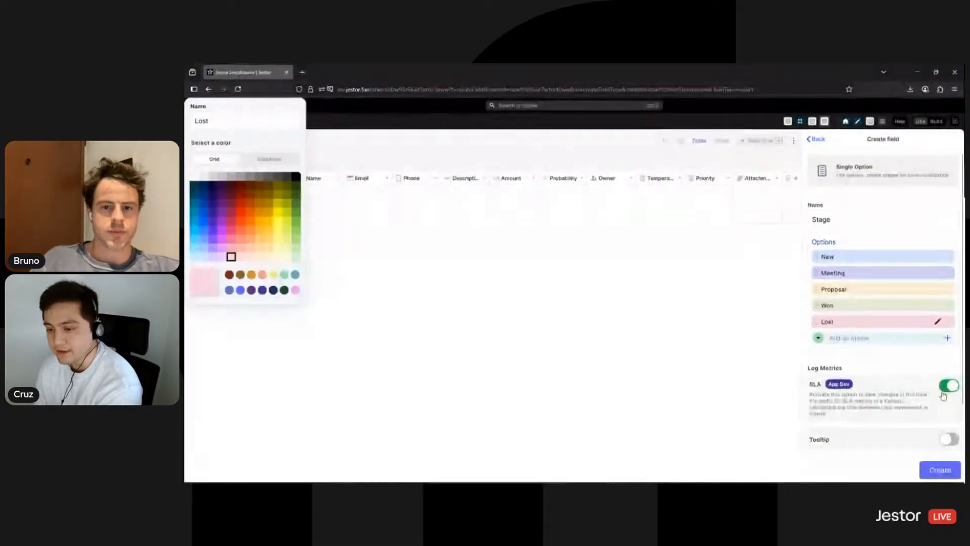
click(942, 472)
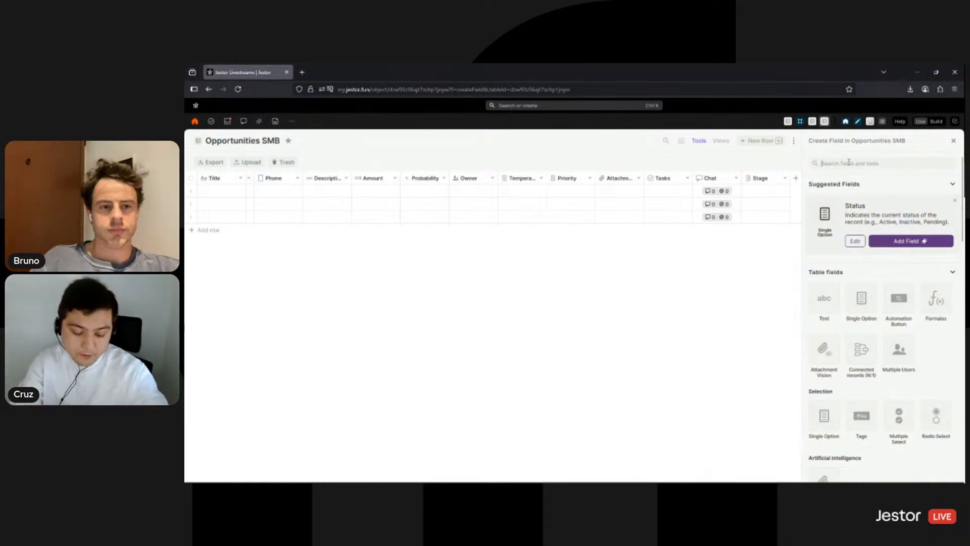
Create a Time in a status field named "Time in Stage" that tracks the Stage field.
text(time)
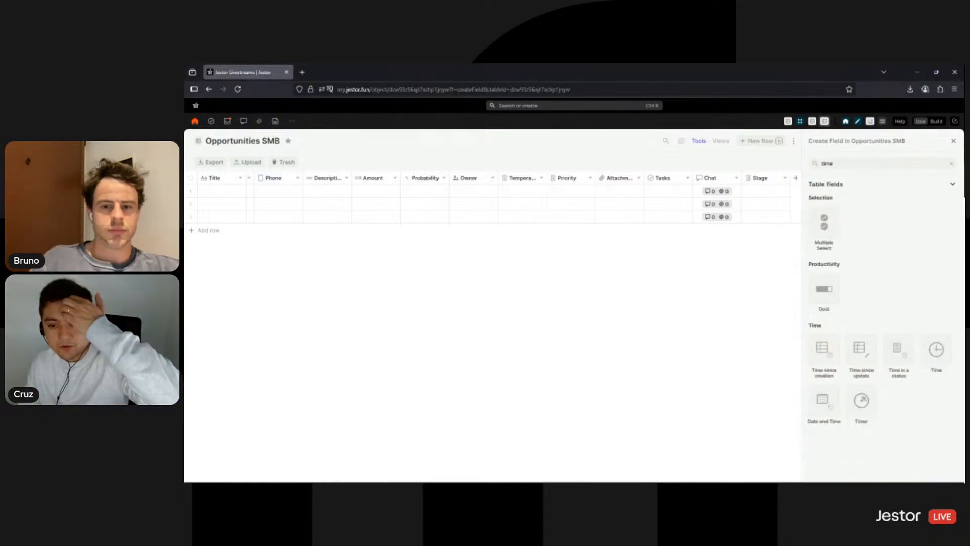
click(897, 348)
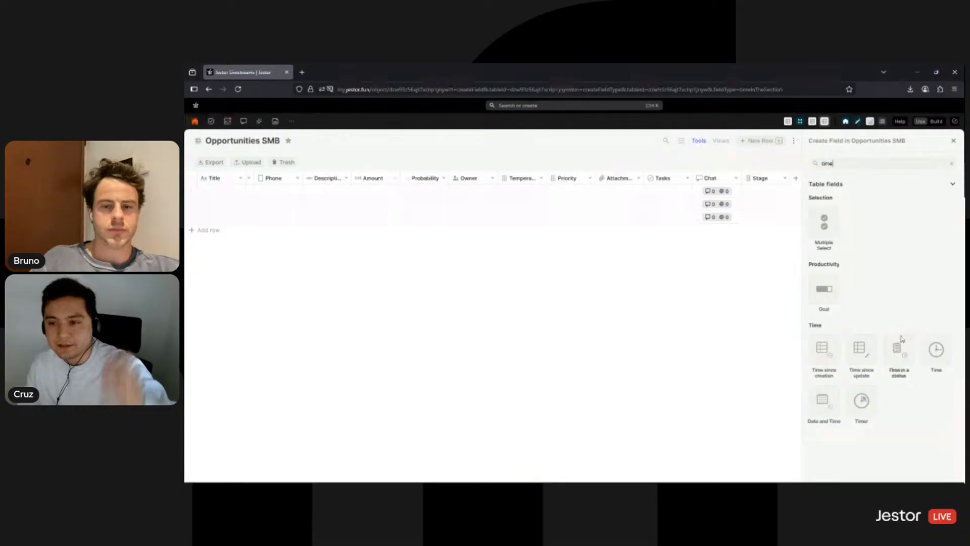
click(844, 219)
text(Time in Stage)
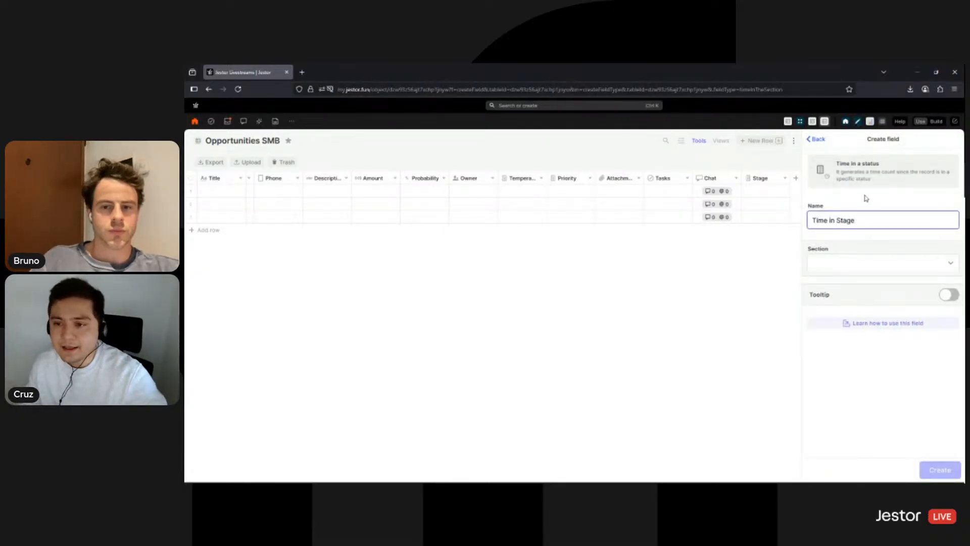
click(865, 258)
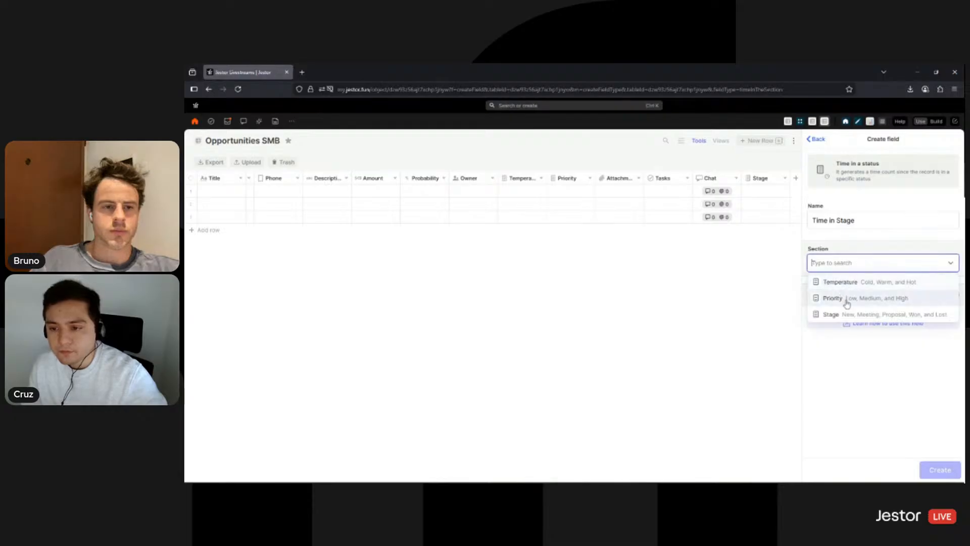
click(854, 315)
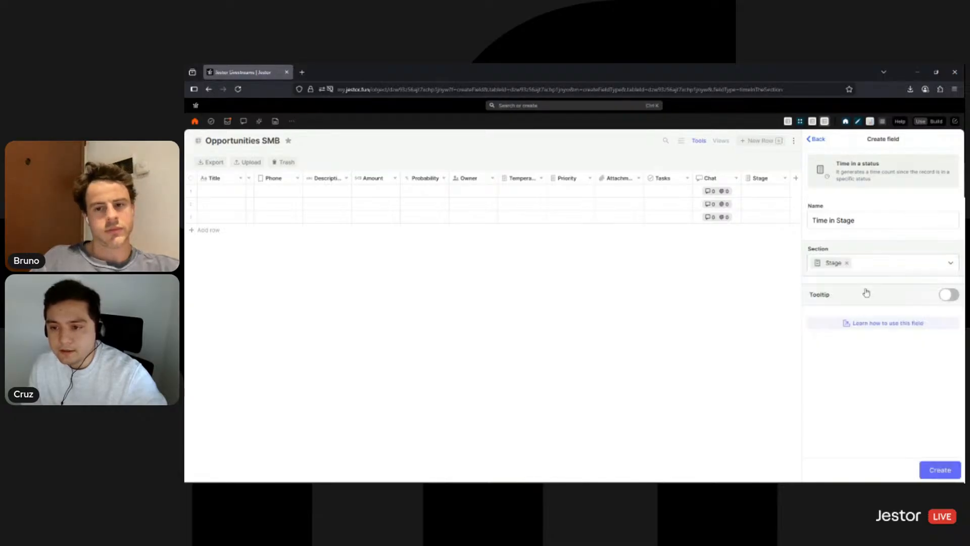
click(943, 468)
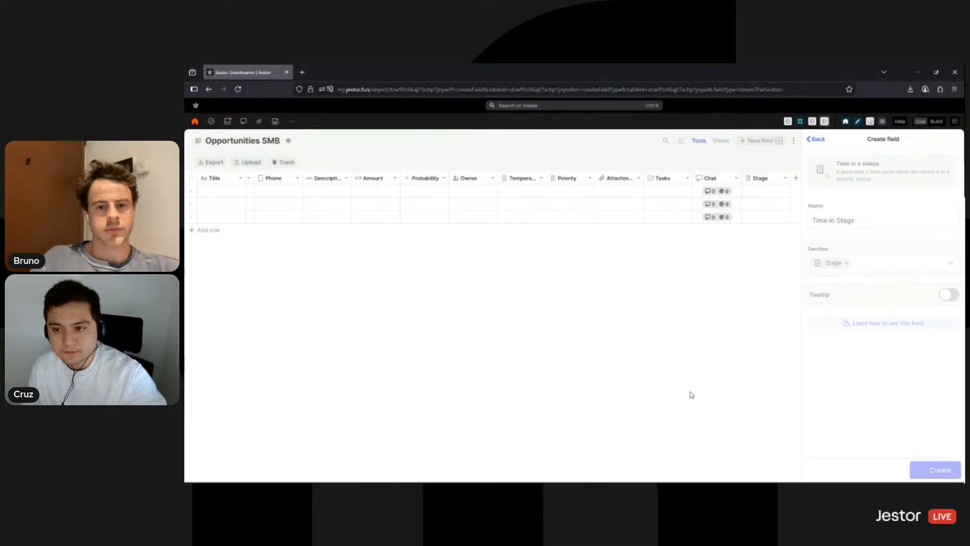
scroll(696, 393, right, 3)
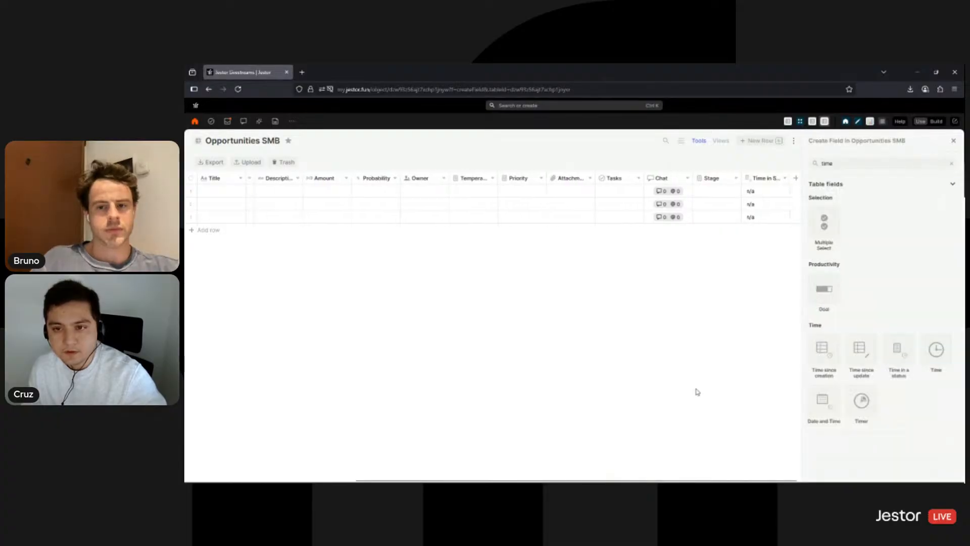
click(696, 392)
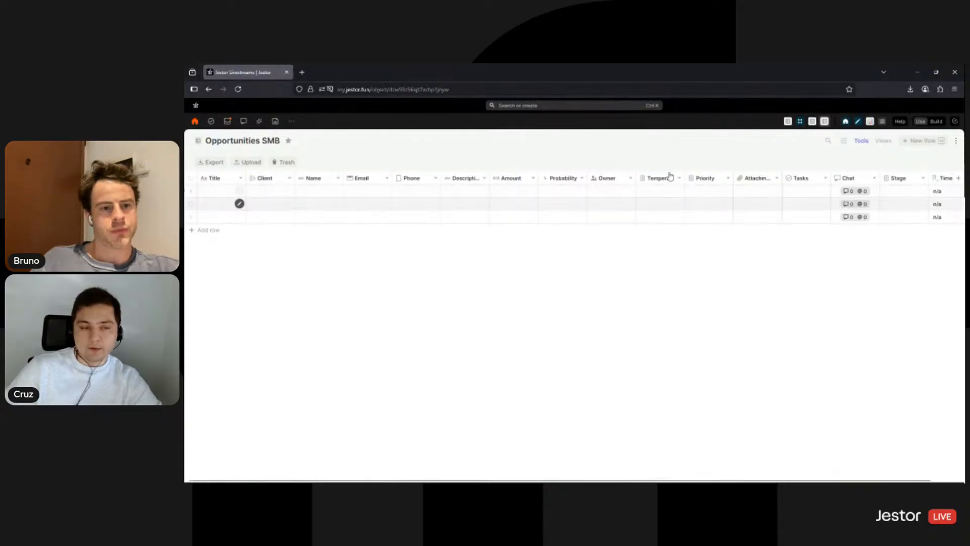
Examine the new-record creation form and the first record's update form with its chat, tasks and SLA areas.
click(920, 142)
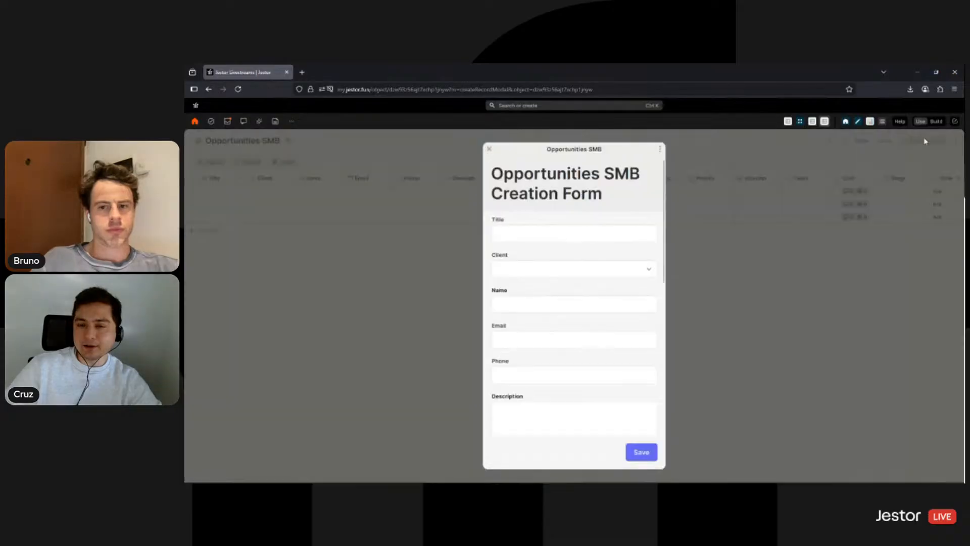
scroll(531, 250, down, 6)
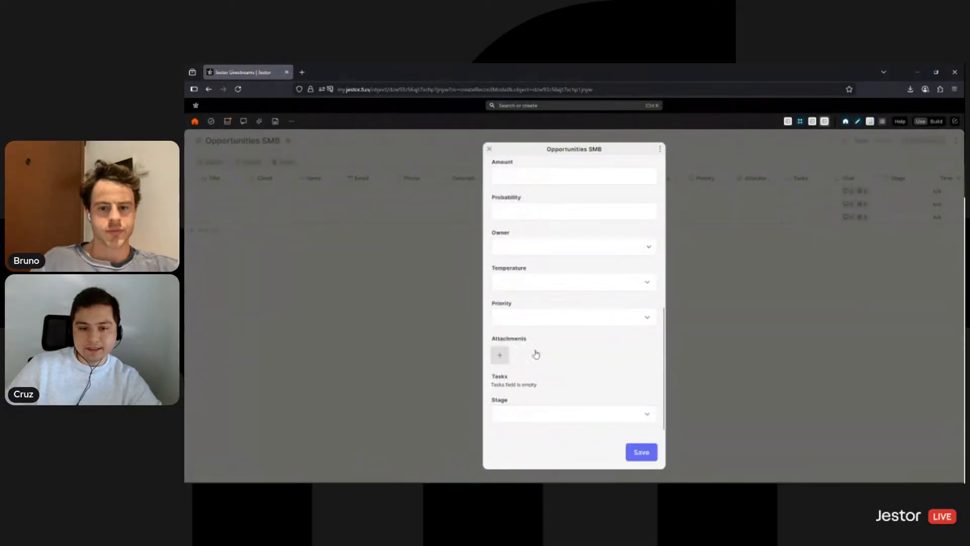
scroll(553, 324, up, 6)
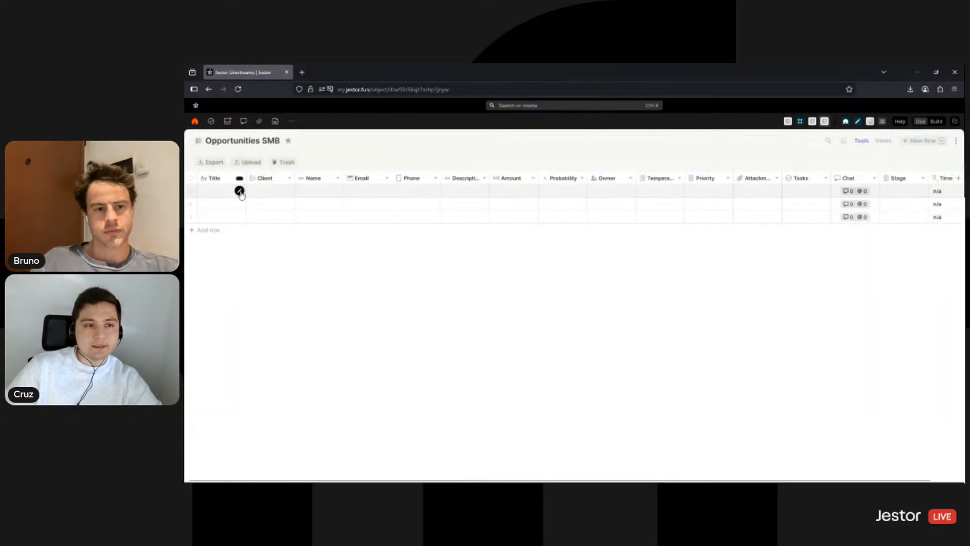
click(240, 192)
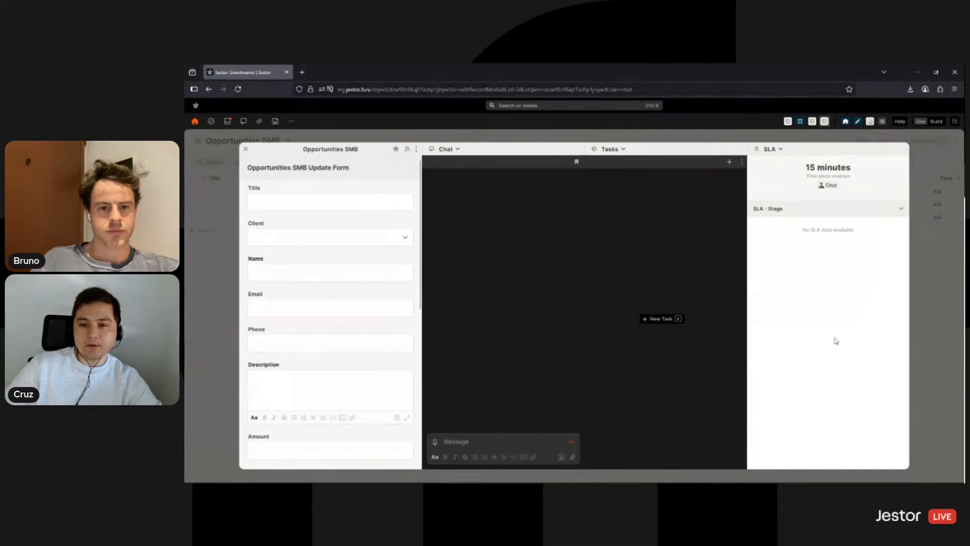
scroll(323, 253, down, 8)
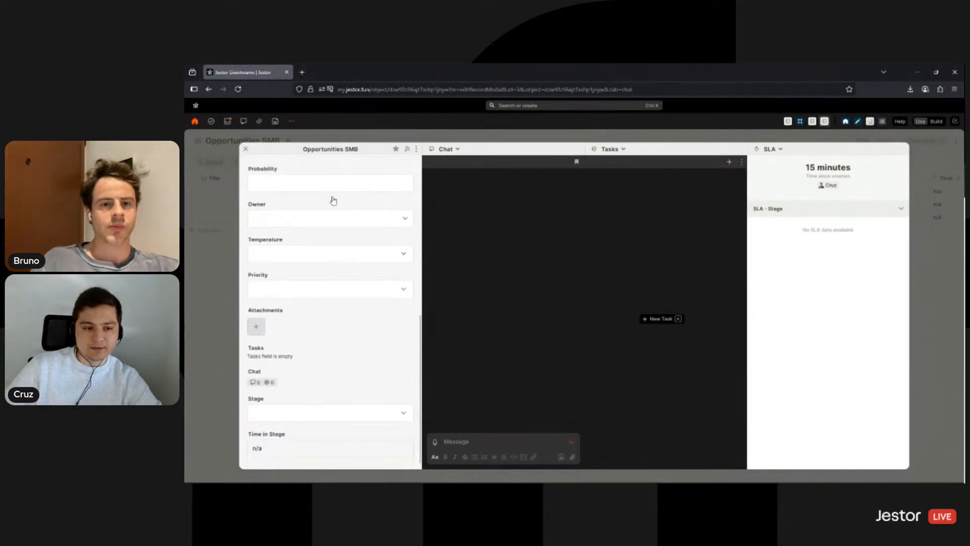
scroll(326, 321, up, 8)
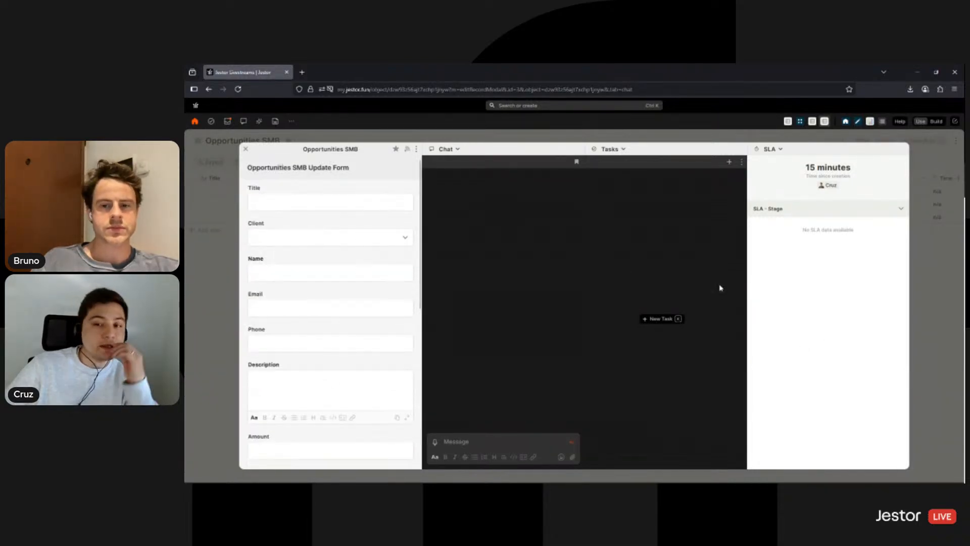
click(944, 229)
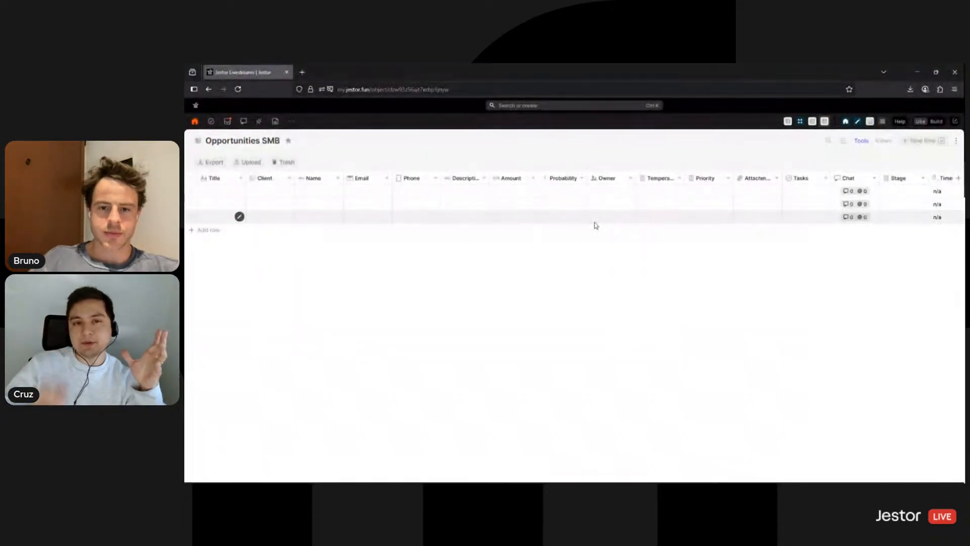
click(239, 190)
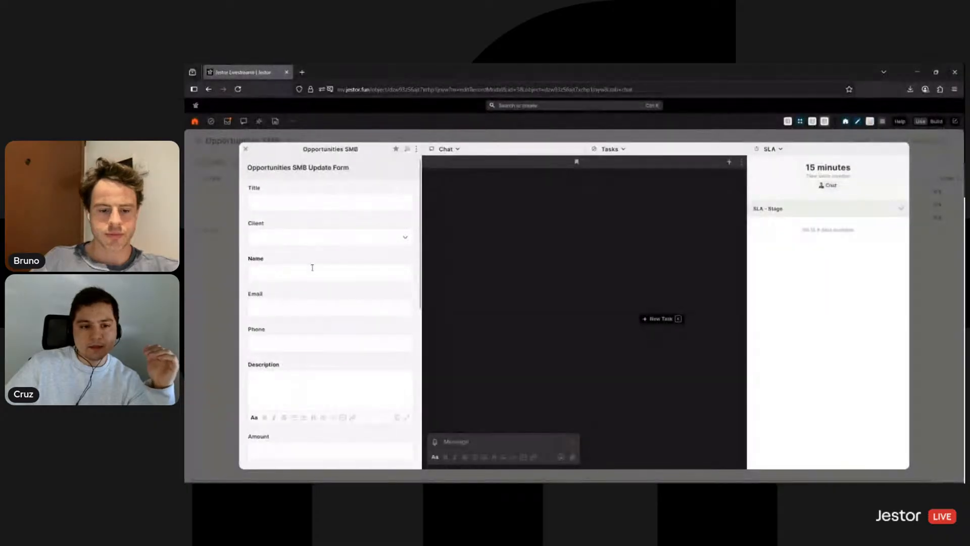
scroll(309, 303, down, 5)
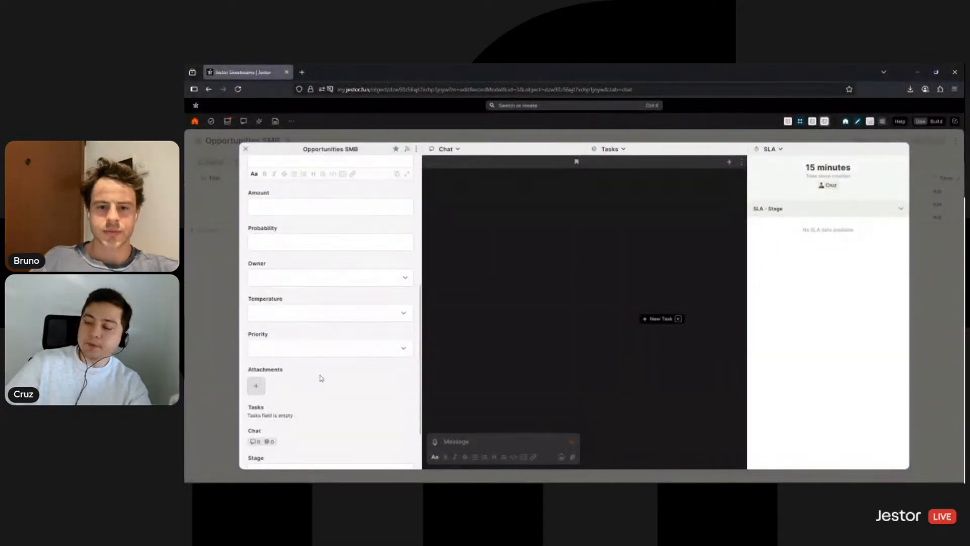
scroll(328, 363, up, 5)
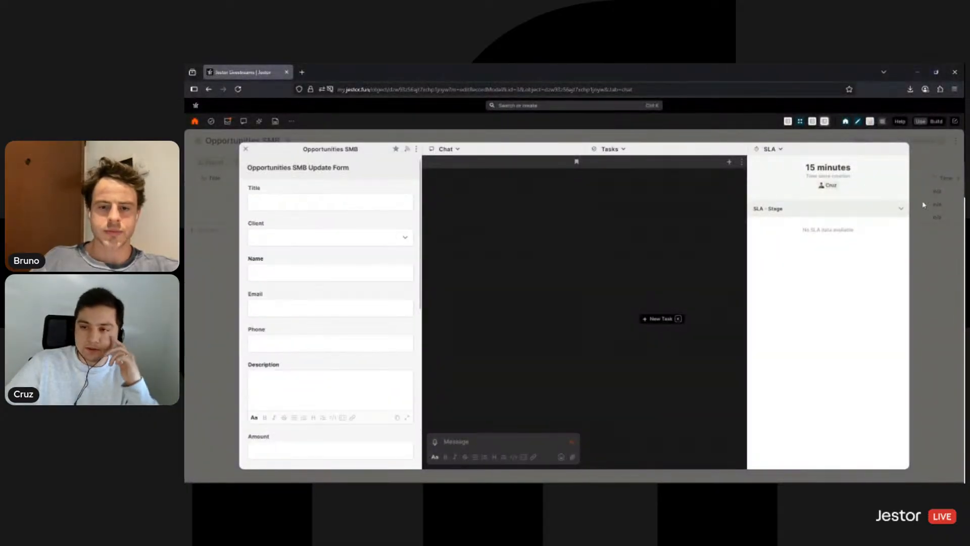
click(924, 204)
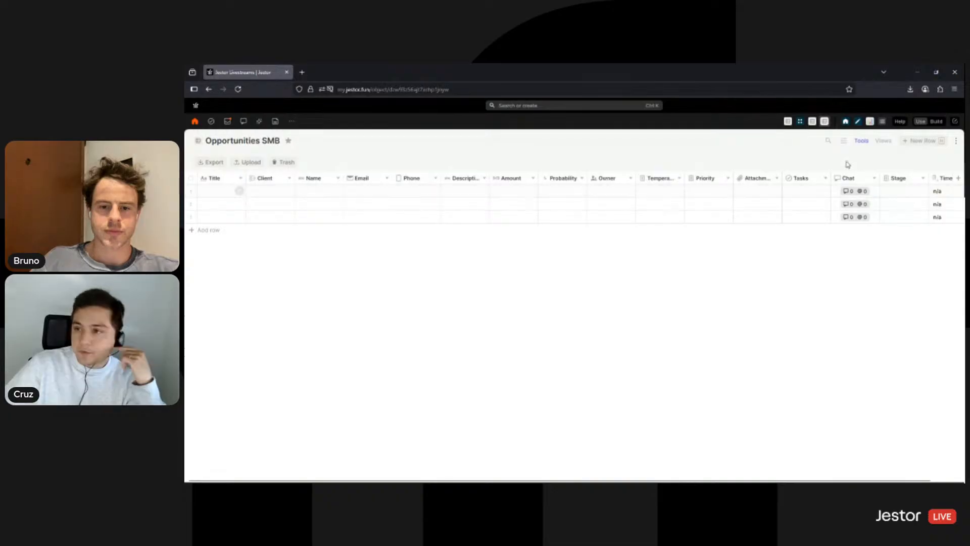
Switch to Build mode, open the settings of the table's record creation form and preview the form.
click(937, 121)
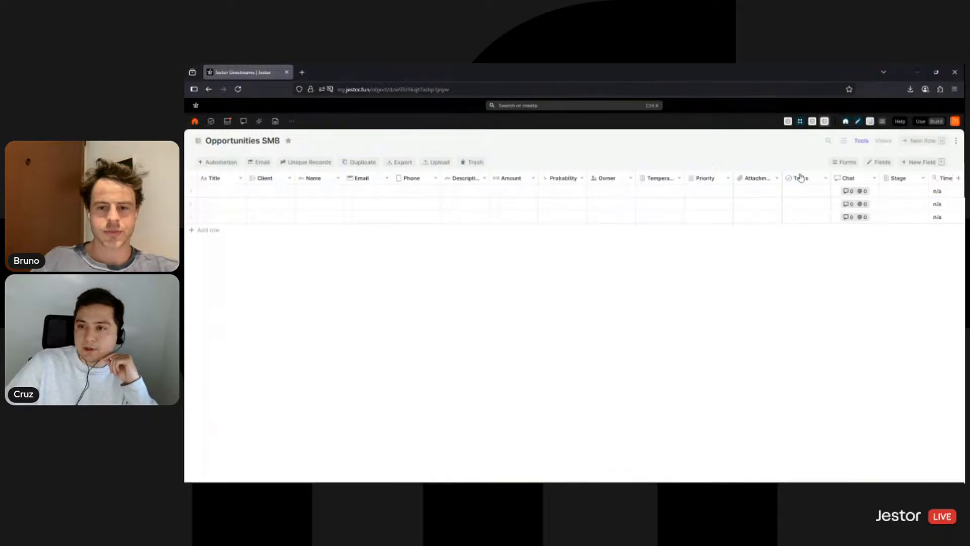
click(852, 165)
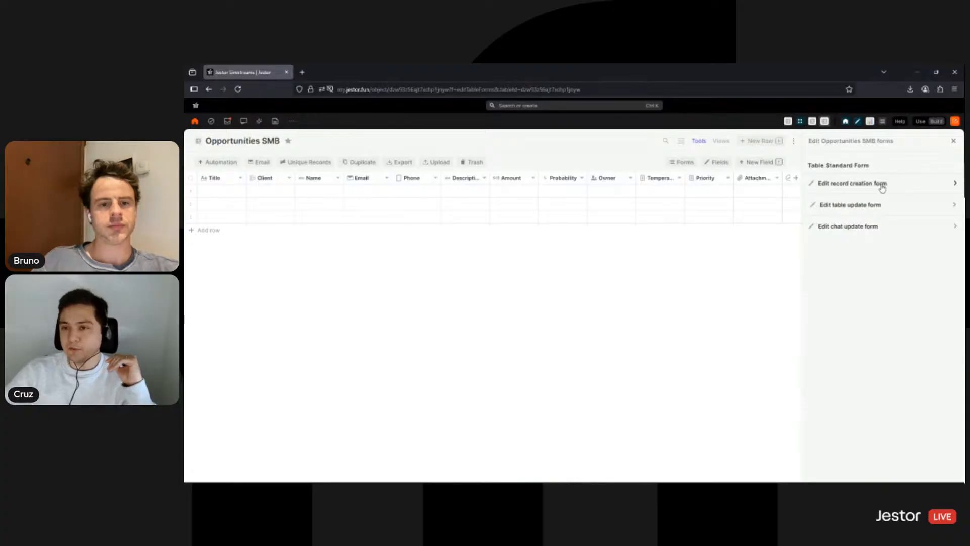
click(764, 143)
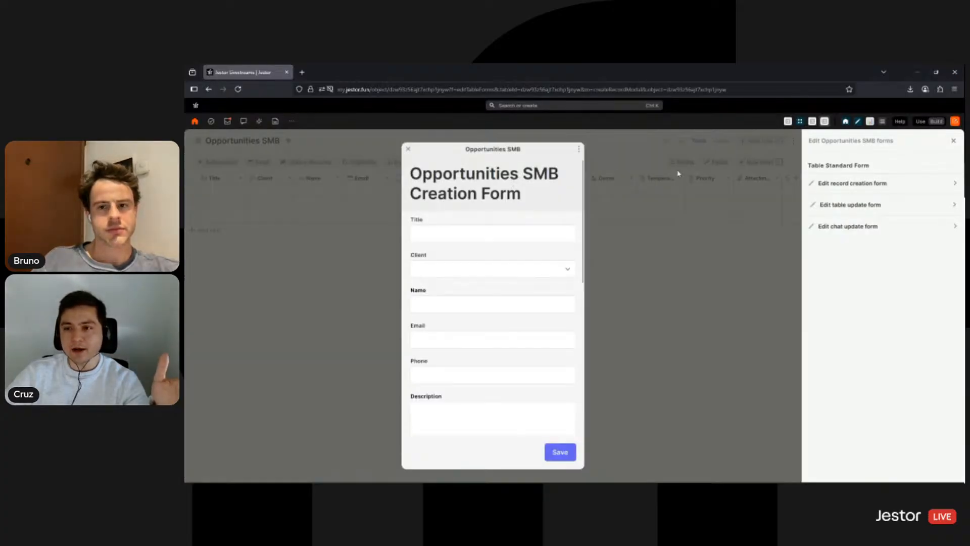
click(679, 174)
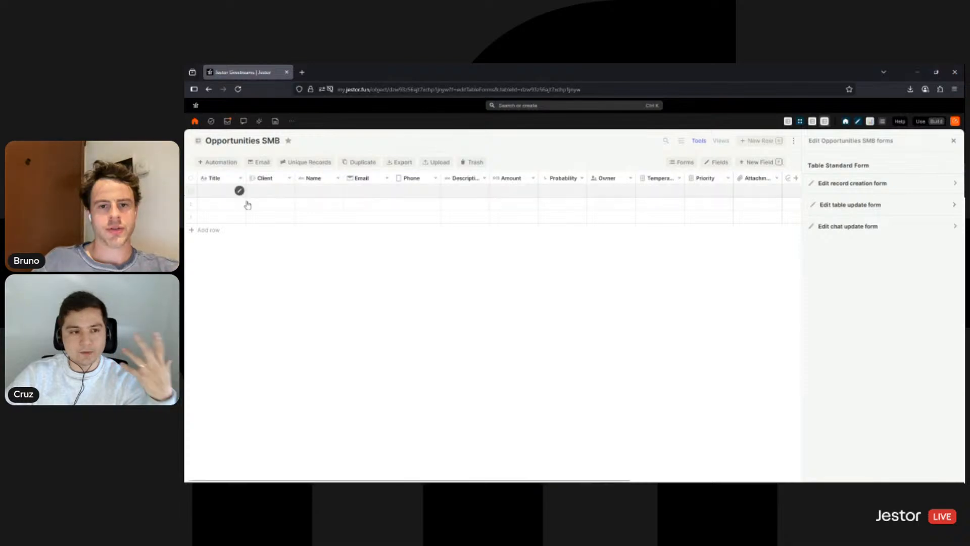
click(892, 186)
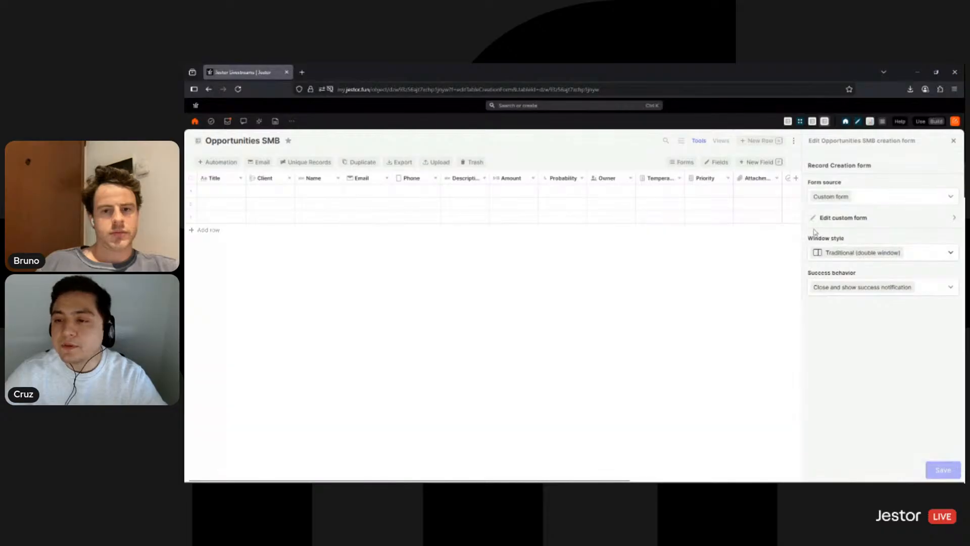
click(767, 143)
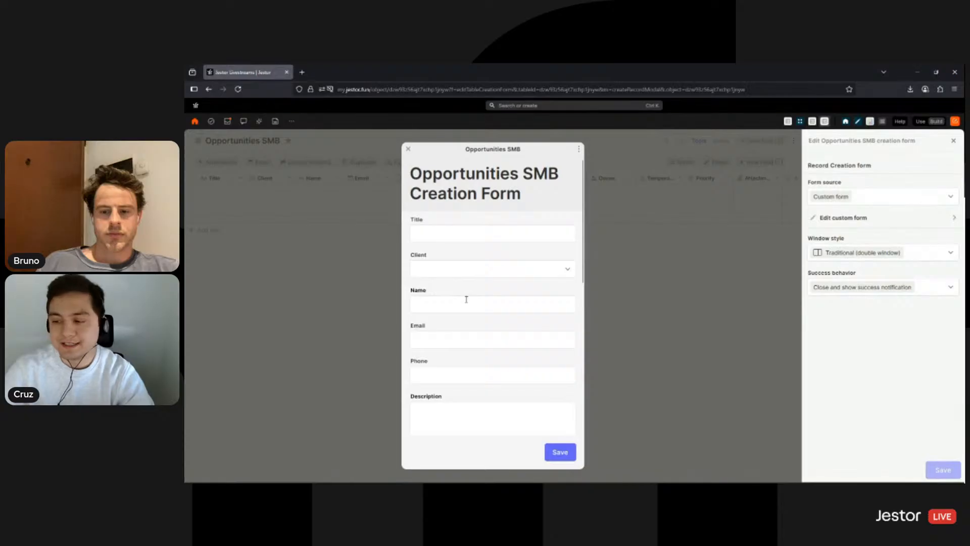
click(408, 150)
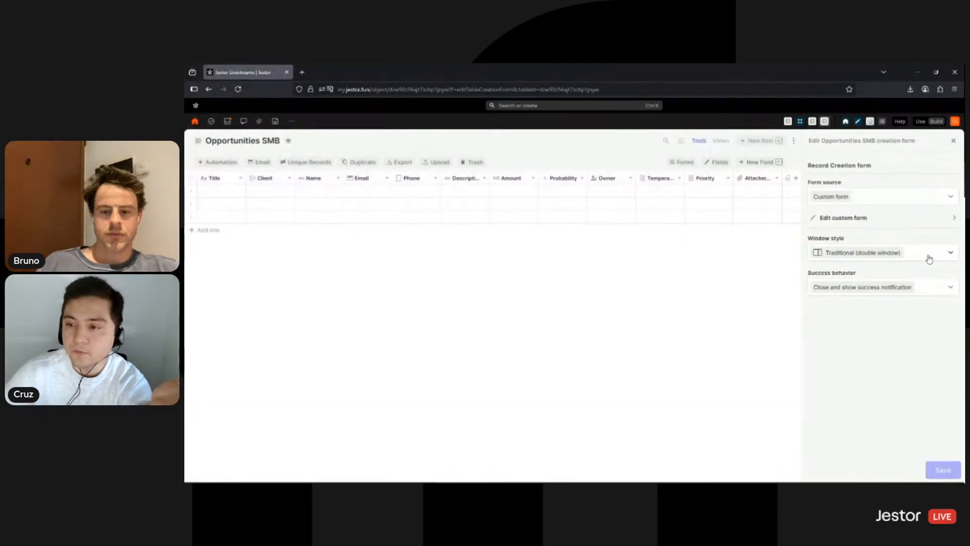
Set the record creation form's window style to "Right side window", save it and check the new-record form.
click(930, 257)
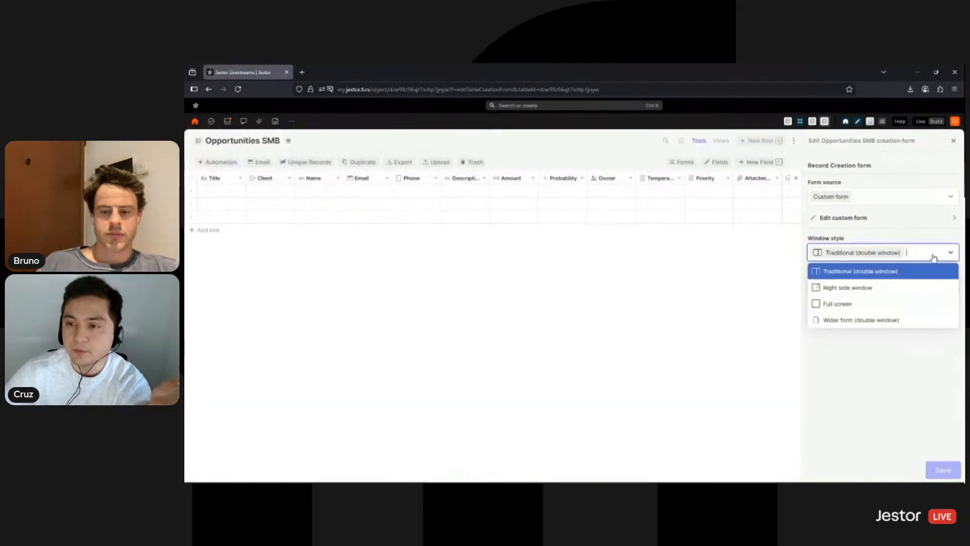
click(854, 288)
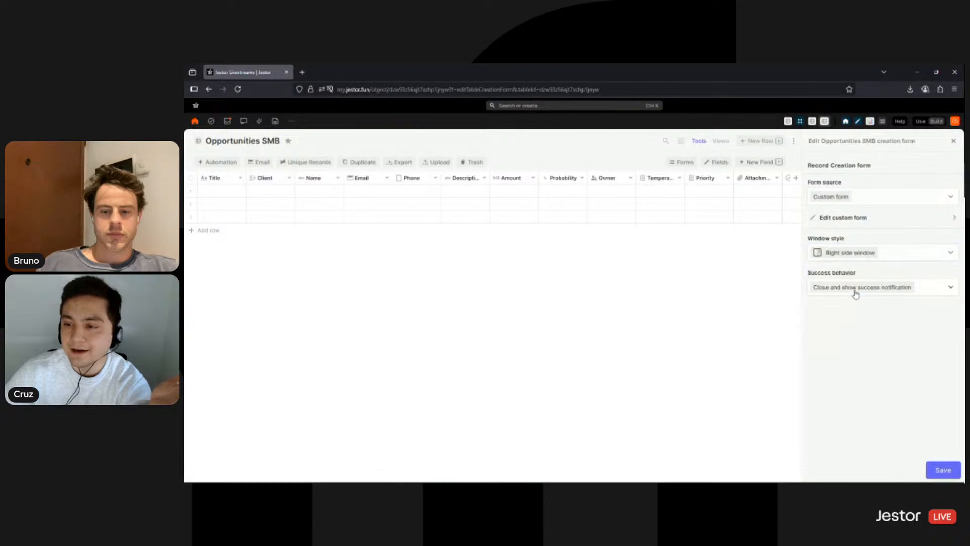
click(942, 473)
click(920, 141)
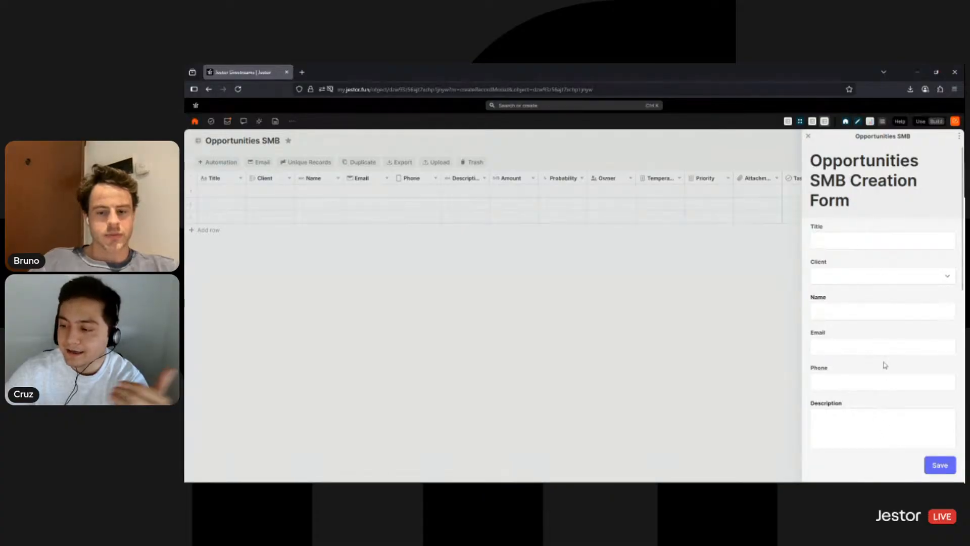
click(808, 135)
Open the custom record creation form of the Opportunities SMB table for editing and expand its title settings.
click(844, 162)
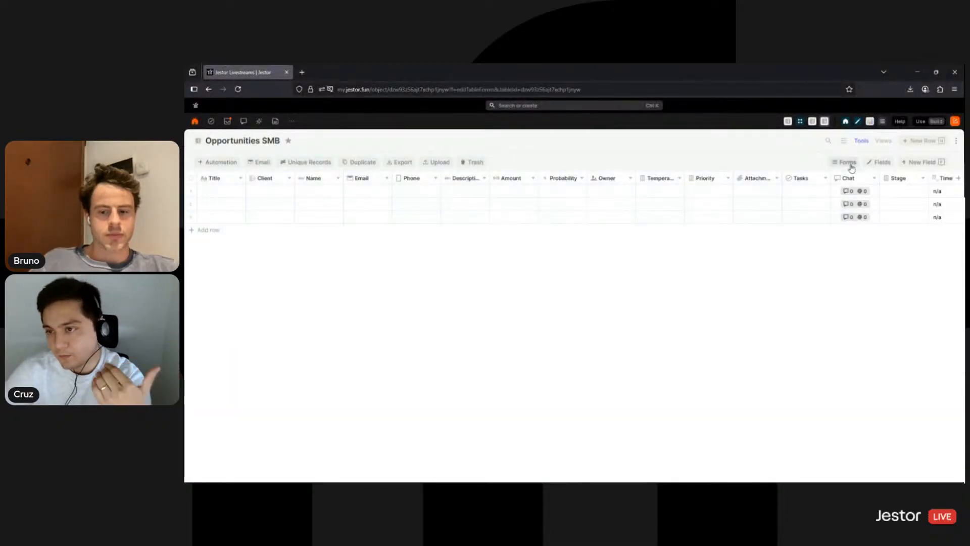
click(869, 185)
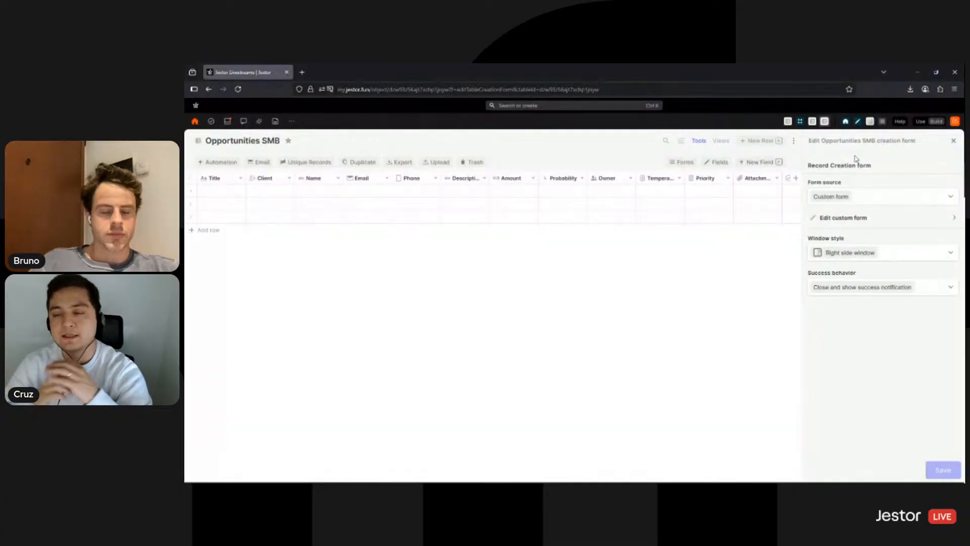
click(844, 223)
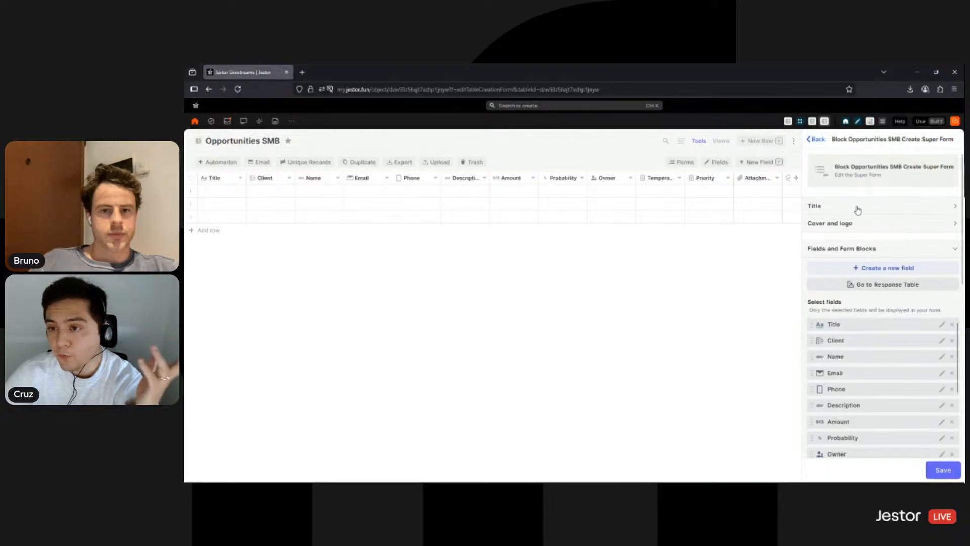
click(858, 209)
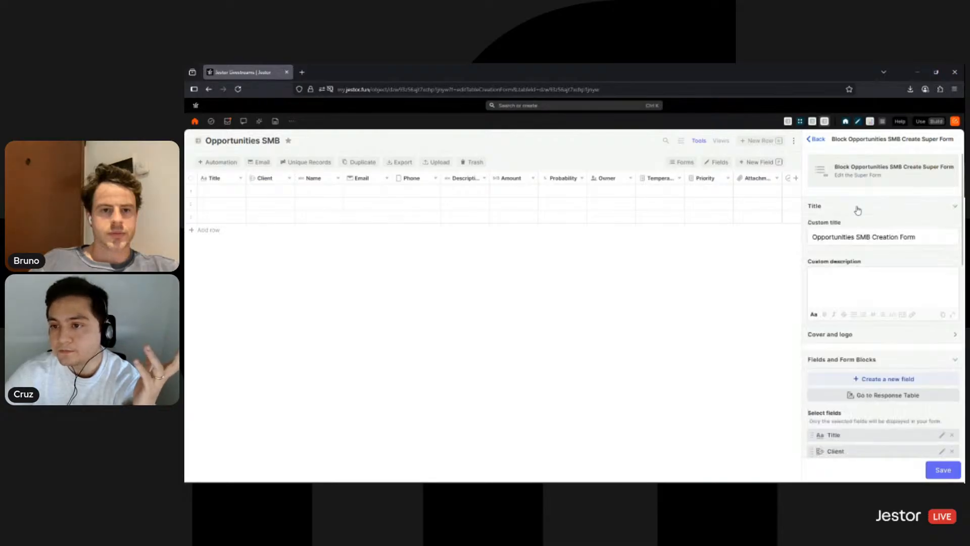
Check where the custom title appears in the new-record form and return to the form editor.
click(768, 142)
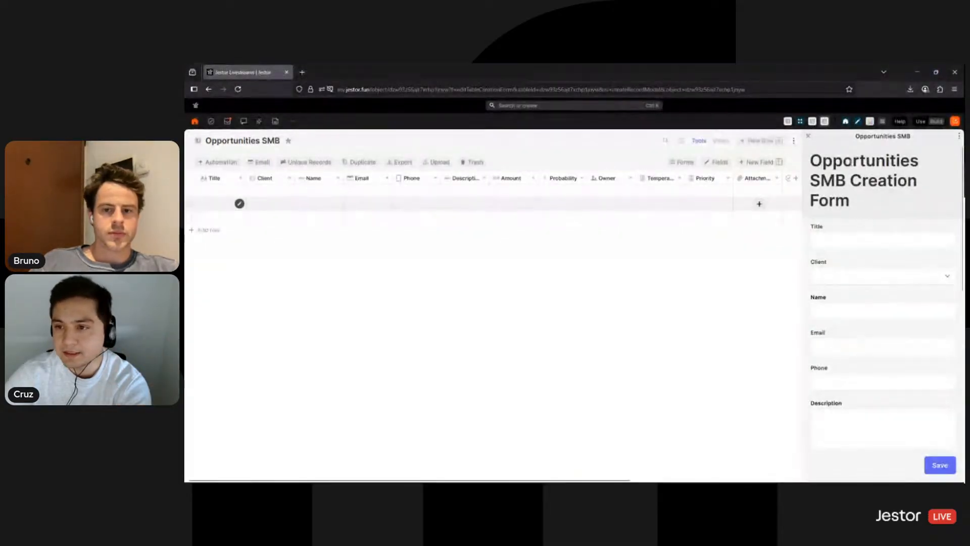
drag(814, 156, 877, 206)
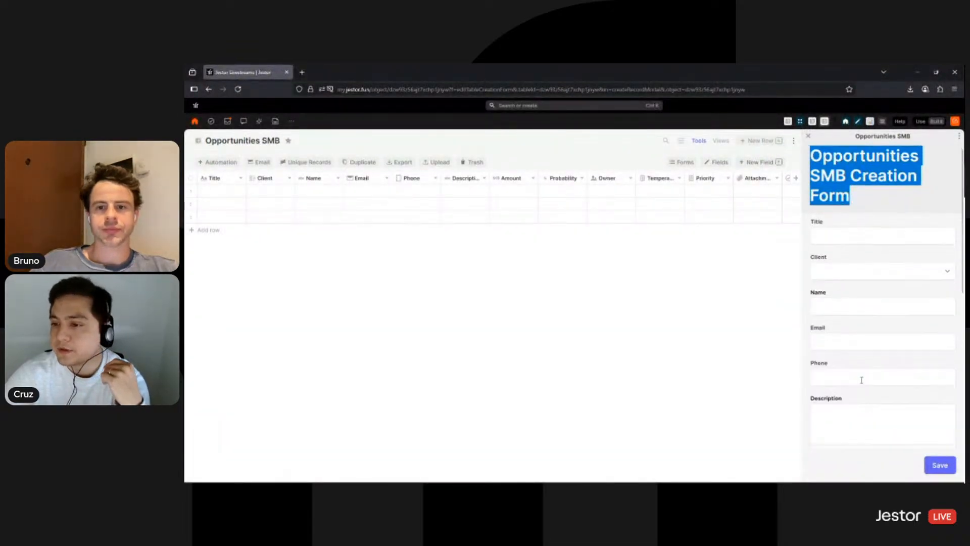
scroll(818, 212, down, 5)
click(808, 139)
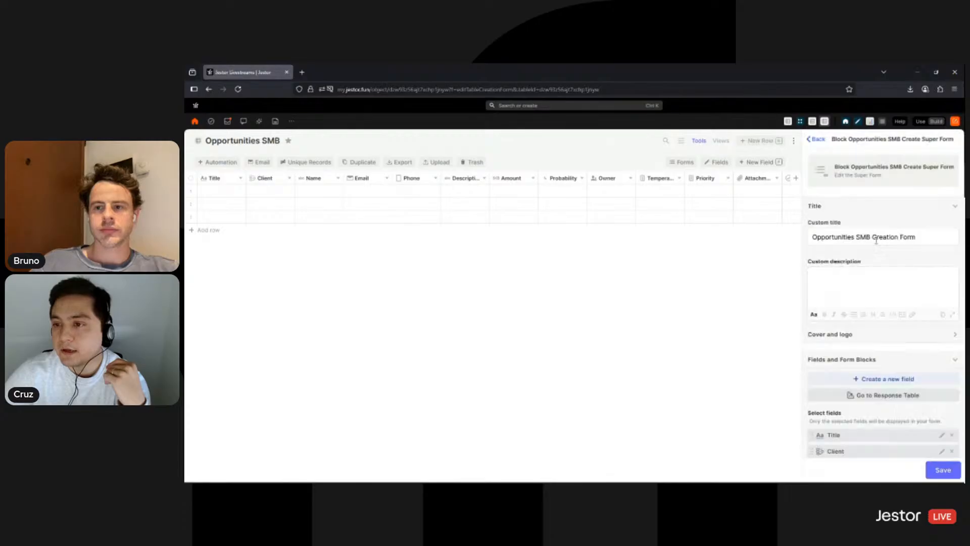
Set the form's custom title to "New Opportunity" and its custom description to "Use this form to create a new opportunity.".
triple_click(879, 238)
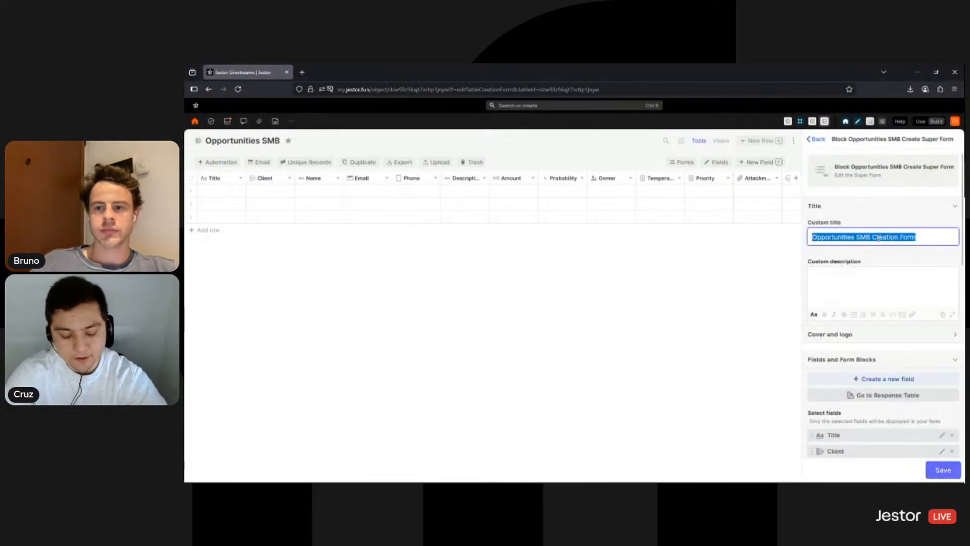
text(New Oppor)
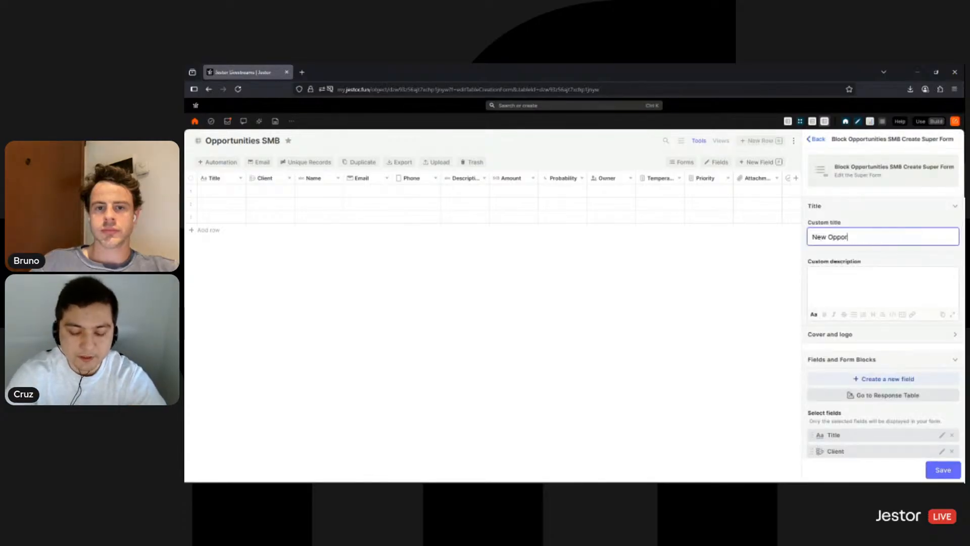
text(tunity)
click(868, 282)
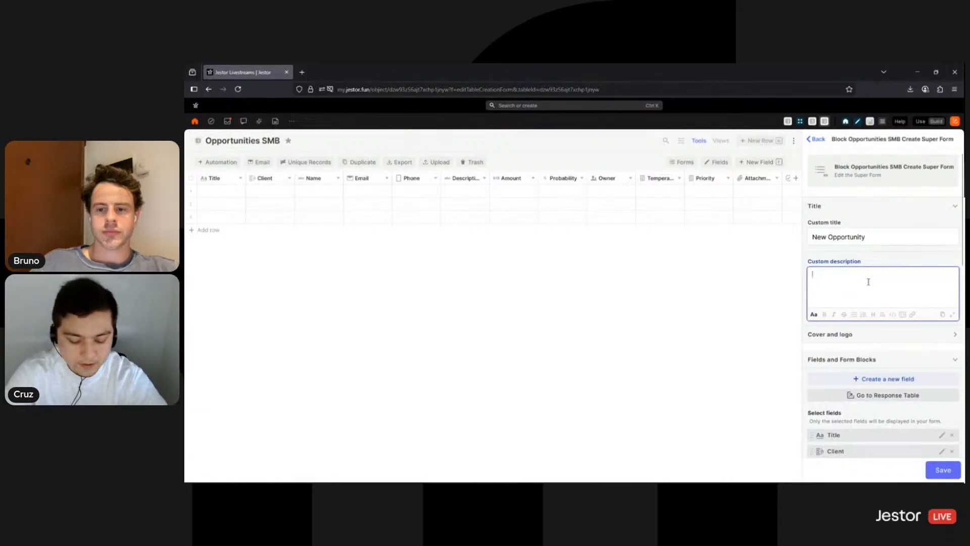
text(Use this form to c)
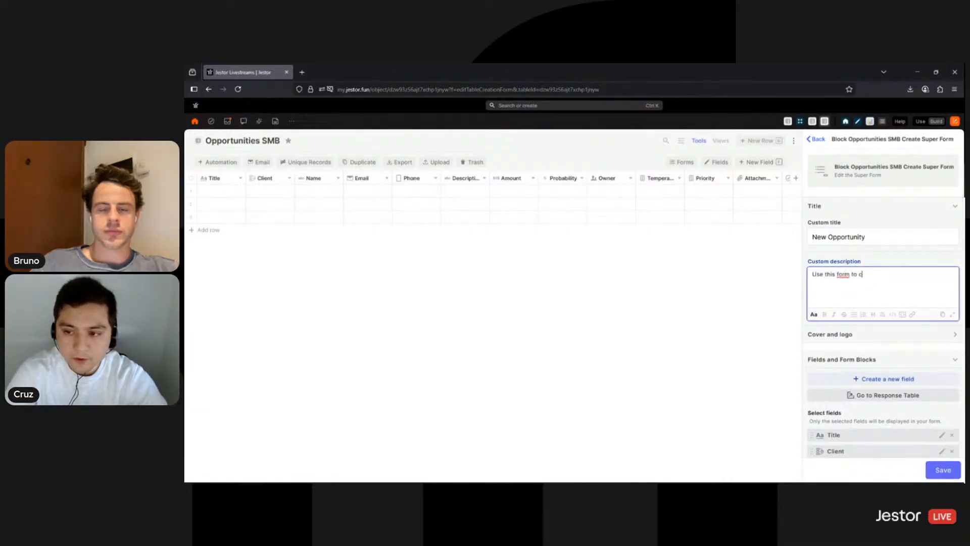
text(reate a new oppo)
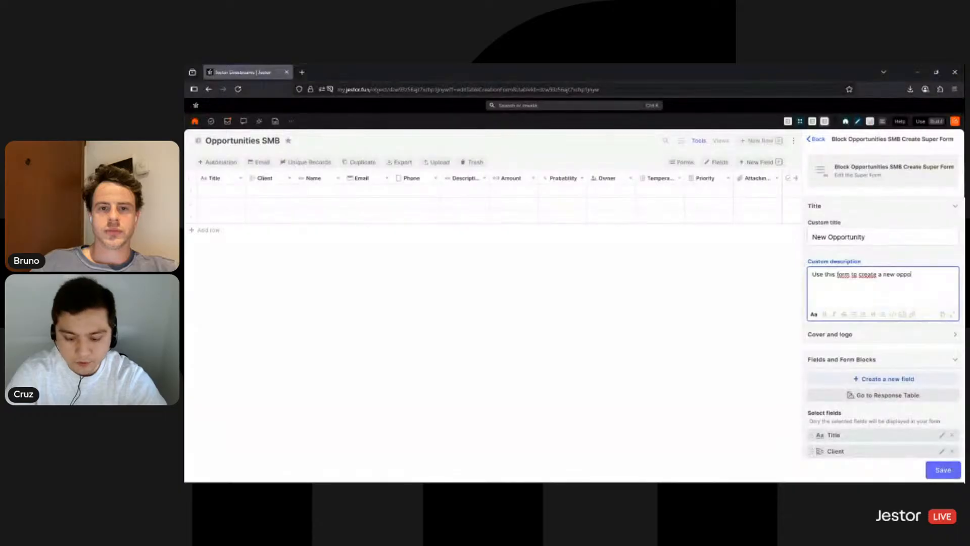
text(rtunity.)
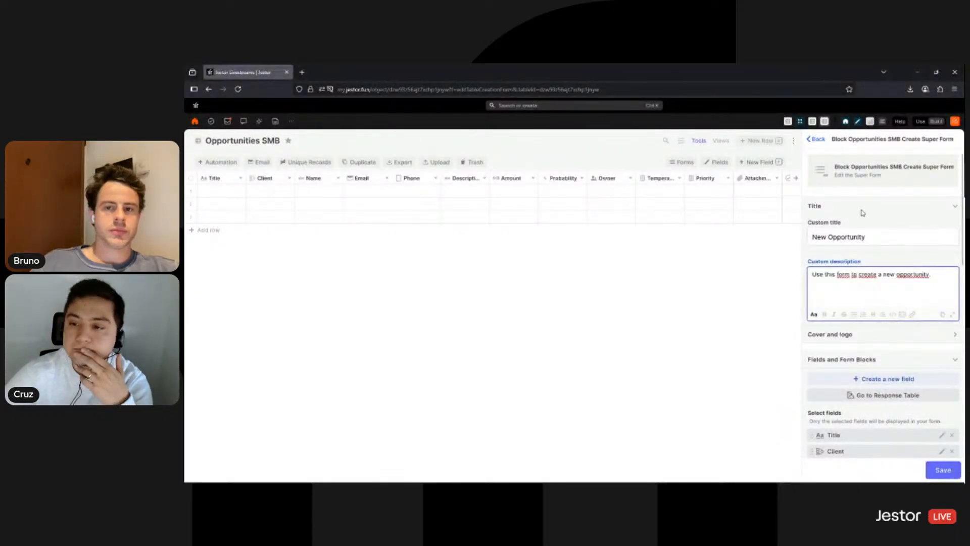
Review the form's cover and logo upload options and its list of selected fields.
click(876, 339)
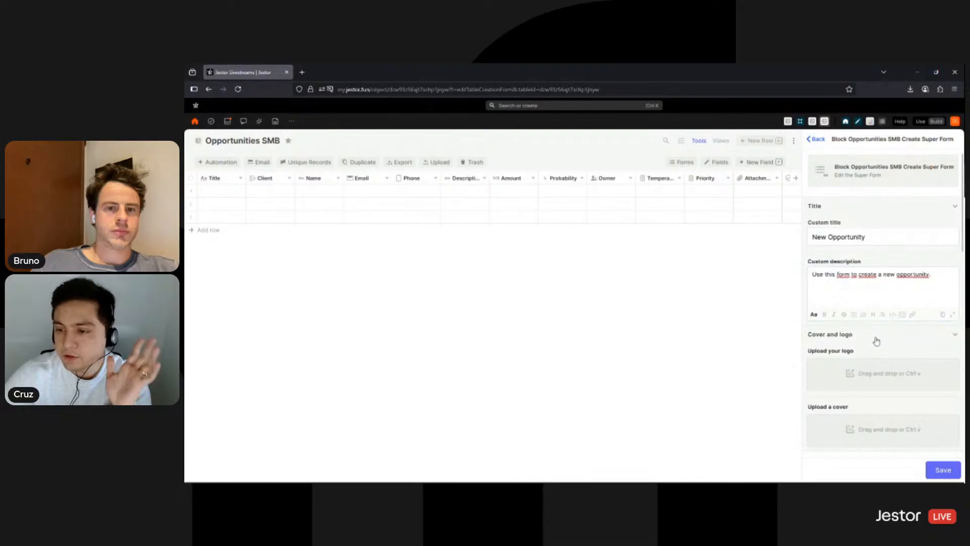
click(877, 340)
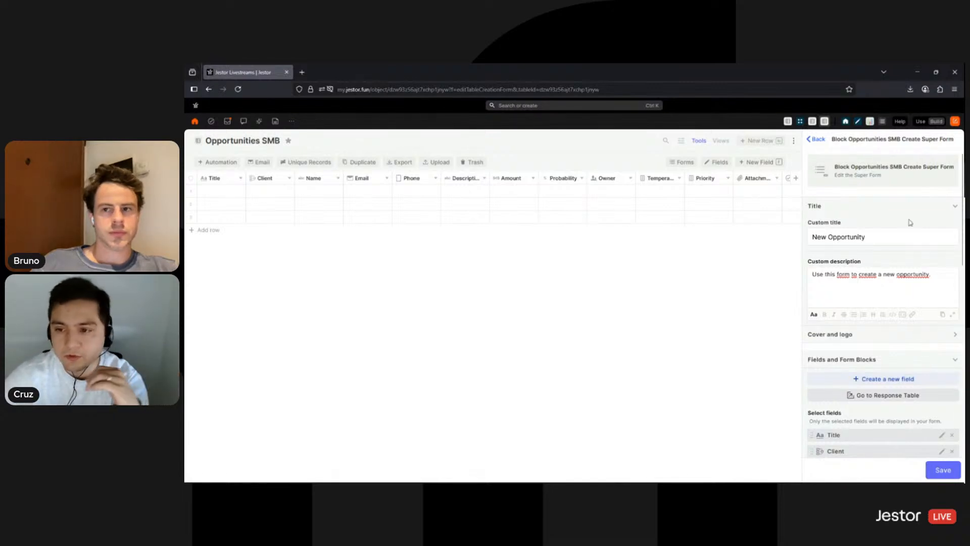
scroll(922, 218, down, 3)
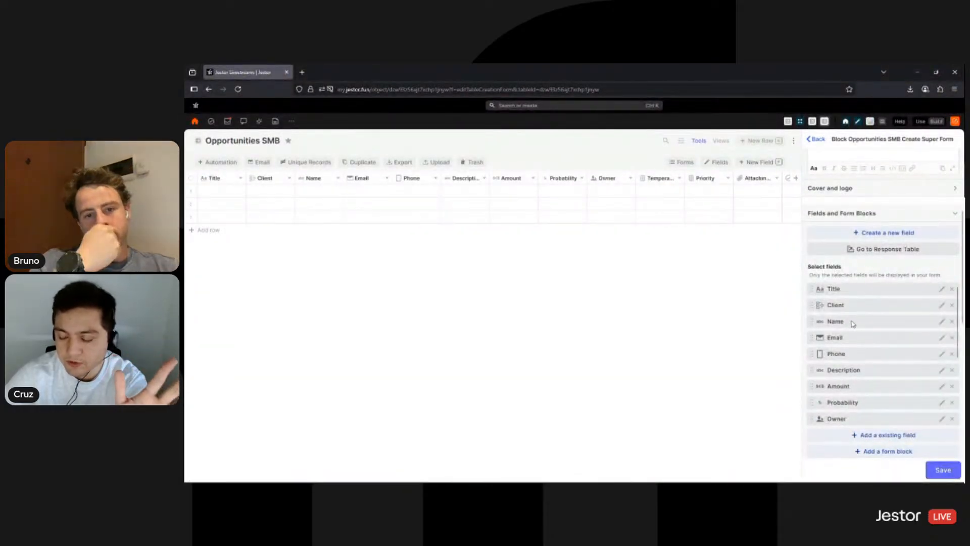
scroll(854, 328, down, 2)
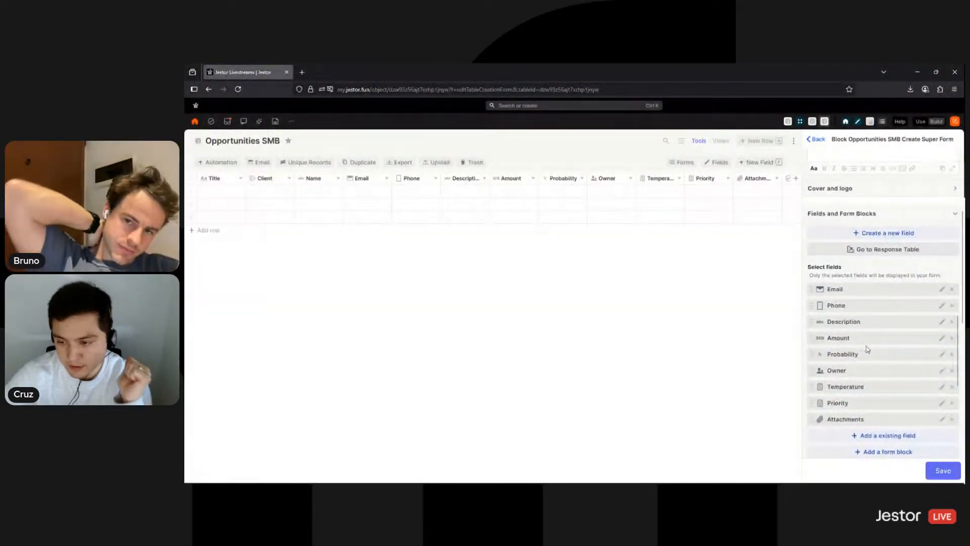
scroll(872, 354, down, 3)
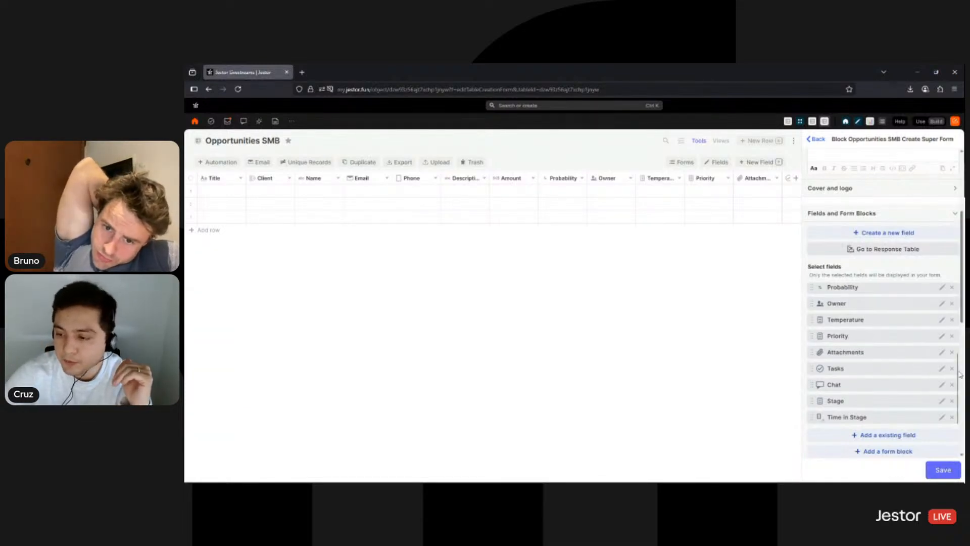
Remove the Tasks, Chat and Time in Stage fields from the creation form.
click(952, 369)
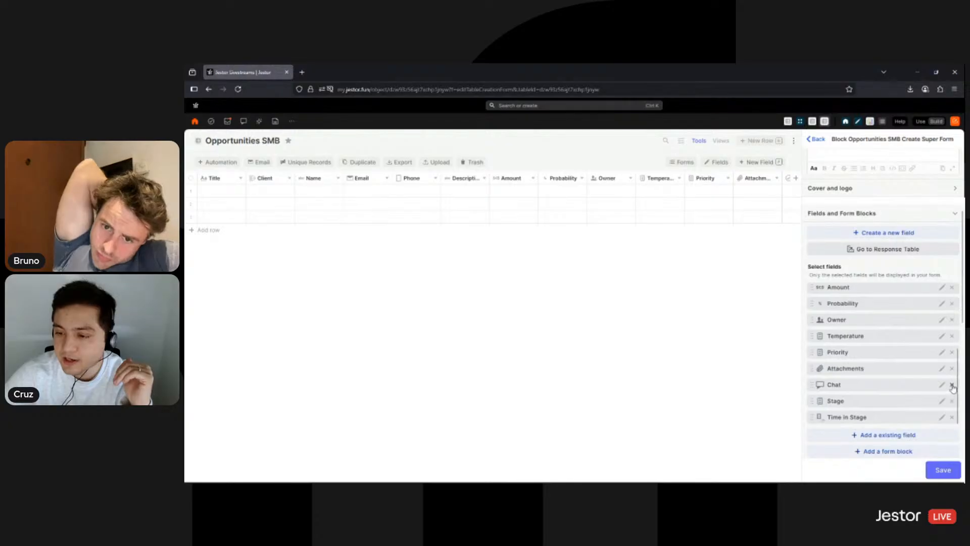
click(952, 384)
click(952, 418)
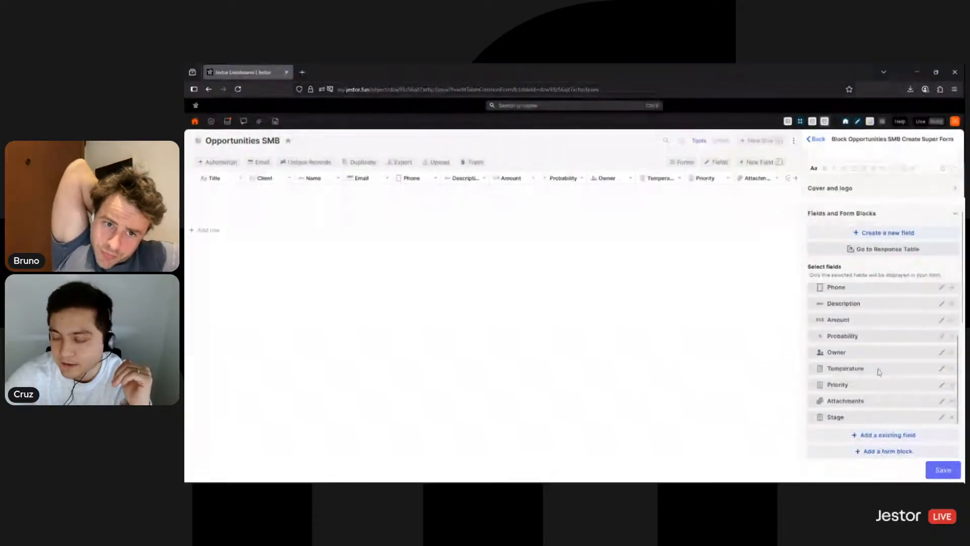
Examine the creation form's remaining selected fields and the link to its response table.
scroll(879, 374, up, 3)
scroll(887, 380, up, 2)
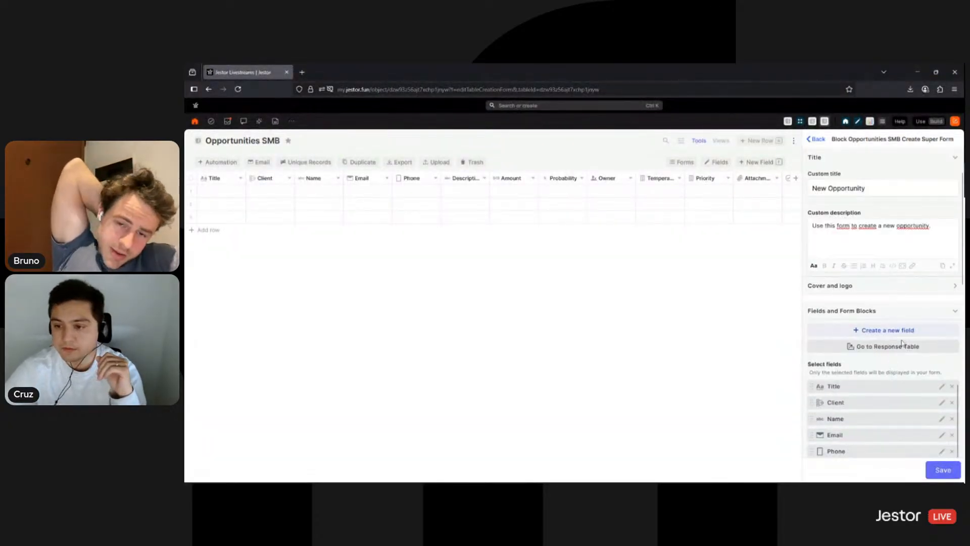
scroll(914, 288, down, 4)
scroll(912, 277, up, 2)
scroll(912, 276, up, 1)
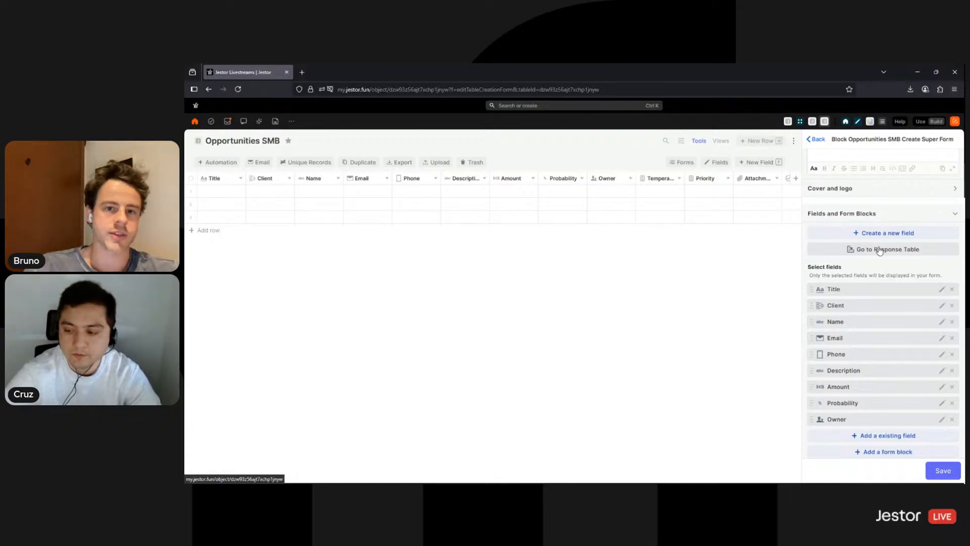
click(882, 249)
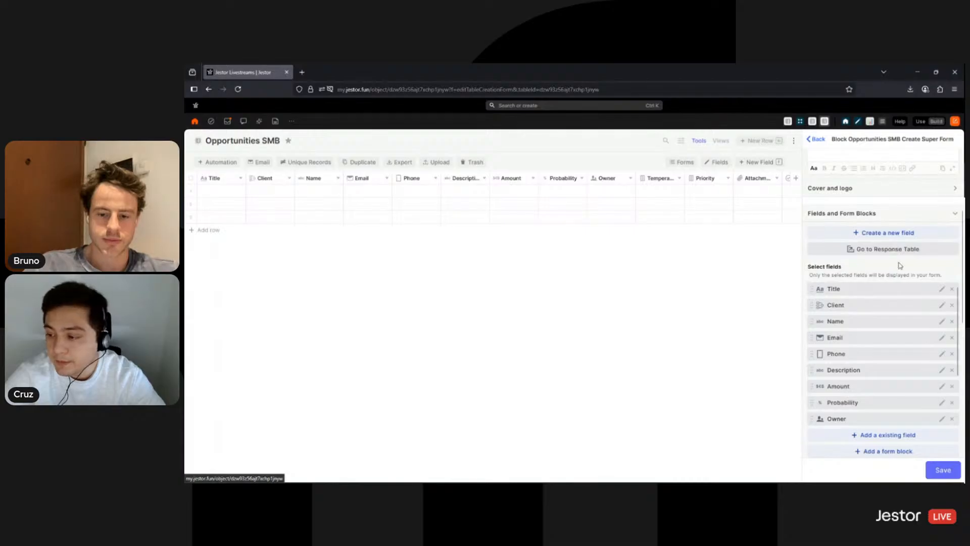
scroll(874, 328, down, 2)
scroll(877, 382, up, 2)
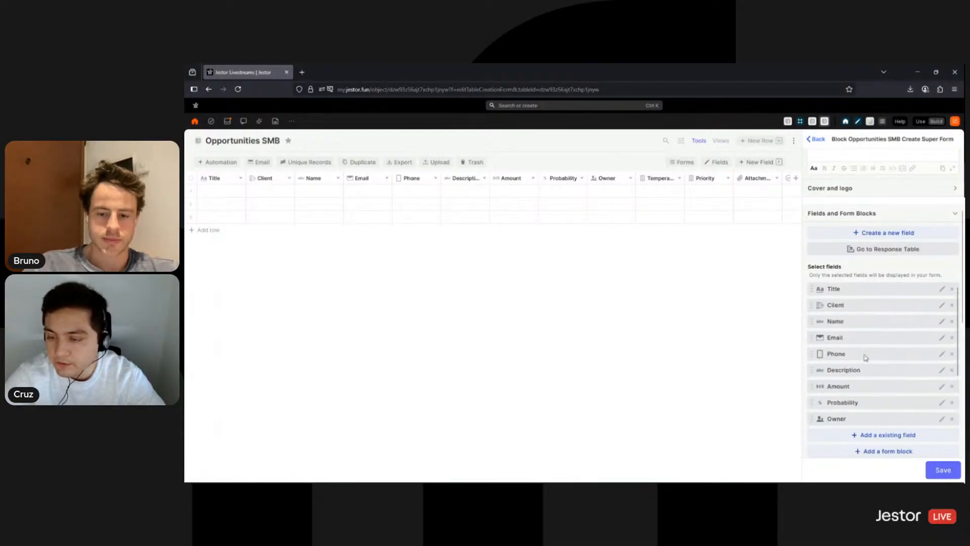
Make the Title field required in the creation form and save the field's properties.
scroll(902, 265, down, 2)
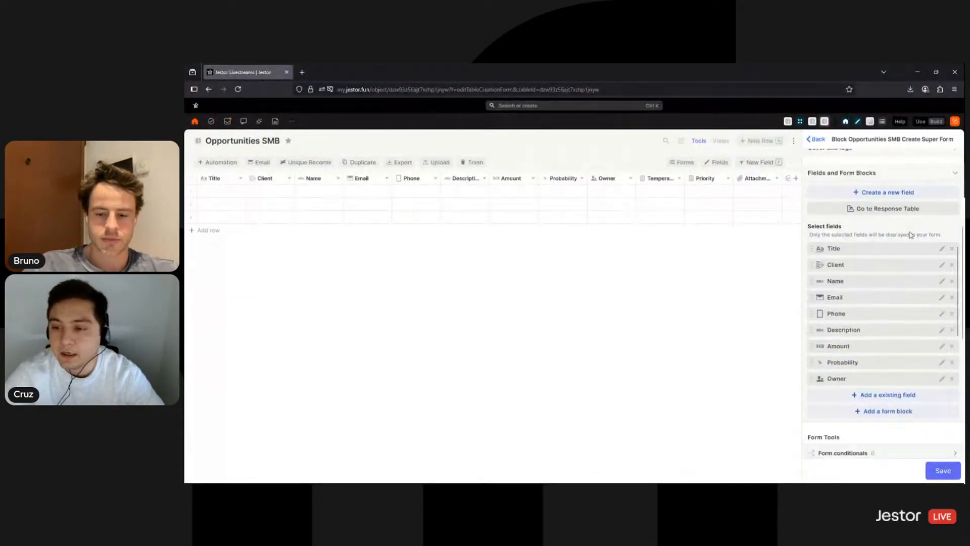
click(941, 244)
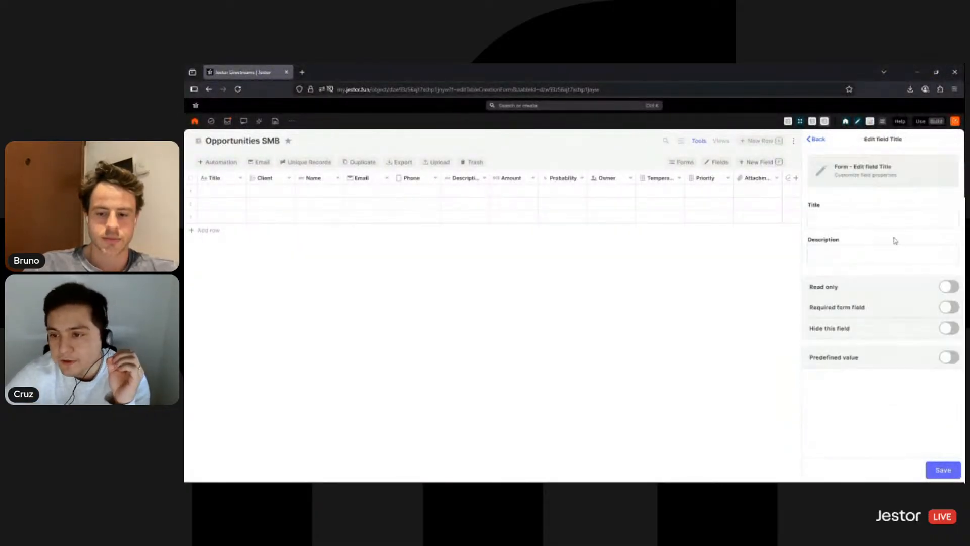
click(948, 308)
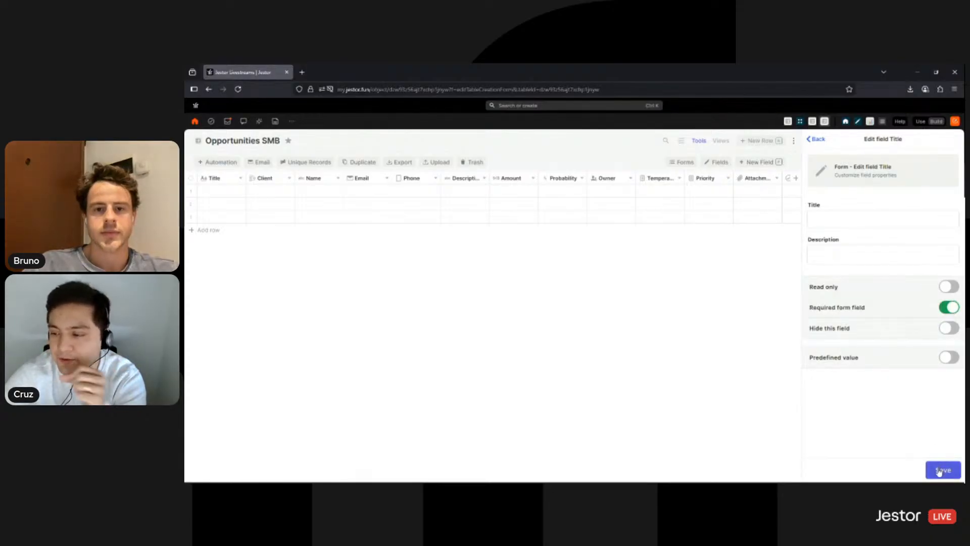
click(939, 470)
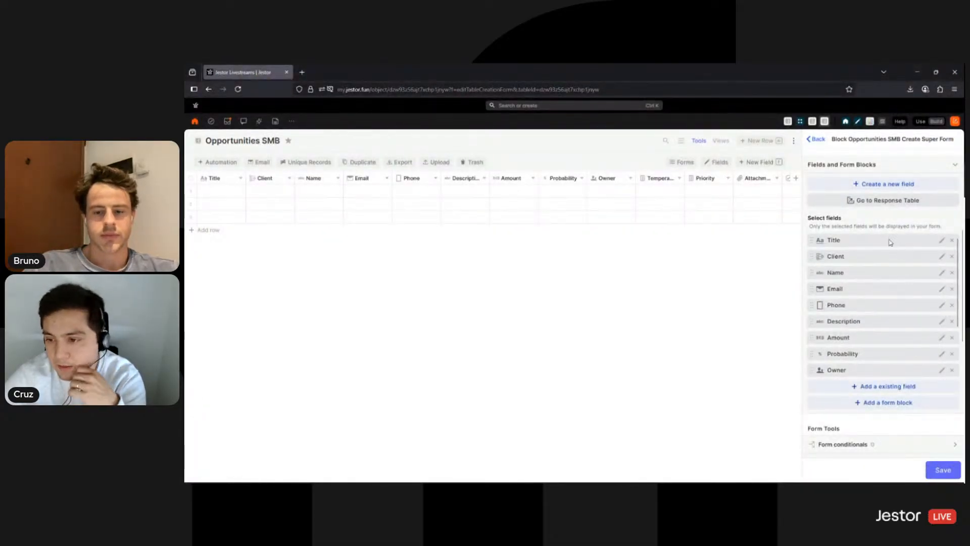
Add an Inline form block and position its start and end markers so it encloses only the Email and Phone fields.
click(875, 404)
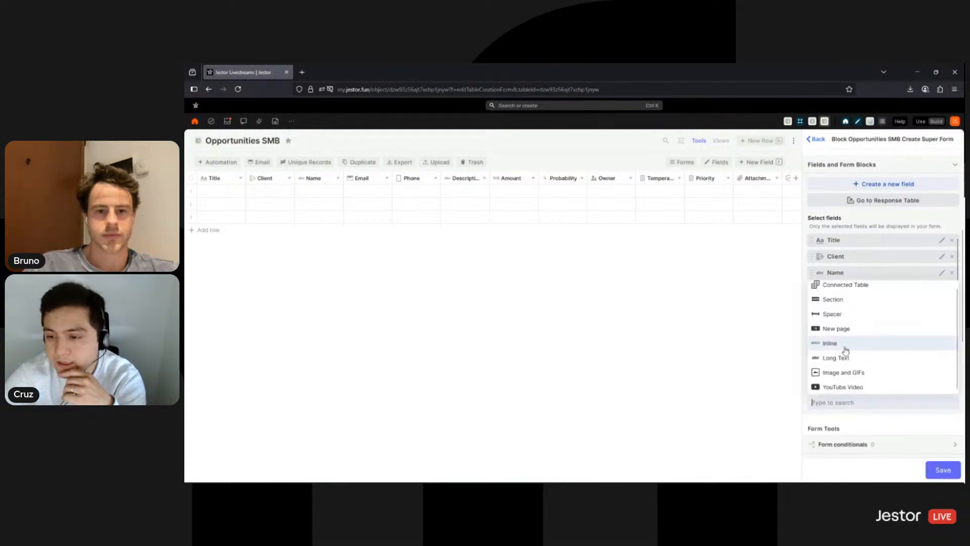
click(839, 347)
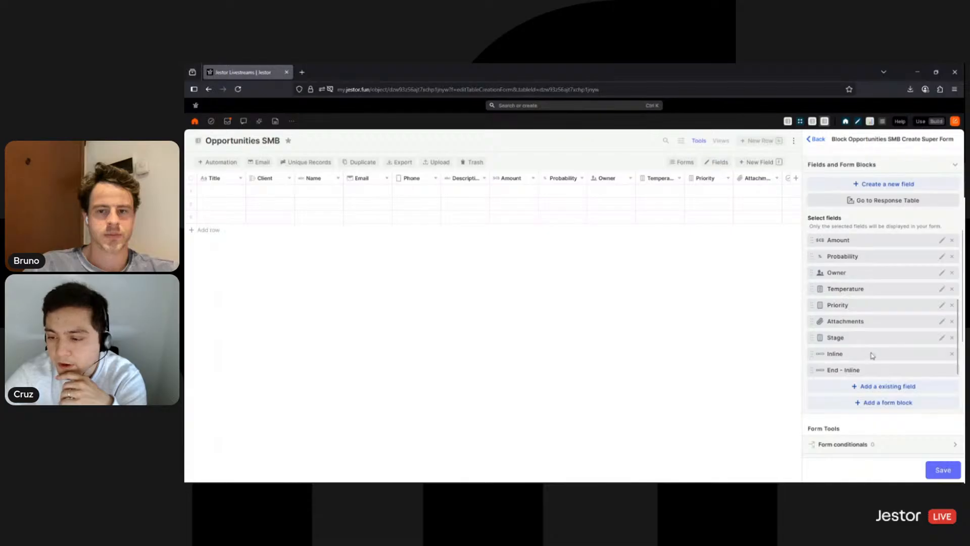
drag(872, 356, 867, 291)
scroll(864, 286, down, 3)
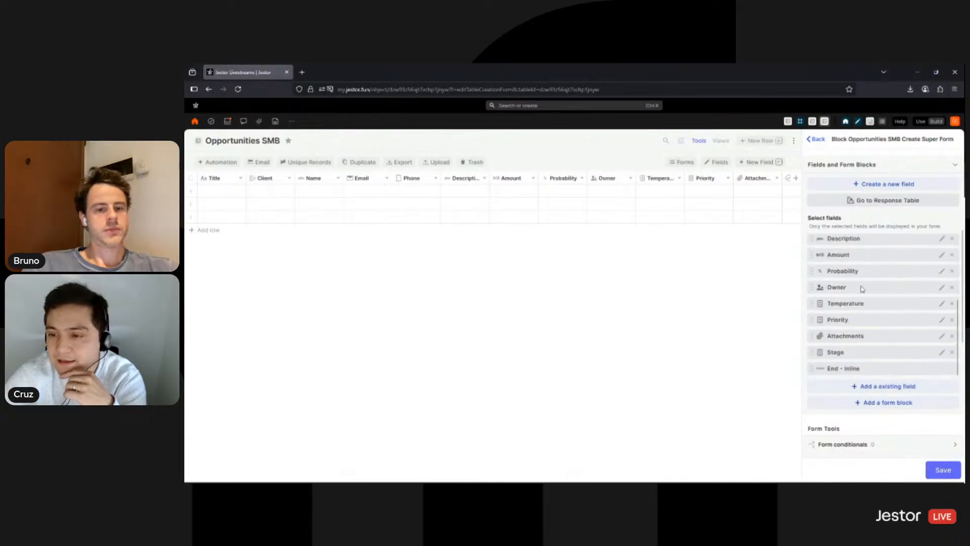
drag(847, 369, 850, 268)
scroll(857, 303, up, 3)
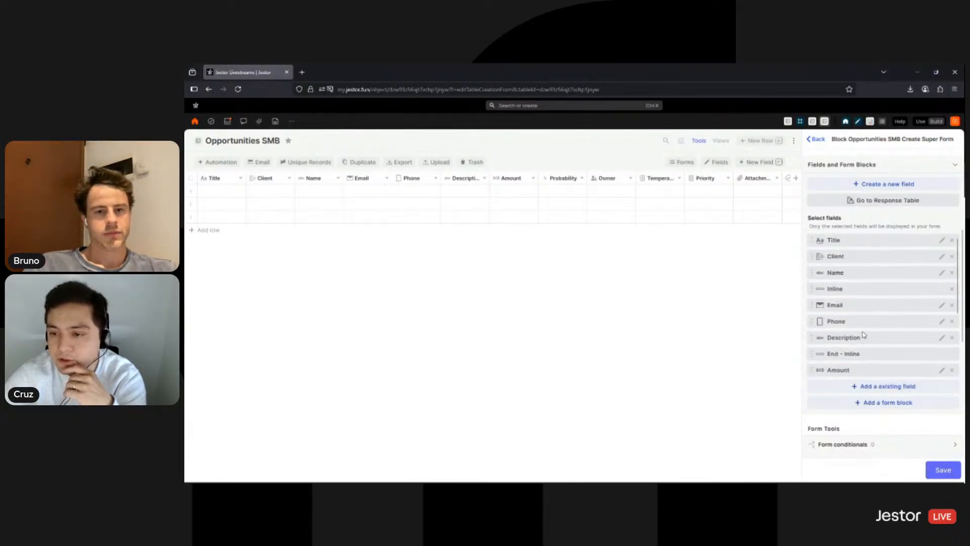
drag(864, 334, 858, 343)
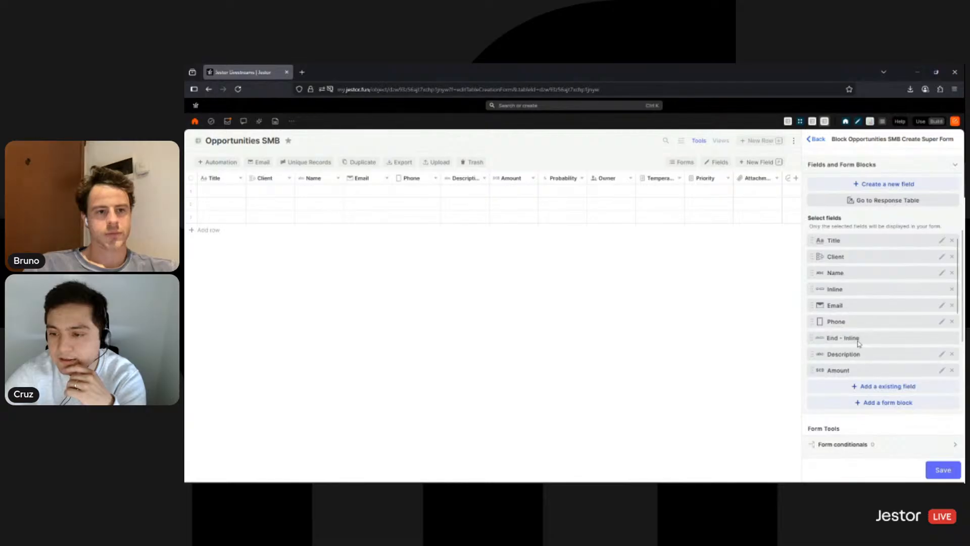
scroll(860, 309, down, 3)
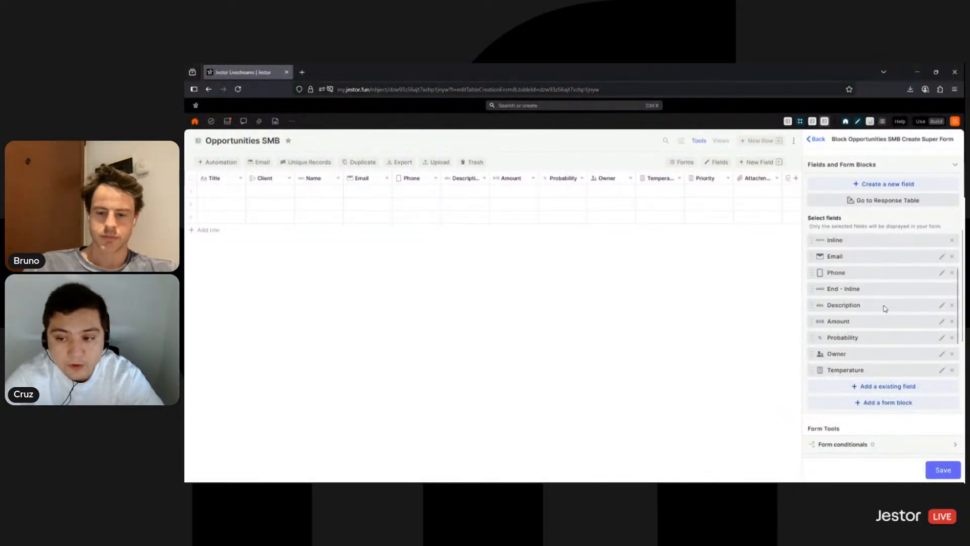
scroll(885, 309, up, 2)
scroll(884, 313, down, 3)
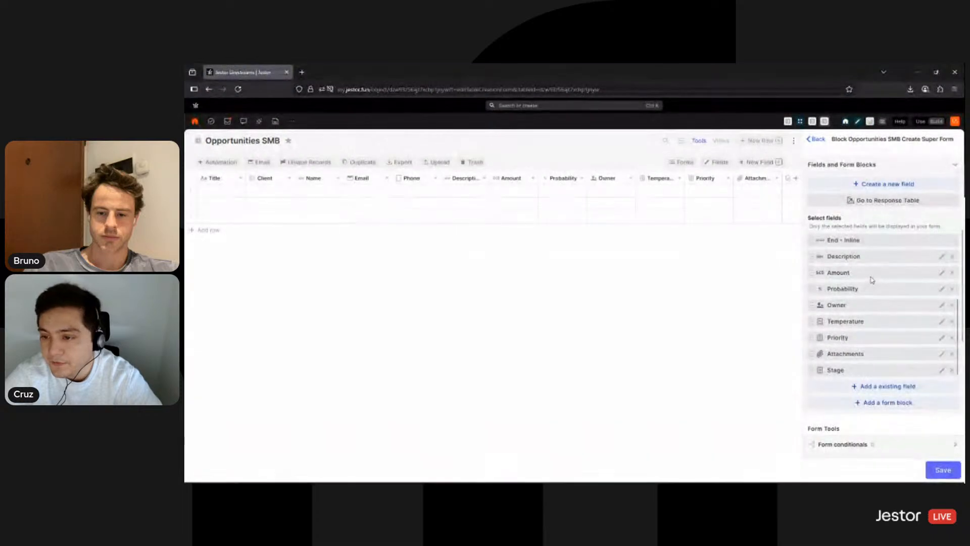
Add an Inline form block enclosing only the Amount and Probability fields, and move Attachments directly above Temperature.
click(875, 404)
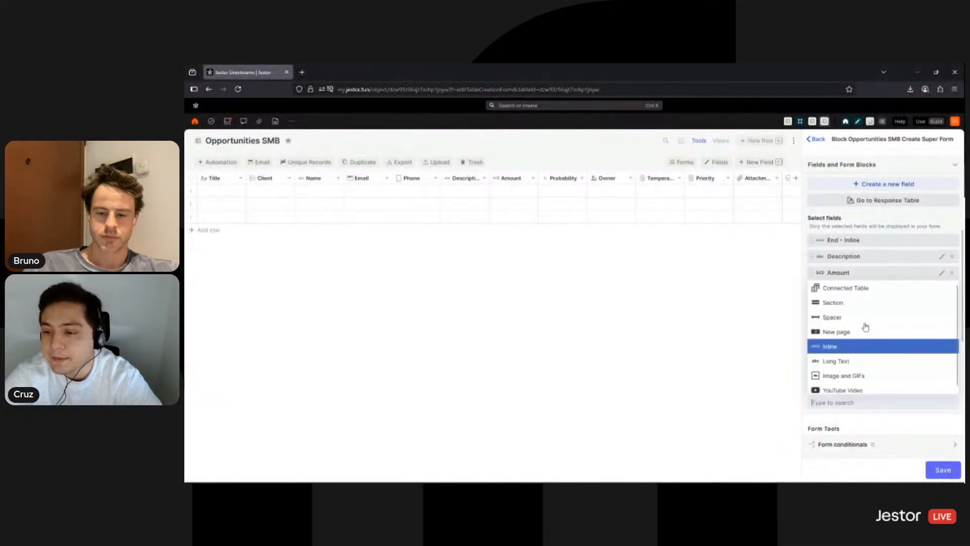
click(846, 343)
drag(856, 352, 857, 283)
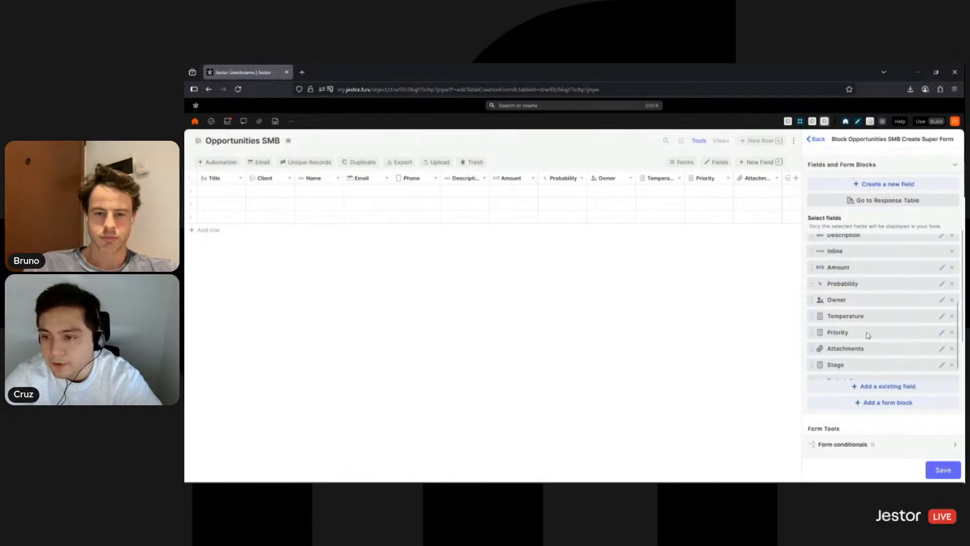
scroll(871, 336, down, 1)
drag(857, 369, 859, 297)
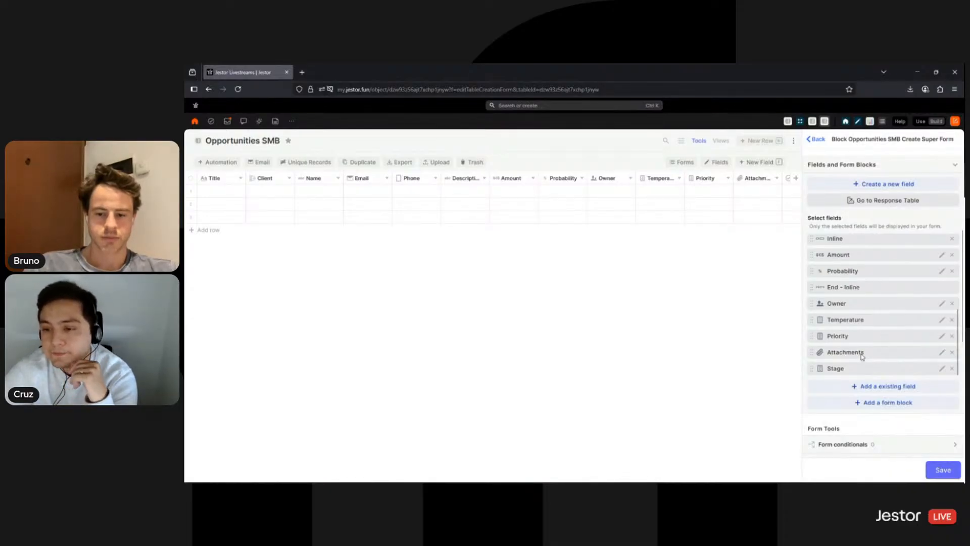
drag(862, 357, 858, 332)
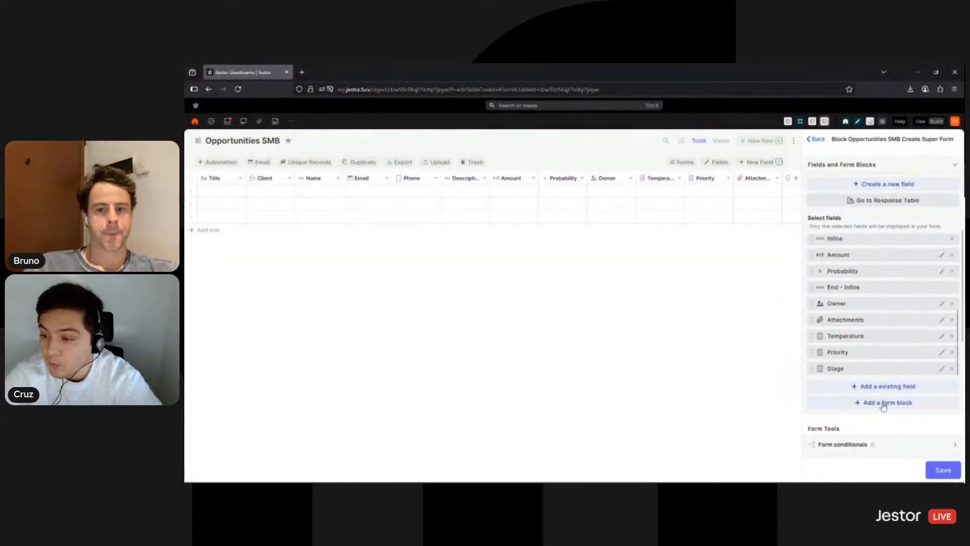
Preview the current record creation form and check how the Temperature options are presented, then close it.
click(769, 143)
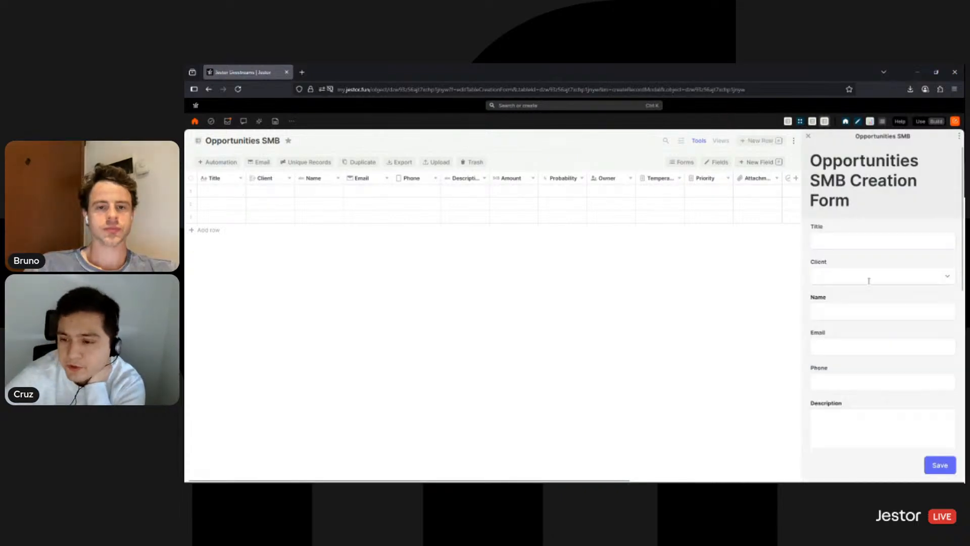
scroll(870, 290, down, 5)
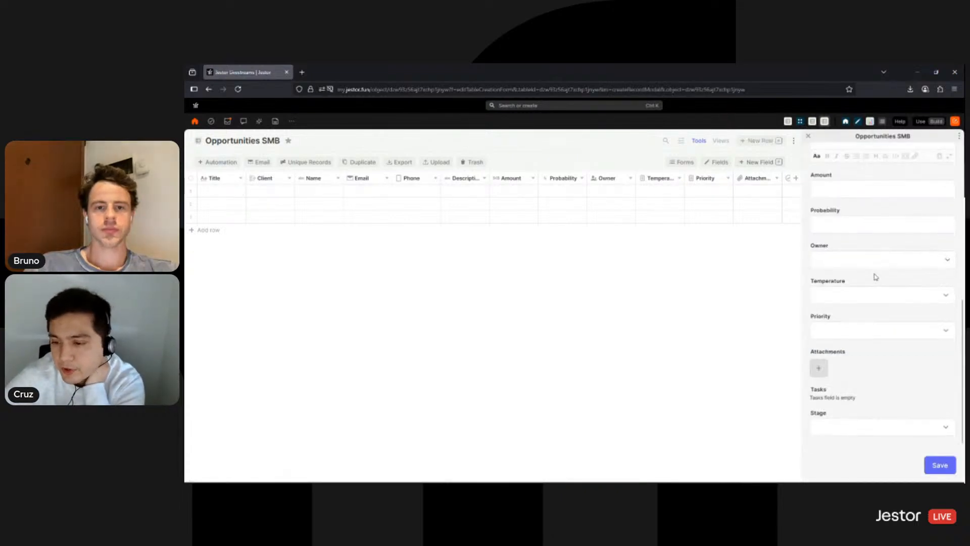
click(860, 300)
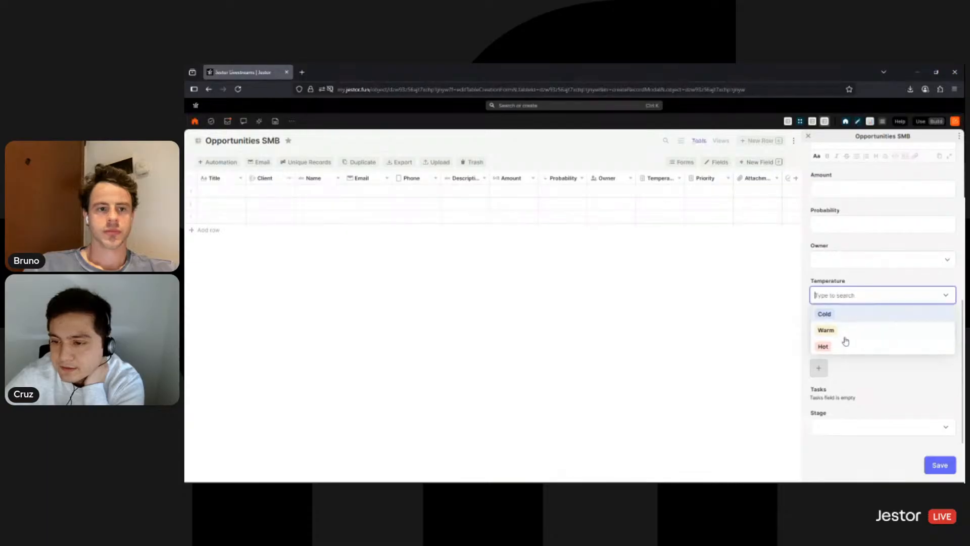
click(857, 282)
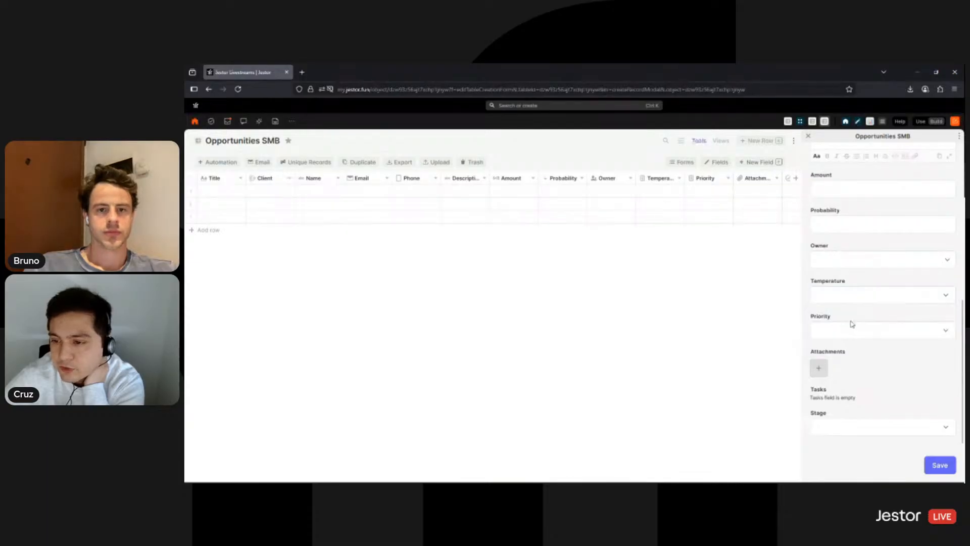
click(808, 135)
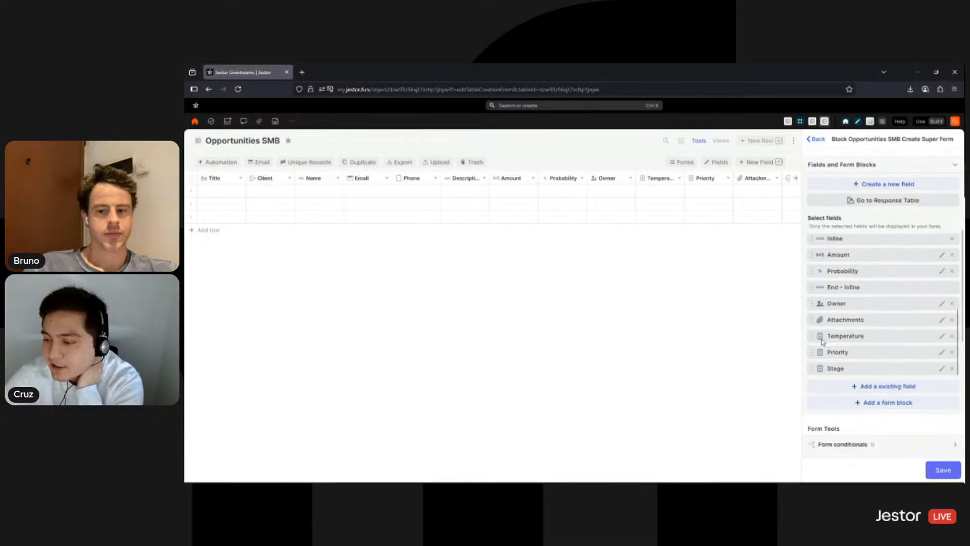
Set the Temperature field's display style in the creation form to Radio vertical and save its properties.
click(942, 338)
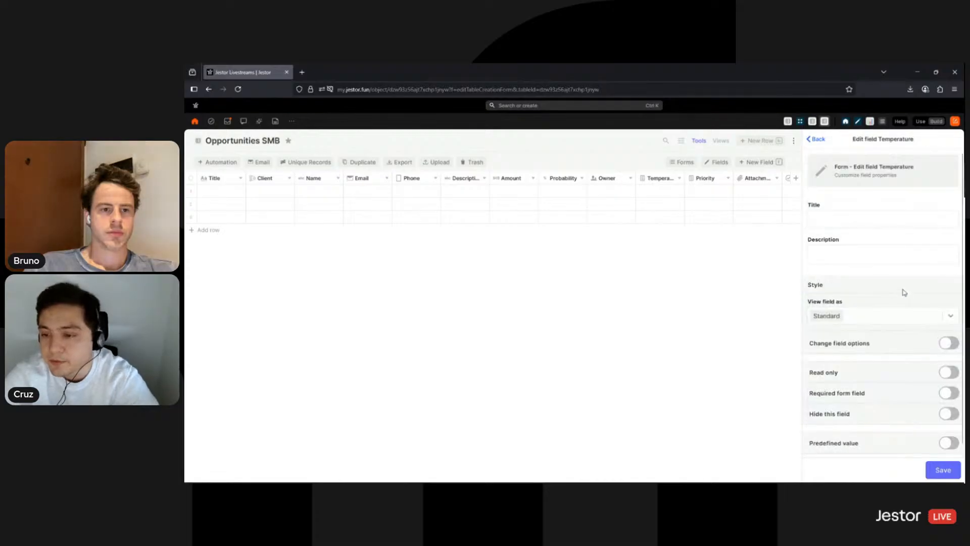
click(870, 308)
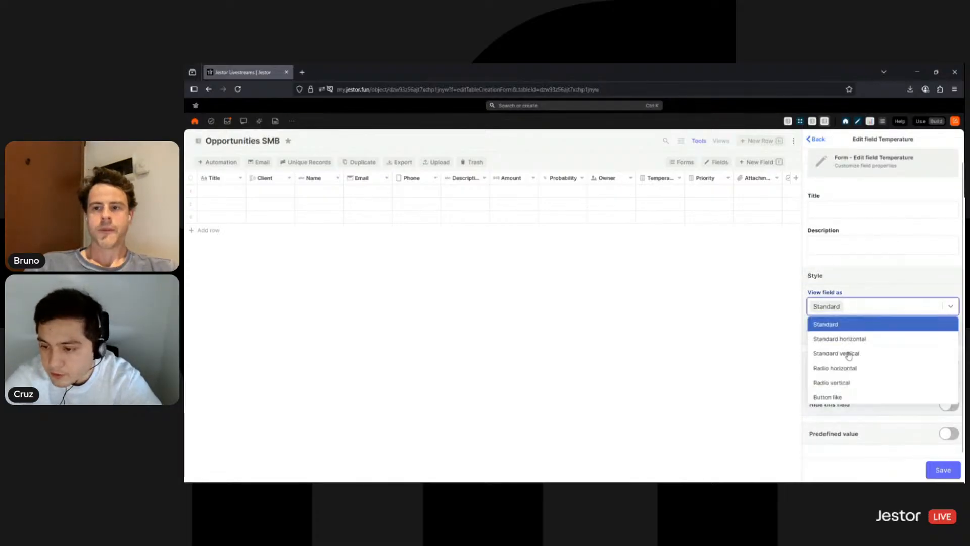
click(842, 382)
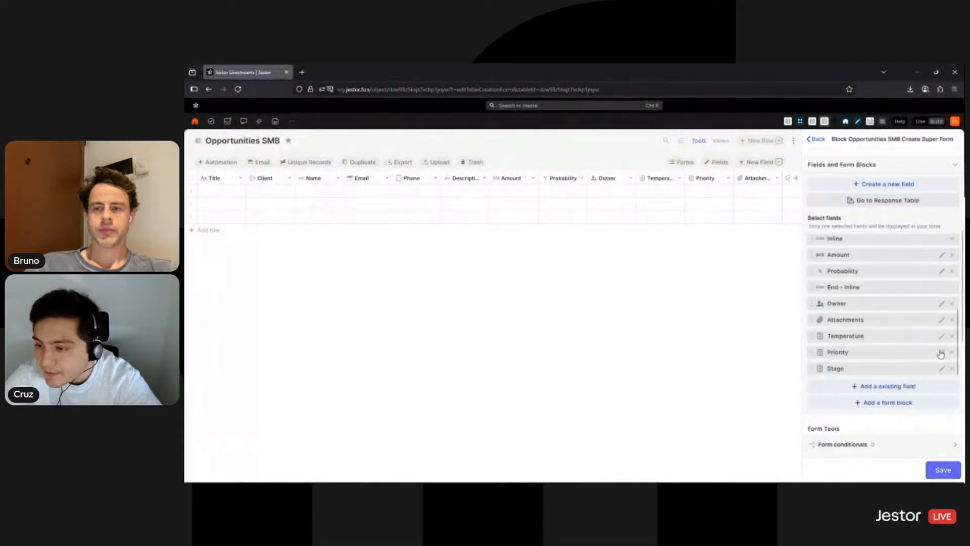
Set the Priority field's display style in the creation form to Radio vertical and save its properties.
click(885, 349)
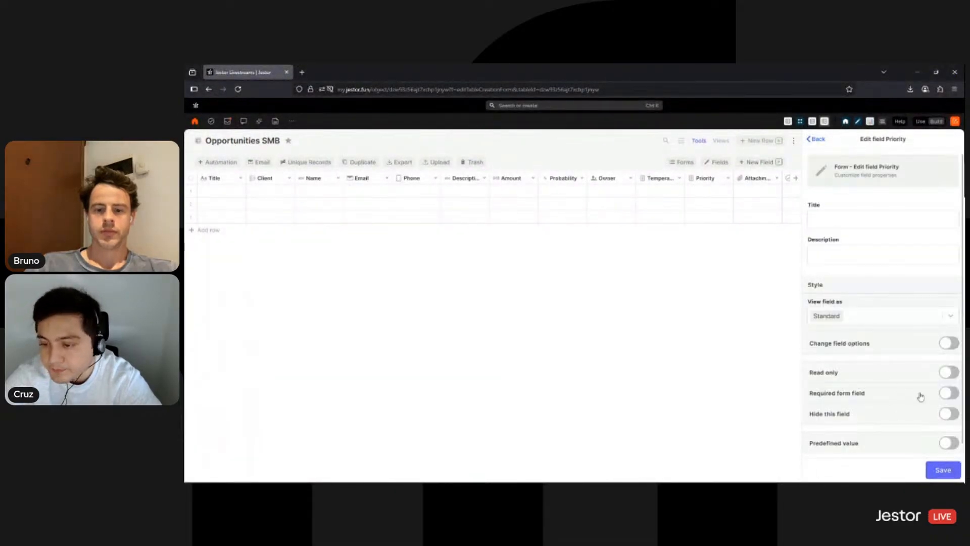
click(891, 318)
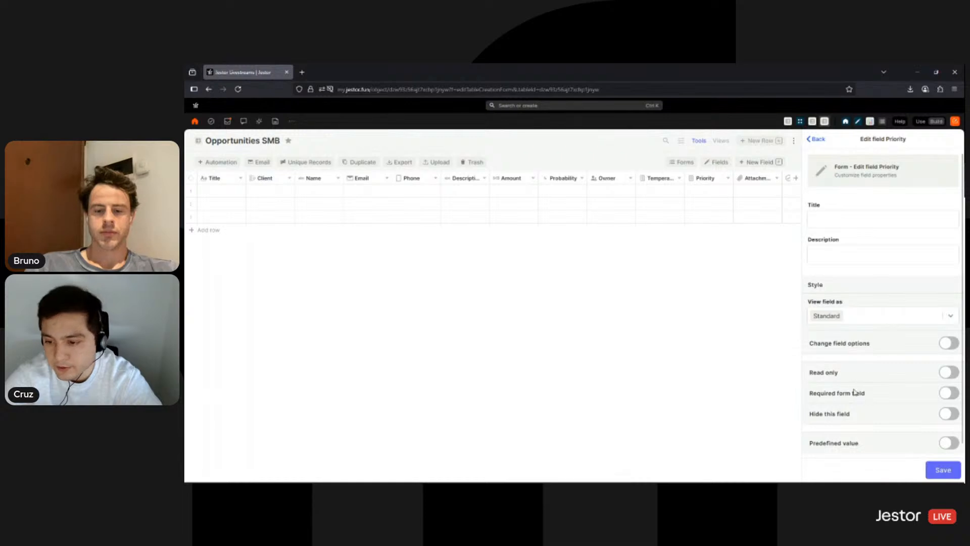
click(849, 391)
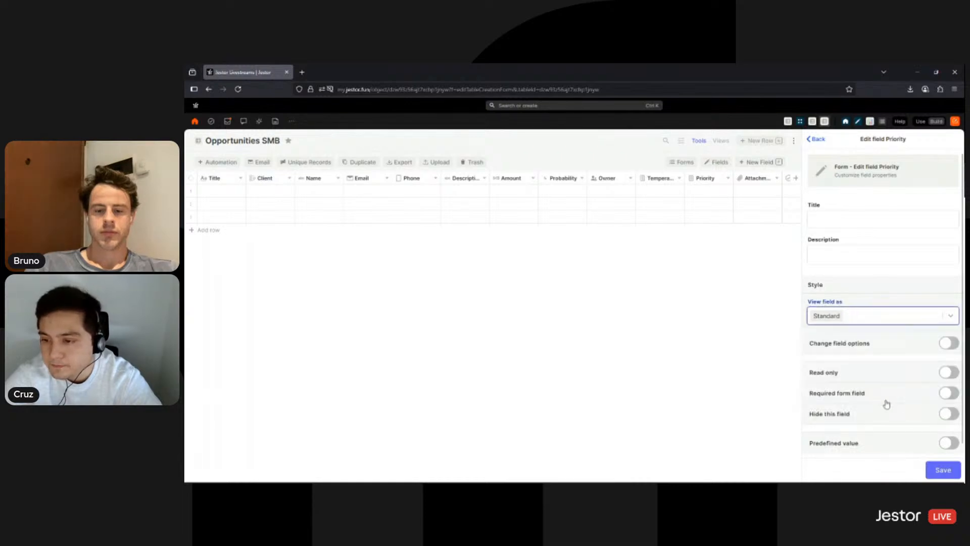
click(943, 470)
Add an Inline form block whose start and end markers enclose only the Temperature and Priority fields.
scroll(894, 320, down, 1)
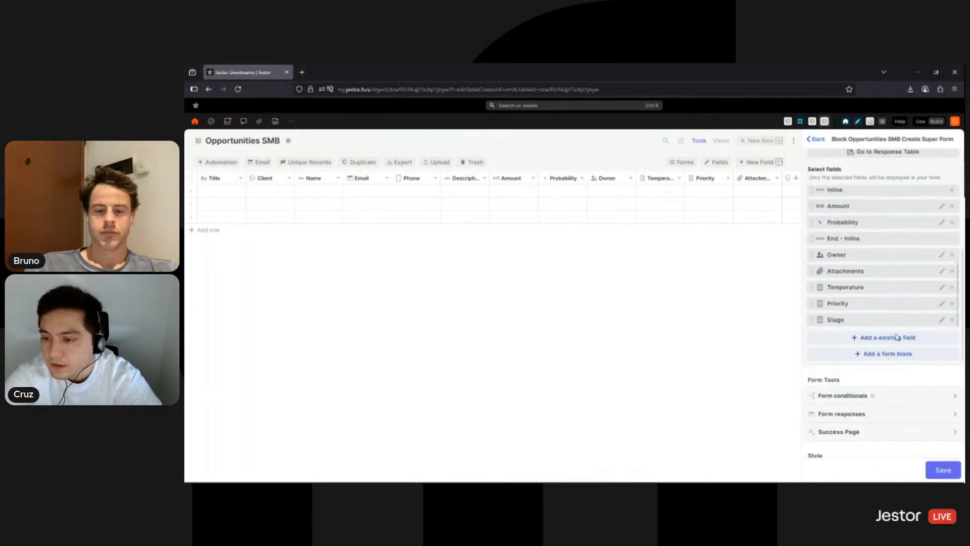
click(899, 353)
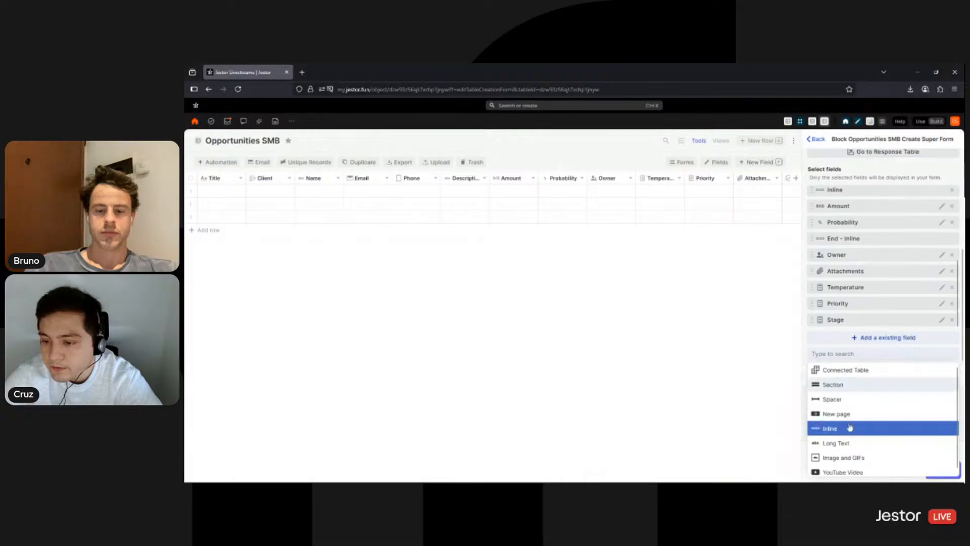
scroll(854, 305, down, 1)
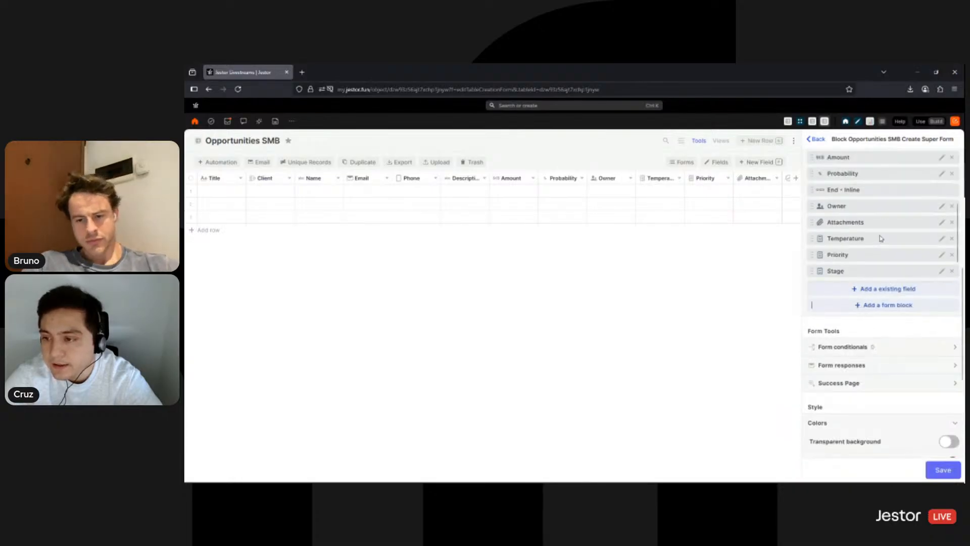
drag(876, 216, 873, 207)
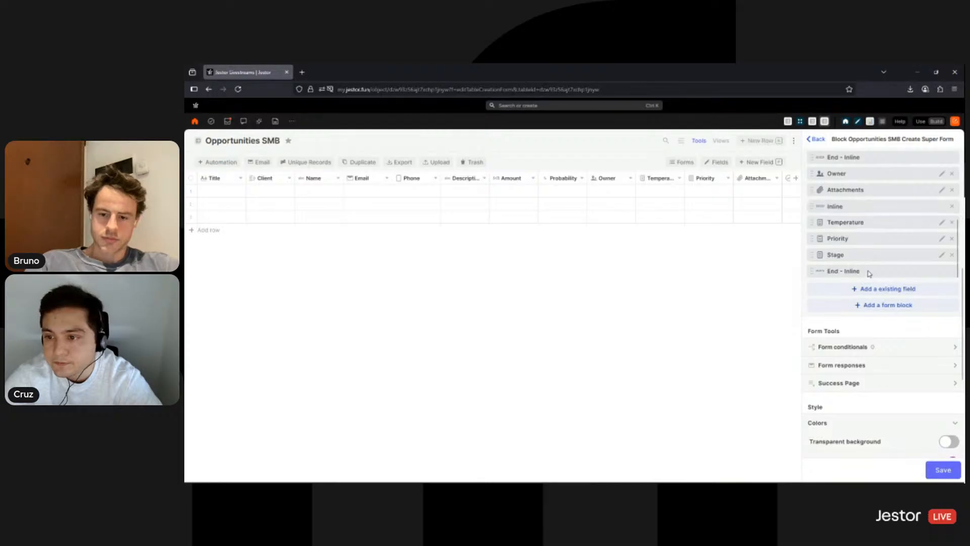
drag(869, 271, 869, 263)
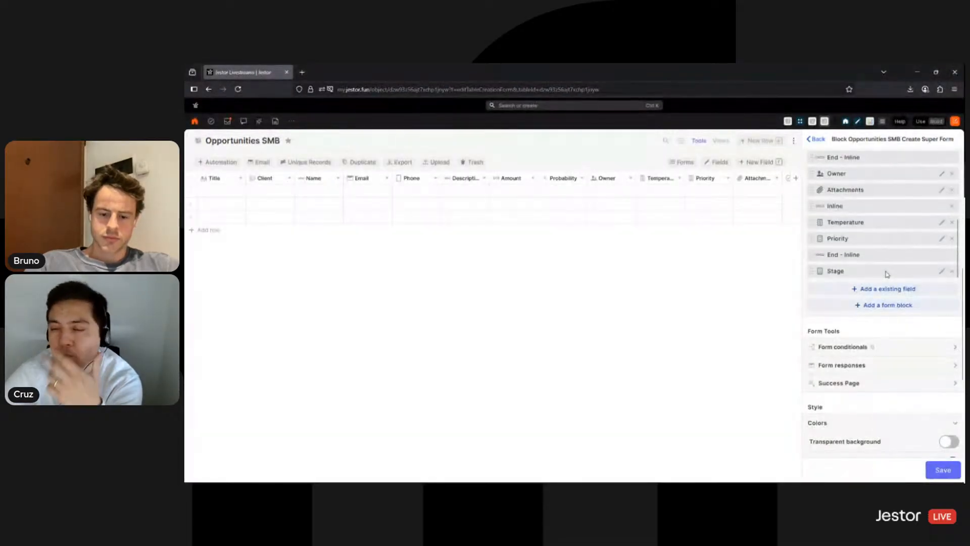
Display the Stage field as Button like with a predefined value of New, and save its properties.
click(942, 275)
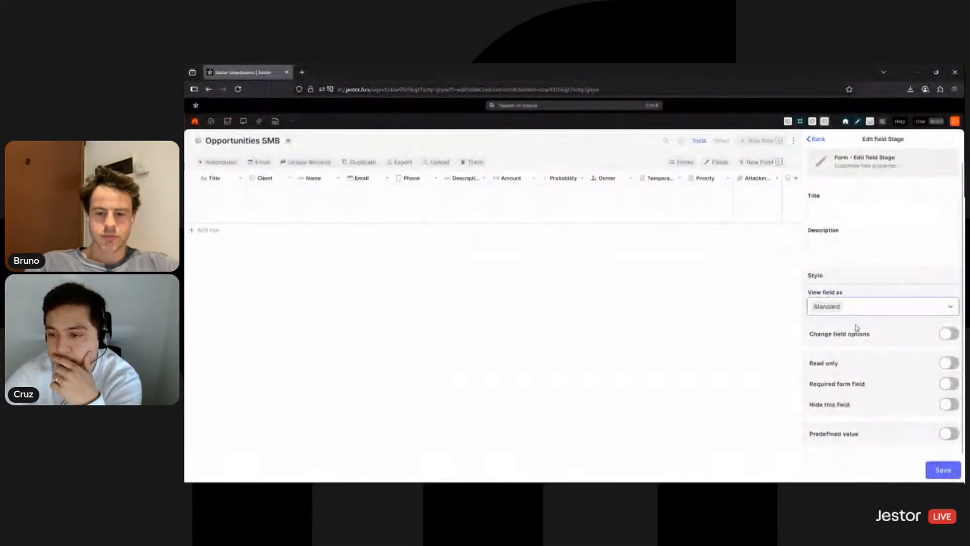
click(858, 308)
click(858, 399)
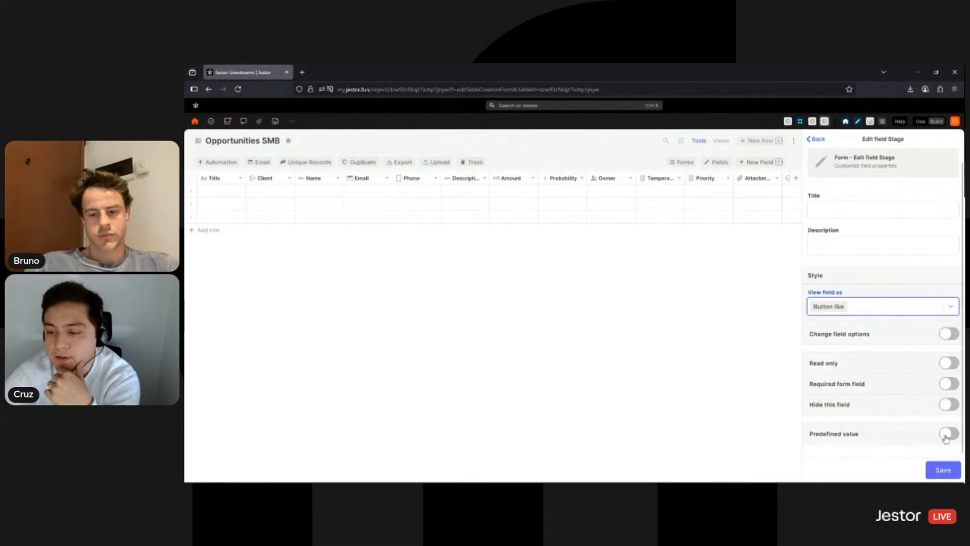
click(946, 436)
scroll(859, 441, down, 1)
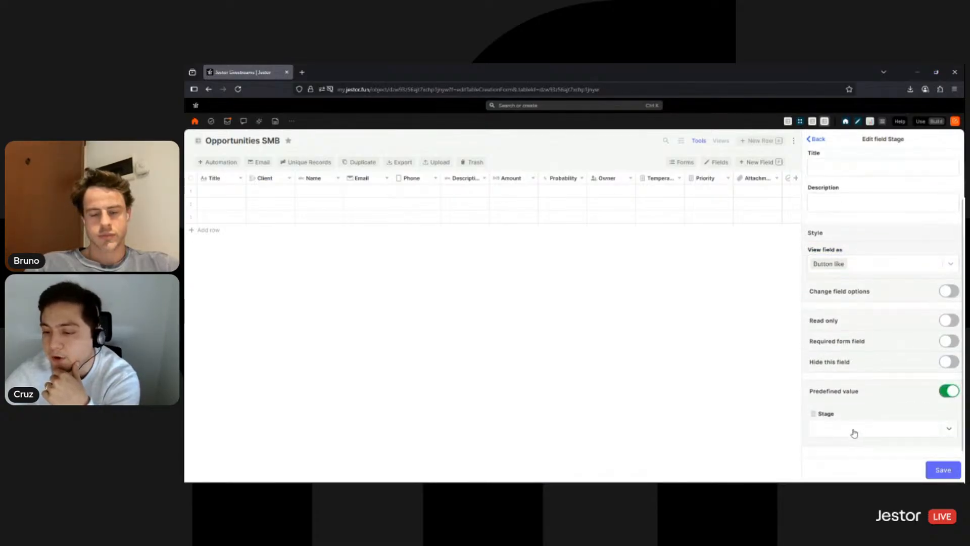
click(854, 432)
click(835, 353)
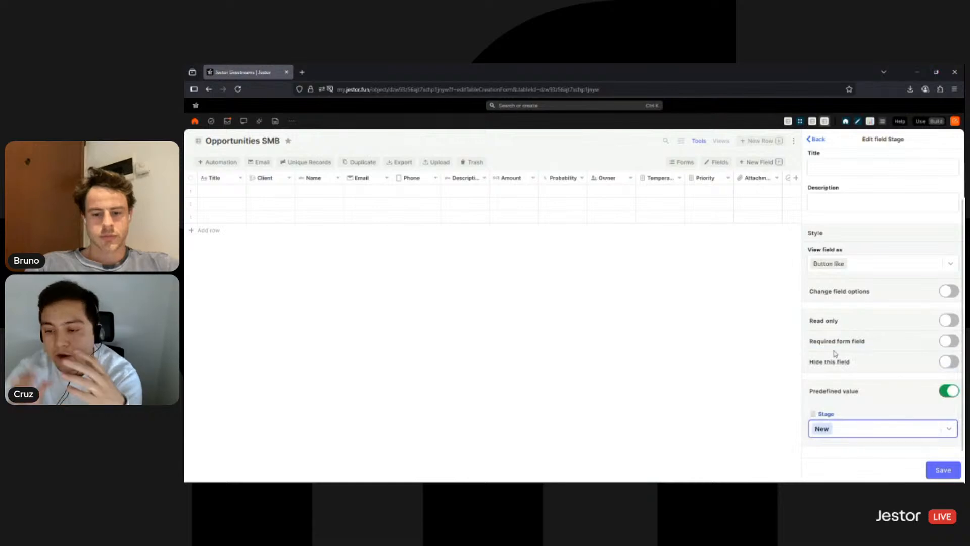
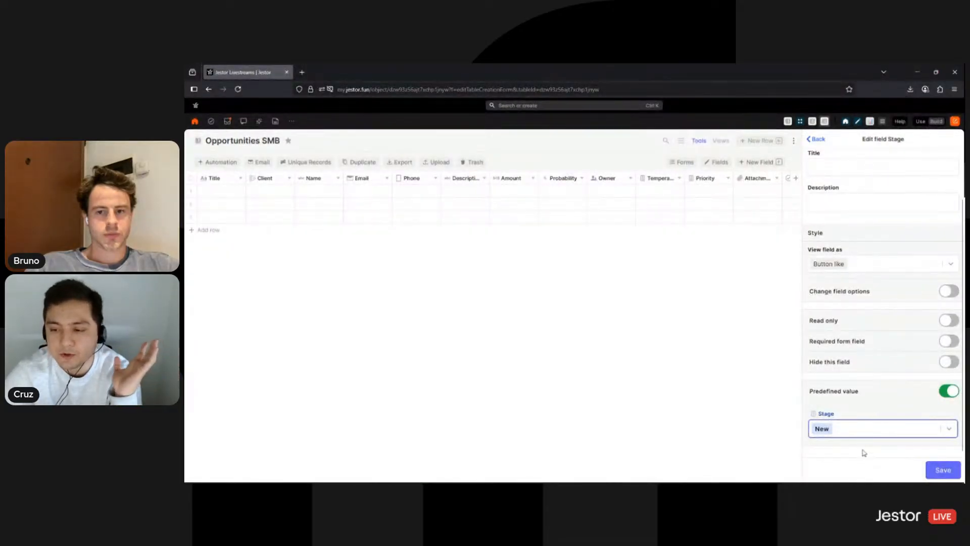
click(943, 471)
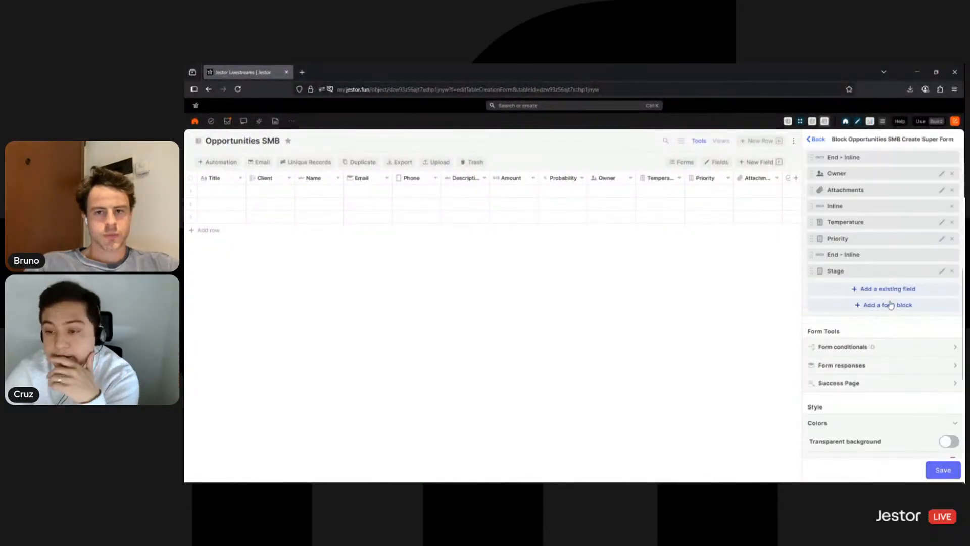
Save the customized record creation form of the Opportunities SMB table.
scroll(897, 327, down, 1)
click(943, 470)
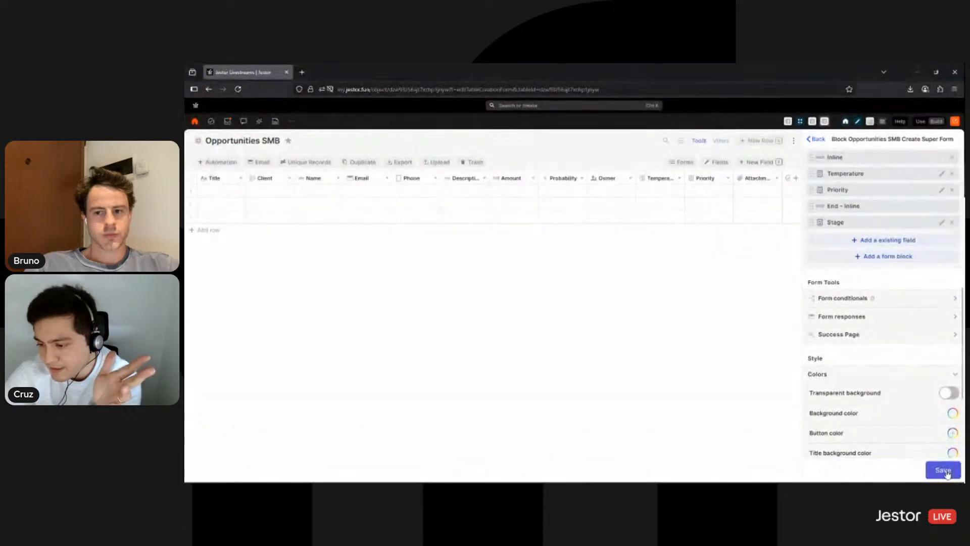
click(944, 470)
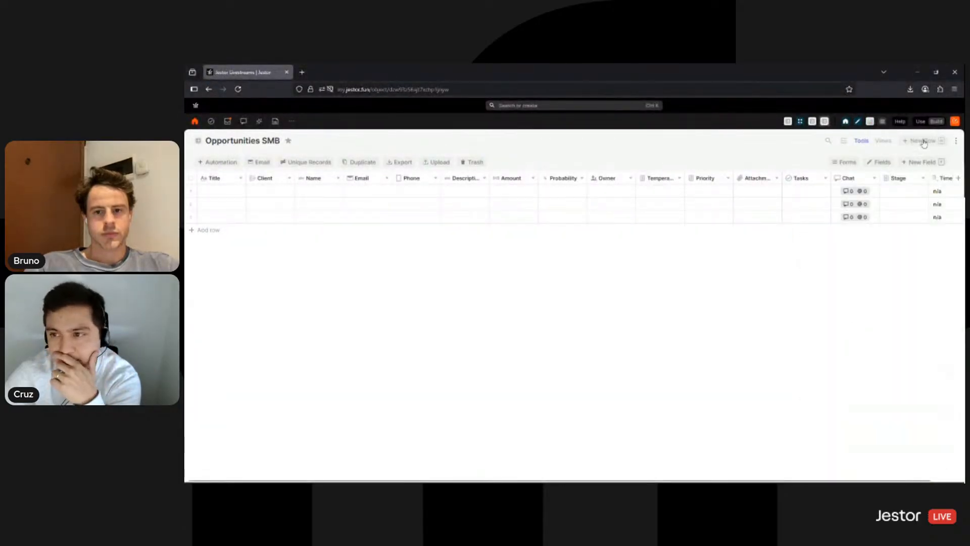
Open a new record to review the saved creation form's layout down to the Stage field, then close it.
click(922, 141)
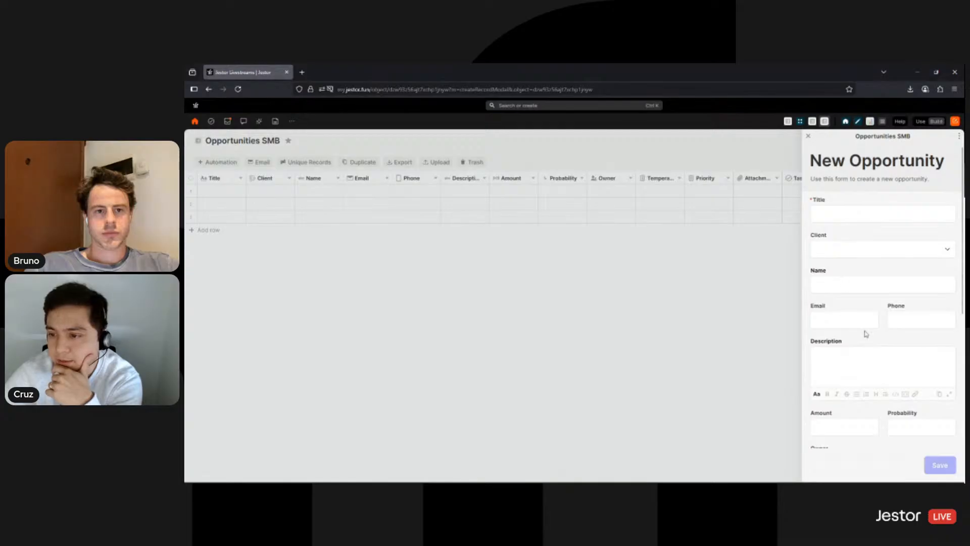
scroll(862, 318, down, 4)
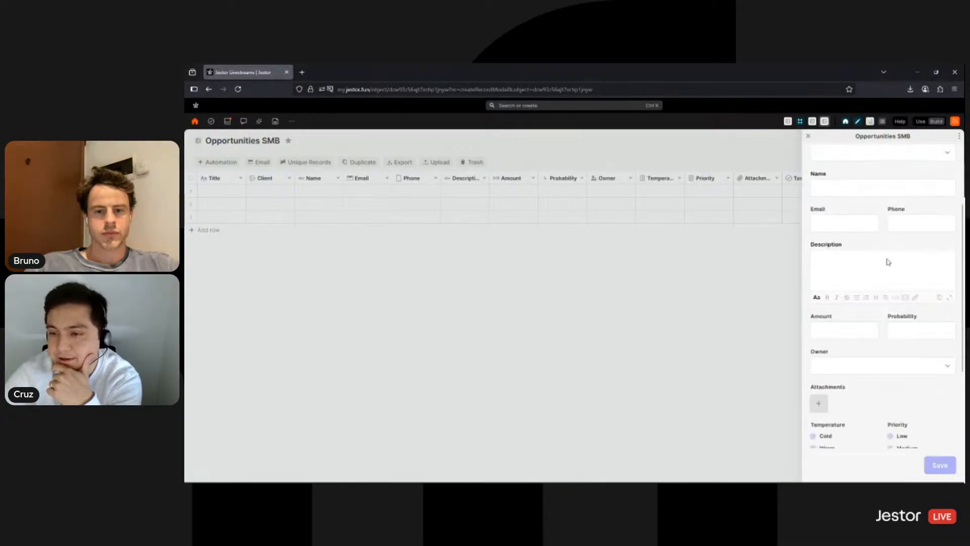
scroll(909, 242, down, 1)
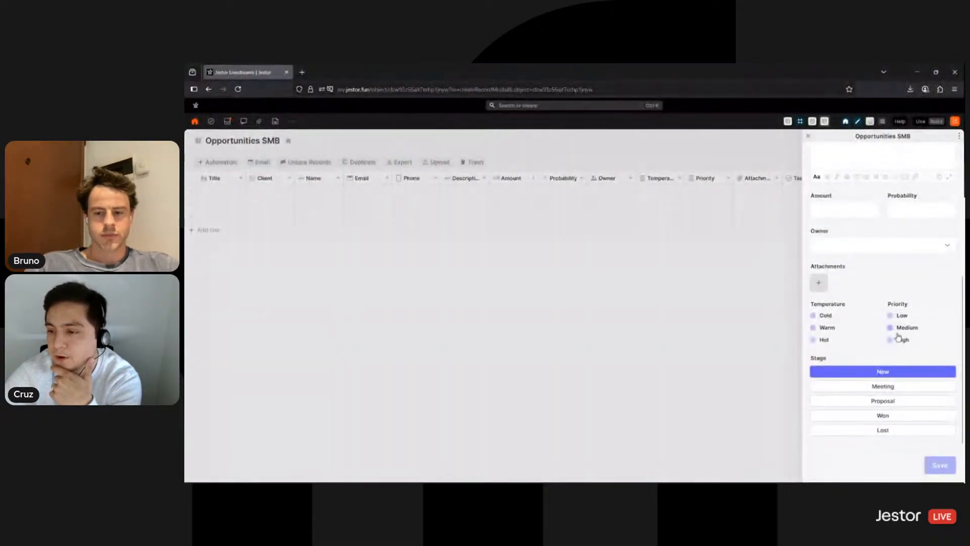
click(808, 136)
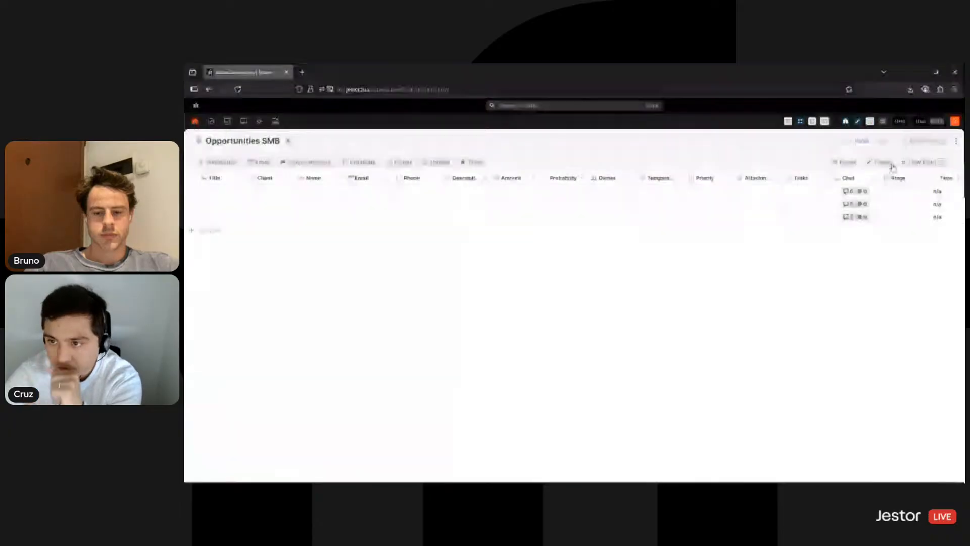
Open a new Opportunities SMB record, pick an existing client in the Client field, and leave the form without saving.
click(846, 162)
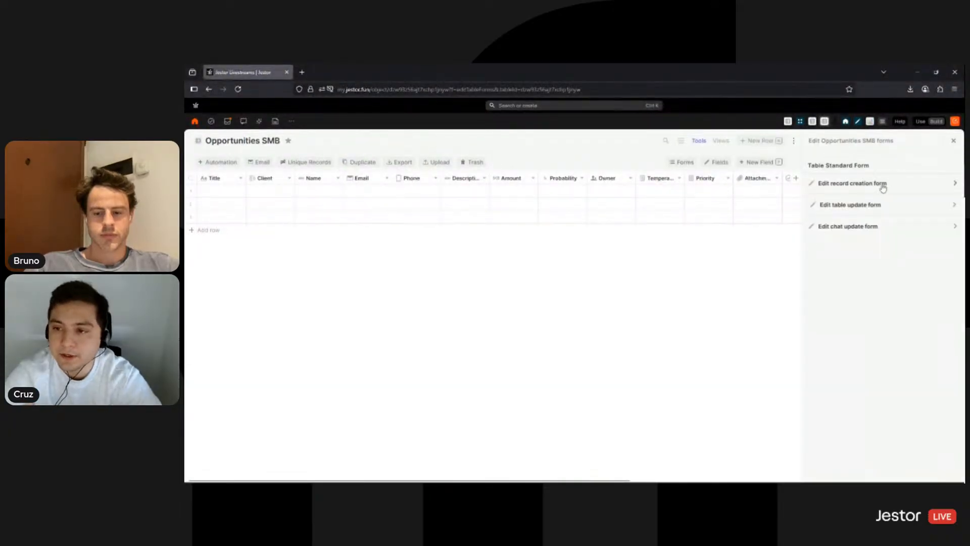
click(768, 141)
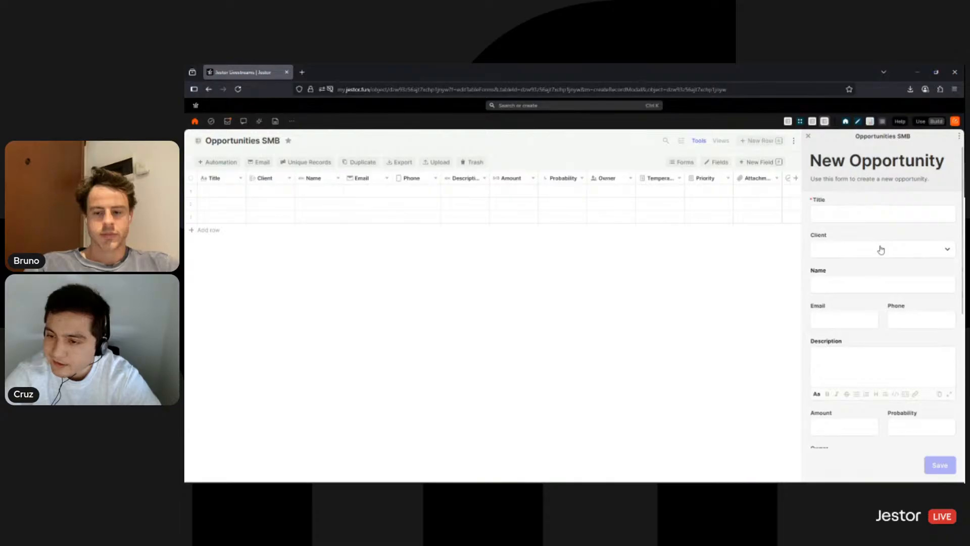
click(880, 250)
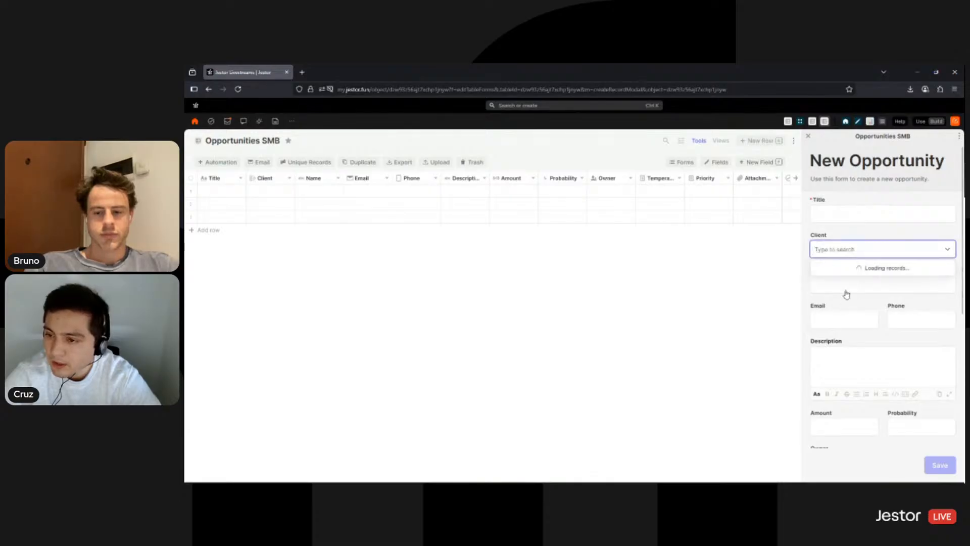
click(868, 234)
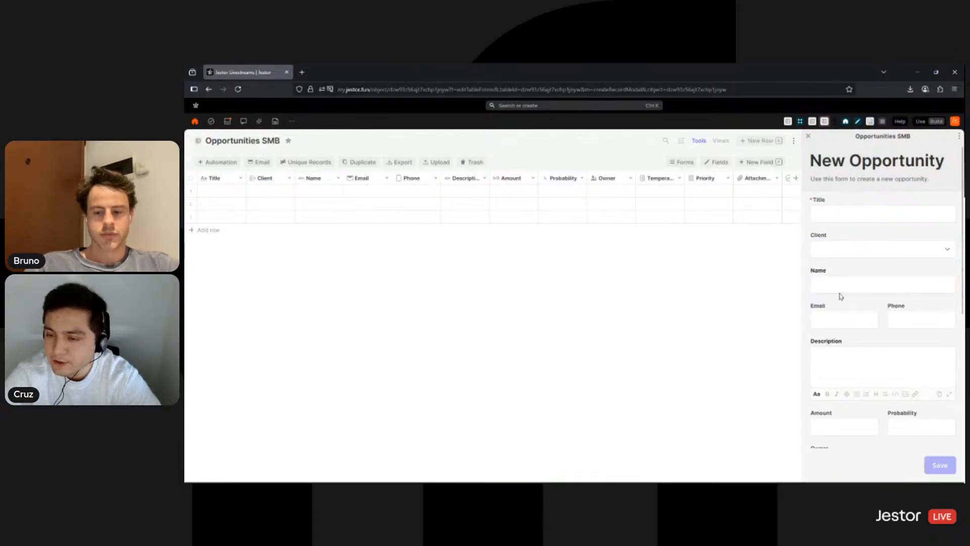
click(866, 253)
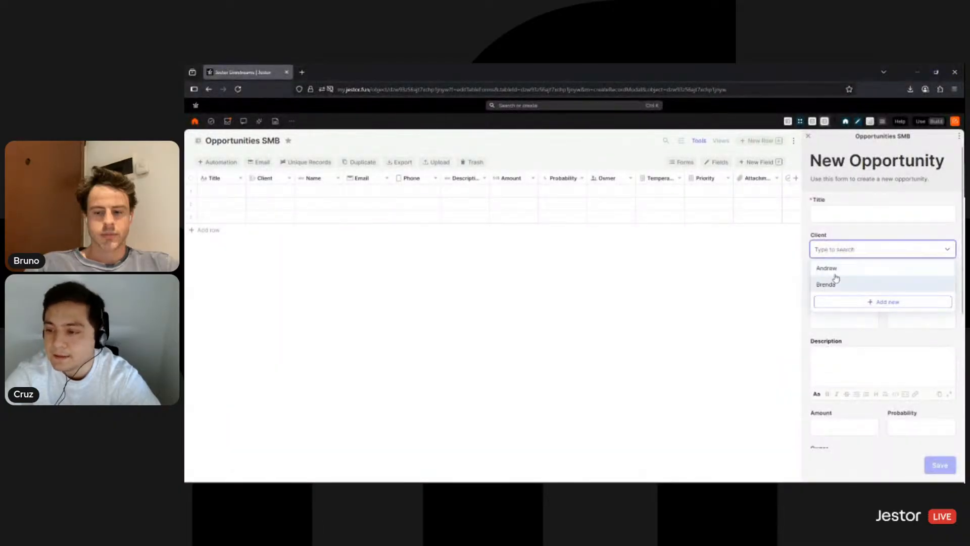
click(835, 269)
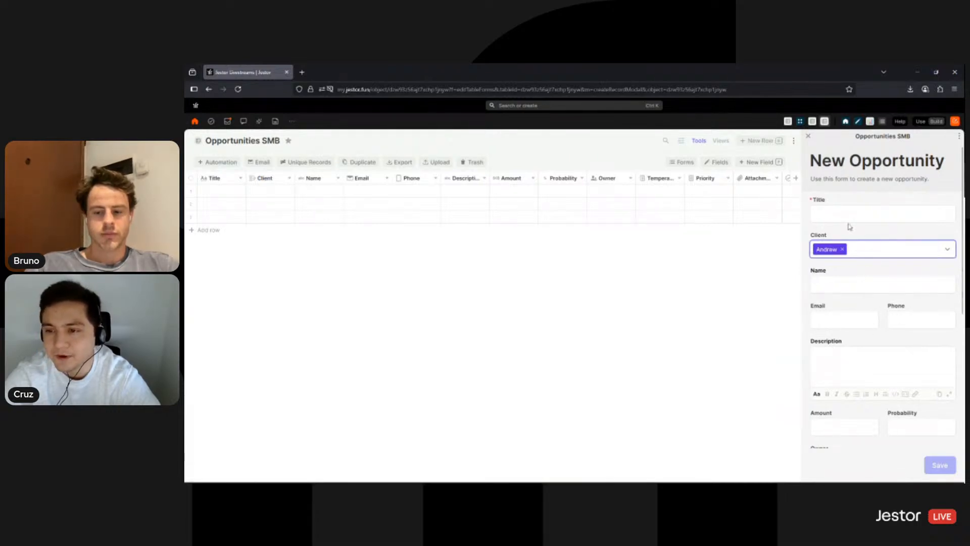
click(809, 140)
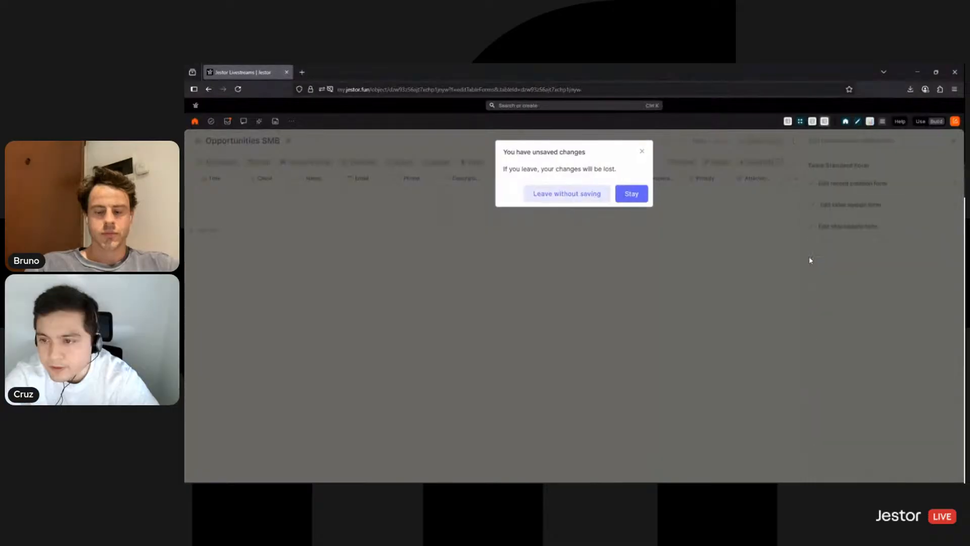
click(810, 260)
Add a first condition to the form conditionals of the custom record creation form.
click(855, 185)
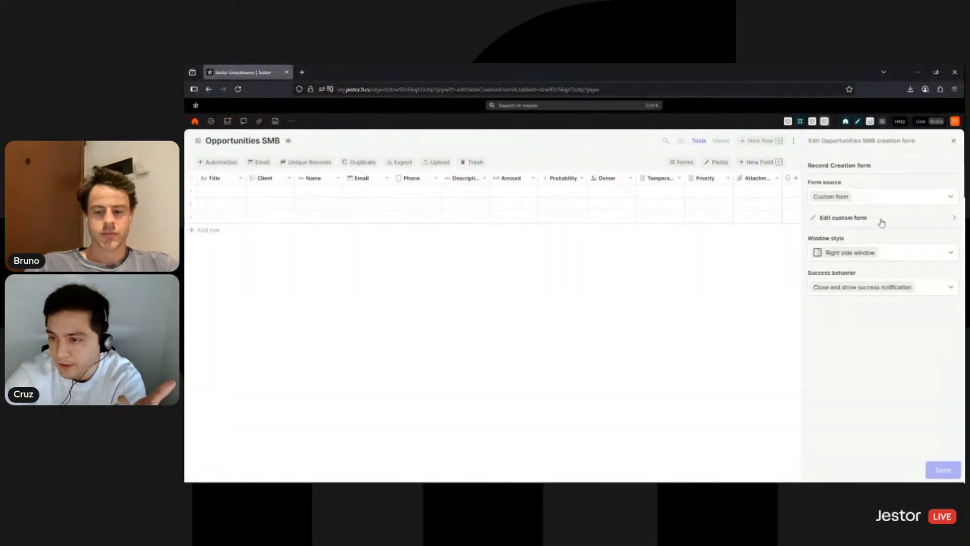
click(881, 223)
scroll(893, 276, down, 5)
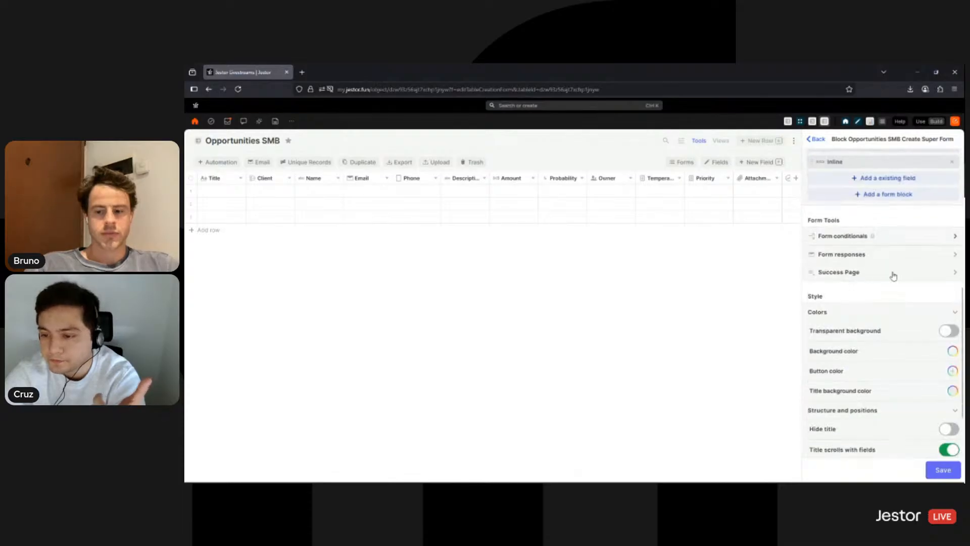
click(892, 238)
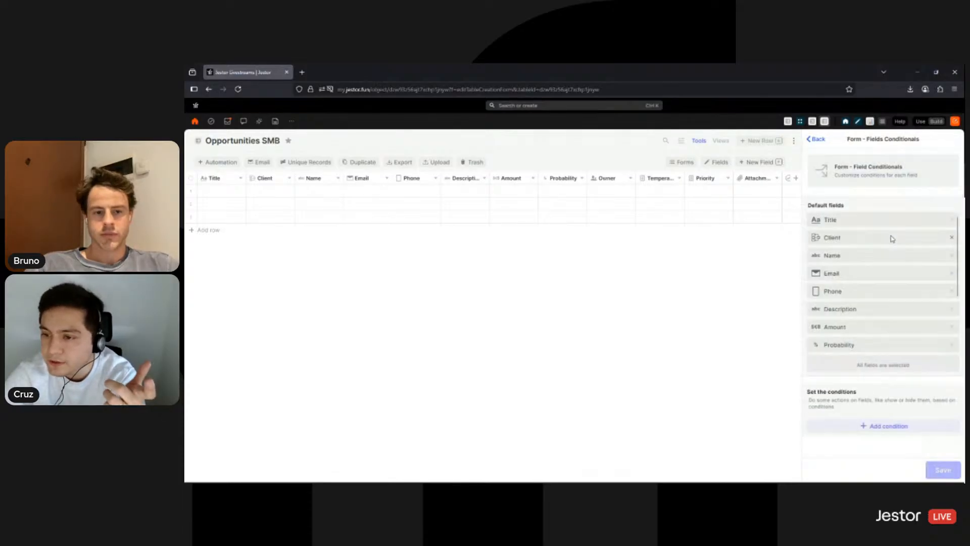
scroll(897, 374, down, 2)
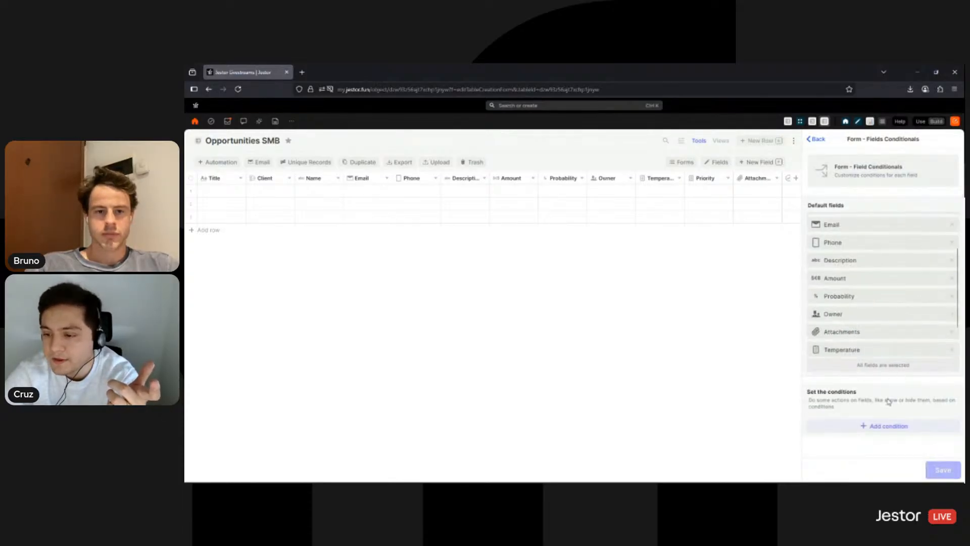
click(888, 426)
scroll(869, 351, down, 4)
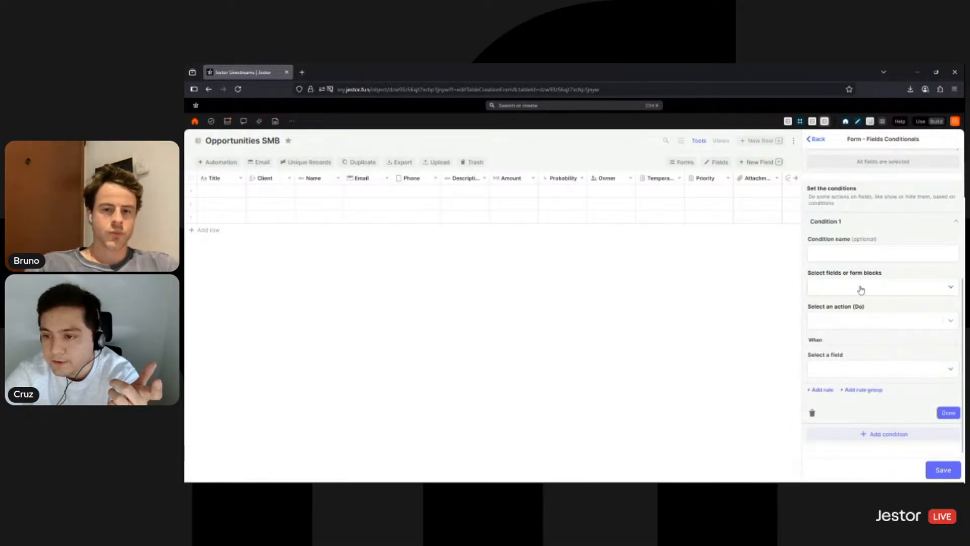
Apply the condition to the Name, Email and Phone fields and name it Hide New Lead Info.
click(861, 290)
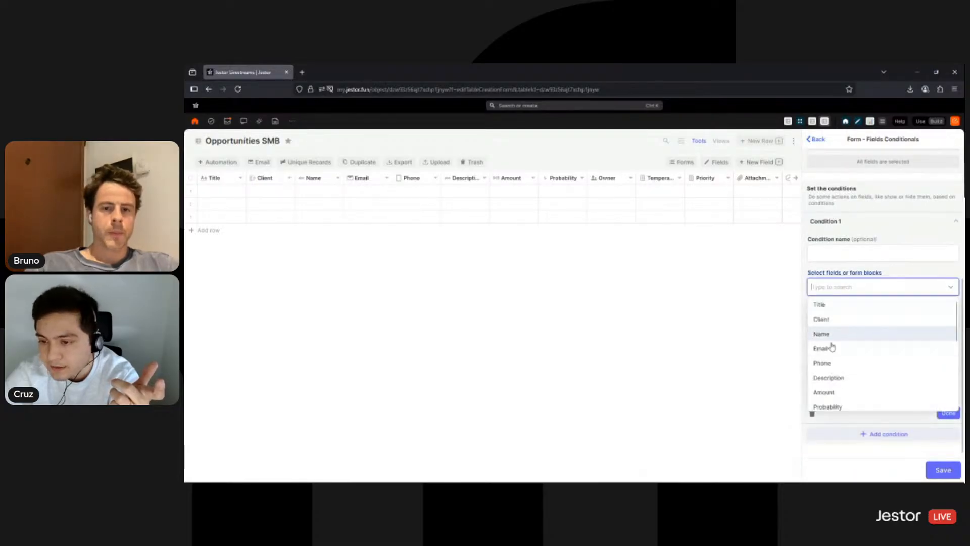
click(829, 336)
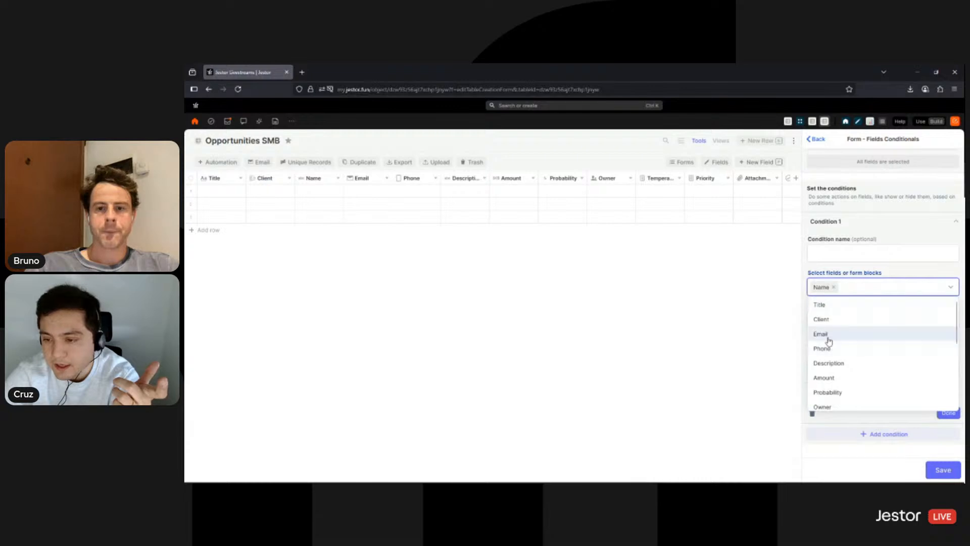
click(829, 338)
click(826, 334)
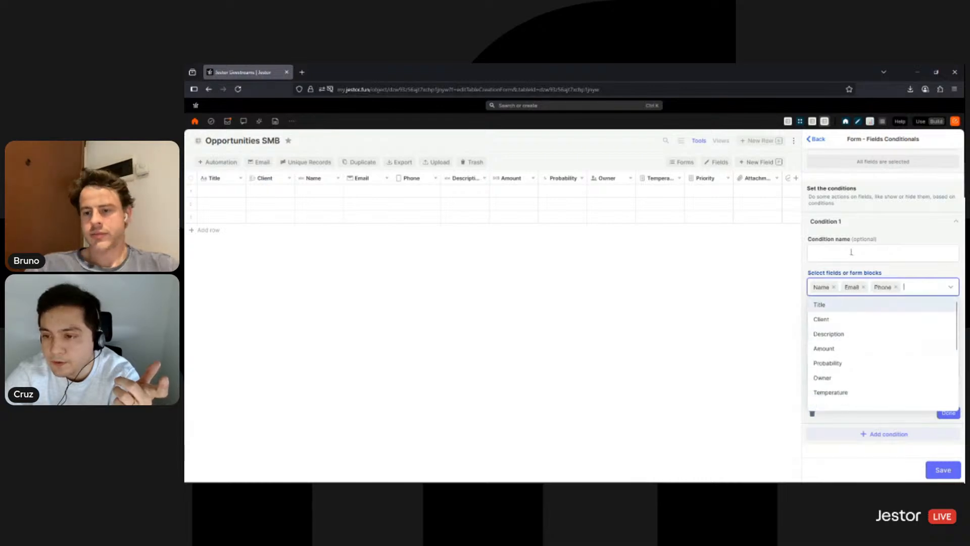
click(852, 252)
text(Hi)
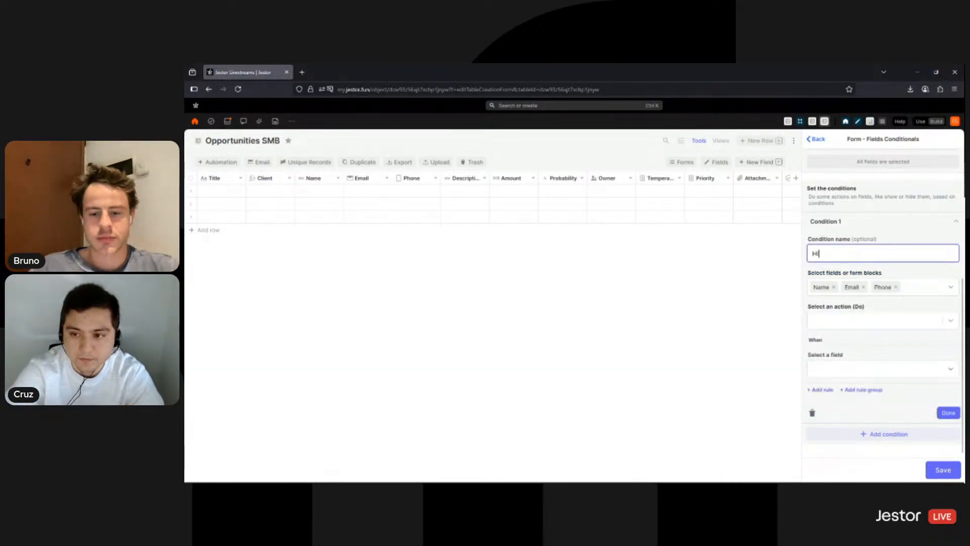
text(de New Lead Info)
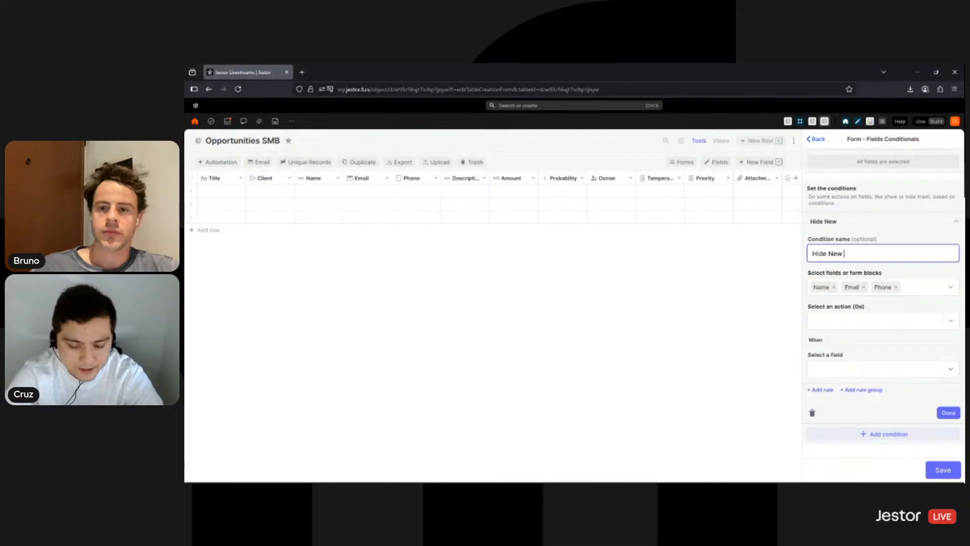
Set the Hide New Lead Info condition to hide its fields when Client is not empty, and finish it.
click(853, 324)
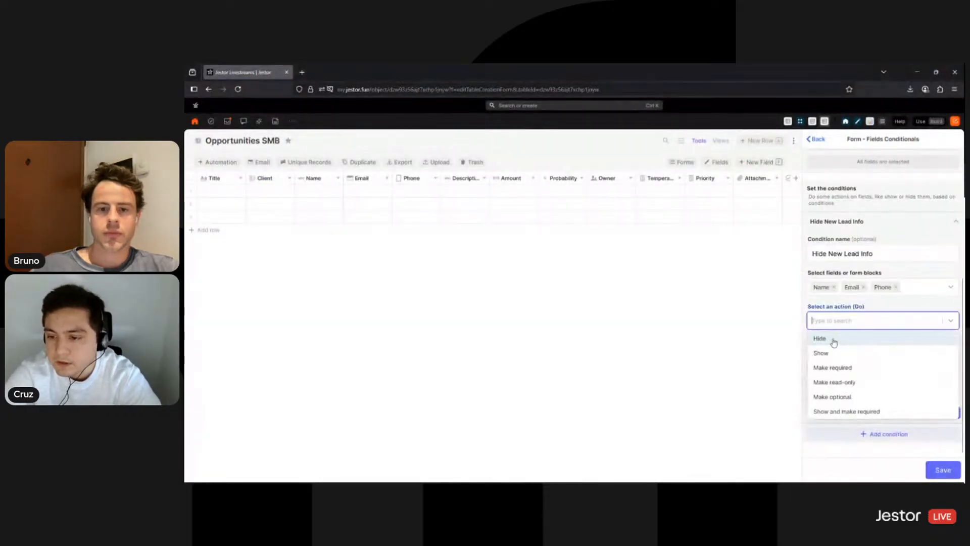
click(843, 340)
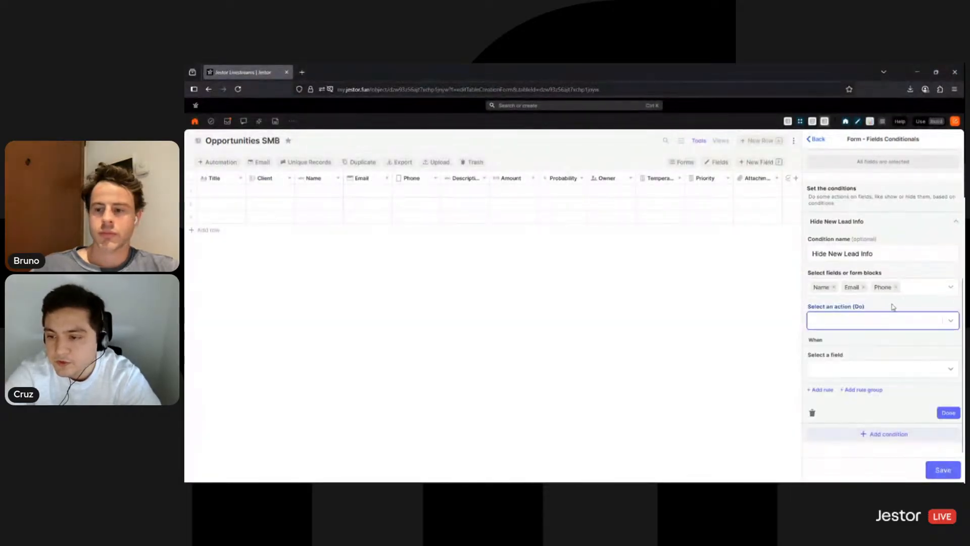
click(852, 372)
scroll(835, 284, down, 1)
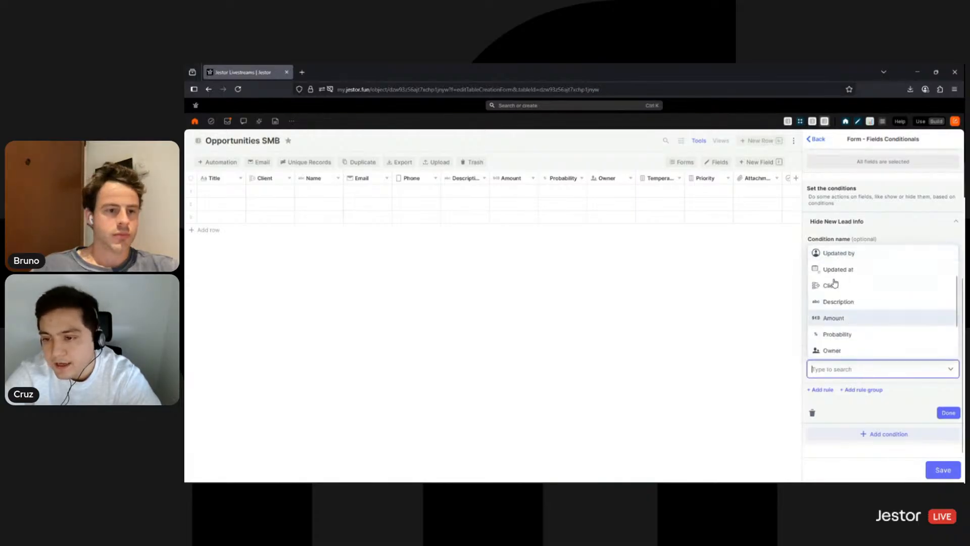
click(833, 285)
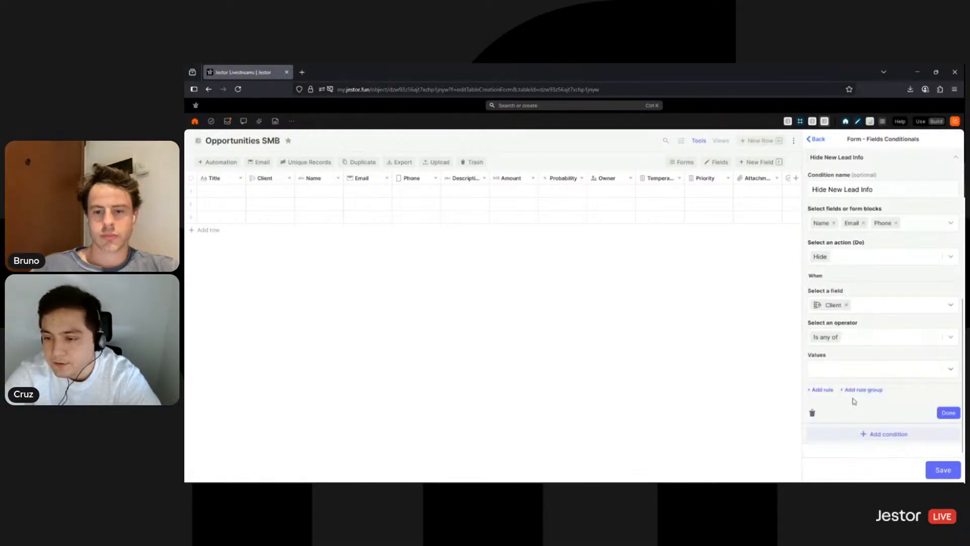
click(874, 337)
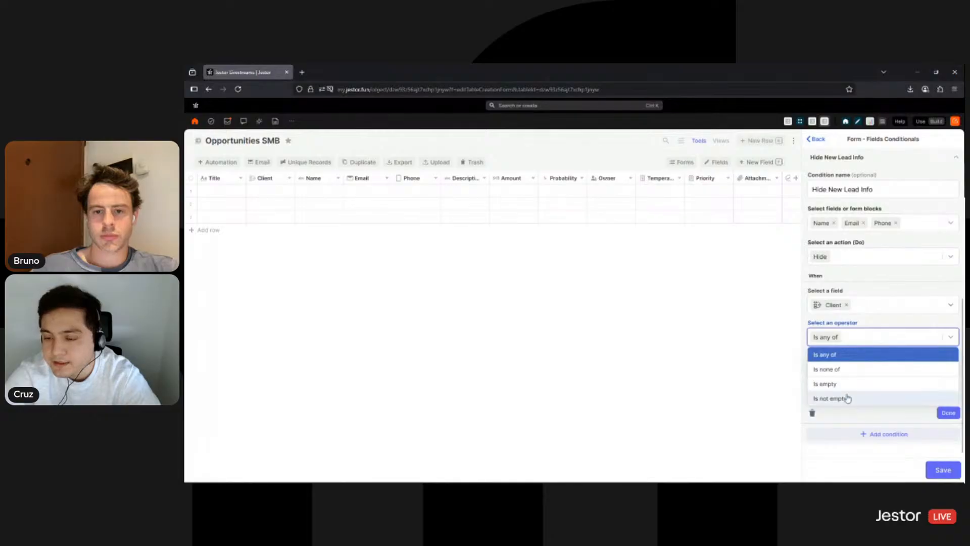
click(848, 399)
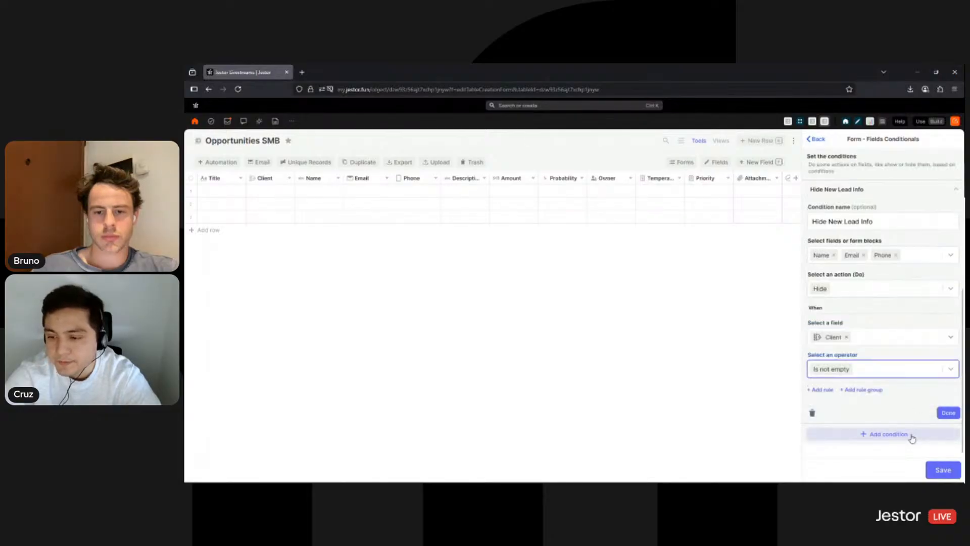
click(946, 413)
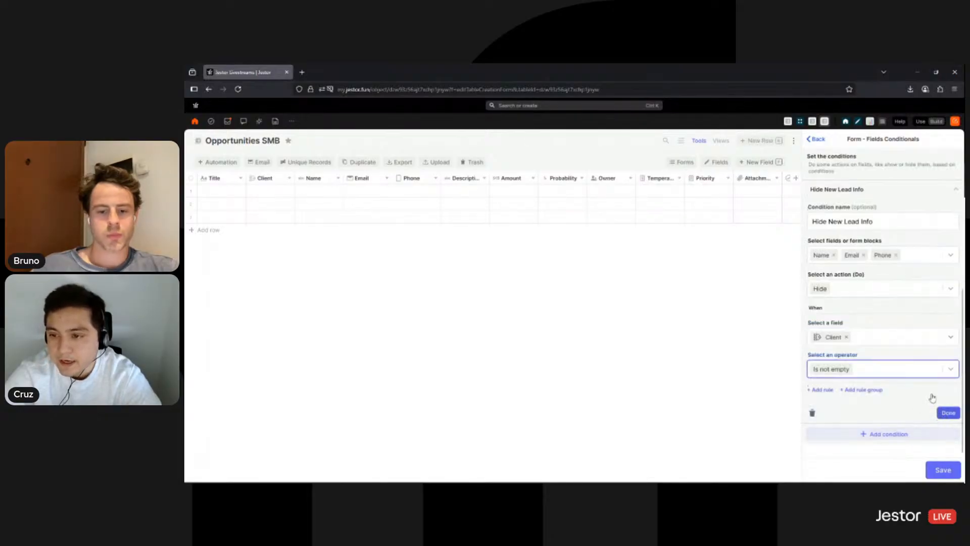
Add a second condition named Hide Client that hides the Client field.
click(857, 435)
scroll(866, 286, down, 4)
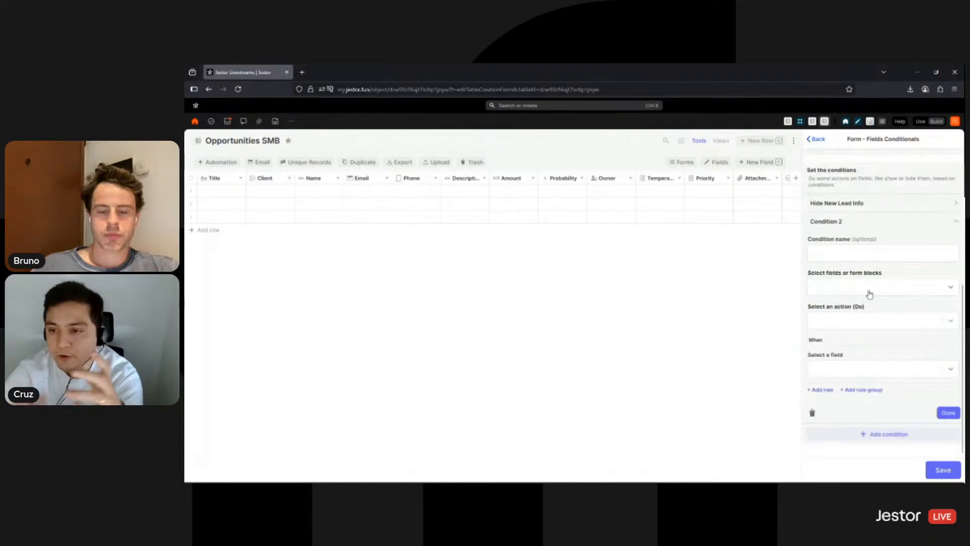
click(866, 248)
text(Hide Client)
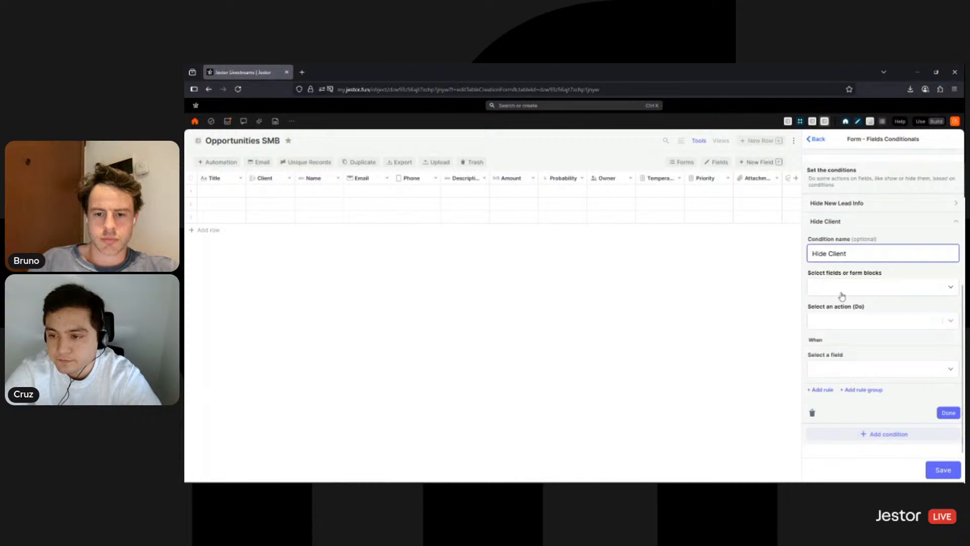
click(842, 292)
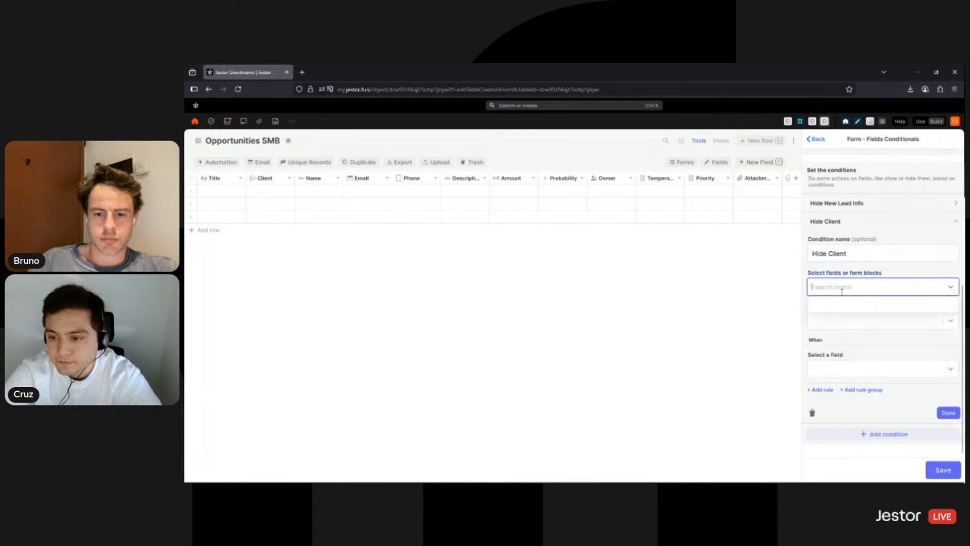
click(834, 324)
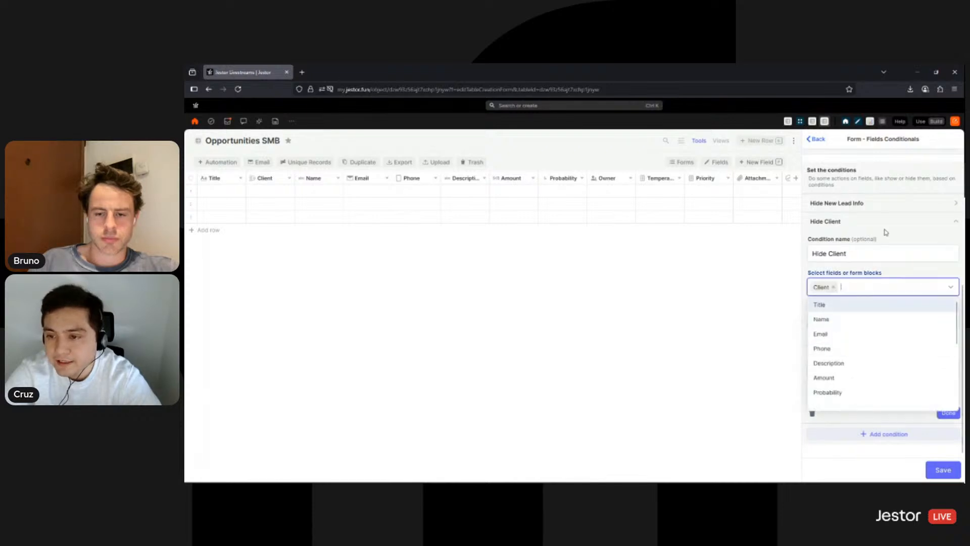
click(875, 327)
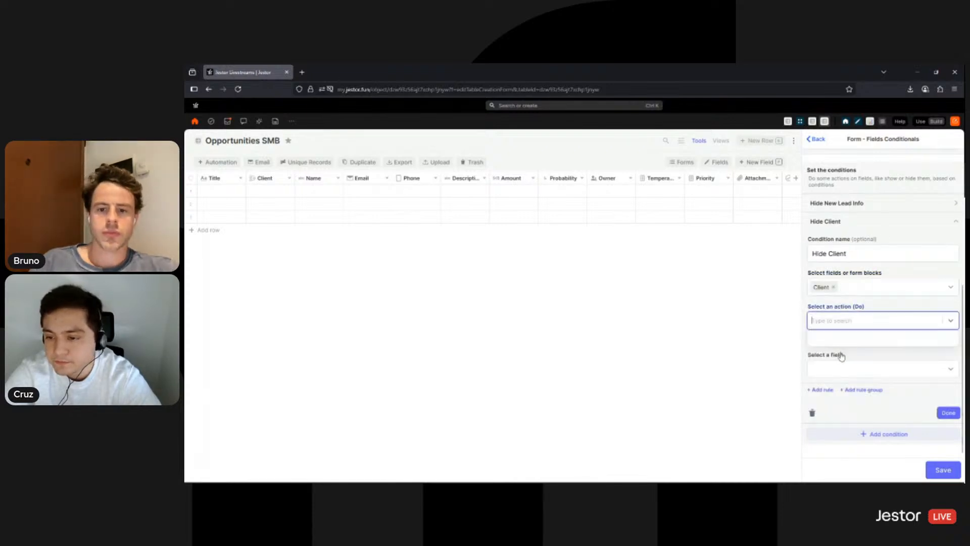
click(841, 340)
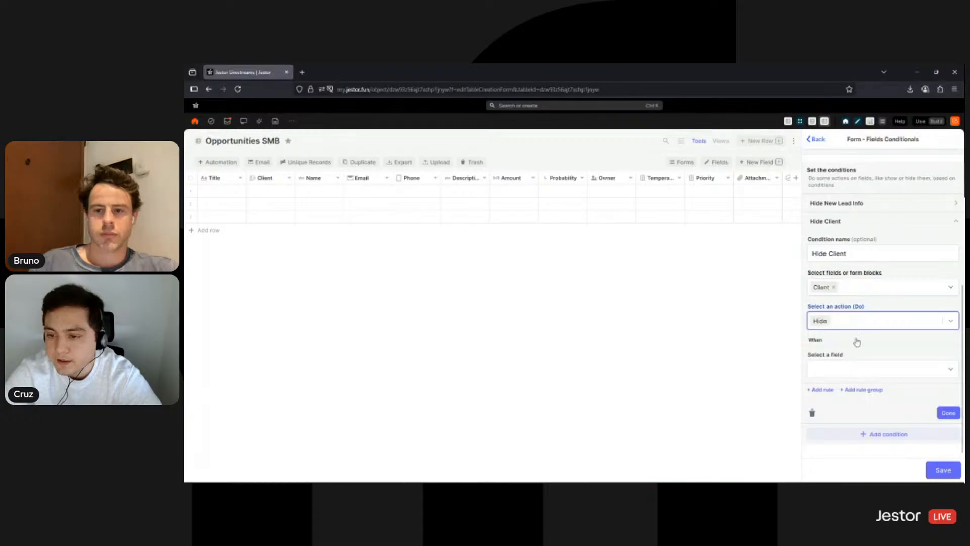
Make the Hide Client condition apply when Name is not empty, and save the conditionals and the custom form.
click(864, 367)
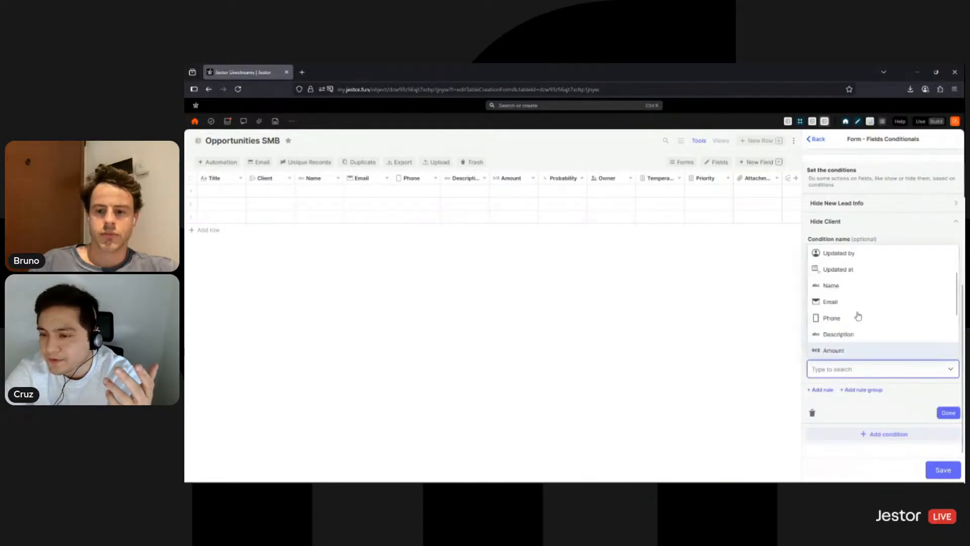
click(850, 291)
scroll(876, 366, down, 2)
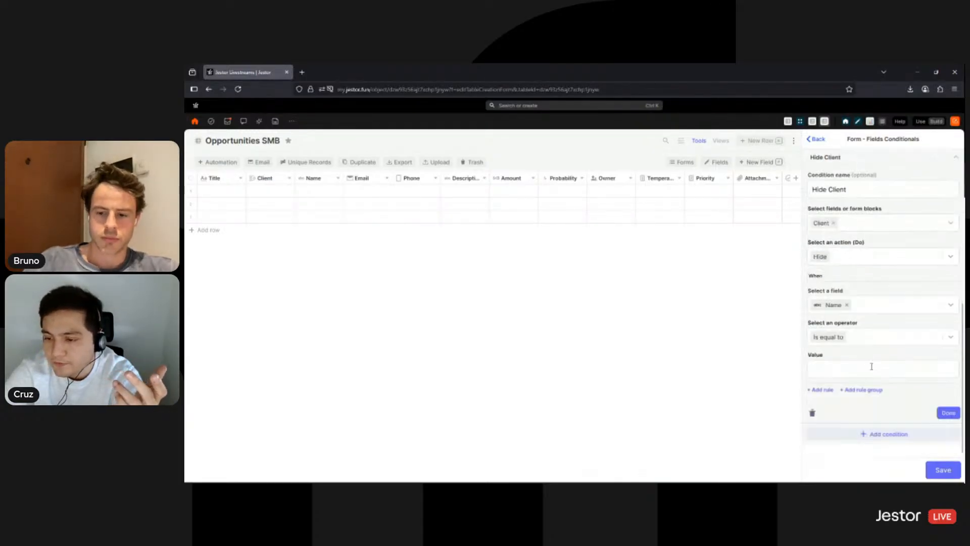
click(878, 341)
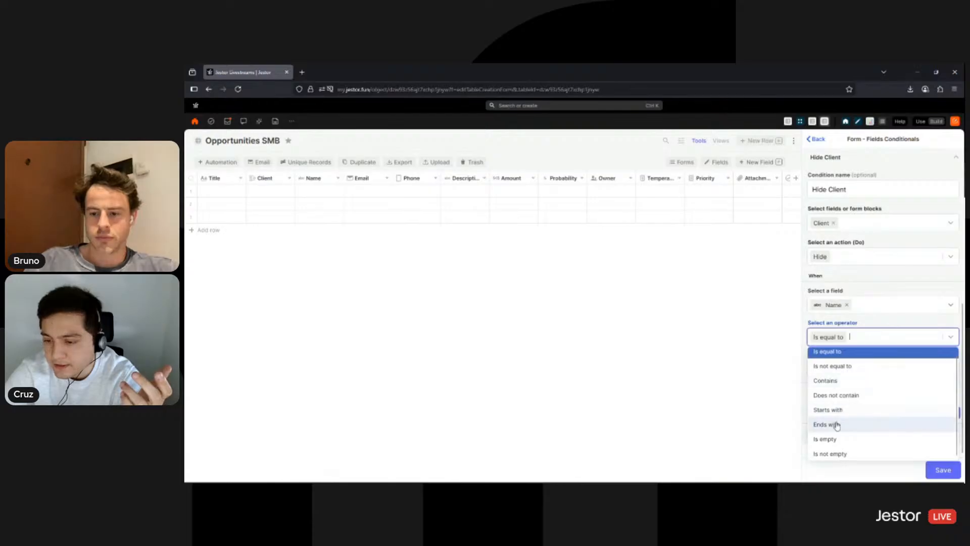
click(834, 453)
click(943, 410)
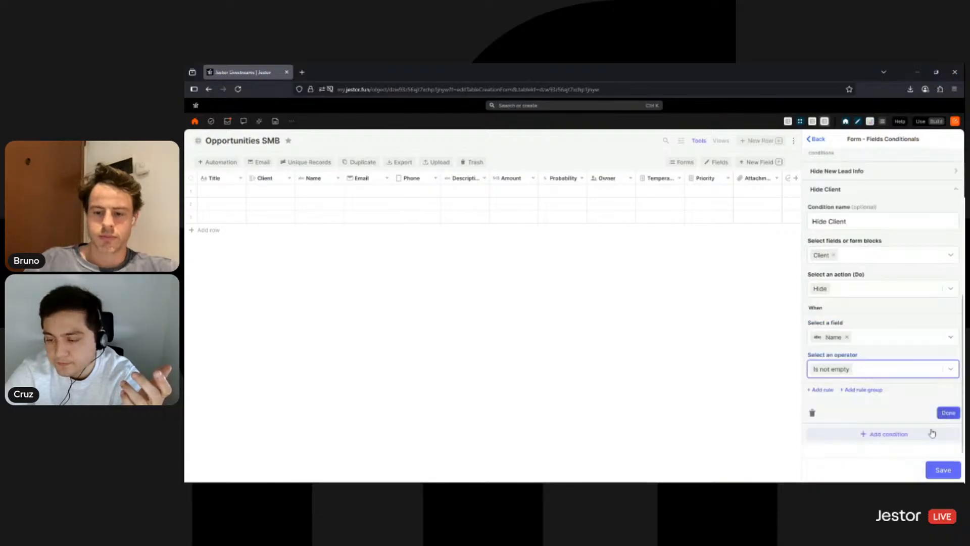
click(941, 471)
click(939, 471)
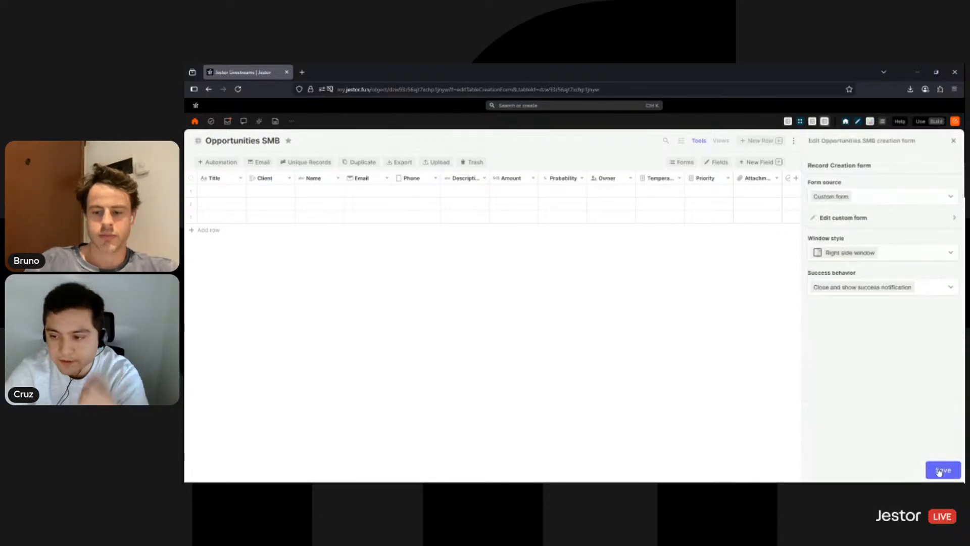
Save the creation form settings and test the Client condition on a new record by choosing a client and clearing it.
click(940, 470)
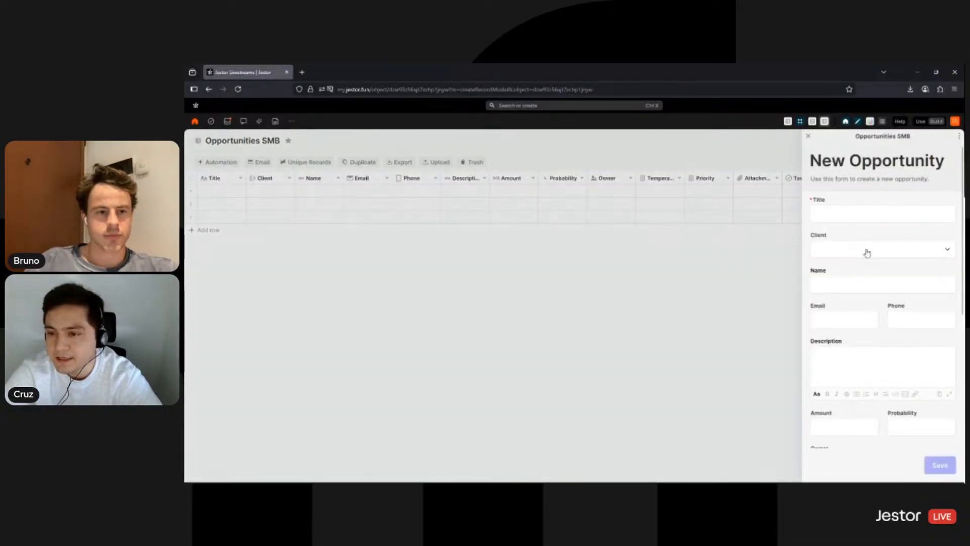
click(845, 251)
click(842, 270)
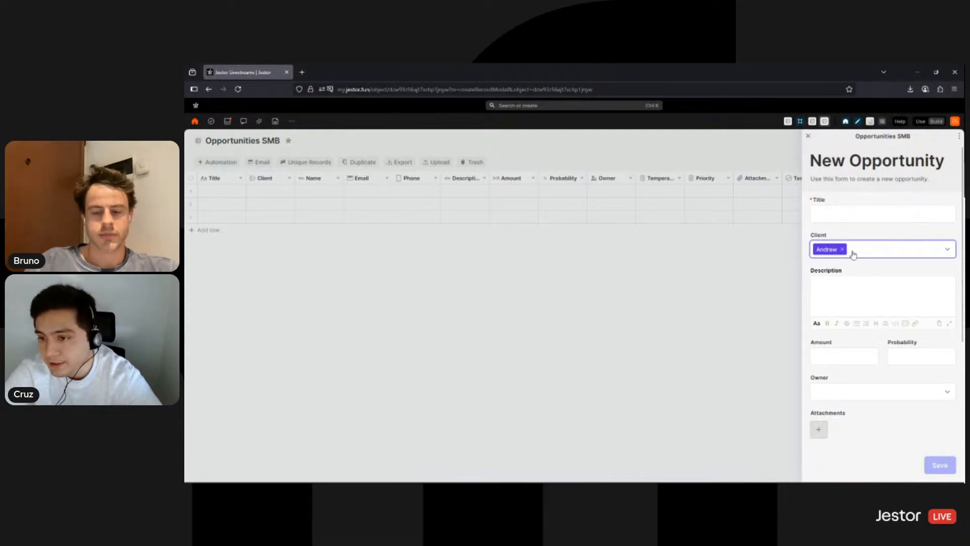
click(843, 249)
Test the Name condition by entering a name in the new record, clear it, and close the form without saving.
click(849, 284)
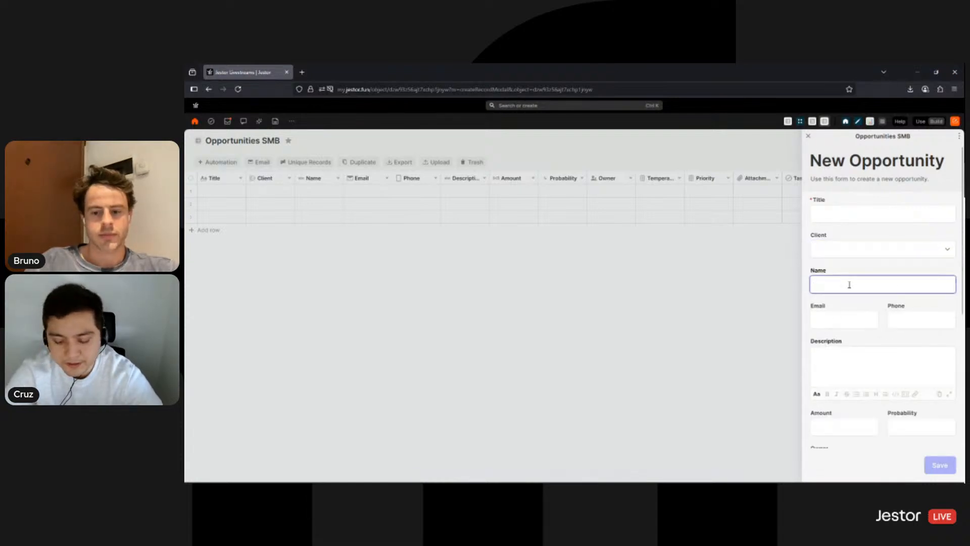
text(Dave)
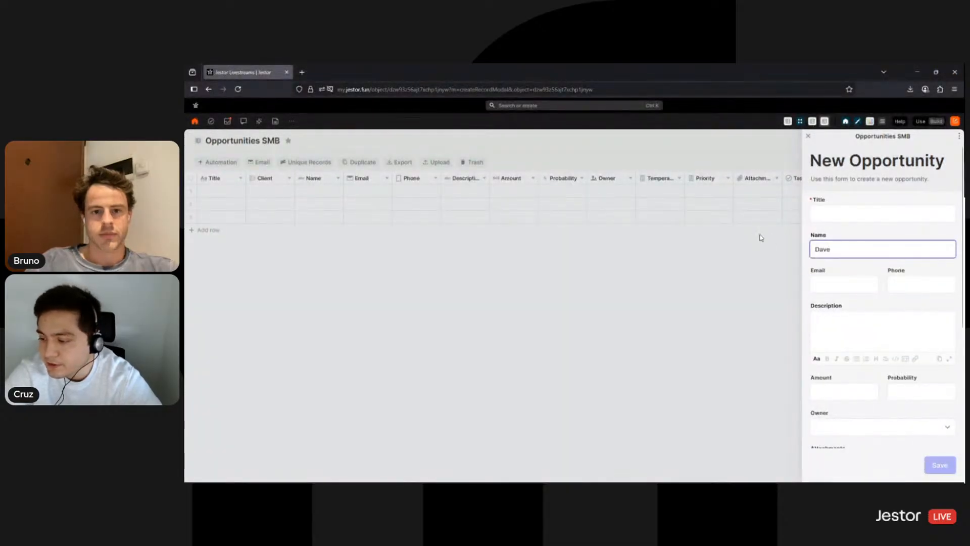
double_click(834, 249)
key(BackSpace)
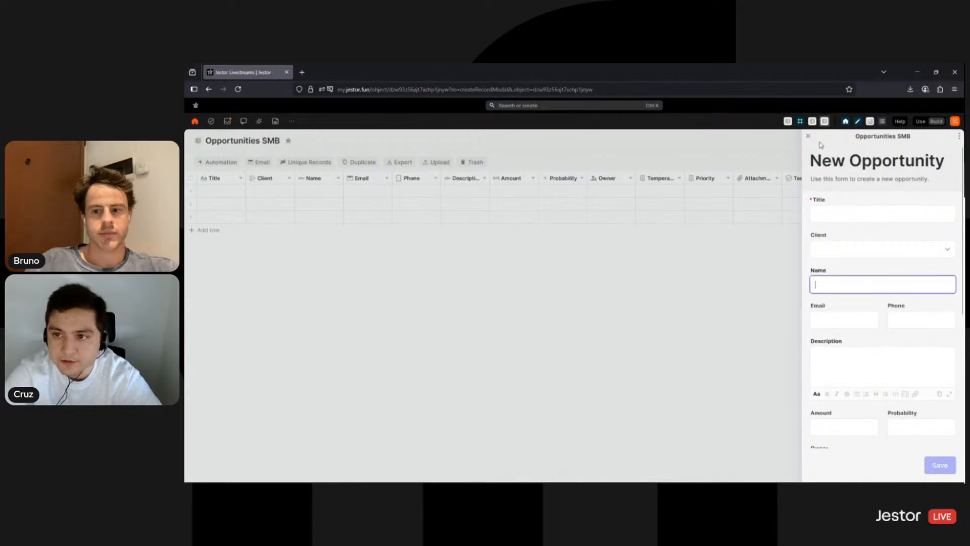
click(809, 137)
click(570, 199)
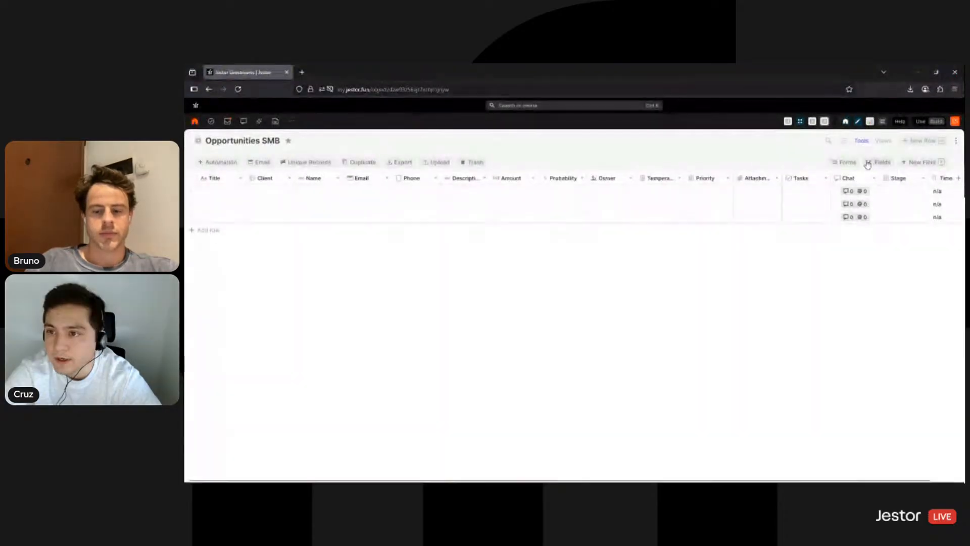
Open the record creation form's custom form for editing and check its form response options.
click(845, 162)
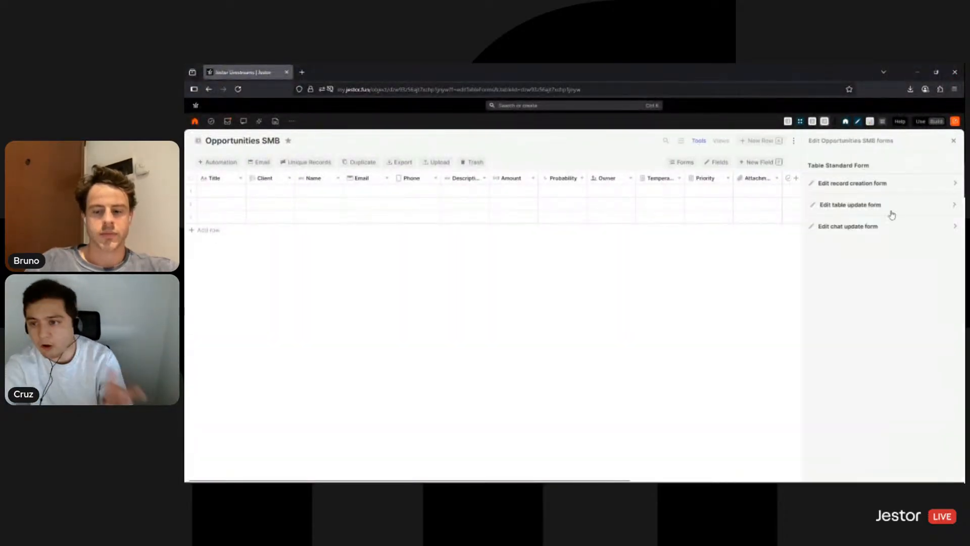
click(876, 184)
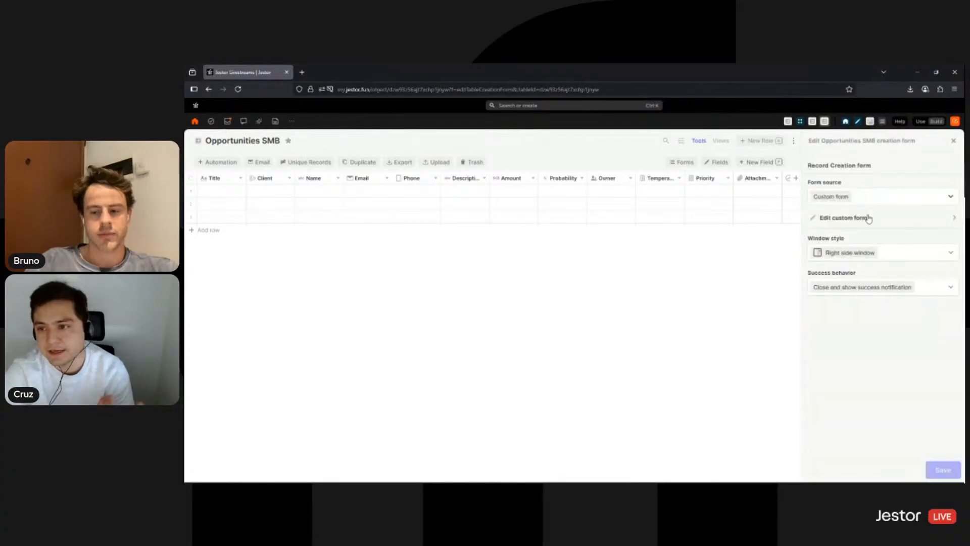
click(869, 219)
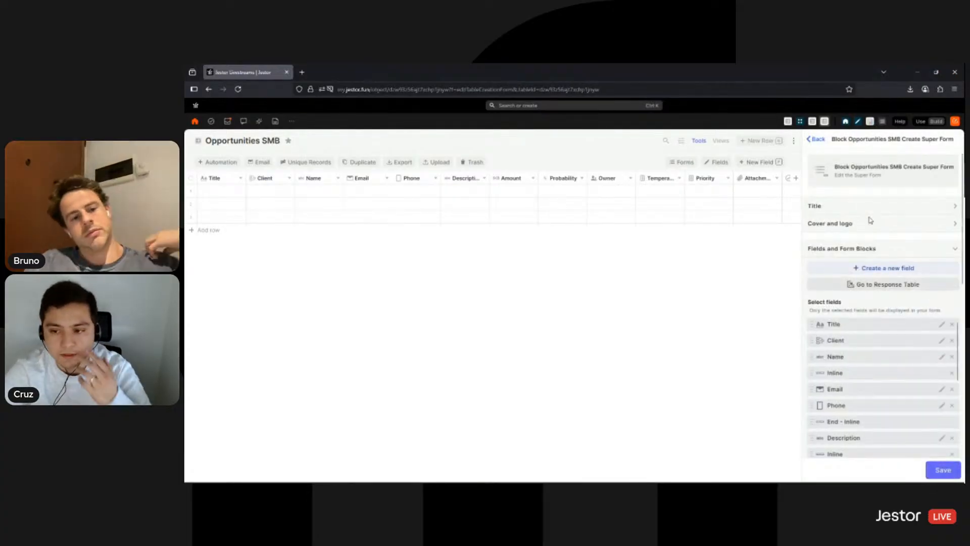
scroll(872, 225, down, 10)
scroll(880, 237, up, 3)
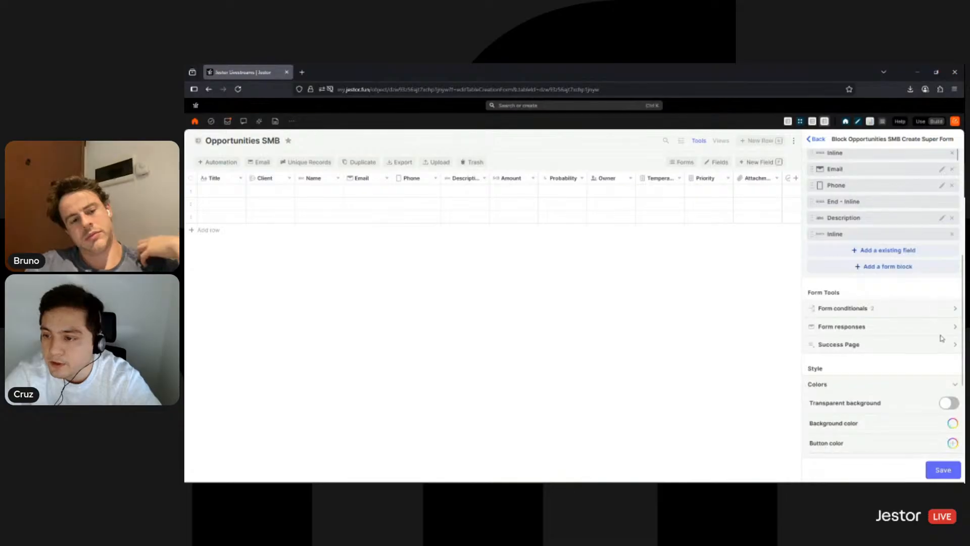
click(956, 327)
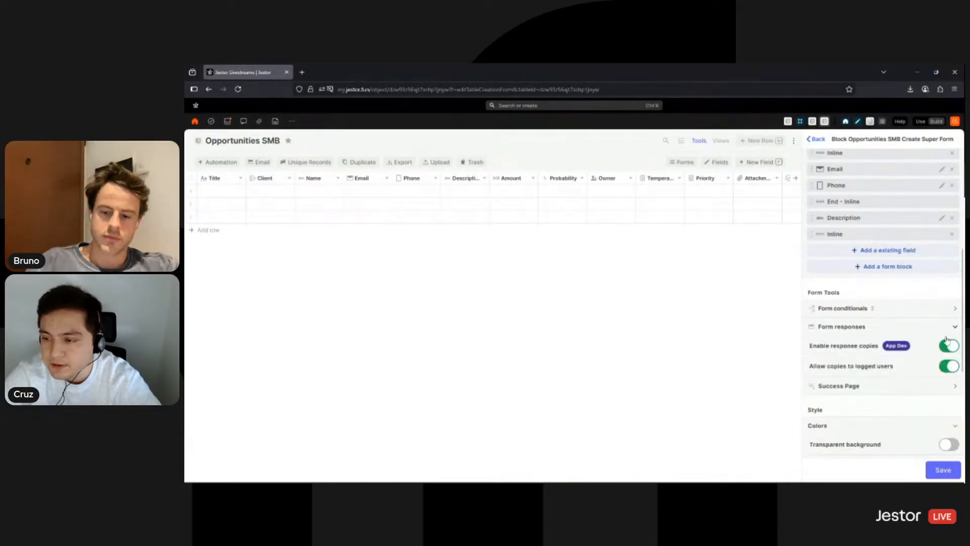
click(954, 329)
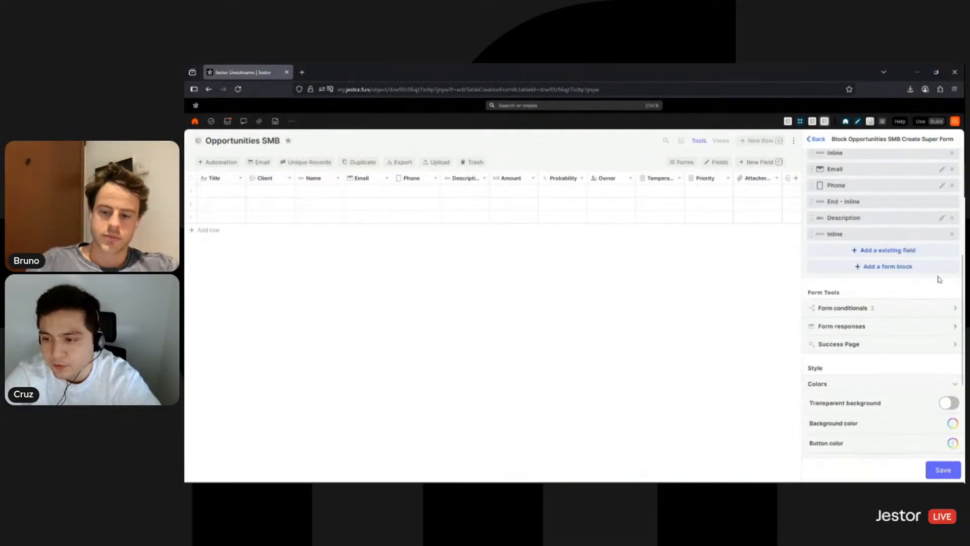
Set the form's background and title background colors to white and its button color to violet.
scroll(934, 281, down, 3)
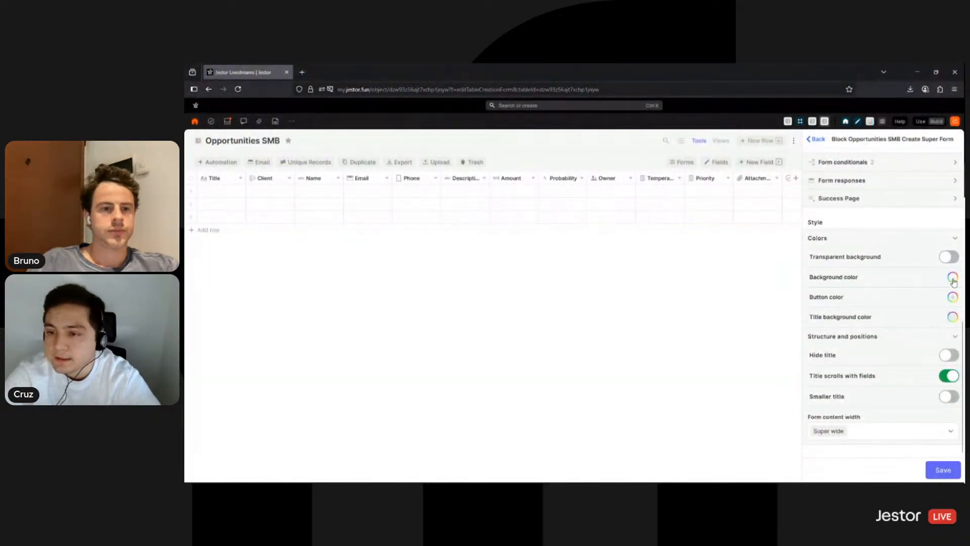
click(953, 279)
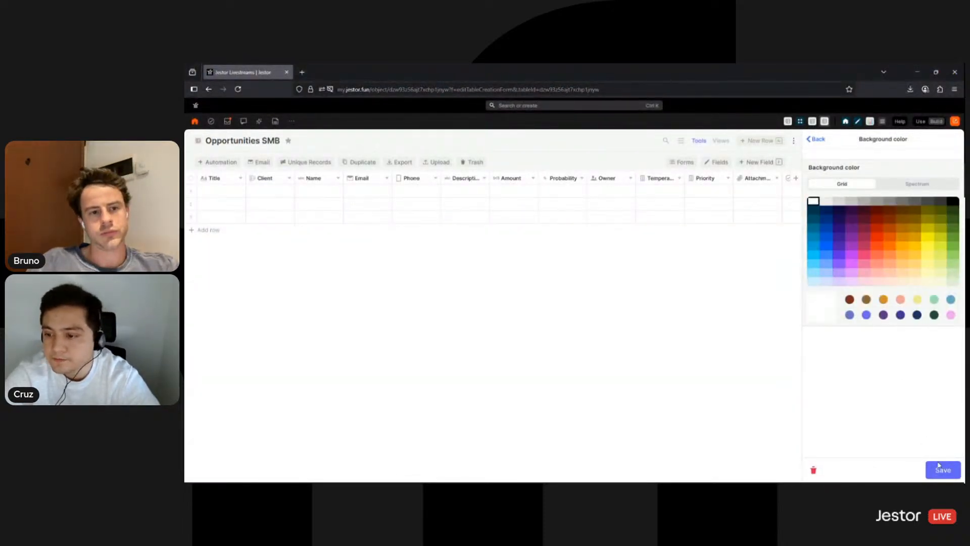
click(943, 470)
click(954, 297)
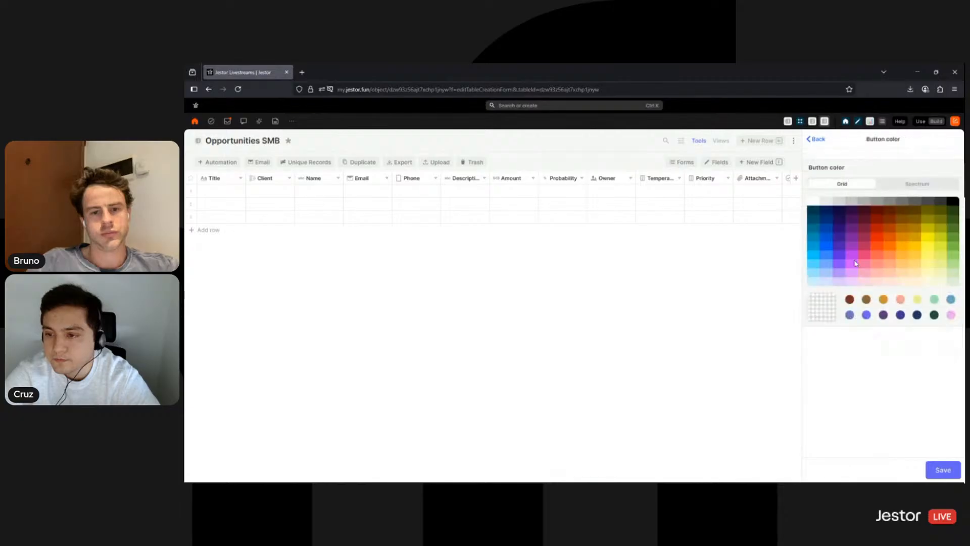
click(839, 254)
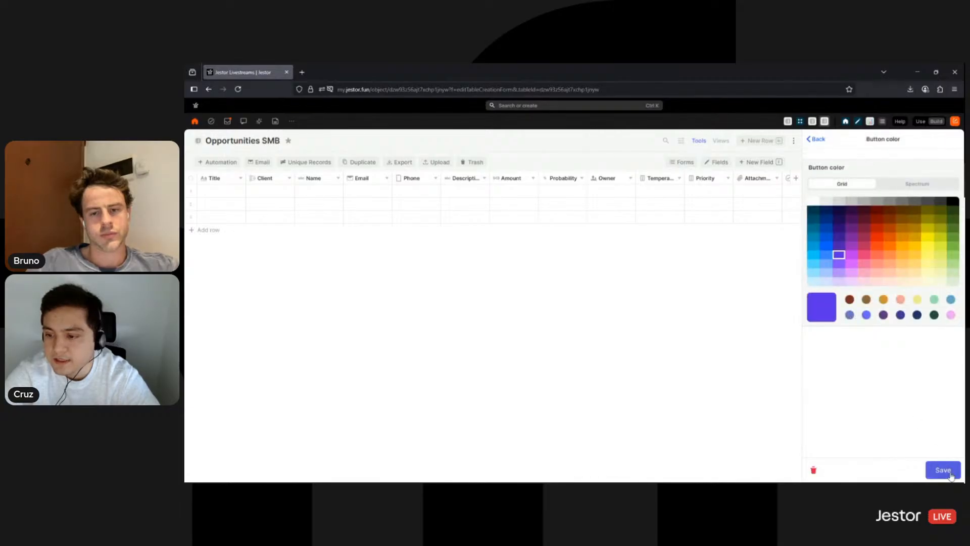
click(934, 350)
click(953, 317)
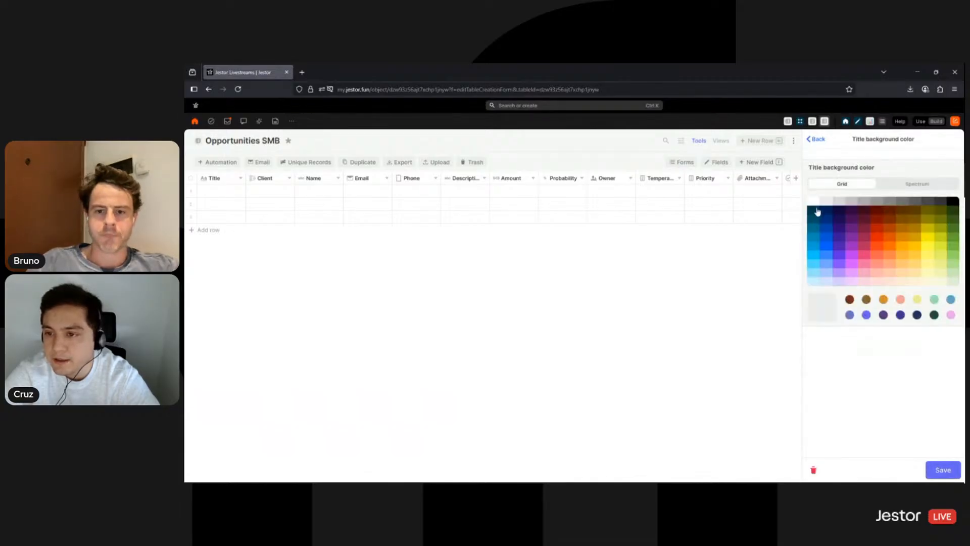
click(942, 469)
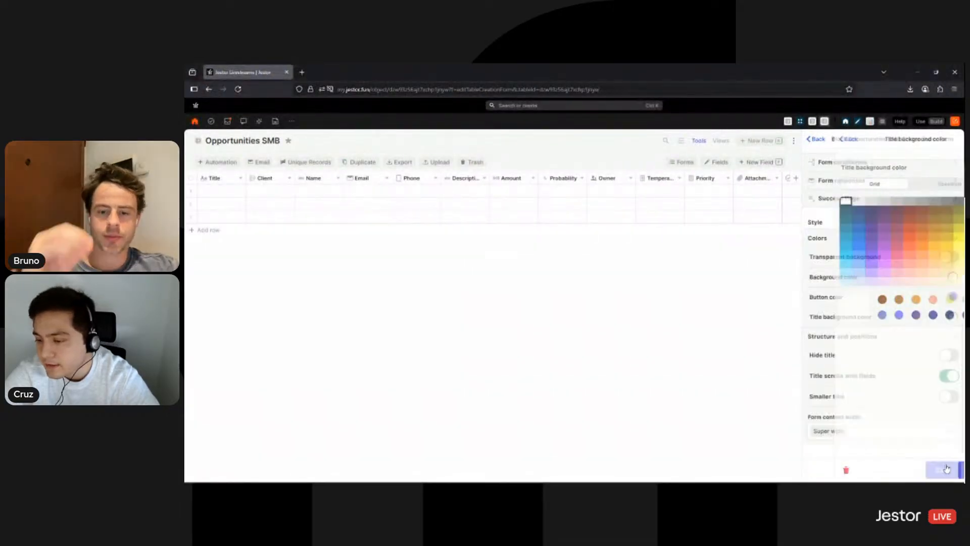
Enable the smaller title option, and save the custom form and the creation form settings.
click(946, 397)
click(943, 469)
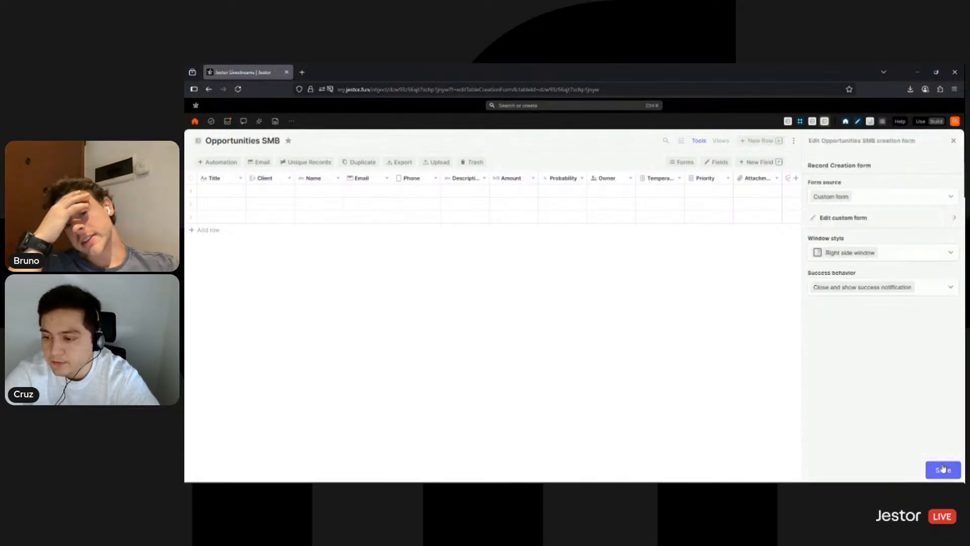
click(943, 470)
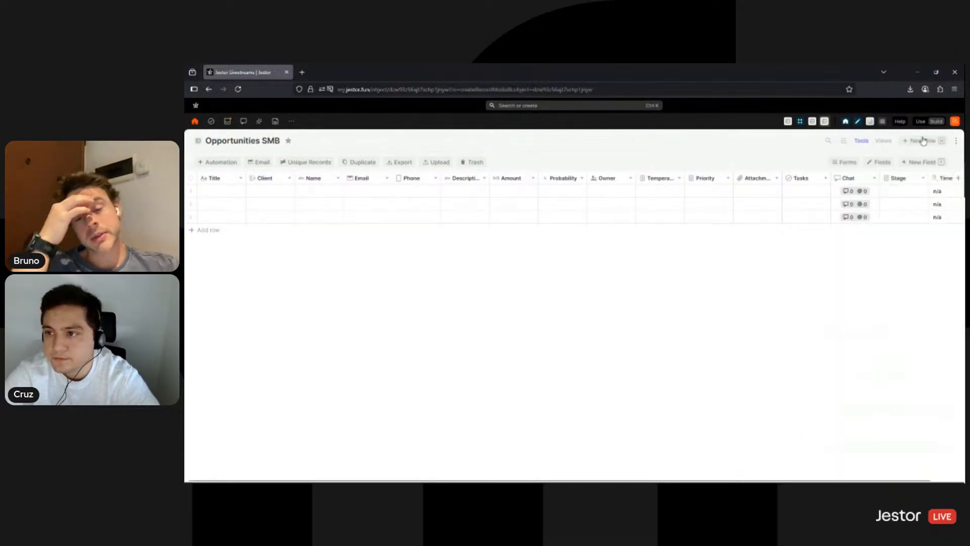
Examine the restyled creation form from title to stage on a new record, and close it.
click(923, 140)
scroll(913, 379, down, 4)
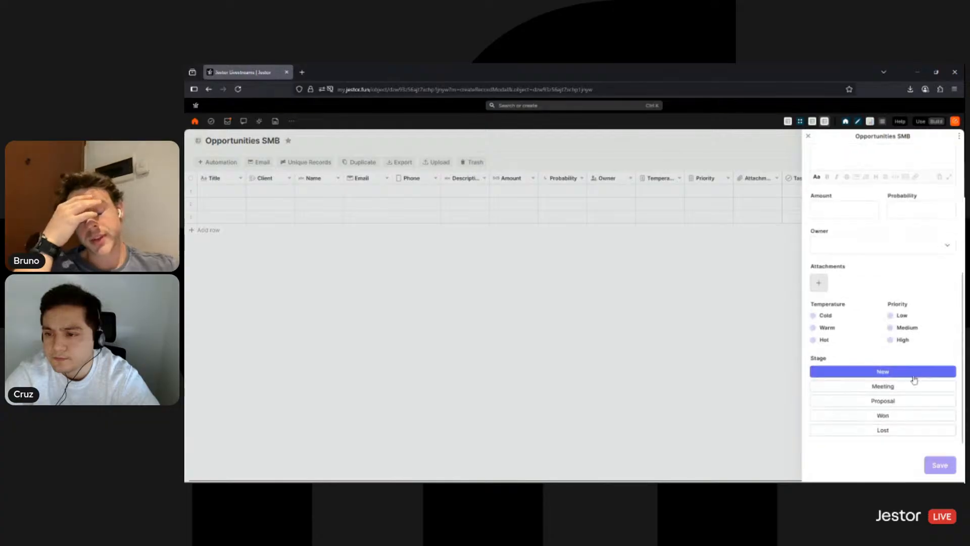
scroll(916, 388, up, 4)
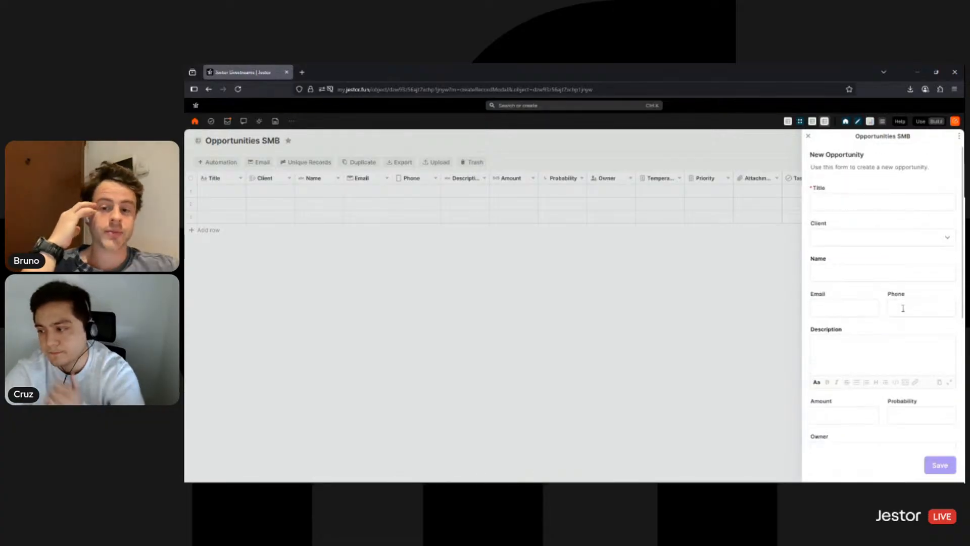
scroll(903, 308, down, 4)
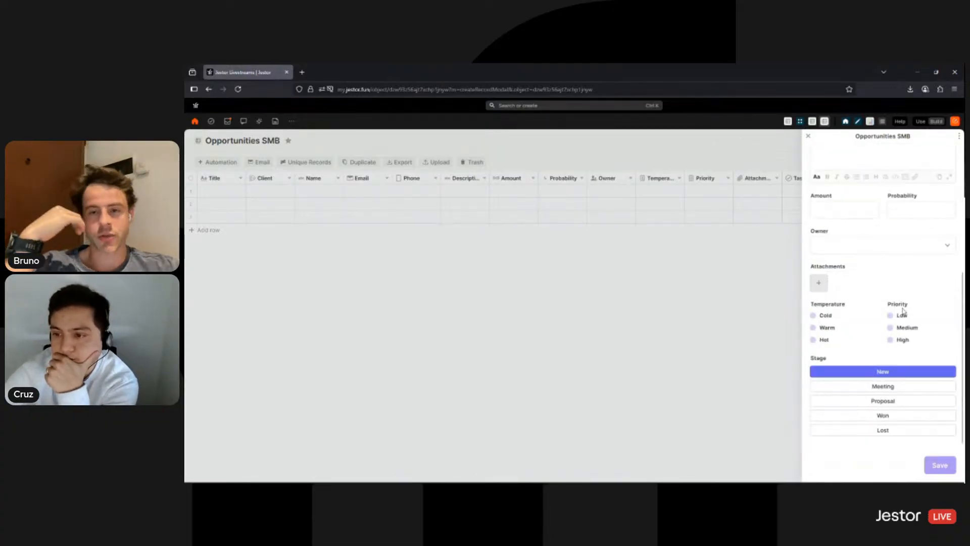
scroll(914, 302, up, 4)
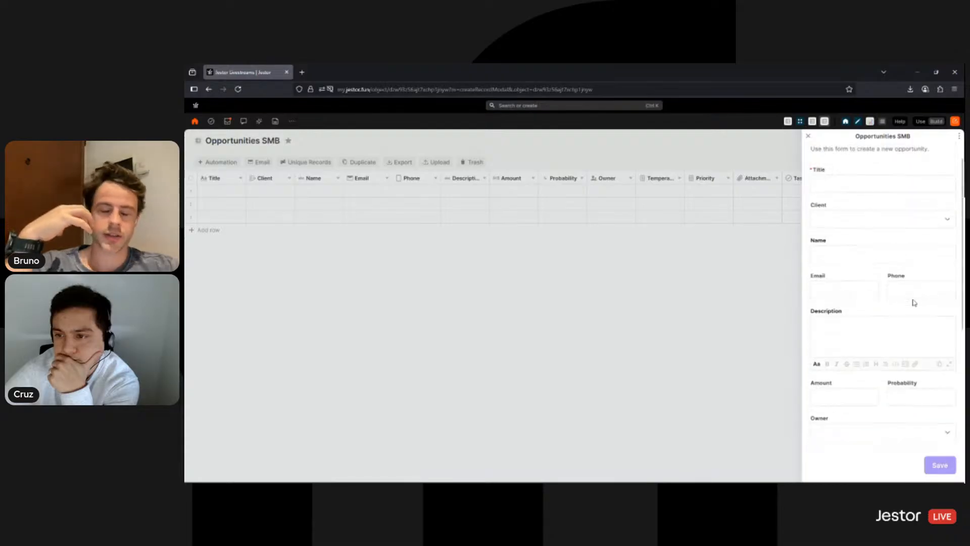
scroll(914, 302, down, 4)
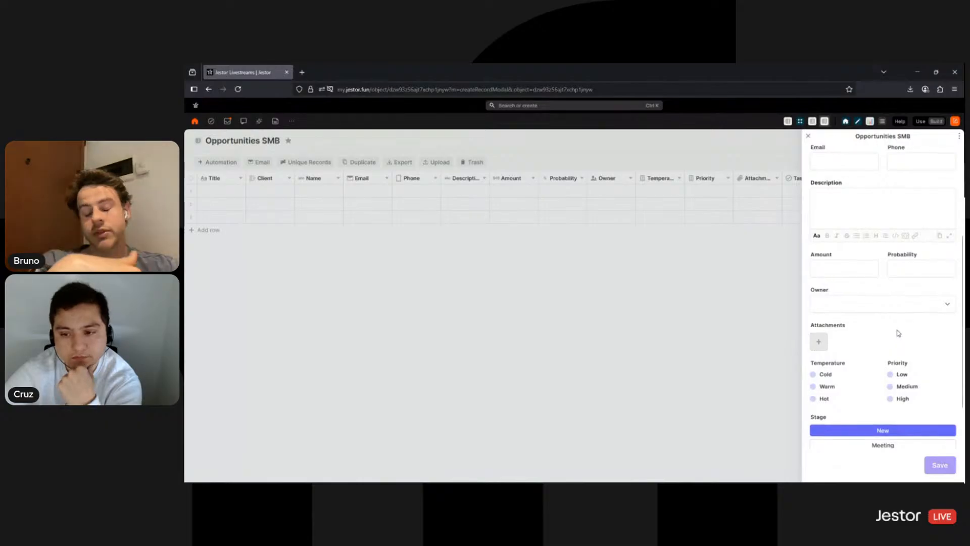
scroll(898, 331, down, 2)
scroll(917, 298, up, 5)
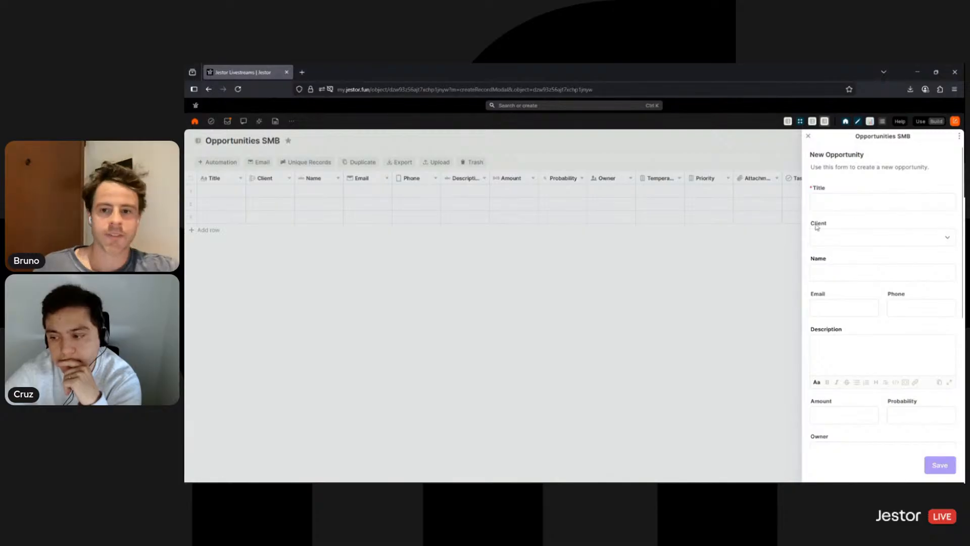
click(808, 136)
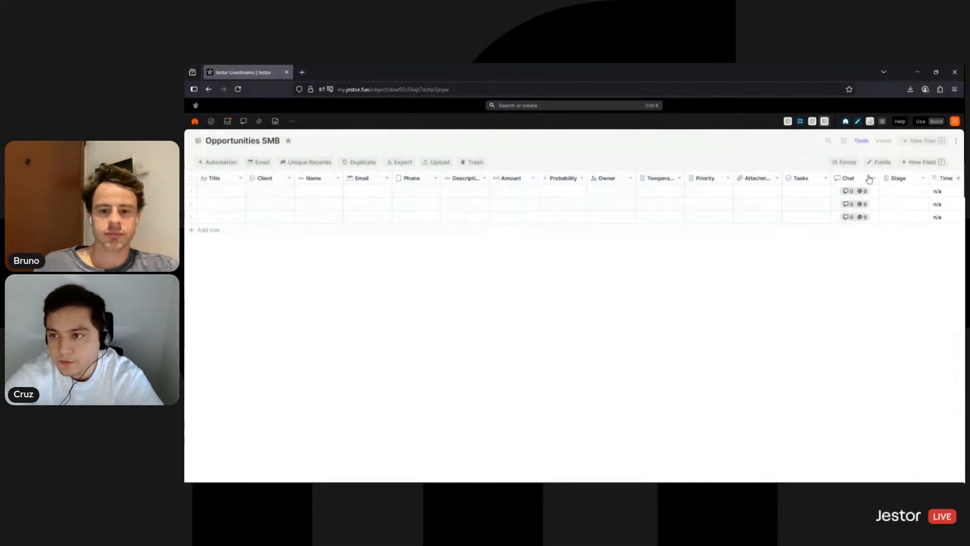
Open the table update form settings and remove Email, SLA, Connected records, All records data and Record history from the form tool bar.
click(849, 167)
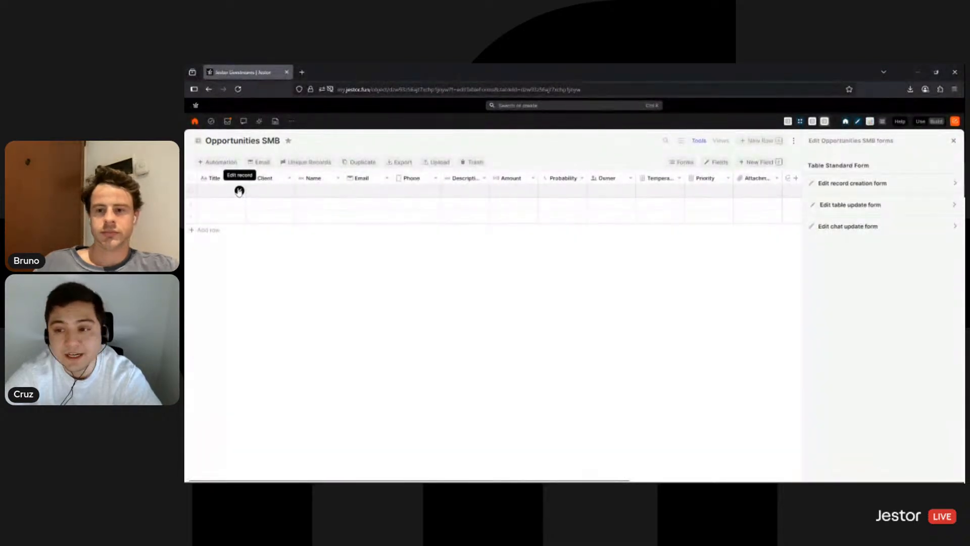
click(849, 205)
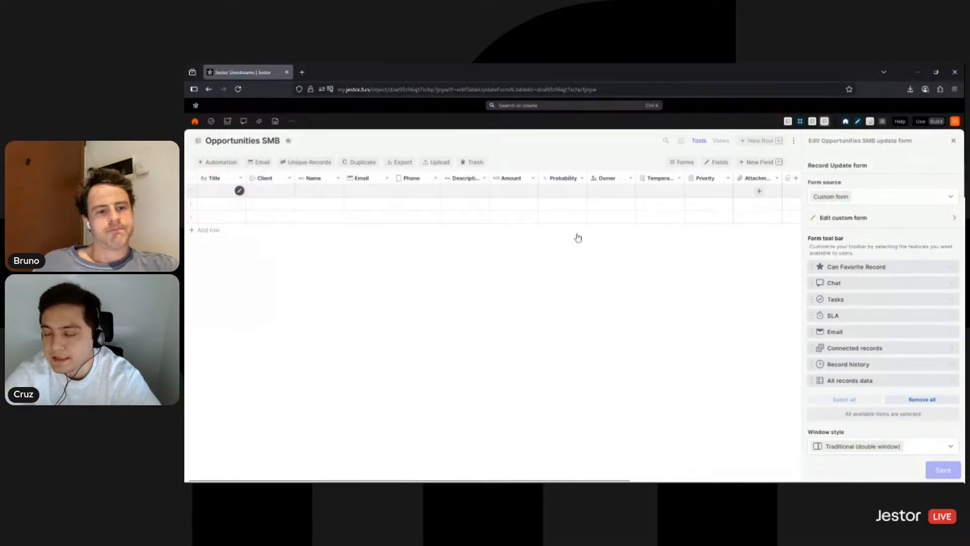
scroll(808, 200, down, 1)
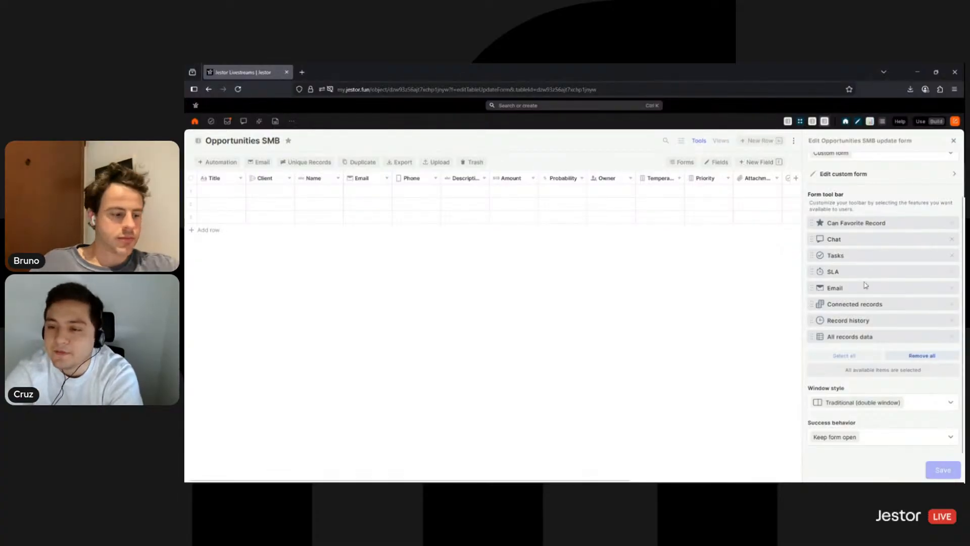
click(952, 288)
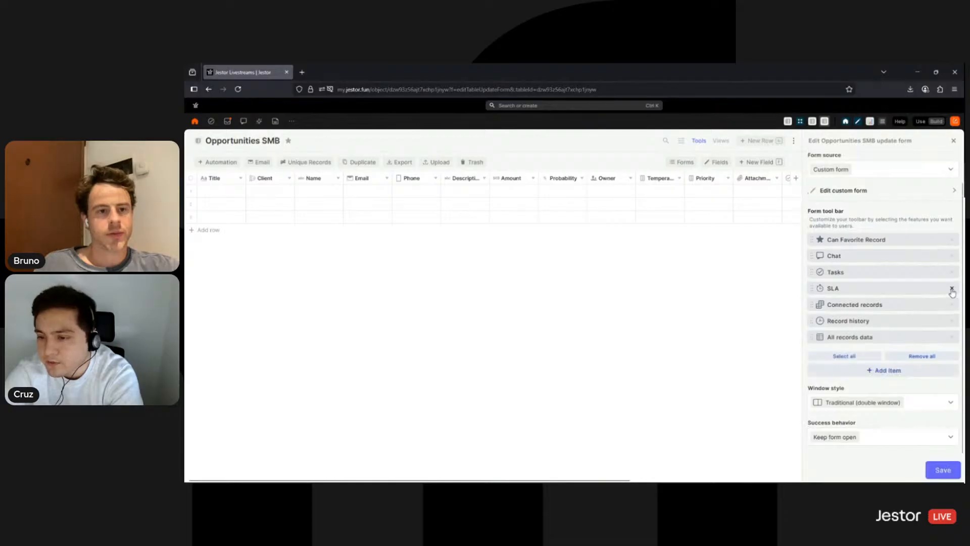
click(950, 298)
click(952, 316)
click(952, 333)
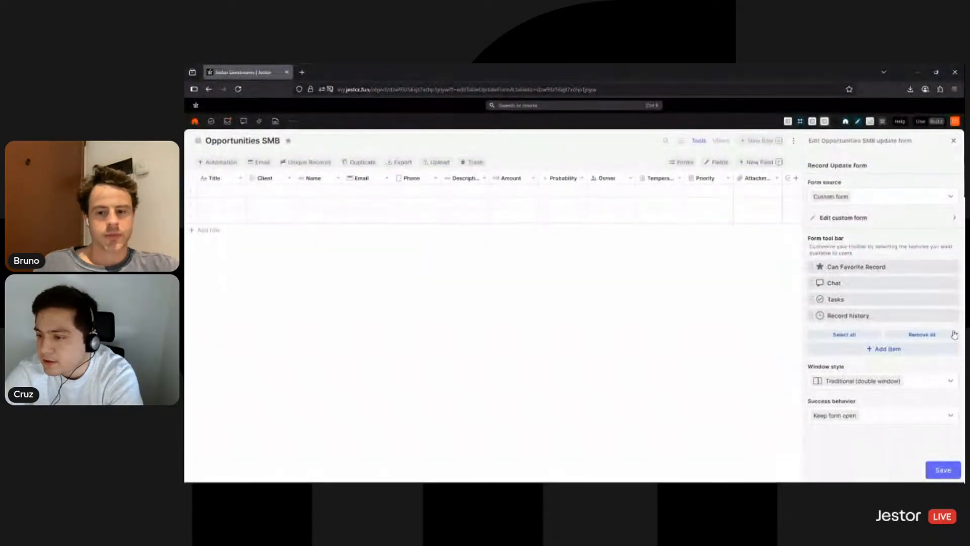
click(952, 315)
Add the SLA item back to the update form's tool bar.
click(905, 333)
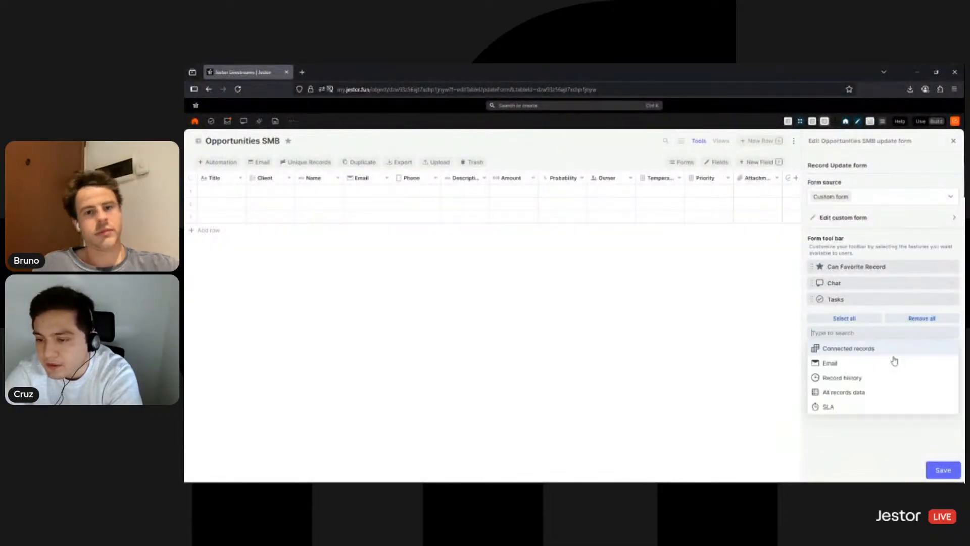
click(856, 406)
click(860, 465)
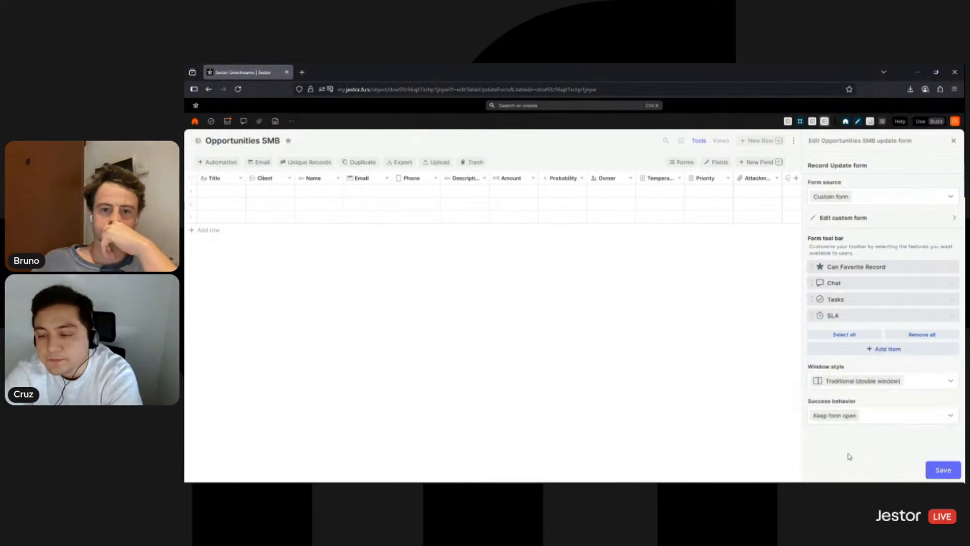
Choose Traditional (double window) as the window style, and clear the custom title of the update form's custom form.
click(916, 381)
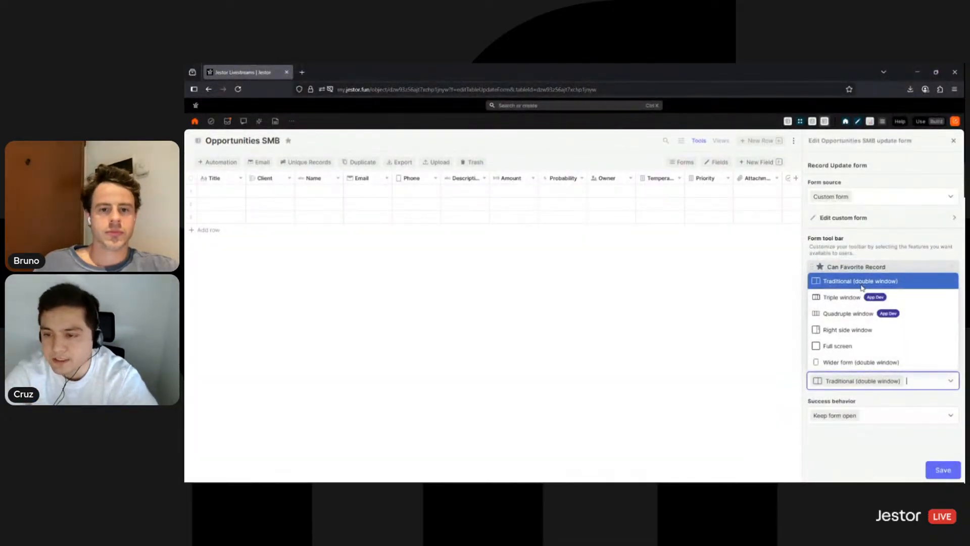
click(862, 282)
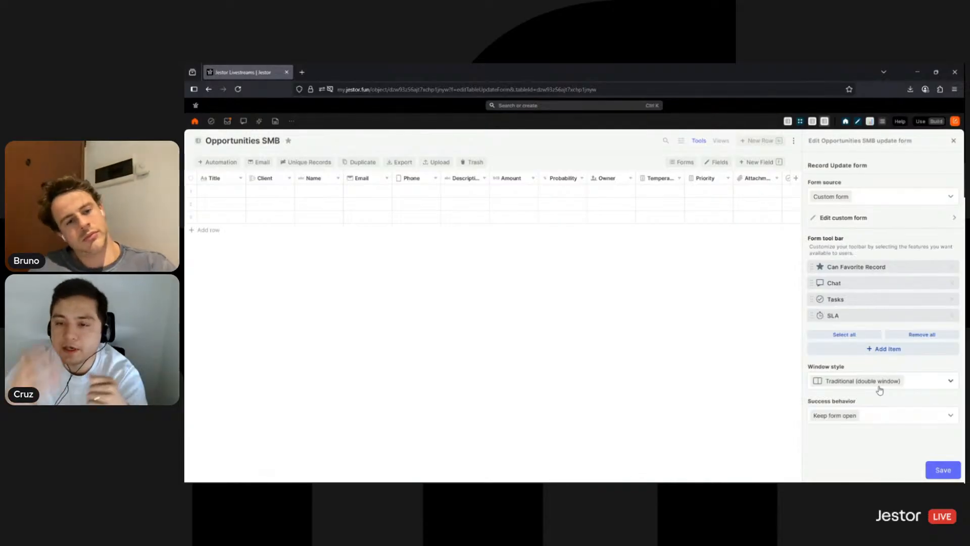
click(847, 223)
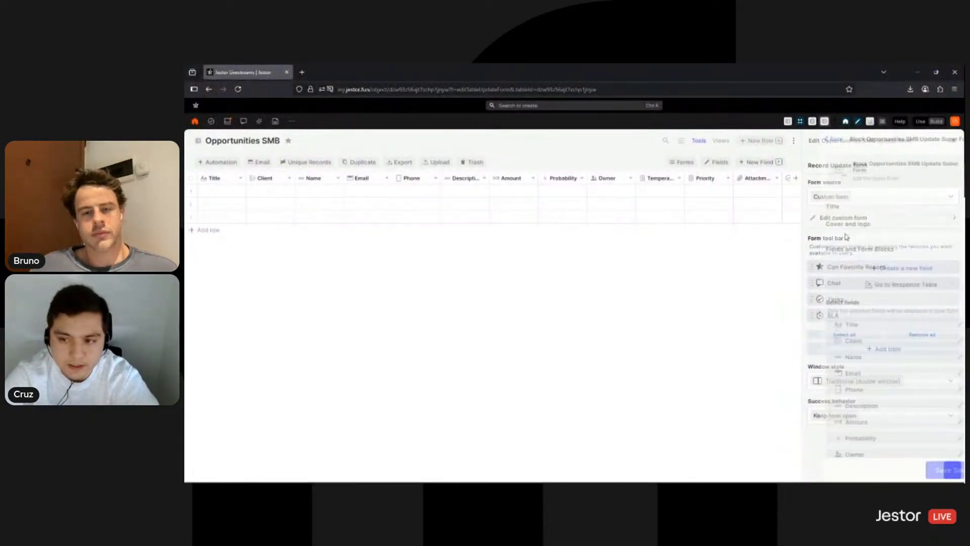
click(867, 207)
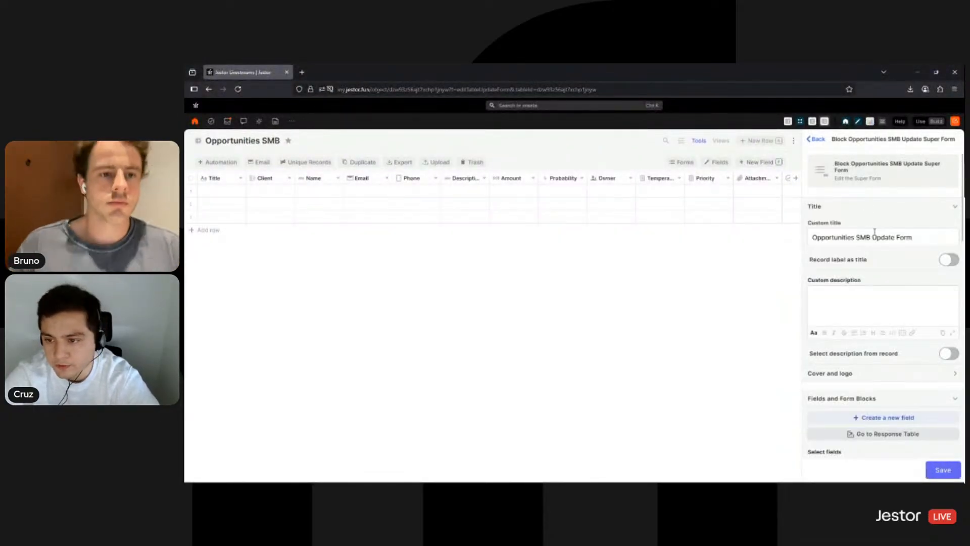
triple_click(885, 237)
key(BackSpace)
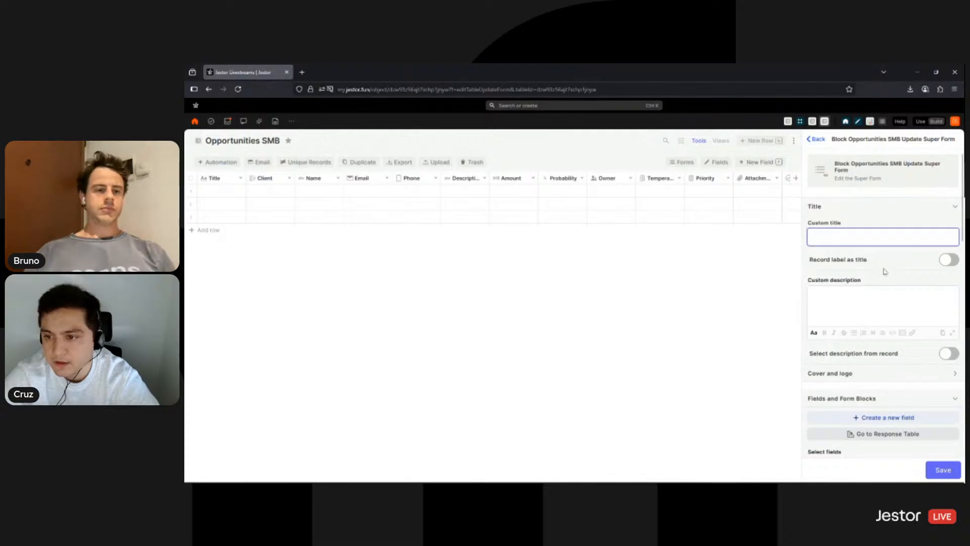
Add an Inline form block to the update form and place its start between the Name and Email fields.
scroll(885, 271, down, 2)
scroll(906, 329, down, 2)
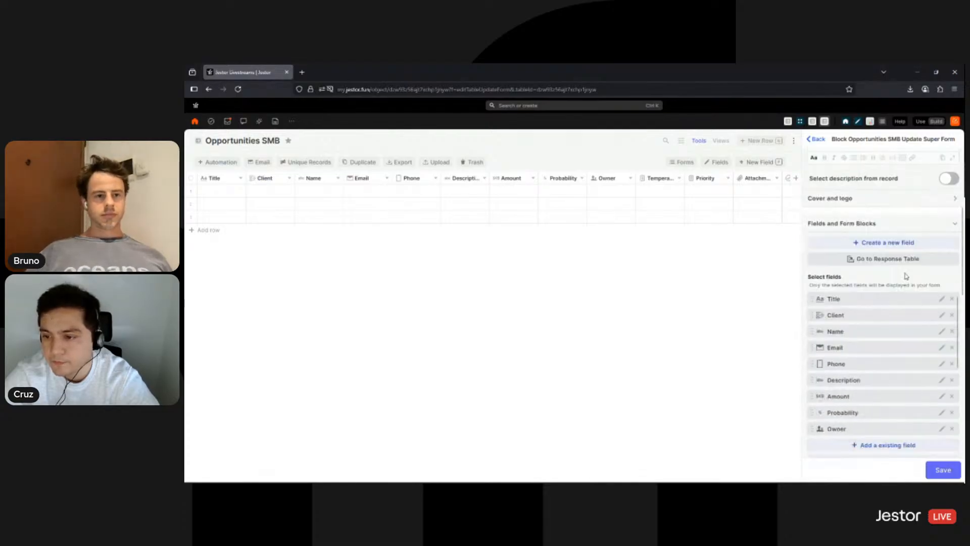
scroll(907, 267, down, 1)
scroll(925, 247, down, 2)
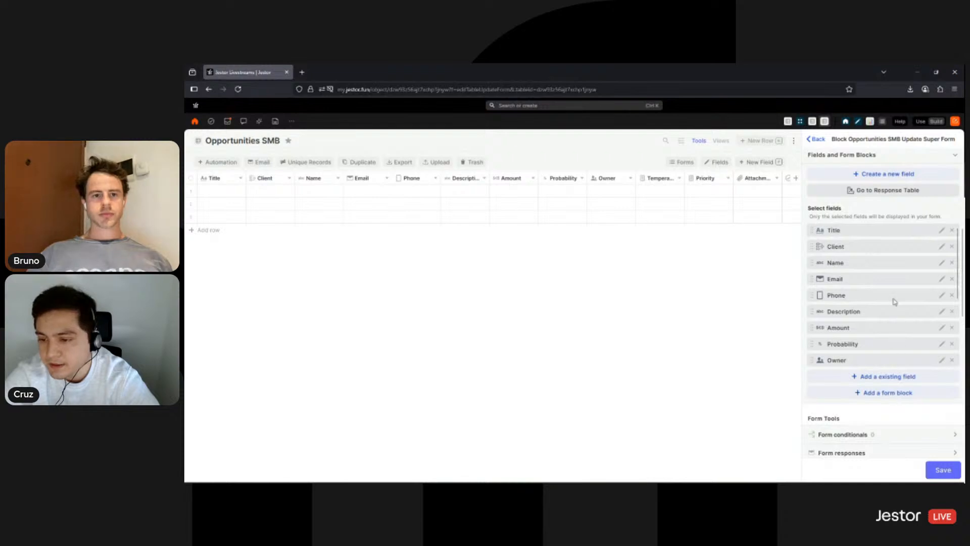
click(884, 392)
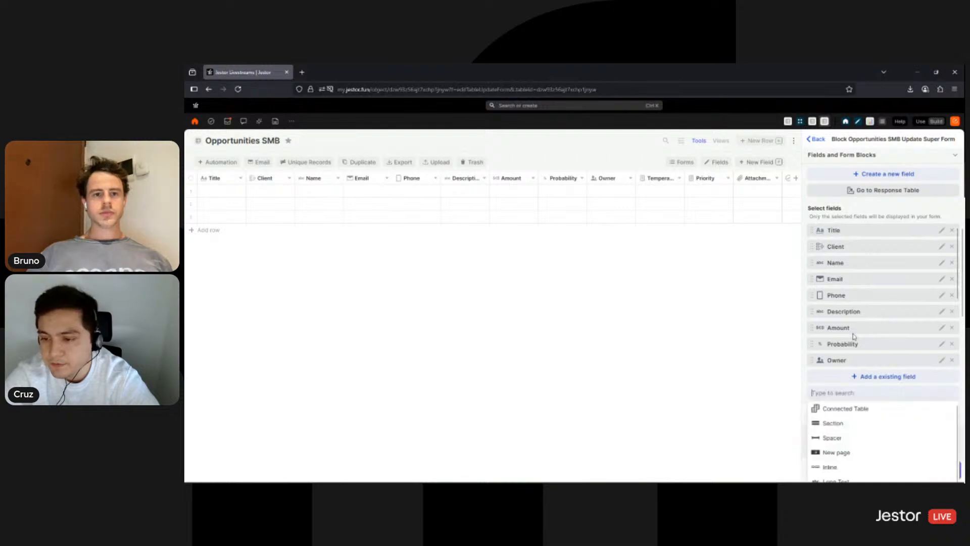
click(836, 468)
scroll(872, 329, down, 3)
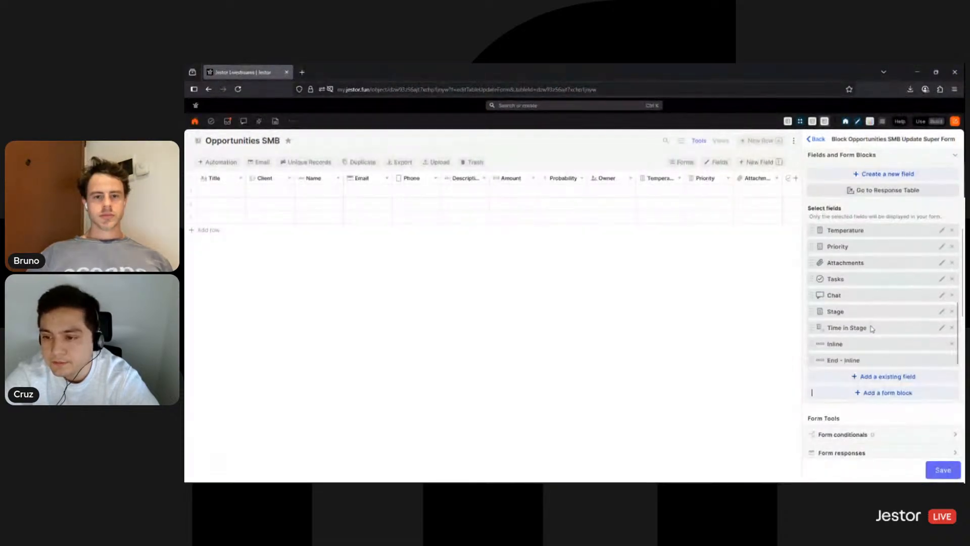
drag(860, 236, 860, 253)
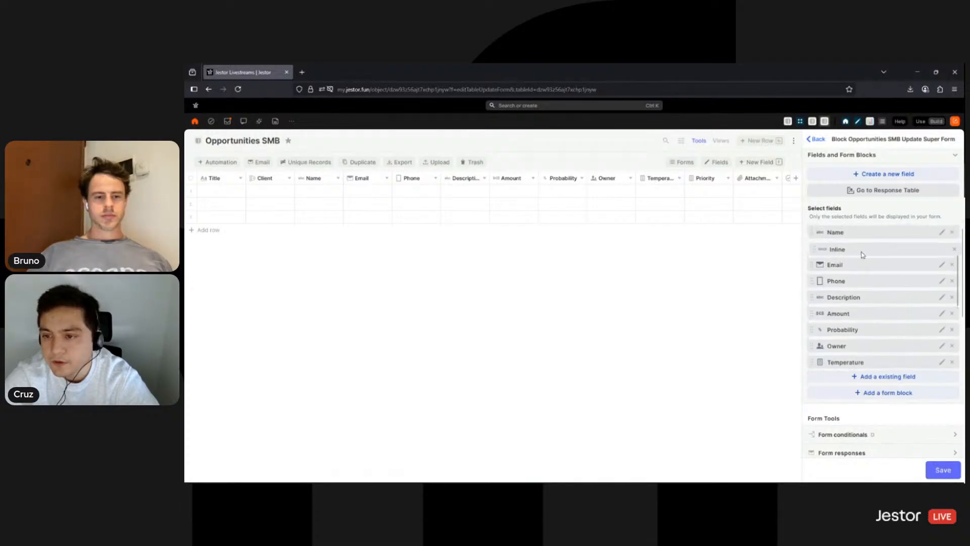
Move the End - Inline marker directly below Phone so that the inline block holds Email and Phone.
scroll(876, 293, down, 3)
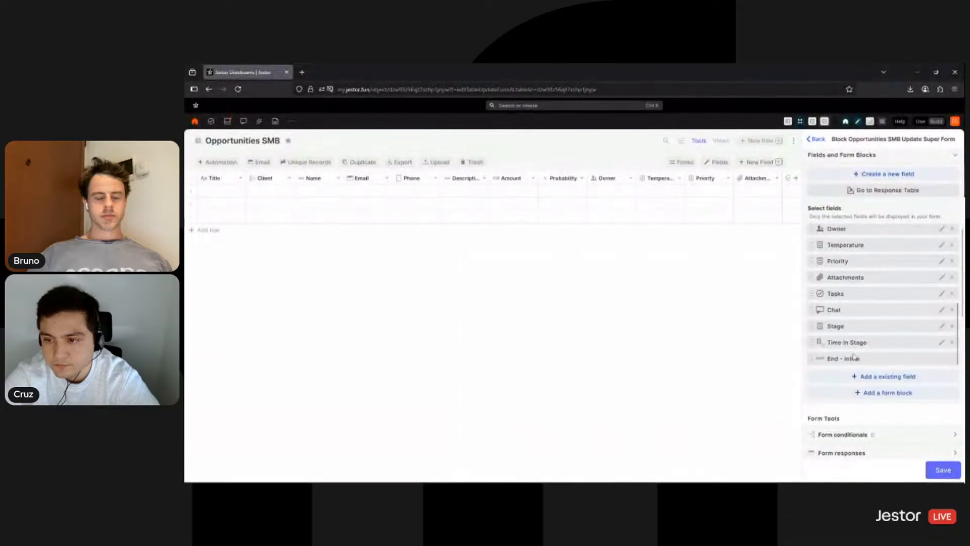
drag(854, 359, 864, 235)
scroll(879, 301, up, 5)
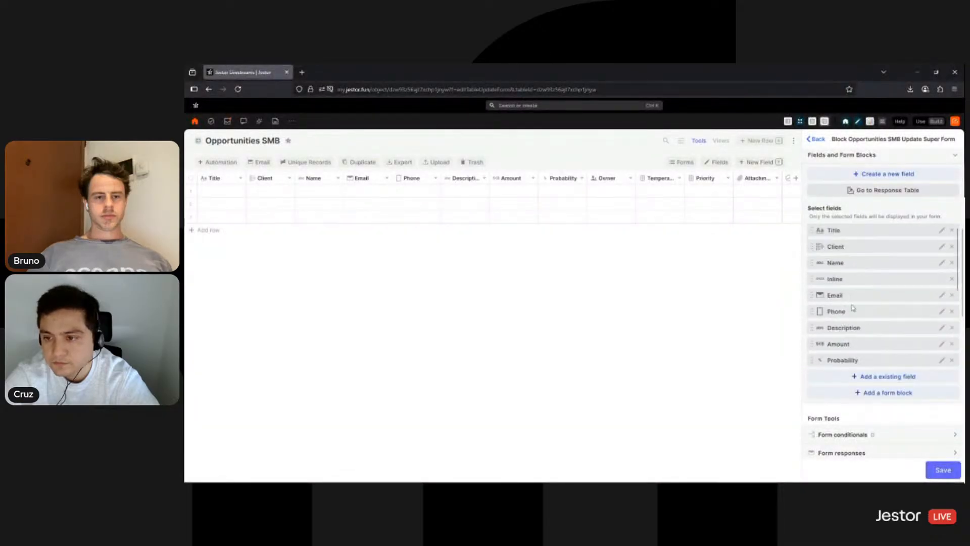
scroll(856, 329, down, 1)
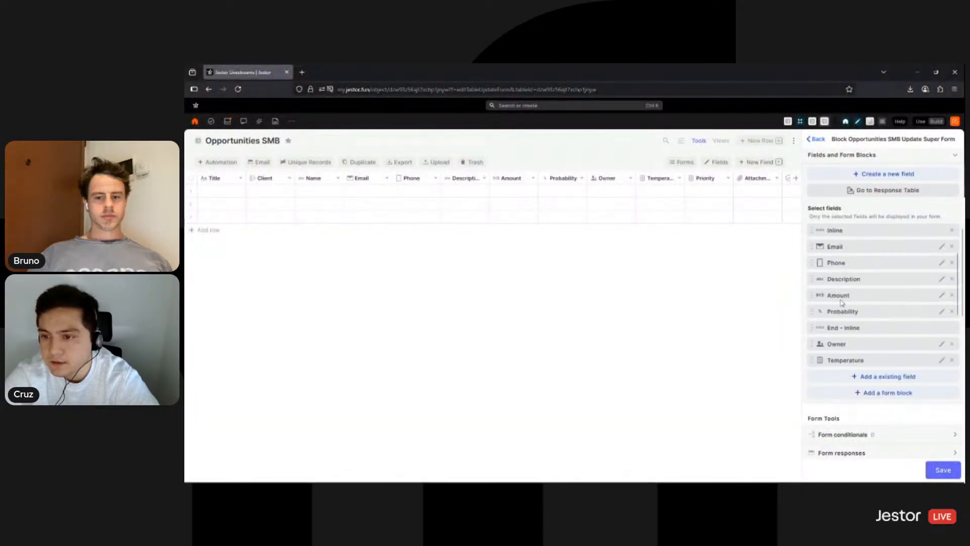
drag(842, 327, 852, 279)
Add a second Inline form block and arrange its start and end markers around the Amount and Probability fields.
scroll(879, 324, down, 2)
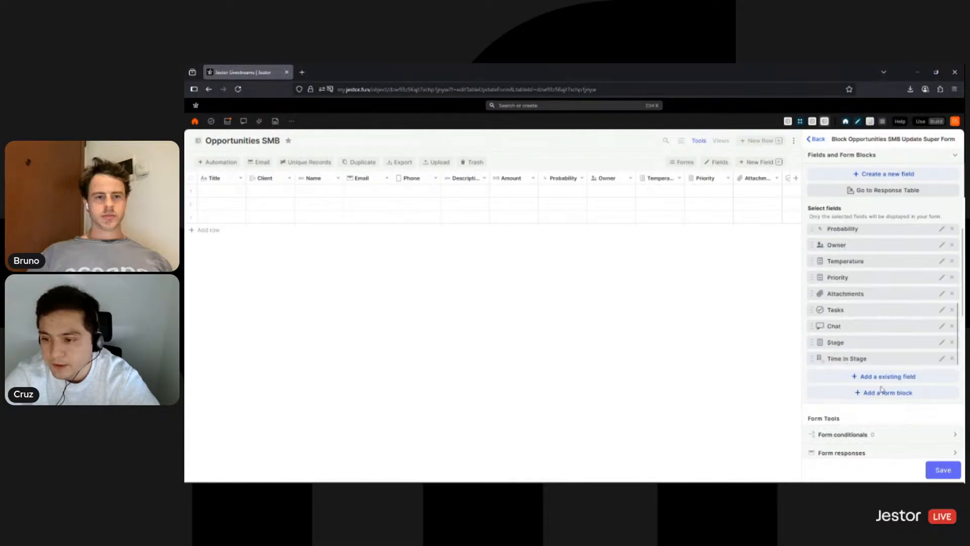
click(885, 397)
click(866, 338)
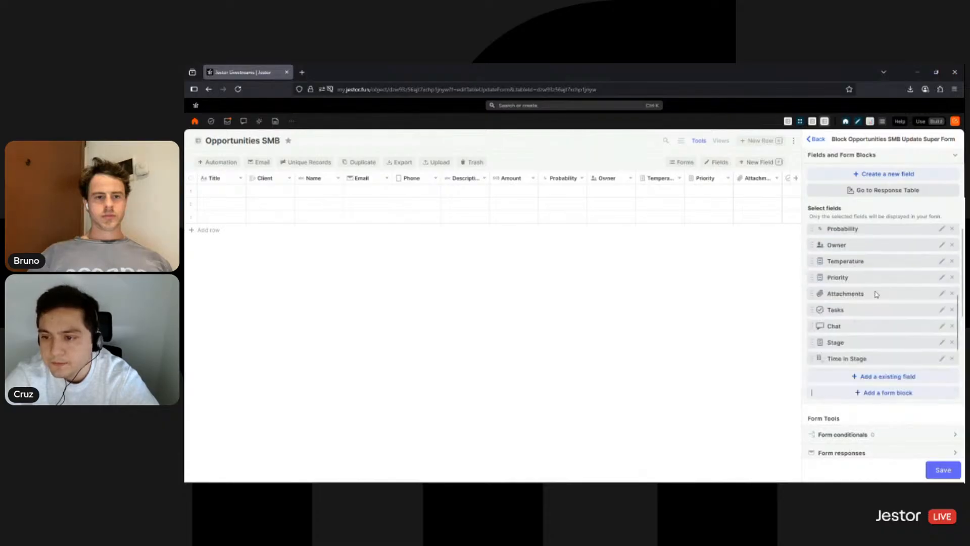
drag(863, 342, 859, 244)
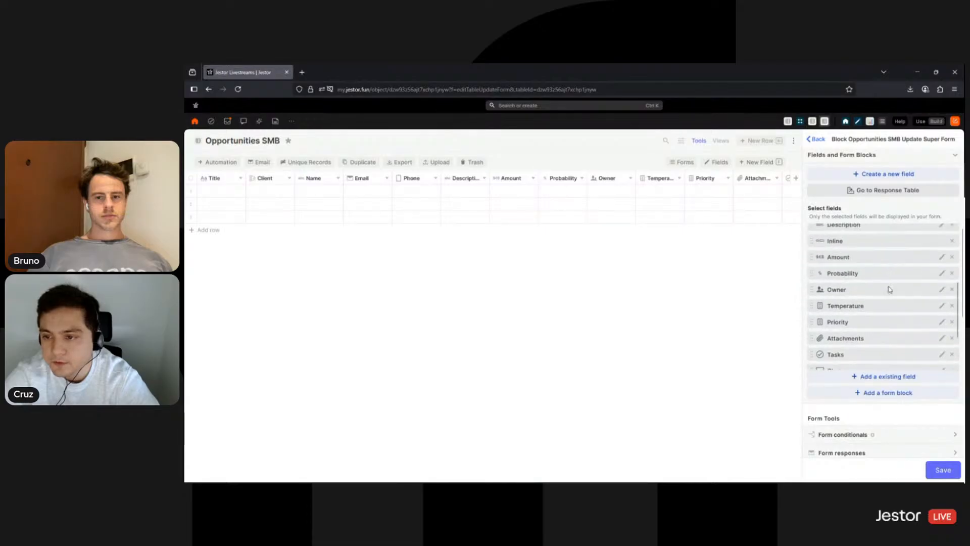
scroll(856, 244, down, 2)
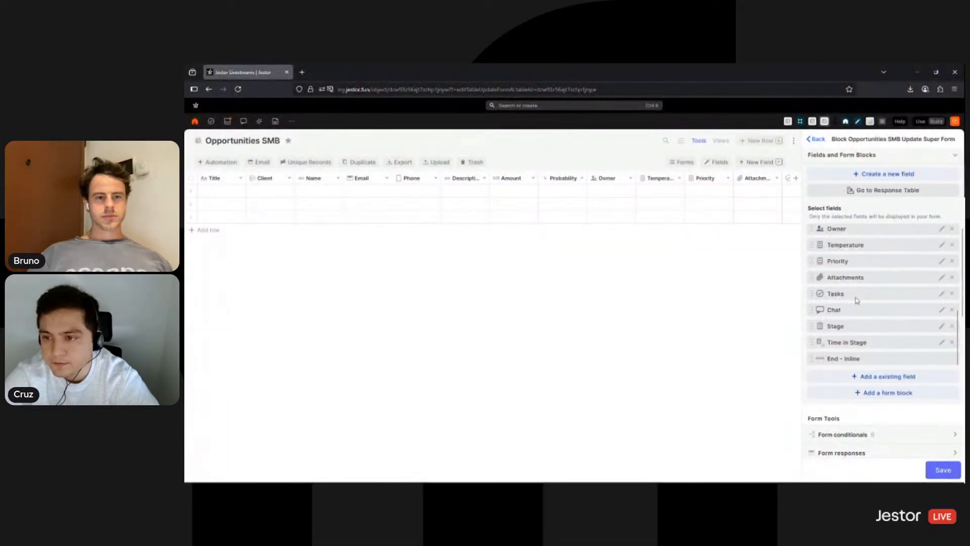
drag(817, 362, 832, 241)
drag(841, 307, 867, 326)
scroll(881, 289, down, 3)
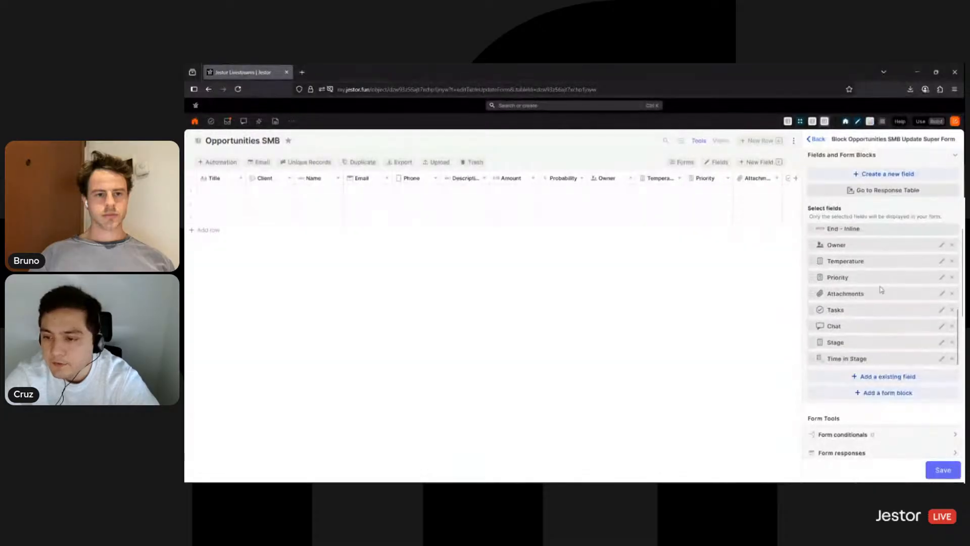
Move the Attachments field above Temperature, and view the Temperature field as Radio vertical.
drag(859, 294, 860, 268)
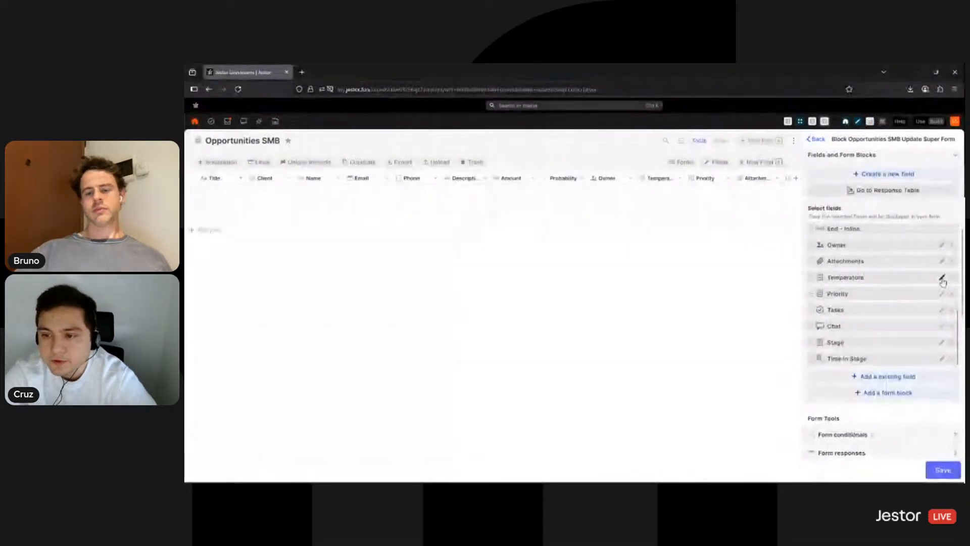
click(943, 278)
click(863, 316)
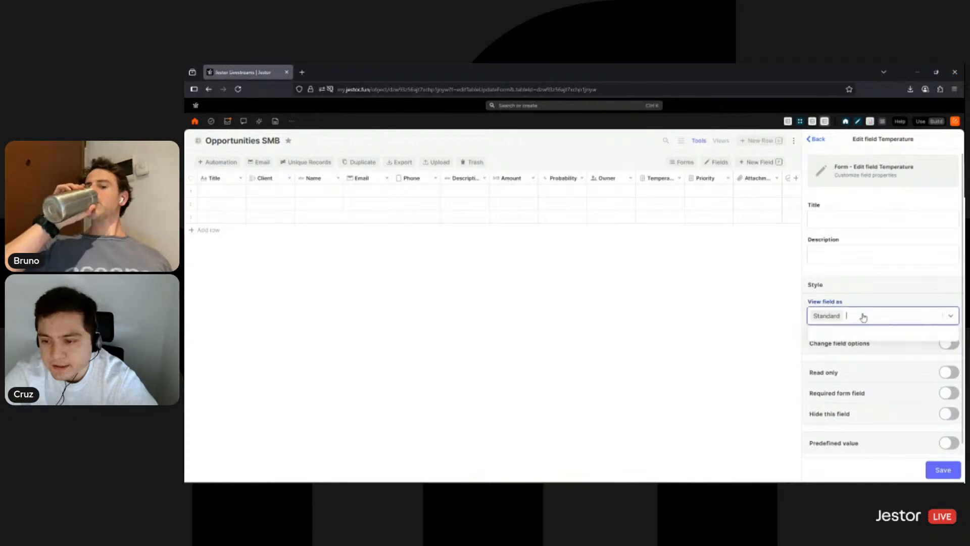
click(854, 395)
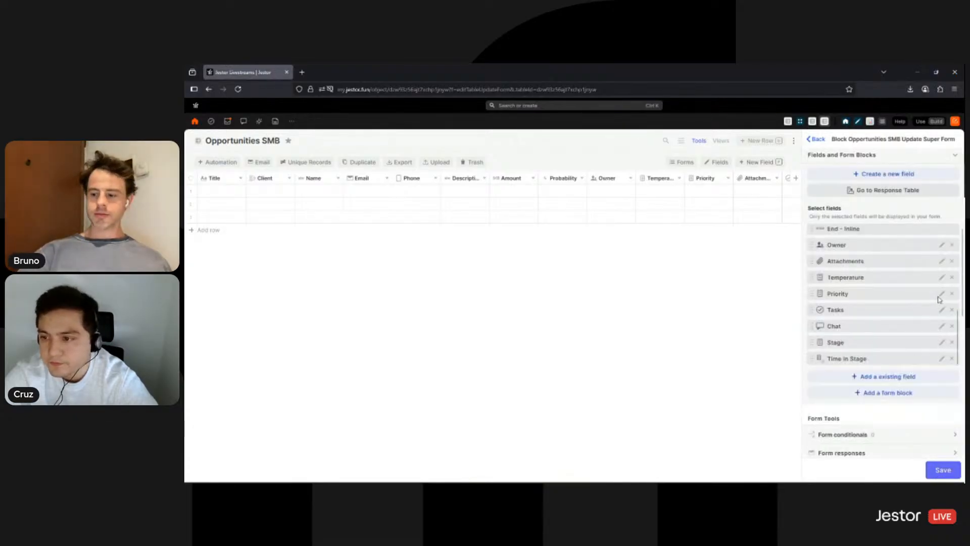
View the Priority field as Radio vertical in the update form and save the field settings.
click(942, 296)
click(859, 318)
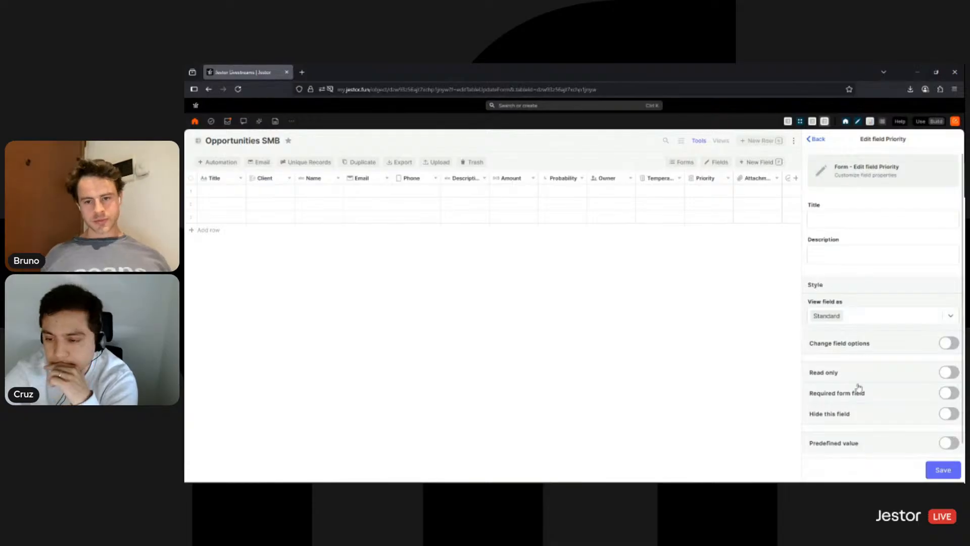
click(859, 393)
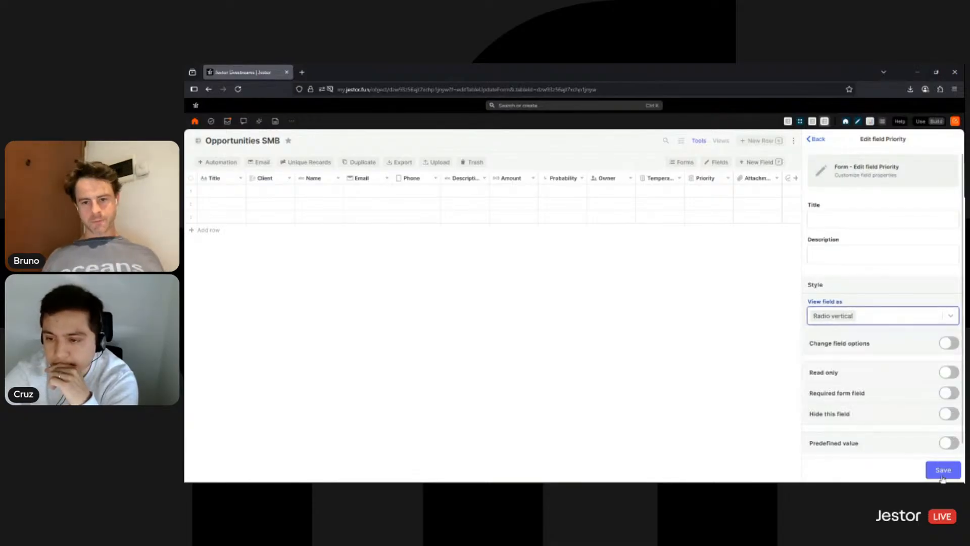
click(939, 471)
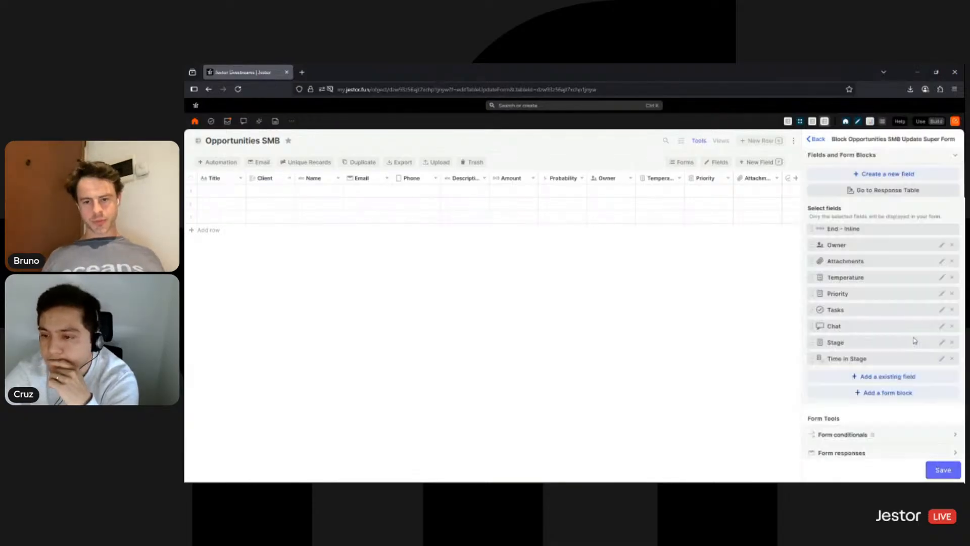
Remove the Tasks, Chat, Stage and Time in Stage fields from the update form.
click(952, 311)
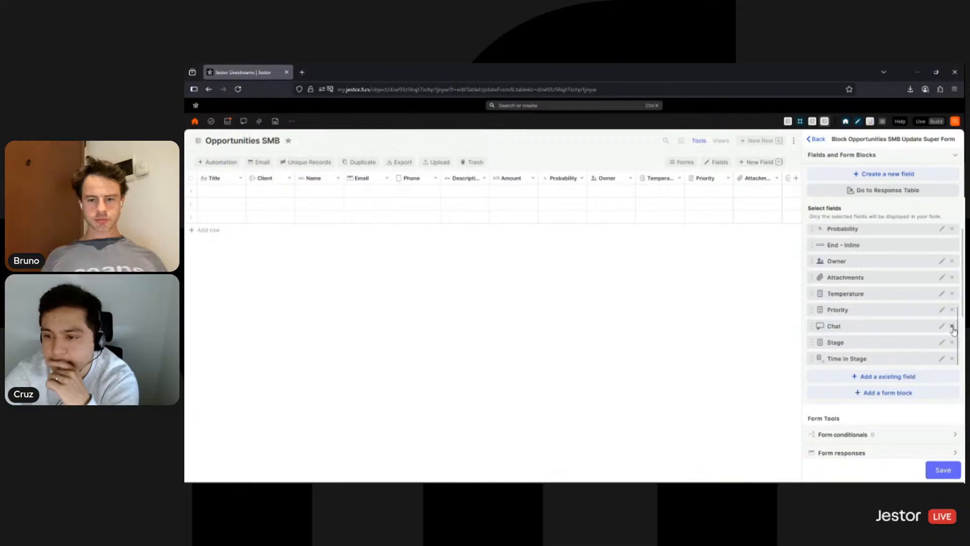
click(952, 326)
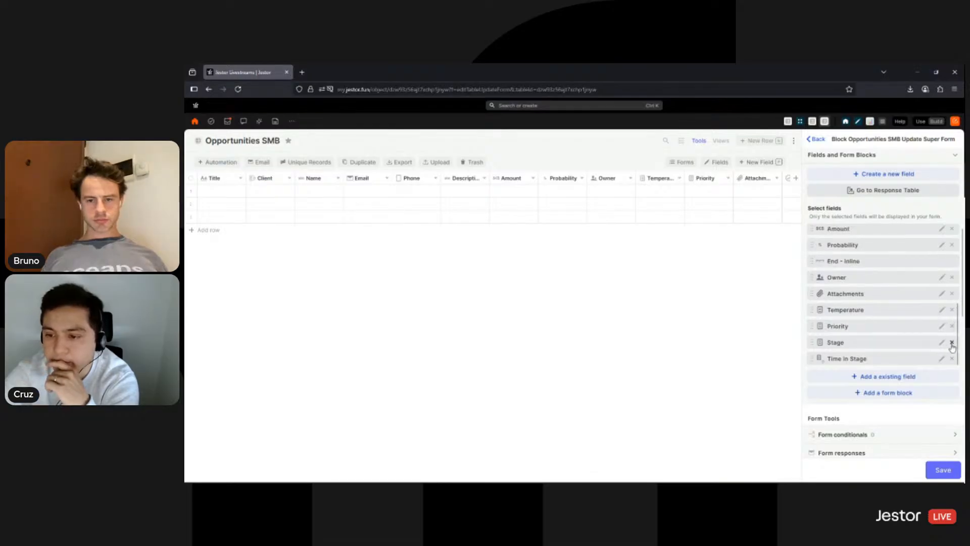
click(952, 342)
click(952, 358)
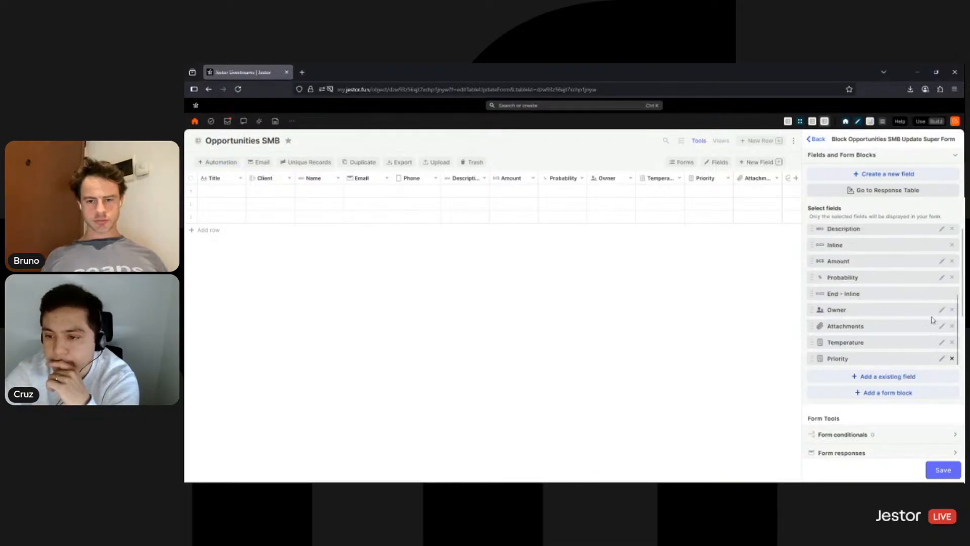
Add a third Inline form block and move its start above Temperature so that it encloses Temperature and Priority.
scroll(904, 318, down, 5)
scroll(900, 321, up, 4)
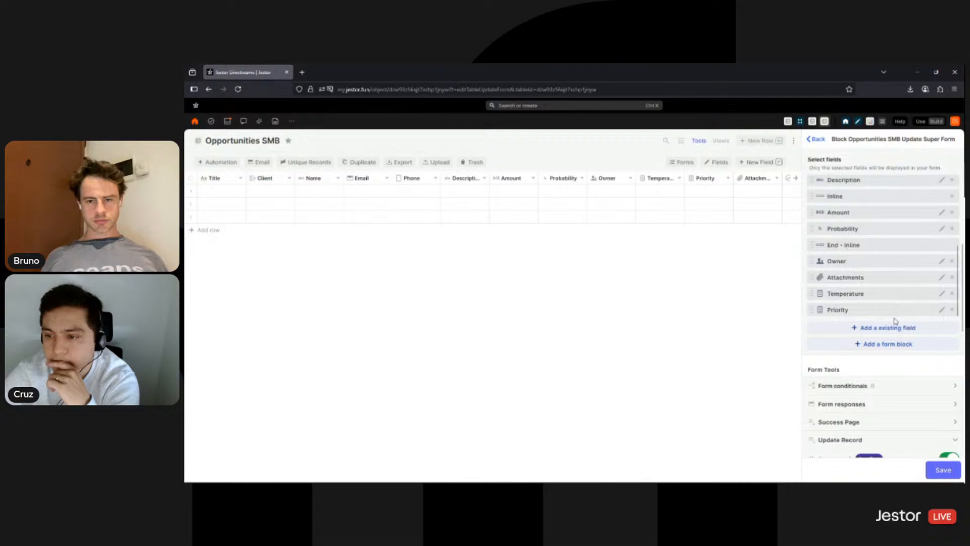
click(894, 346)
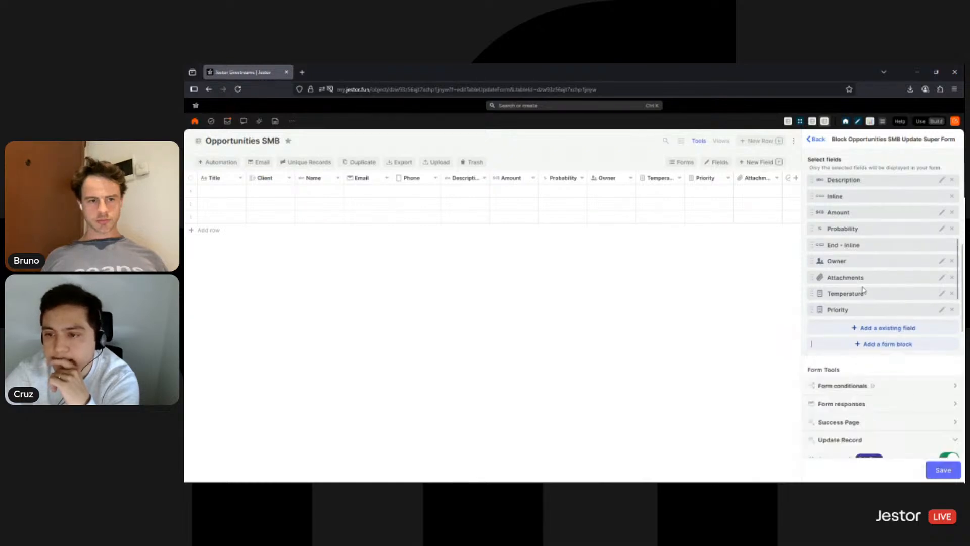
drag(862, 291, 860, 251)
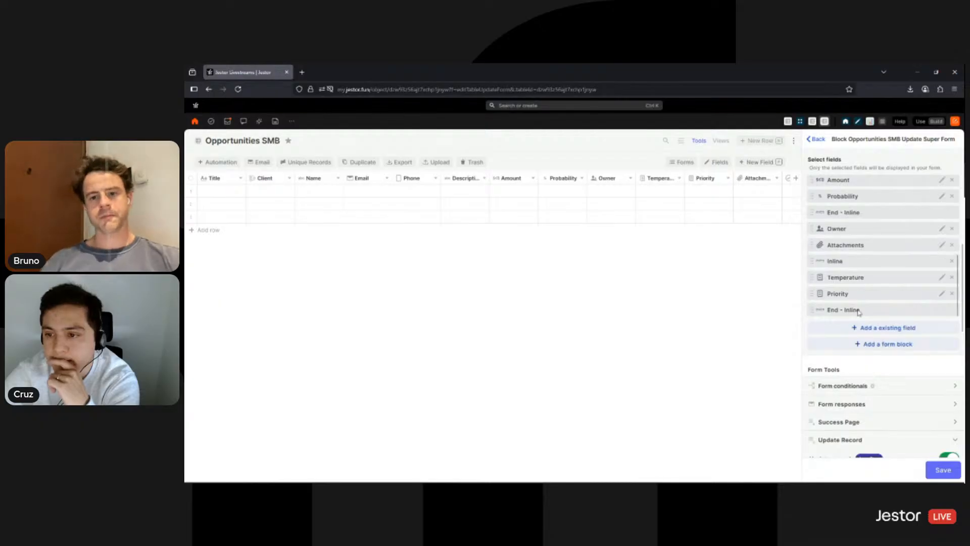
Add the existing Stage field to the end of the update form, view it as Button like and save the field settings.
click(869, 328)
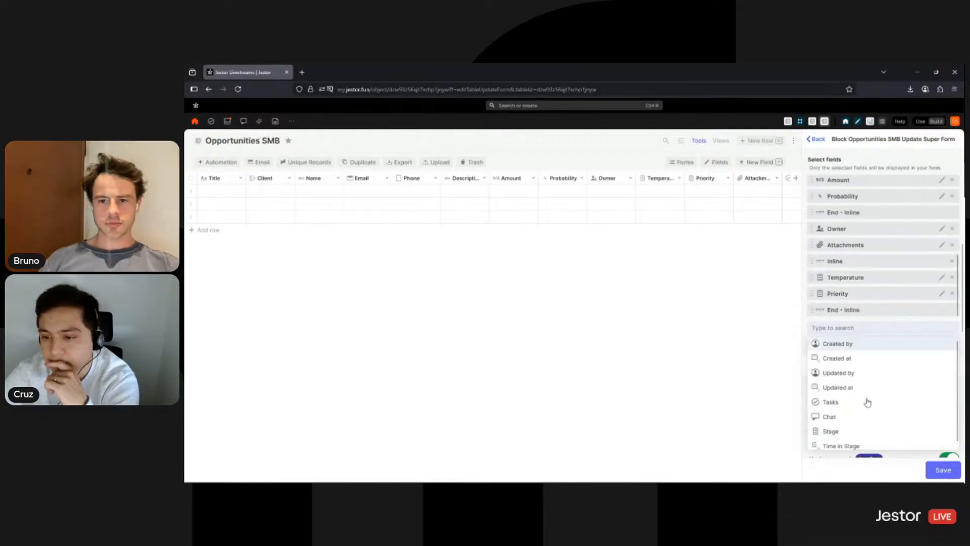
click(869, 428)
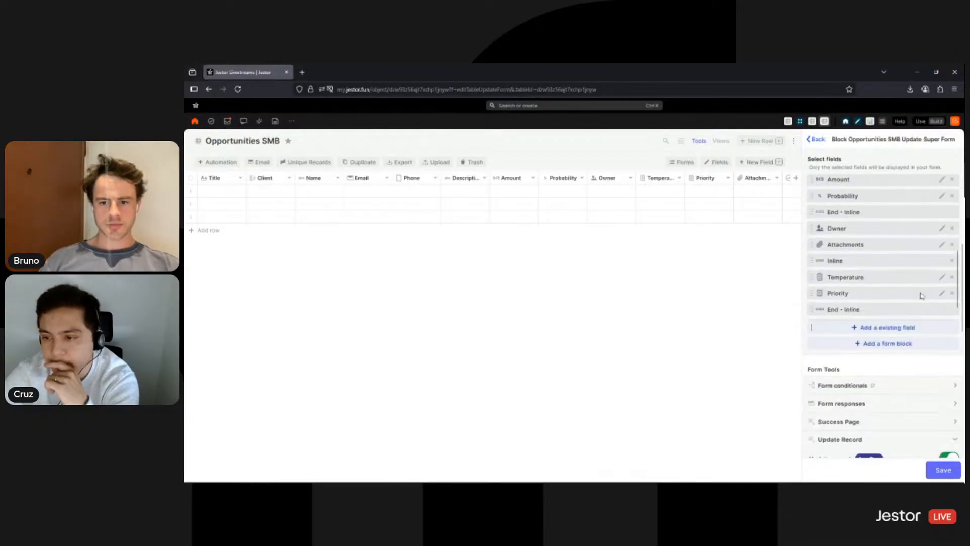
scroll(939, 297, down, 2)
scroll(940, 203, down, 1)
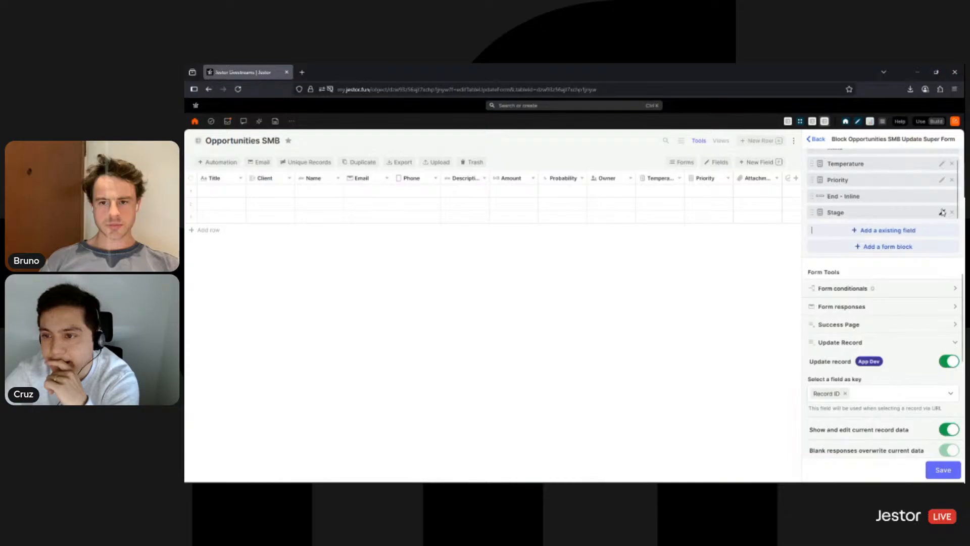
click(901, 316)
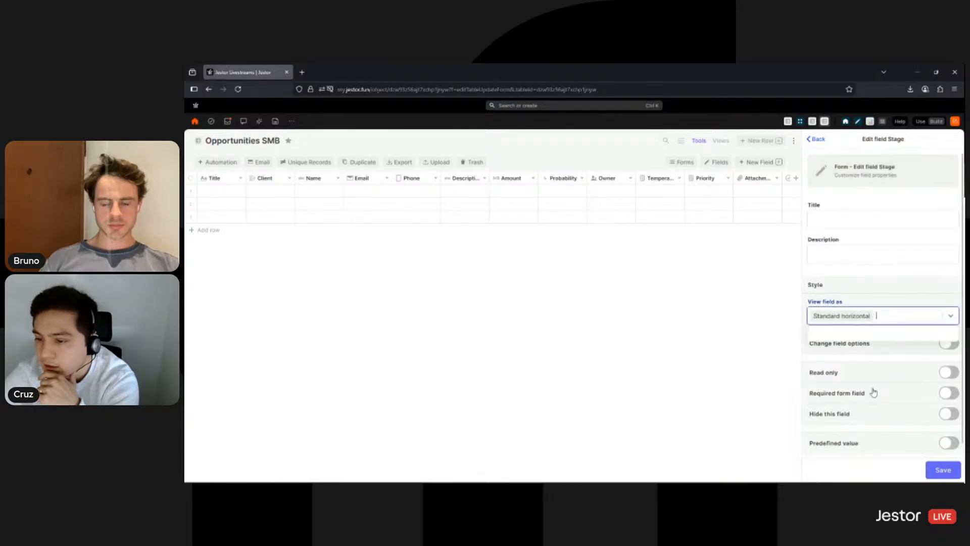
click(864, 406)
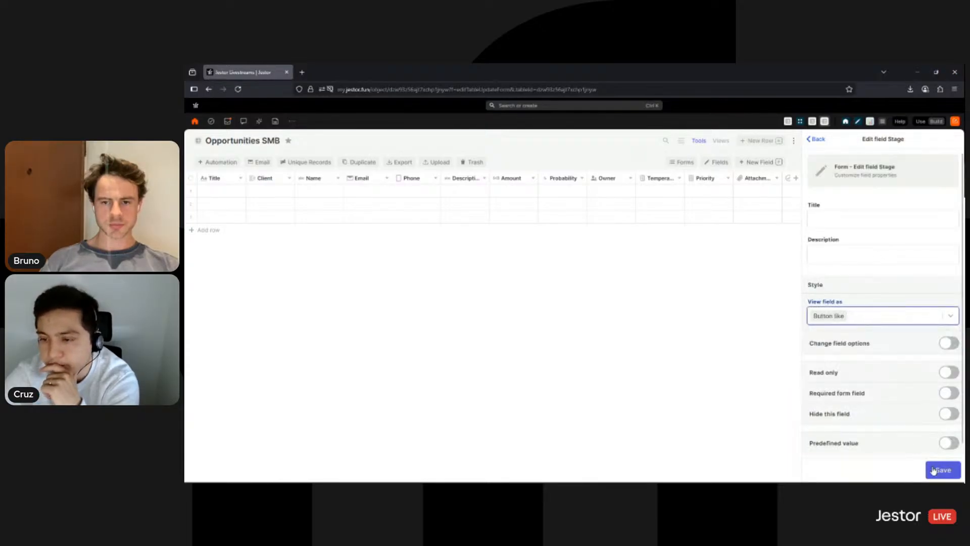
click(934, 470)
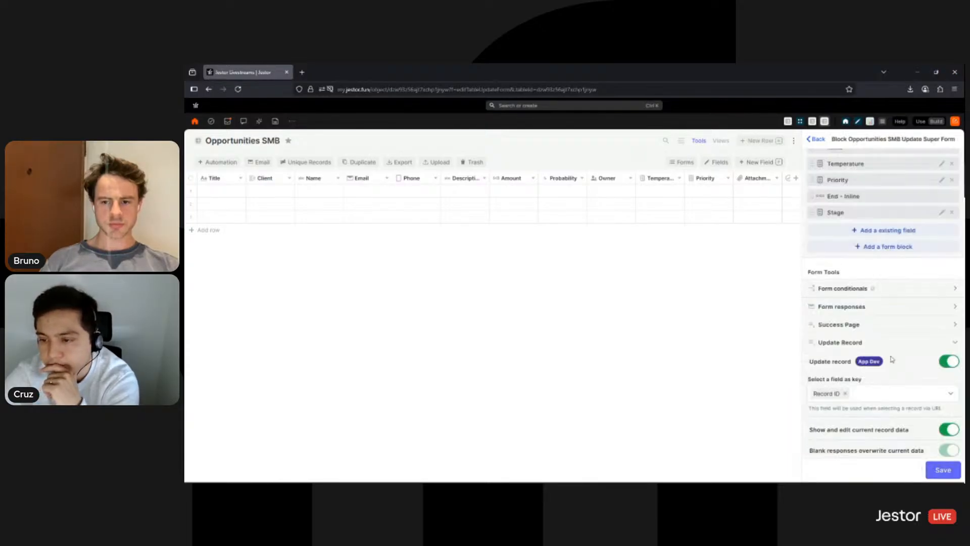
Add a form conditional named "Hide Lead Info" to the update form.
click(934, 290)
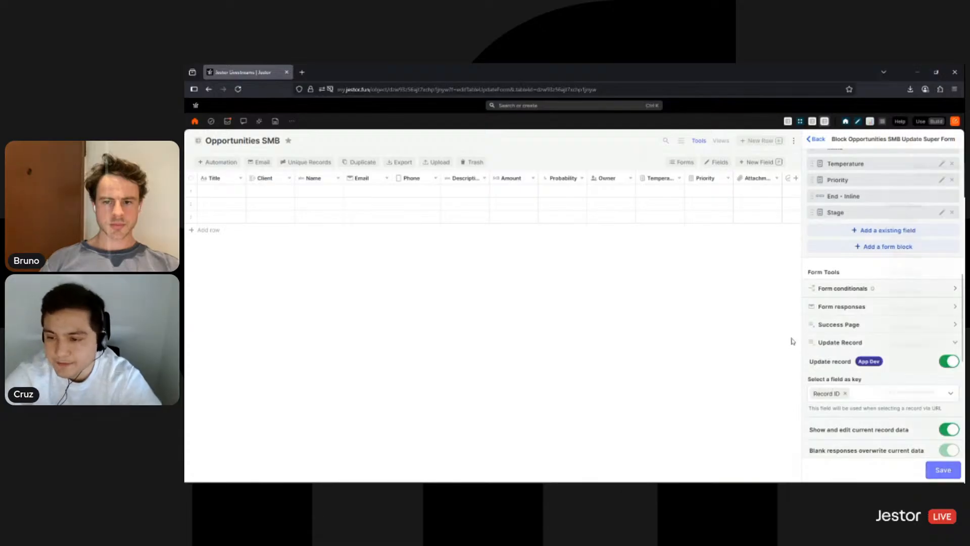
scroll(886, 324, down, 3)
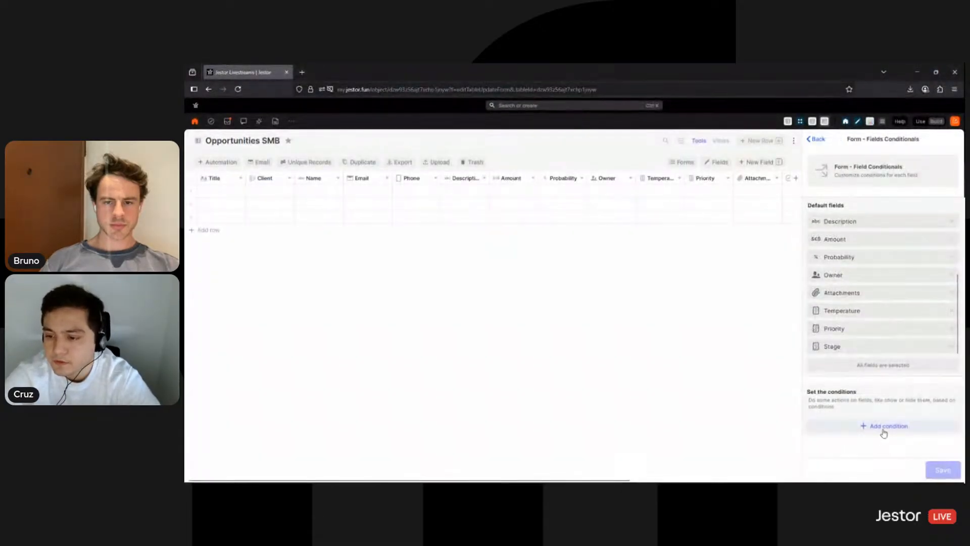
click(882, 426)
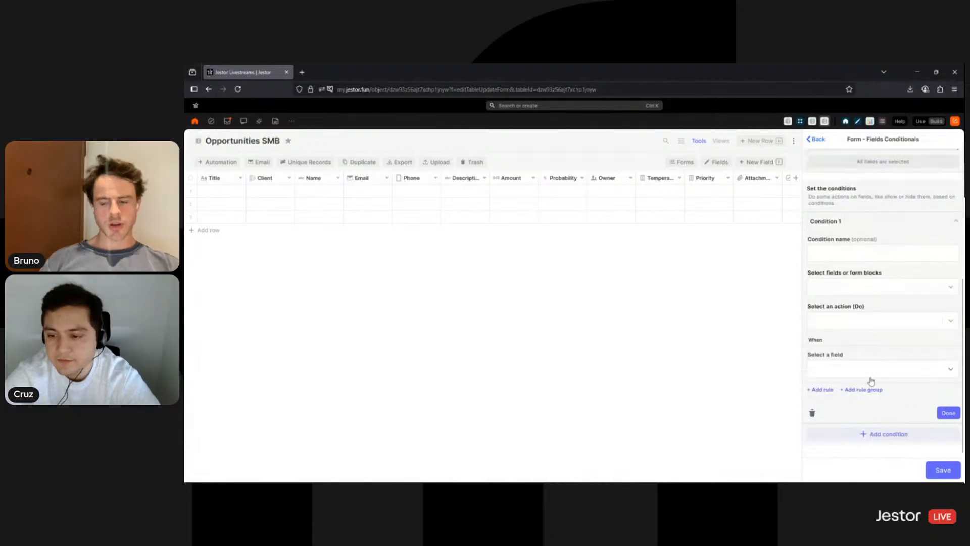
scroll(821, 377, down, 4)
click(863, 253)
text(Hid)
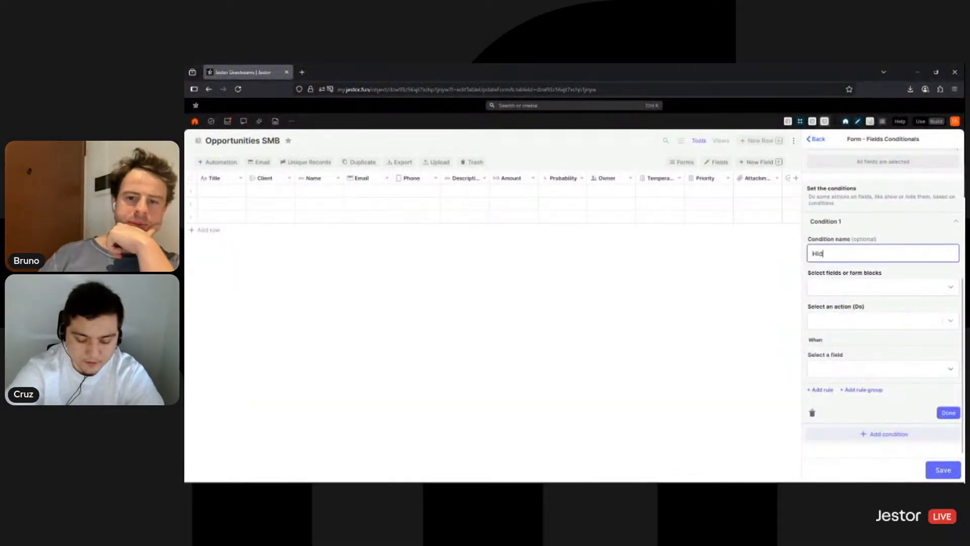
text(e Lead Info)
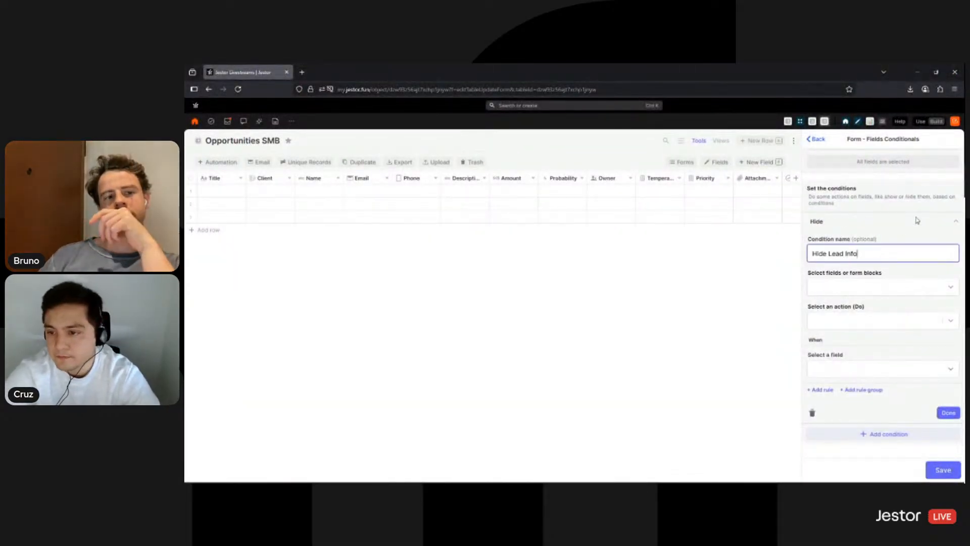
Set the Hide Lead Info condition to apply the Hide action to the Name, Email and Phone fields.
click(909, 288)
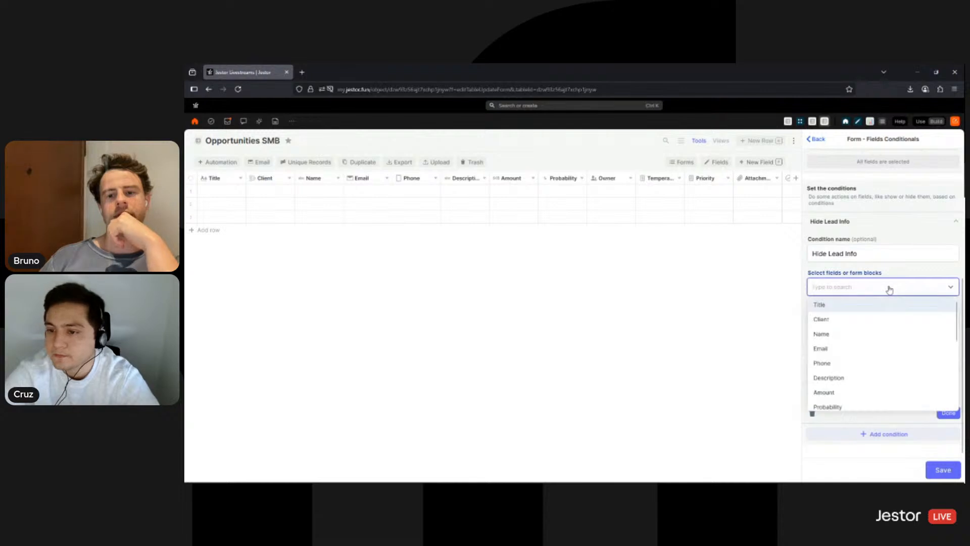
click(841, 338)
click(841, 336)
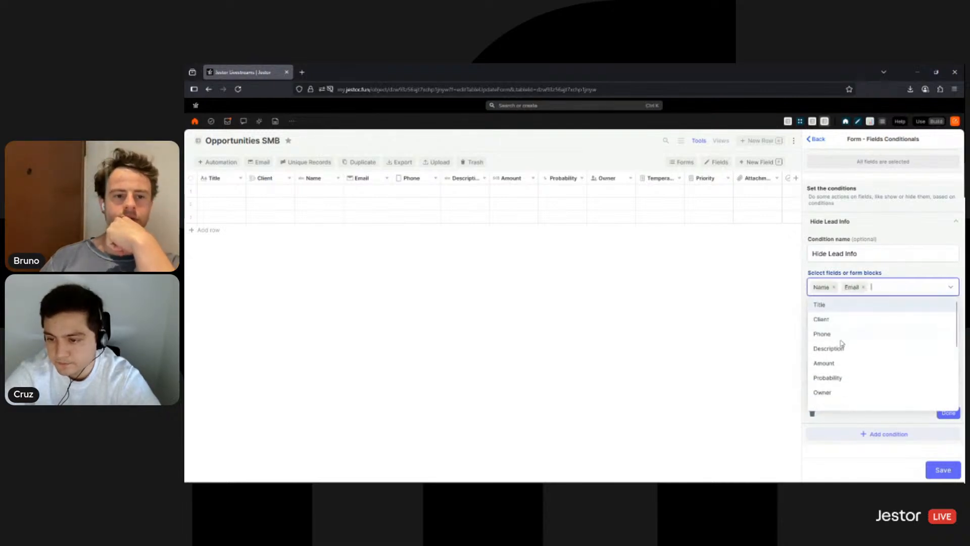
click(822, 334)
click(877, 281)
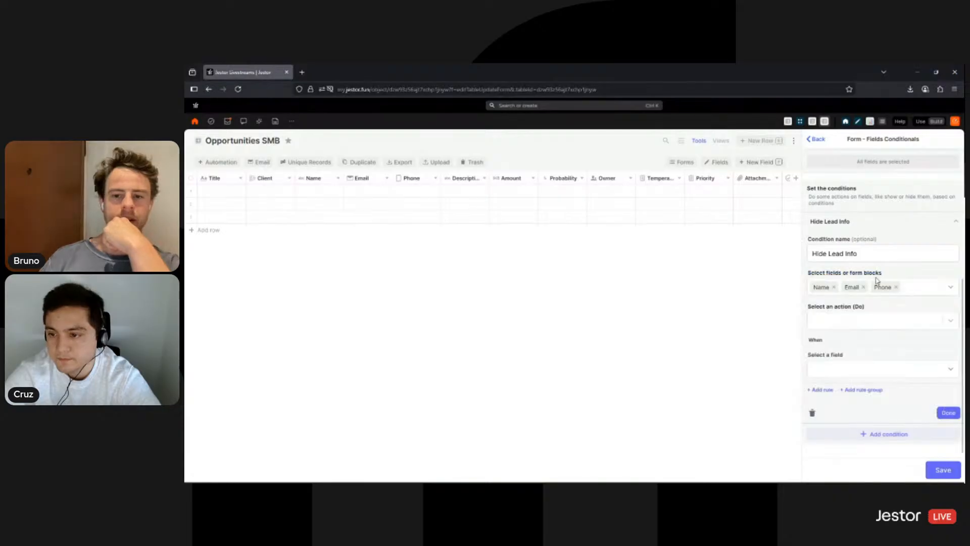
click(863, 325)
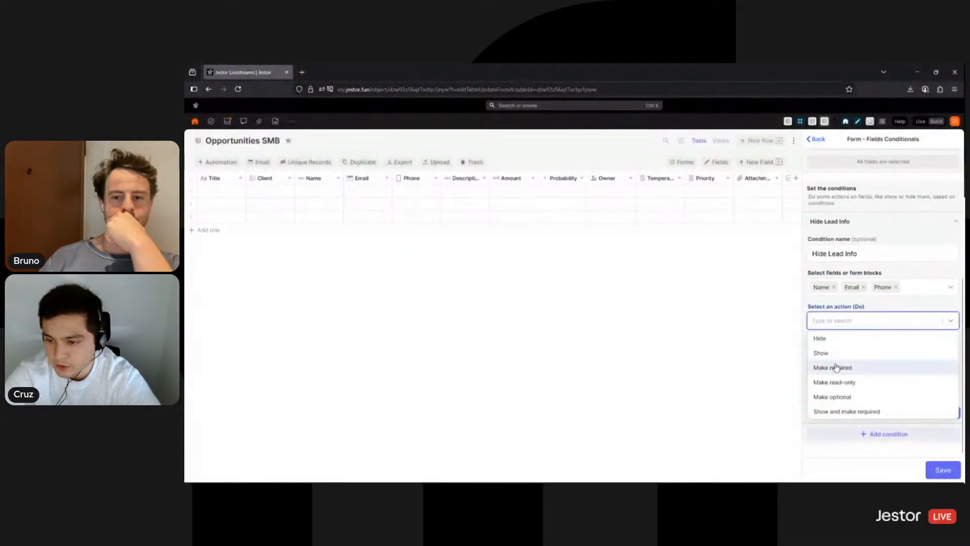
click(829, 338)
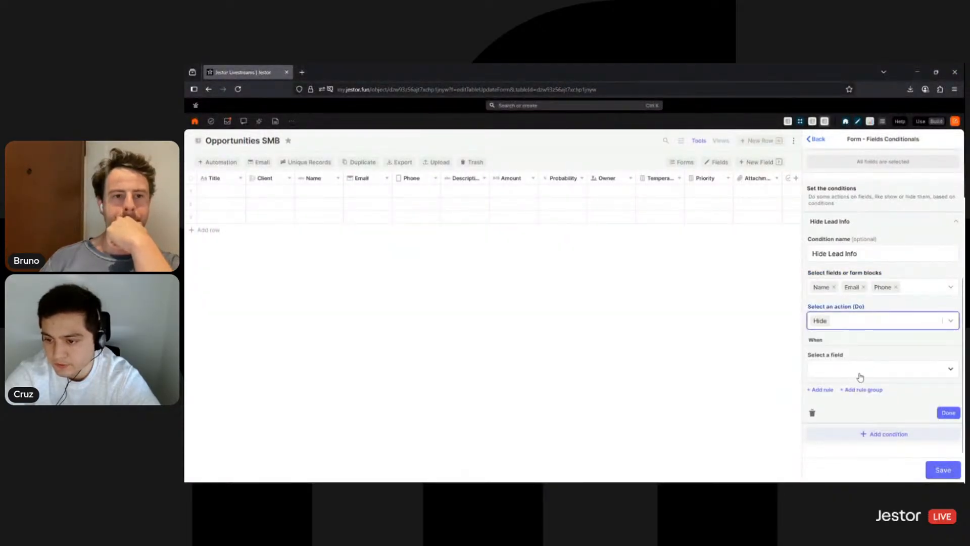
Make the Hide Lead Info condition apply when Client is not empty, finish it and reopen it to review its settings.
click(865, 369)
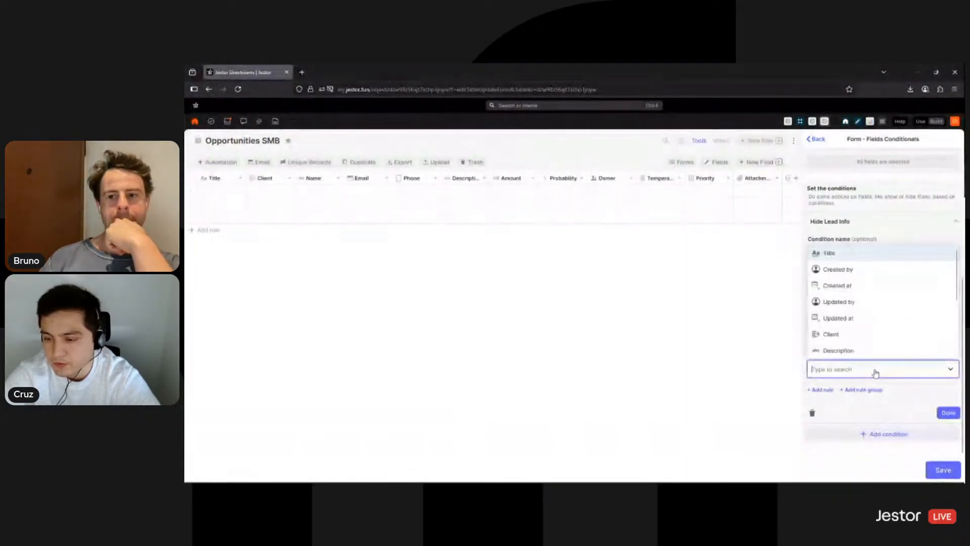
click(865, 335)
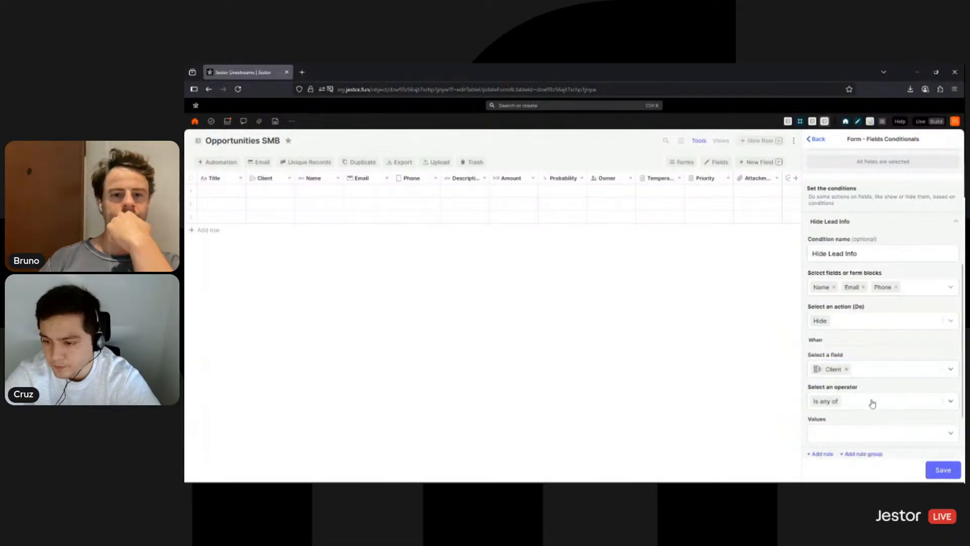
click(873, 402)
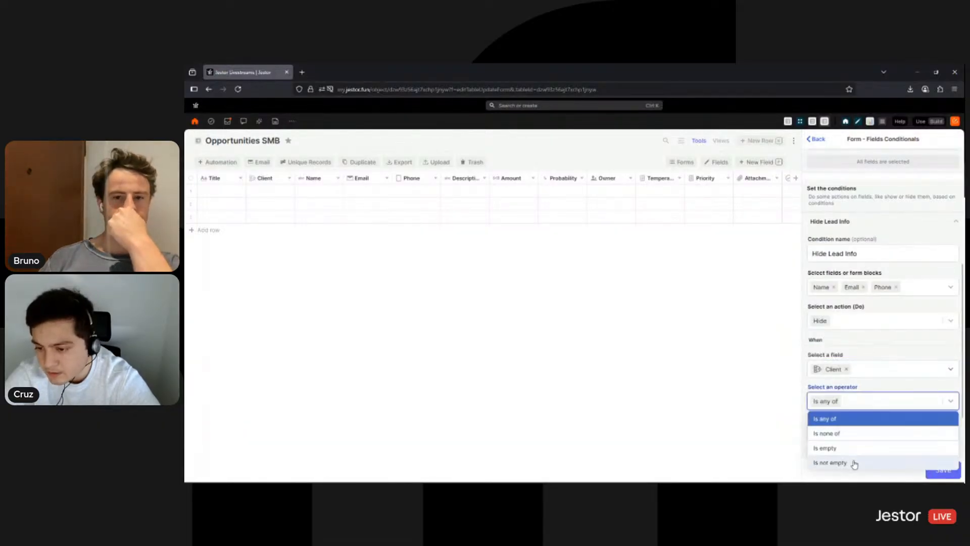
click(855, 462)
click(947, 446)
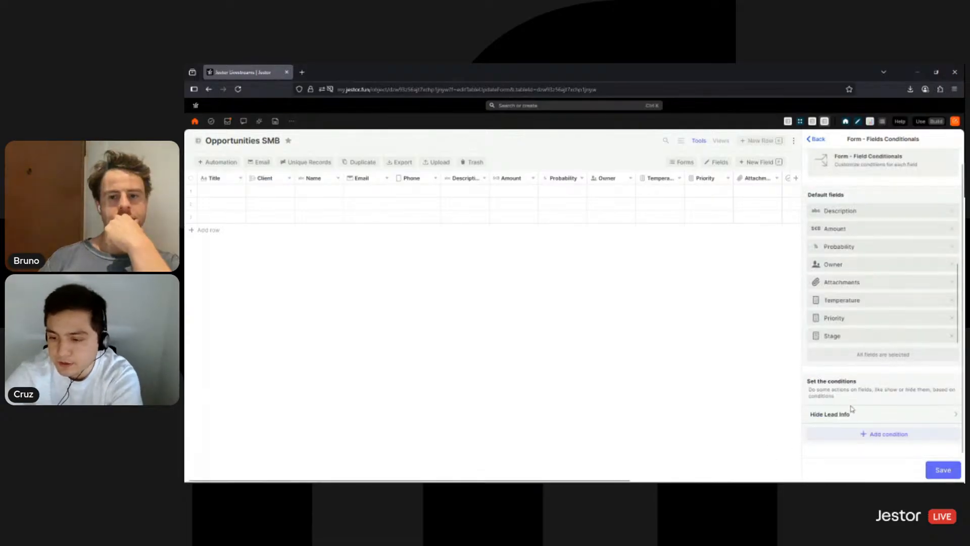
click(829, 414)
scroll(852, 300, down, 3)
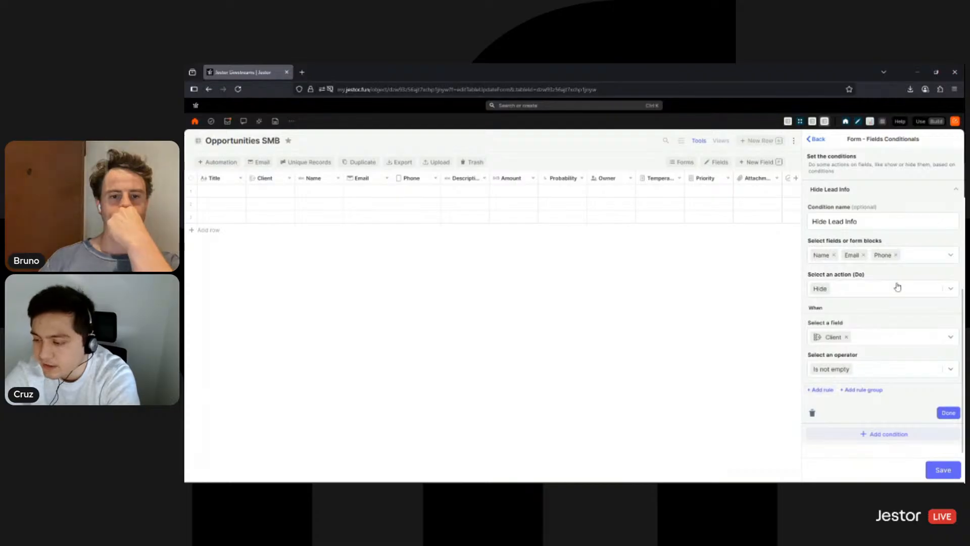
Finish editing the Hide Lead Info condition and look through the form's default fields.
click(946, 415)
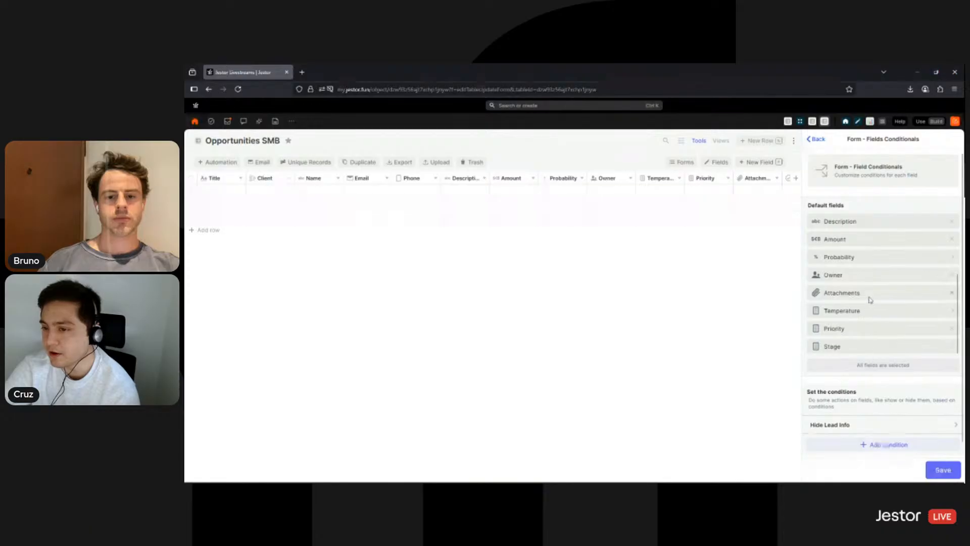
scroll(870, 300, up, 3)
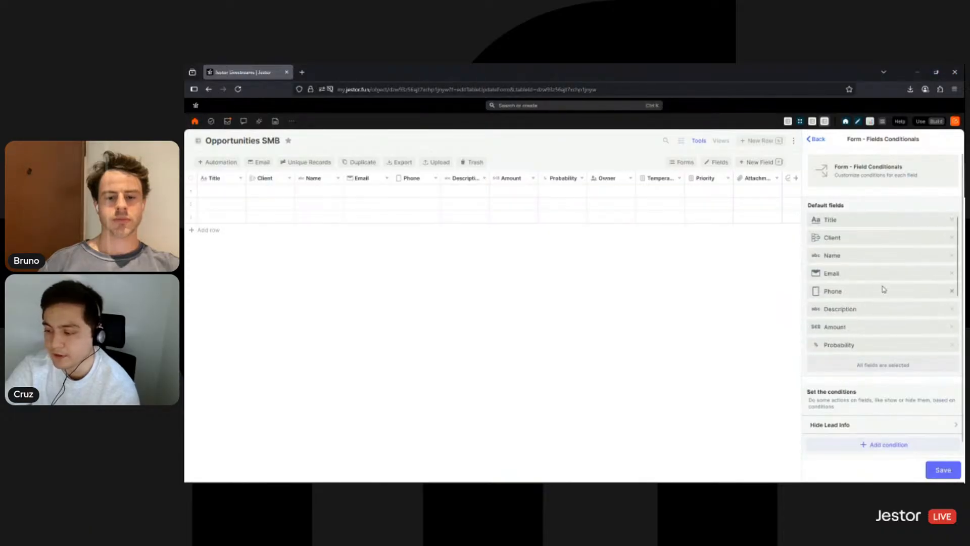
scroll(884, 289, down, 3)
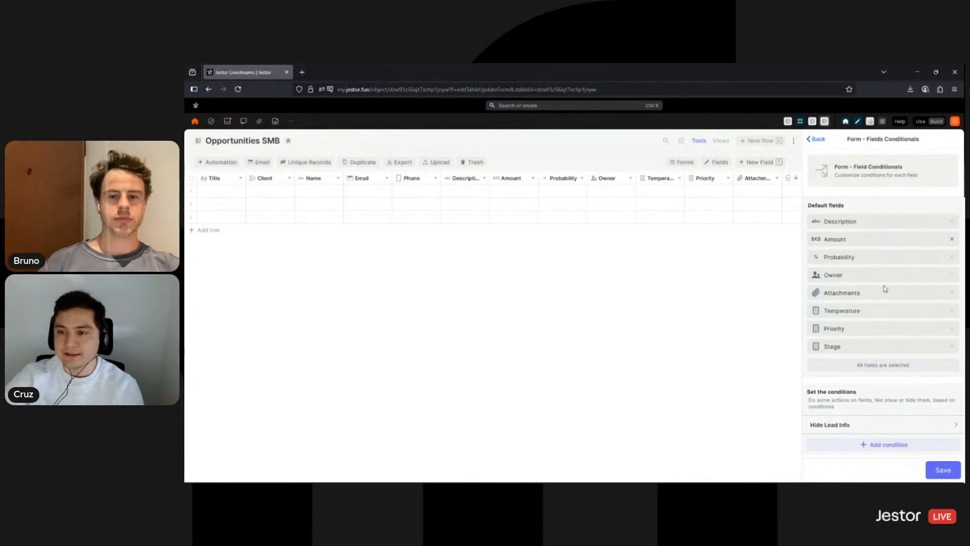
scroll(884, 289, down, 1)
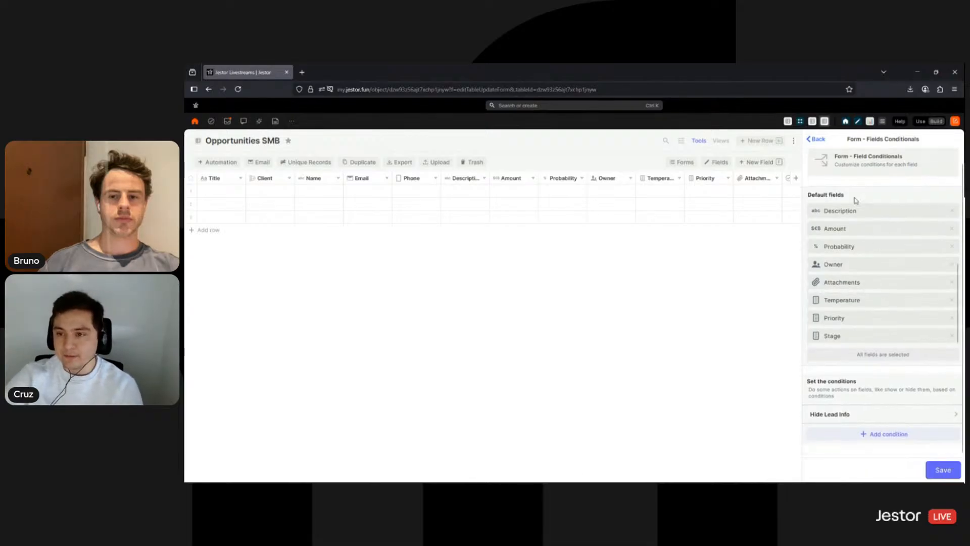
Add a second form condition named Hide Client that applies the Hide action to the Client field.
click(868, 438)
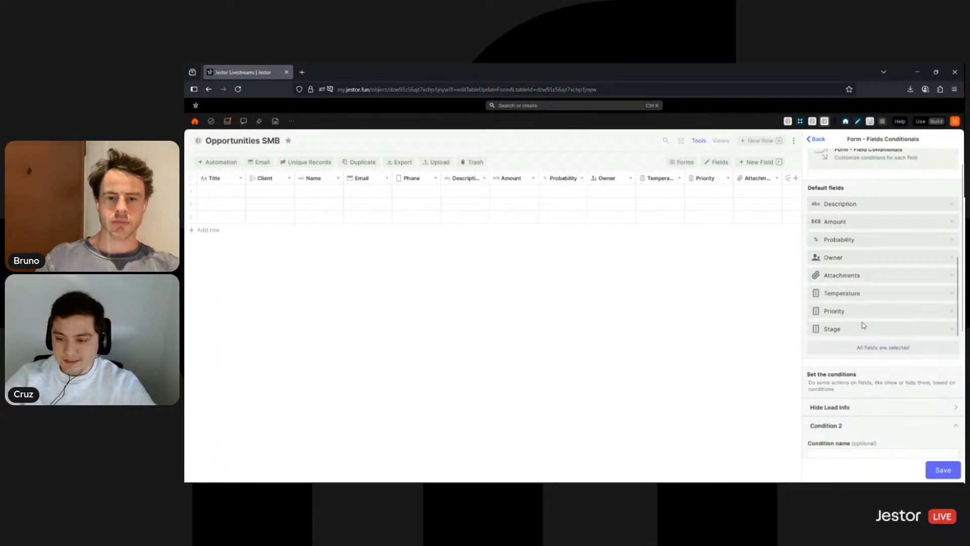
click(814, 319)
text(Hi)
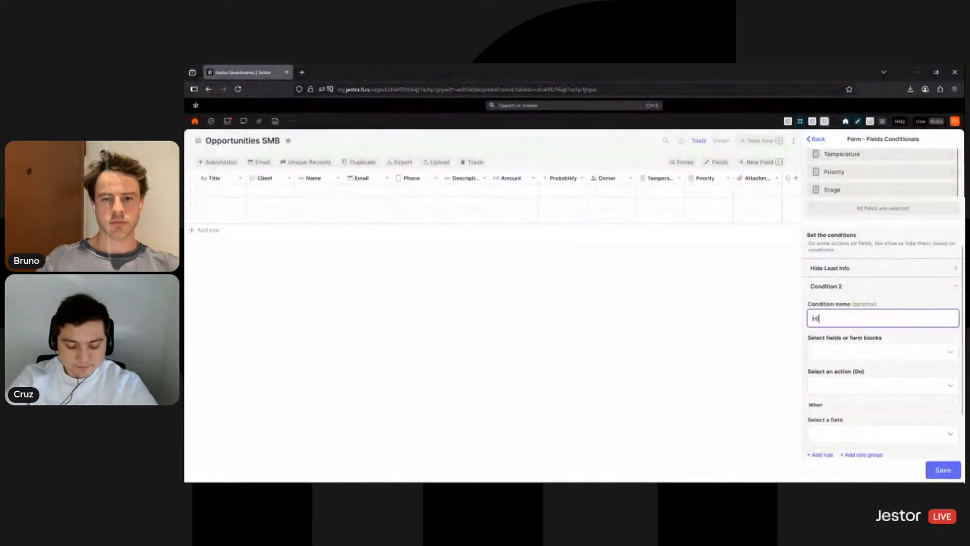
text(de Client)
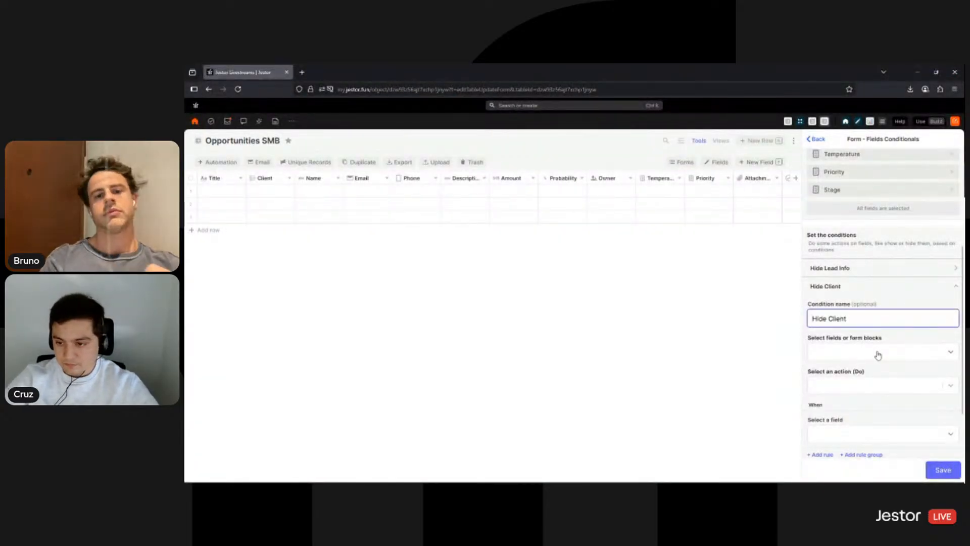
click(877, 352)
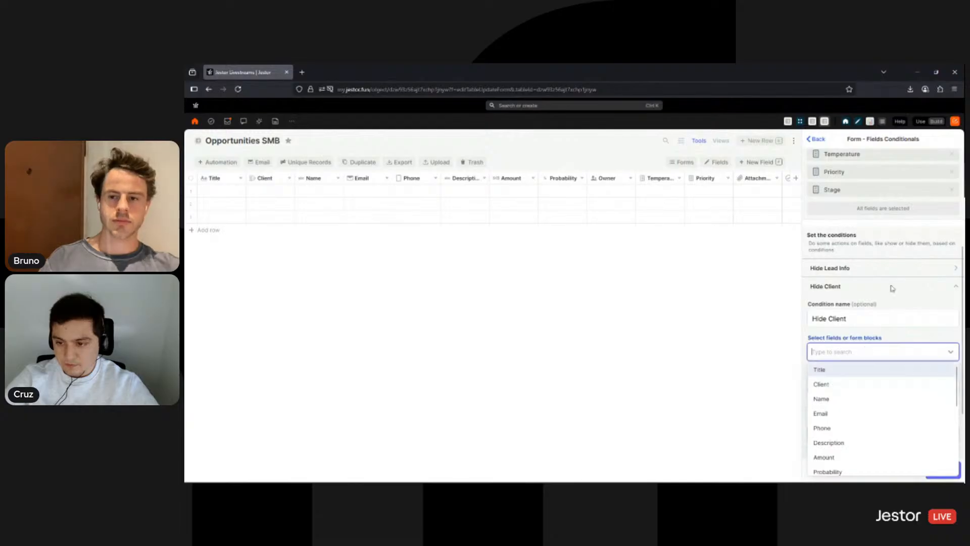
click(837, 383)
click(885, 268)
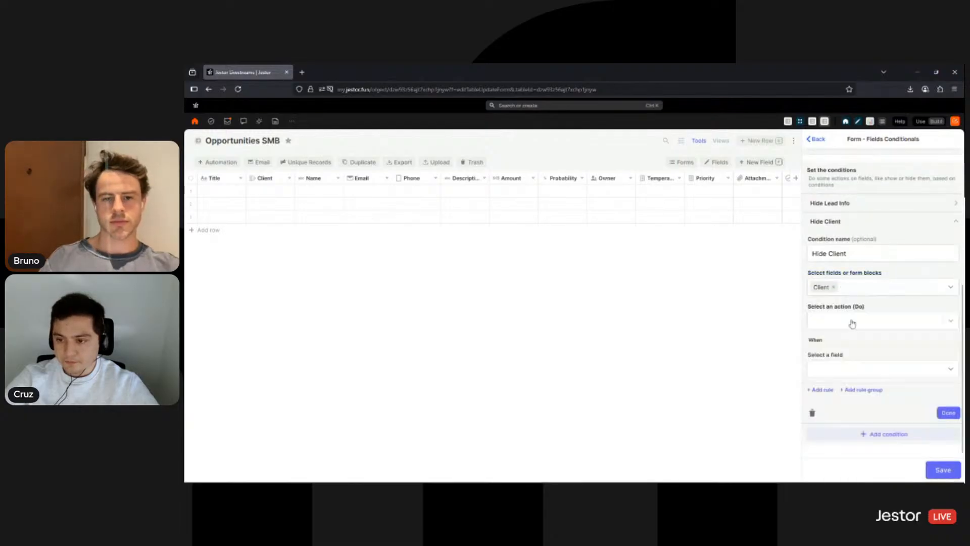
click(854, 322)
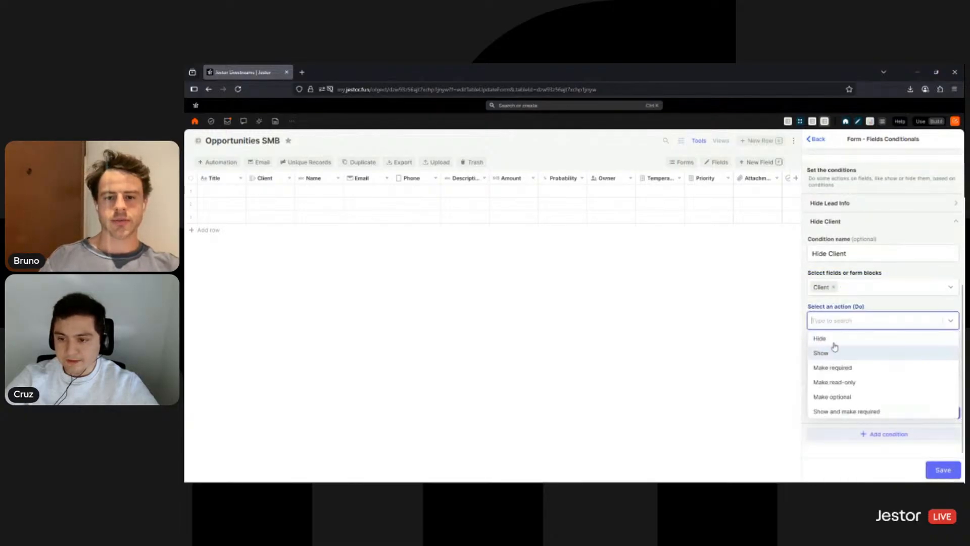
click(831, 339)
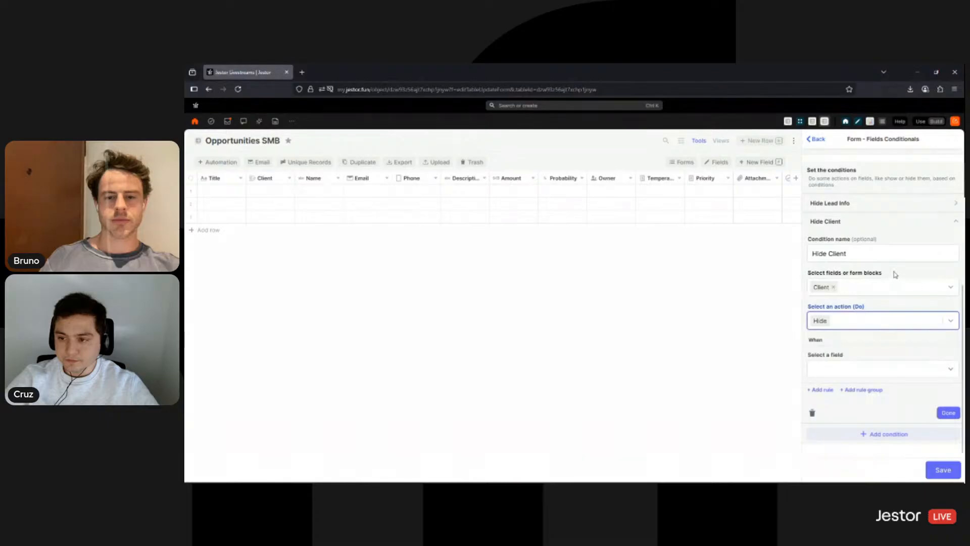
Set the Hide Client condition to apply when Name is not empty and save the form conditionals.
click(885, 378)
scroll(861, 302, down, 3)
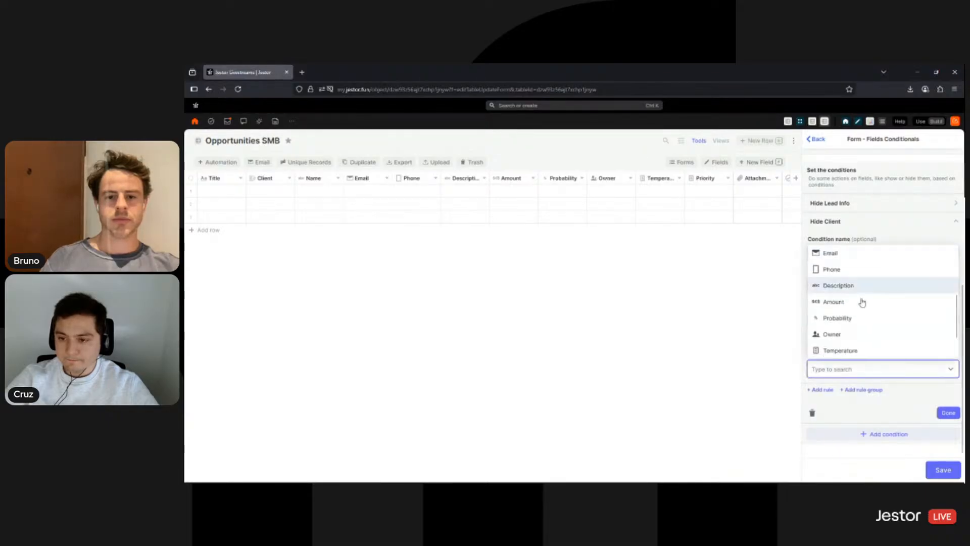
scroll(862, 304, down, 2)
scroll(854, 313, up, 5)
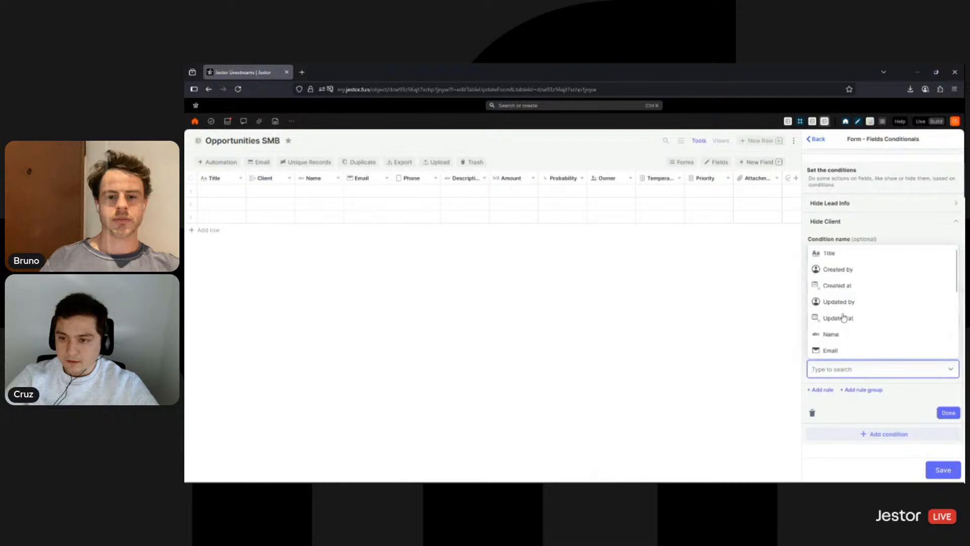
click(842, 334)
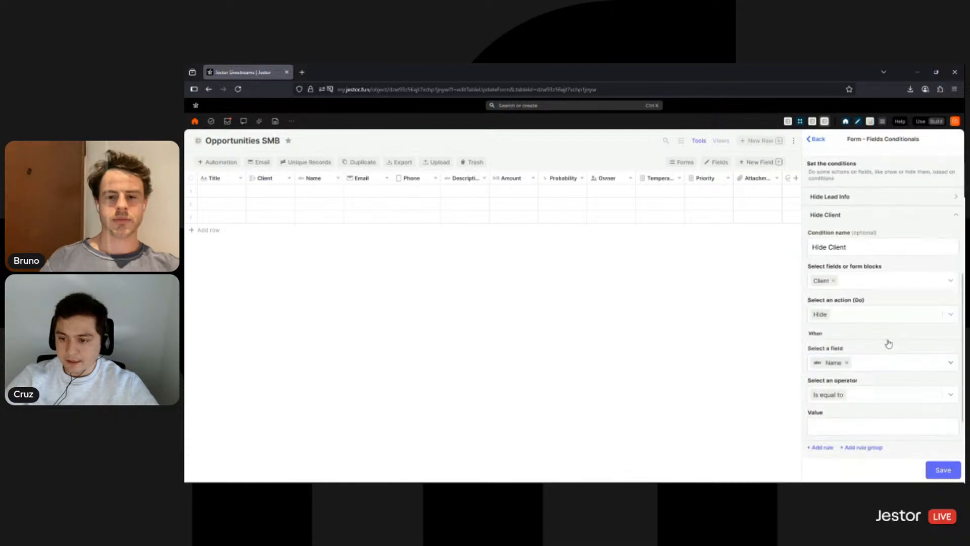
scroll(889, 344, down, 1)
click(870, 356)
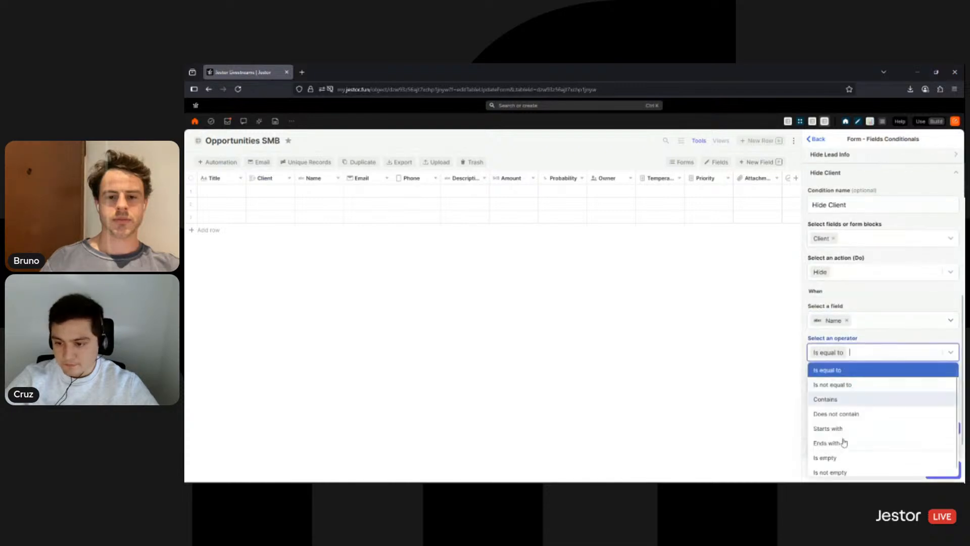
click(840, 470)
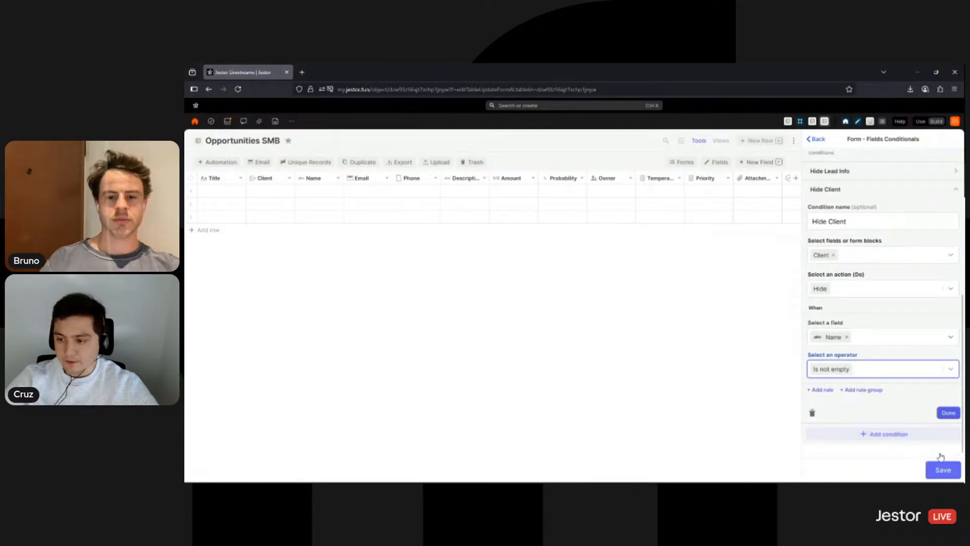
click(941, 464)
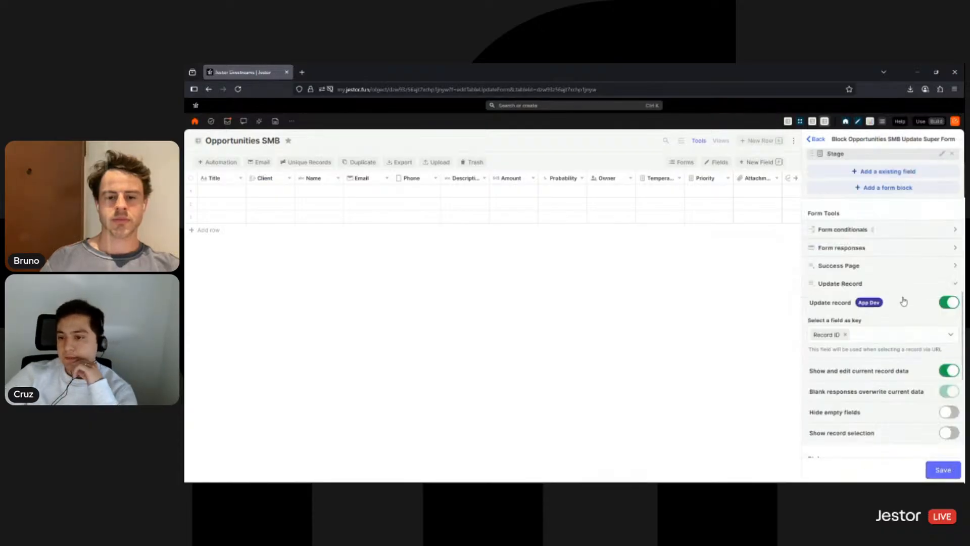
Examine the form response options and the background color setting of the update form.
scroll(920, 278, down, 1)
click(954, 211)
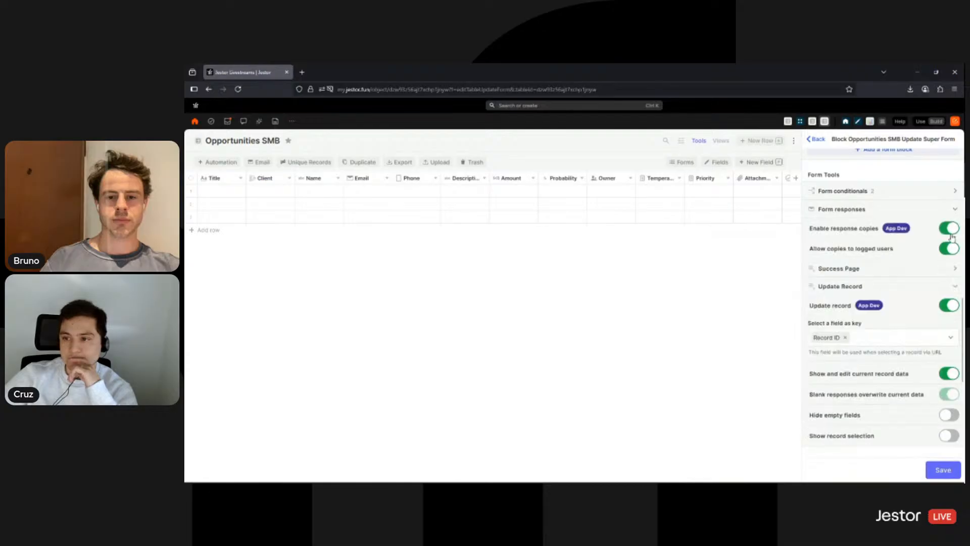
click(955, 211)
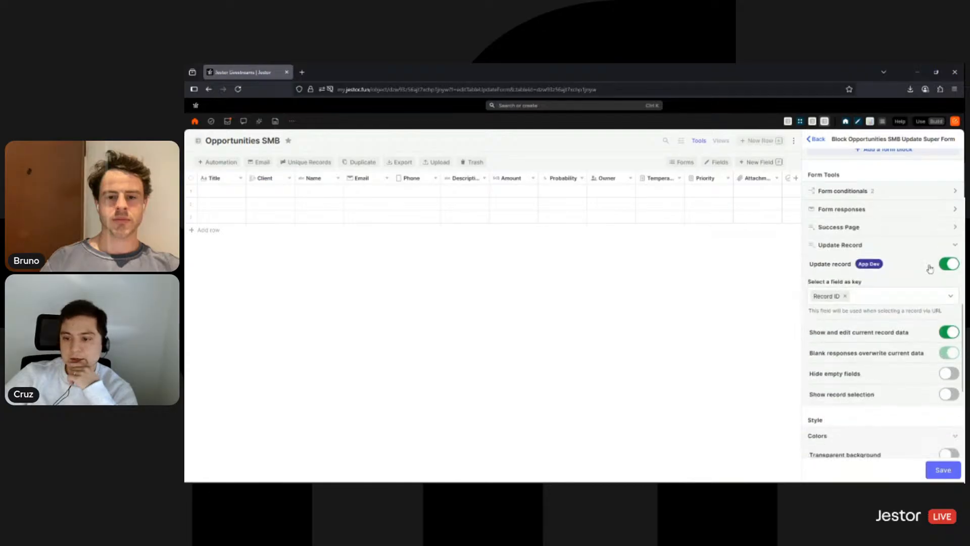
scroll(935, 266, down, 5)
click(953, 278)
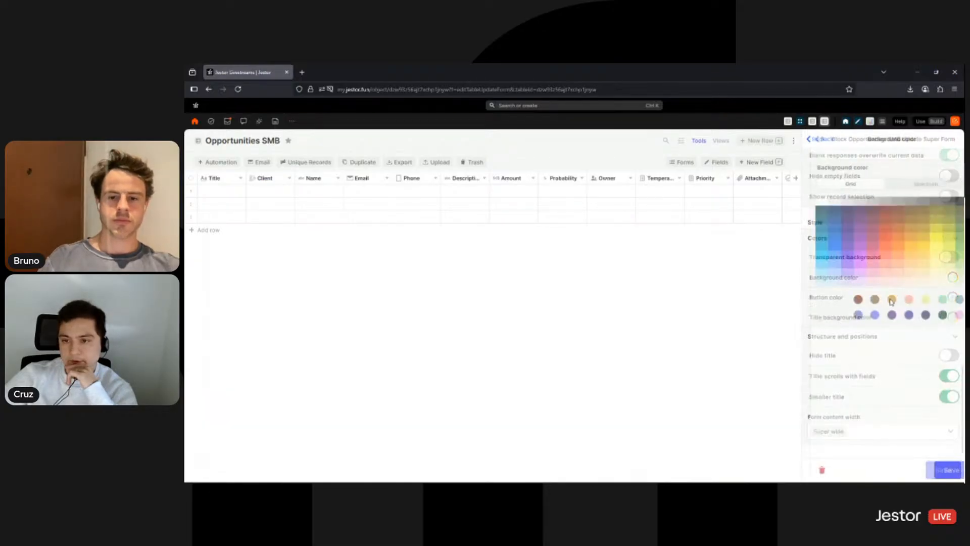
click(943, 470)
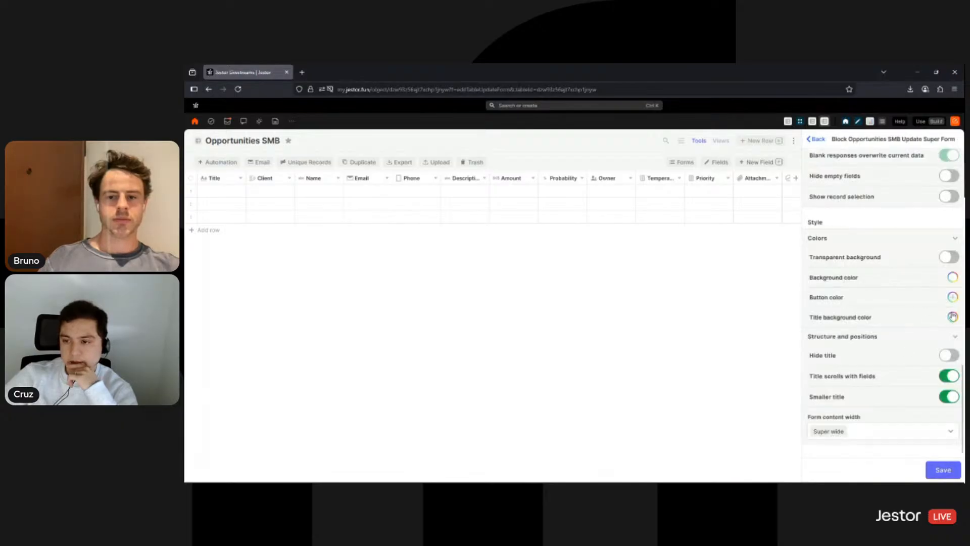
Set the update form's title background color to violet and save the color.
click(953, 318)
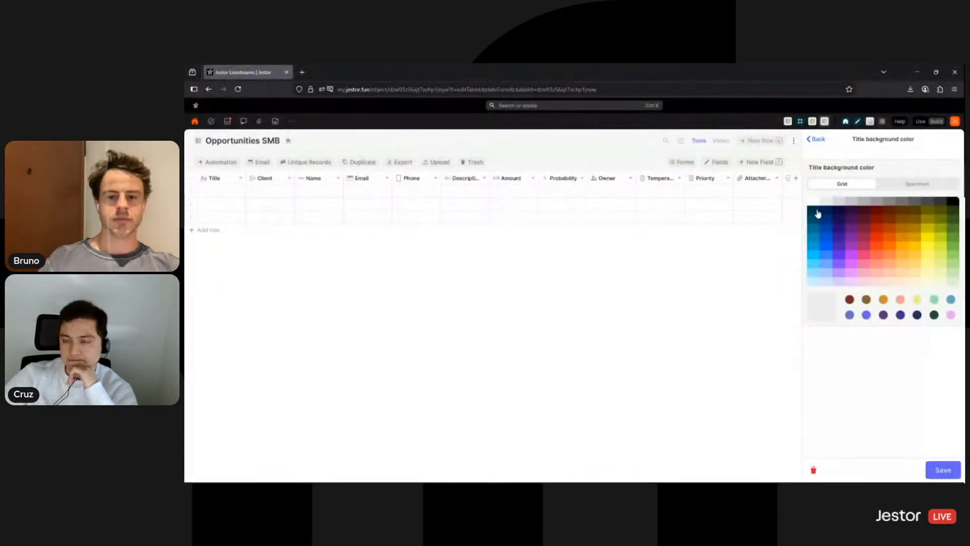
click(838, 259)
click(942, 470)
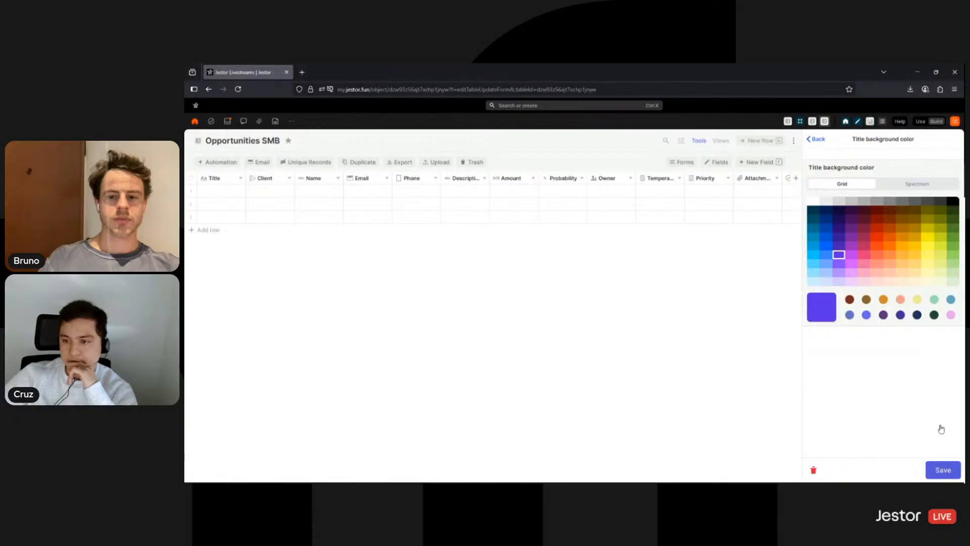
Set the form's button color to the same violet as the title background and save the update form.
click(952, 298)
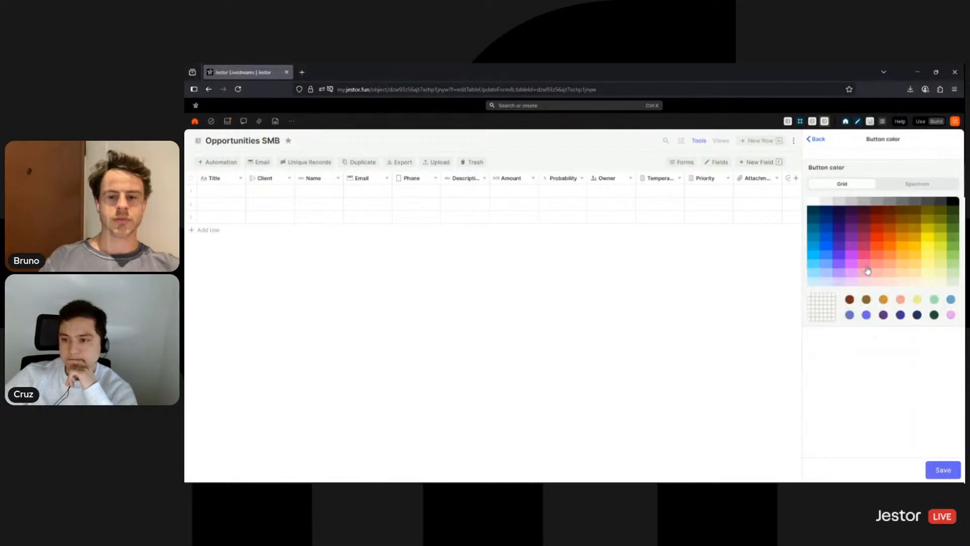
click(839, 255)
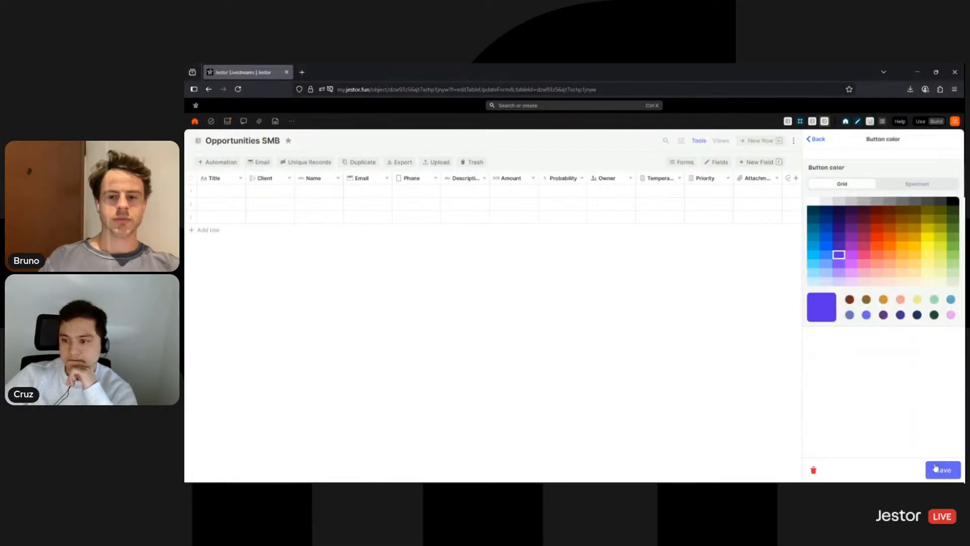
click(942, 470)
click(943, 470)
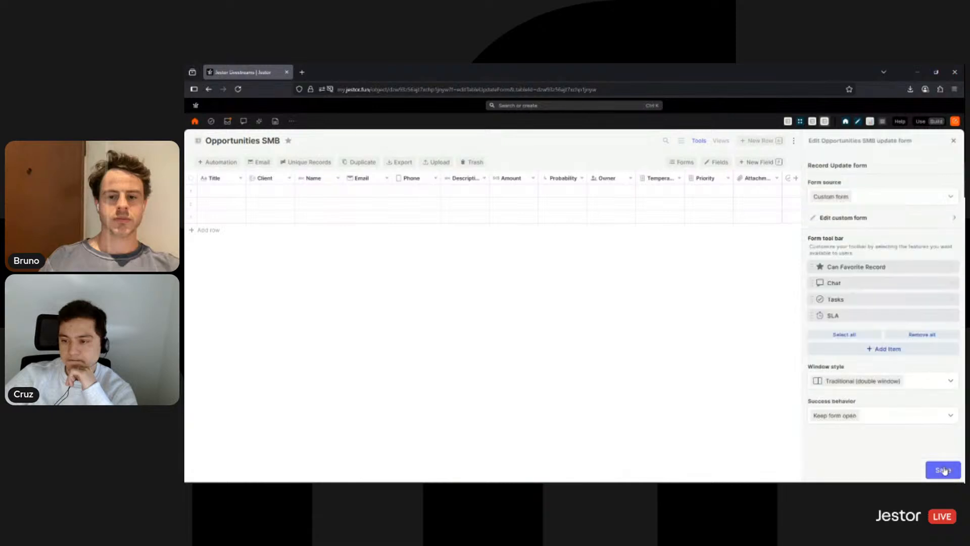
click(943, 470)
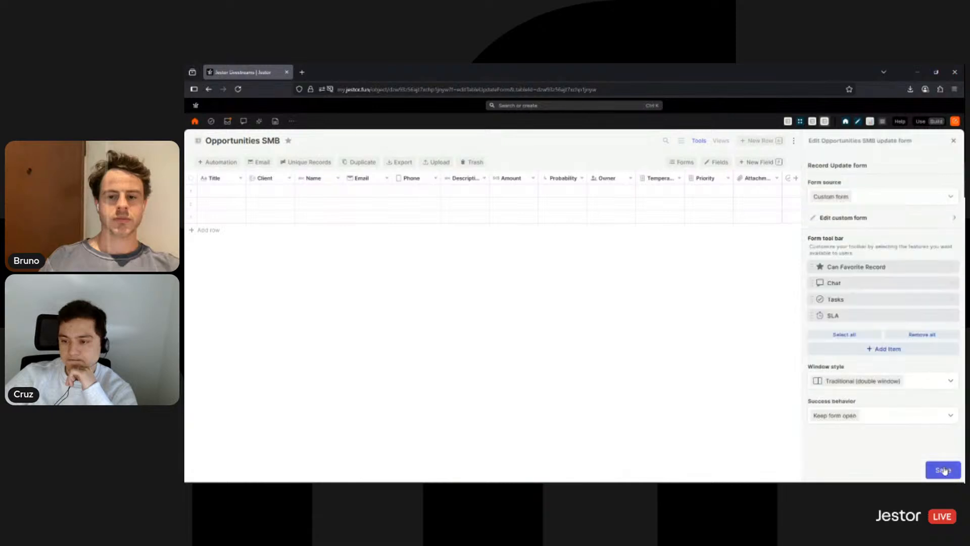
Open the first record to examine the update form's layout and its SLA tool, and close the record.
click(240, 191)
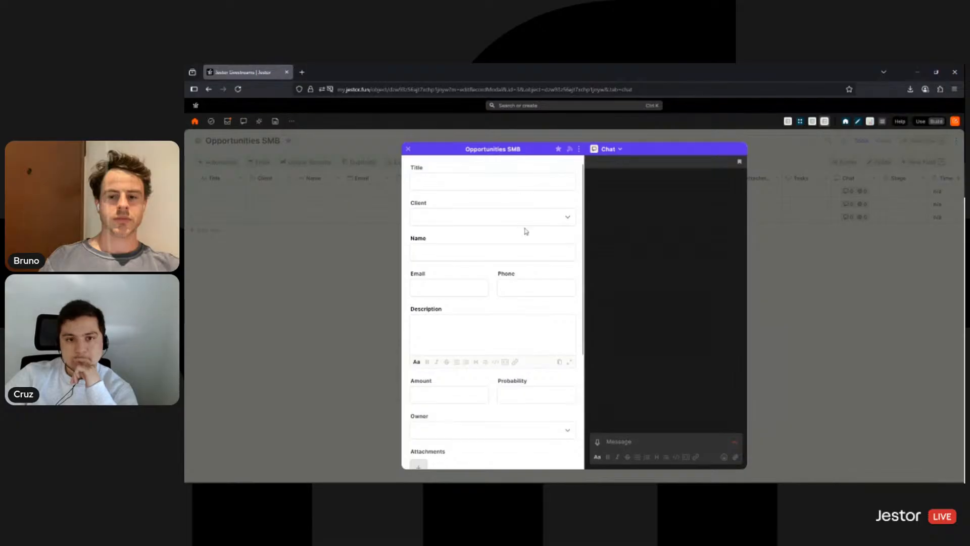
scroll(502, 313, down, 3)
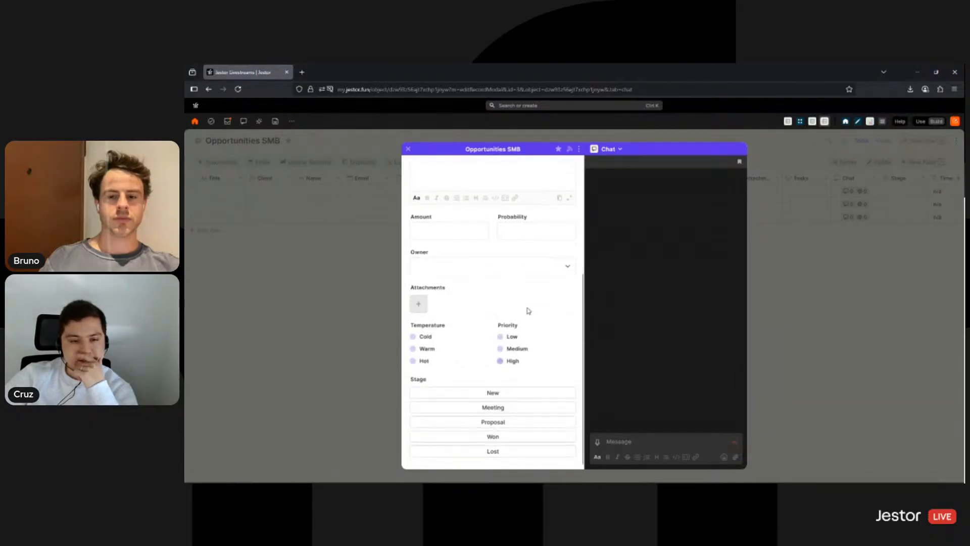
scroll(528, 310, up, 3)
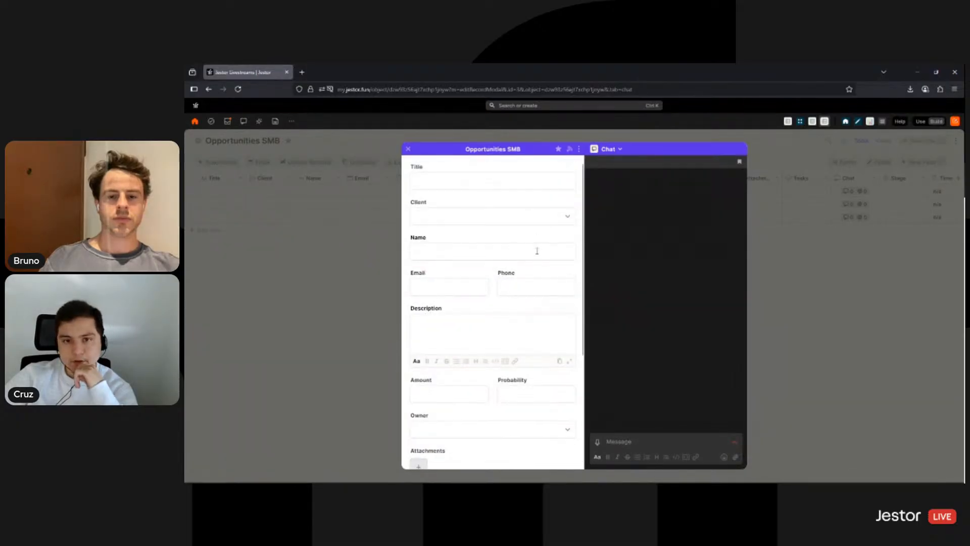
scroll(537, 251, down, 3)
click(610, 154)
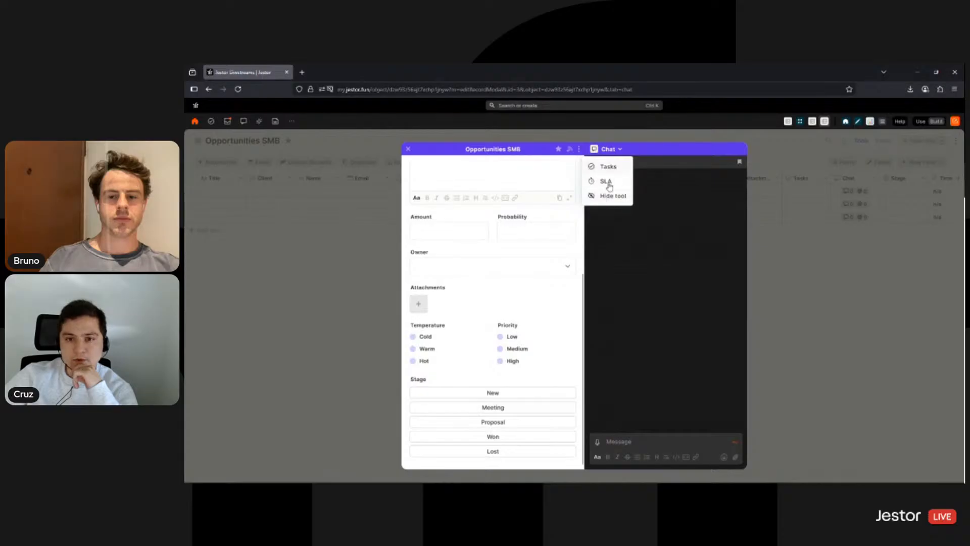
scroll(545, 273, up, 3)
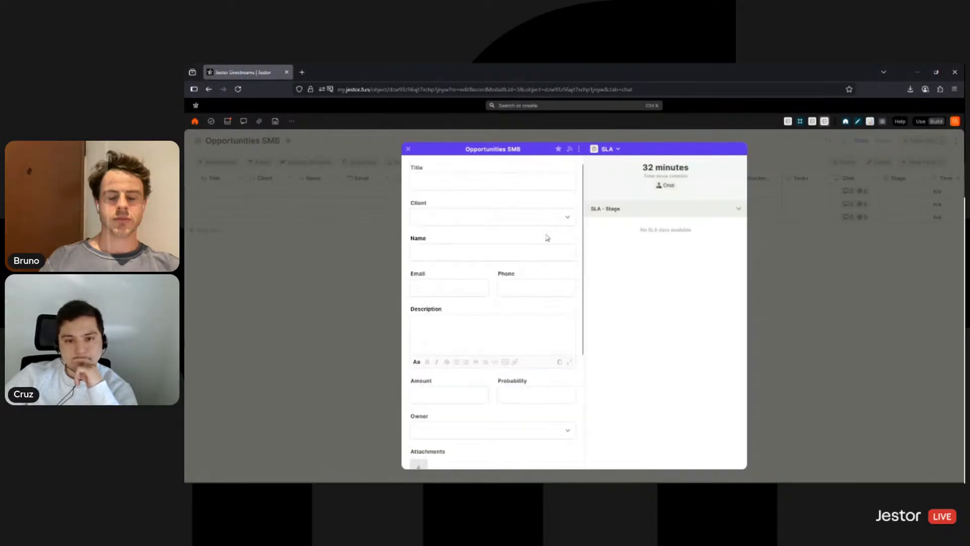
click(885, 330)
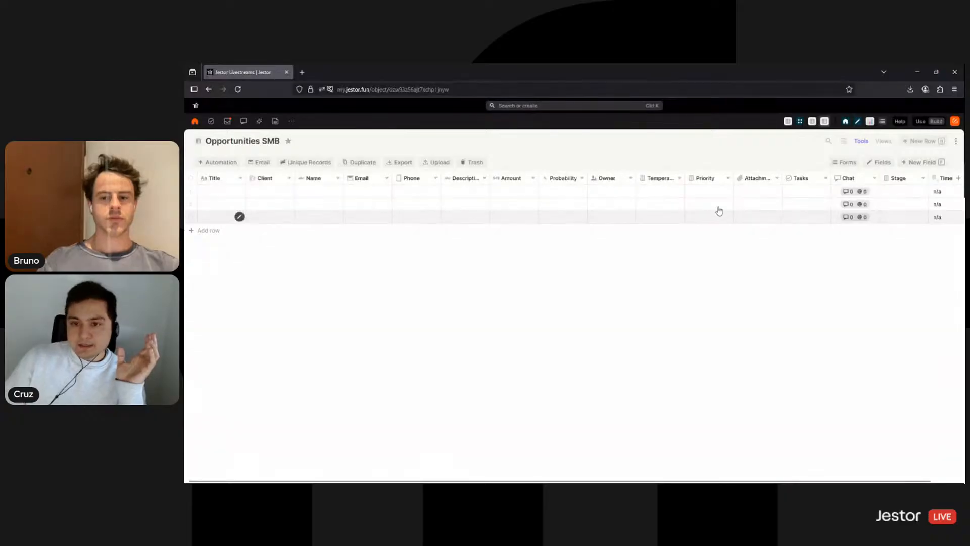
Start a new Formulas field in the Opportunities SMB table with Currency as return type and $ as currency symbol.
scroll(719, 211, right, 1)
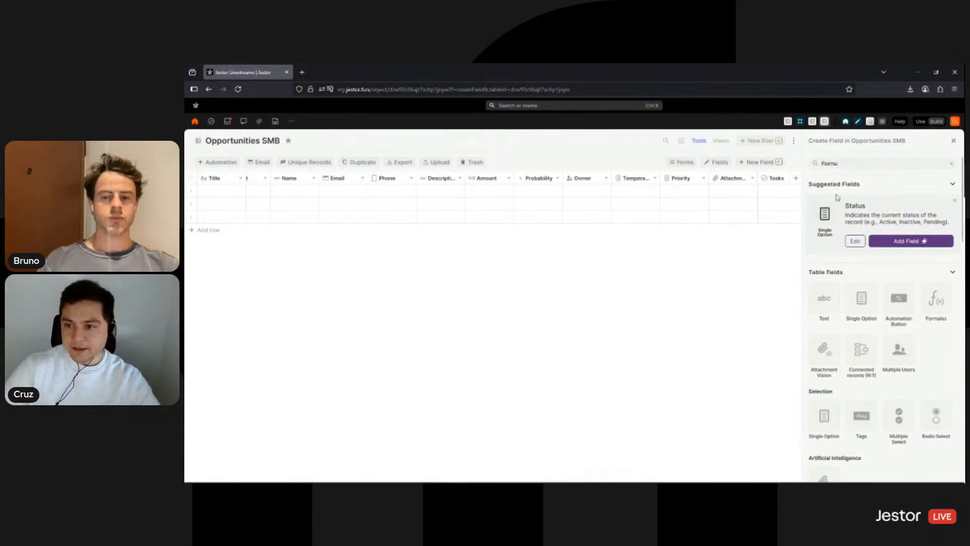
click(830, 215)
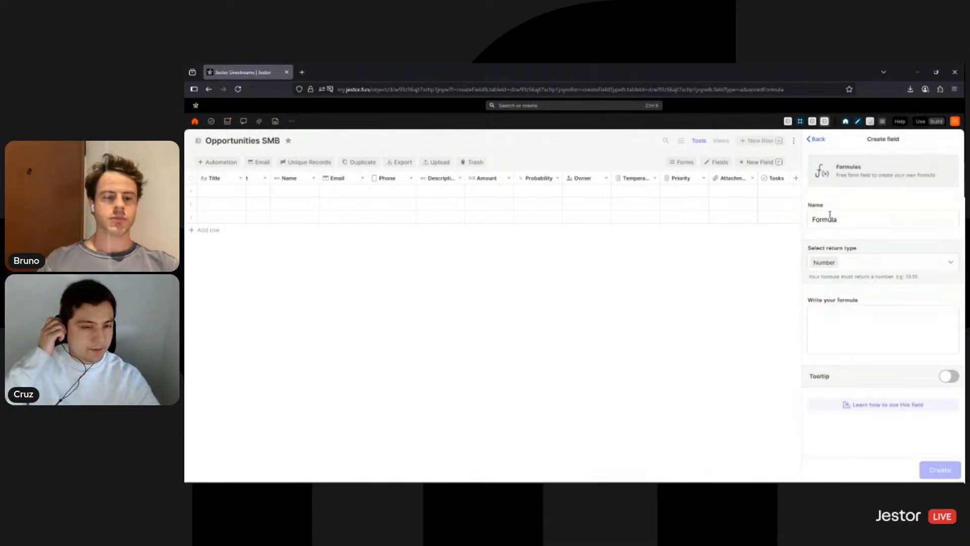
click(875, 266)
click(840, 301)
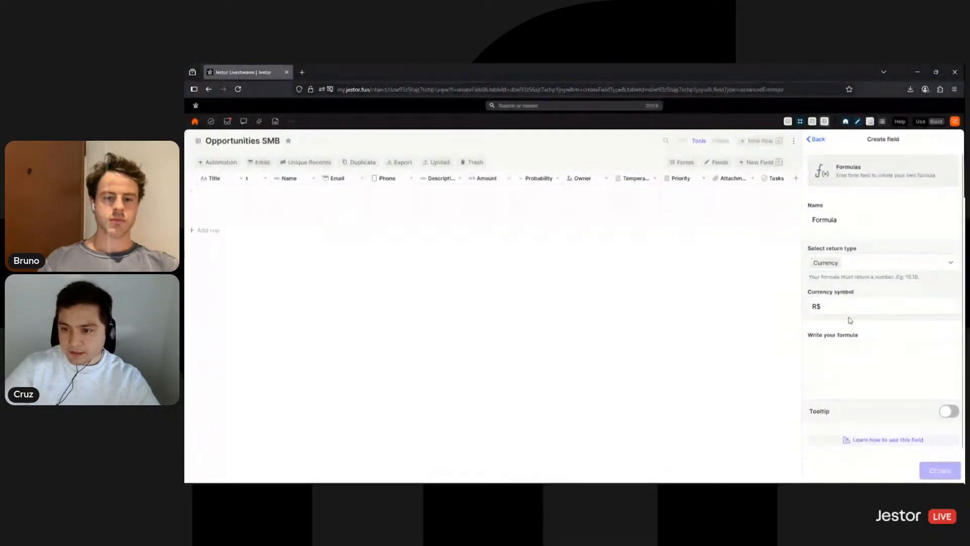
click(810, 307)
key(Delete)
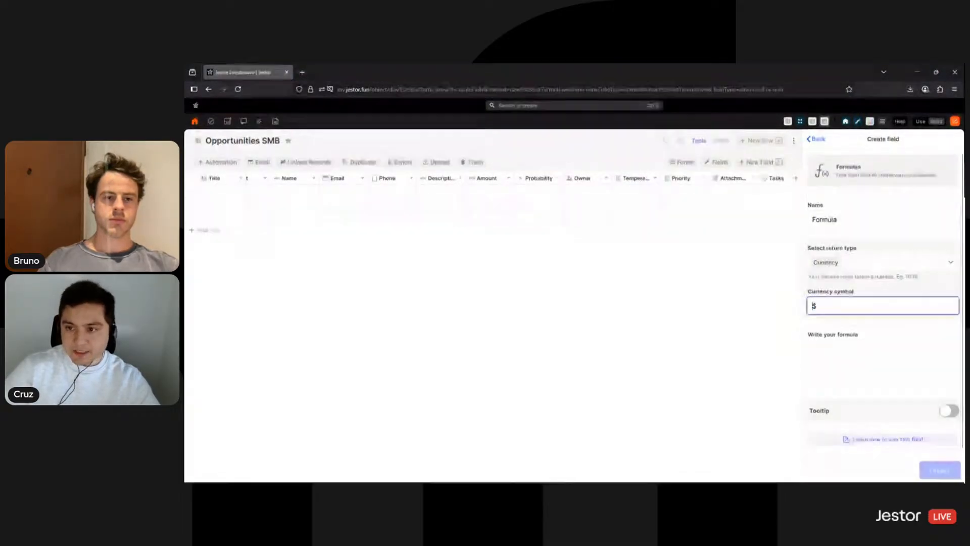
Name the new formula field Predicted Revenue.
double_click(844, 221)
text(P)
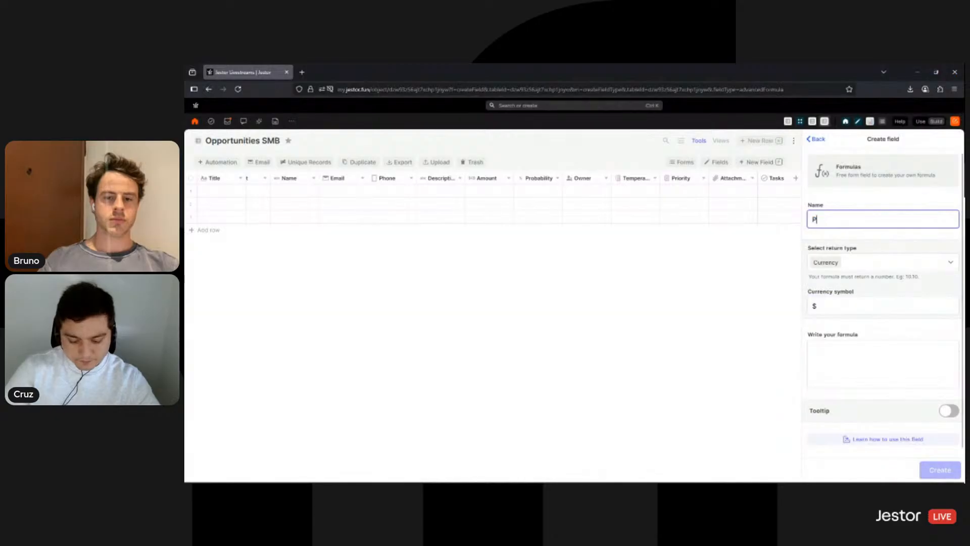
text(redicted Revenu)
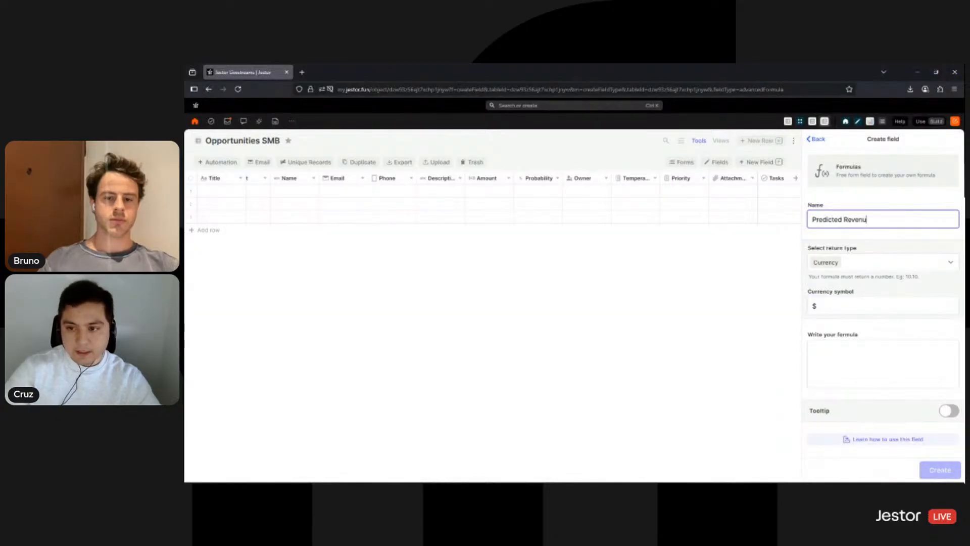
text(e)
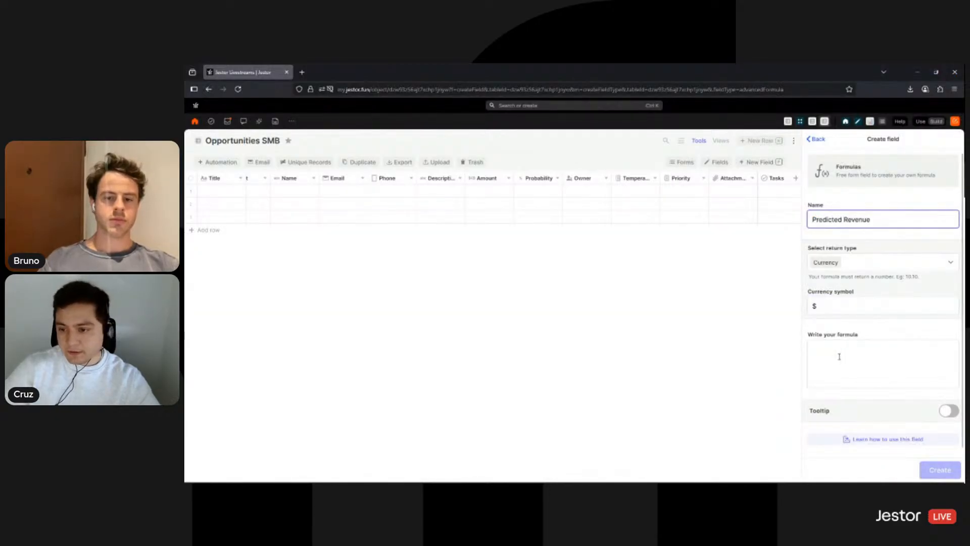
Write the formula {{amount}} * {{probability}} from the Amount and Probability fields and create the field.
click(840, 357)
click(848, 239)
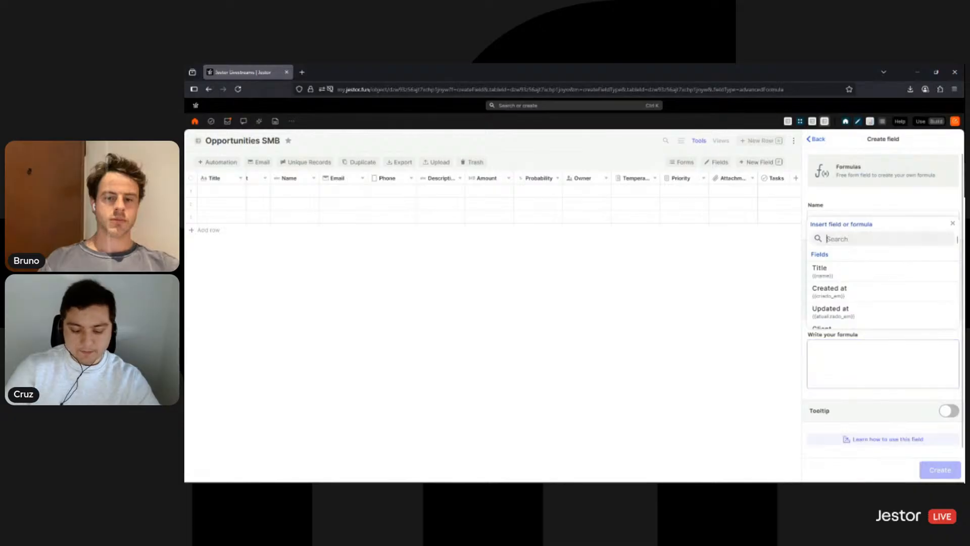
text(amount)
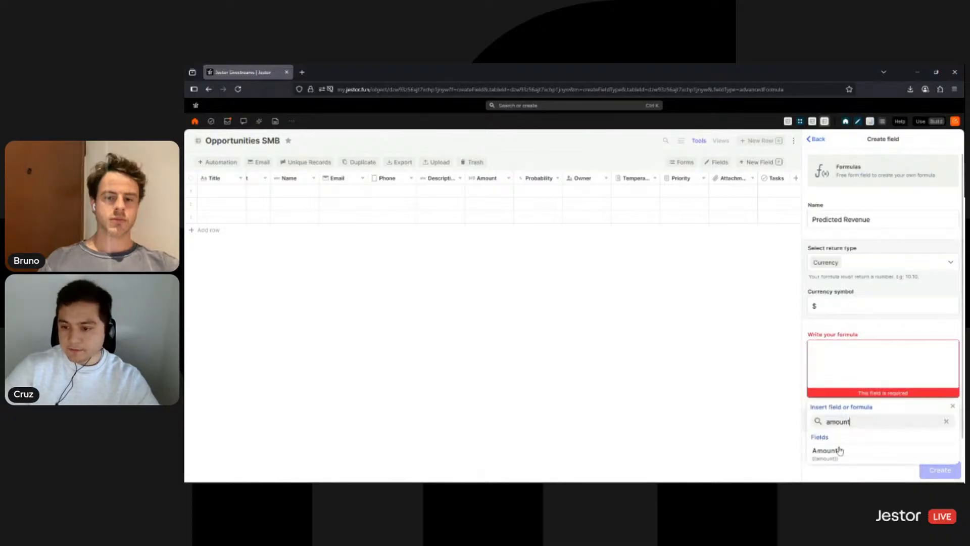
click(839, 449)
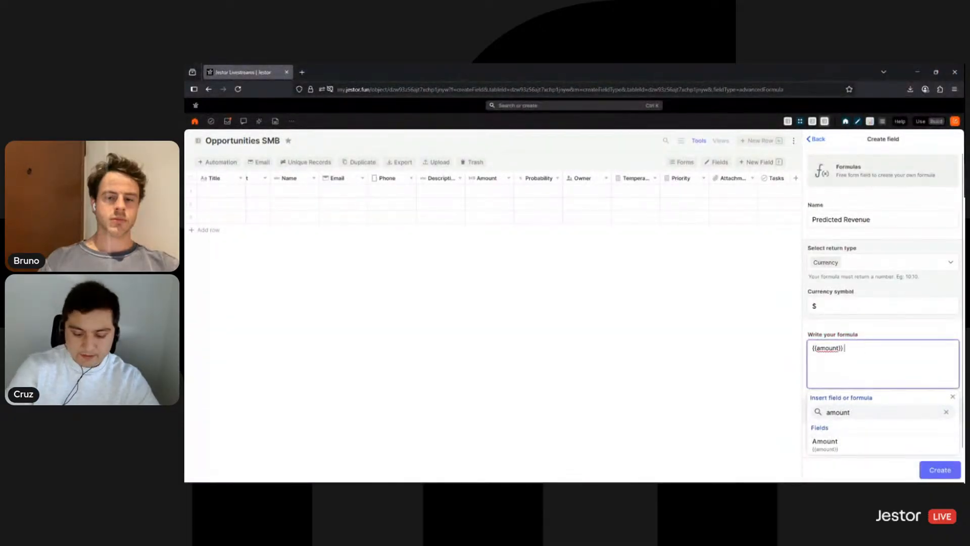
text(*)
click(859, 411)
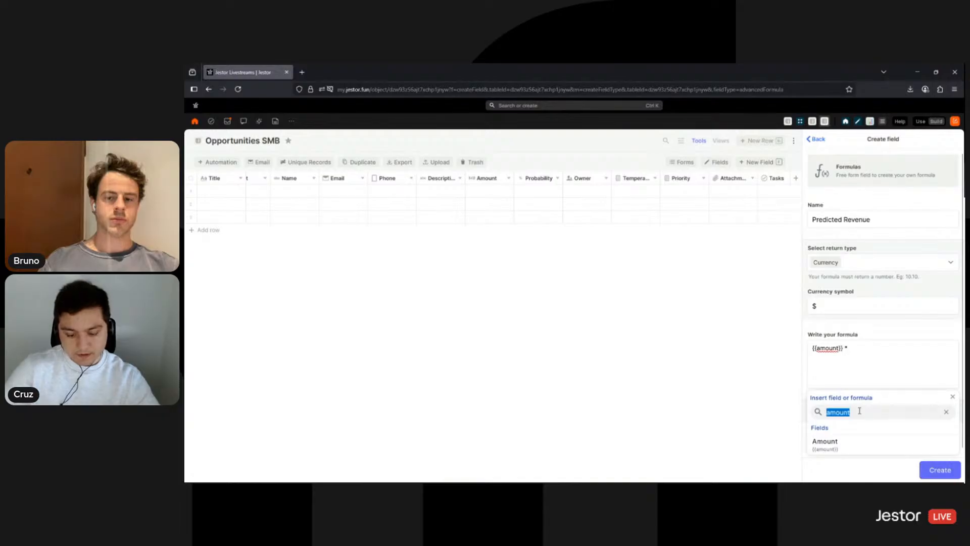
text(proba)
click(856, 447)
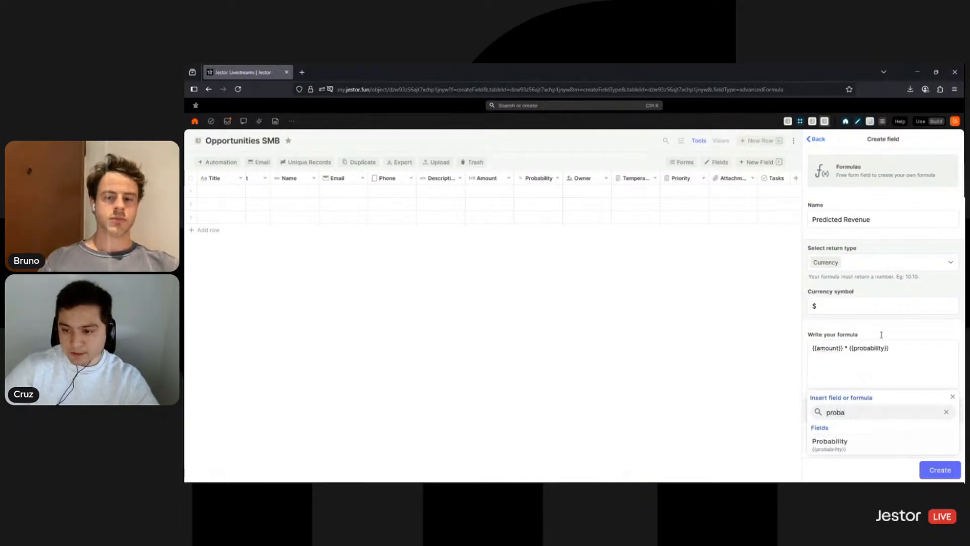
click(894, 359)
scroll(902, 389, down, 1)
click(933, 474)
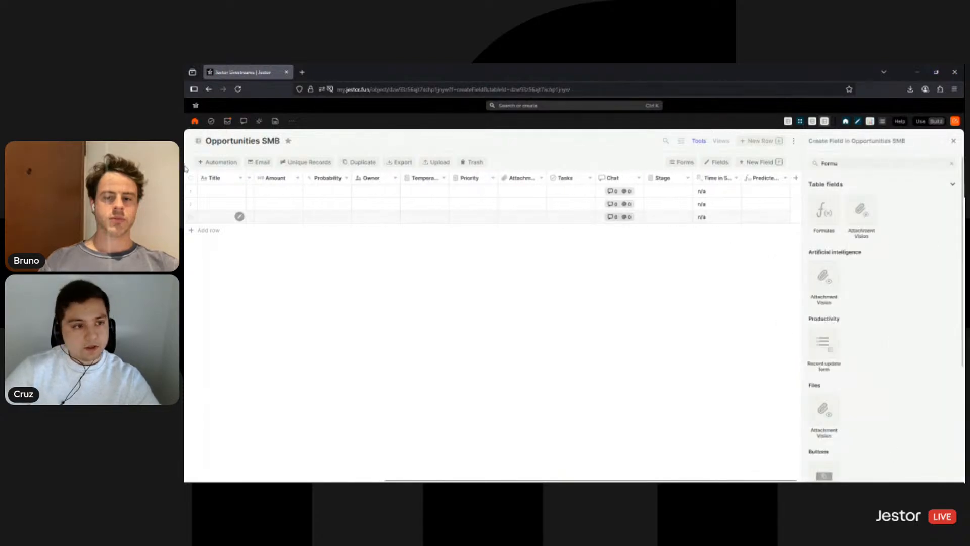
Open the first record, title it Consulting Services and link the first listed client to it.
click(239, 190)
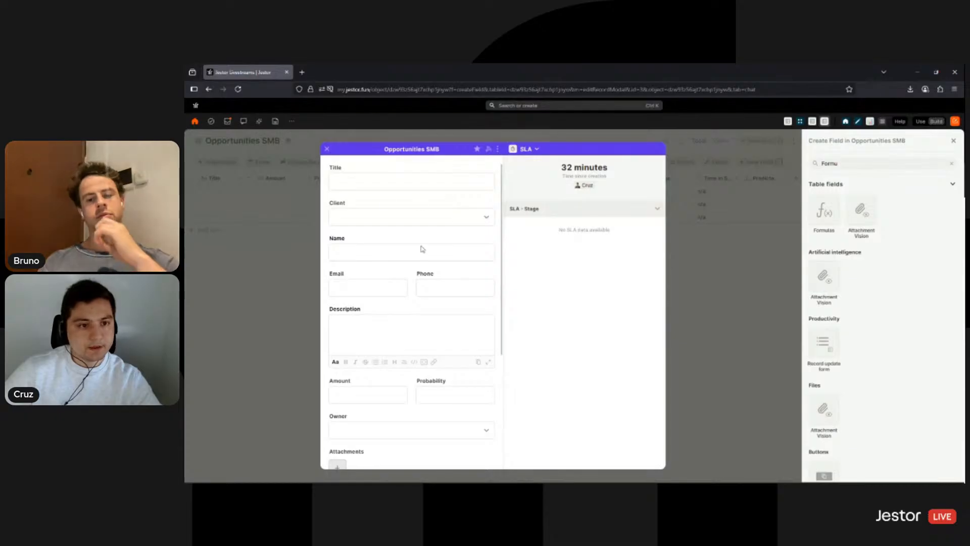
click(379, 183)
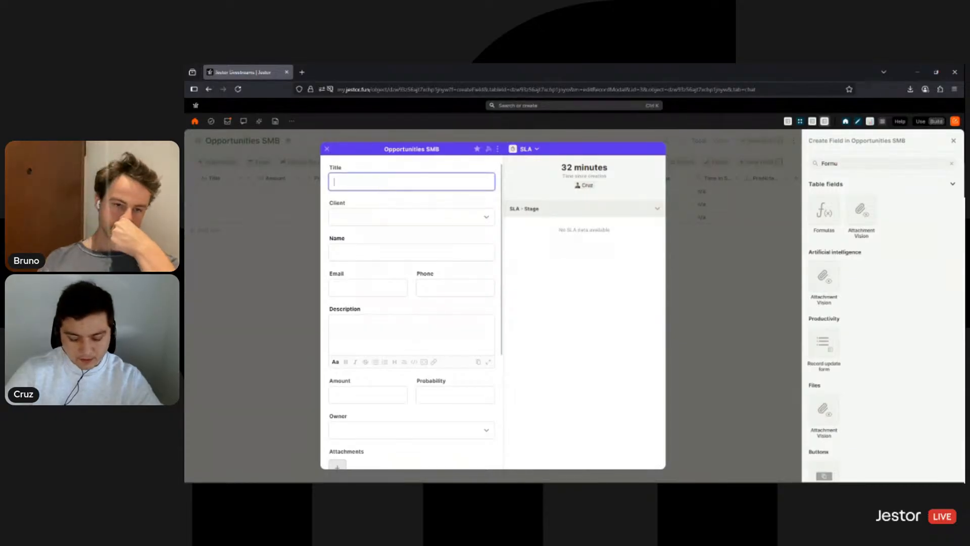
text(Consulting )
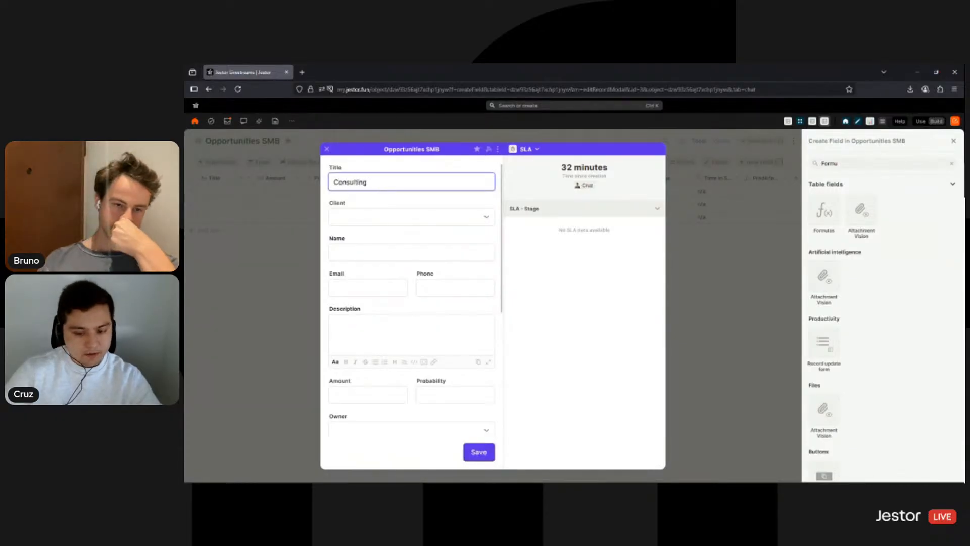
text(Services)
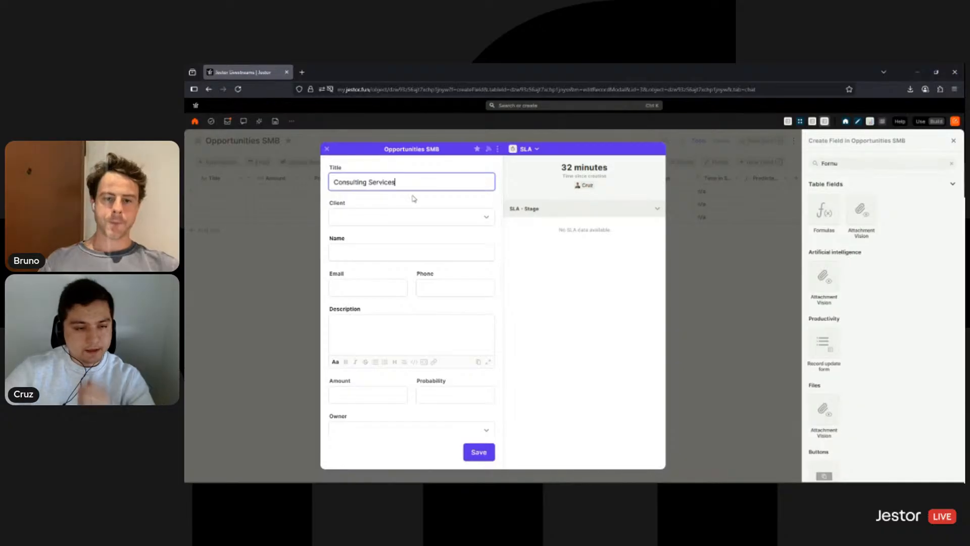
click(419, 226)
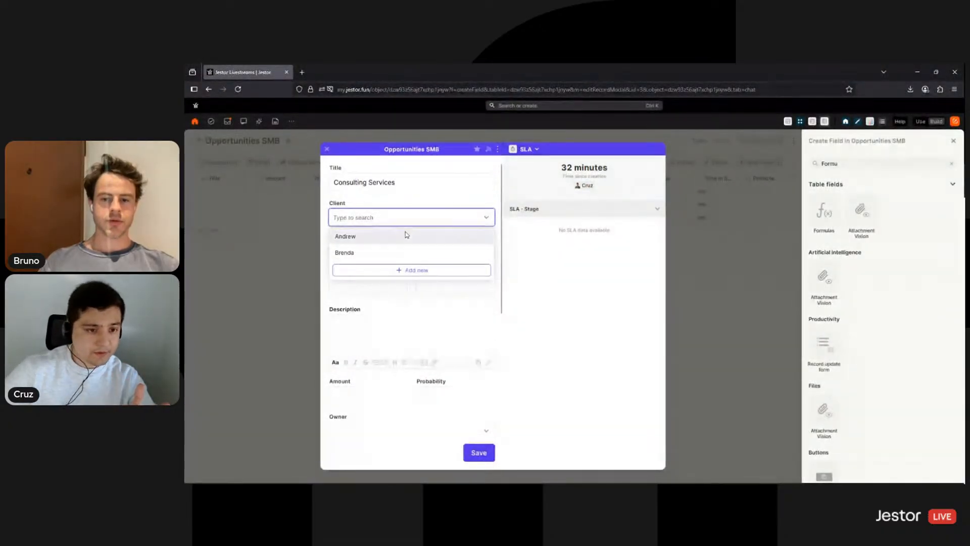
click(405, 235)
Enter "Consulting services regarding marketing." as the record's description.
click(392, 266)
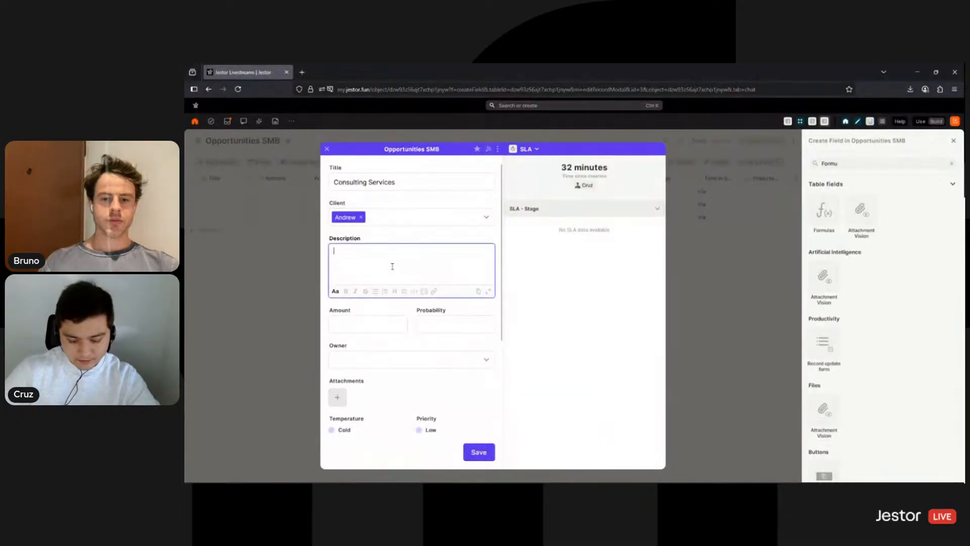
text(Consul)
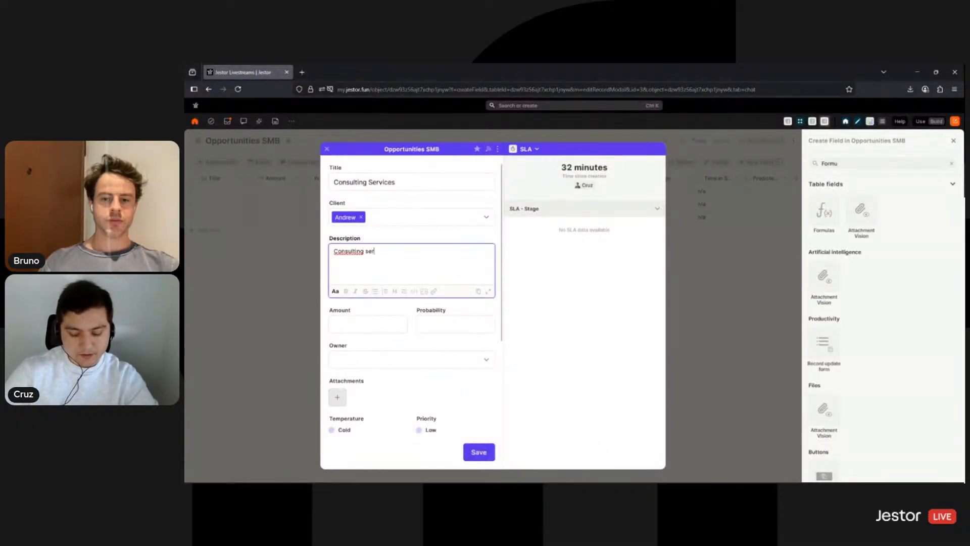
text(ting ser)
key(BackSpace)
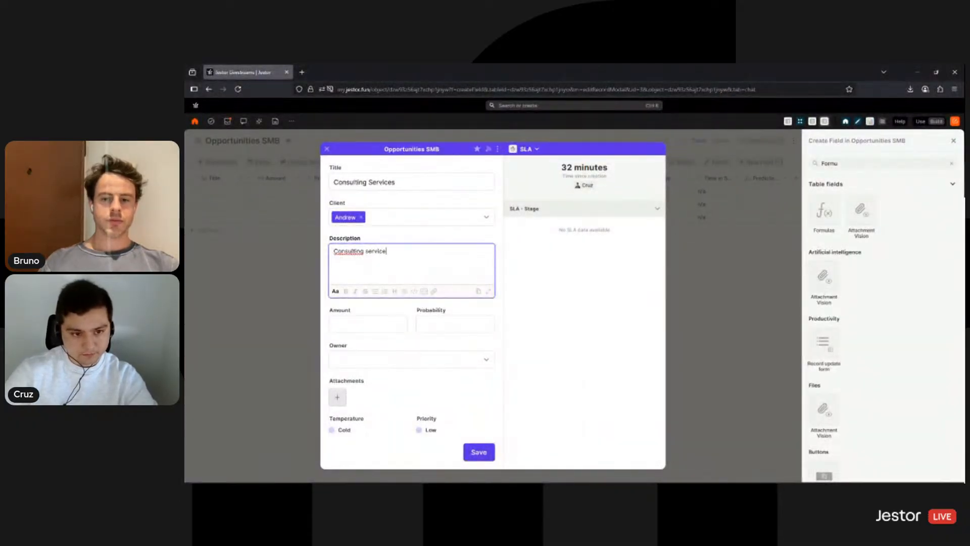
text(rvices regarding )
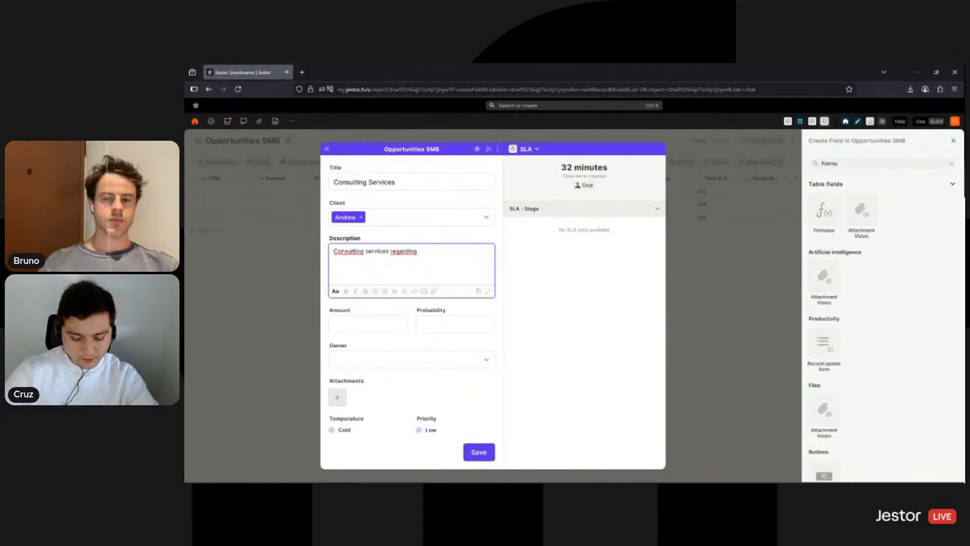
text(marketing.)
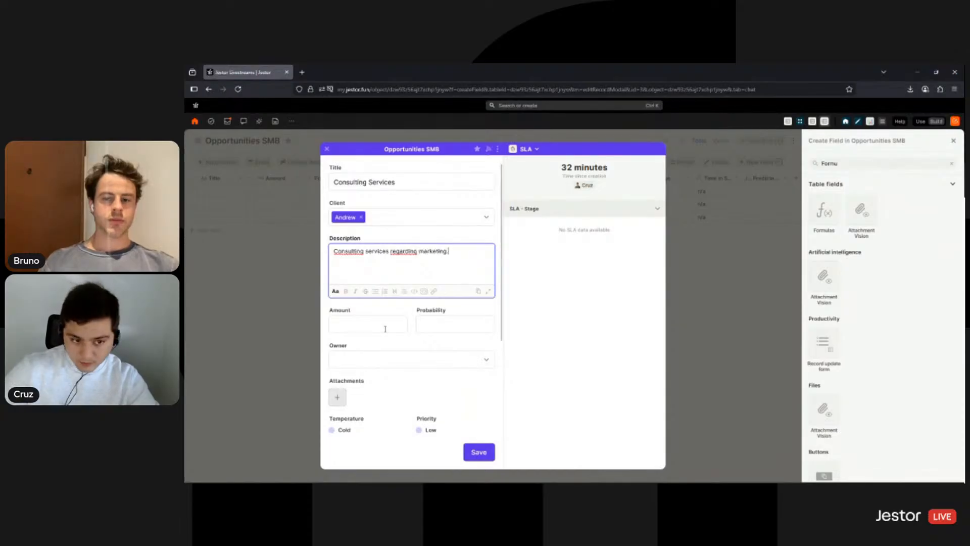
Set the record's amount to $ 2,500.00 and its probability to 90%.
click(385, 328)
text(2,5)
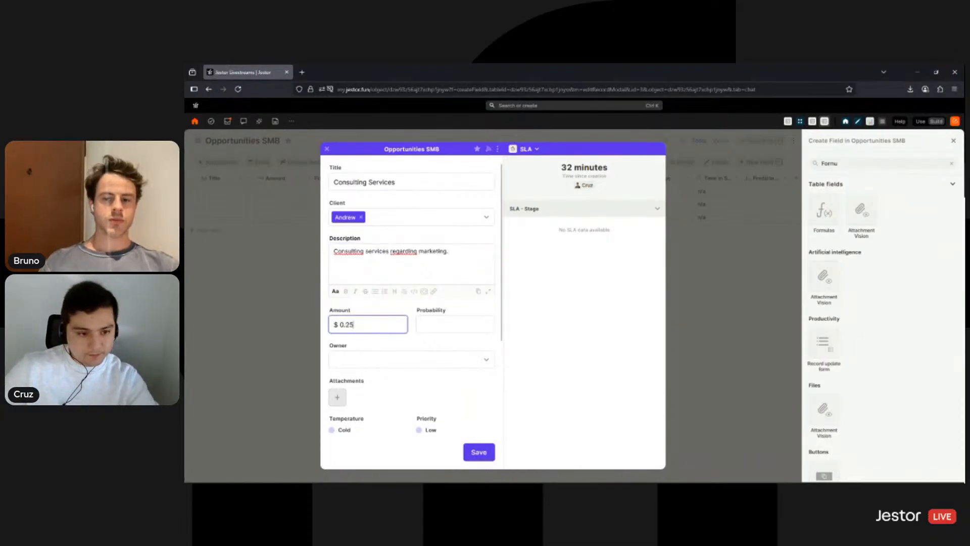
text(00.00)
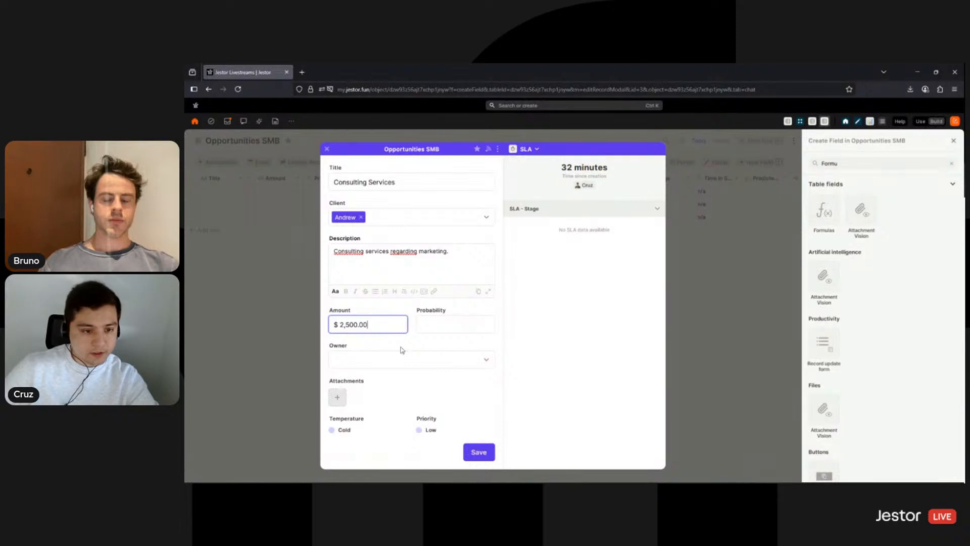
click(427, 322)
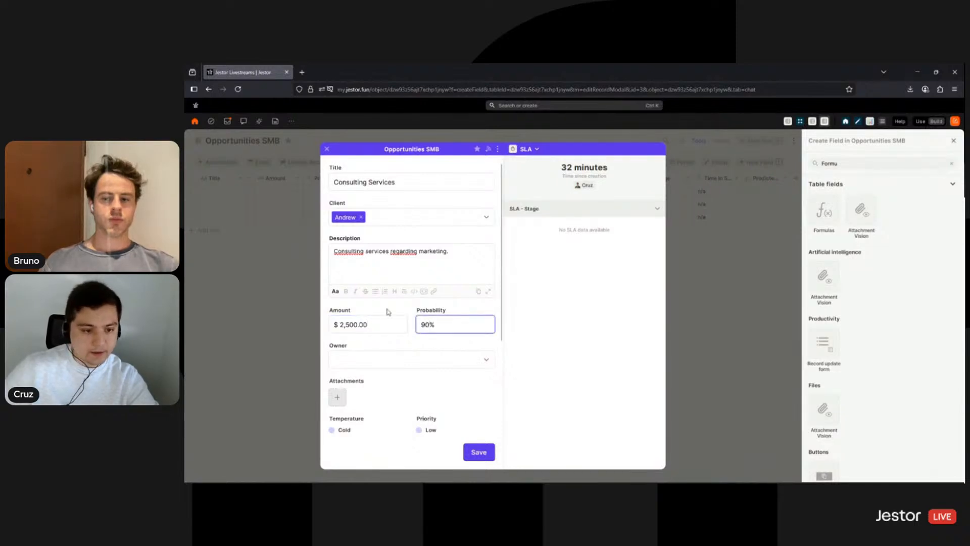
Assign the available owner, set temperature Hot, priority Medium and stage New, then save and close the record.
scroll(418, 338, down, 3)
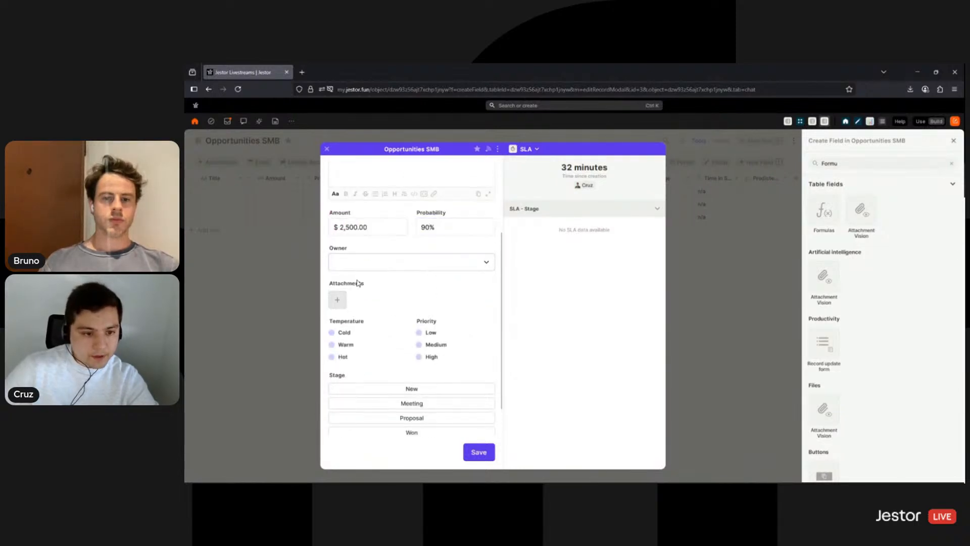
click(358, 262)
click(353, 281)
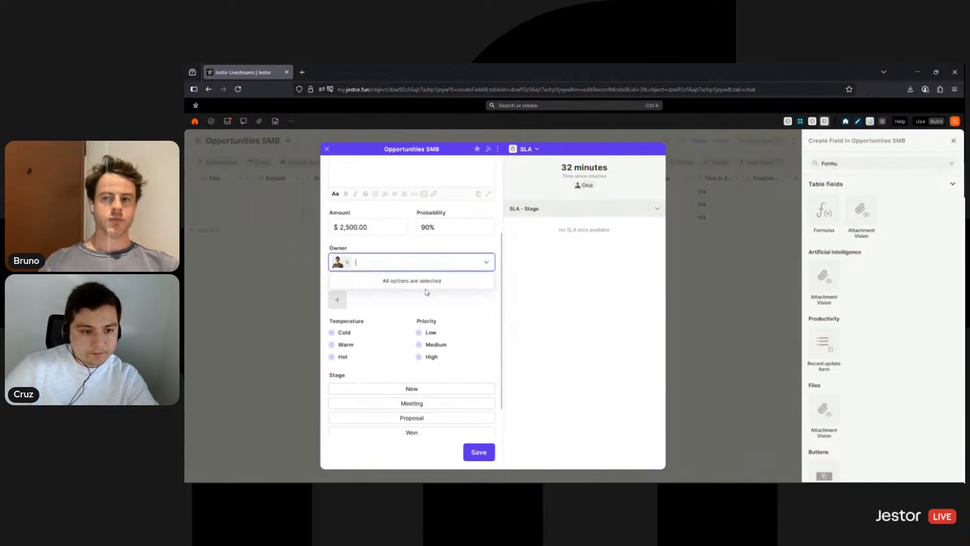
click(338, 360)
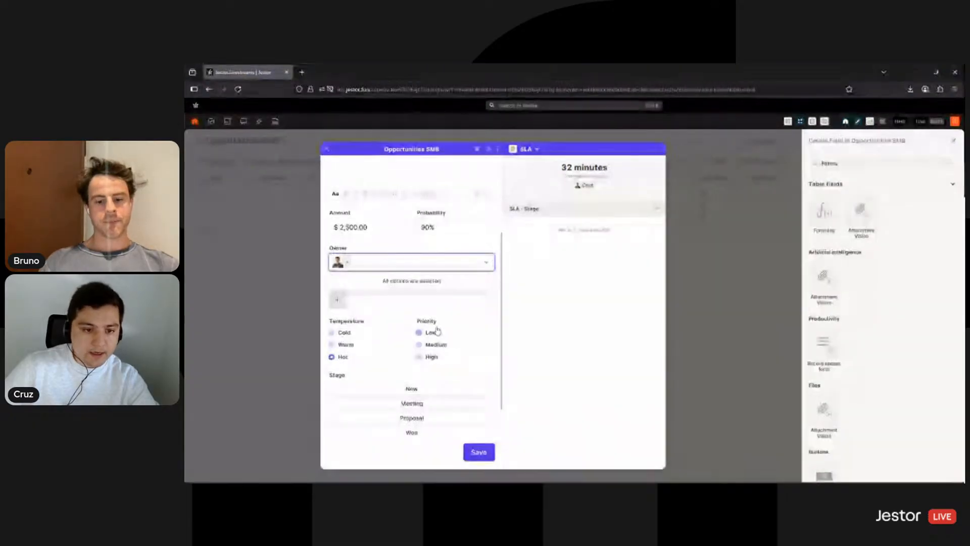
scroll(450, 363, down, 1)
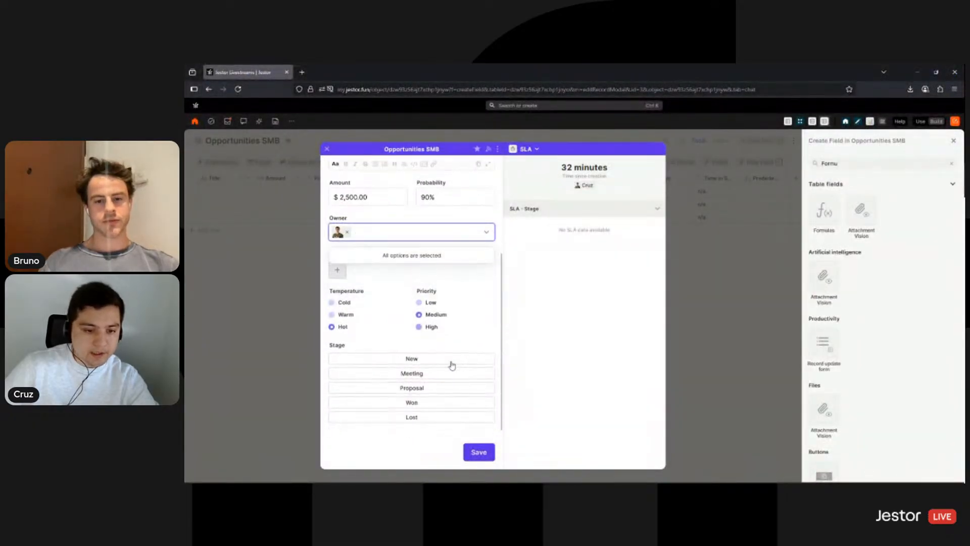
click(451, 359)
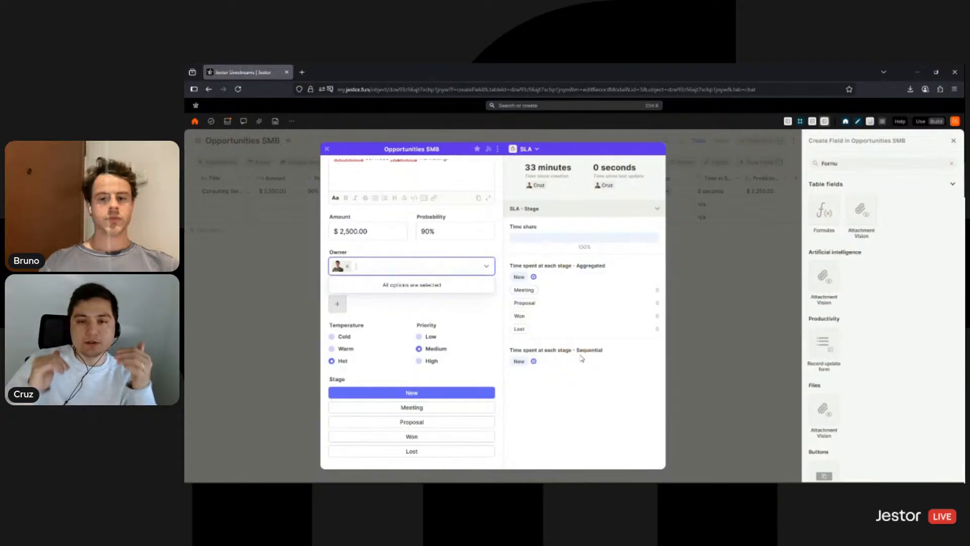
click(742, 288)
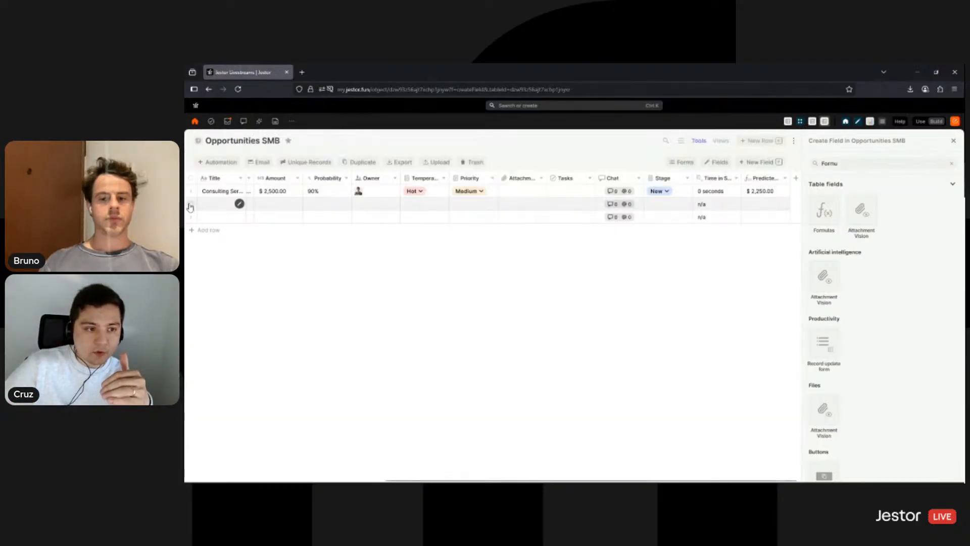
Delete the two empty records below the Consulting Services record and close the field creation pane.
click(190, 204)
click(190, 217)
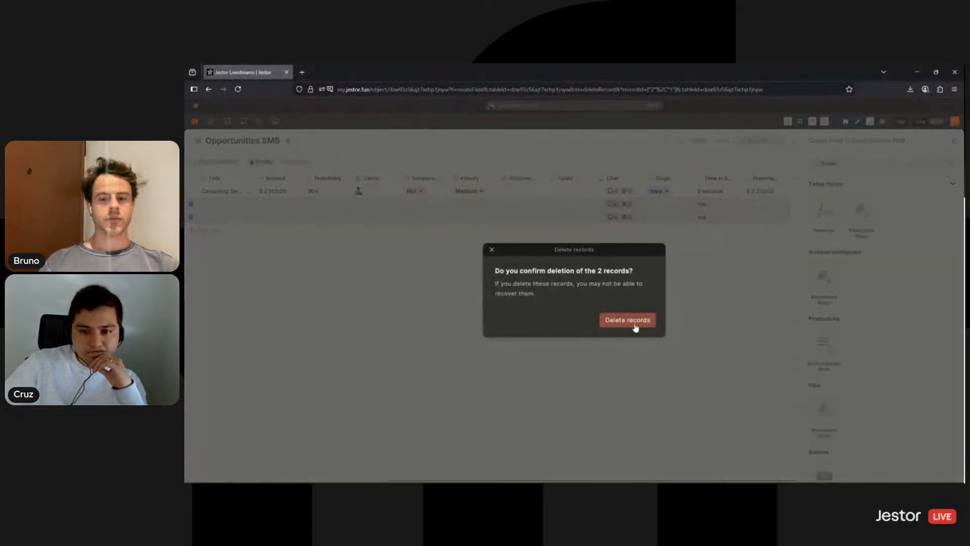
click(629, 322)
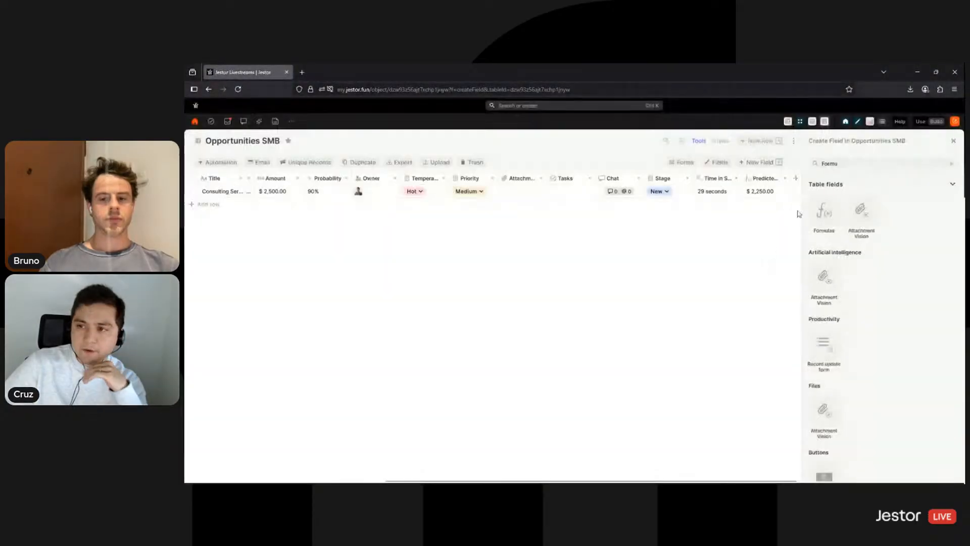
click(954, 141)
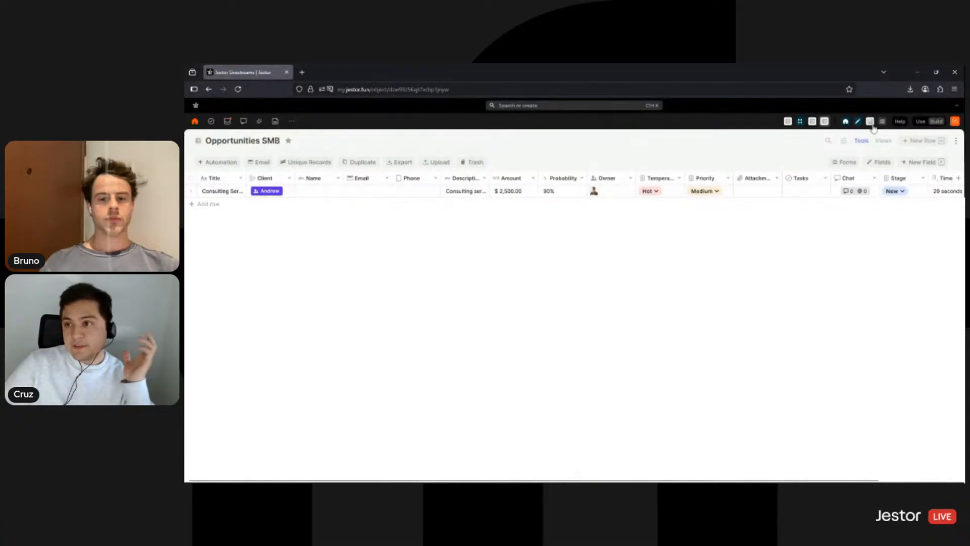
Create a new blank app and set its background color to #f8f8f8.
click(956, 121)
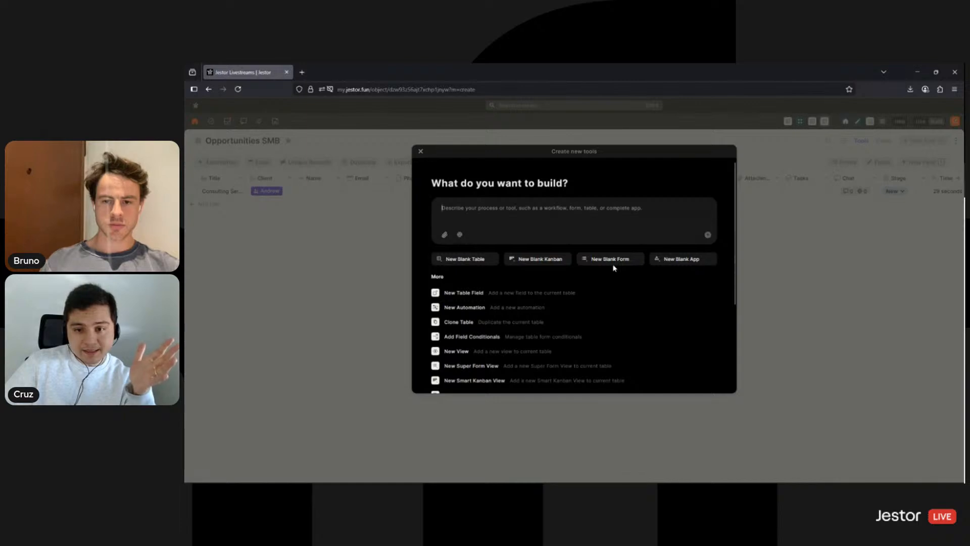
click(684, 260)
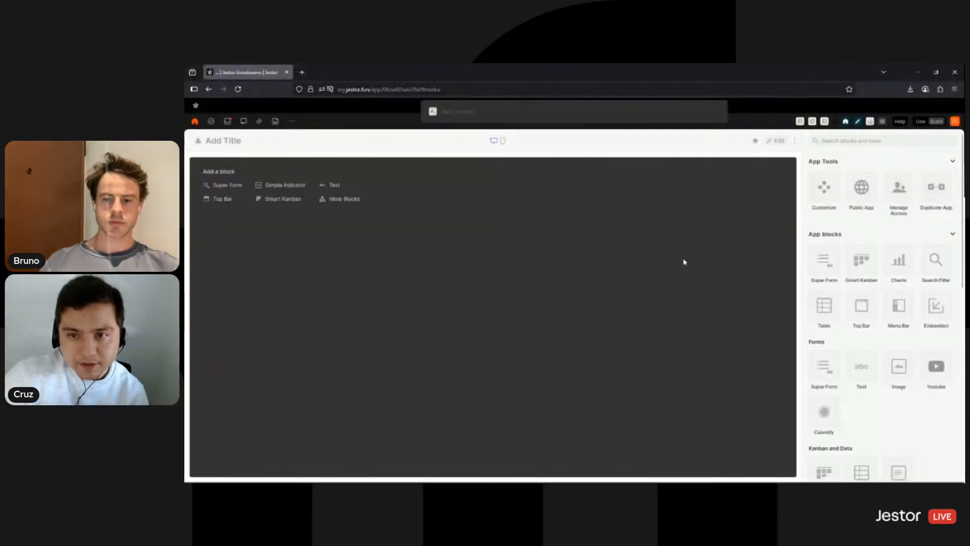
click(833, 188)
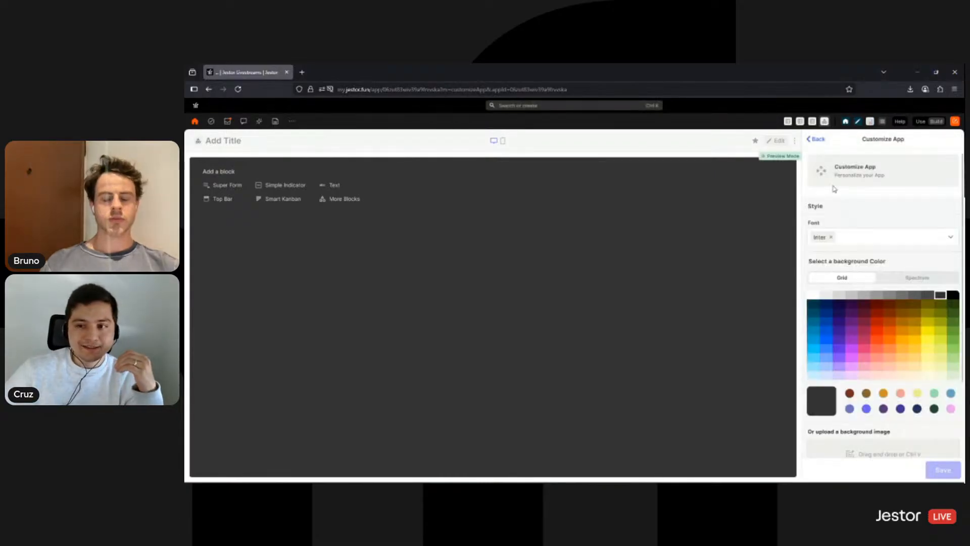
click(916, 279)
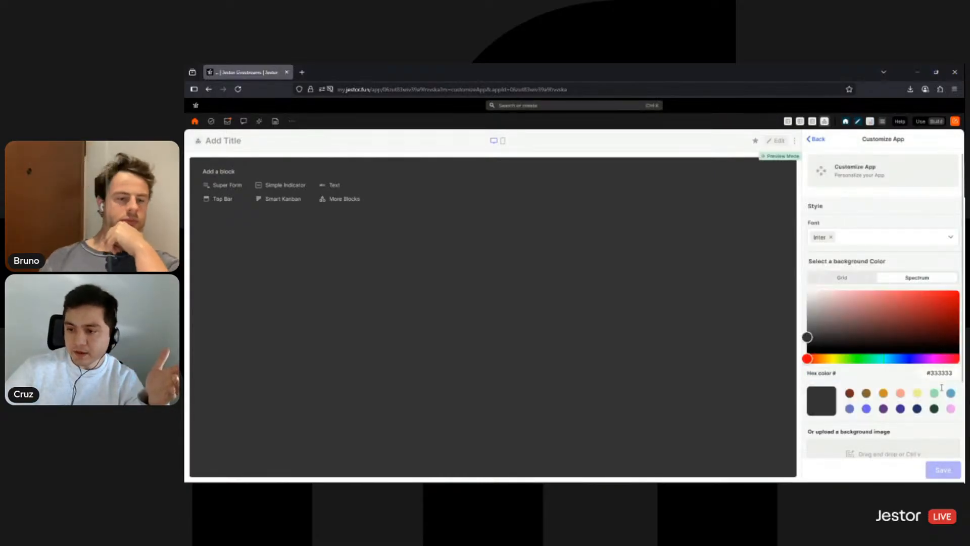
double_click(942, 375)
text(f8f8f8)
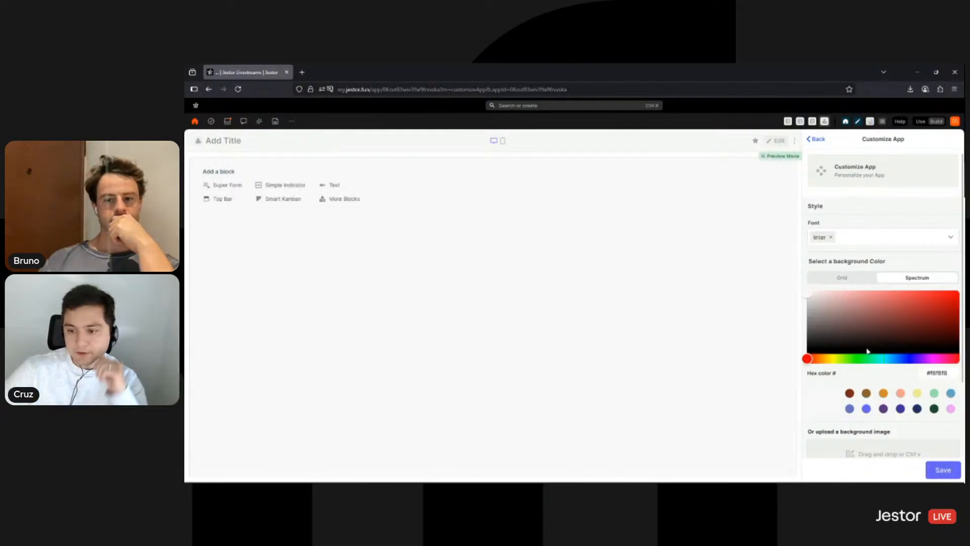
Disable page scrolling on desktop for the app and save the customization.
scroll(884, 335, down, 2)
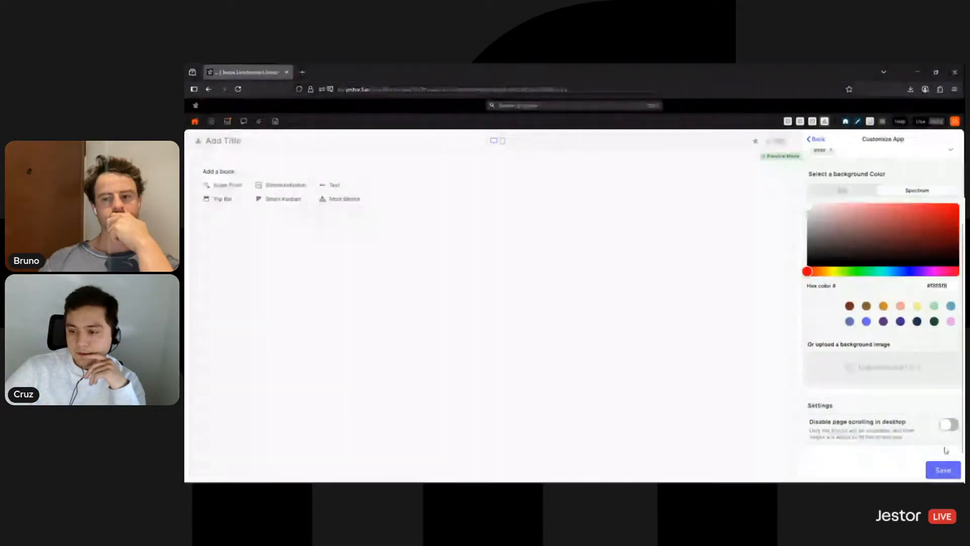
click(949, 424)
click(943, 470)
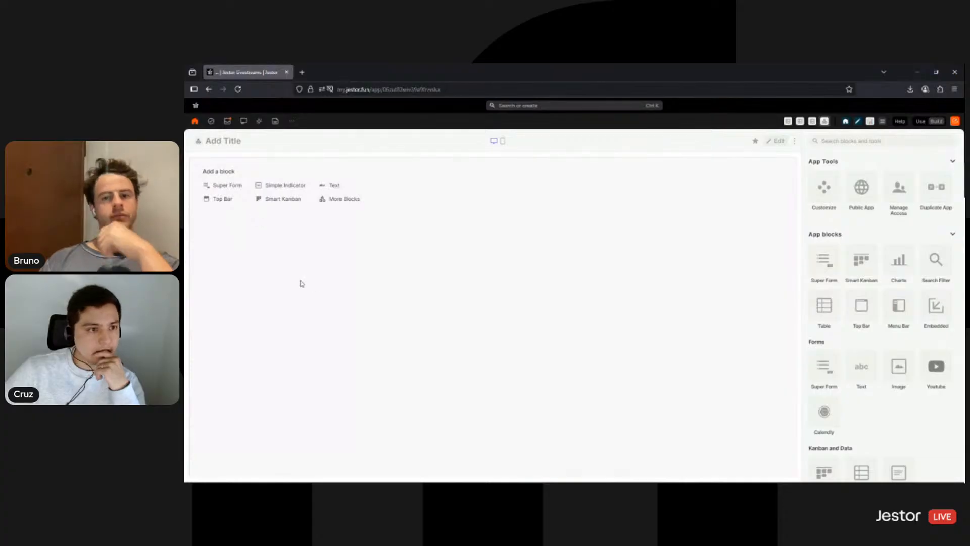
Set the app's icon to a flame on a purple background and save it.
click(198, 141)
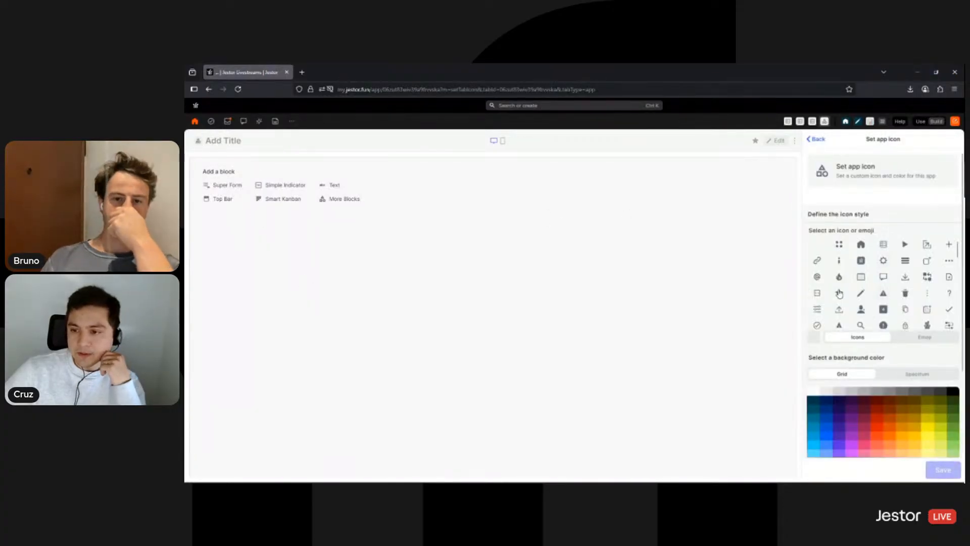
click(839, 277)
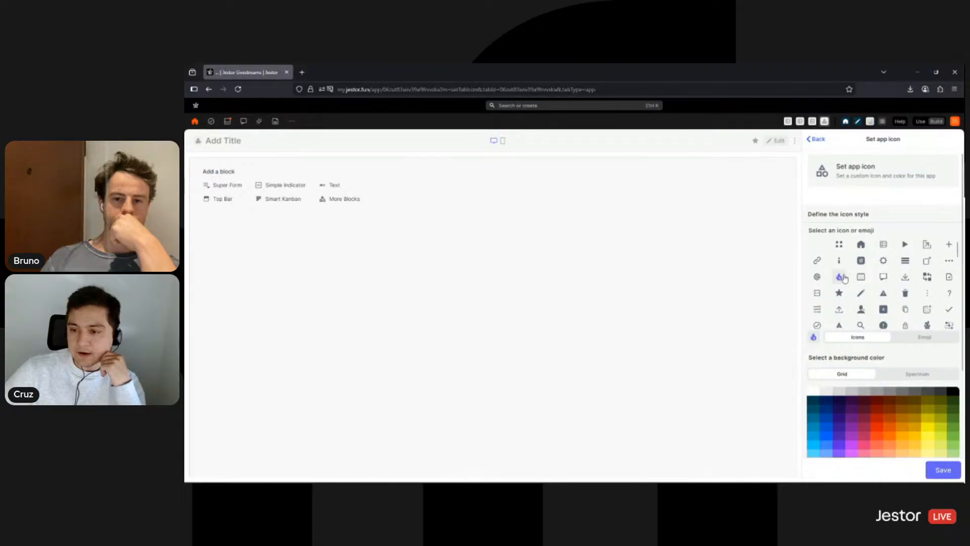
scroll(859, 414, down, 2)
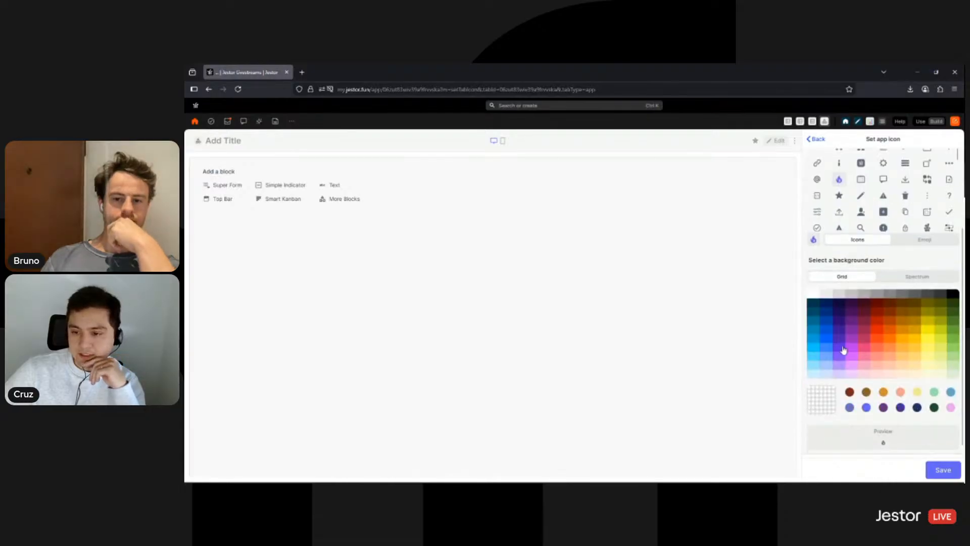
click(843, 350)
click(942, 470)
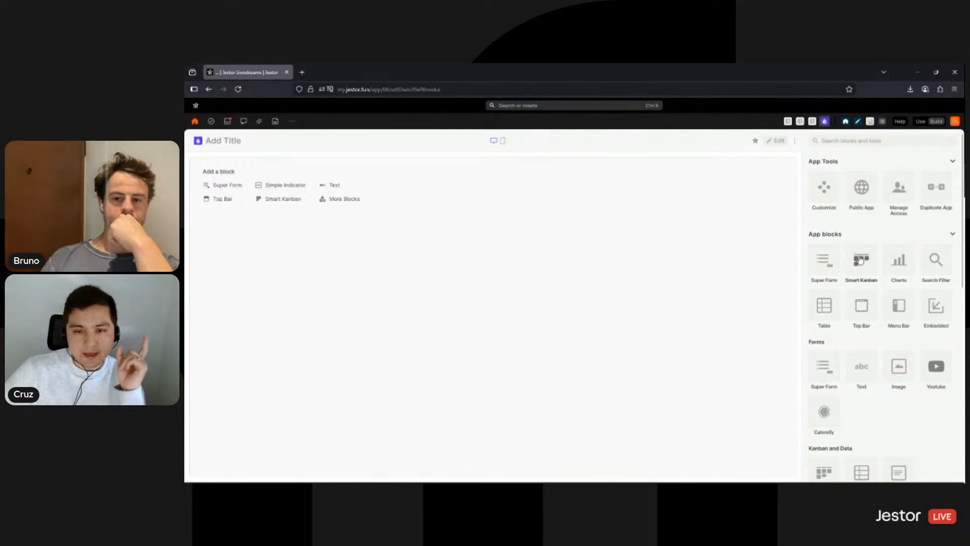
Add a Smart Kanban block to the app titled CRM and enlarge it to fill the canvas.
click(861, 260)
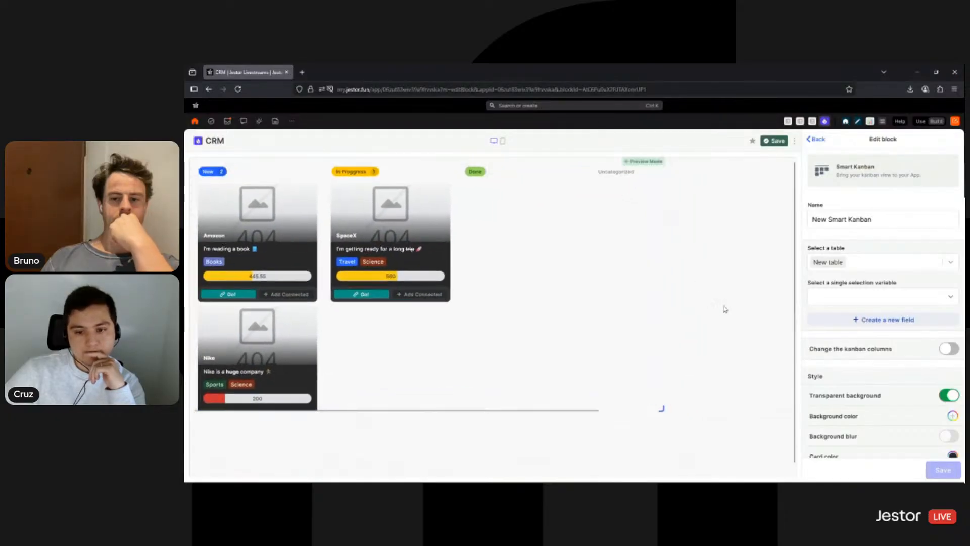
drag(662, 398, 800, 469)
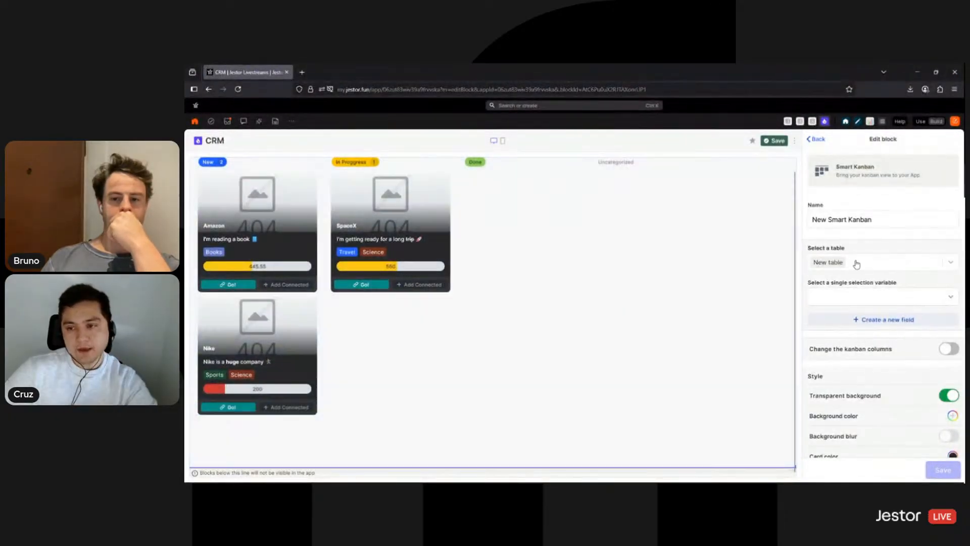
Connect the Smart Kanban to the Opportunities SMB table and use Stage as its single selection variable.
click(854, 264)
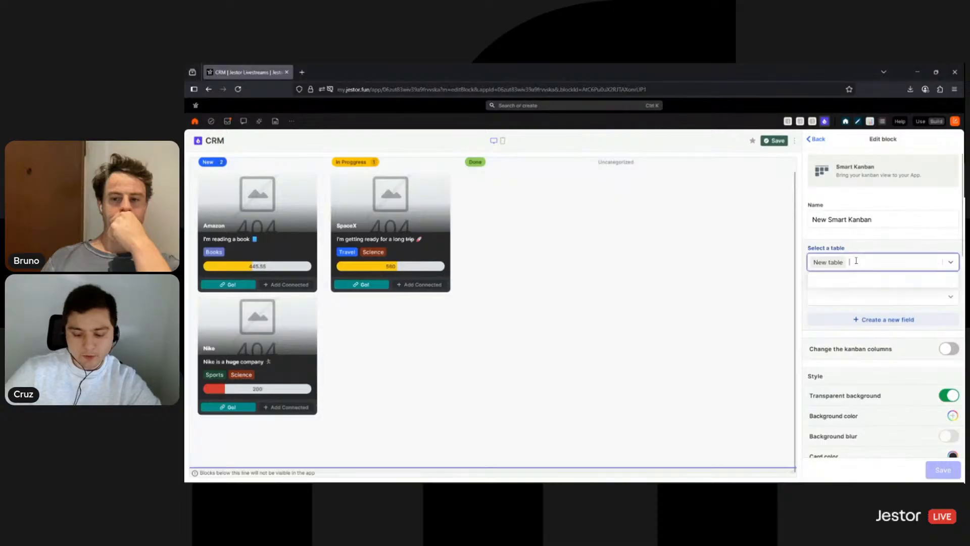
text(opp)
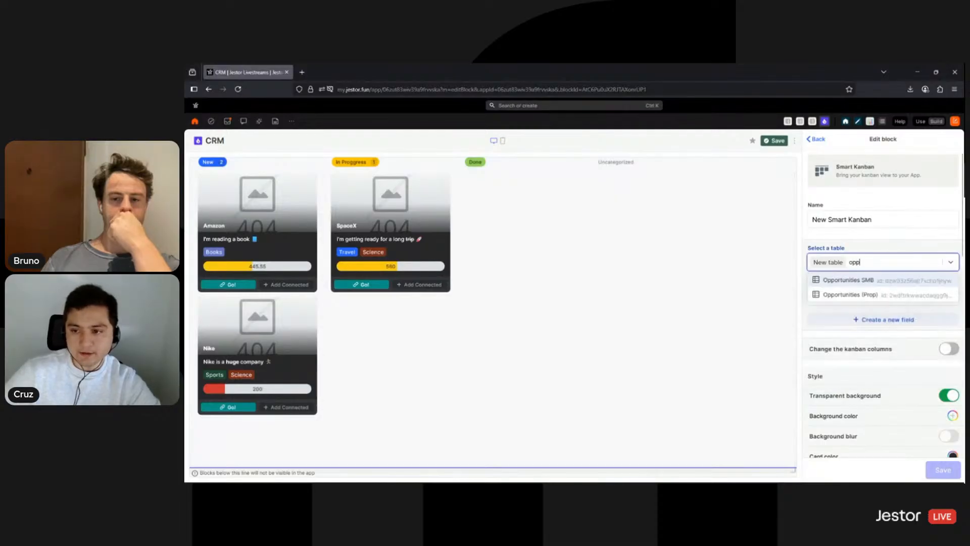
click(864, 280)
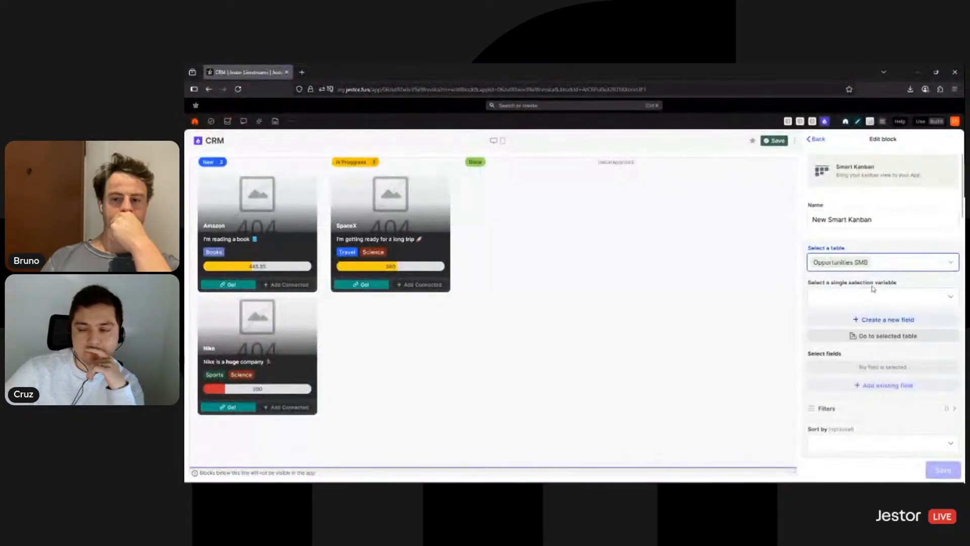
click(872, 302)
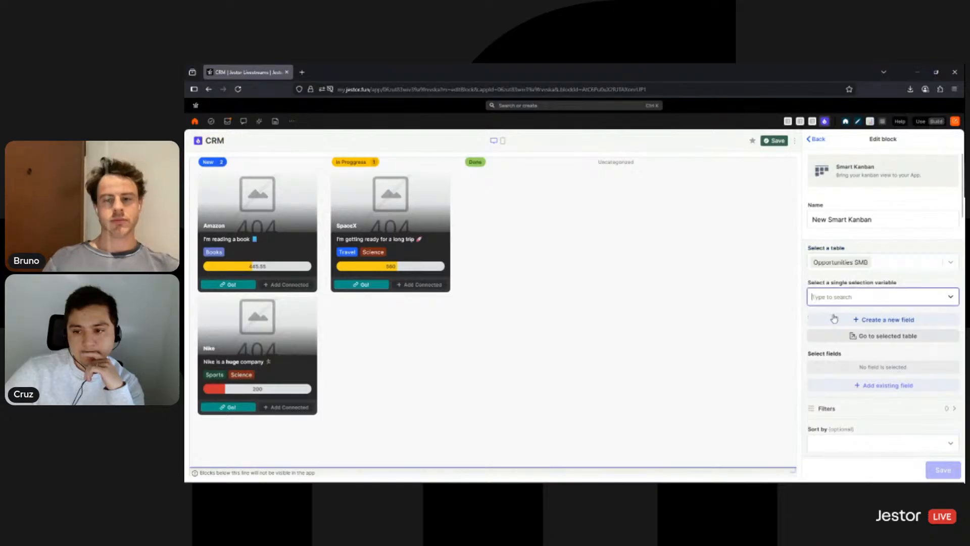
click(845, 349)
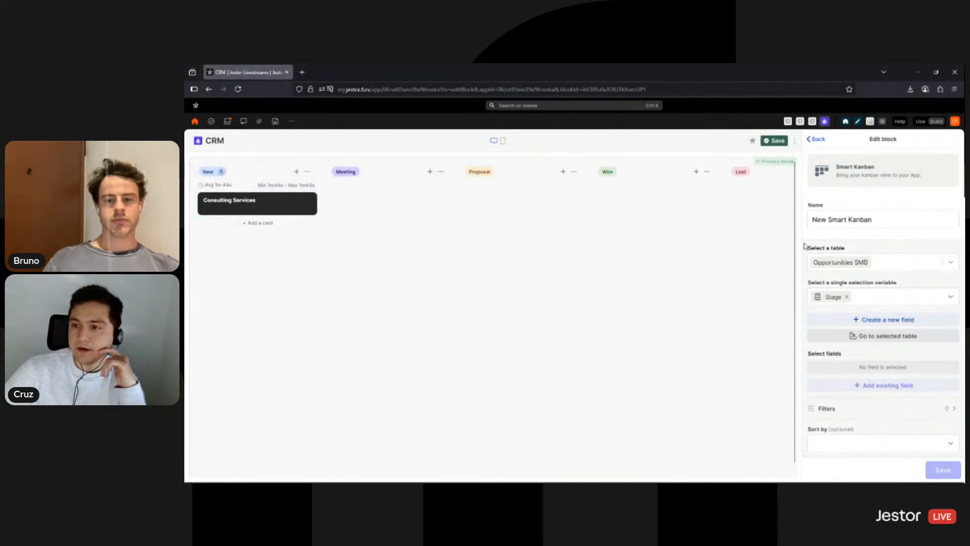
Add the Client and Name fields to the kanban cards.
scroll(862, 268, down, 2)
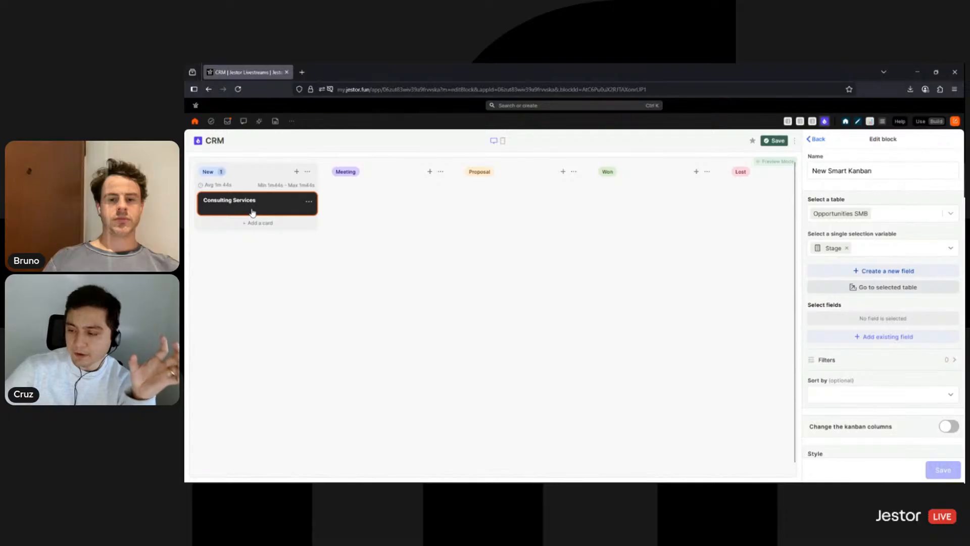
click(874, 337)
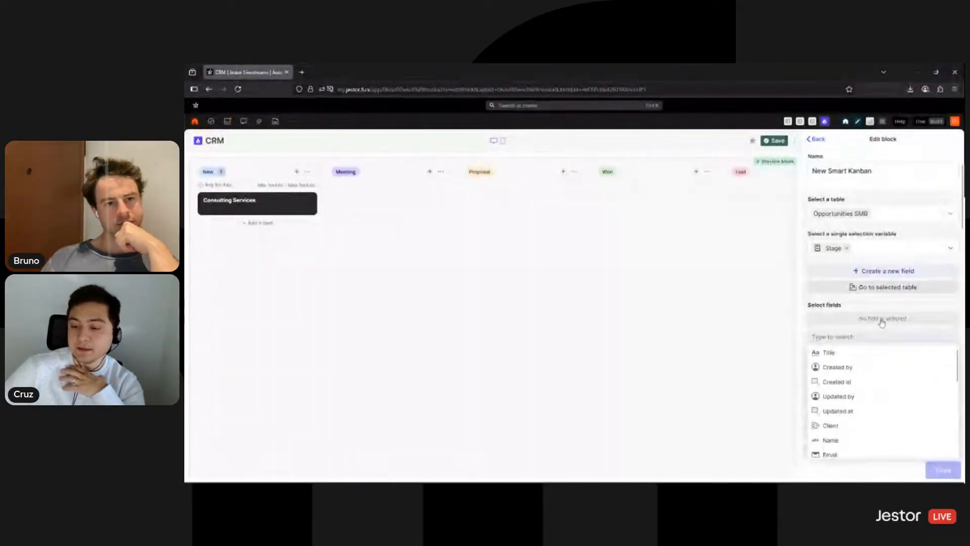
scroll(882, 324, down, 6)
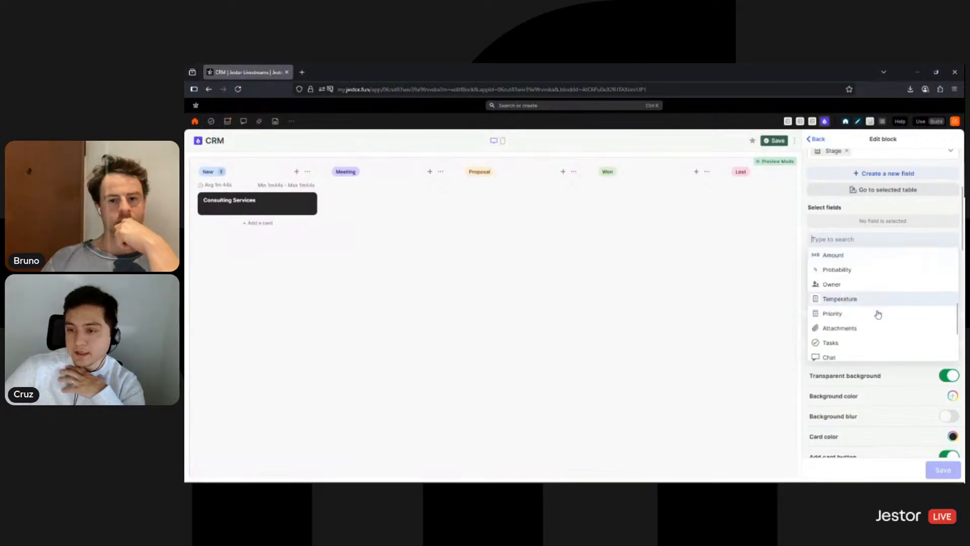
scroll(879, 314, up, 3)
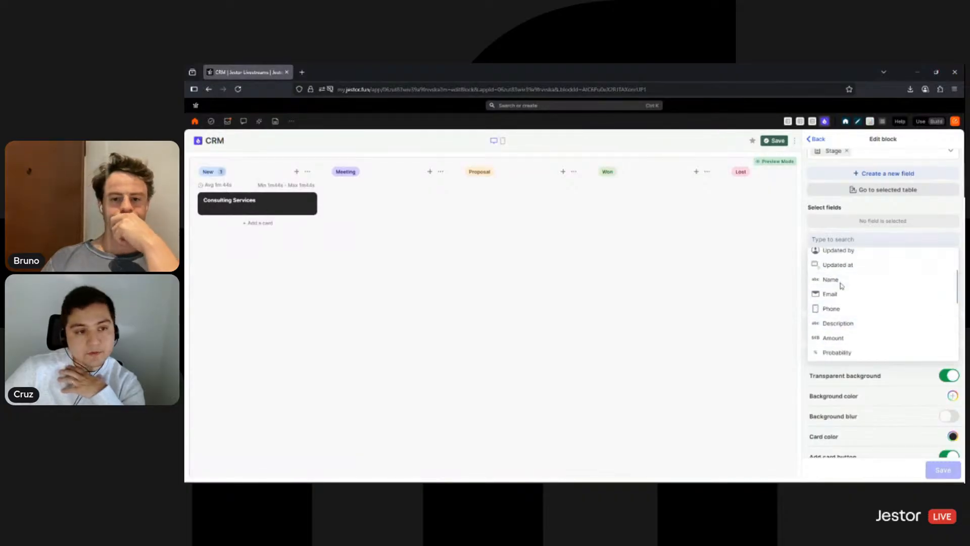
click(841, 284)
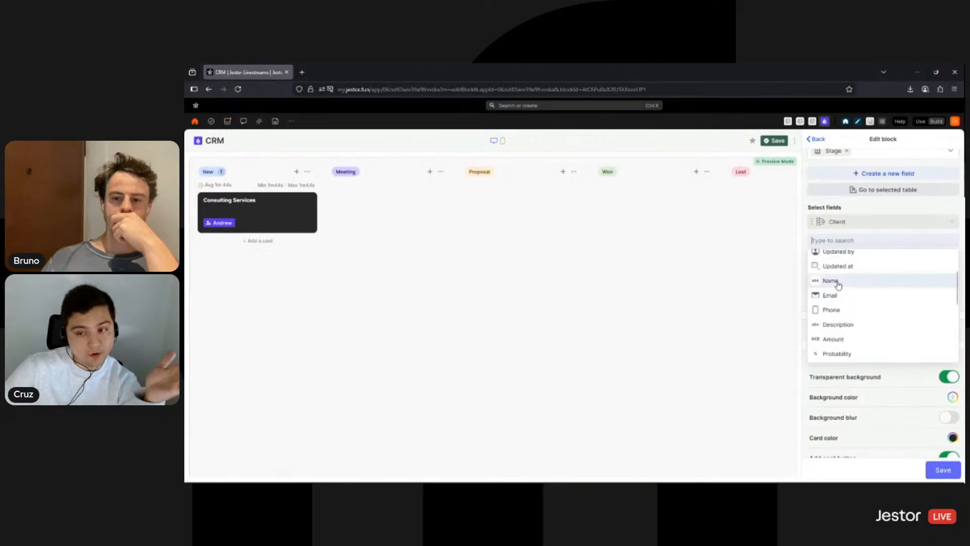
click(840, 283)
click(880, 251)
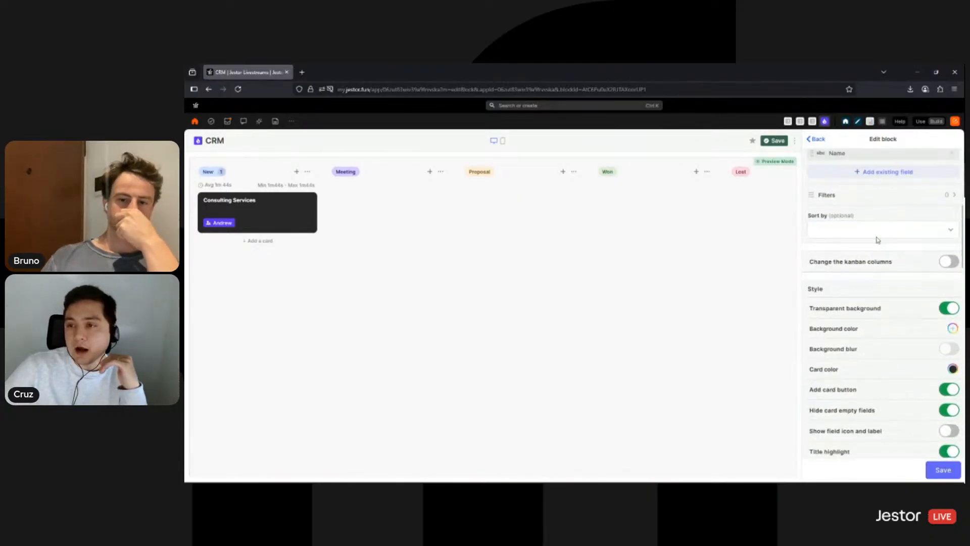
Add the Amount, Tasks, Chat and Time in Stage fields to the kanban cards.
click(884, 260)
scroll(866, 314, down, 3)
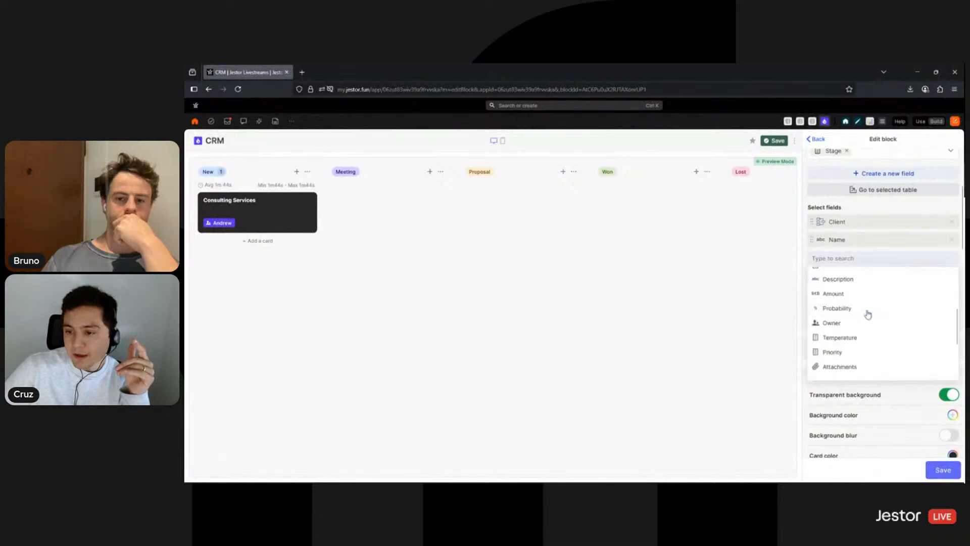
click(842, 294)
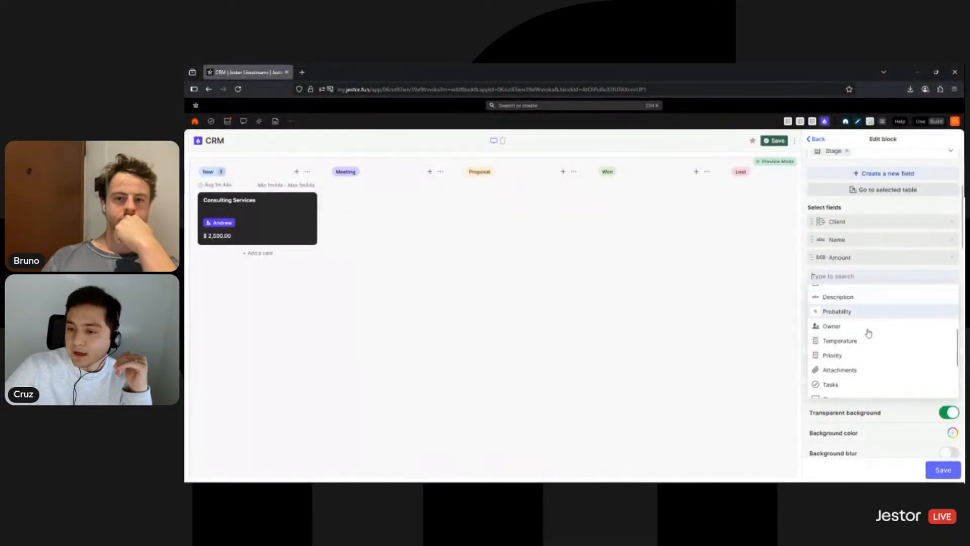
scroll(866, 331, down, 2)
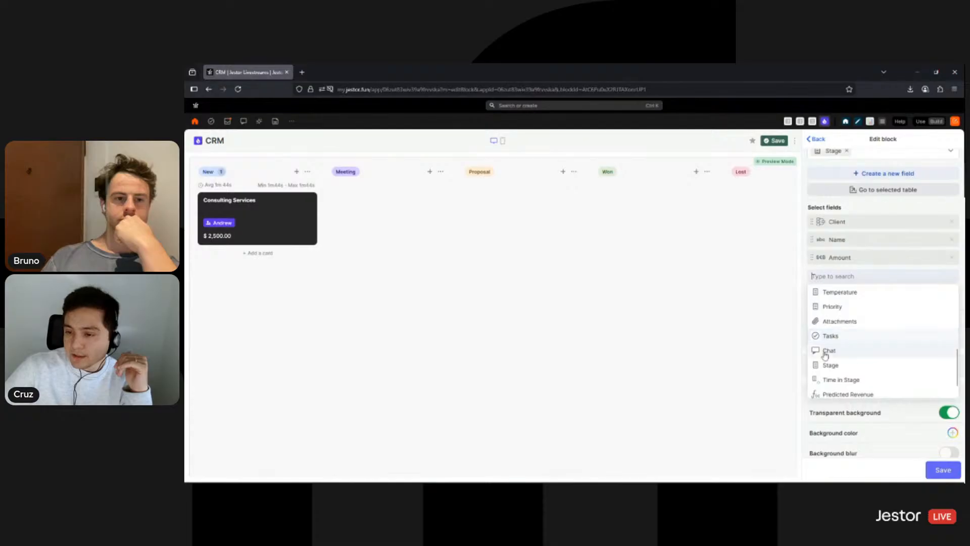
click(842, 341)
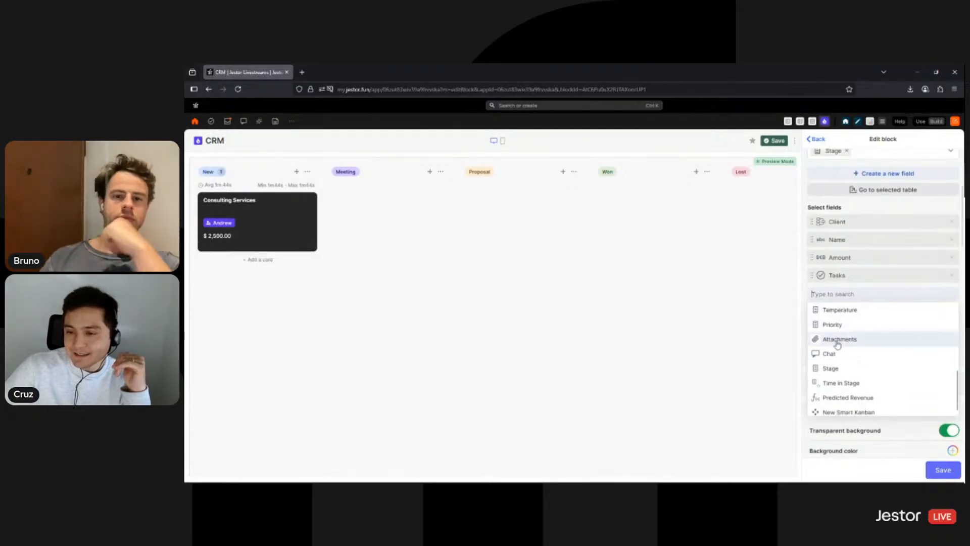
click(839, 355)
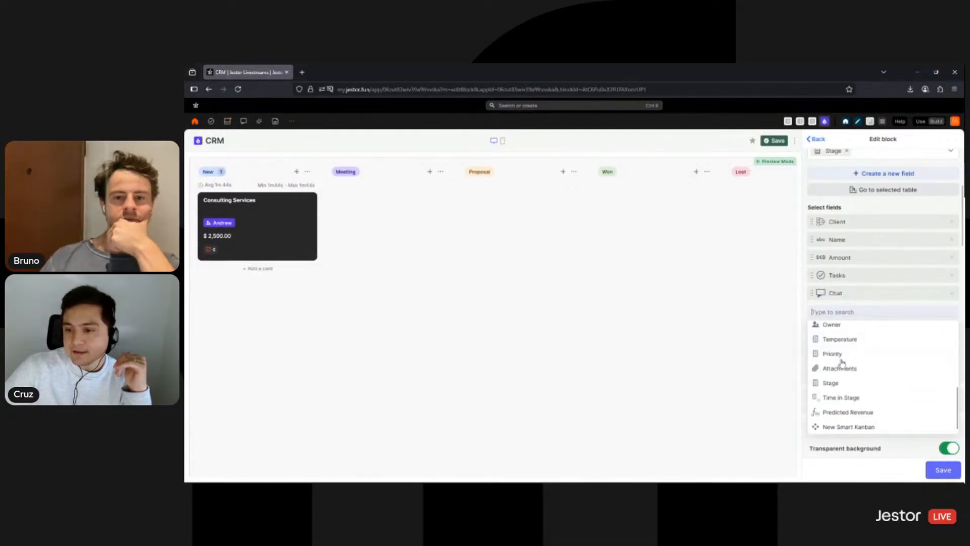
click(838, 402)
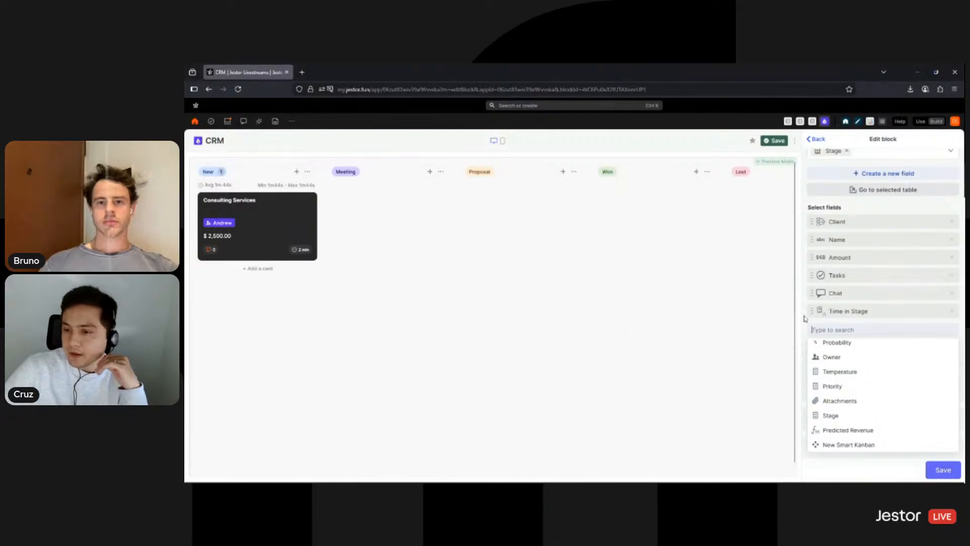
click(862, 315)
scroll(885, 312, down, 3)
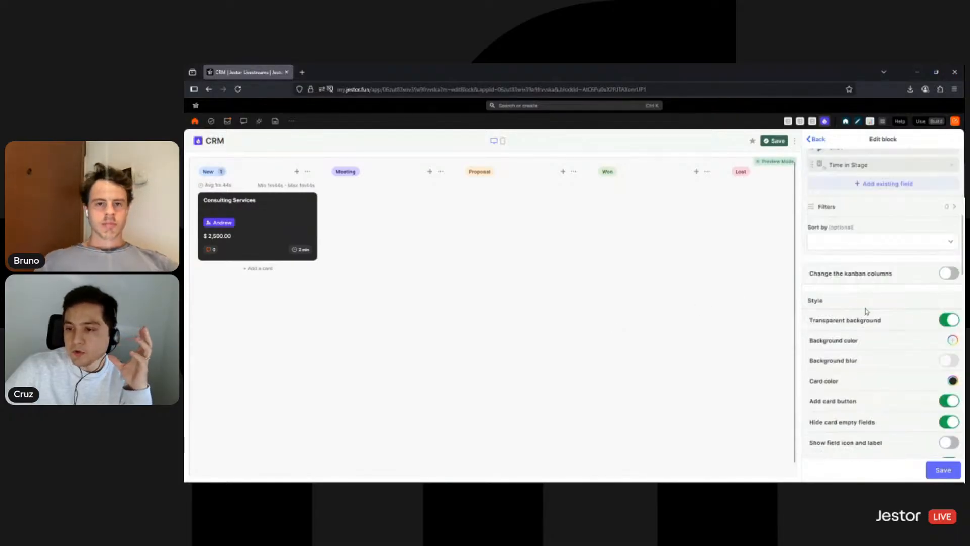
scroll(913, 301, up, 1)
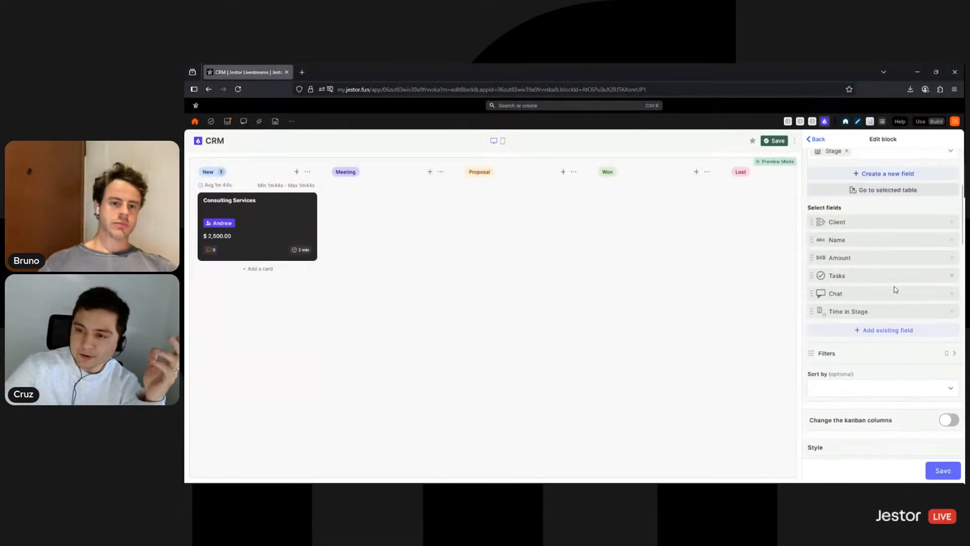
Add the Owner field to the kanban cards and move it between Amount and Tasks.
click(879, 331)
scroll(868, 412, down, 2)
scroll(868, 413, down, 1)
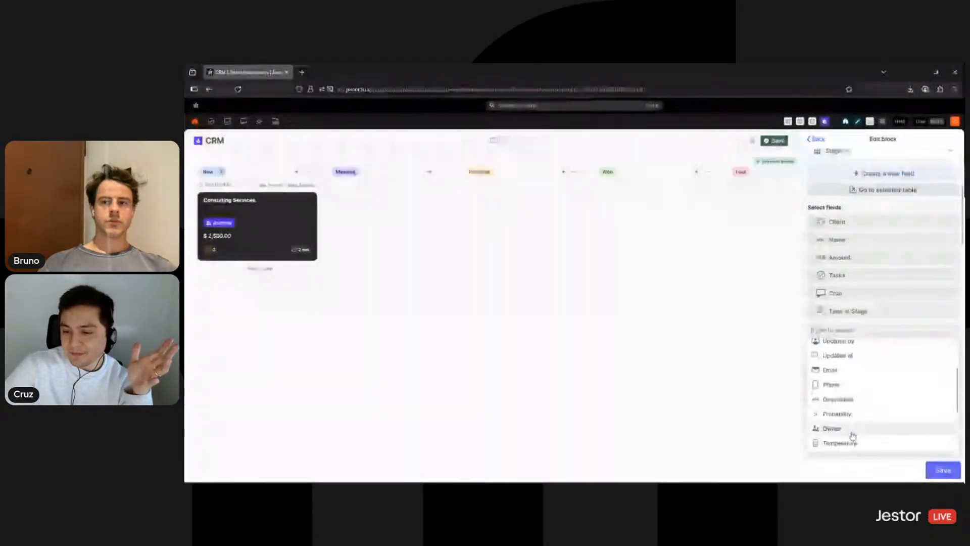
click(849, 429)
scroll(857, 281, down, 1)
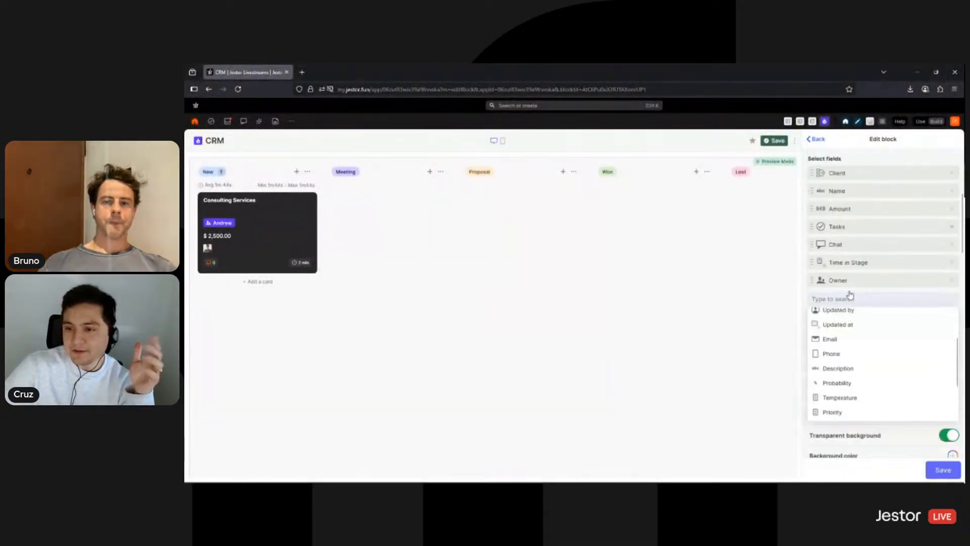
drag(852, 277, 853, 236)
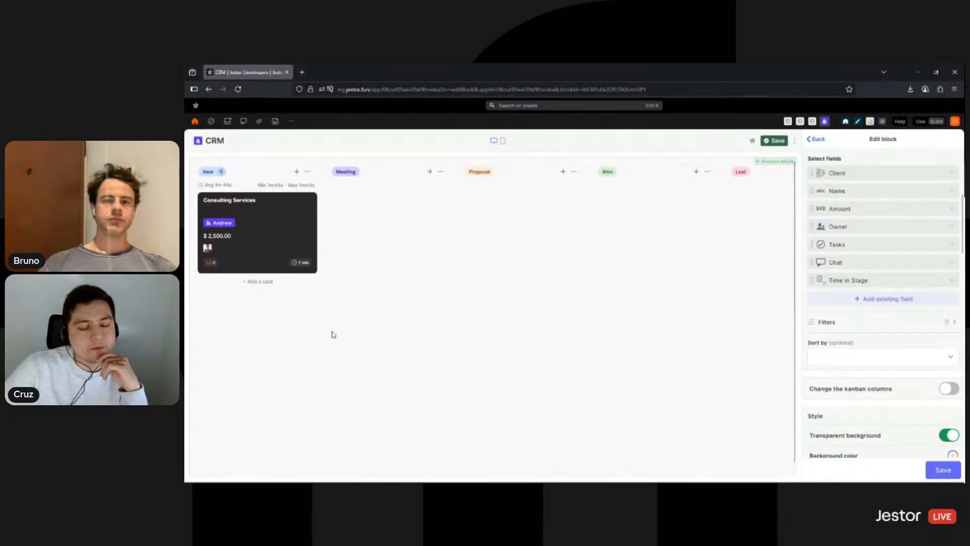
Add the Temperature and Priority fields to the kanban cards.
click(871, 299)
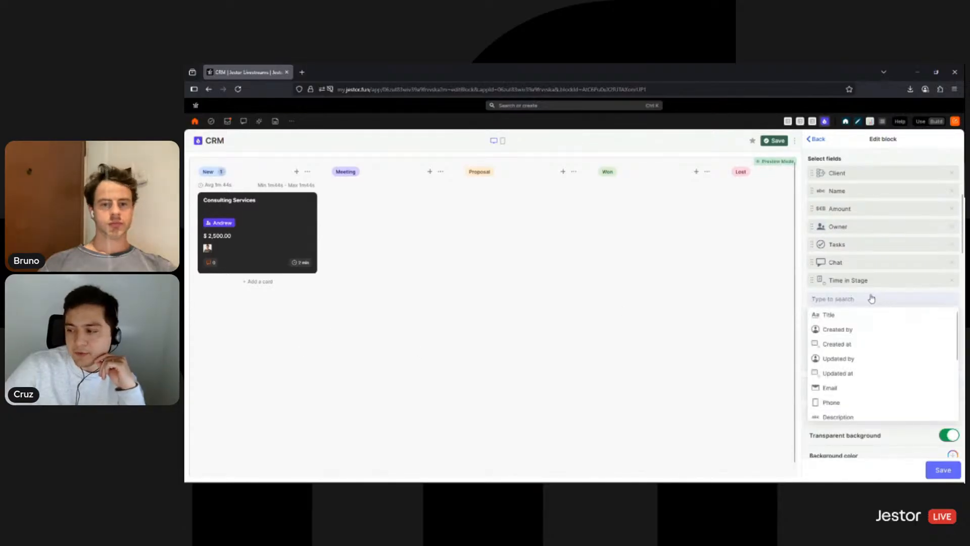
scroll(874, 357, down, 3)
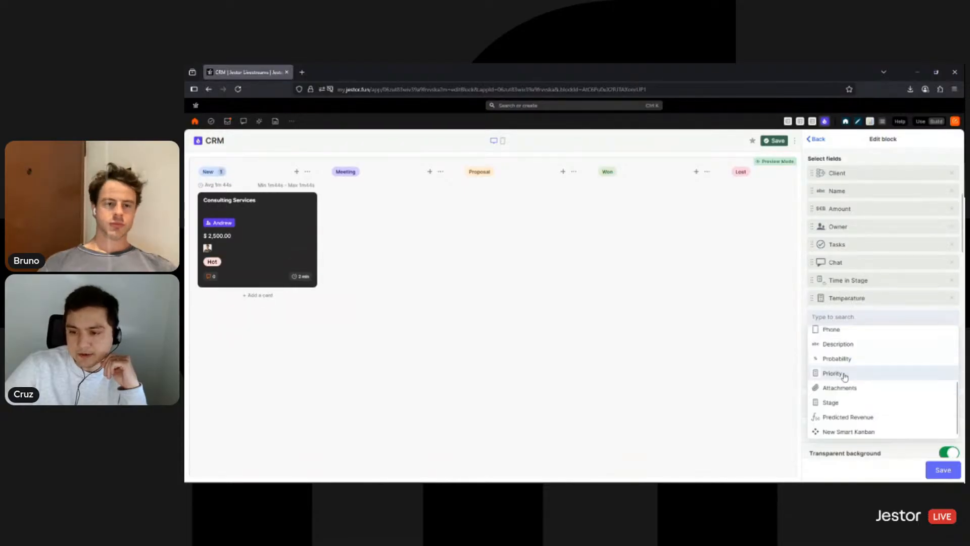
click(843, 373)
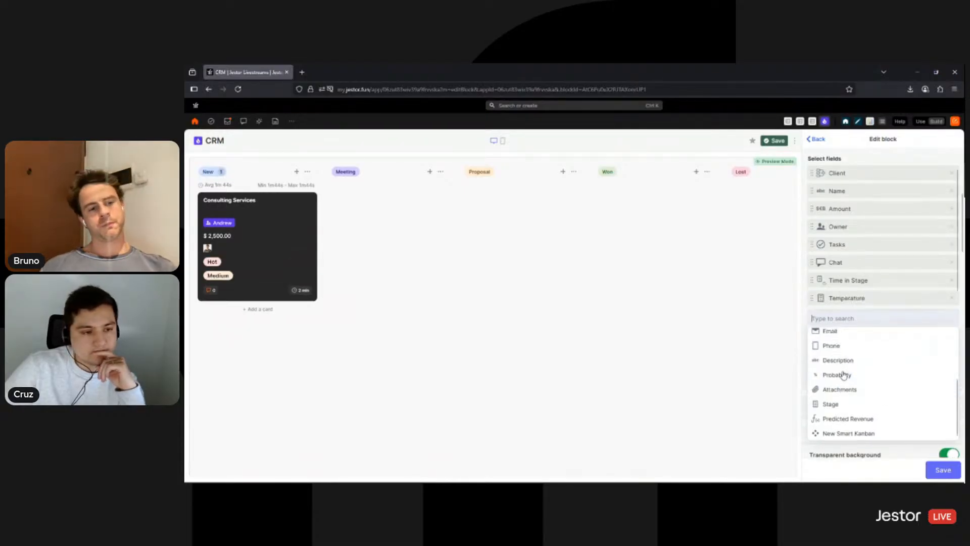
click(884, 157)
scroll(863, 291, down, 1)
scroll(862, 296, up, 1)
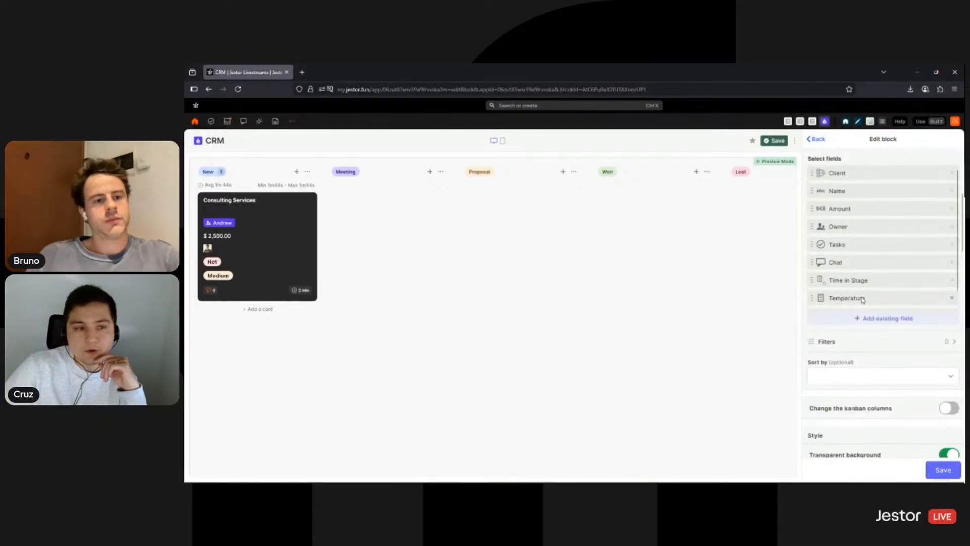
Move the Temperature and Priority fields above Client in the card's field order.
drag(862, 298, 860, 217)
scroll(873, 267, down, 1)
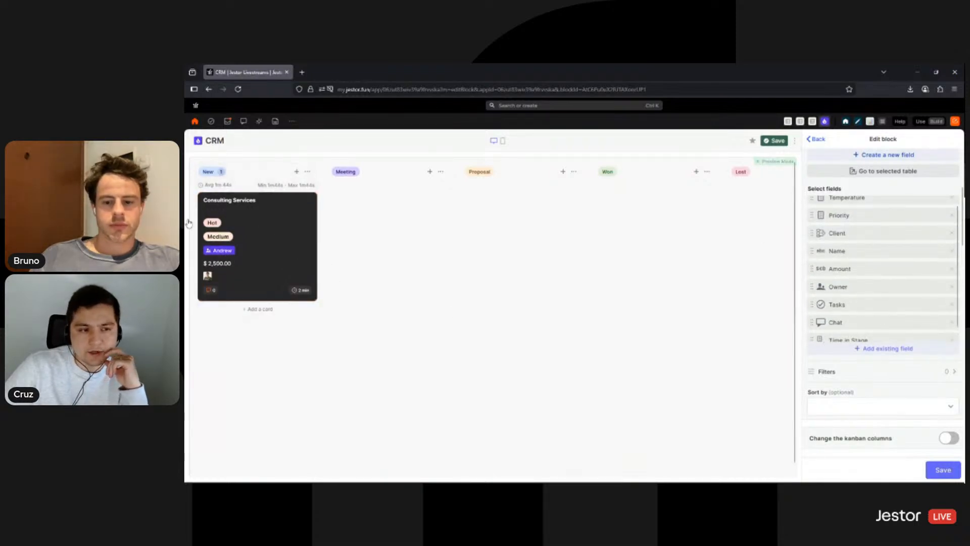
scroll(876, 296, down, 1)
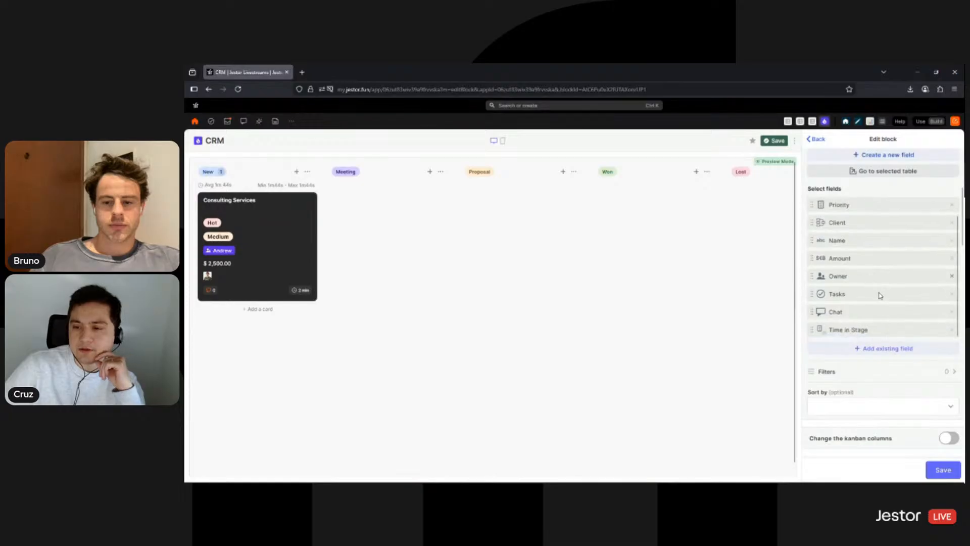
Review the kanban's sort options, style settings and full row of stage columns.
scroll(890, 328, down, 4)
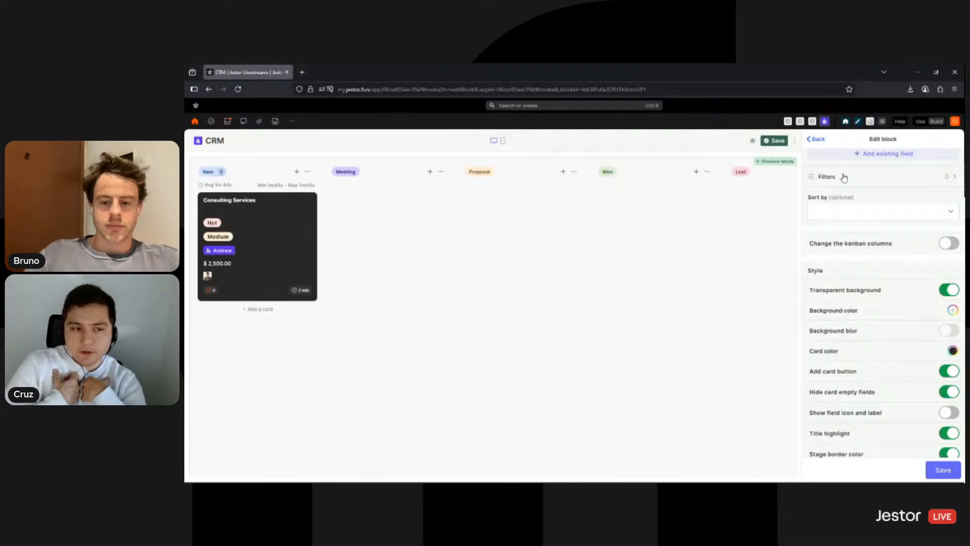
click(858, 216)
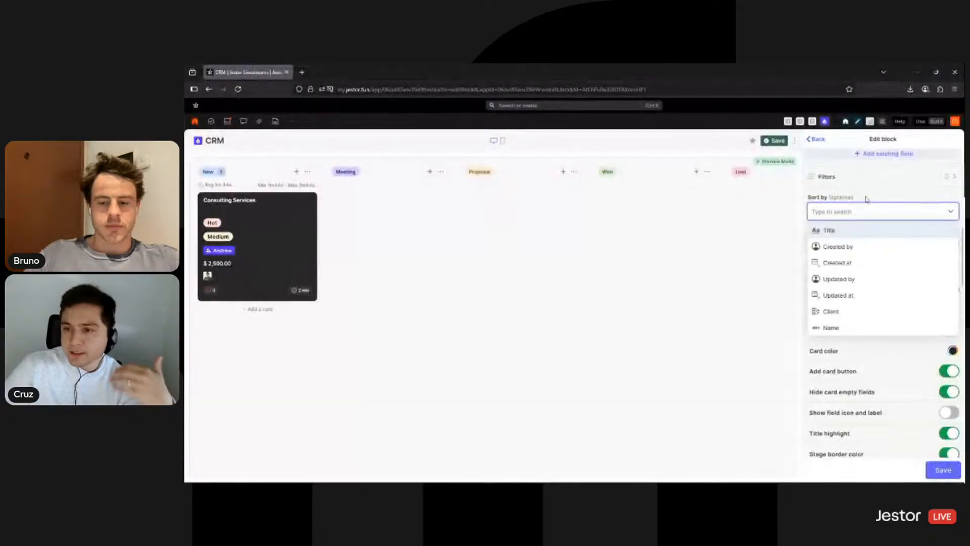
click(866, 199)
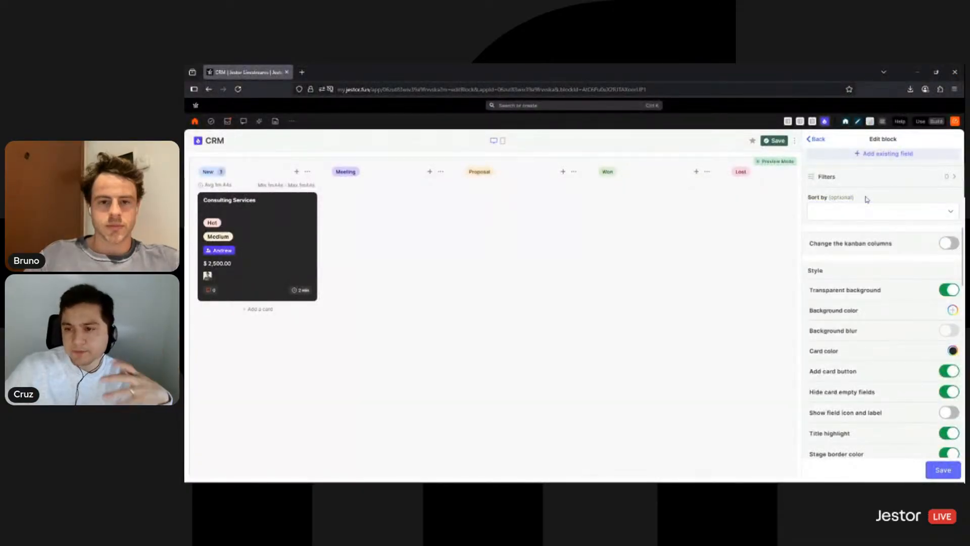
scroll(925, 241, down, 1)
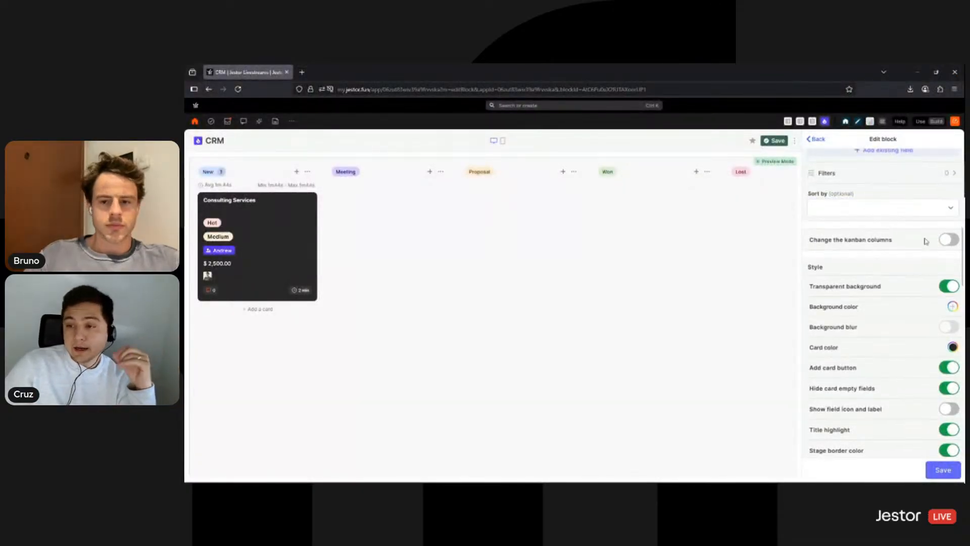
scroll(934, 228, down, 2)
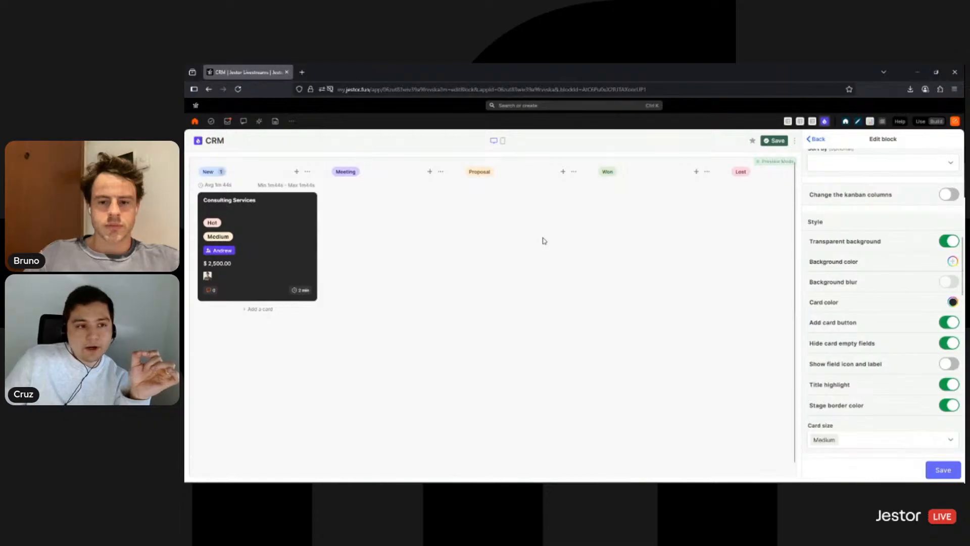
scroll(487, 216, right, 5)
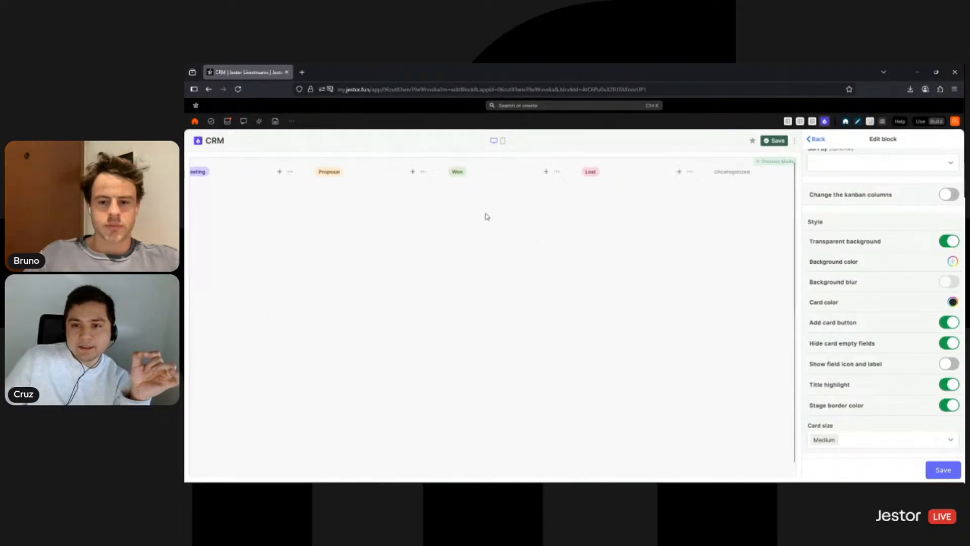
scroll(486, 217, left, 5)
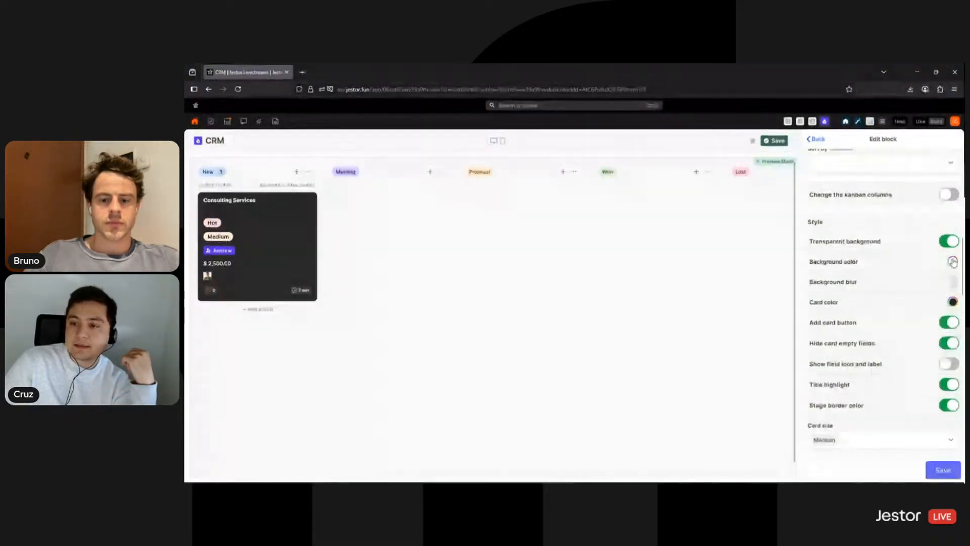
Set the kanban card color to white and the card size to Small.
click(953, 302)
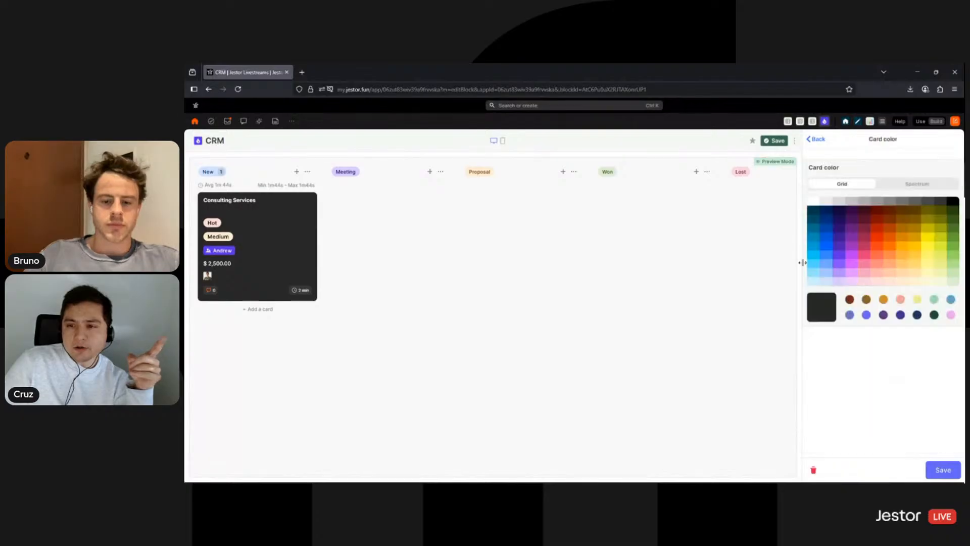
click(946, 468)
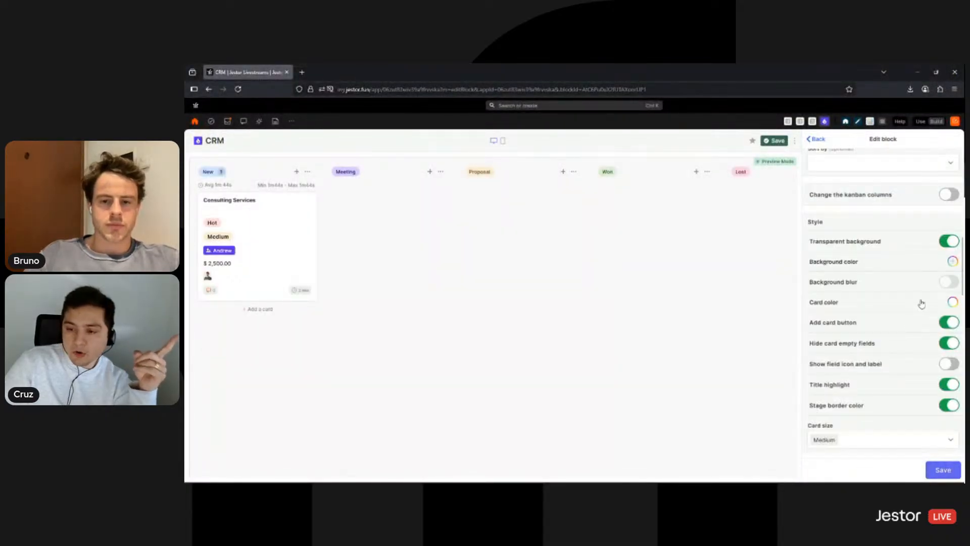
scroll(850, 405, down, 1)
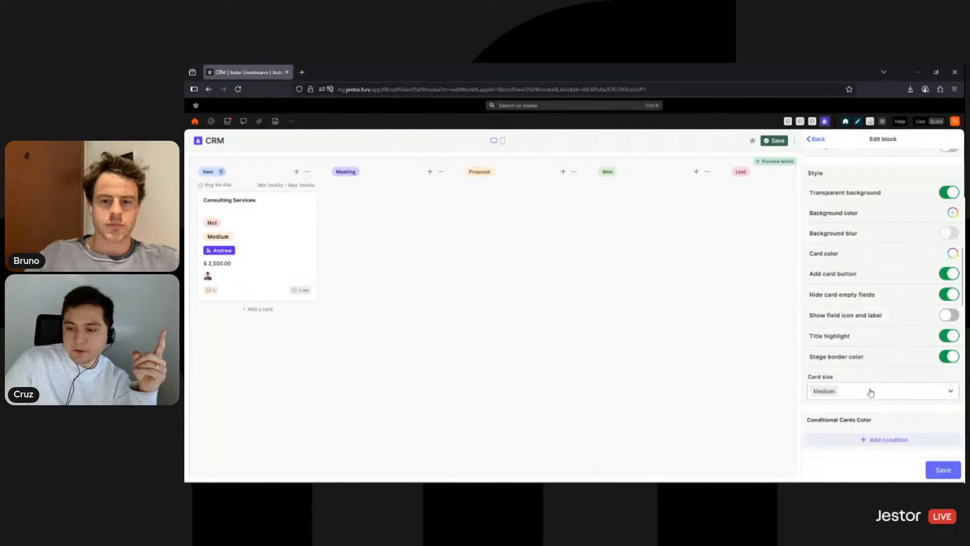
click(869, 392)
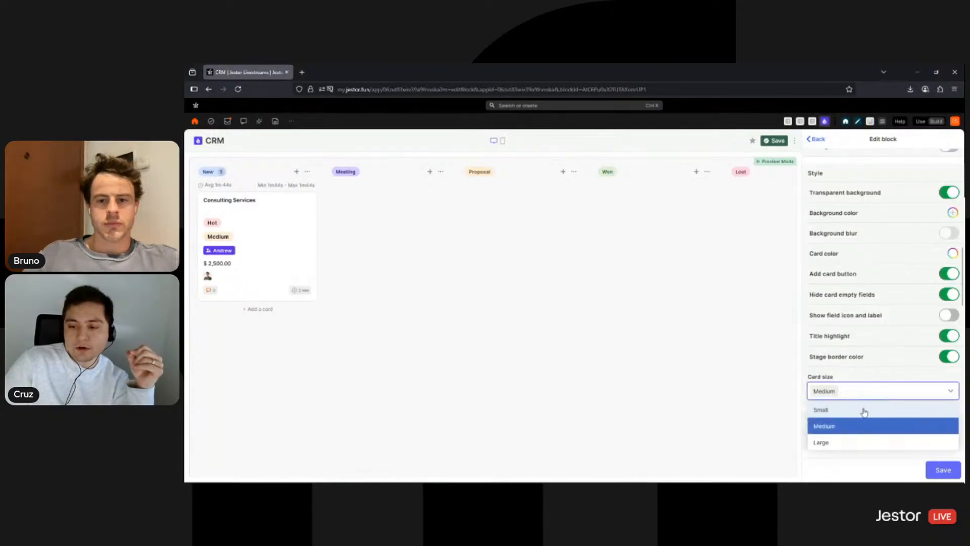
click(866, 412)
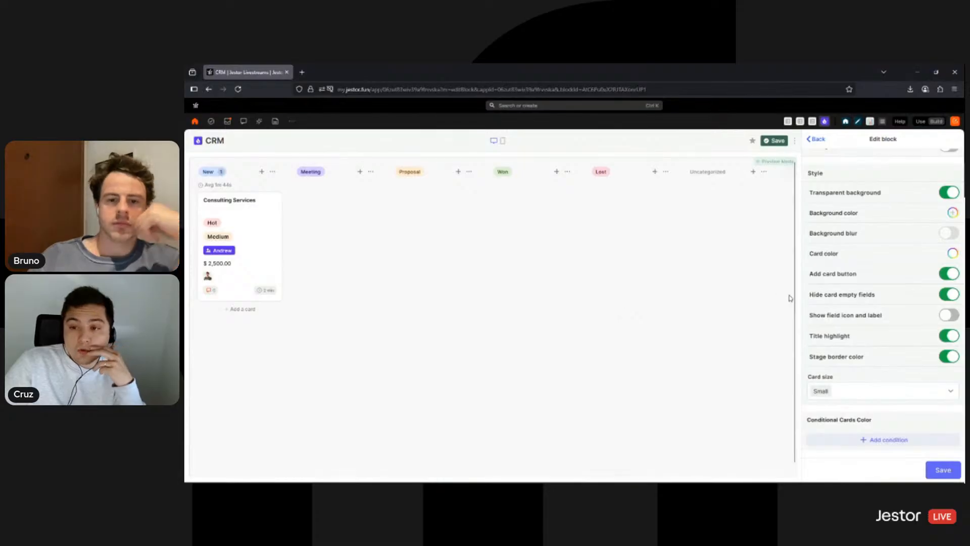
Move the Owner field above Amount in the kanban card's field order.
scroll(875, 303, up, 5)
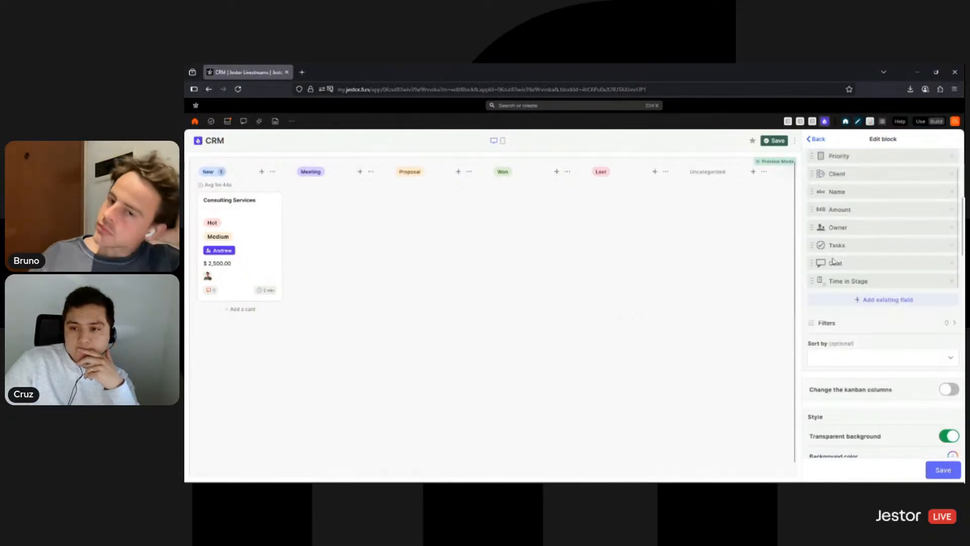
mouse_move(838, 228)
mouse_down()
mouse_move(843, 216)
mouse_move(843, 225)
mouse_up()
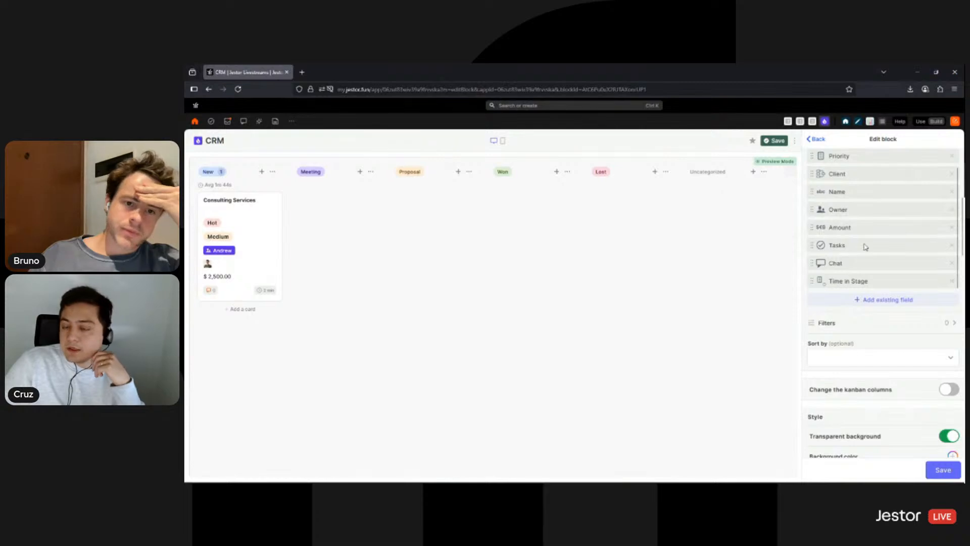
Try showing empty fields and field icons with labels on the kanban cards, restoring each option.
scroll(865, 253, down, 6)
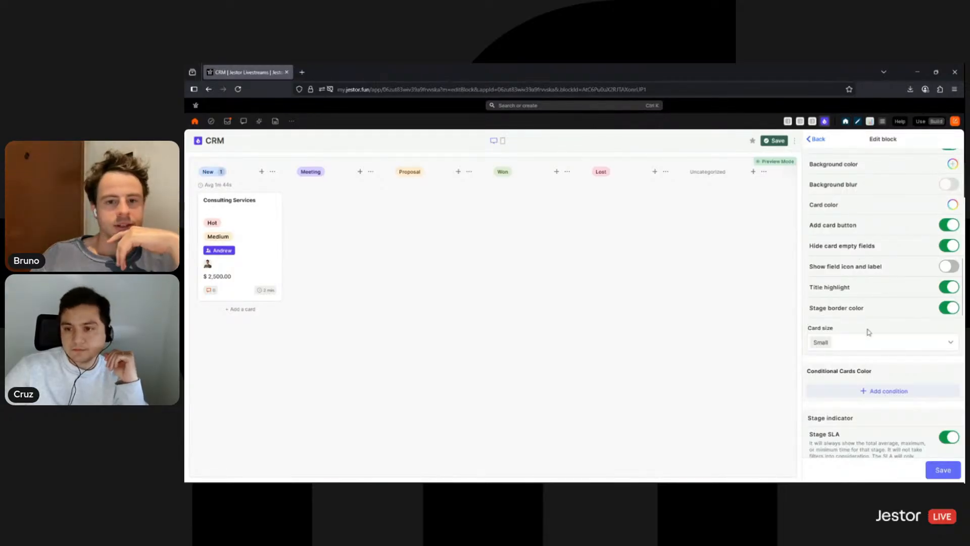
scroll(880, 313, up, 1)
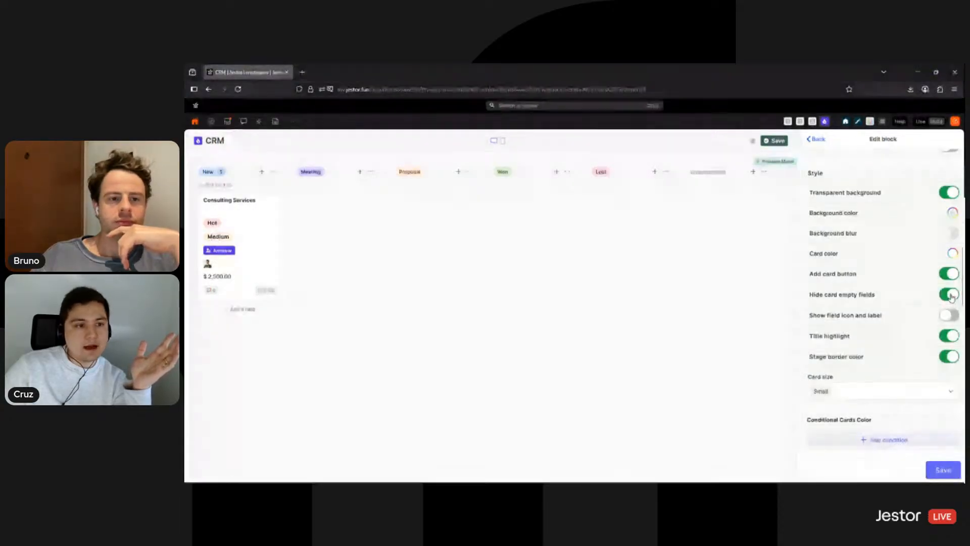
click(951, 295)
click(950, 295)
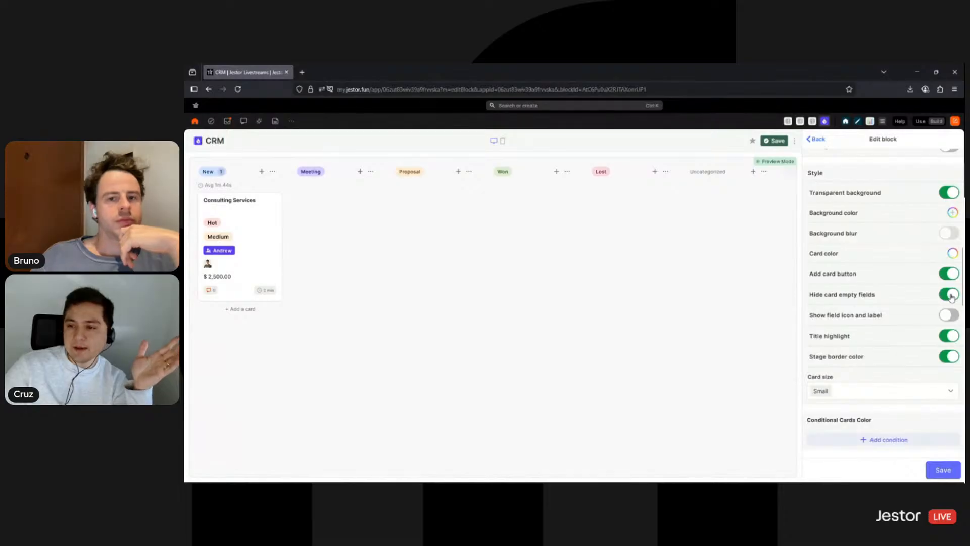
click(950, 294)
click(950, 295)
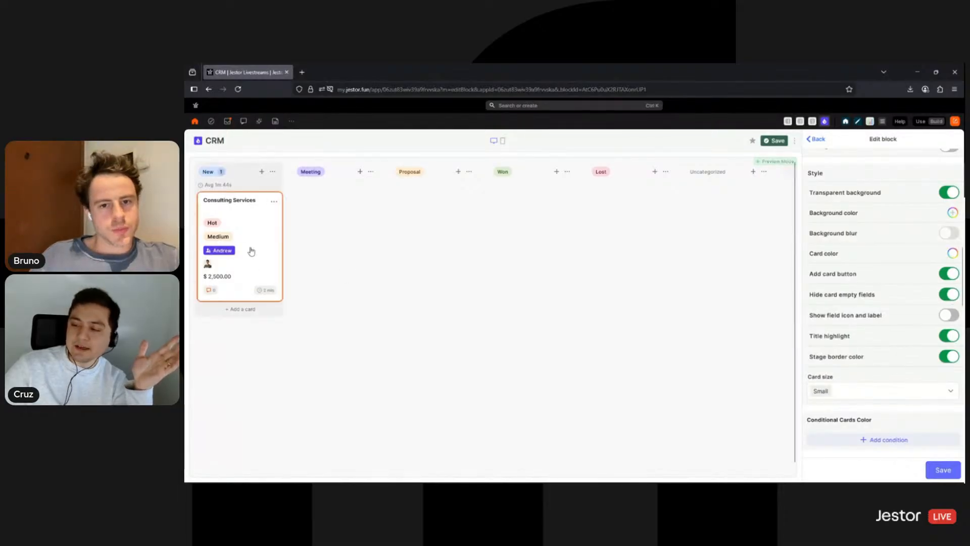
click(947, 297)
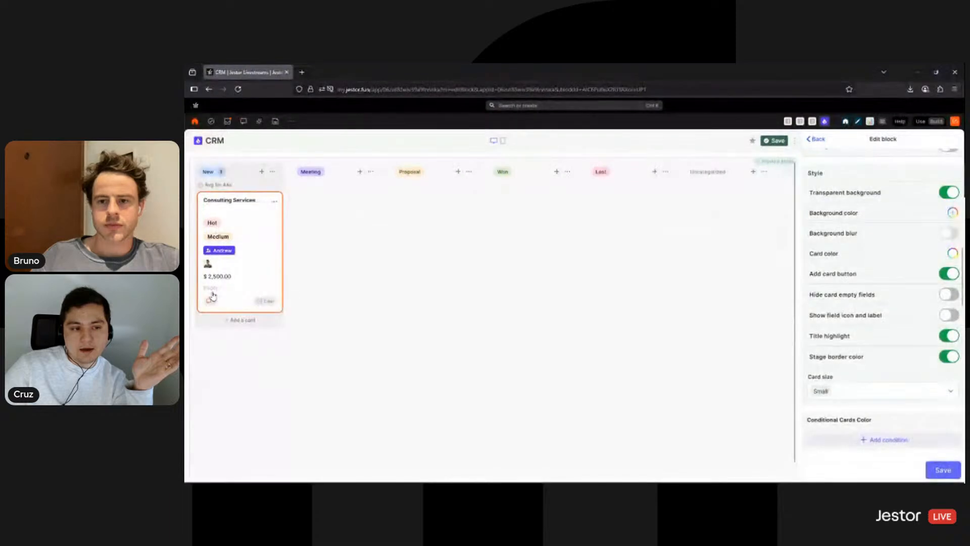
click(949, 295)
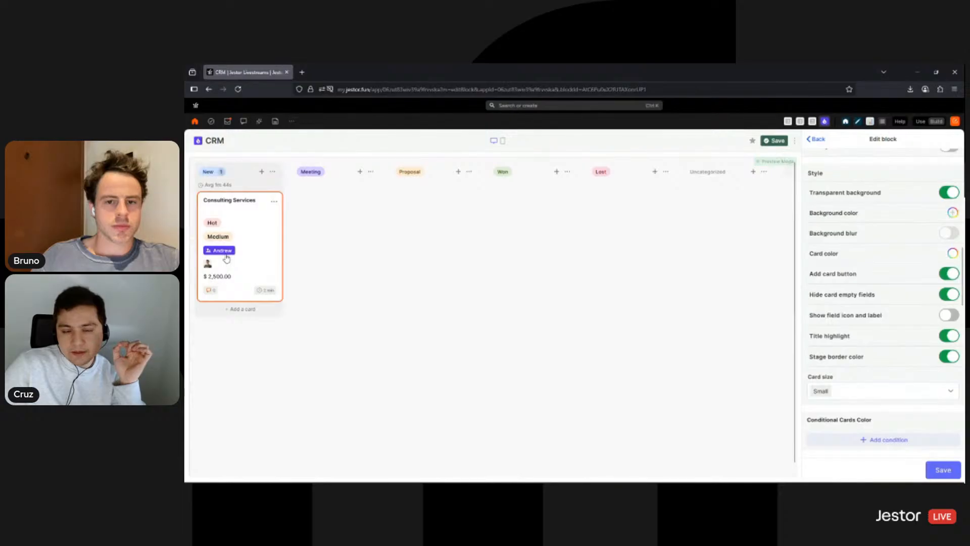
click(949, 316)
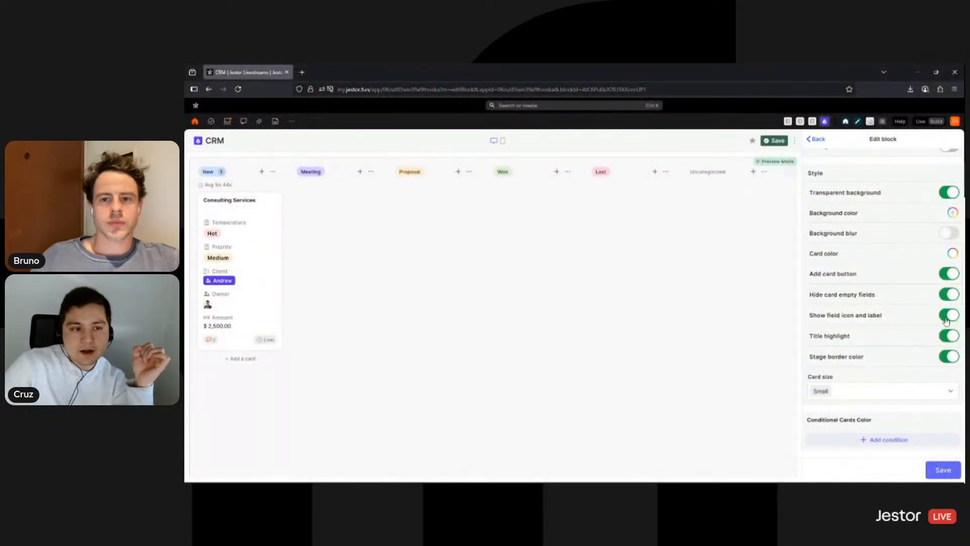
click(947, 318)
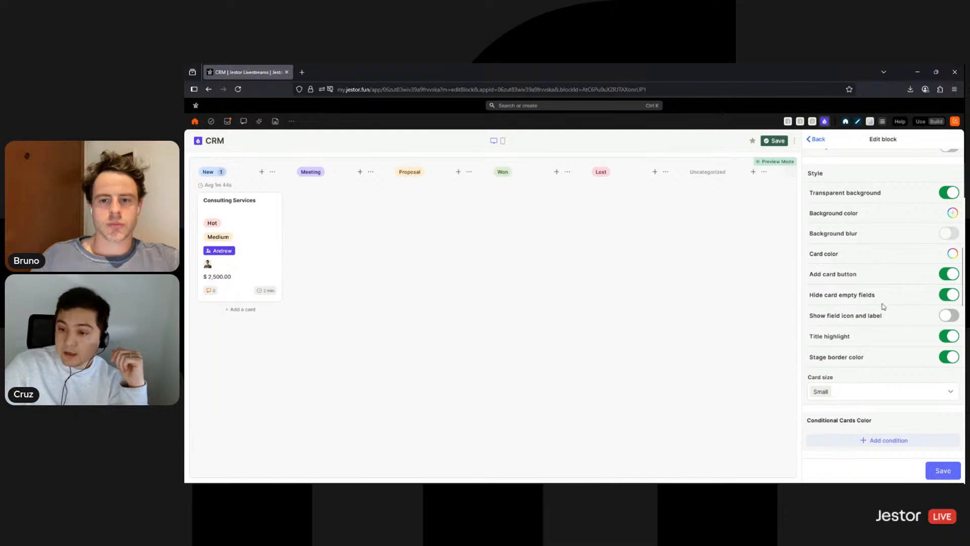
Switch the Stage SLA indicator off and back on.
scroll(881, 303, down, 1)
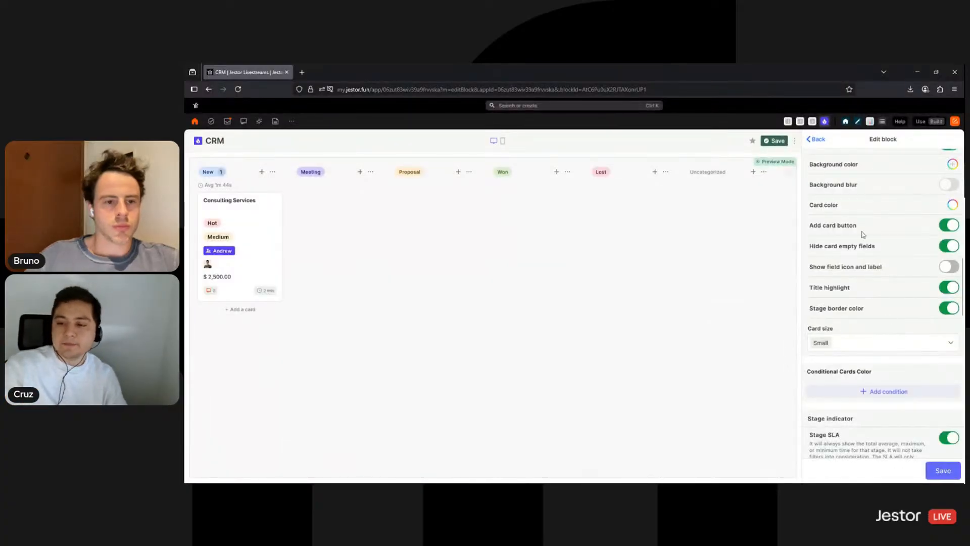
scroll(863, 234, down, 2)
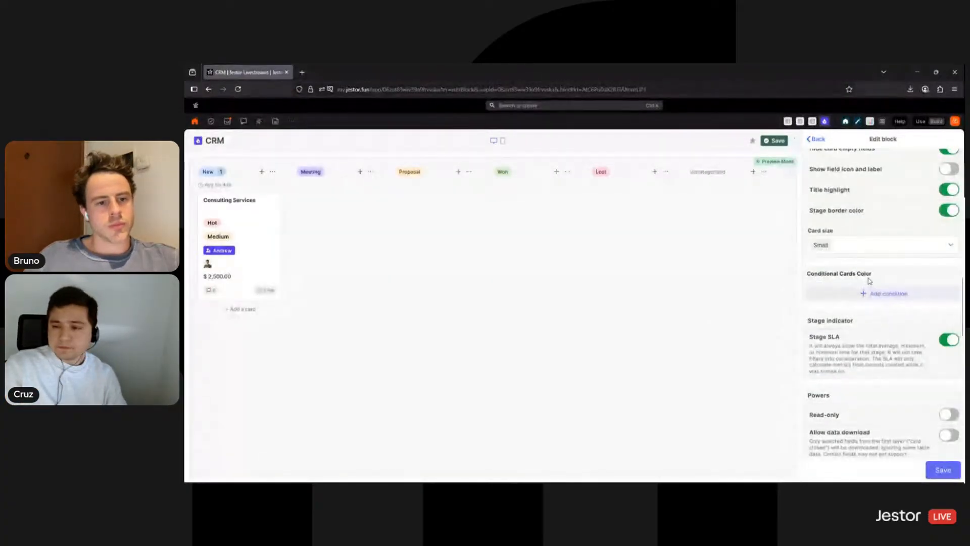
scroll(870, 278, down, 1)
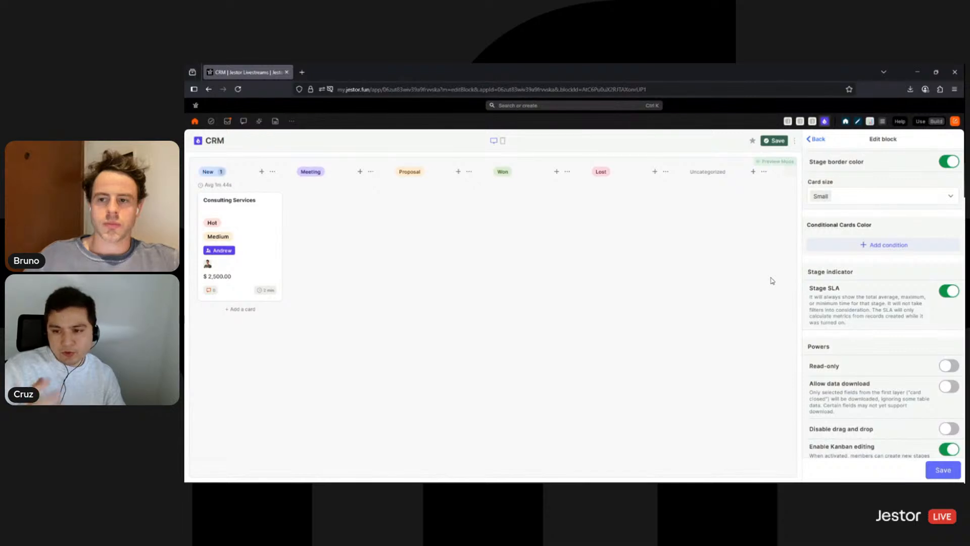
scroll(890, 207, down, 2)
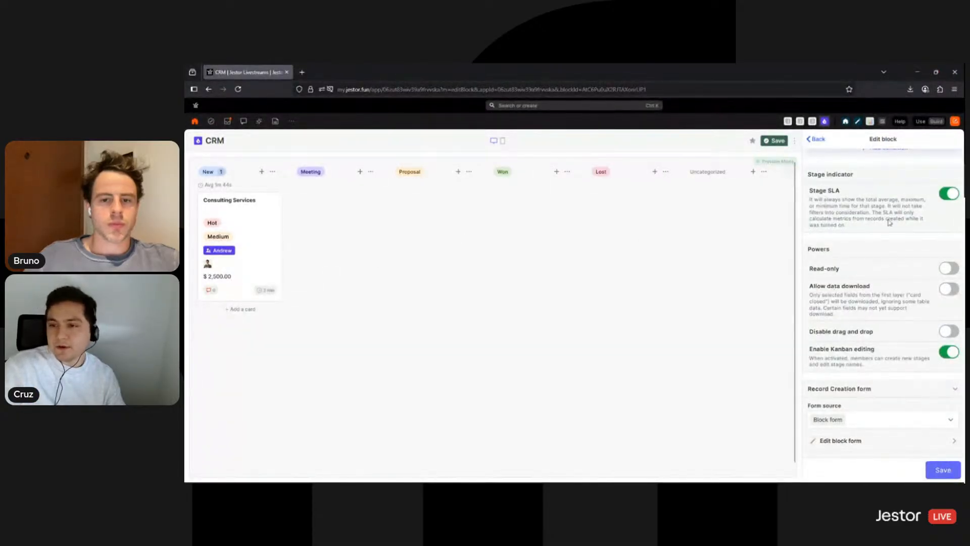
click(950, 196)
click(951, 197)
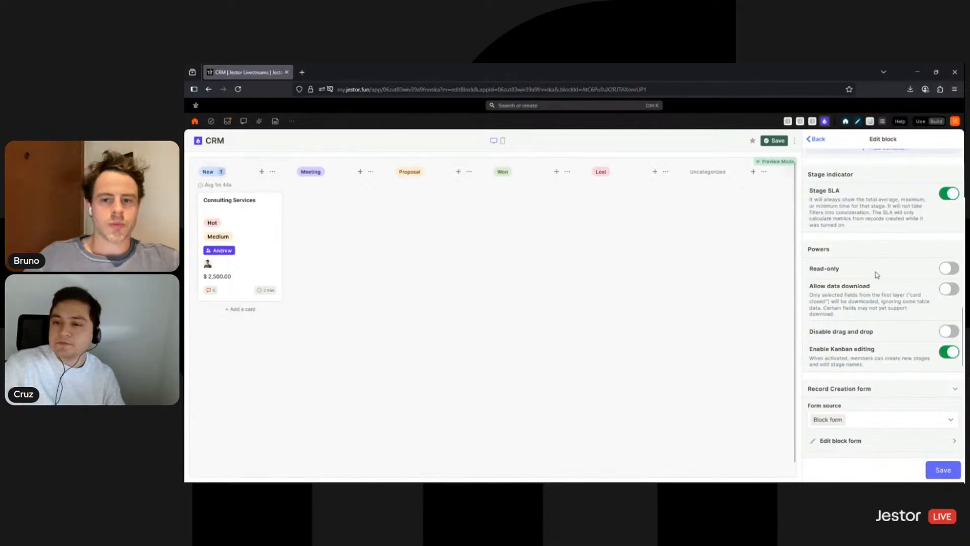
Turn on Disable drag and drop for the kanban.
scroll(894, 274, down, 1)
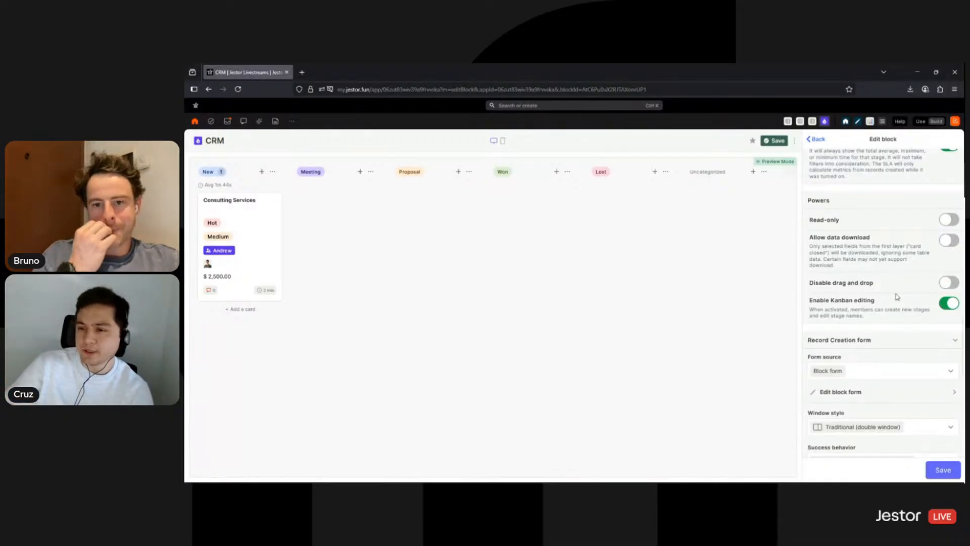
click(949, 282)
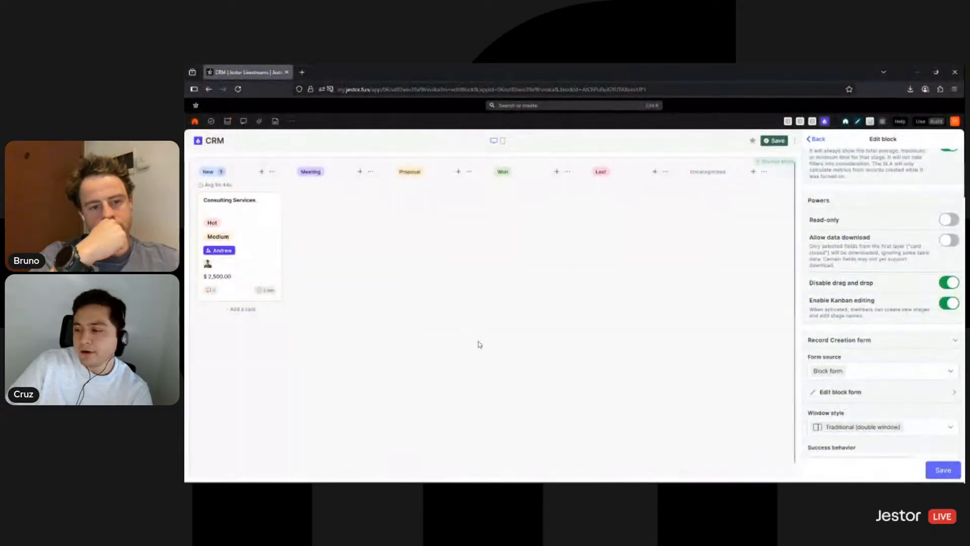
Turn off Disable drag and drop for the kanban, toggling it on once more before leaving it off.
click(941, 285)
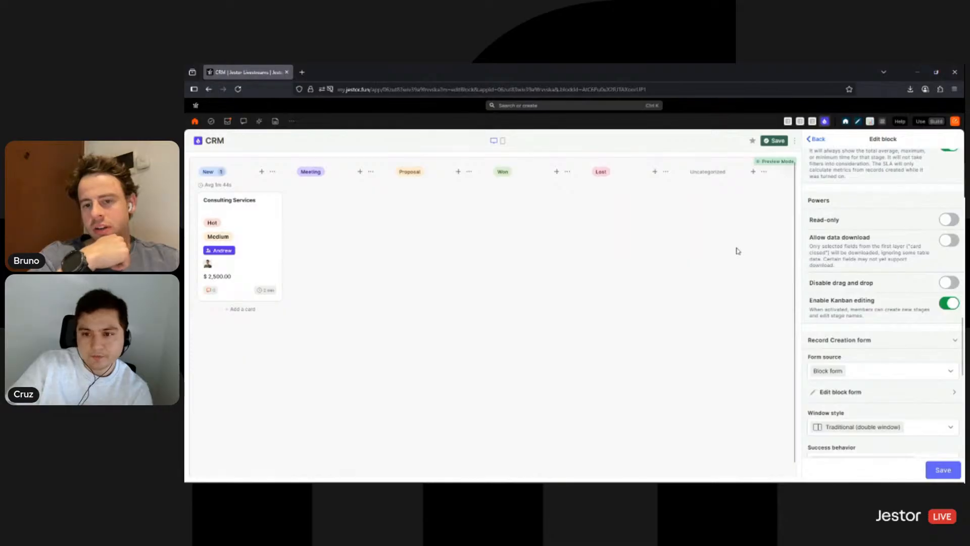
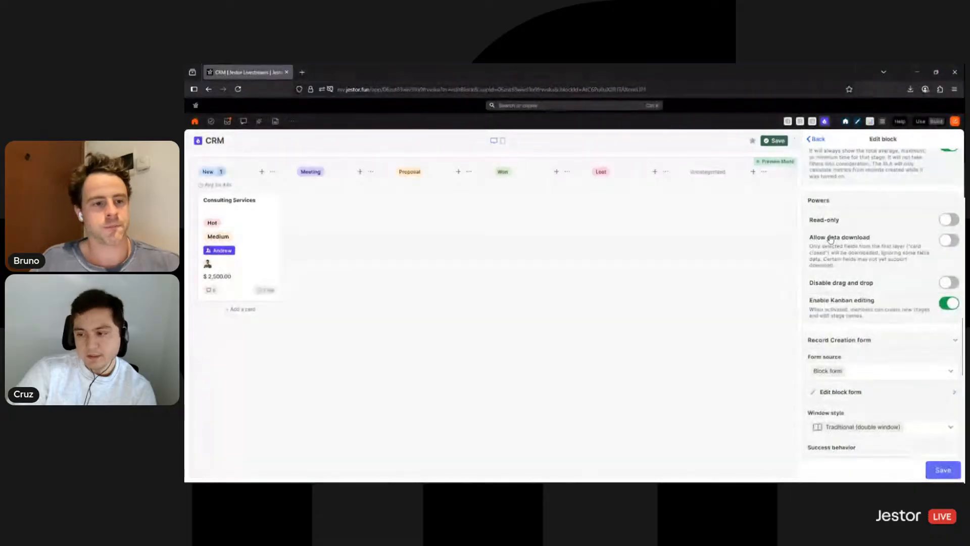
click(949, 287)
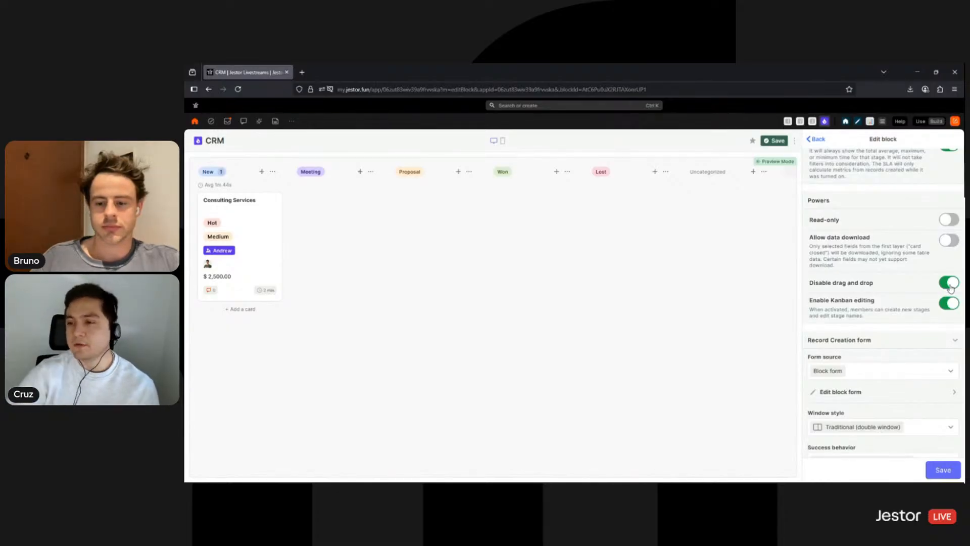
click(950, 284)
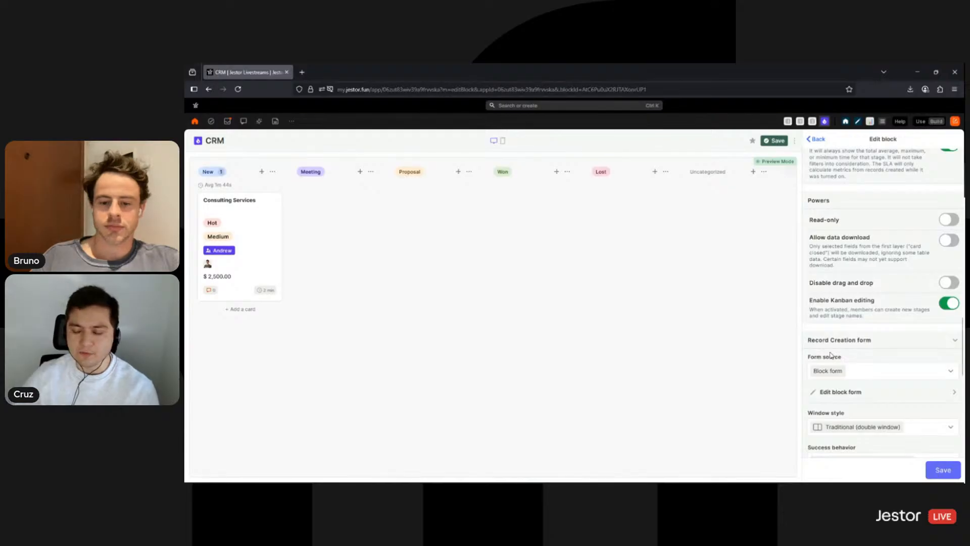
Set the Record Creation and Record Update form sources to Default table form, and save the block and the app.
scroll(852, 268, down, 3)
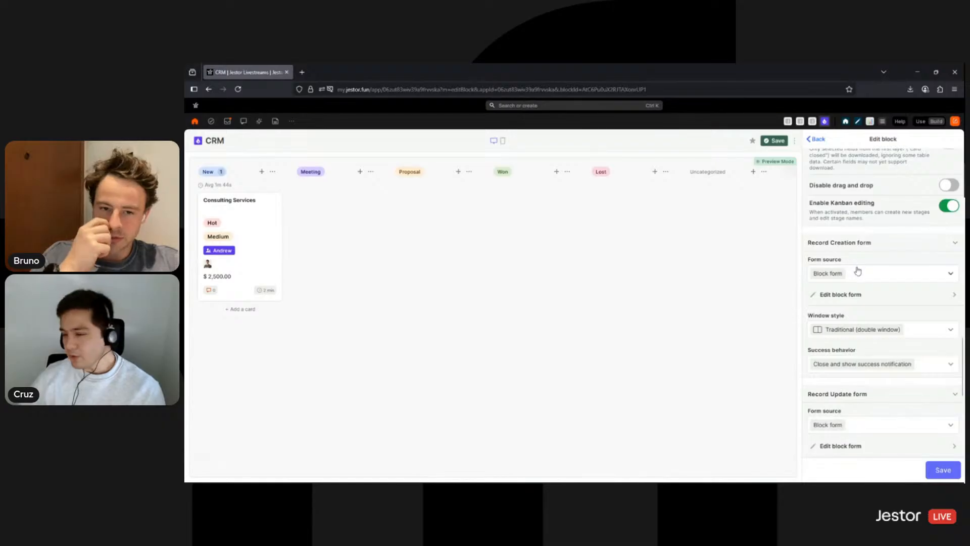
click(855, 273)
click(847, 326)
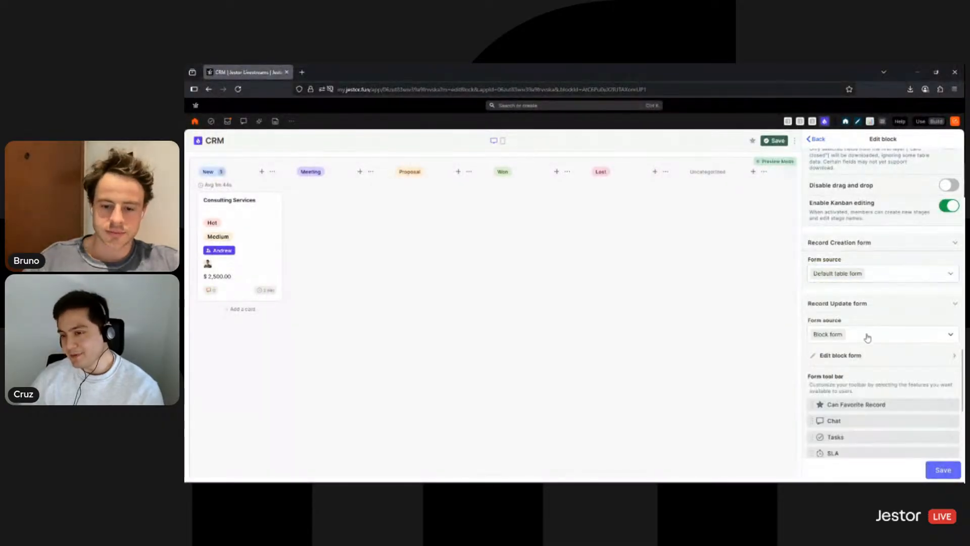
click(865, 334)
click(851, 386)
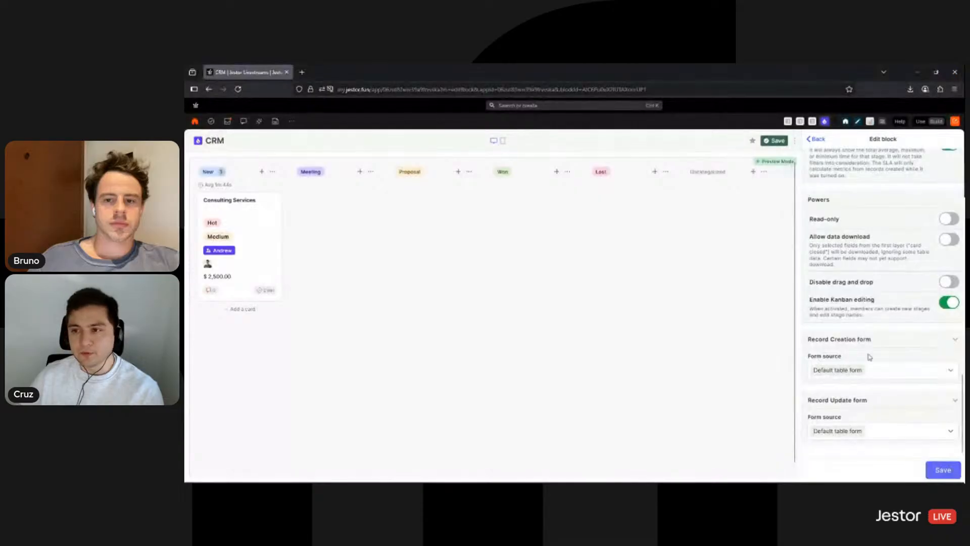
scroll(869, 359, up, 10)
click(940, 467)
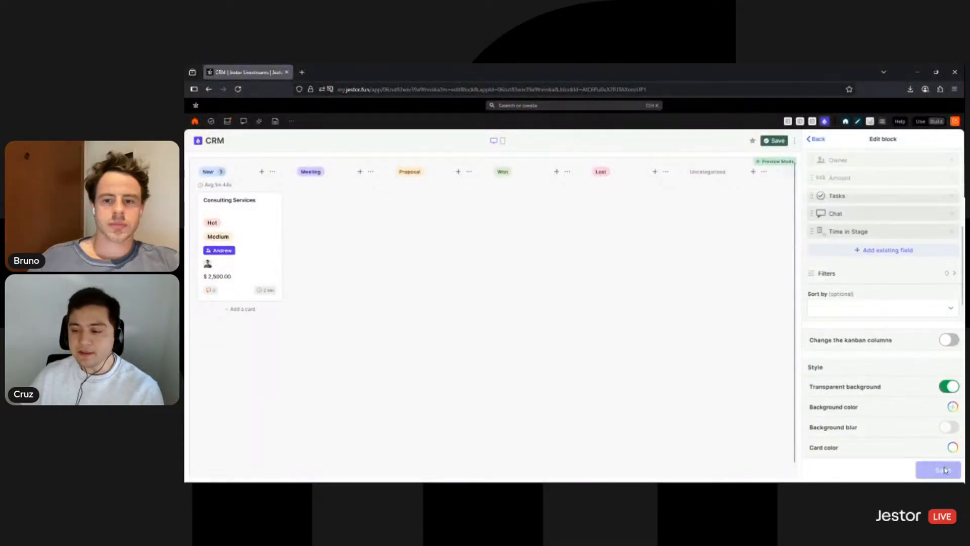
click(776, 143)
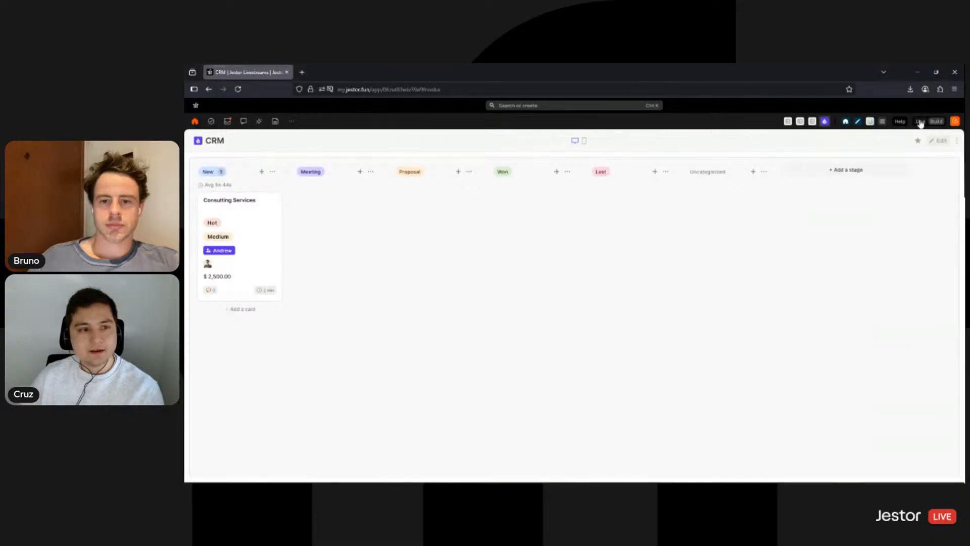
Check the Consulting Services record's form fields and SLA panel in the app's Use mode.
click(260, 212)
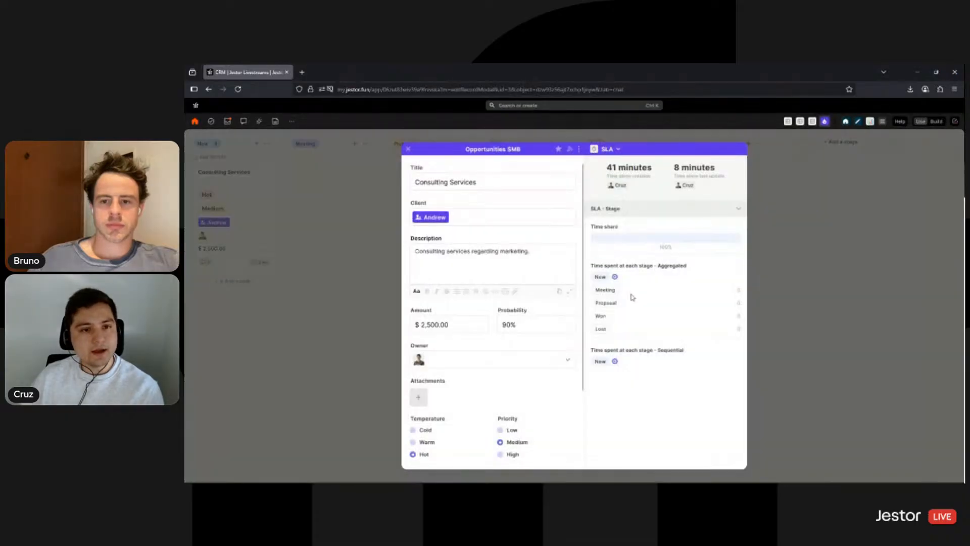
scroll(520, 308, down, 2)
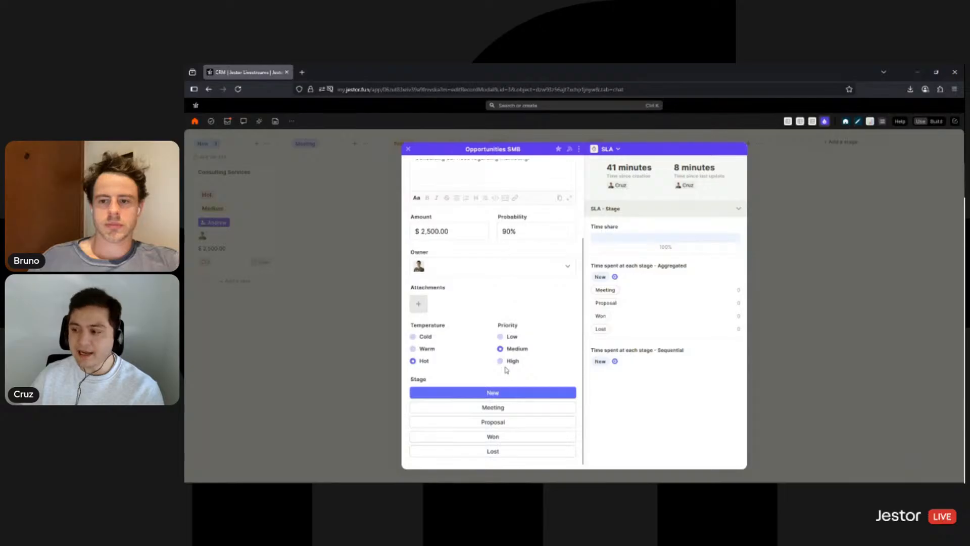
scroll(512, 322, up, 2)
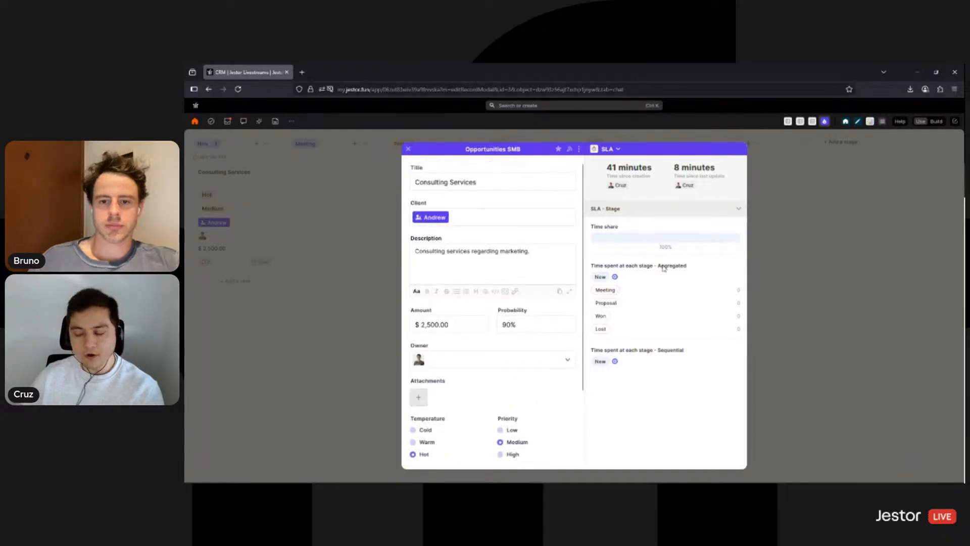
click(814, 284)
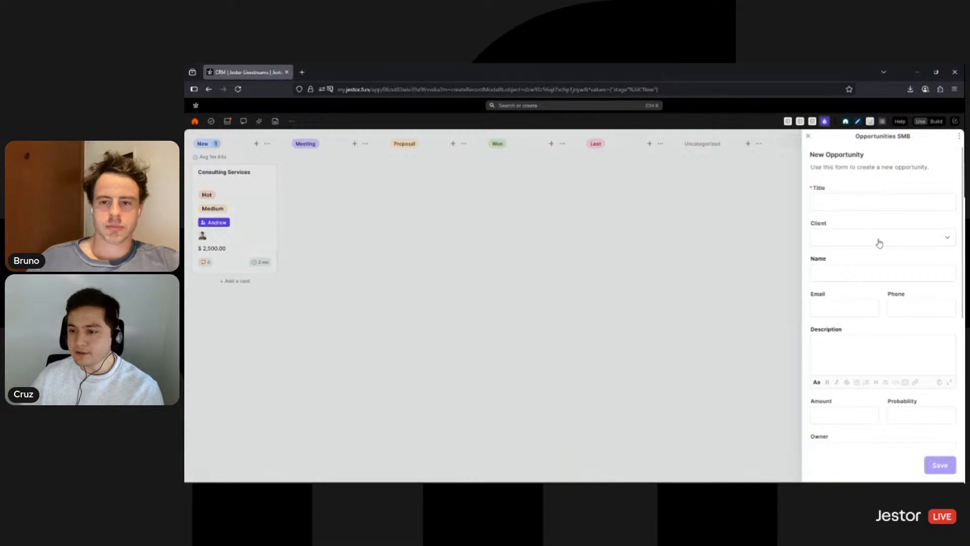
Review the New Opportunity form for the New and Meeting stages without saving, and return to Build mode.
scroll(879, 243, down, 5)
click(543, 292)
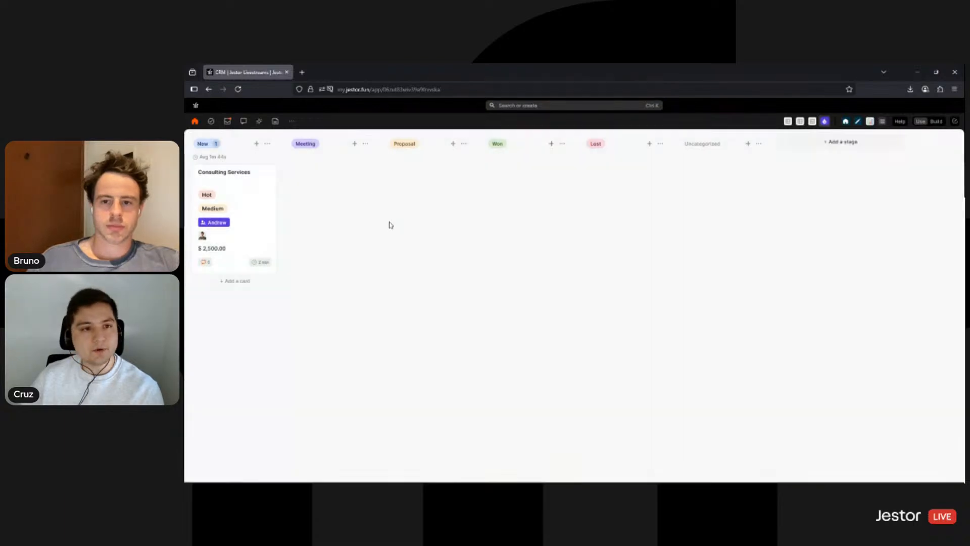
click(355, 144)
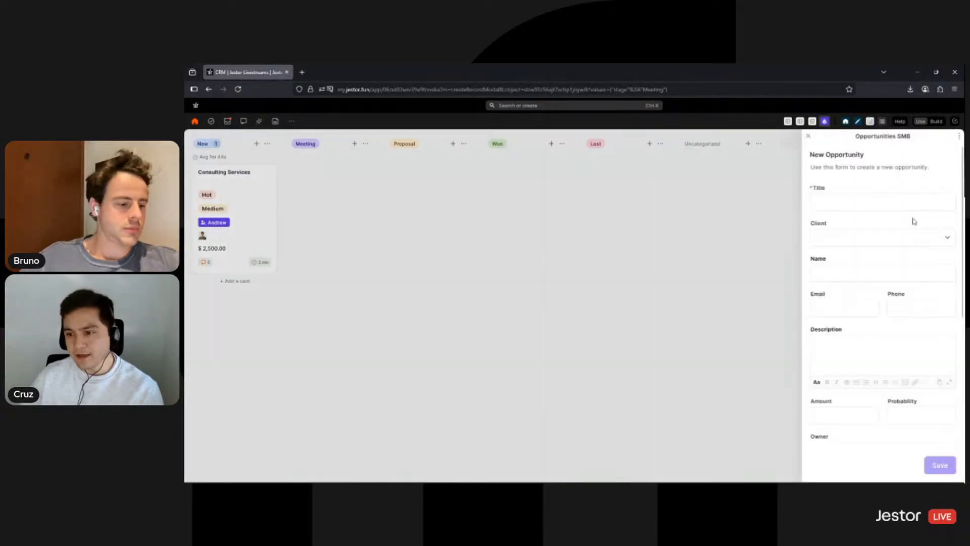
scroll(909, 222, down, 5)
scroll(901, 159, up, 5)
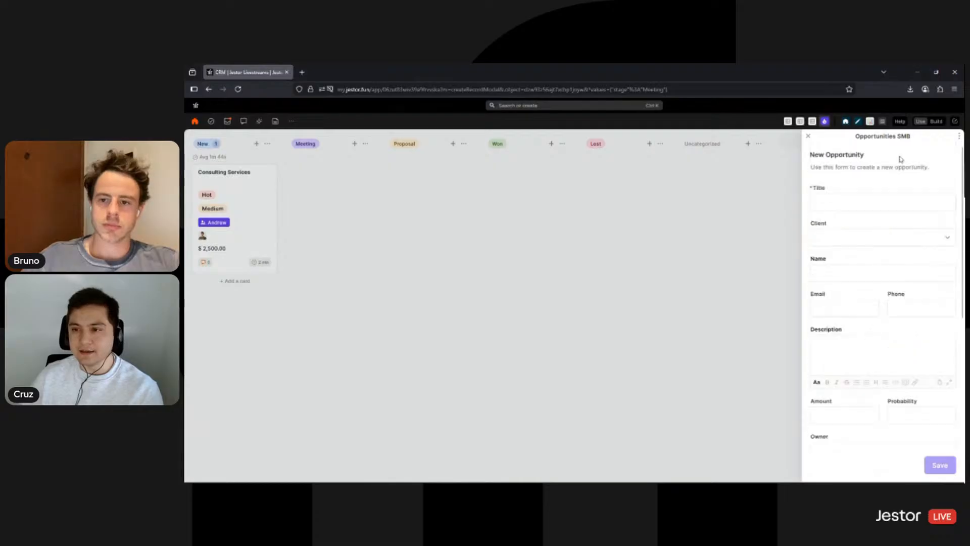
click(735, 220)
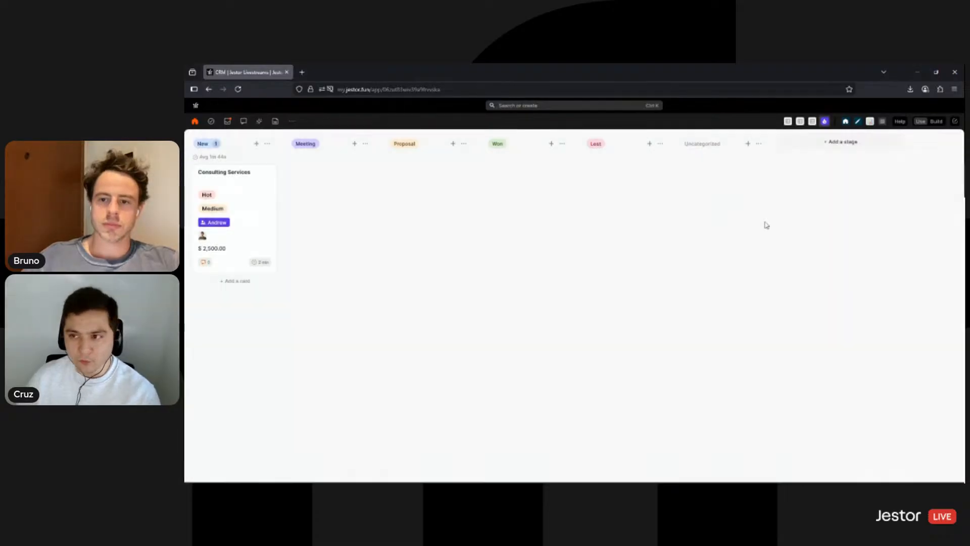
click(936, 122)
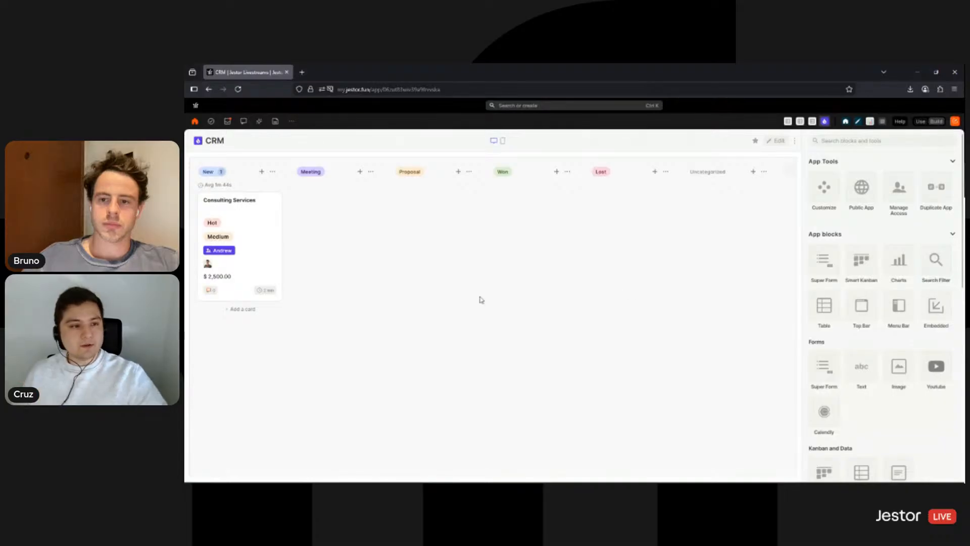
Create a Send Email task on the Consulting Services record with Medium priority and an Aug 15 deadline.
click(256, 247)
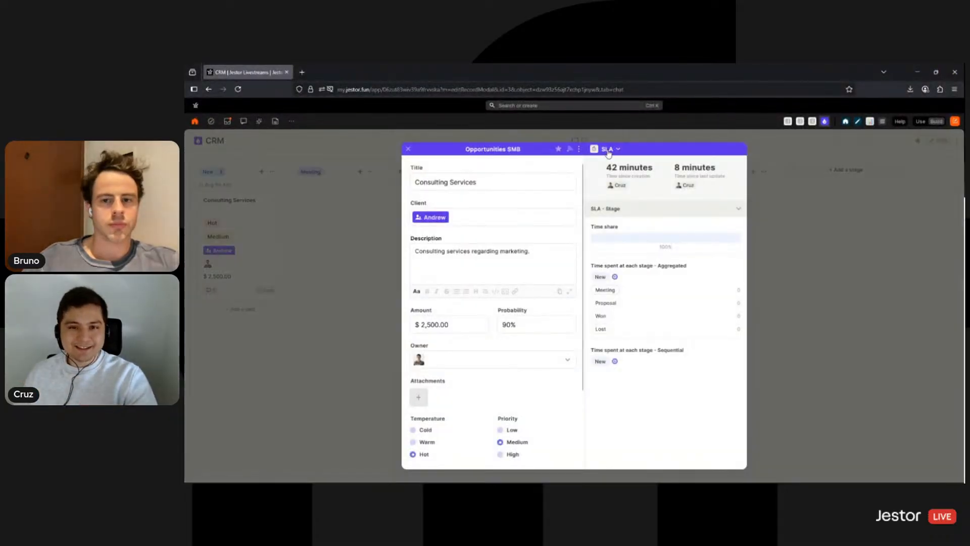
click(609, 149)
click(607, 181)
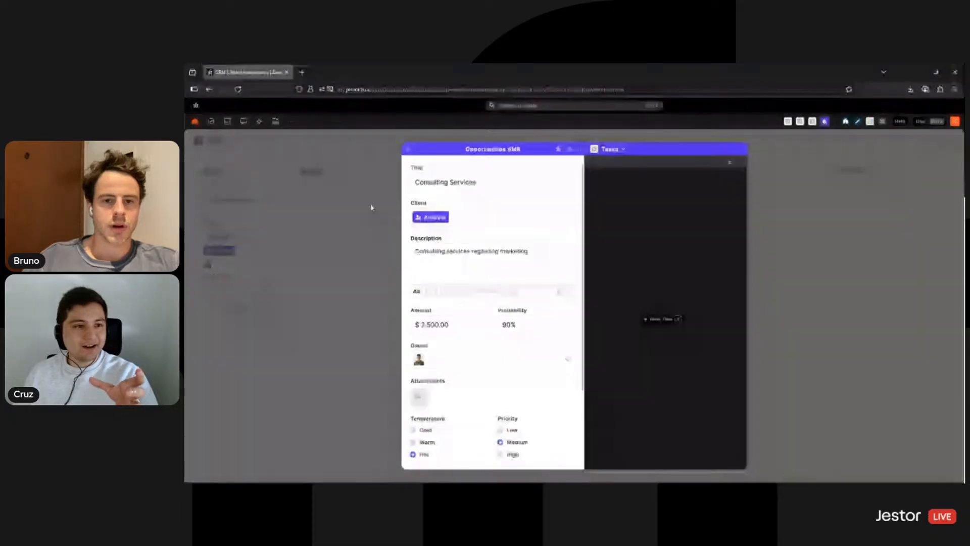
click(661, 319)
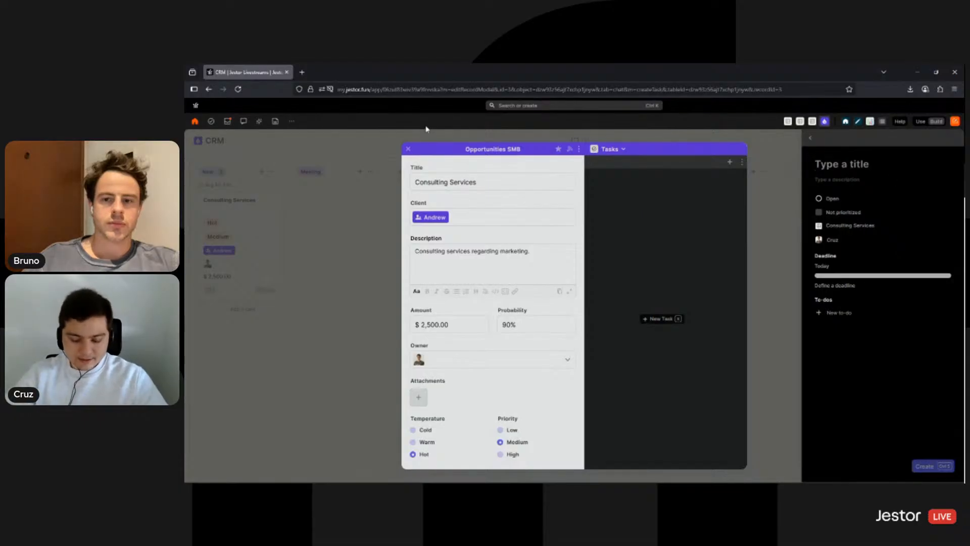
text(Send Email)
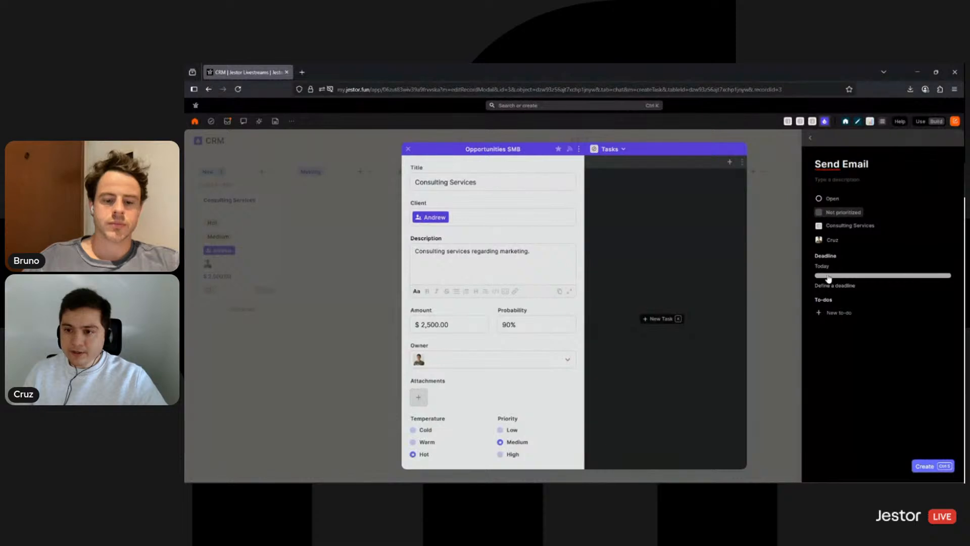
click(843, 212)
click(854, 277)
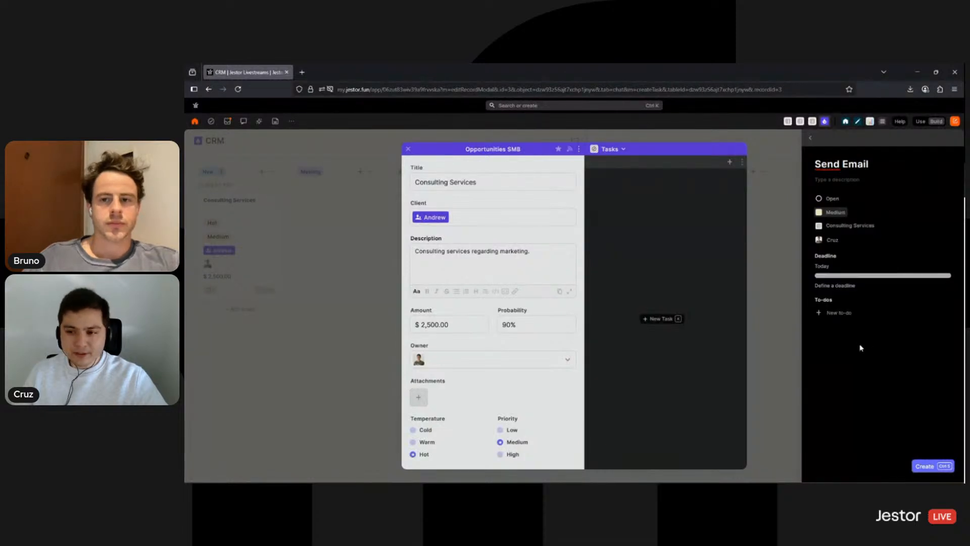
click(839, 287)
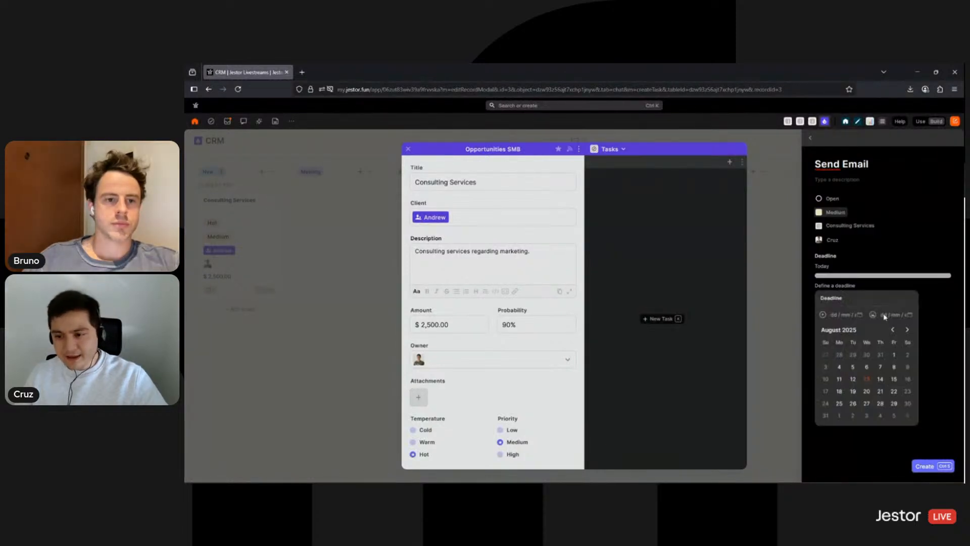
click(939, 368)
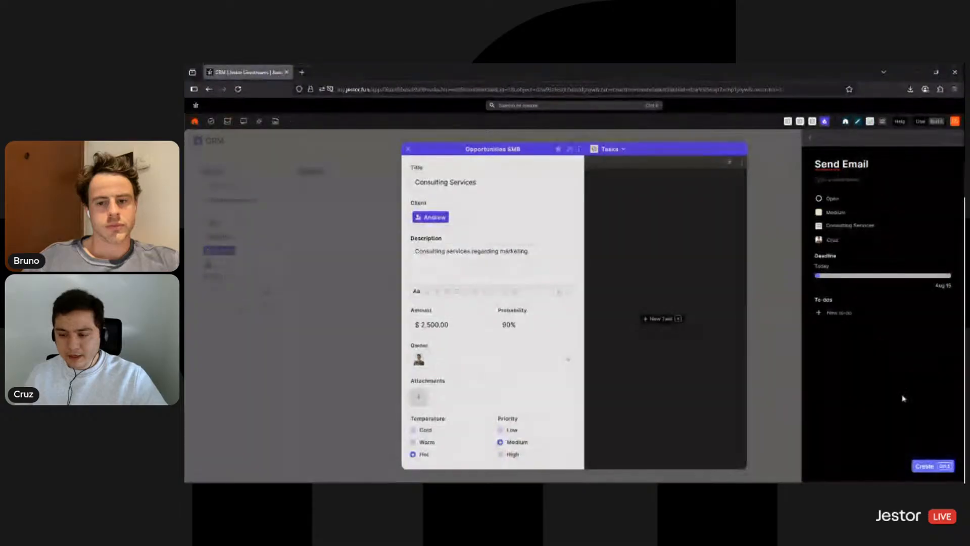
click(943, 466)
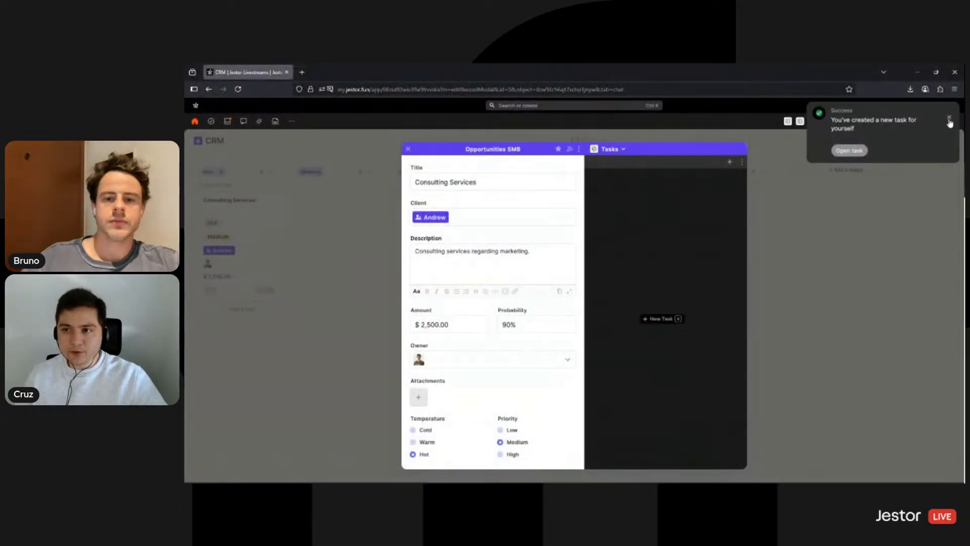
click(950, 120)
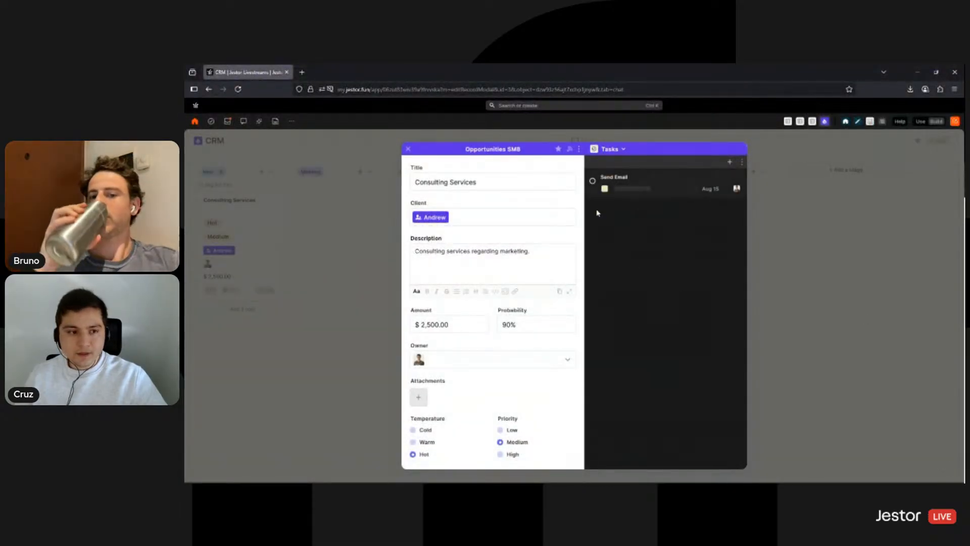
click(847, 282)
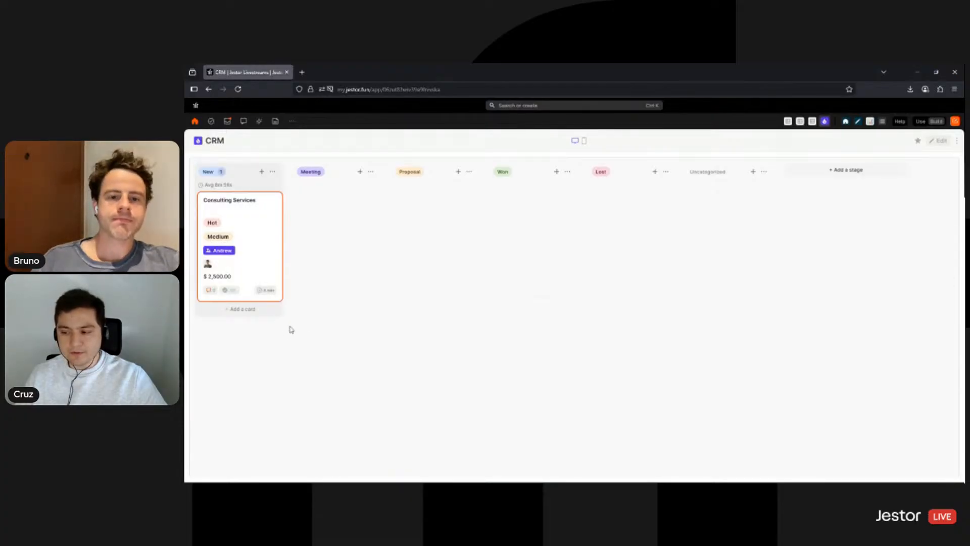
Send the chat message "I'm working on this one!" on the Consulting Services record and close it.
click(210, 290)
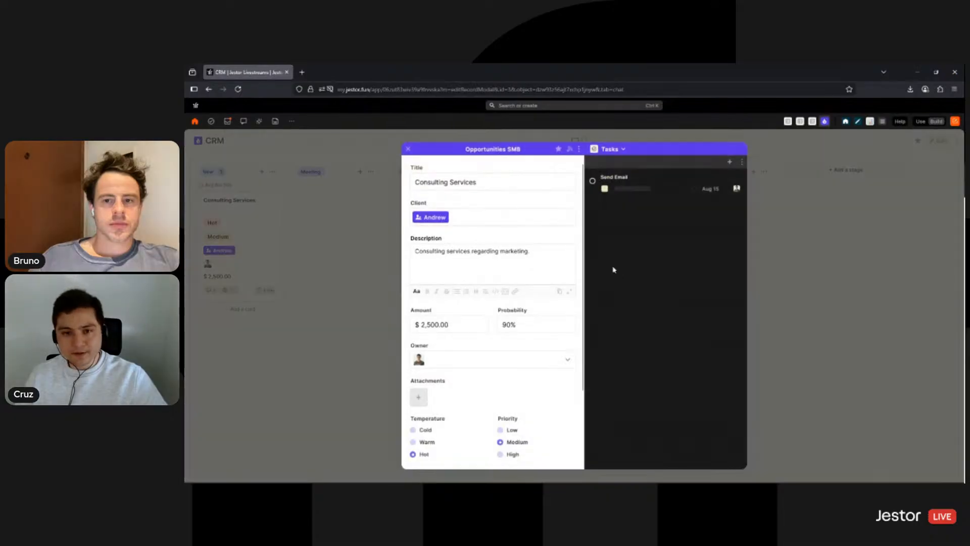
click(613, 149)
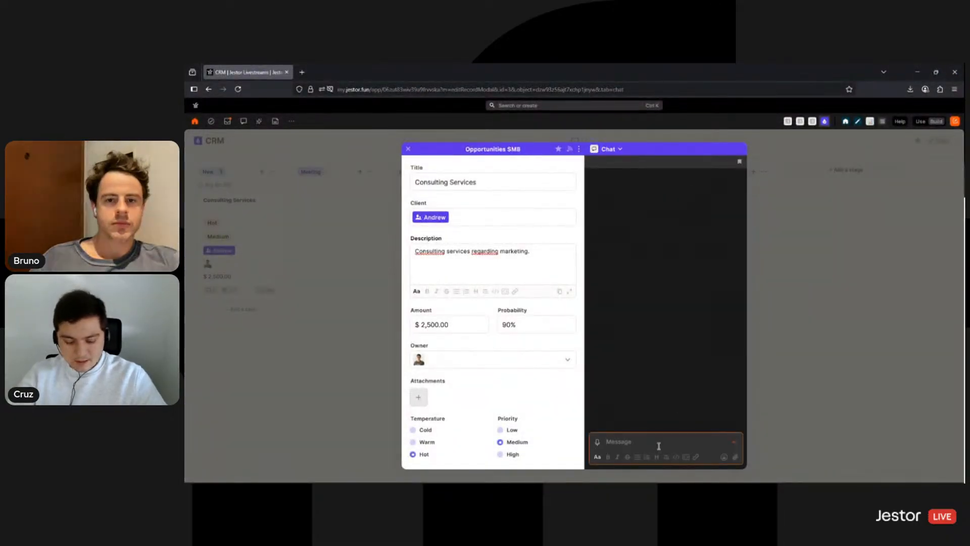
text(I'm working on this one!)
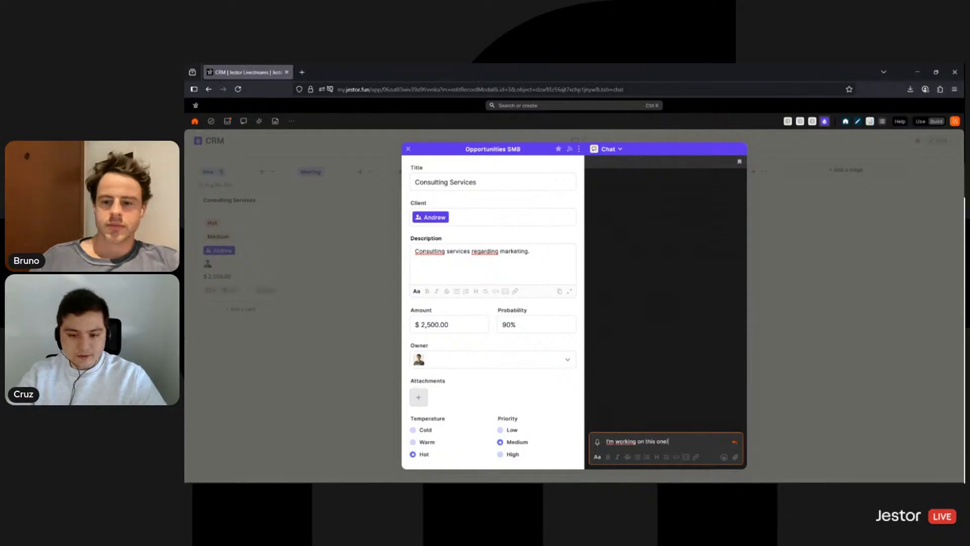
key(Return)
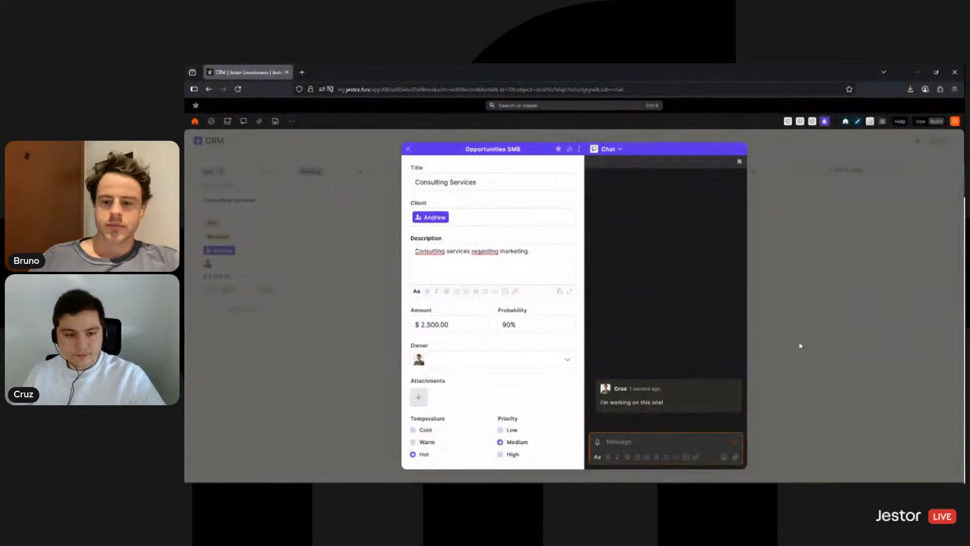
key(Escape)
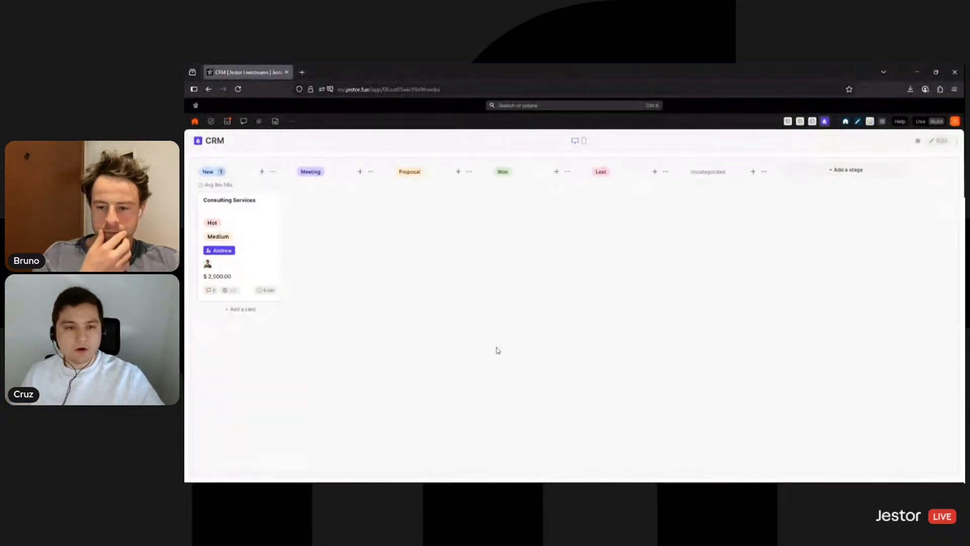
Edit the CRM app layout, add a Title Bar block and set its bar color to #f8f8f8.
click(935, 144)
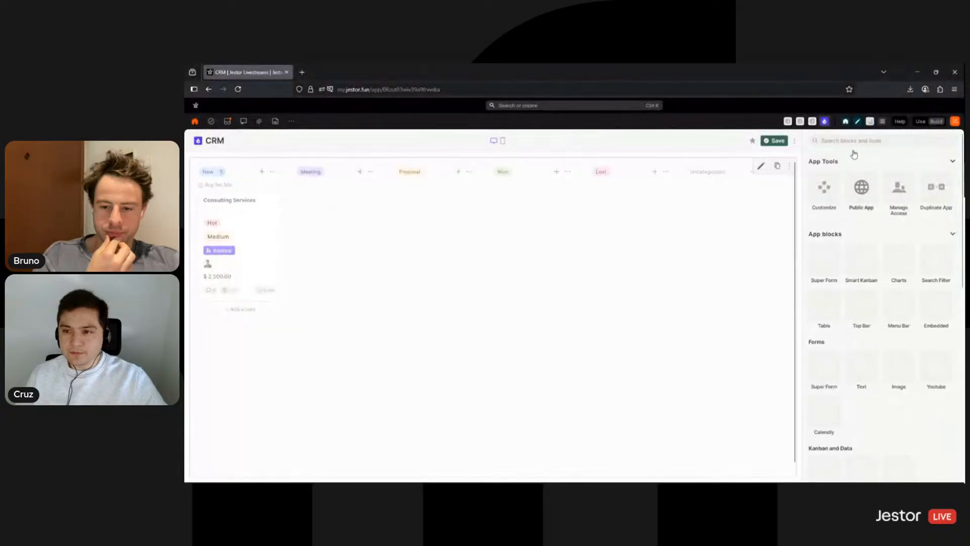
text(title)
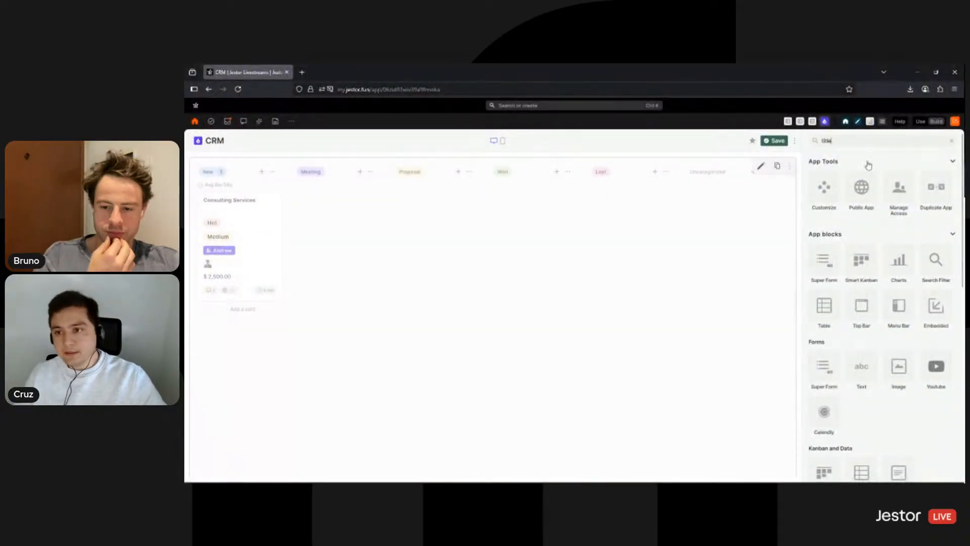
click(827, 203)
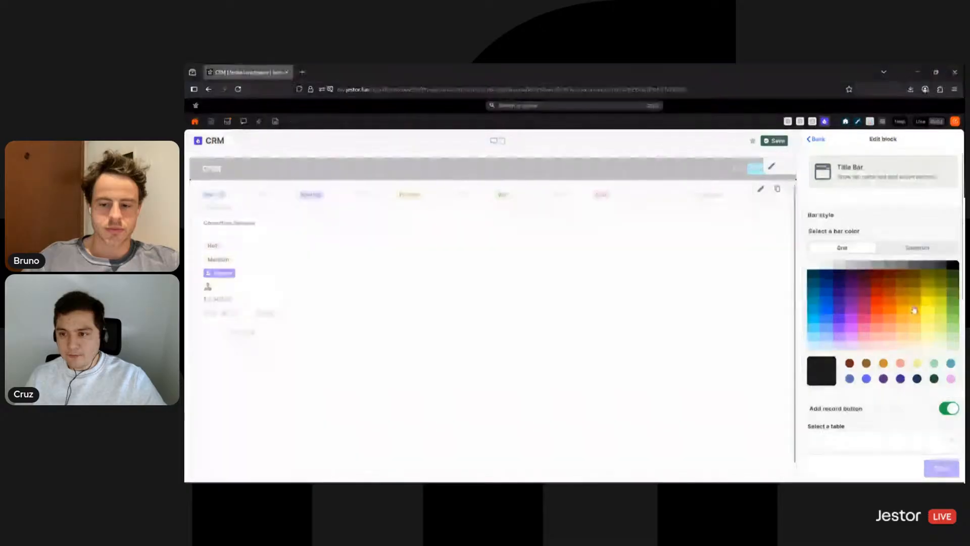
click(910, 248)
double_click(939, 343)
text(f)
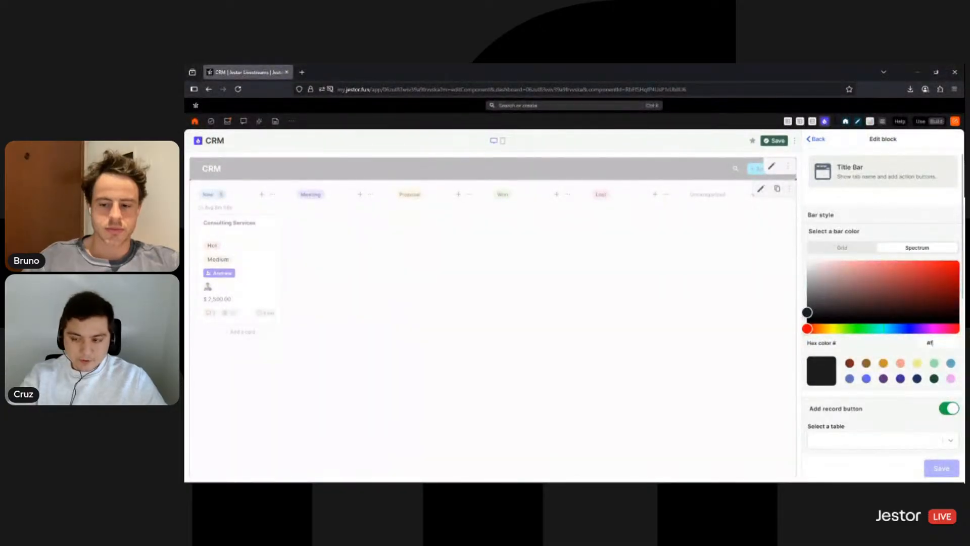
text(8f8f8)
Link the title bar's add record button to the Opportunities SMB table and color it purple.
scroll(891, 385, down, 3)
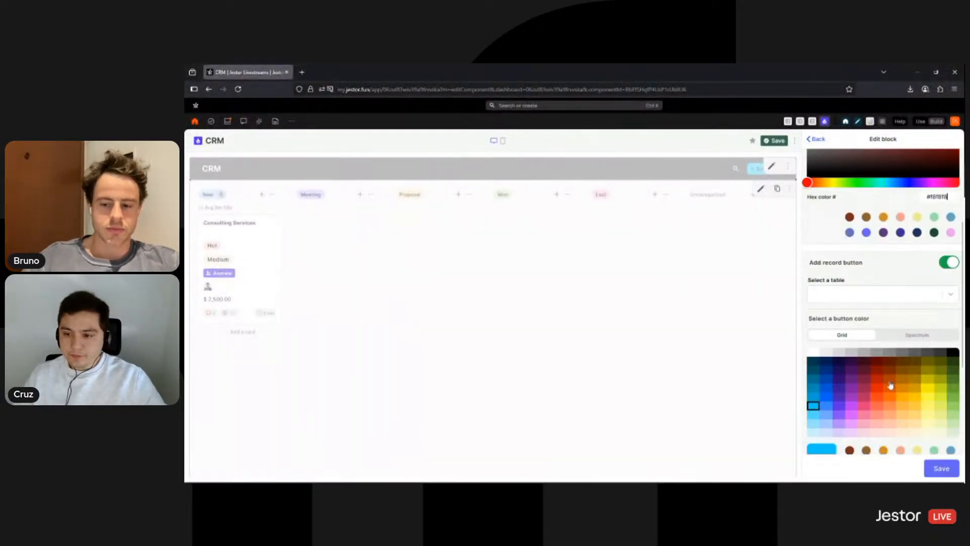
click(894, 297)
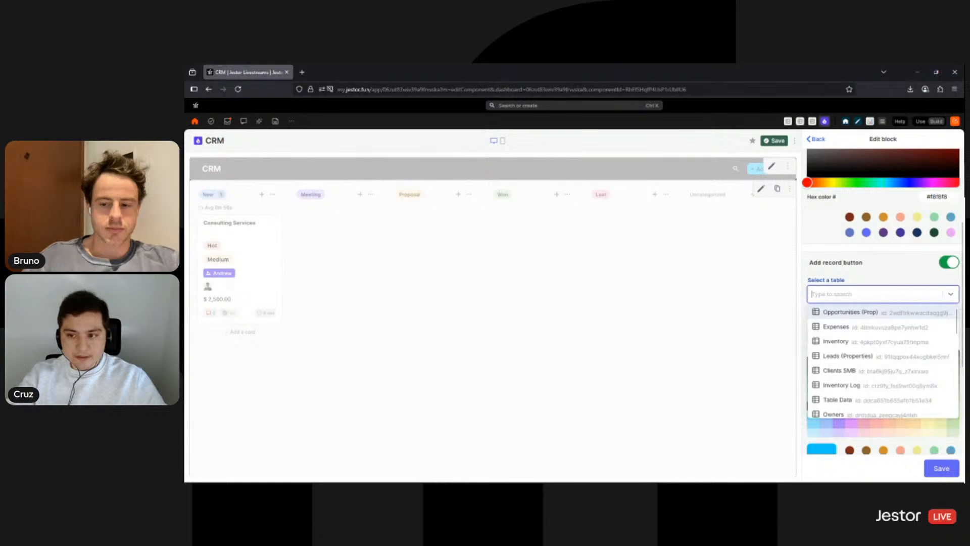
text(op)
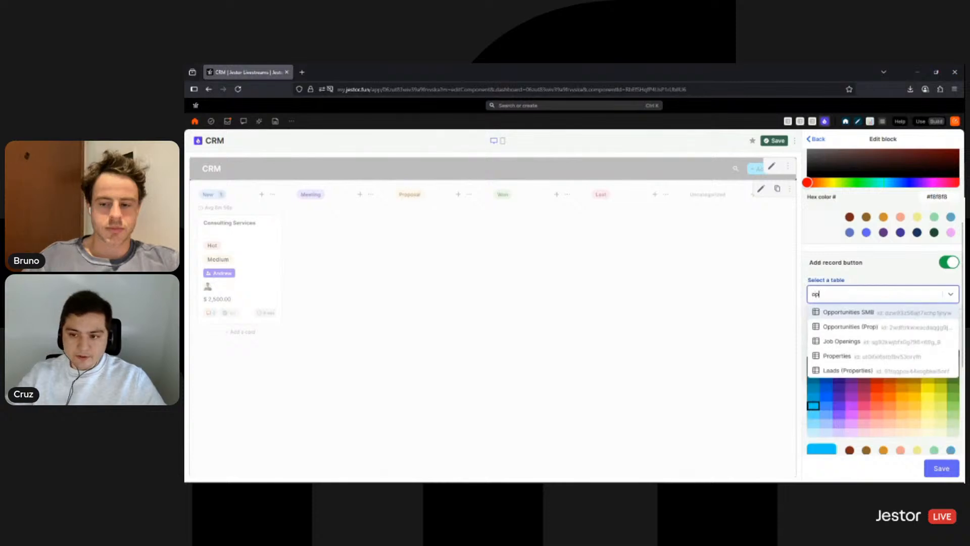
click(891, 317)
click(839, 405)
scroll(900, 333, down, 4)
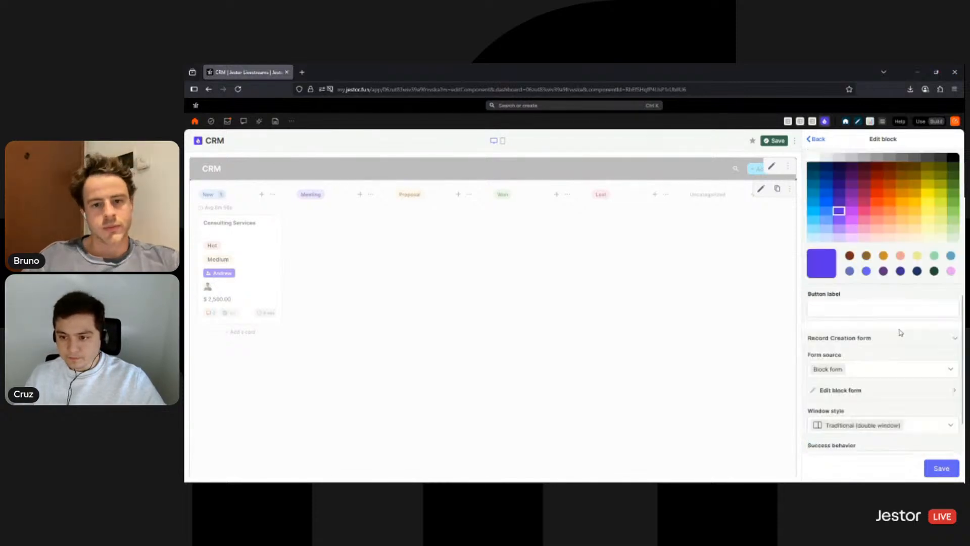
Label the add record button New Opportunity, use the default table form, turn off Show search, and save the title bar.
click(842, 310)
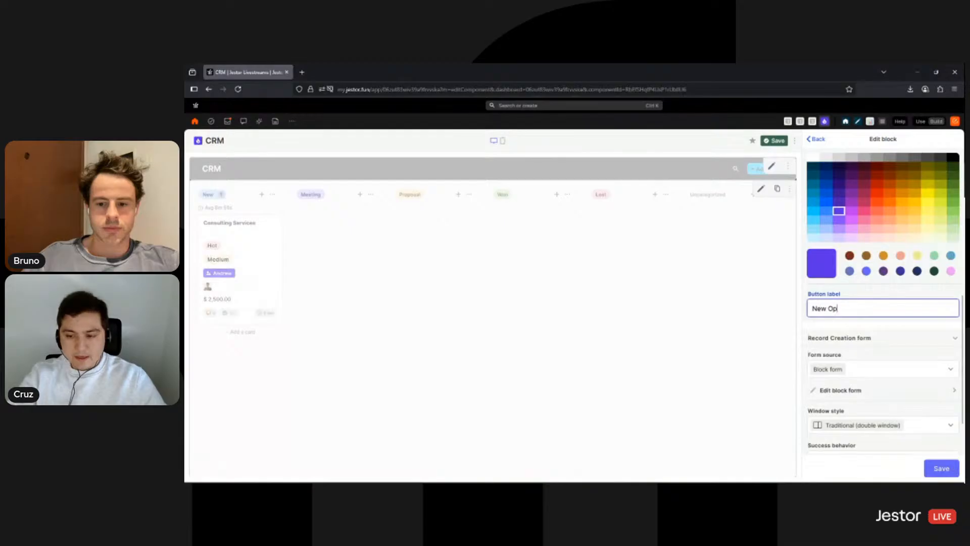
text(New Opportunity)
scroll(860, 323, down, 2)
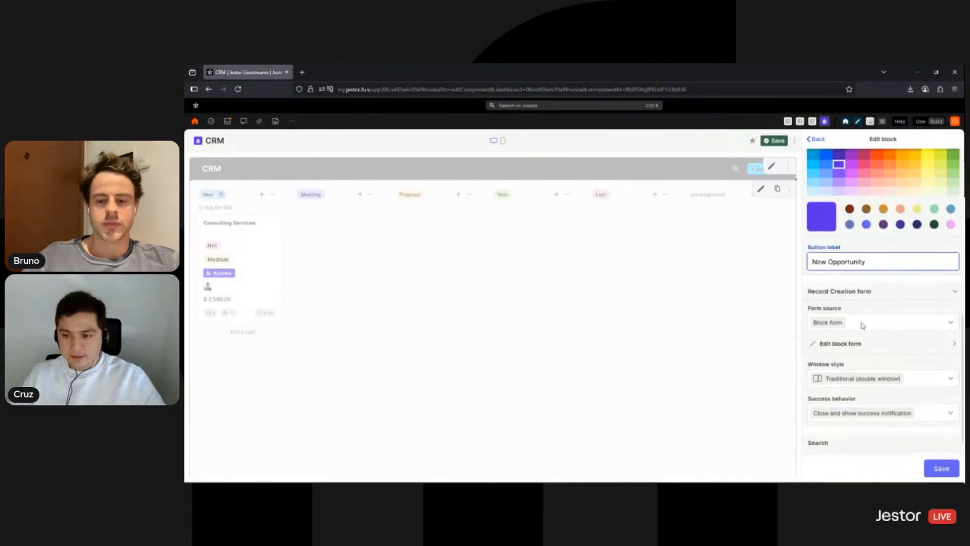
click(877, 273)
click(823, 322)
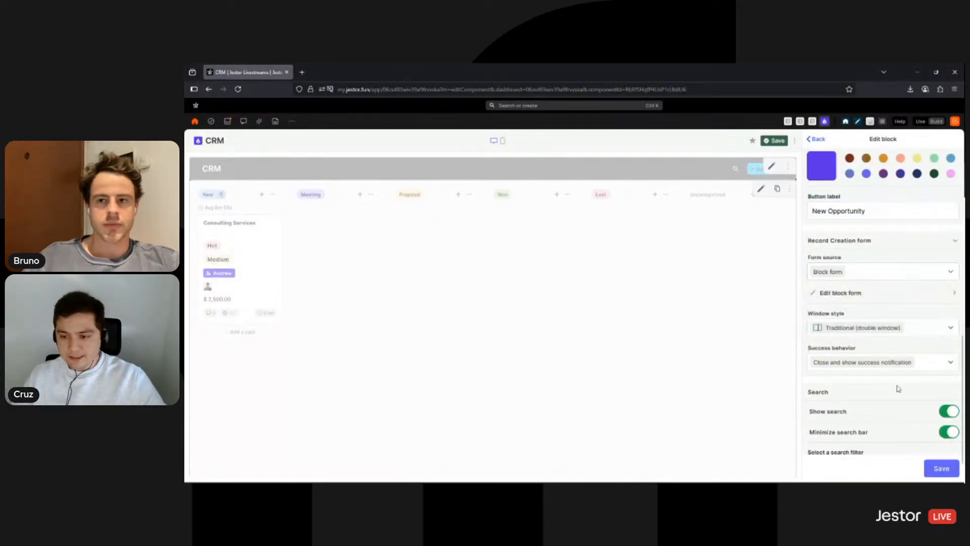
scroll(909, 374, up, 1)
click(943, 468)
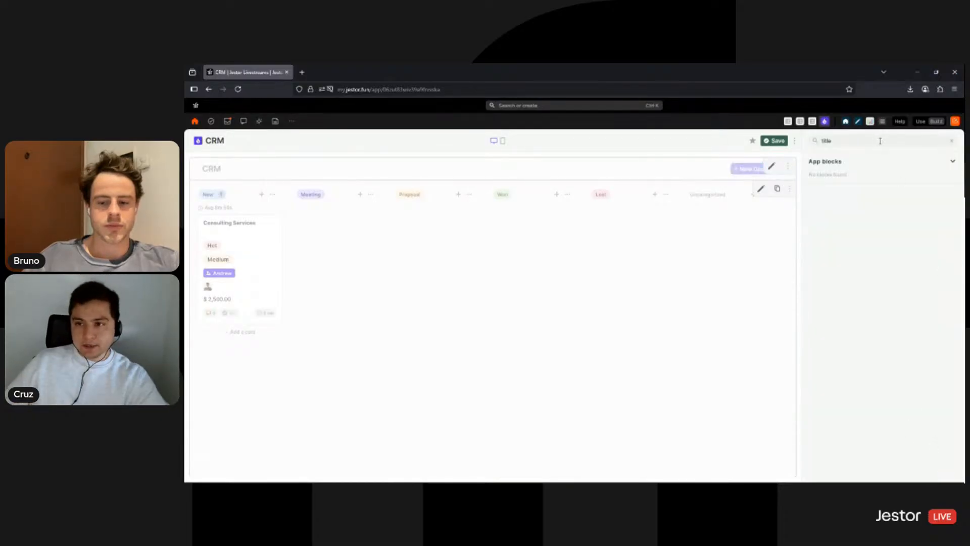
Add a Search Filter block to the CRM app and name it Filter.
text(filter)
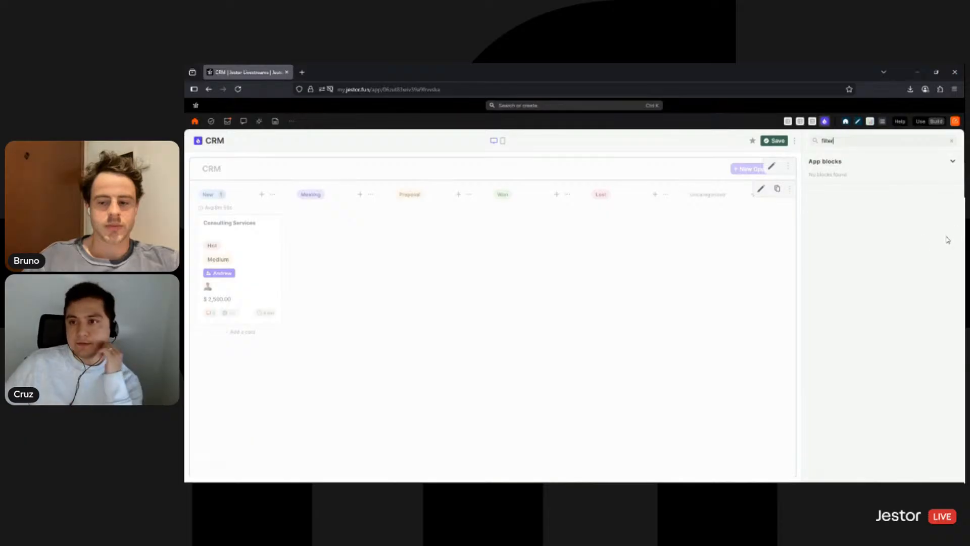
click(820, 203)
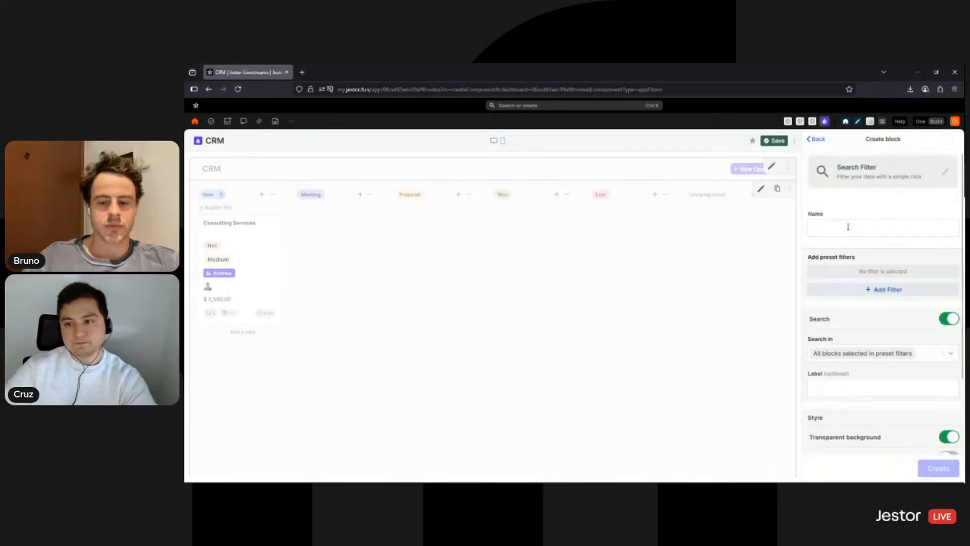
text(Filt)
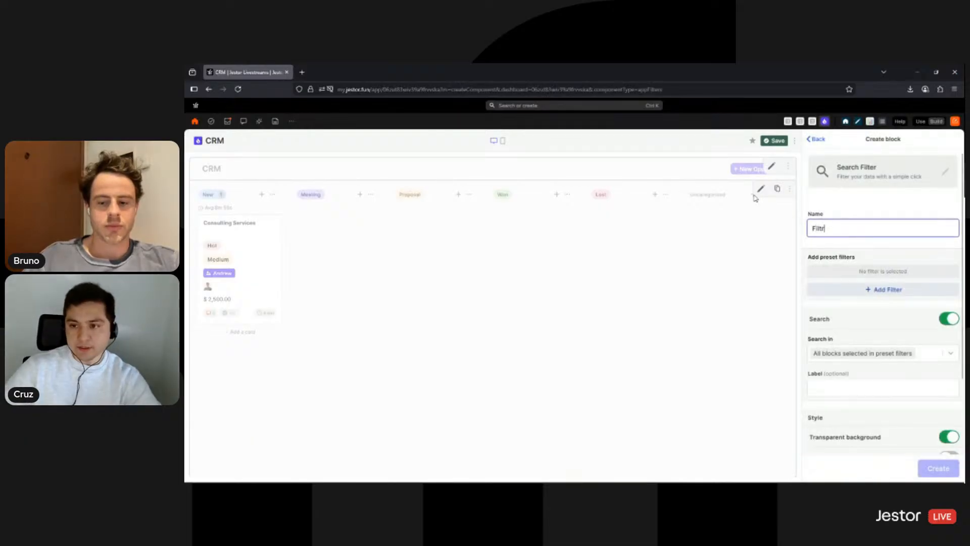
text(er)
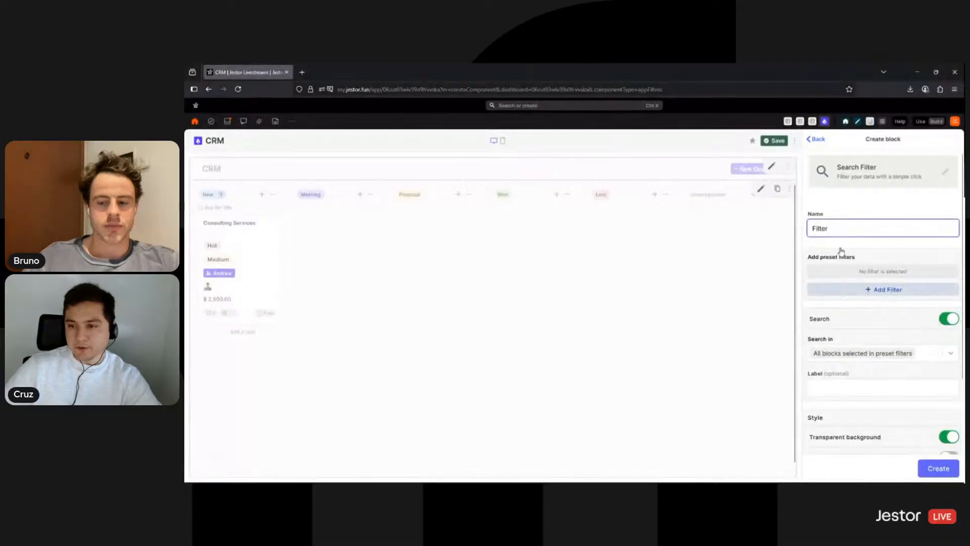
Add a light grey flexible filter button named Filter for the Opportunities SMB table, applied to the New Smart Kanban block.
click(843, 289)
click(851, 188)
text(Filter)
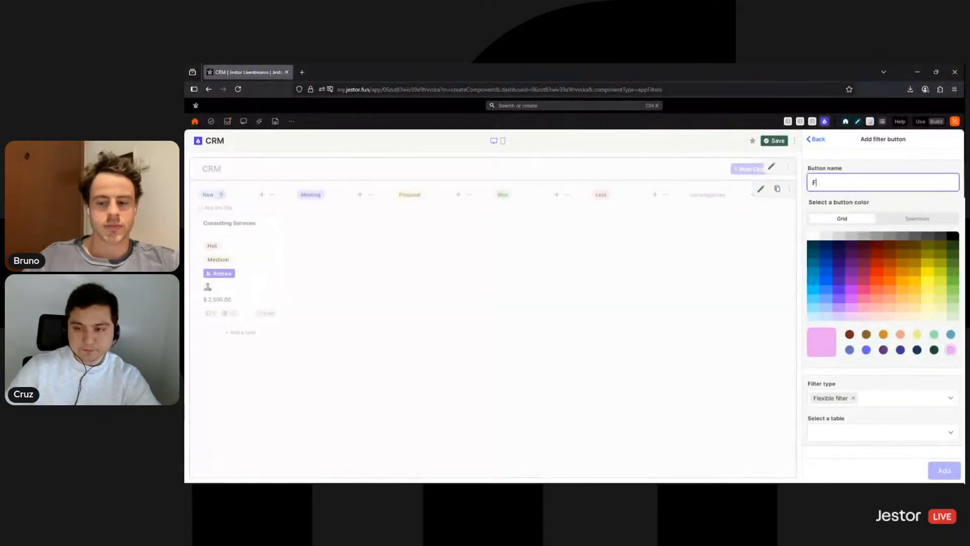
click(830, 236)
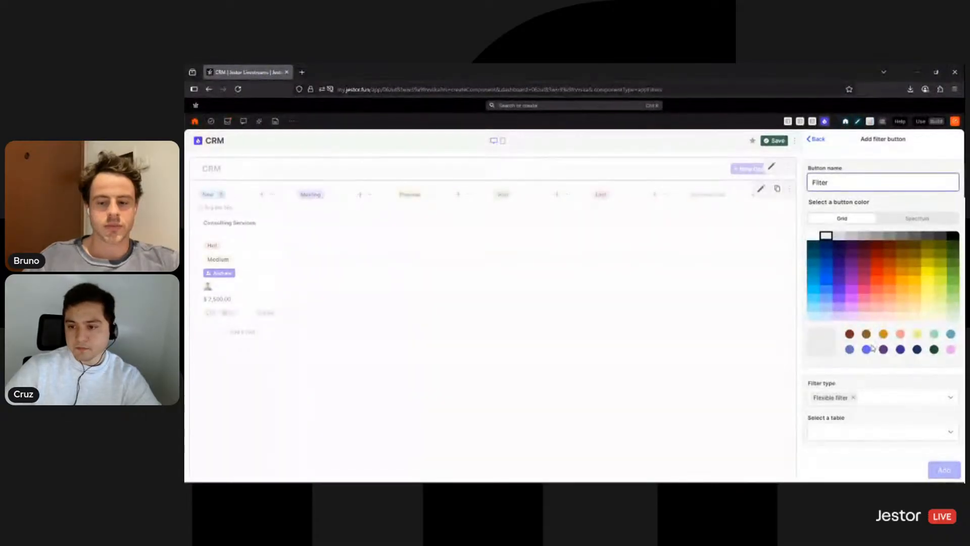
click(876, 434)
text(op)
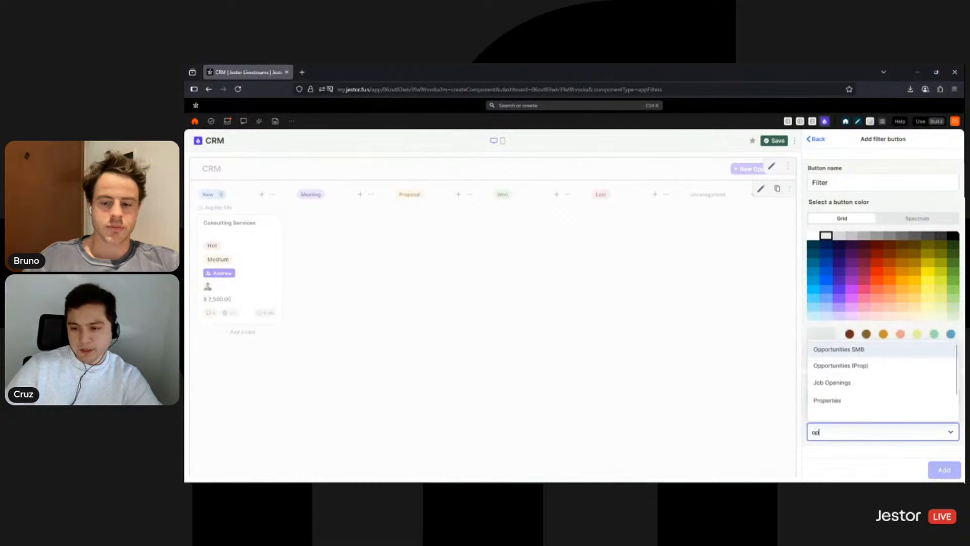
click(857, 348)
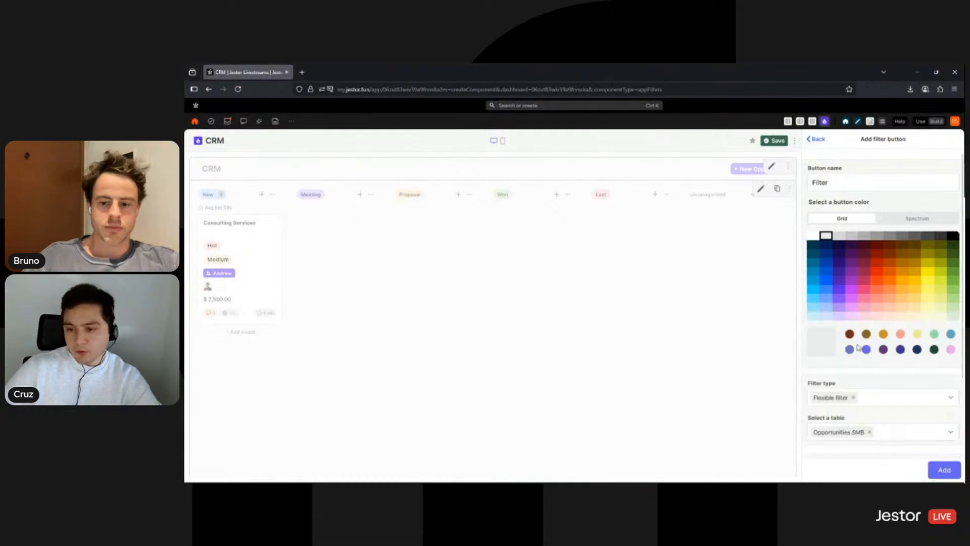
scroll(867, 384, down, 2)
click(890, 412)
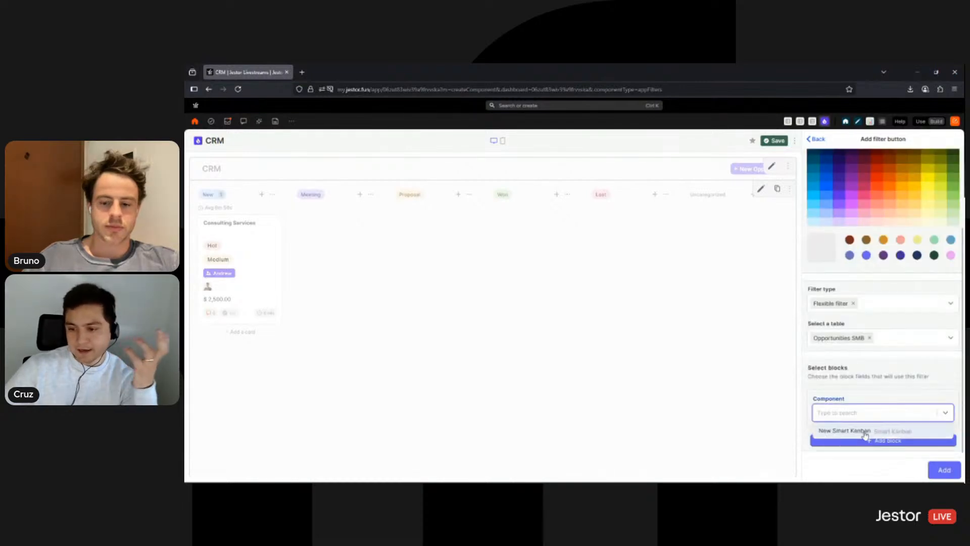
click(866, 431)
click(943, 470)
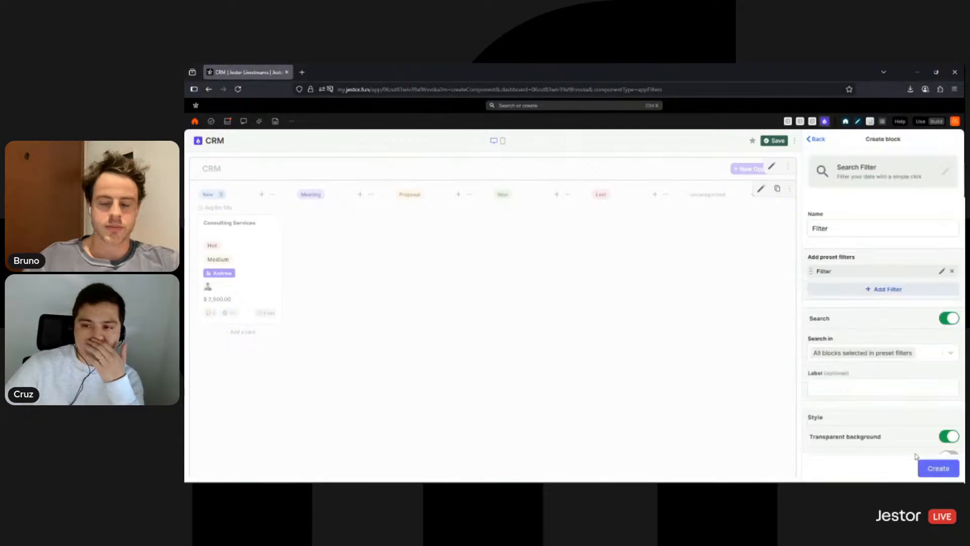
Set up a second preset filter button named Owner, colored purple, with the User filter type.
click(897, 289)
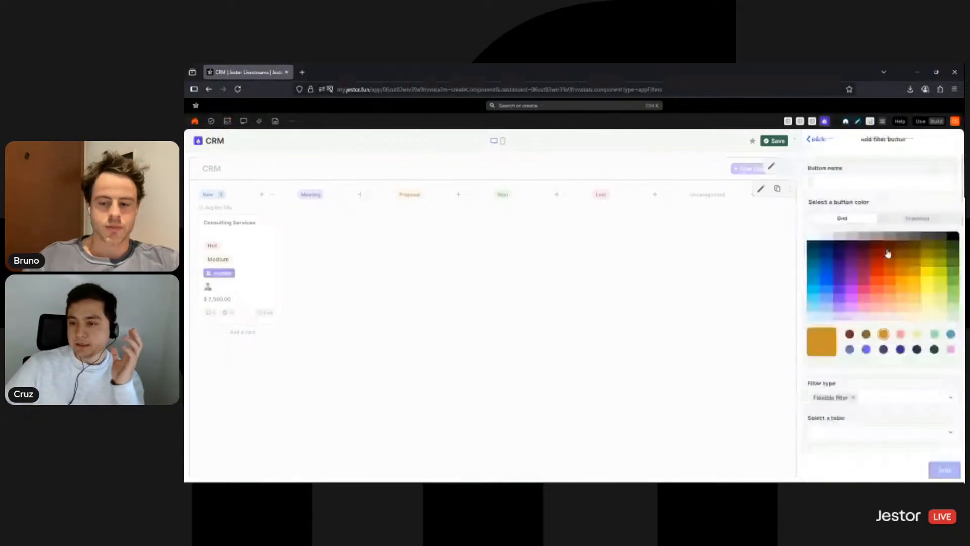
click(868, 187)
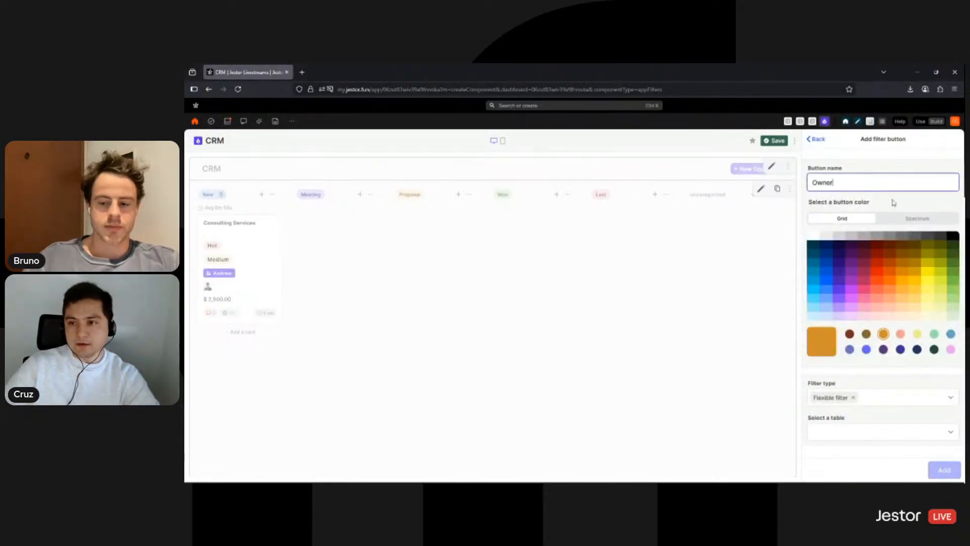
click(839, 289)
click(879, 403)
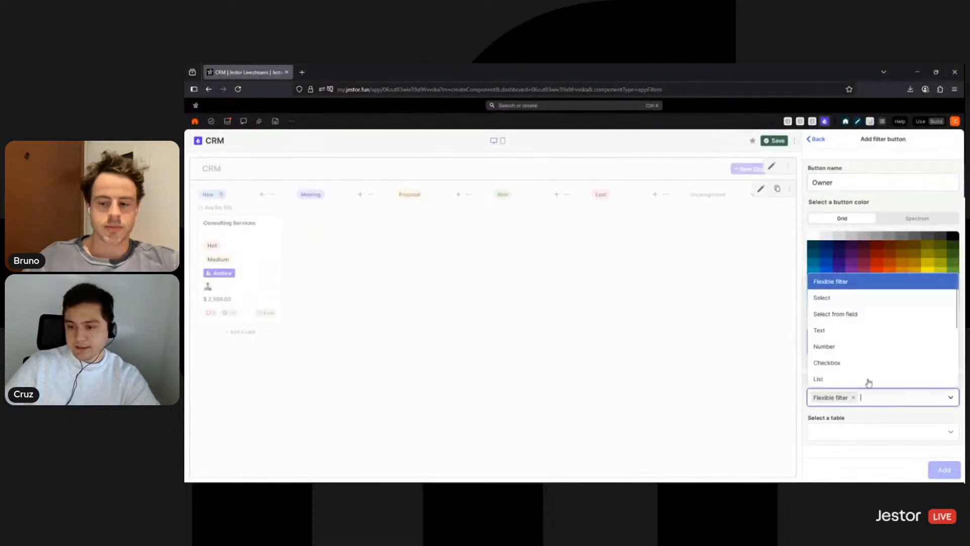
scroll(859, 354, down, 3)
click(851, 365)
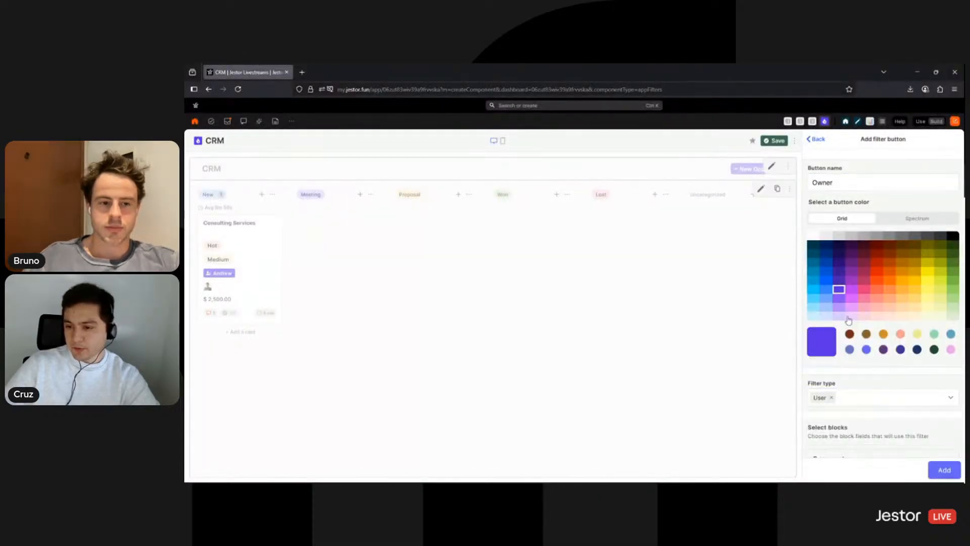
Apply the Owner filter button to the New Smart Kanban's Owner field, add it, and create the Search Filter block.
scroll(854, 374, down, 2)
click(854, 380)
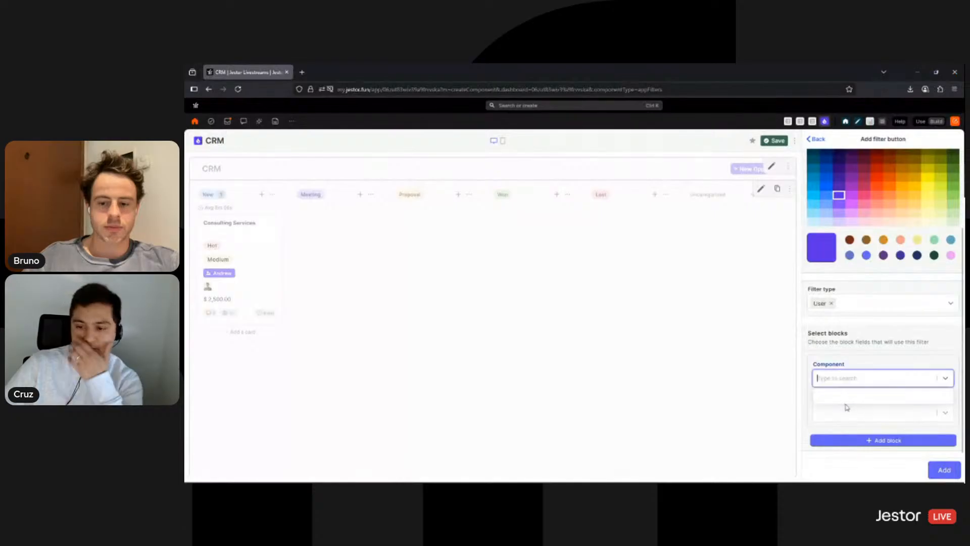
click(845, 397)
click(861, 417)
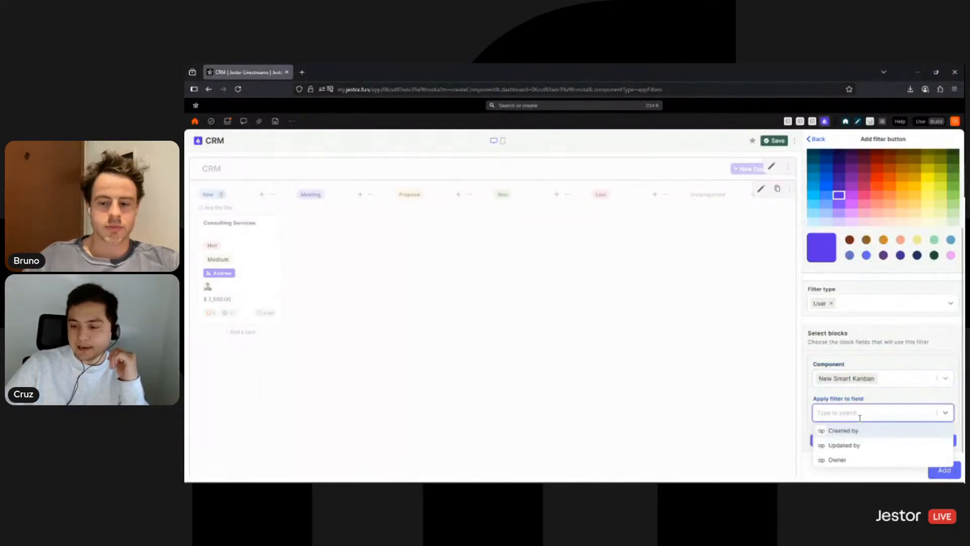
click(847, 459)
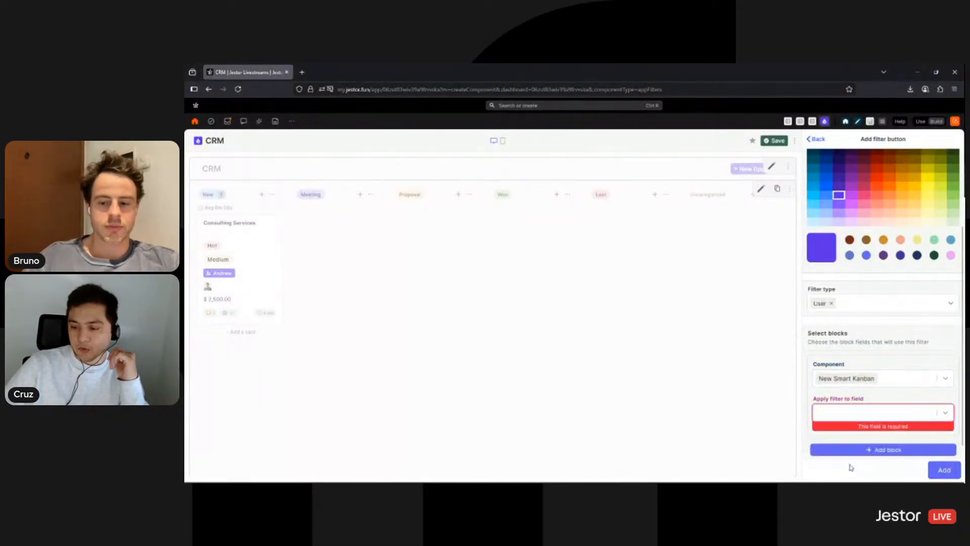
click(944, 467)
click(928, 468)
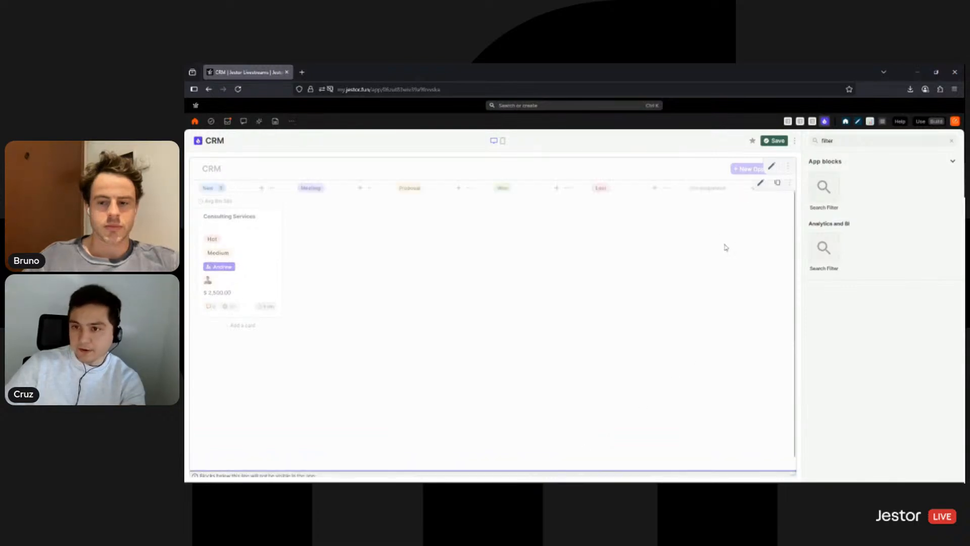
Select Filter as the title bar's search filter and save the block.
click(771, 169)
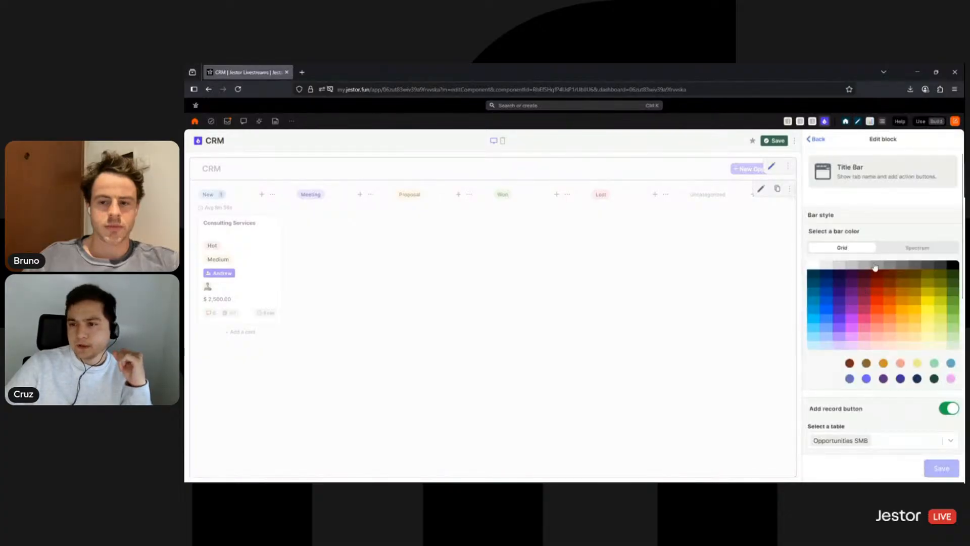
scroll(898, 302, down, 3)
click(879, 434)
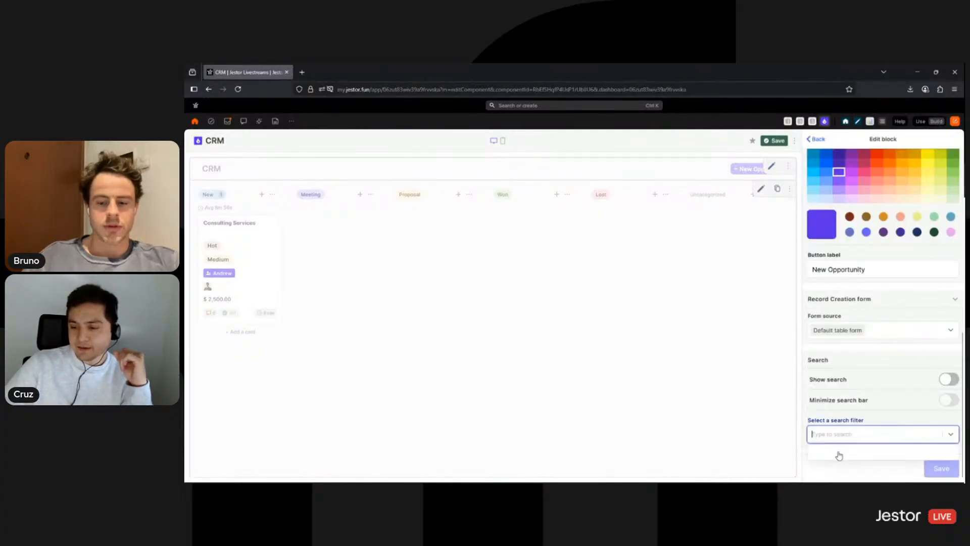
click(835, 452)
click(931, 463)
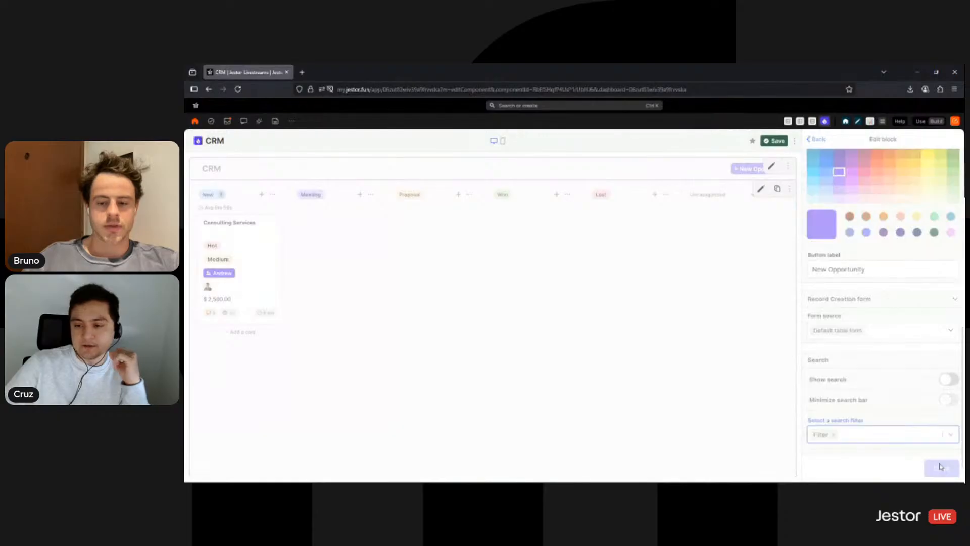
Save the CRM app and switch it to use mode.
click(777, 142)
click(921, 122)
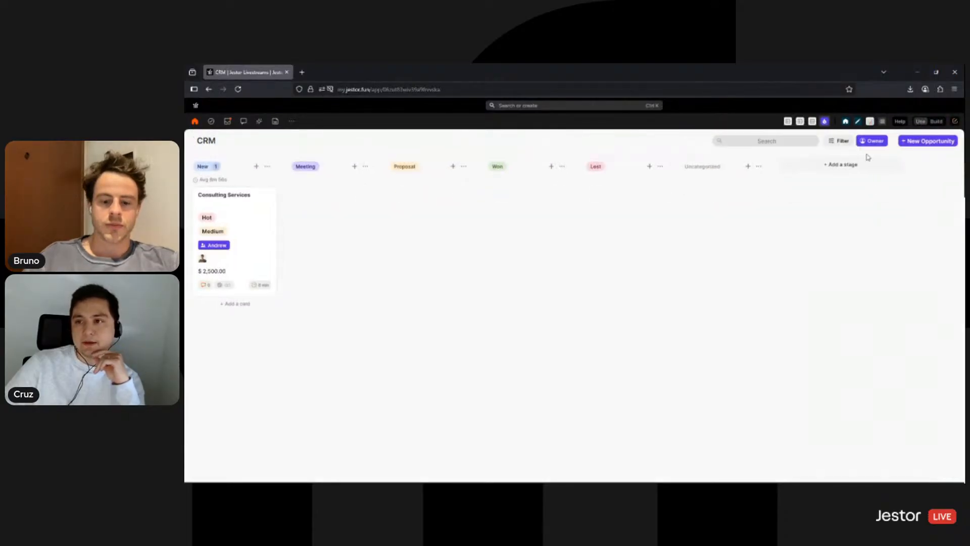
Test the Owner filter on the CRM kanban by choosing one user, and clear the filter.
click(873, 142)
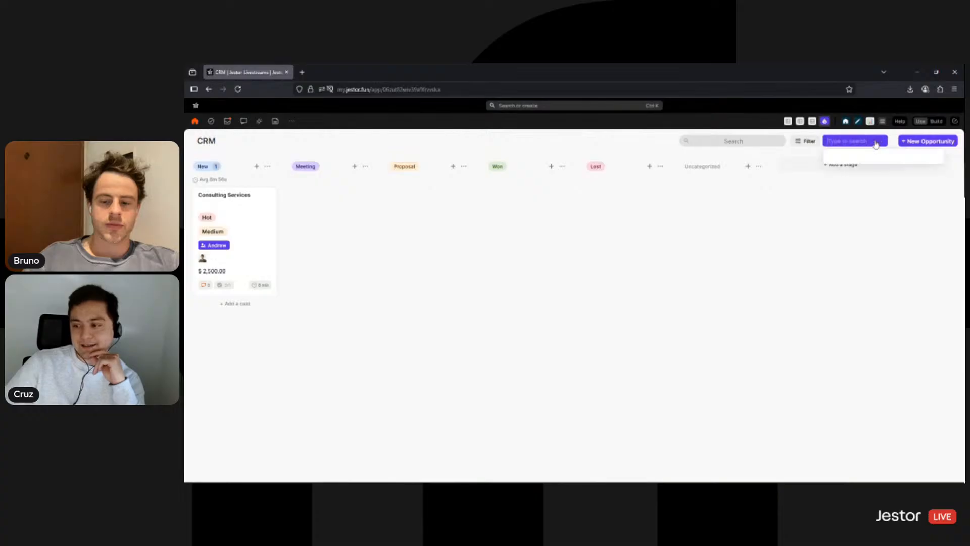
click(854, 156)
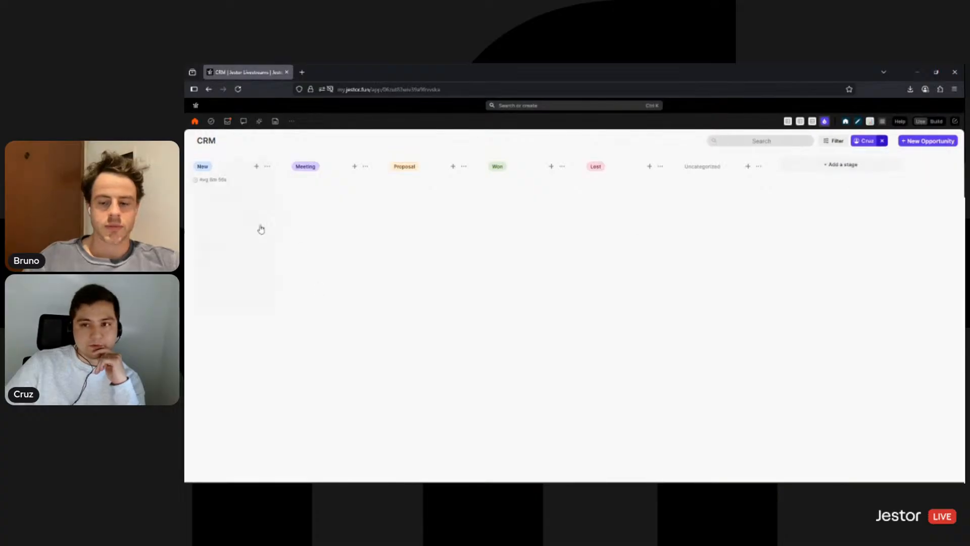
click(883, 142)
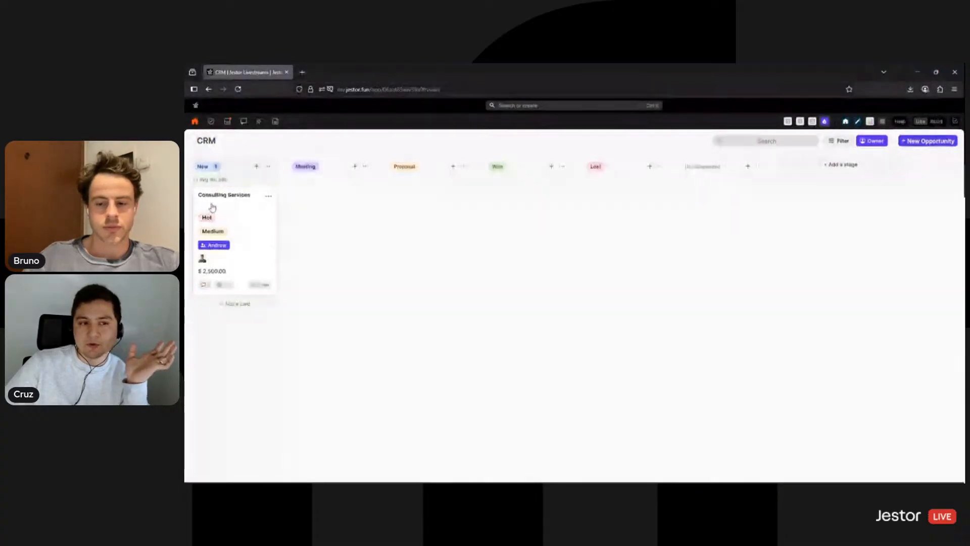
Check the flexible Filter options and the New Opportunity form, closing each without entering anything.
click(839, 141)
click(817, 139)
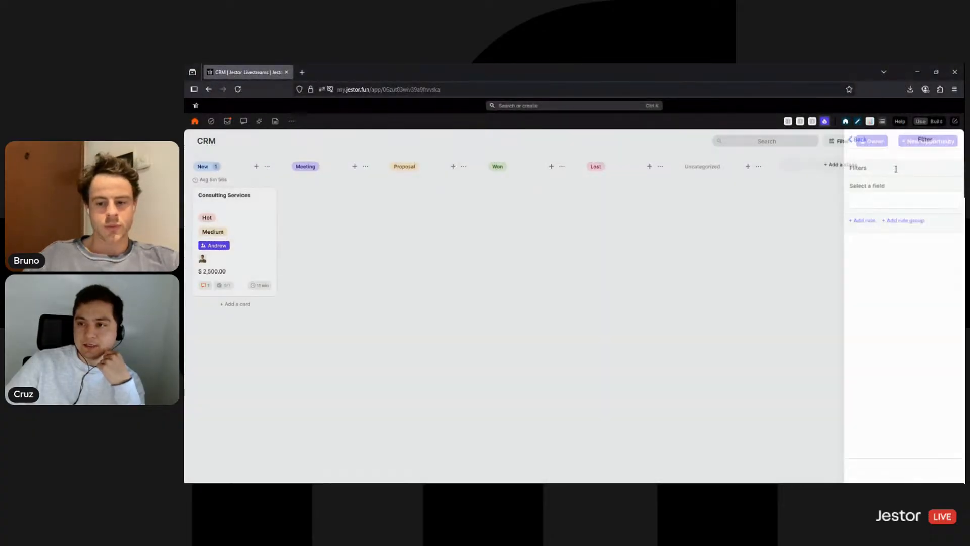
click(927, 140)
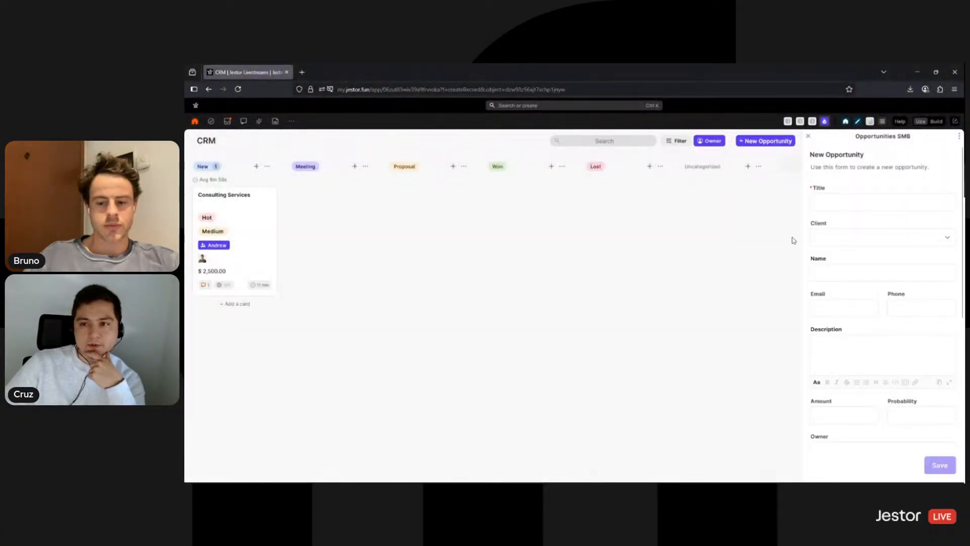
click(808, 136)
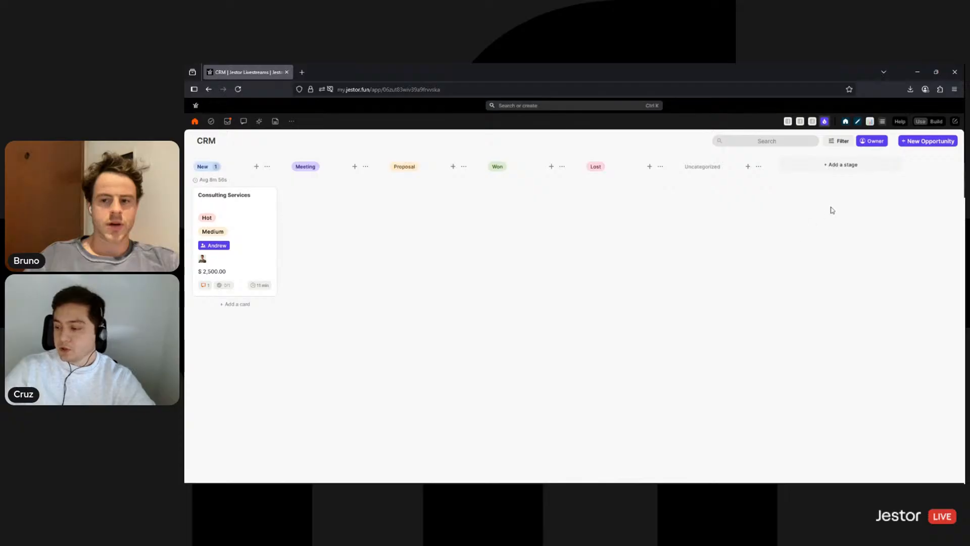
Create a new blank app titled Dashboard CRM SMB, leaving its icon settings unchanged.
click(955, 122)
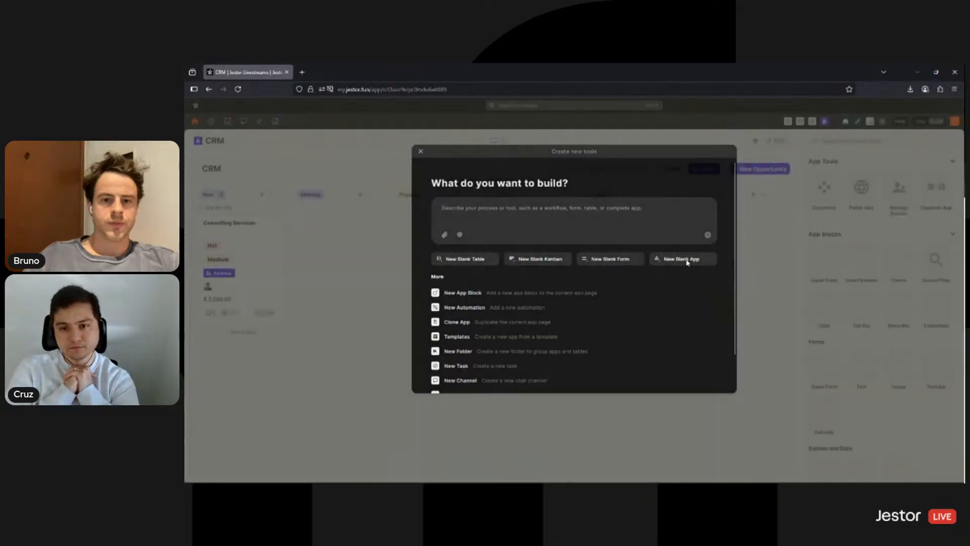
click(687, 262)
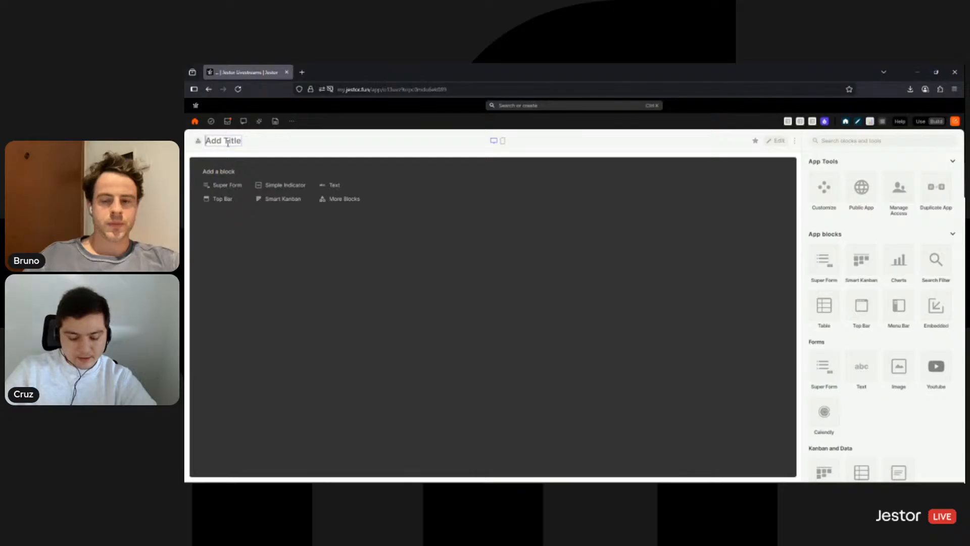
text(Dashboard CRM SMB)
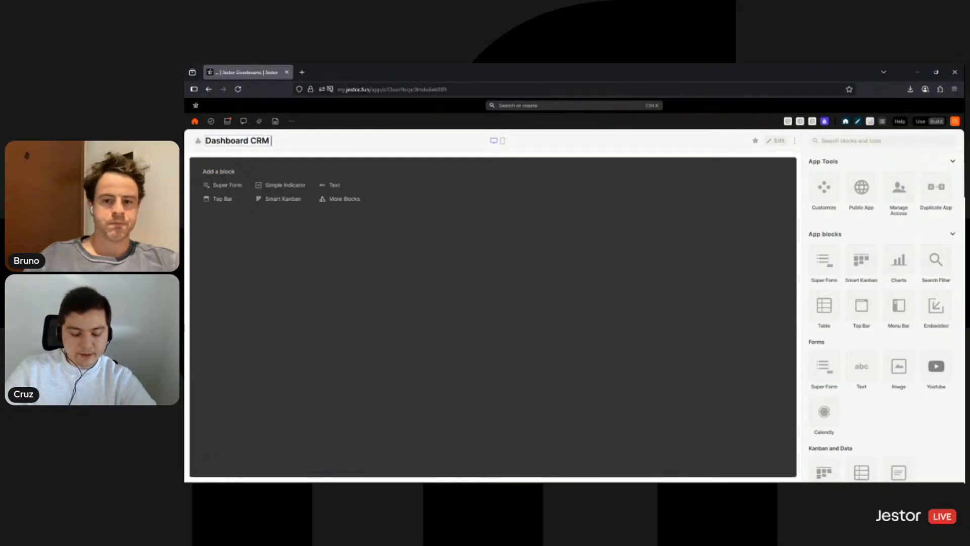
click(326, 148)
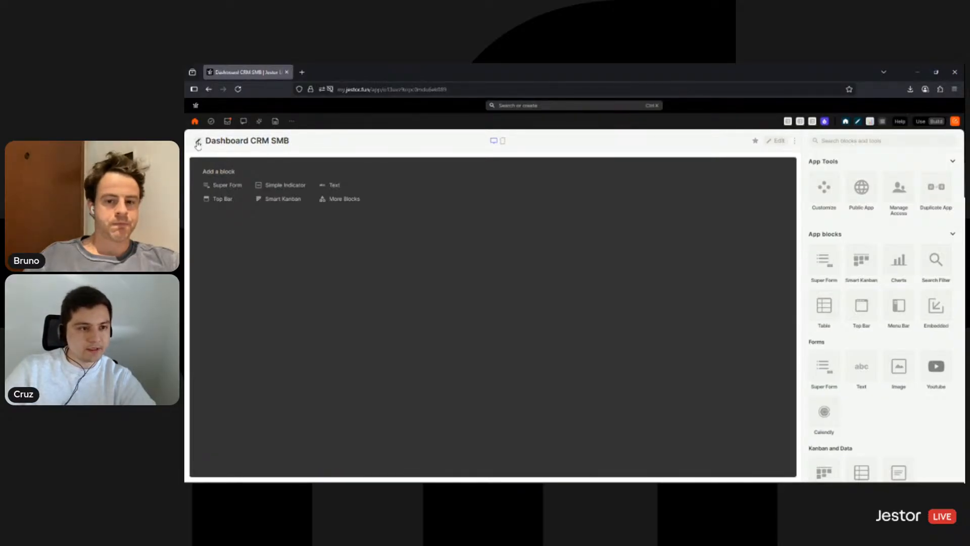
click(198, 142)
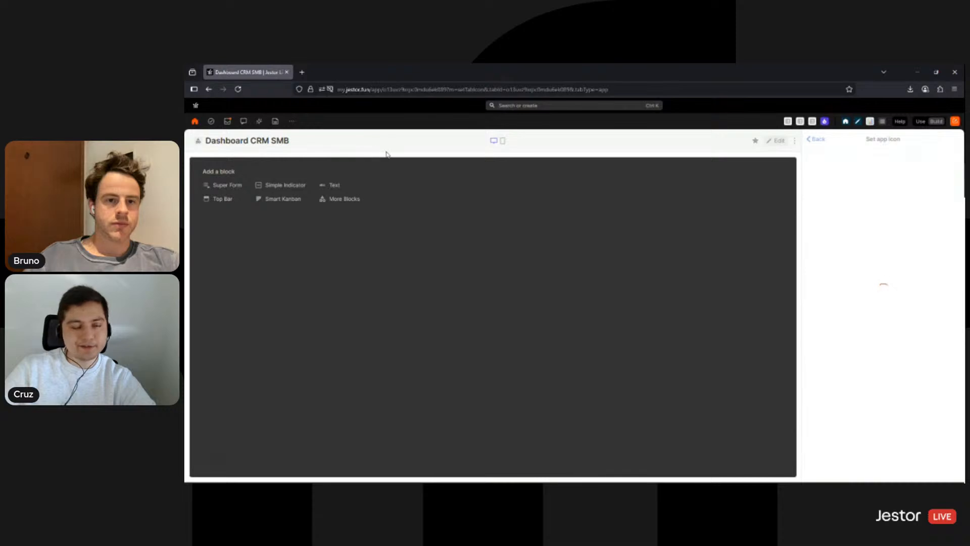
click(818, 139)
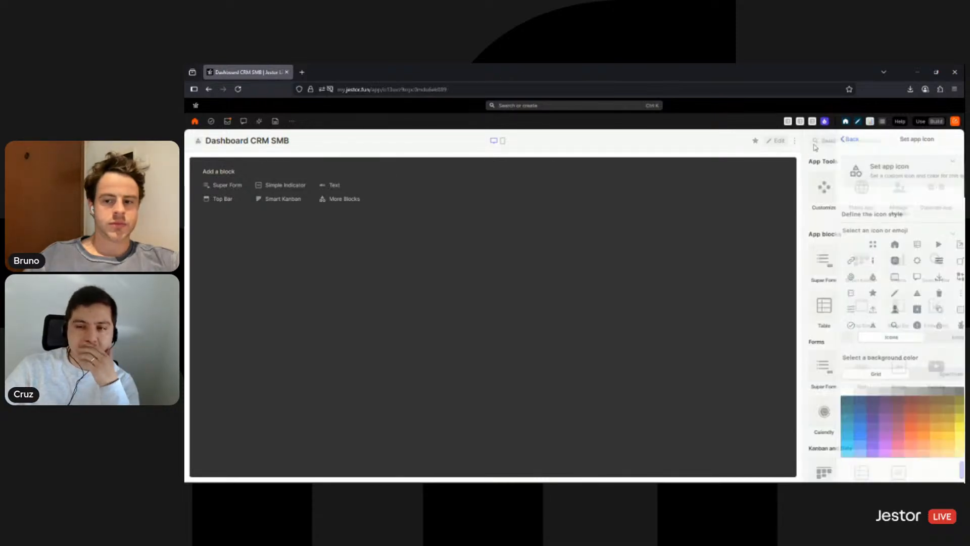
Customize the dashboard app with the background color #f8f8f8 and save the customization.
click(822, 192)
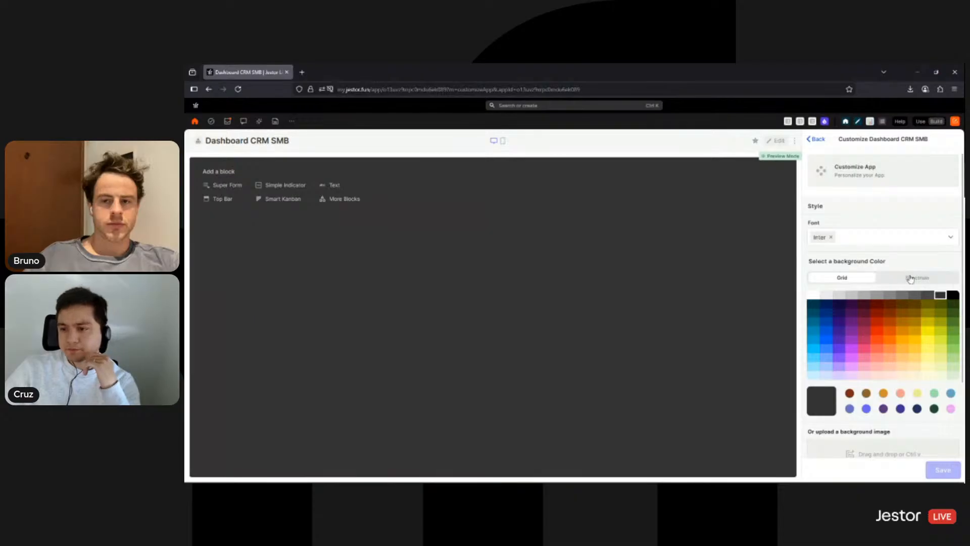
click(910, 278)
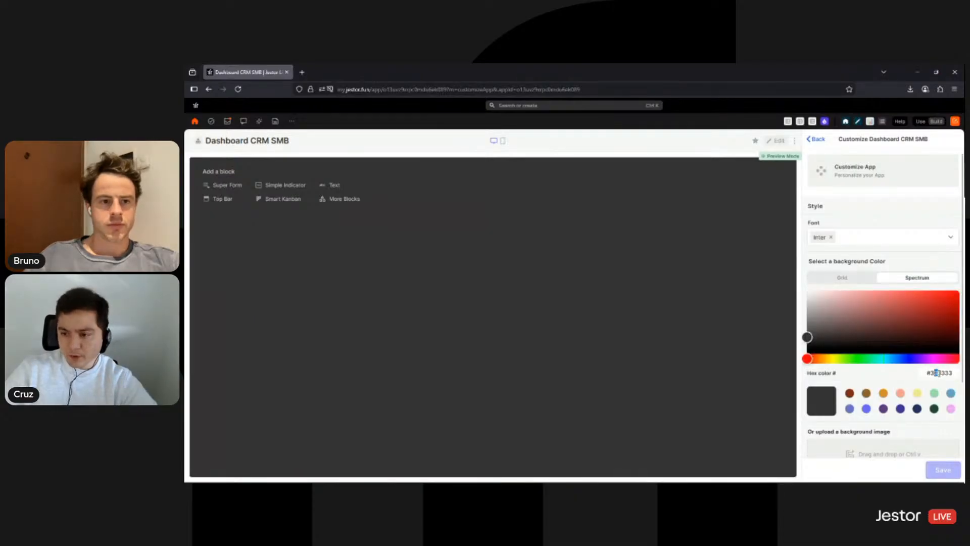
text(f8f8f8)
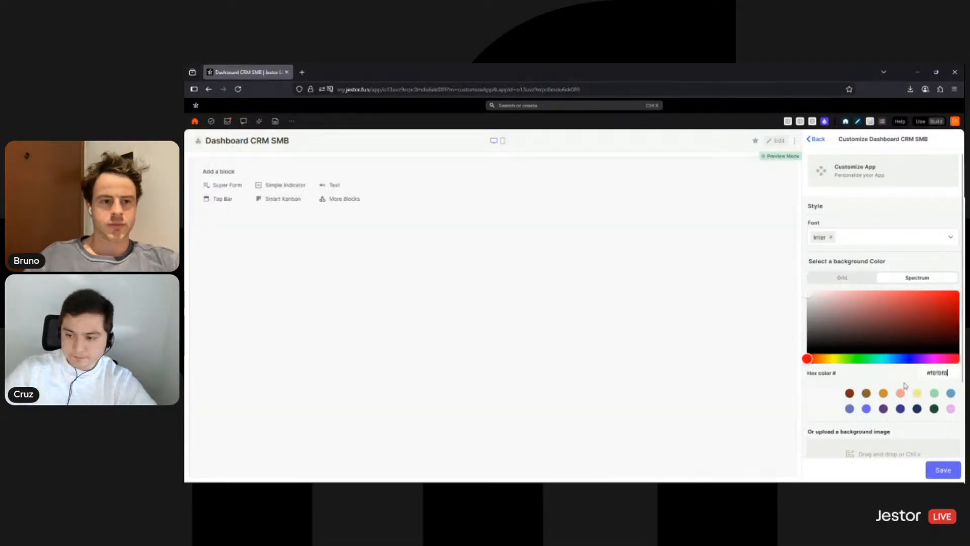
scroll(884, 354, down, 2)
click(949, 424)
click(941, 472)
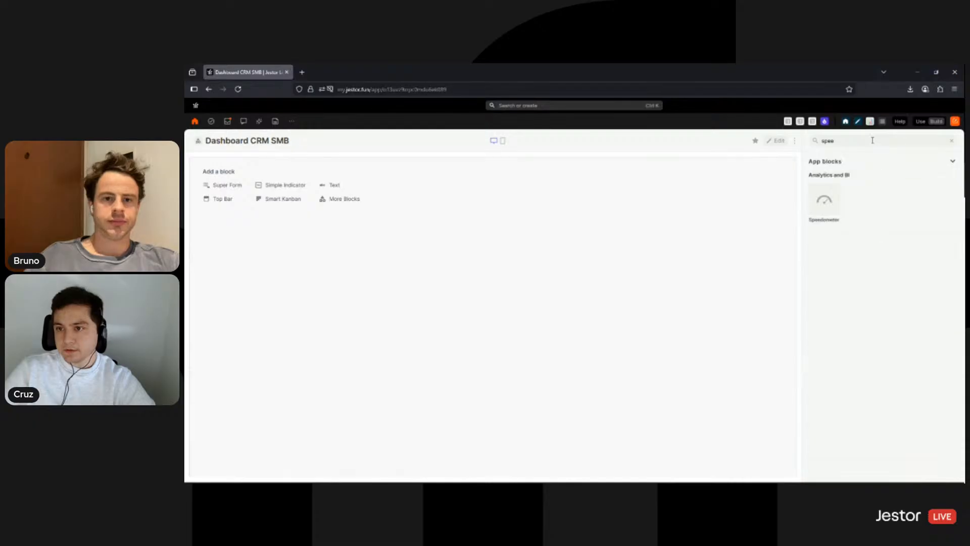
Add a Speedometer block to the dashboard and resize and reposition it near the upper middle of the canvas.
click(834, 204)
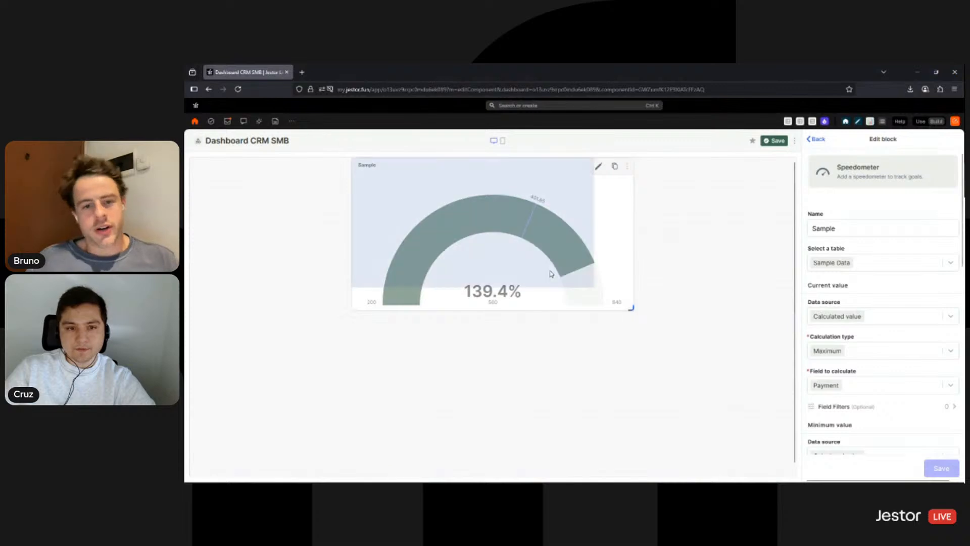
drag(551, 273, 500, 257)
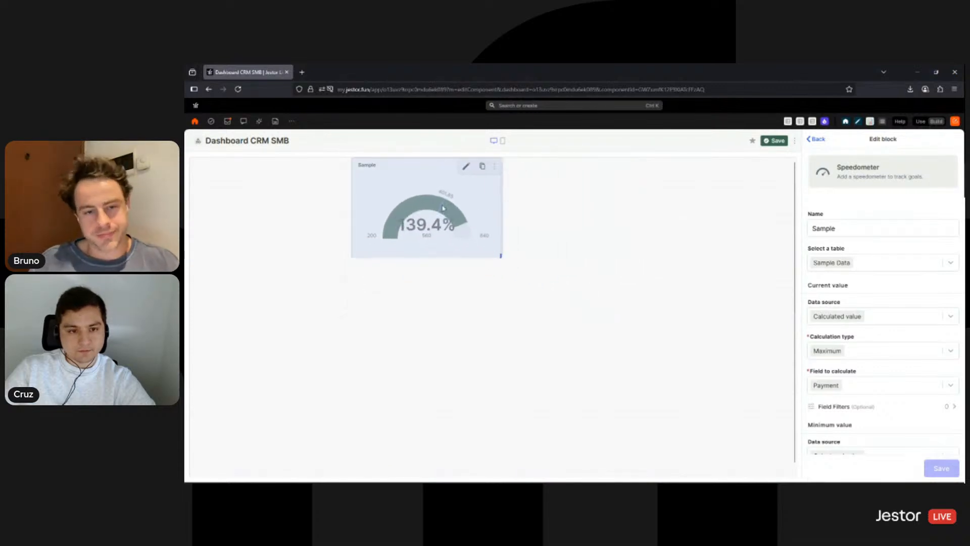
drag(426, 172, 271, 174)
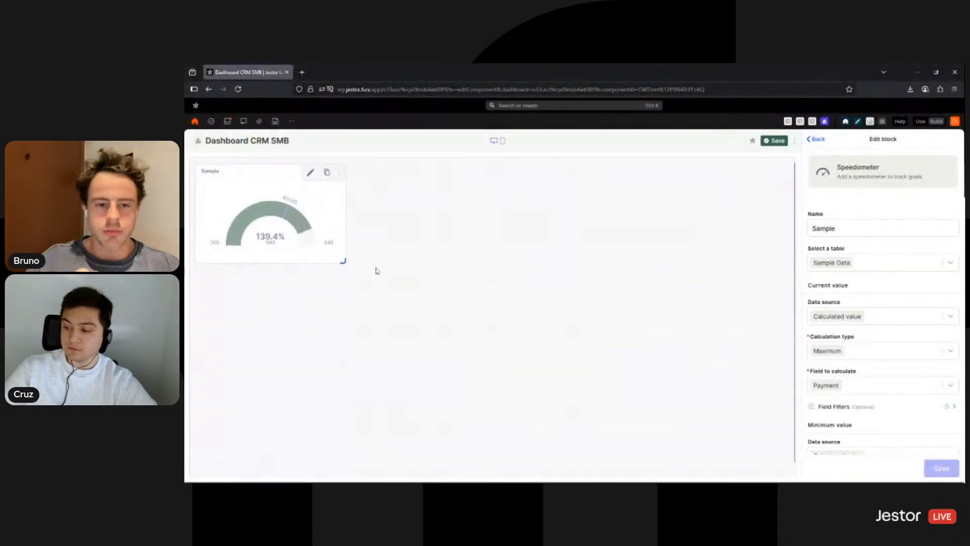
drag(348, 265, 491, 349)
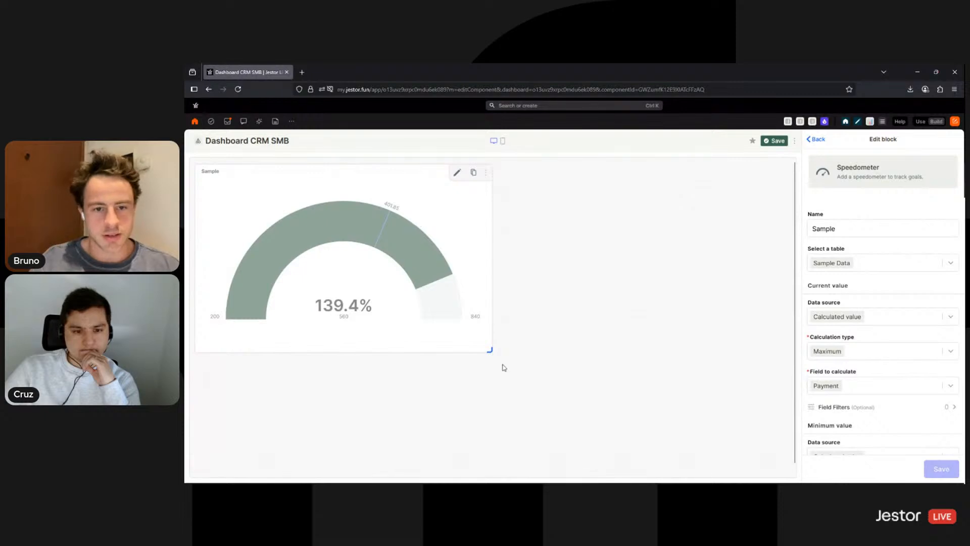
drag(490, 349, 446, 327)
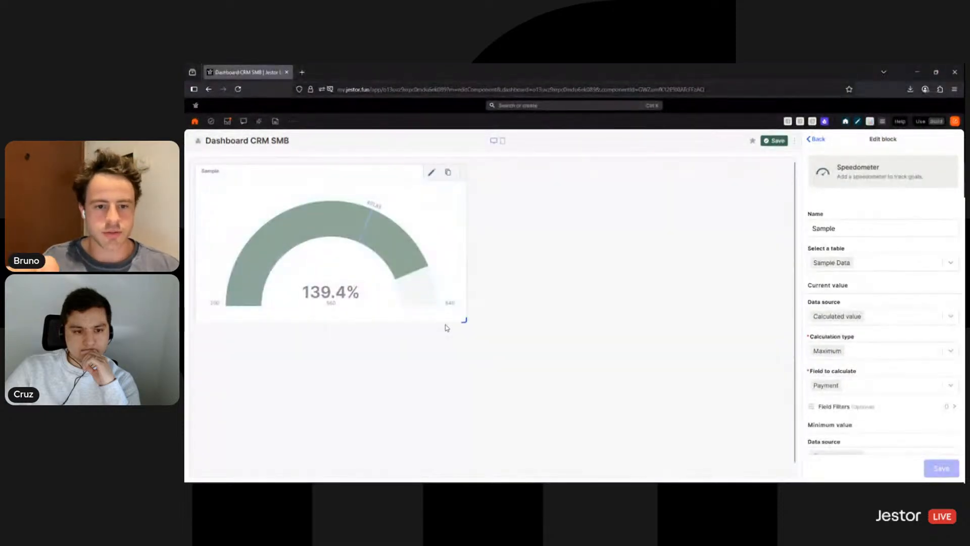
drag(401, 234, 569, 242)
drag(562, 246, 587, 270)
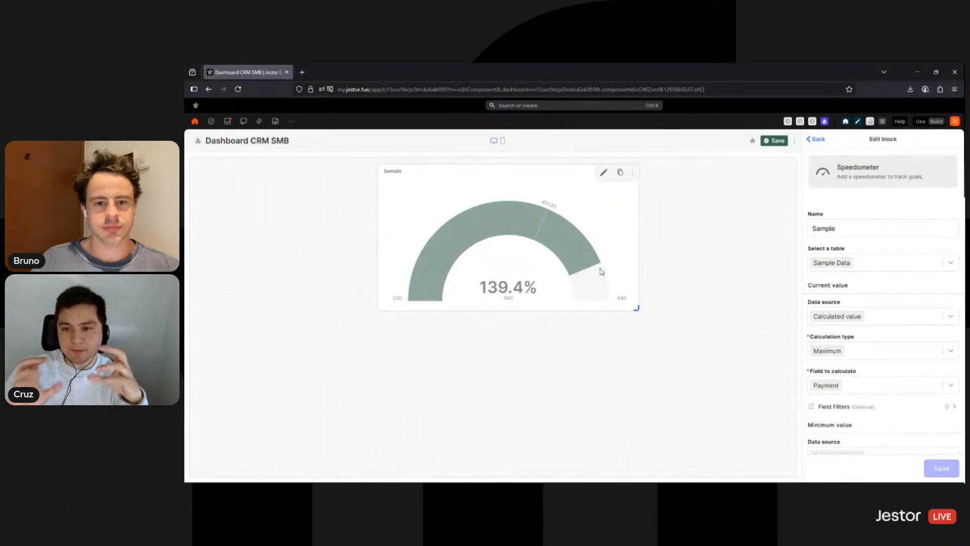
Name the speedometer Deals Closed This Month and select Opportunities SMB as its table.
double_click(824, 227)
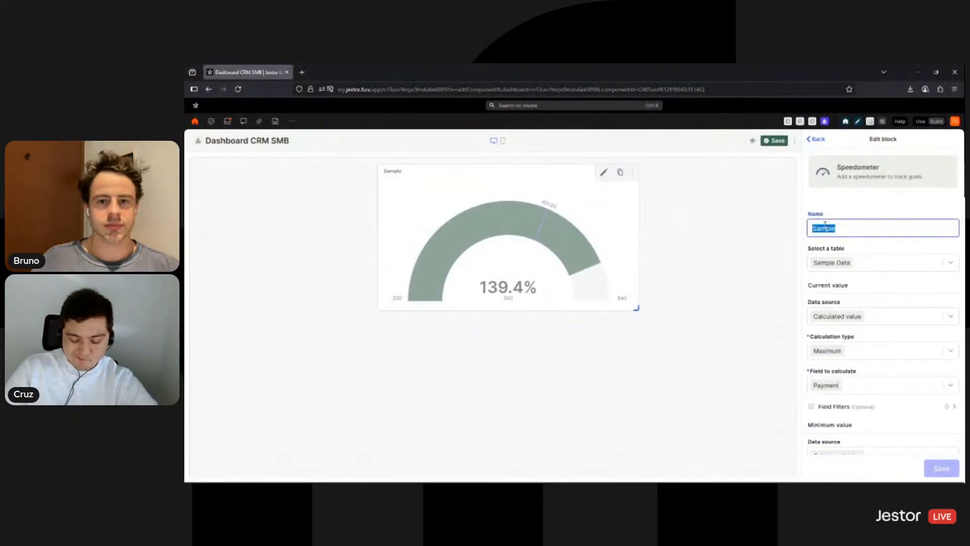
text(Deals Sol)
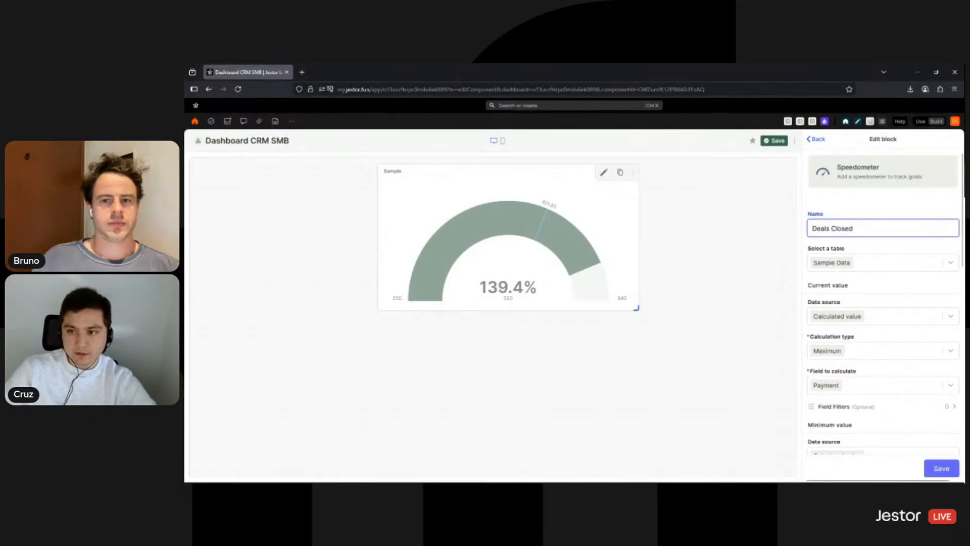
text( This Month)
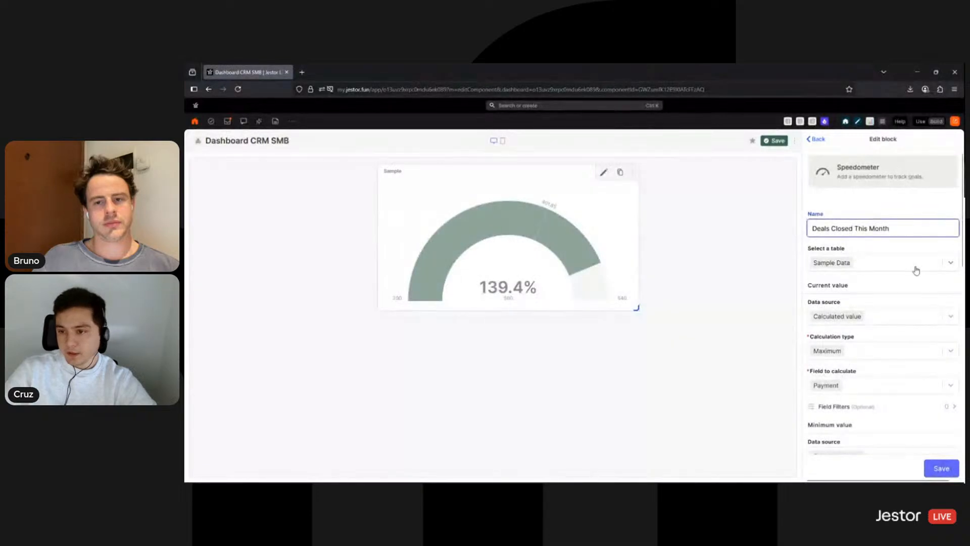
click(916, 270)
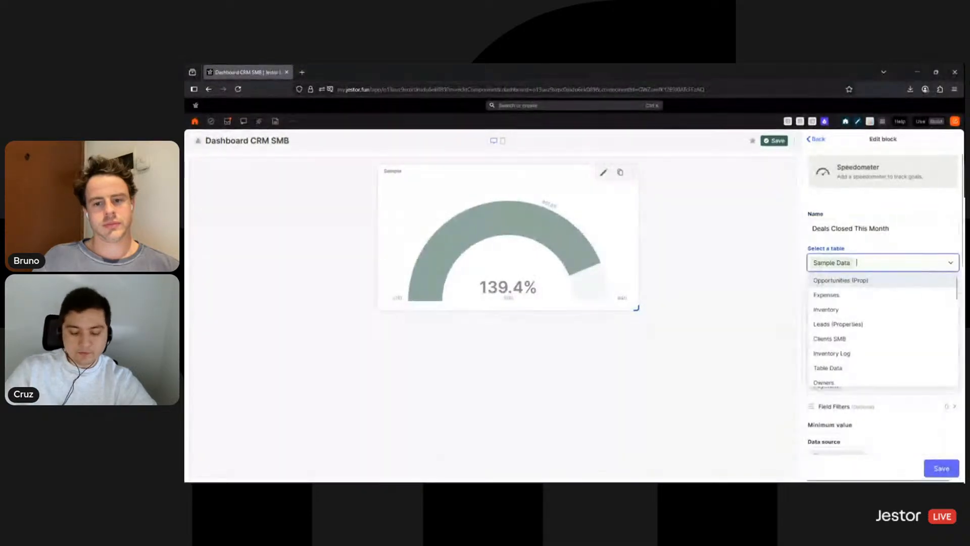
text(opp)
click(899, 282)
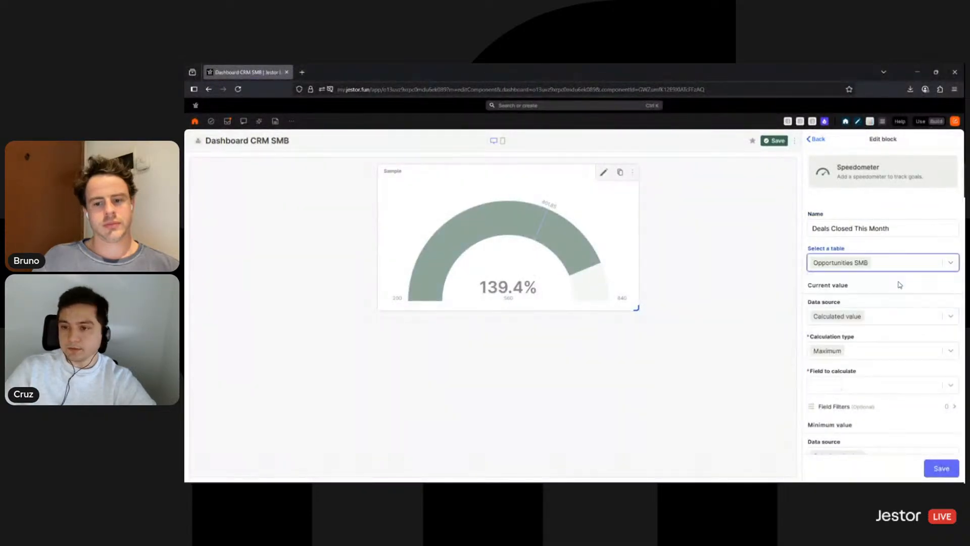
Set the speedometer's current value to the Sum of the Amount field.
scroll(877, 293, down, 2)
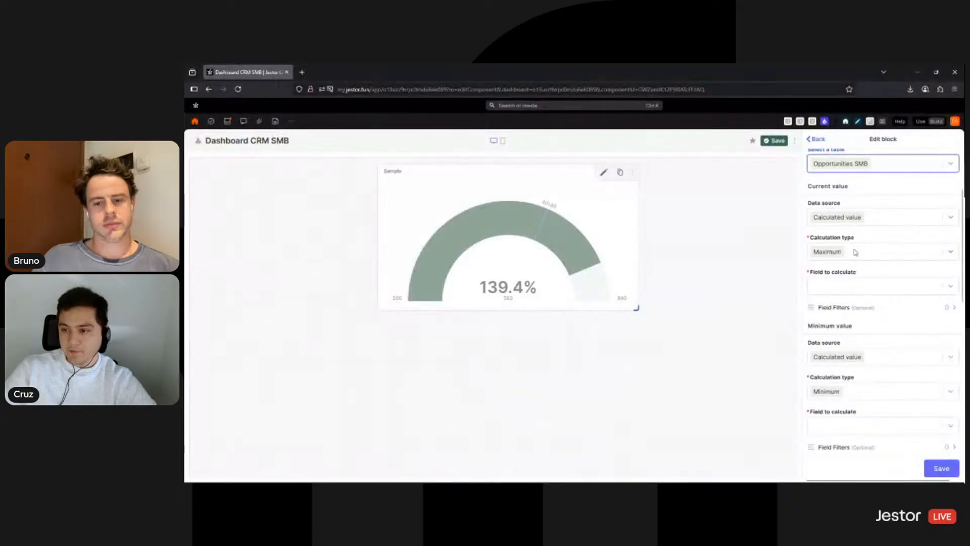
scroll(860, 386, down, 3)
scroll(849, 317, up, 4)
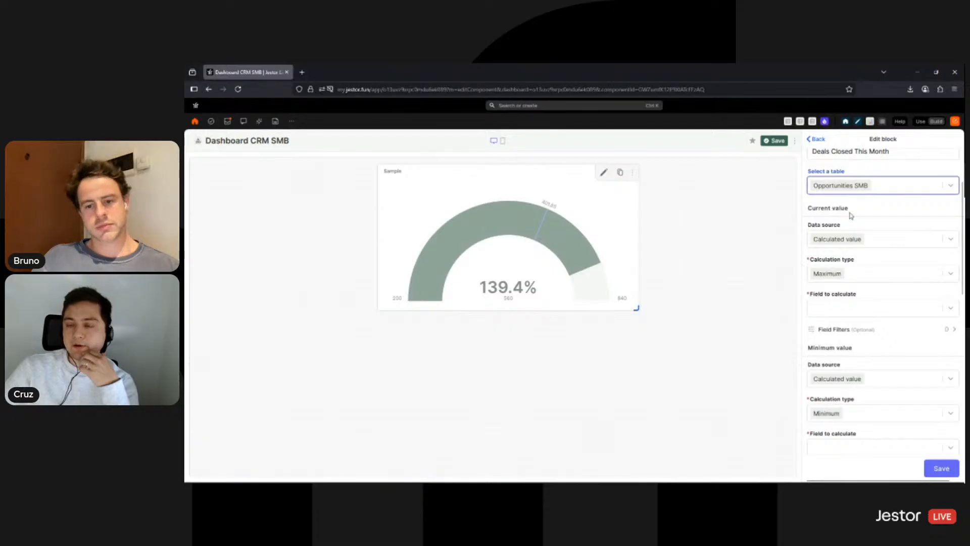
click(889, 237)
click(890, 214)
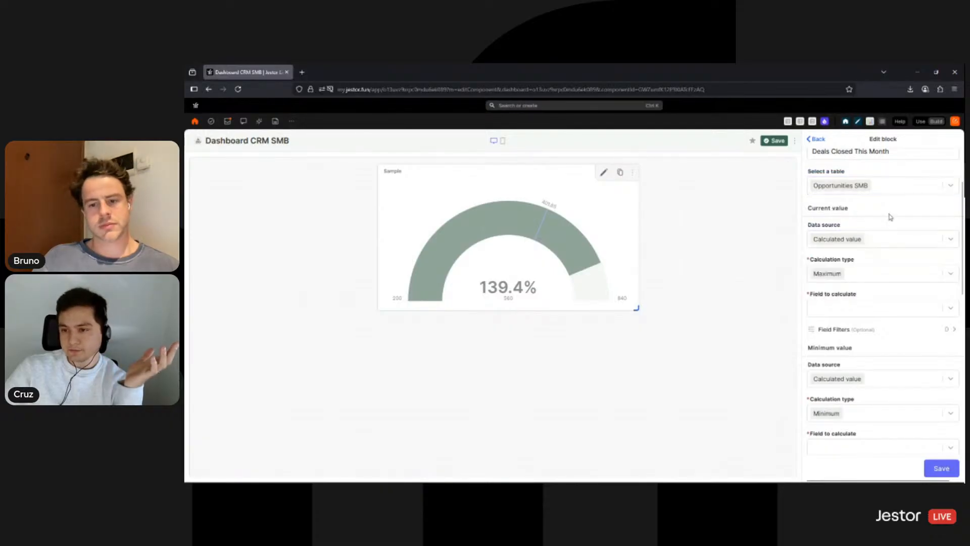
click(871, 276)
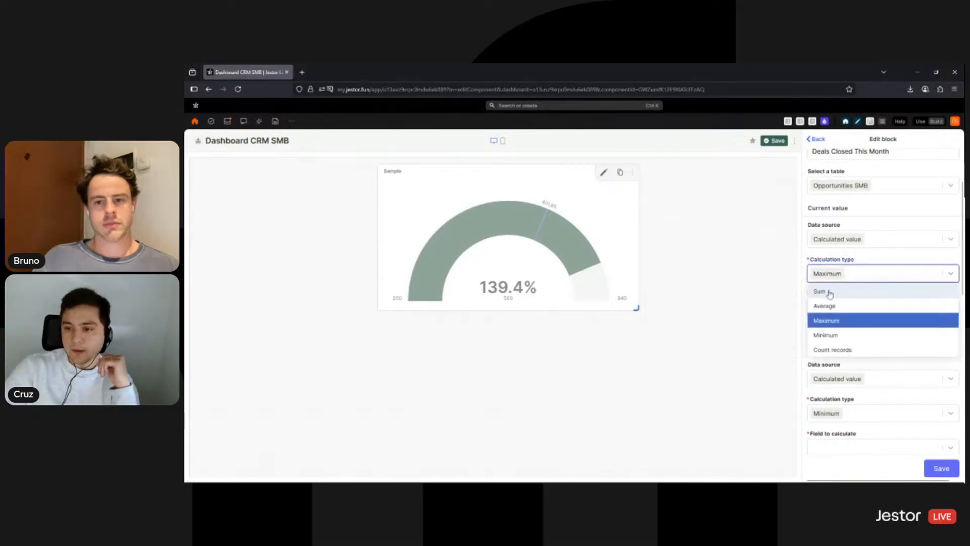
click(829, 291)
click(844, 308)
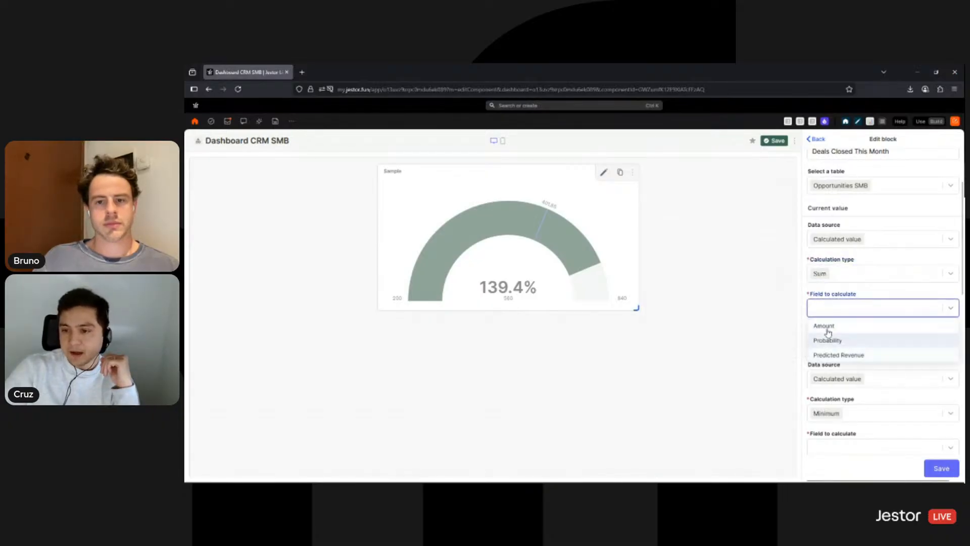
click(828, 329)
scroll(859, 289, down, 1)
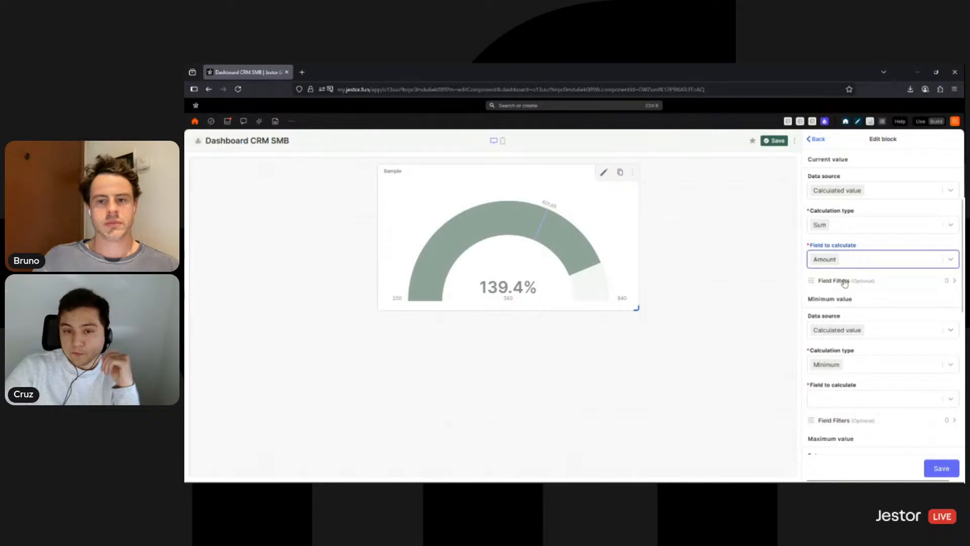
Filter the speedometer's current value to records whose Stage is any of Won, and save the filter.
click(845, 282)
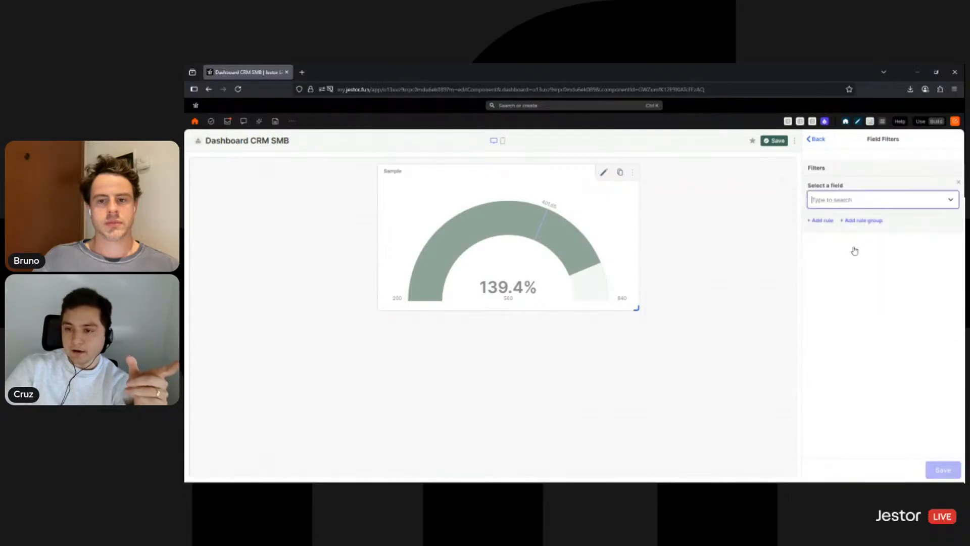
scroll(844, 277, down, 3)
click(851, 306)
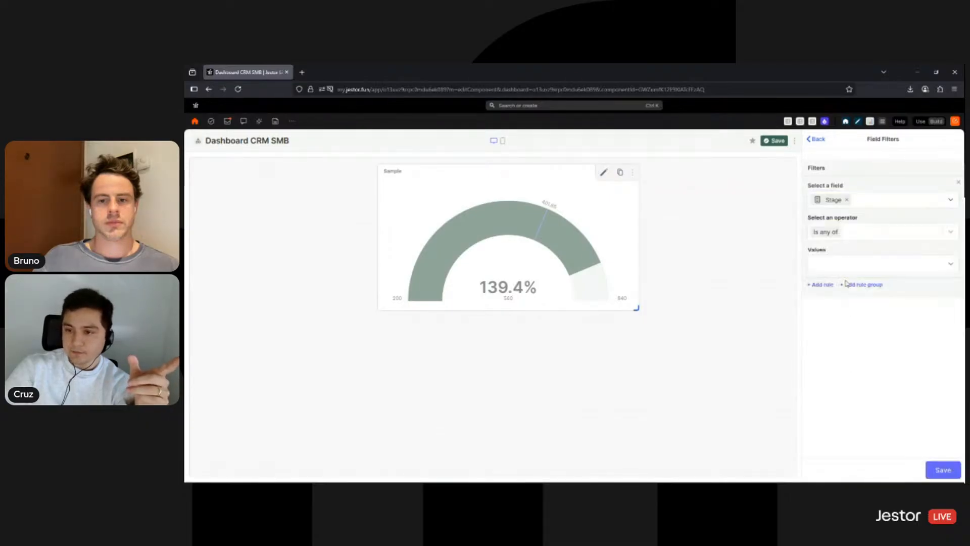
click(848, 268)
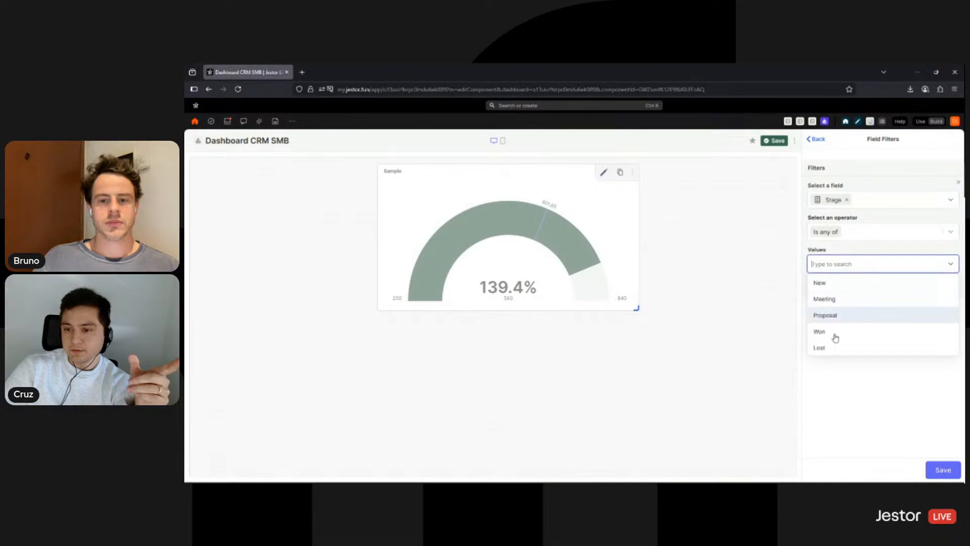
click(820, 331)
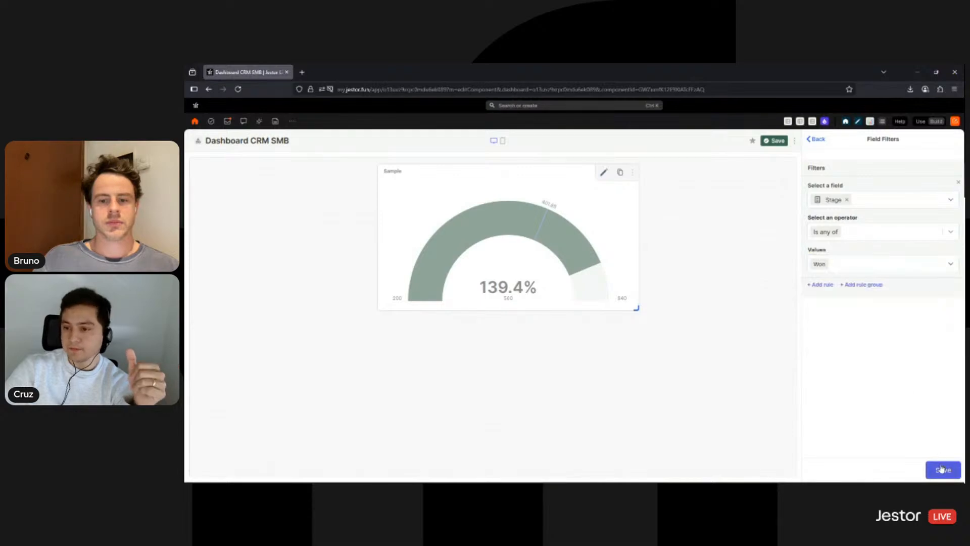
click(943, 470)
scroll(859, 298, up, 2)
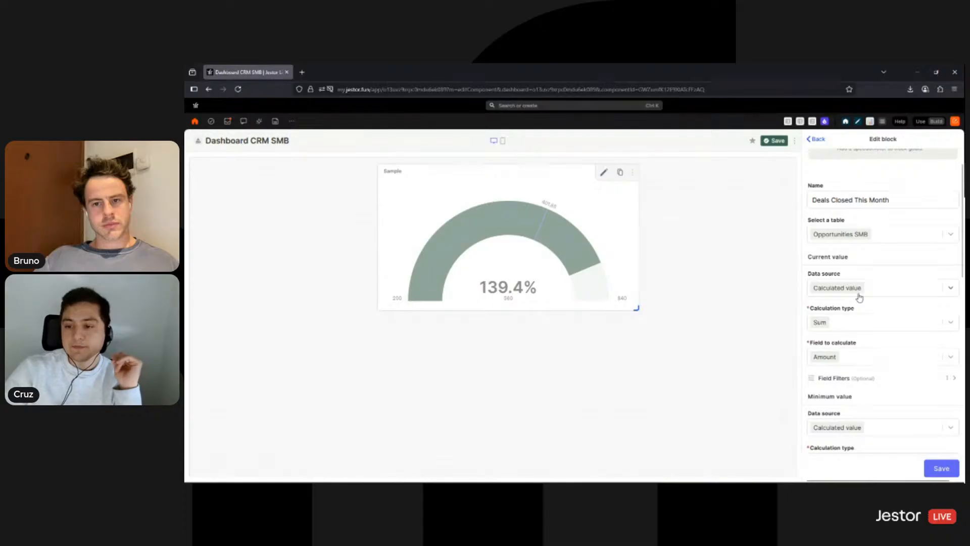
Set the speedometer's minimum value to a custom value of 0.
scroll(864, 308, down, 2)
click(886, 336)
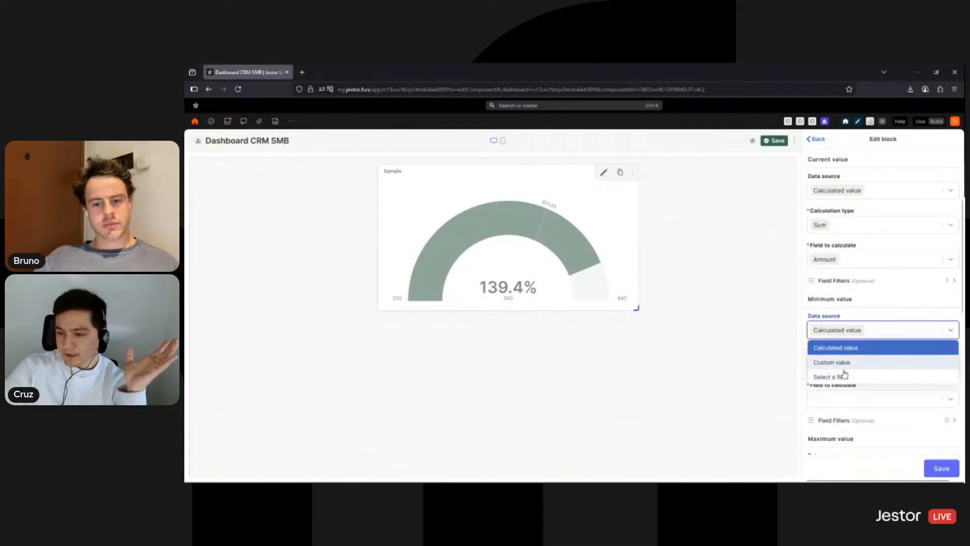
click(849, 367)
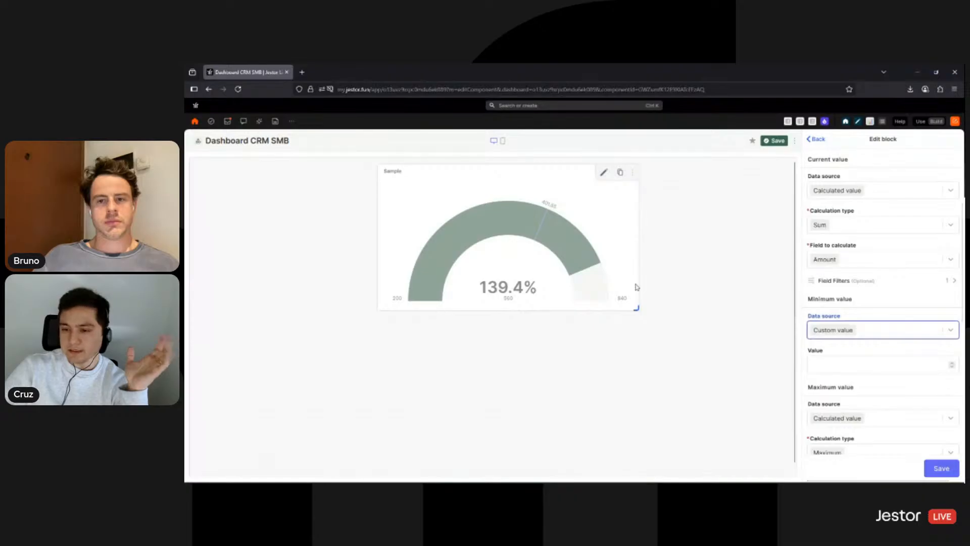
click(880, 364)
text(0)
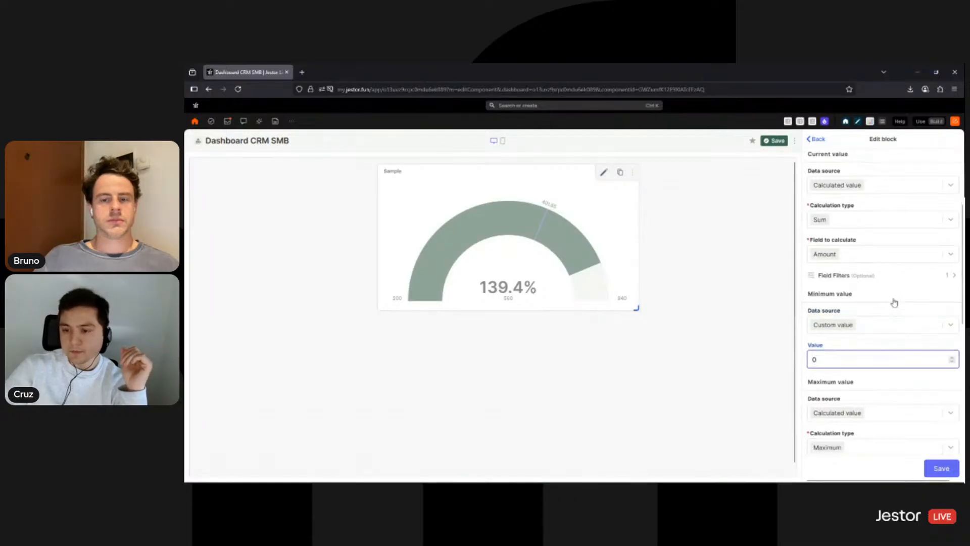
Set the speedometer's maximum value to a custom value of 50000.
scroll(892, 301, down, 3)
click(877, 272)
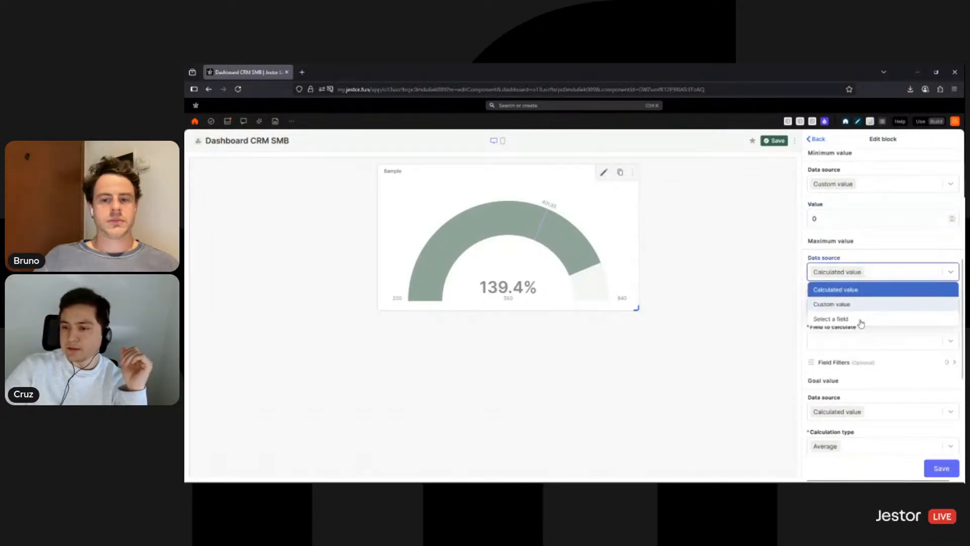
click(848, 306)
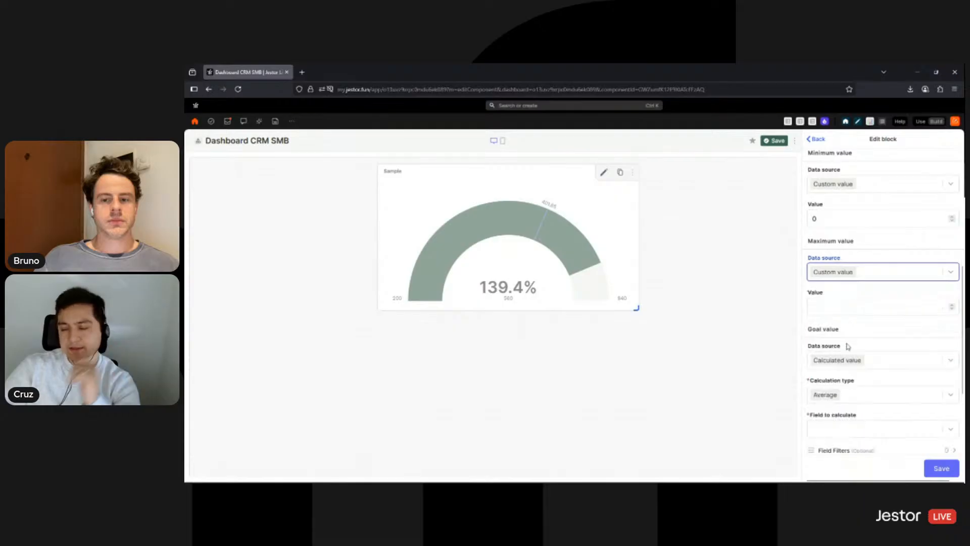
click(826, 309)
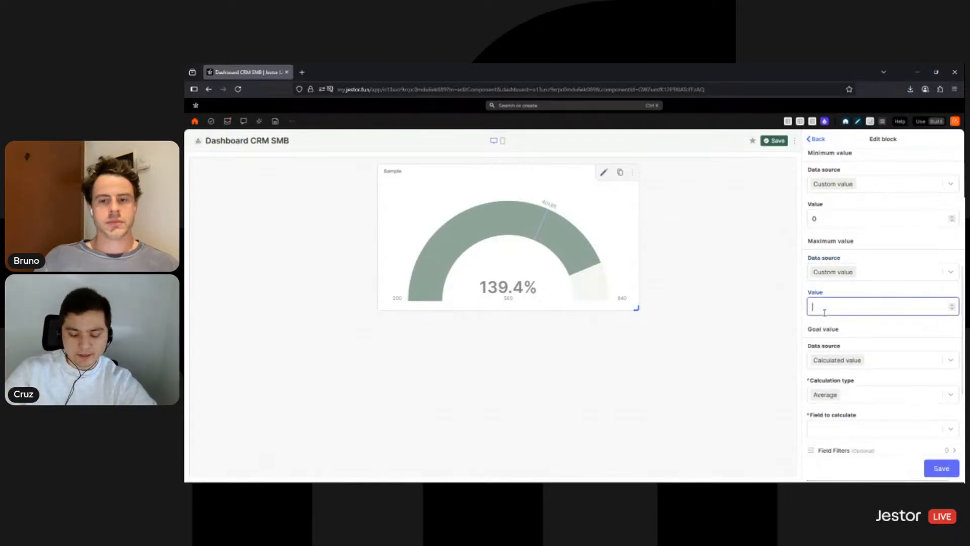
text(5)
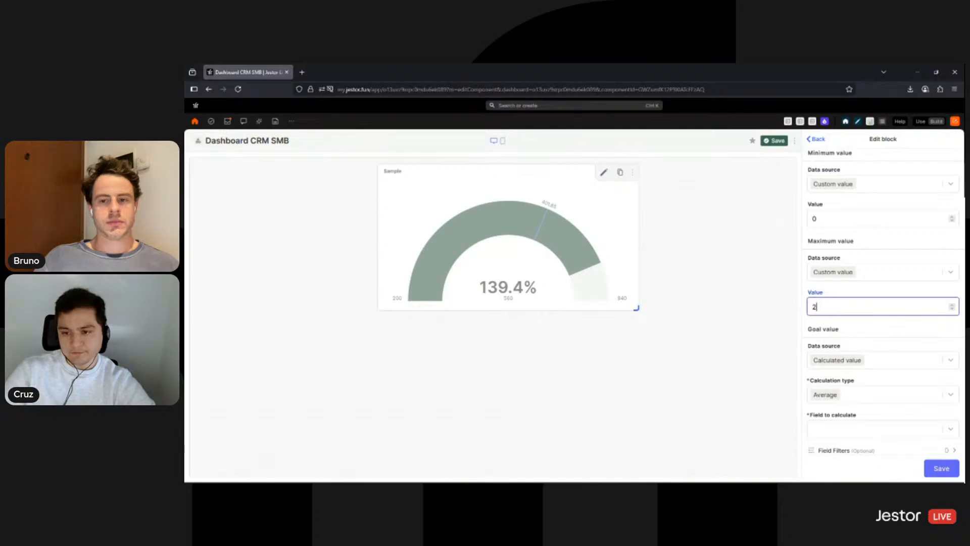
text(0000)
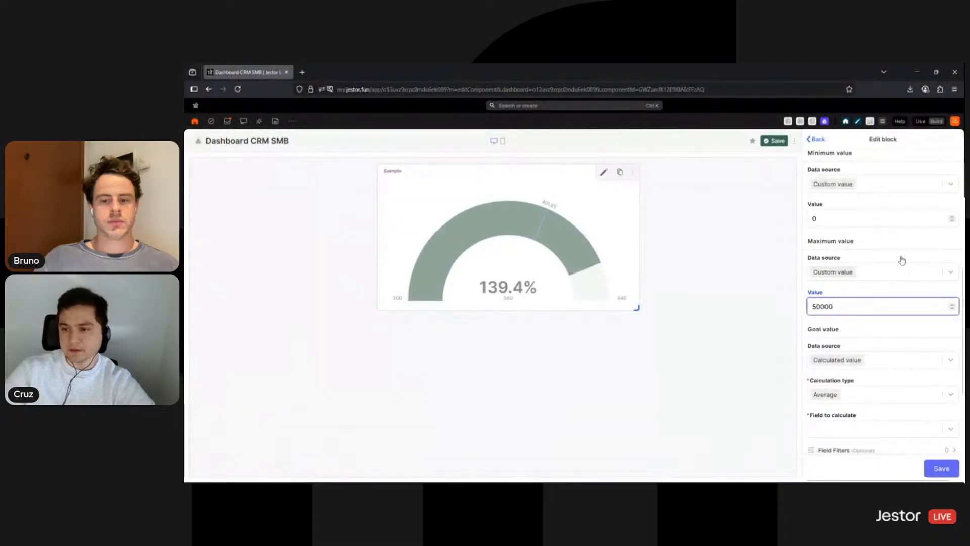
click(897, 244)
Set the speedometer's goal value to a custom value of 30000.
scroll(898, 244, down, 3)
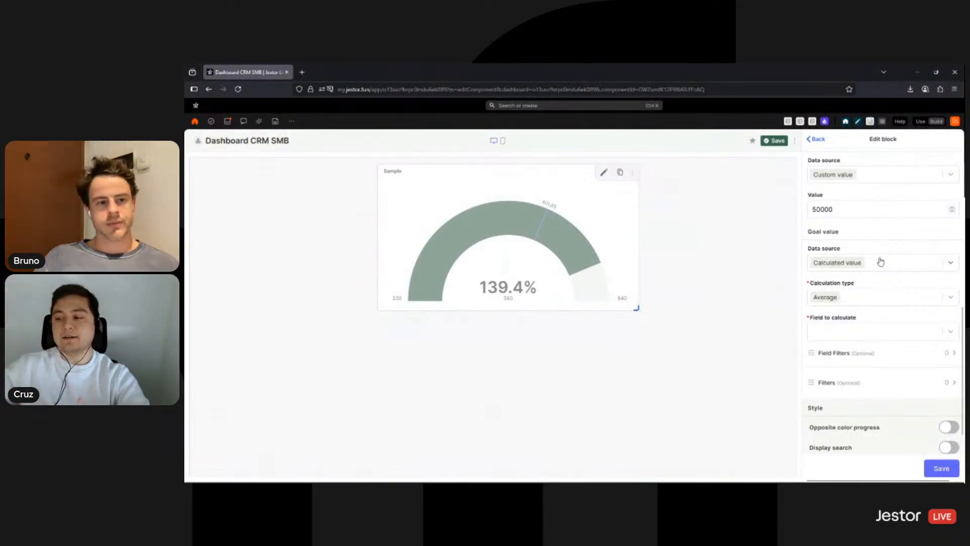
click(881, 262)
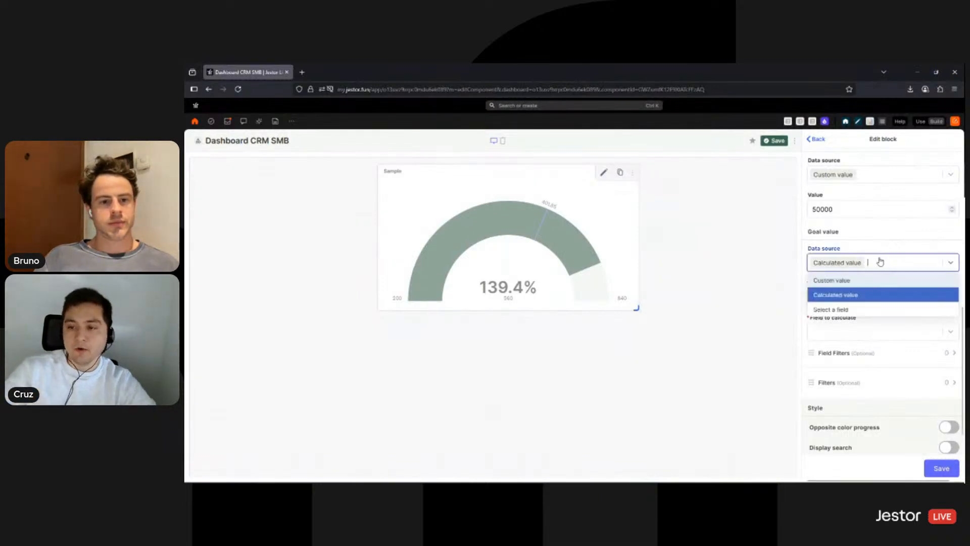
click(844, 283)
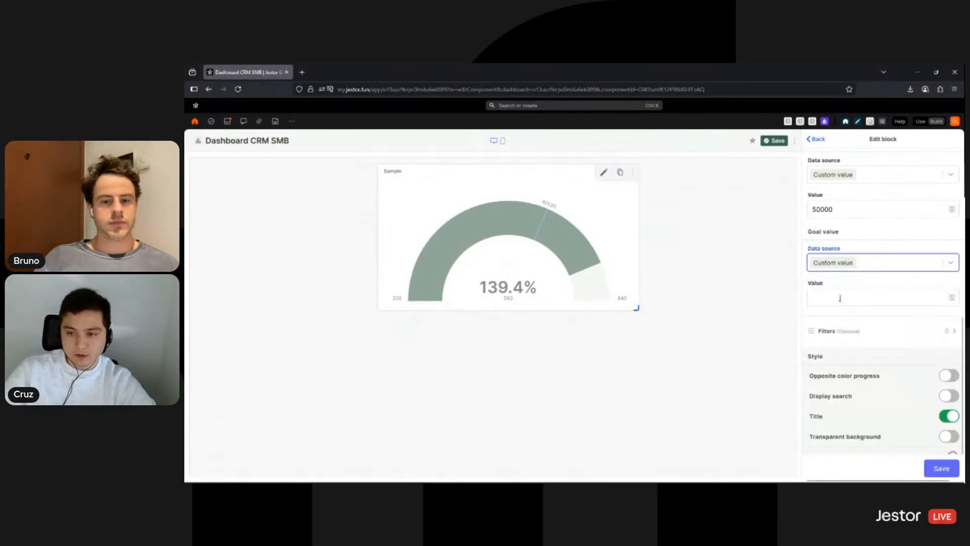
click(840, 298)
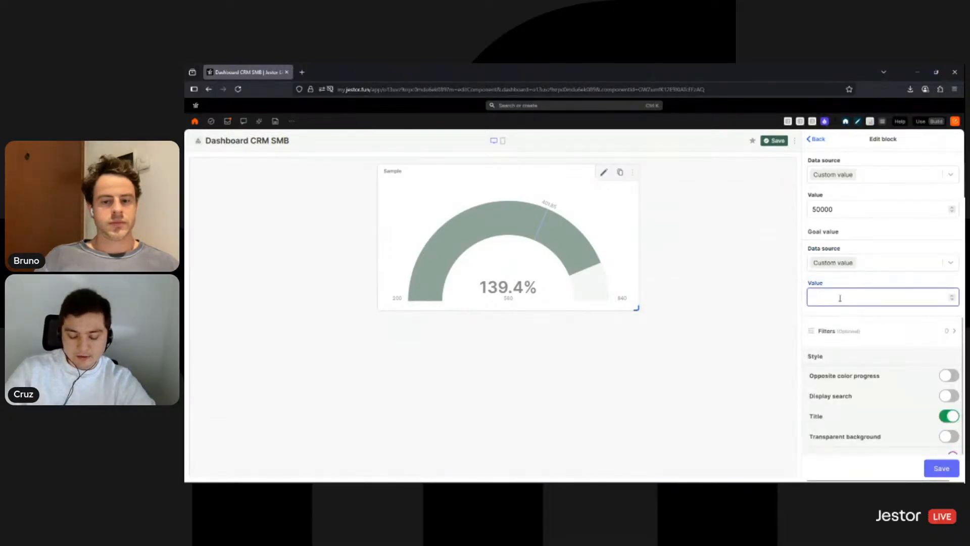
text(2)
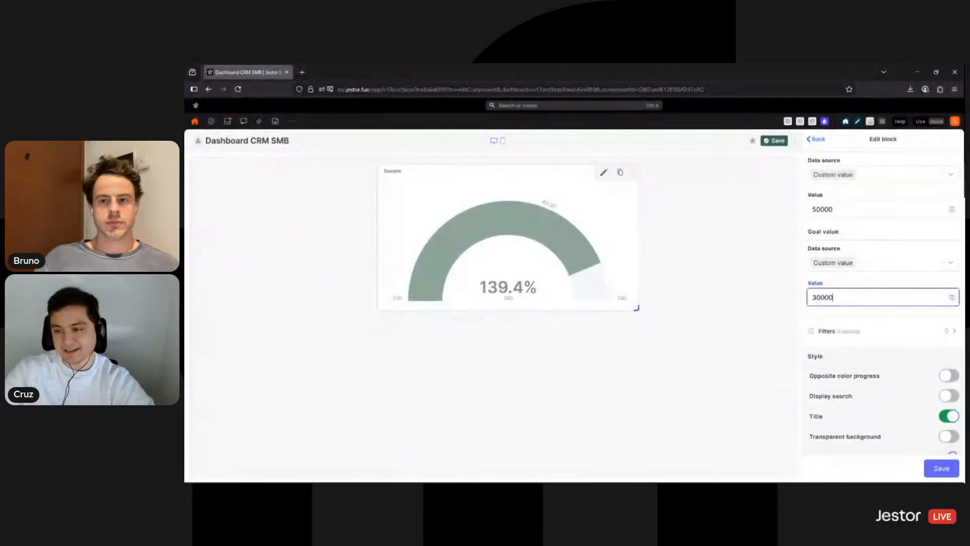
Save the speedometer block's settings and save the dashboard layout.
scroll(861, 311, down, 1)
scroll(861, 310, down, 2)
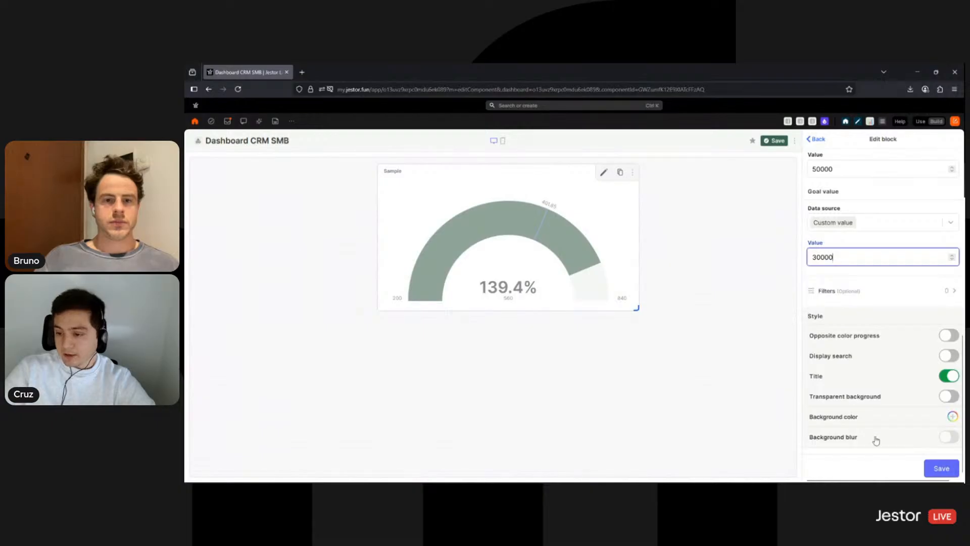
click(930, 469)
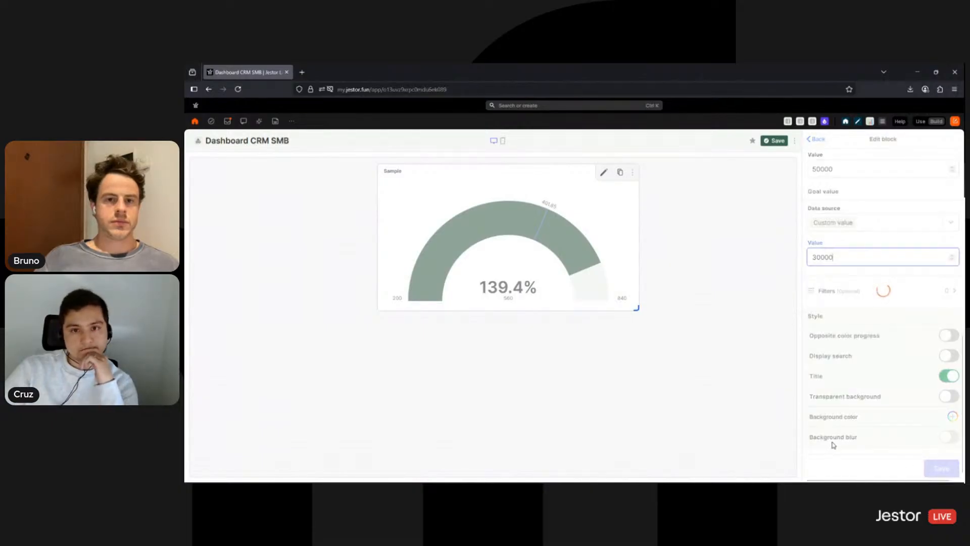
click(780, 144)
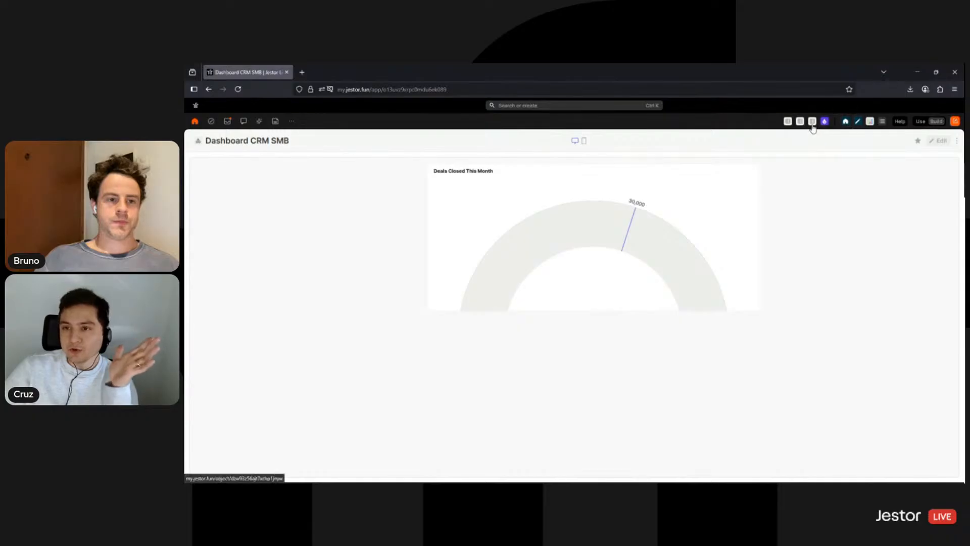
In the CRM app's use mode, move the Consulting Services card from New to Won, and return to the dashboard.
click(824, 122)
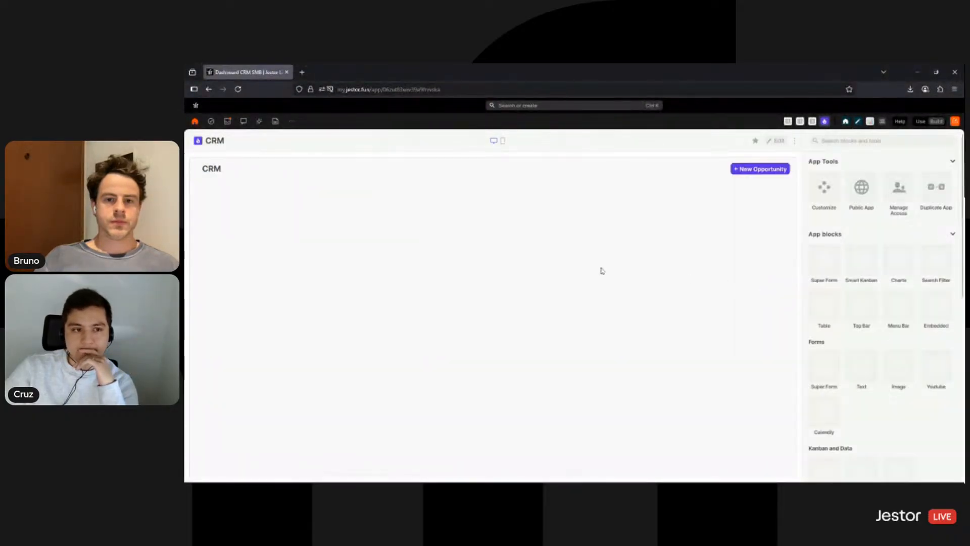
click(921, 121)
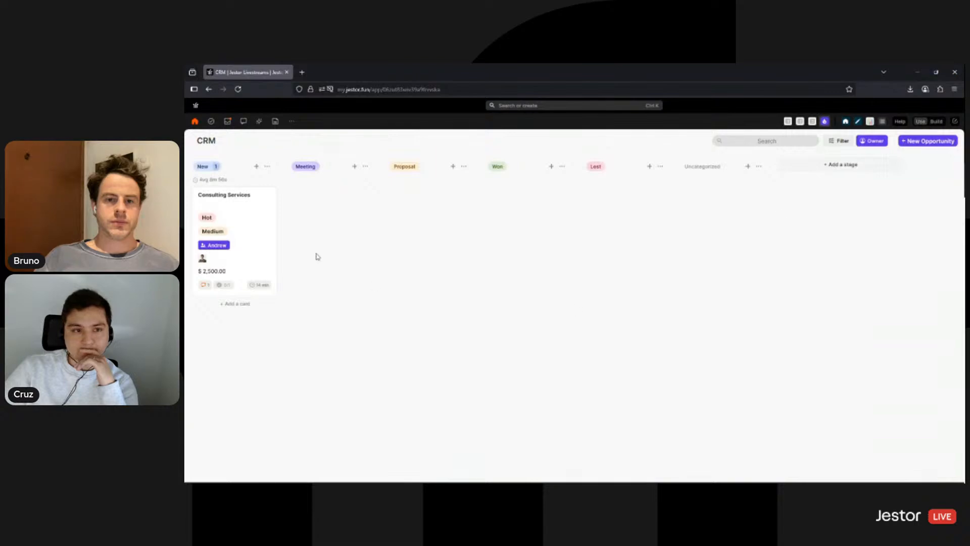
drag(257, 233, 541, 298)
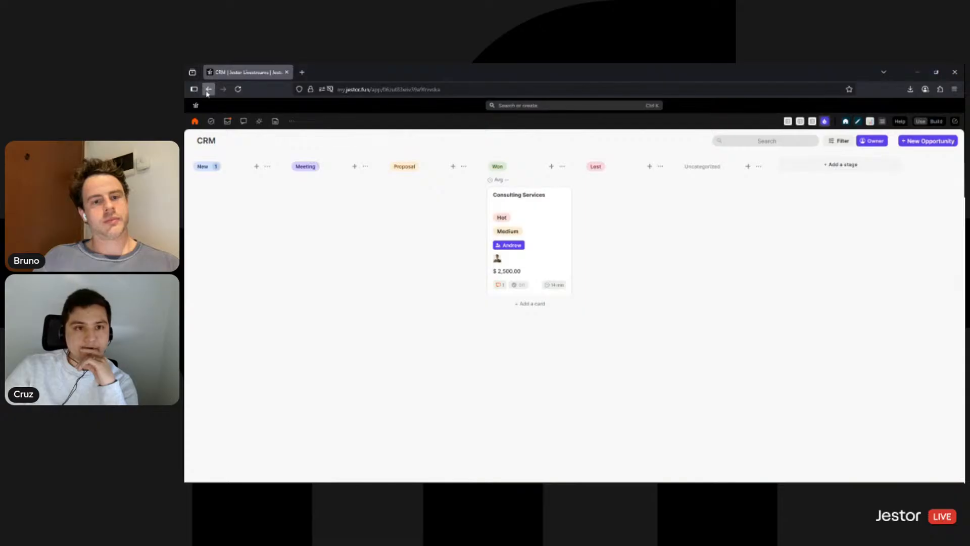
key(alt+Left)
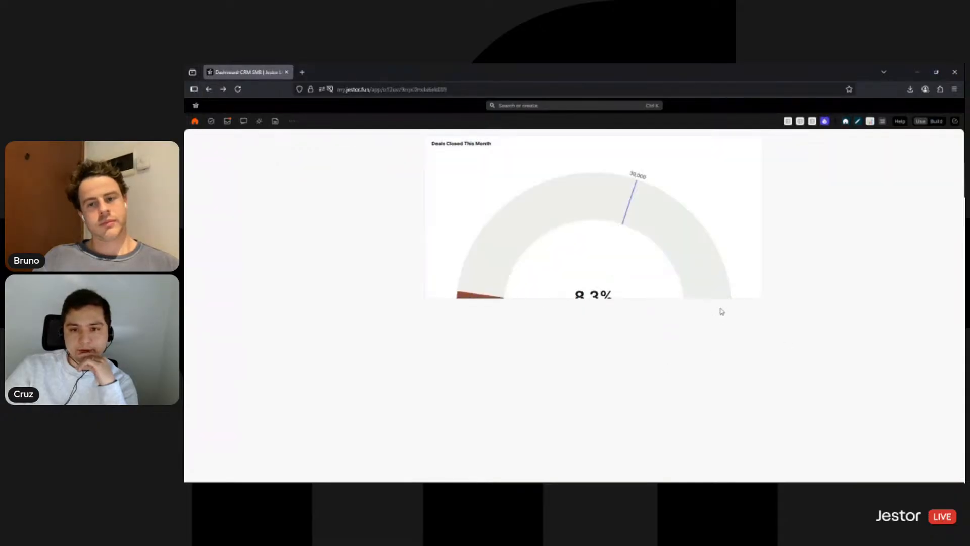
Put the dashboard back into build and edit mode and make the Deals Closed This Month block narrower.
click(936, 122)
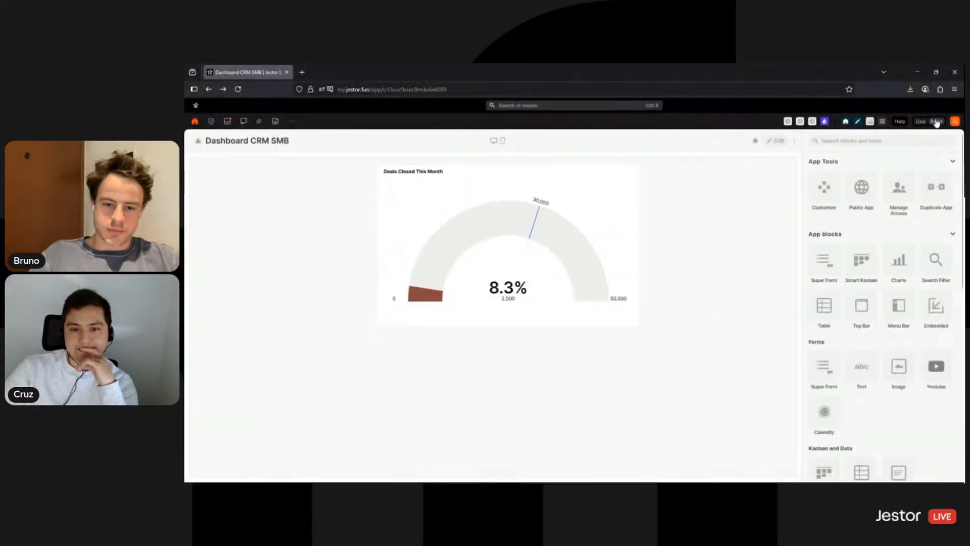
click(774, 141)
drag(602, 313, 593, 310)
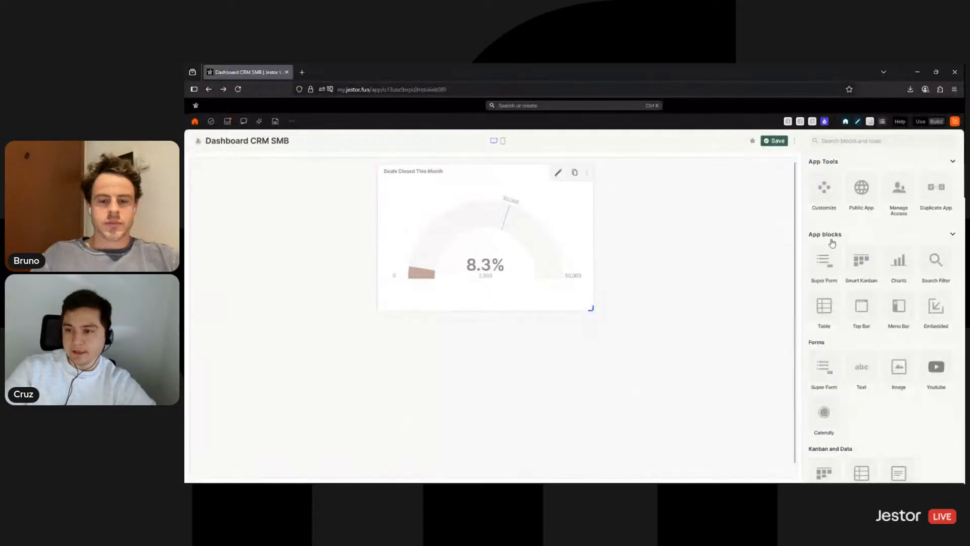
Search the app blocks for pie and add a Pie Chart block to the dashboard.
click(884, 143)
text(pie)
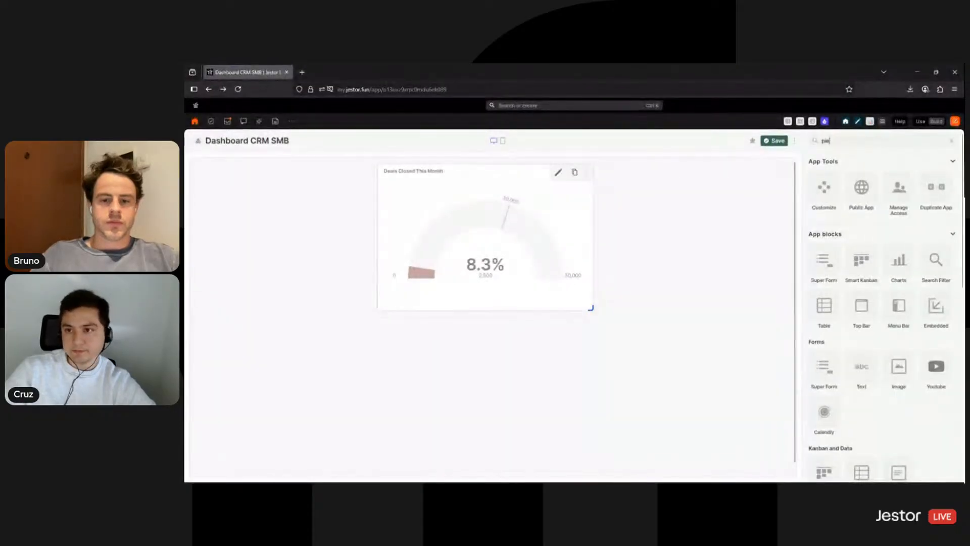
click(838, 201)
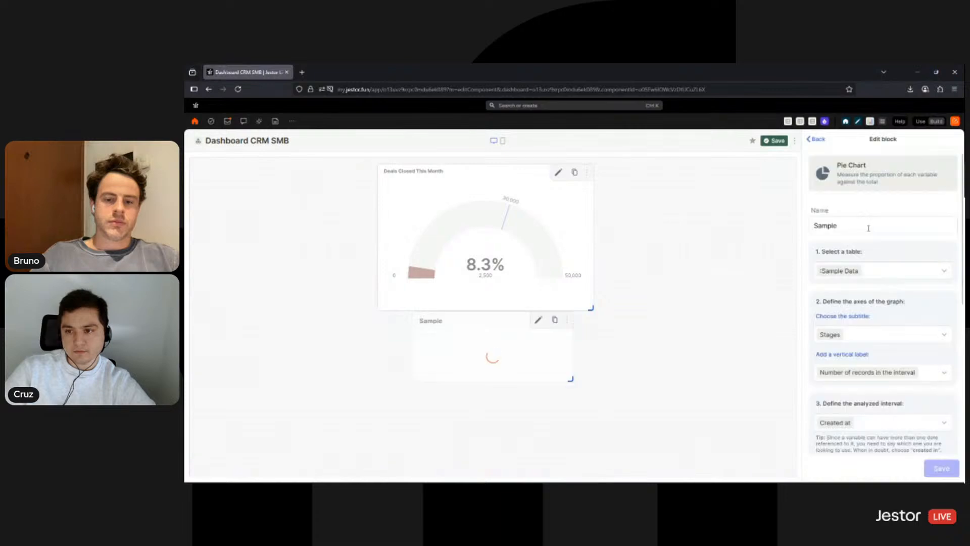
Name the pie chart Opportunities by Stage and select Opportunities SMB as its table.
double_click(863, 224)
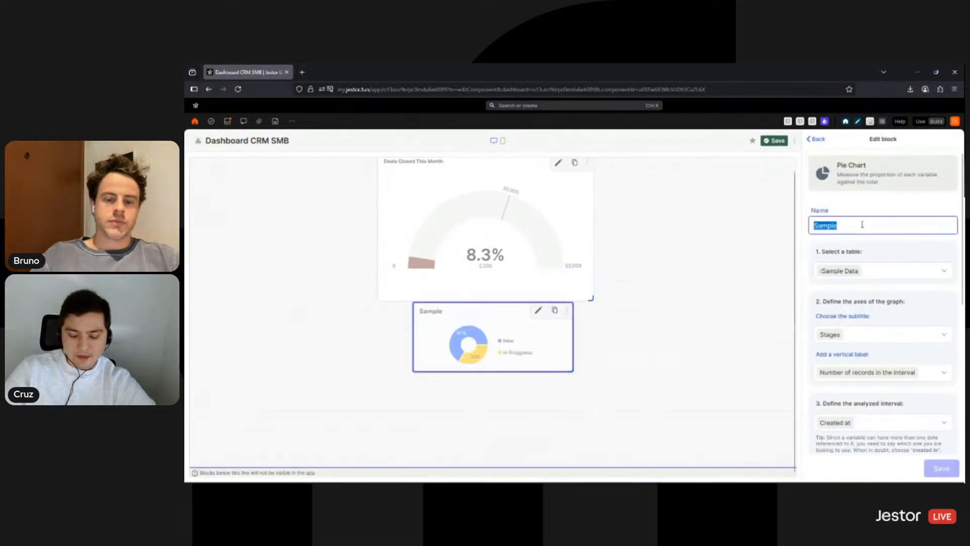
text(Opportunities by Stag)
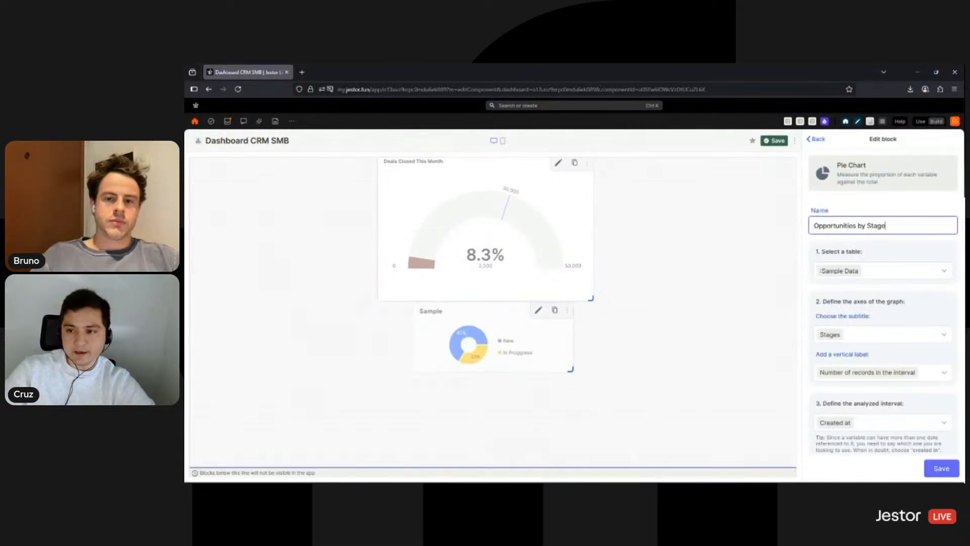
click(876, 280)
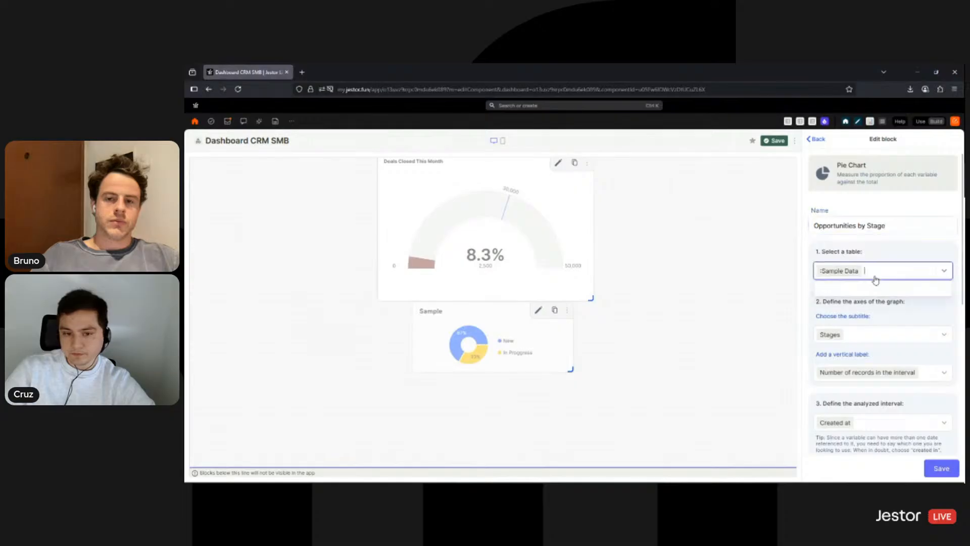
text(opp)
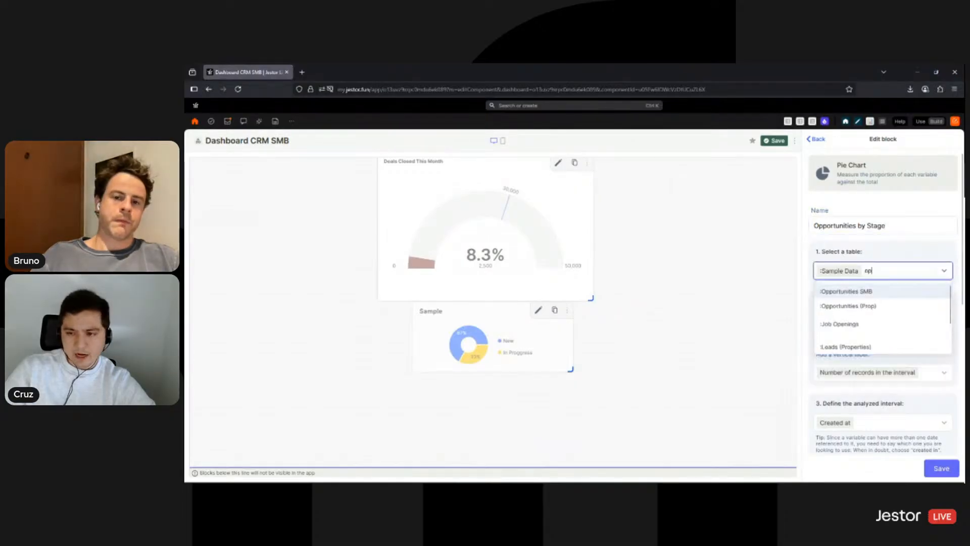
click(876, 292)
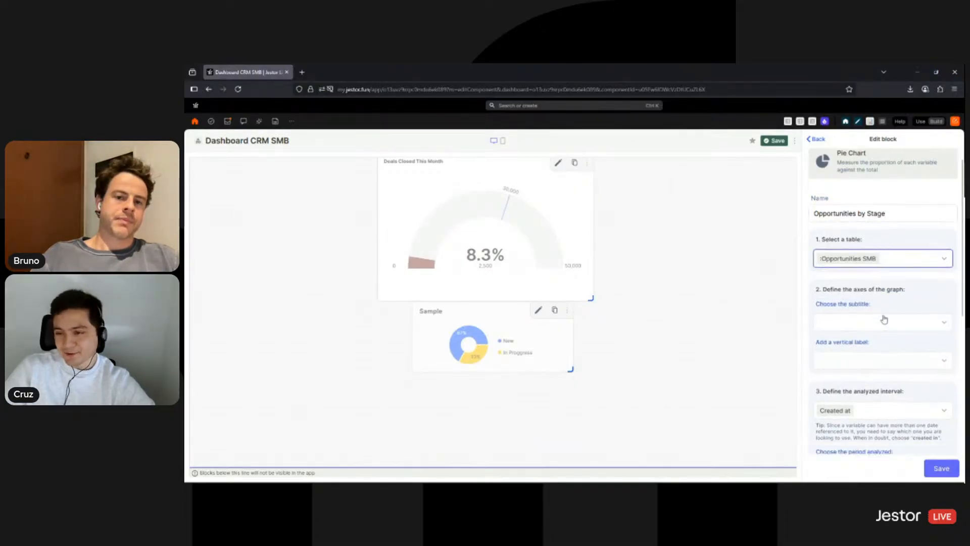
Set the pie chart's subtitle to Stage and its vertical label to Amount, and save the block.
scroll(881, 303, down, 1)
click(882, 286)
scroll(851, 377, down, 3)
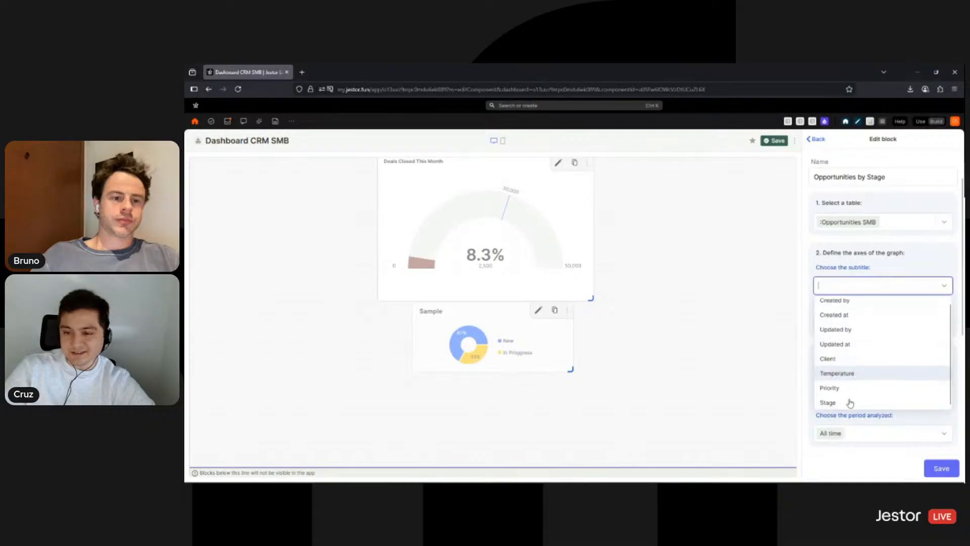
click(851, 399)
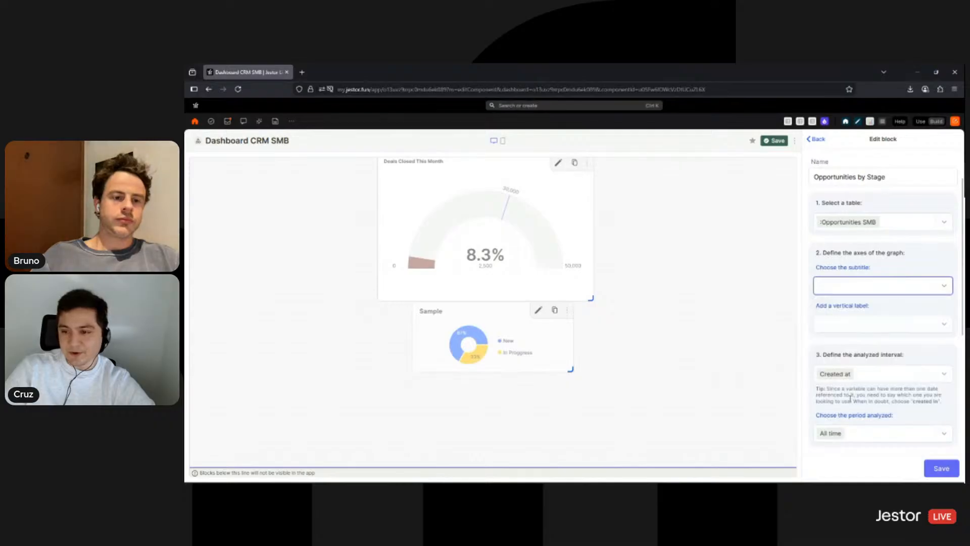
click(907, 326)
click(836, 356)
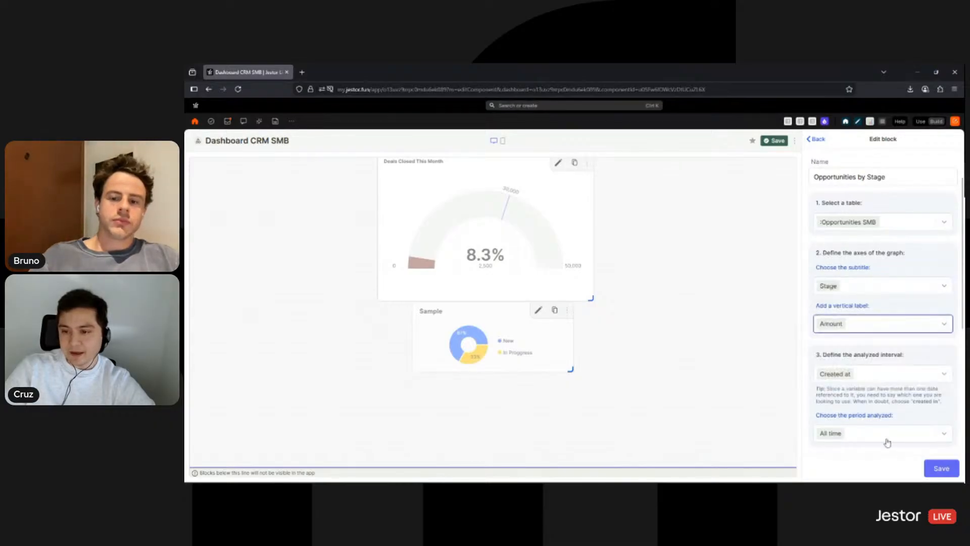
click(932, 471)
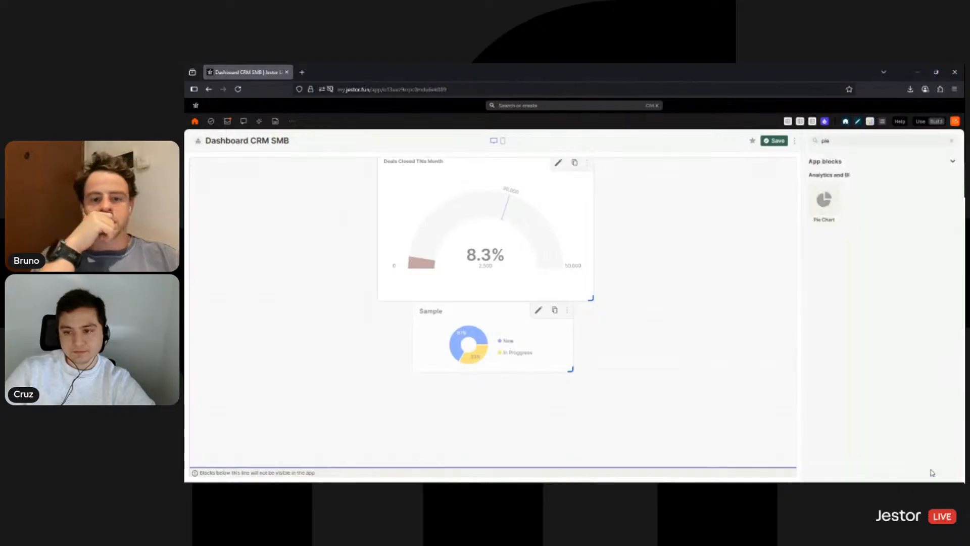
Align the Opportunities by Stage block beneath the speedometer and widen it to the same width.
drag(488, 326, 453, 331)
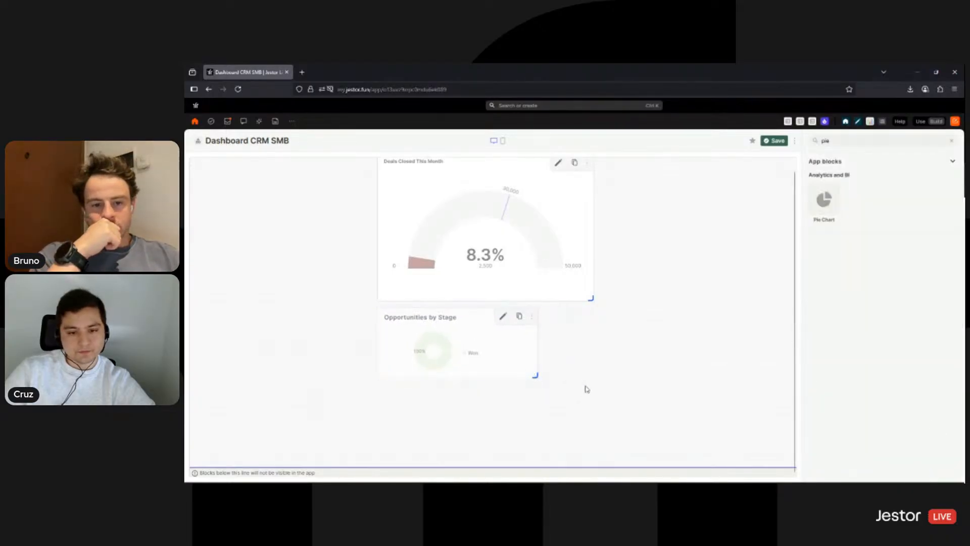
drag(587, 389, 596, 399)
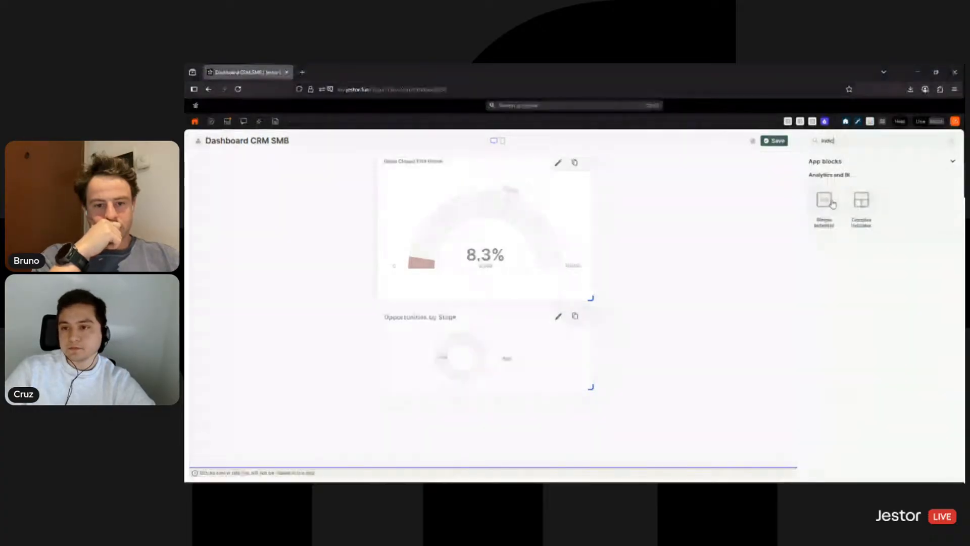
Add a Simple Indicator block to the dashboard and name it Predicted Incoming Revenue.
click(833, 202)
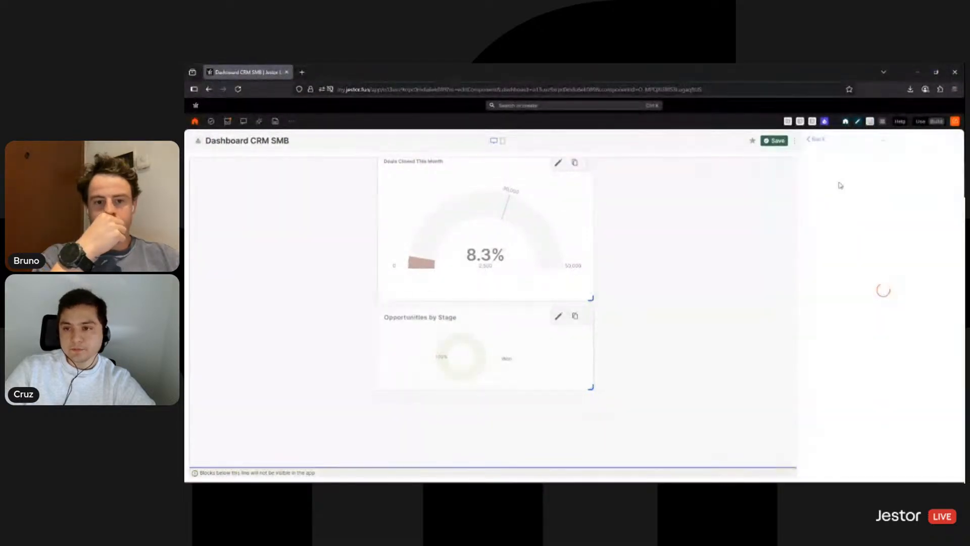
double_click(844, 225)
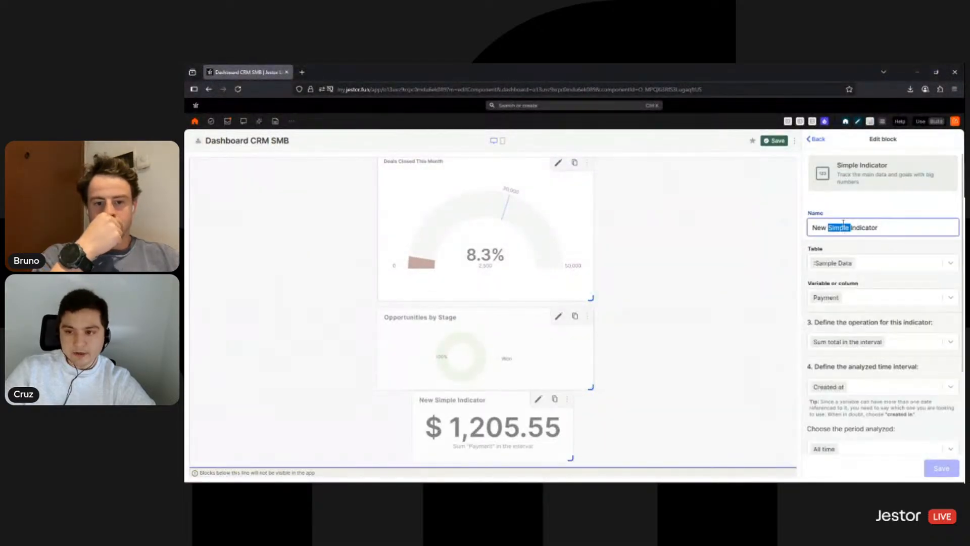
key(ctrl+a)
text(Predic)
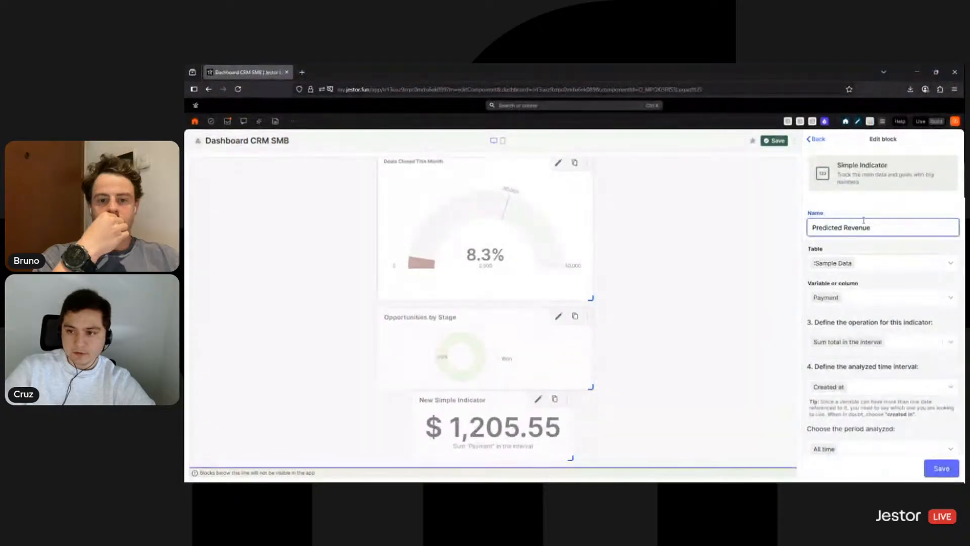
text(Incoming)
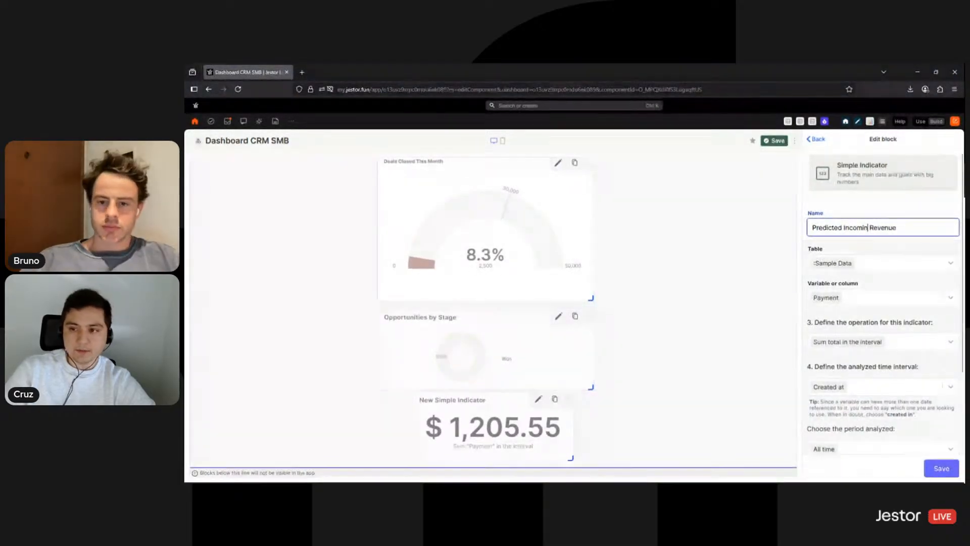
Base the indicator on the Opportunities SMB table with Predicted Revenue as its variable, and save the block.
click(936, 267)
text(opp)
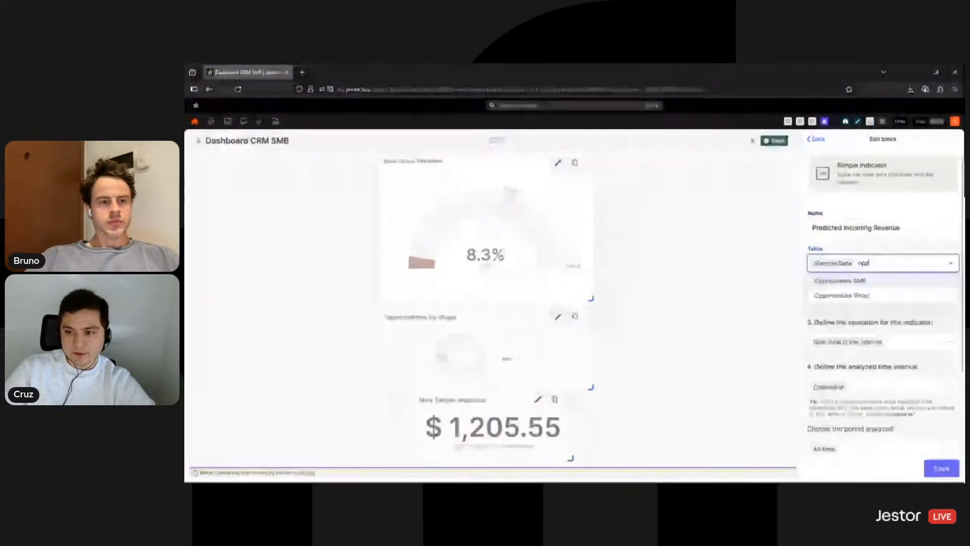
click(875, 283)
click(875, 300)
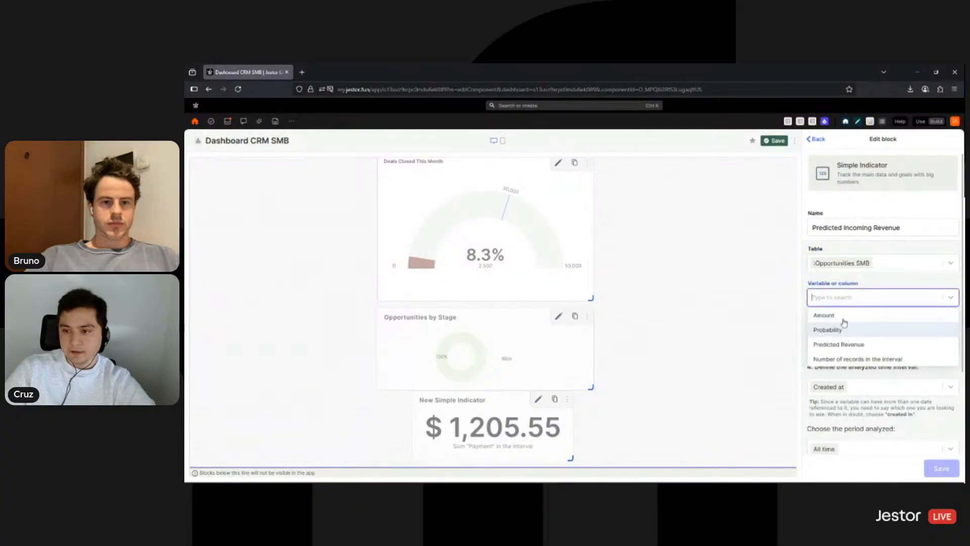
click(854, 344)
scroll(877, 287, down, 1)
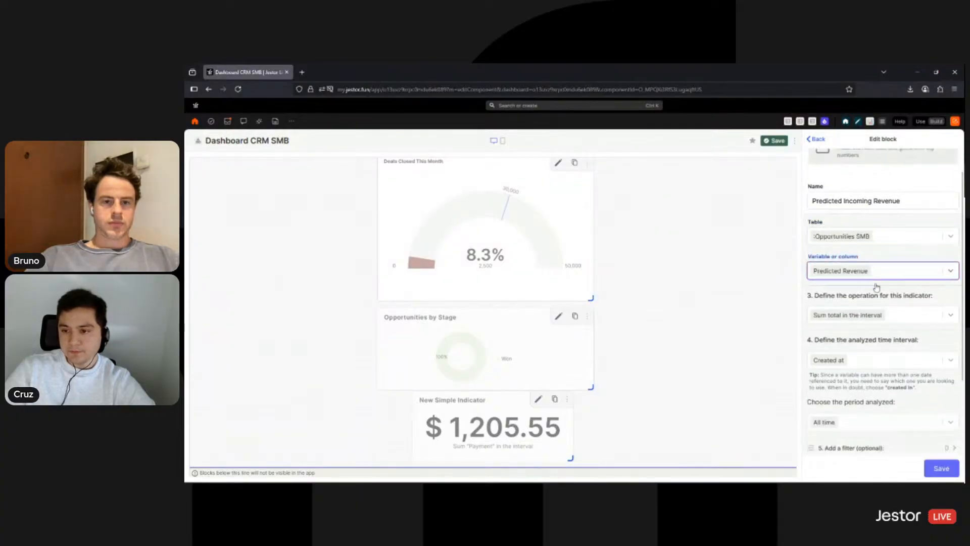
scroll(876, 287, down, 2)
click(942, 469)
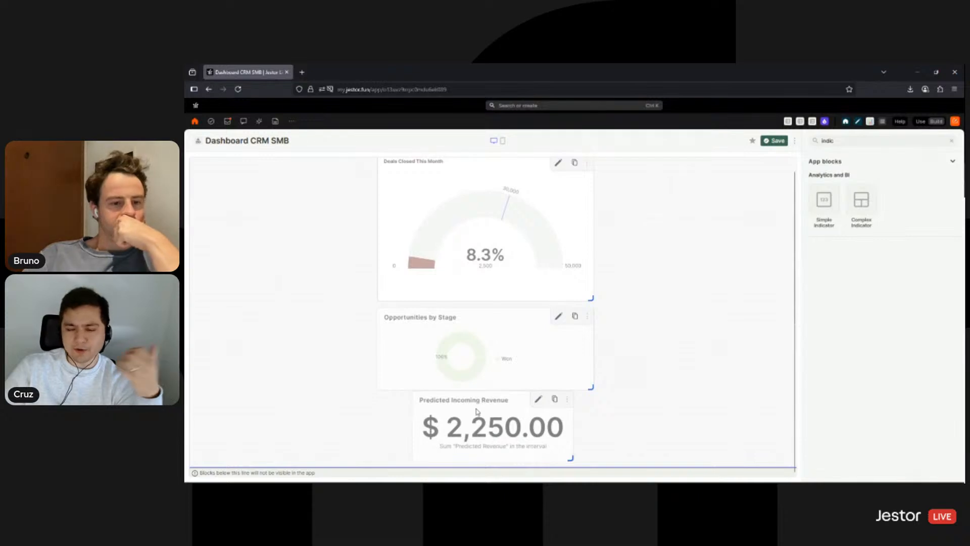
Align the Predicted Incoming Revenue block with the blocks above, widen it to match, and save the dashboard.
drag(475, 404, 425, 411)
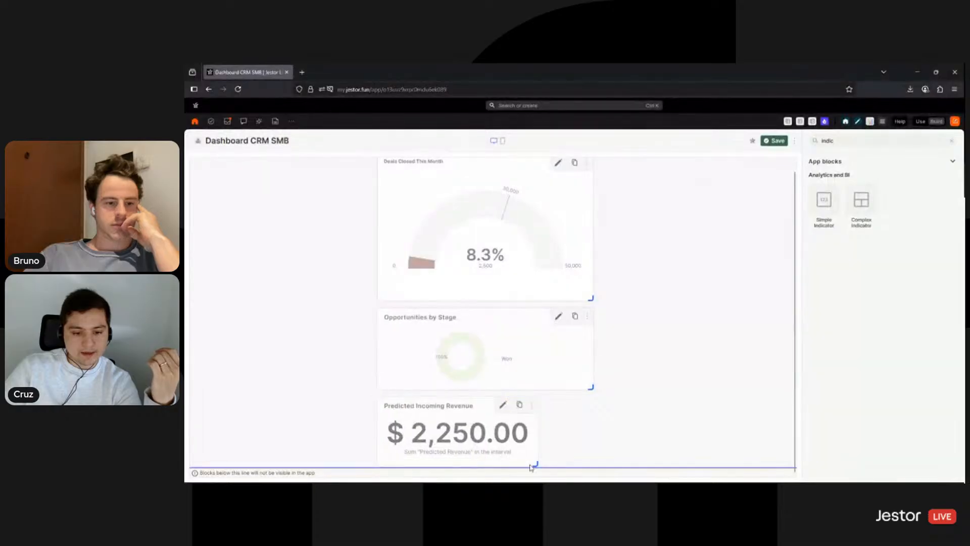
drag(537, 461, 591, 459)
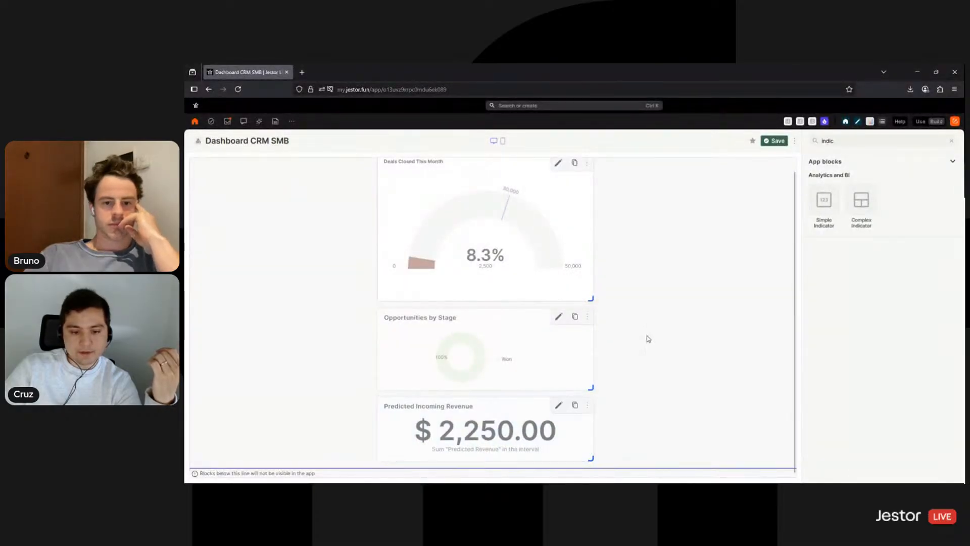
click(775, 142)
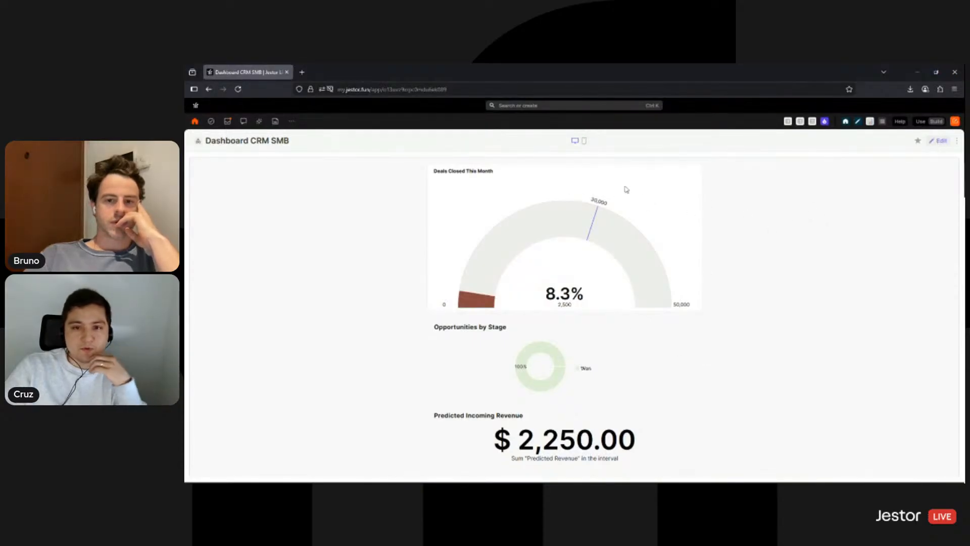
Give the Deals Closed This Month speedometer a transparent background, and save the block and the dashboard.
click(560, 175)
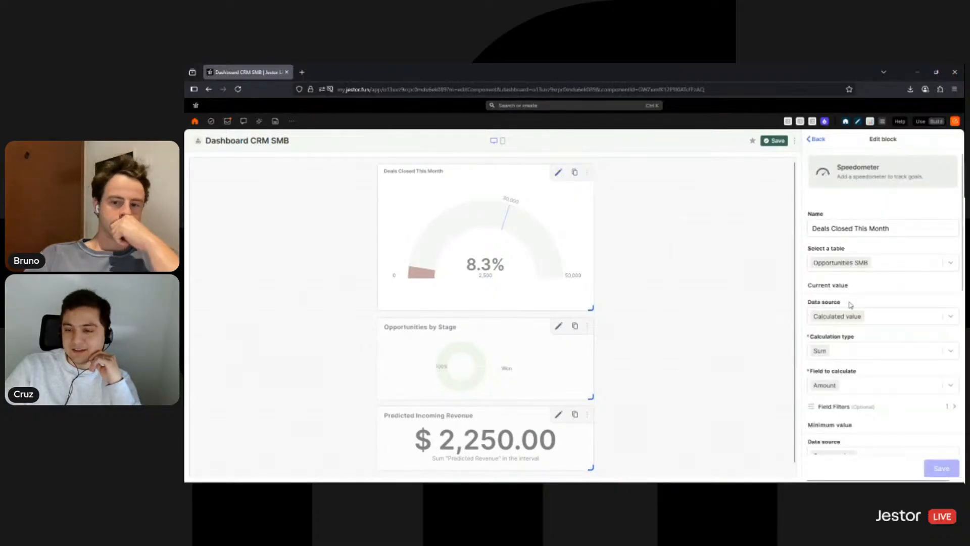
scroll(851, 305, down, 6)
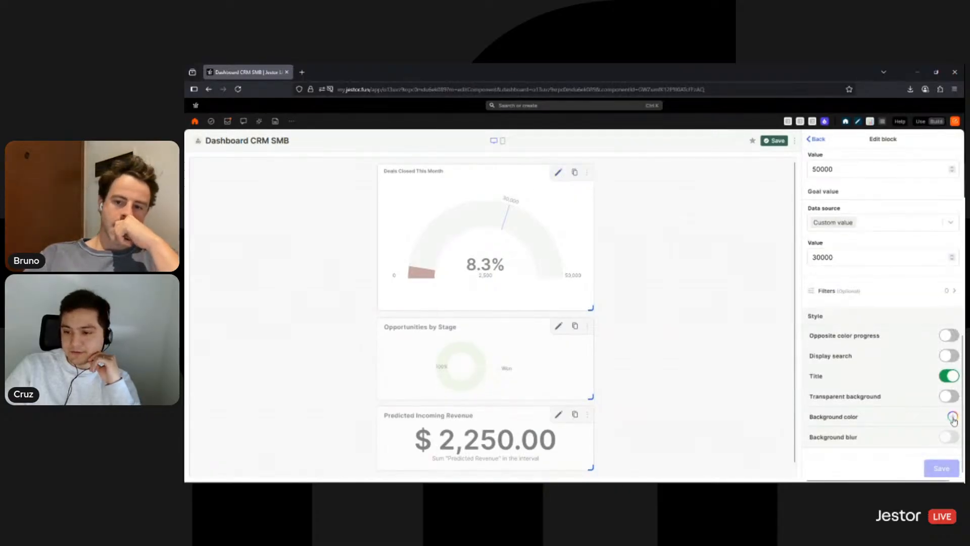
click(950, 397)
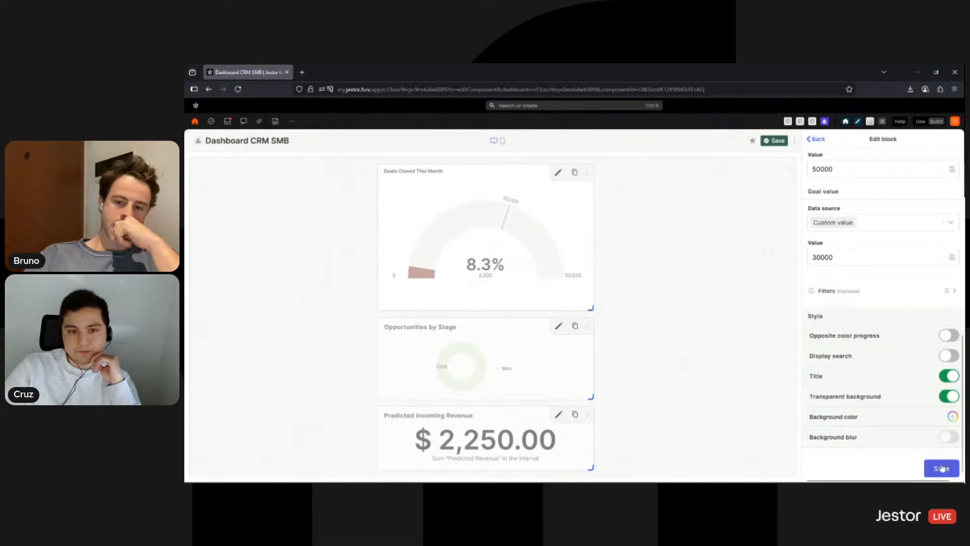
click(942, 467)
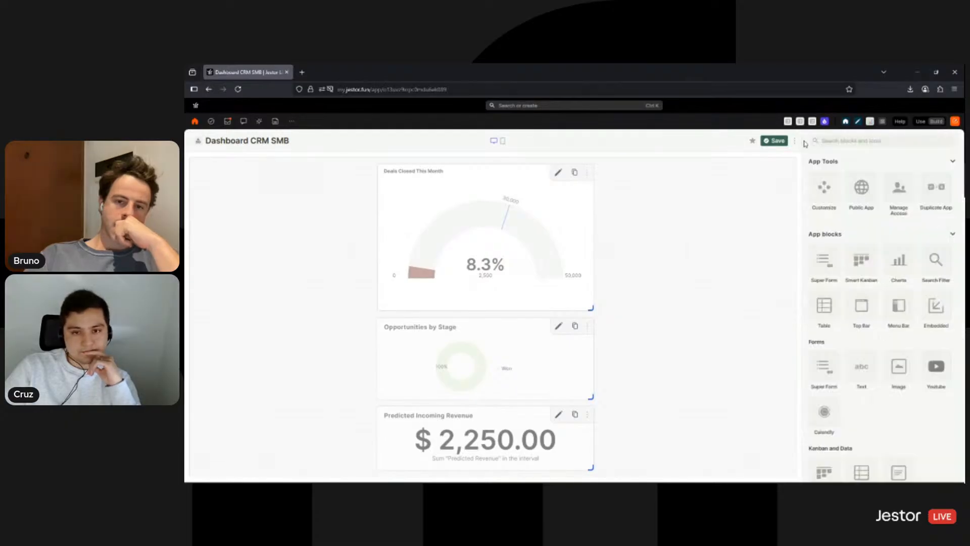
click(778, 145)
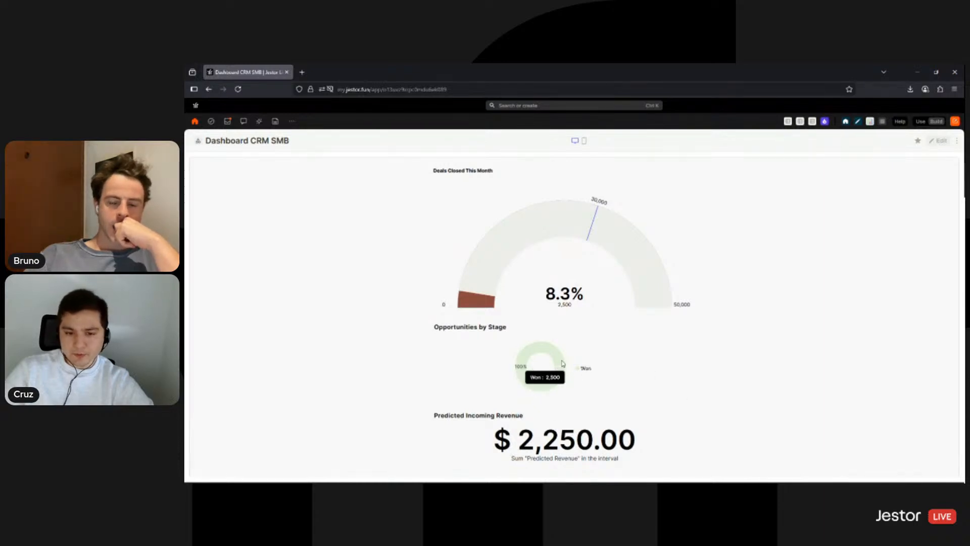
mouse_move(531, 384)
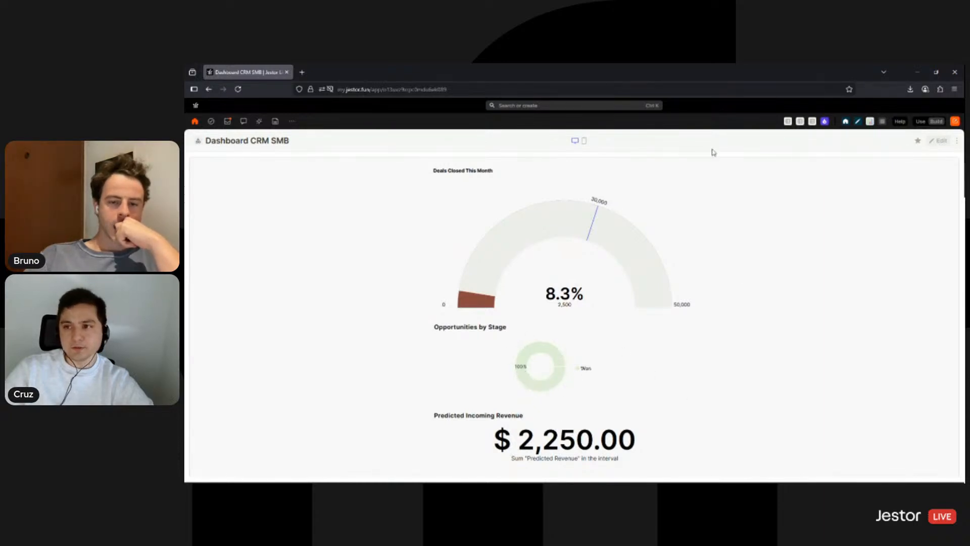
Add a Top Bar block to the CRM app and set its bar color to #f8f8f8.
click(824, 123)
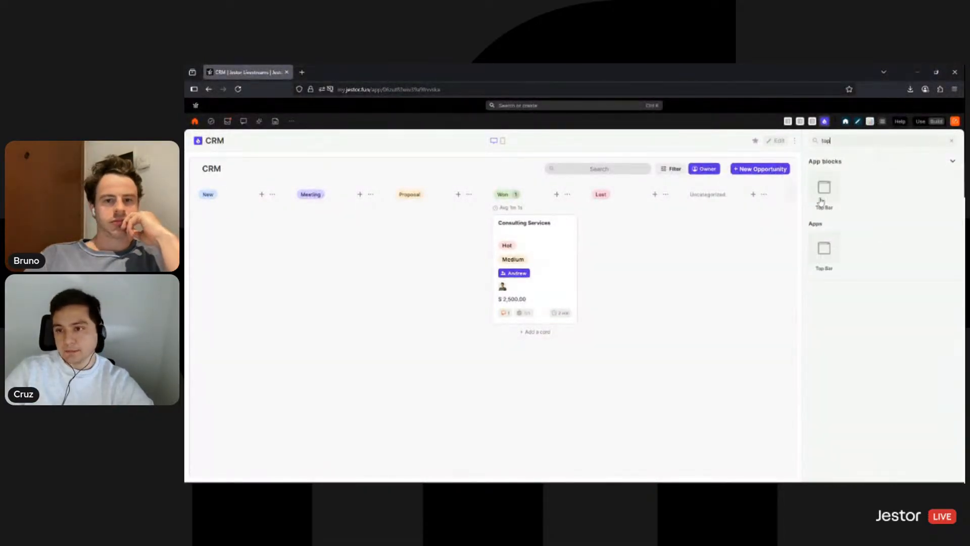
click(823, 192)
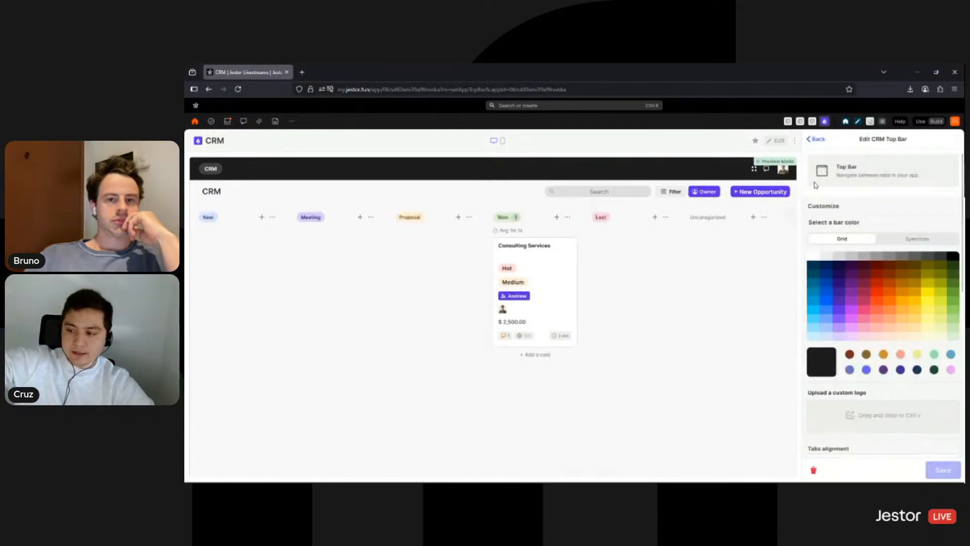
click(917, 241)
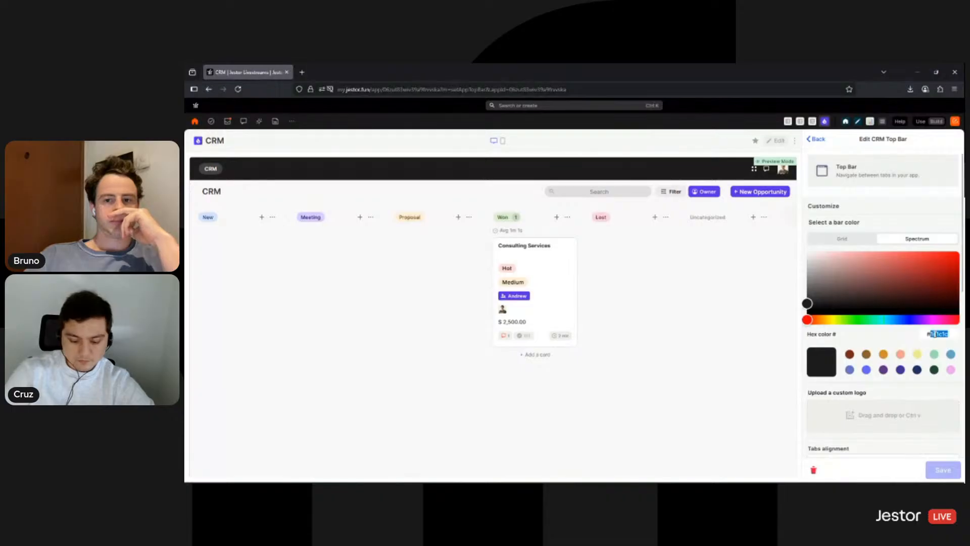
text(#f8f8f8)
Try the Round with icons style for the top bar tabs, and settle on With custom icons.
scroll(910, 240, down, 5)
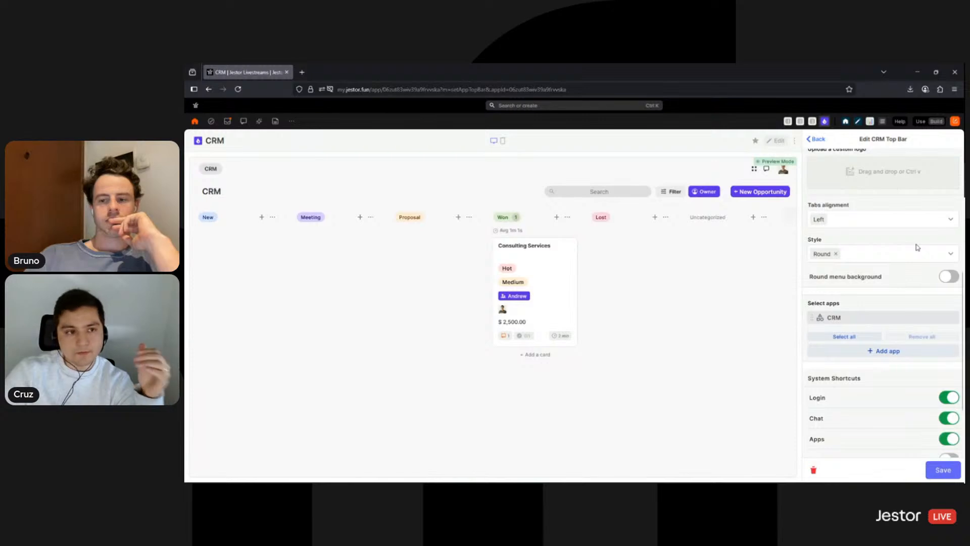
click(889, 259)
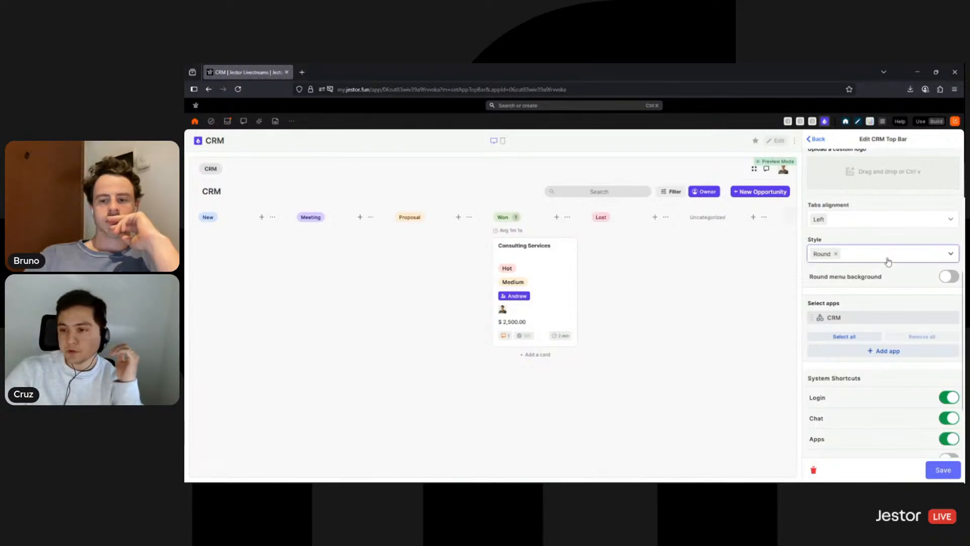
click(851, 340)
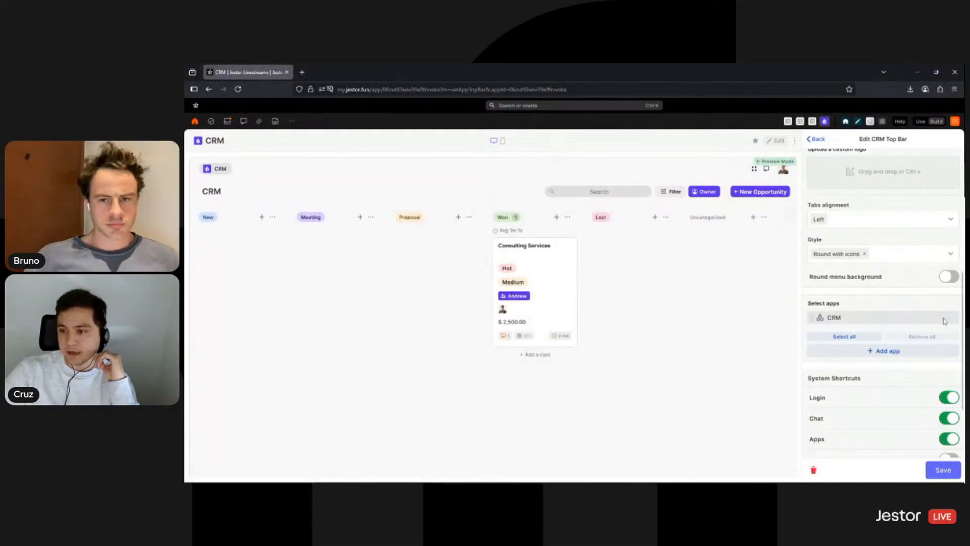
click(935, 254)
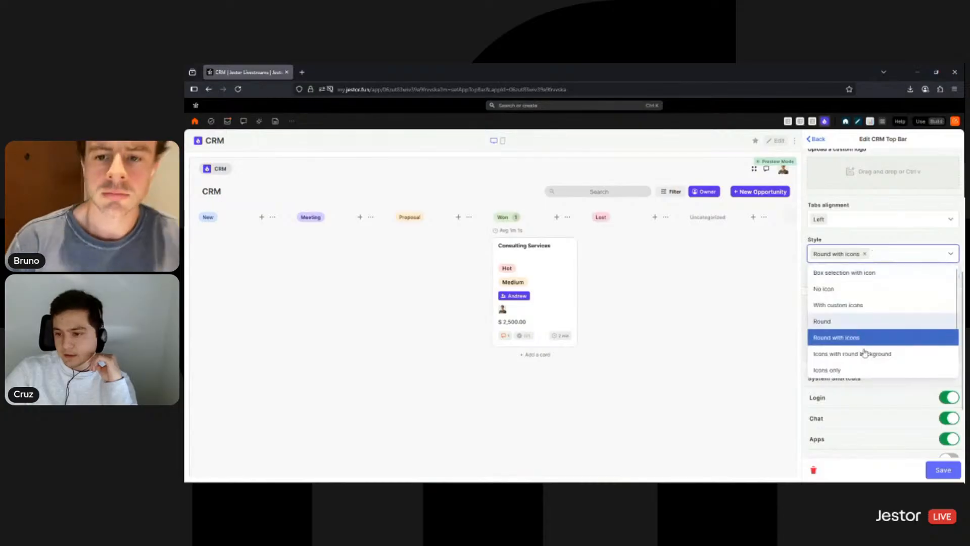
click(855, 307)
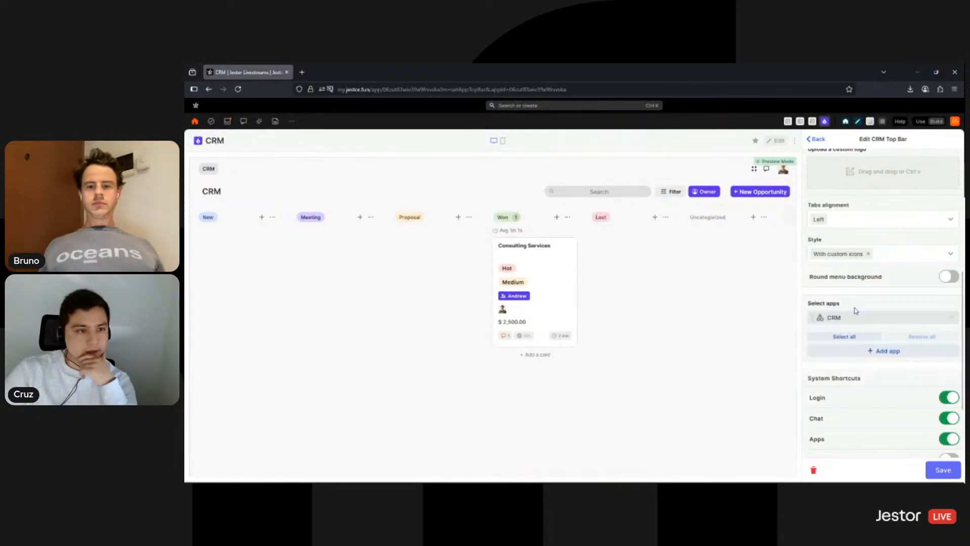
Add the Dashboard CRM SMB app to the apps shown in the CRM top bar.
click(877, 352)
text(ho)
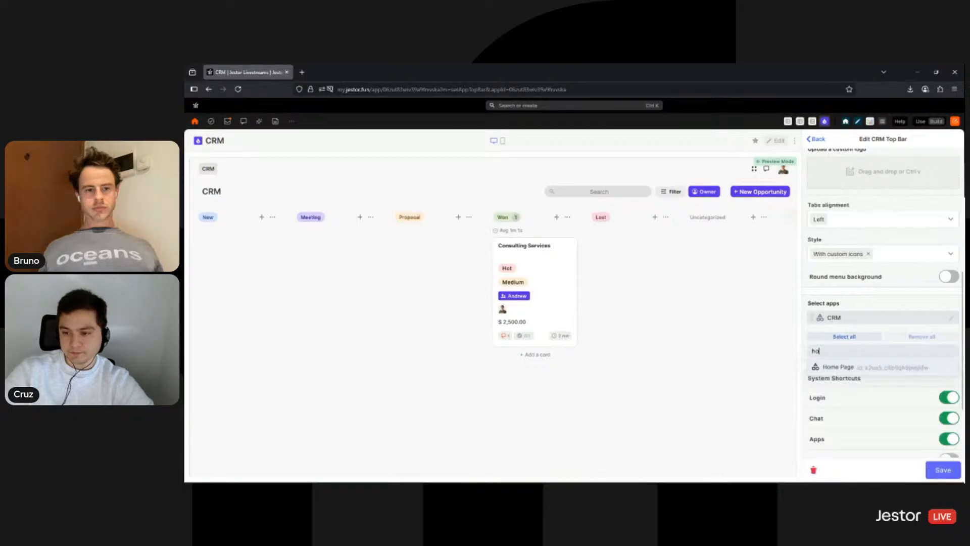
key(BackSpace)
text(bo)
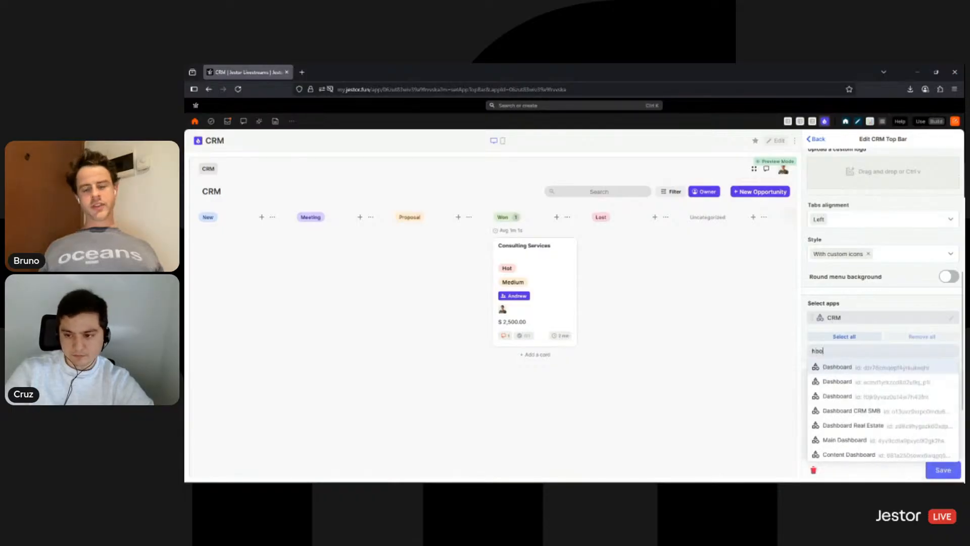
click(895, 411)
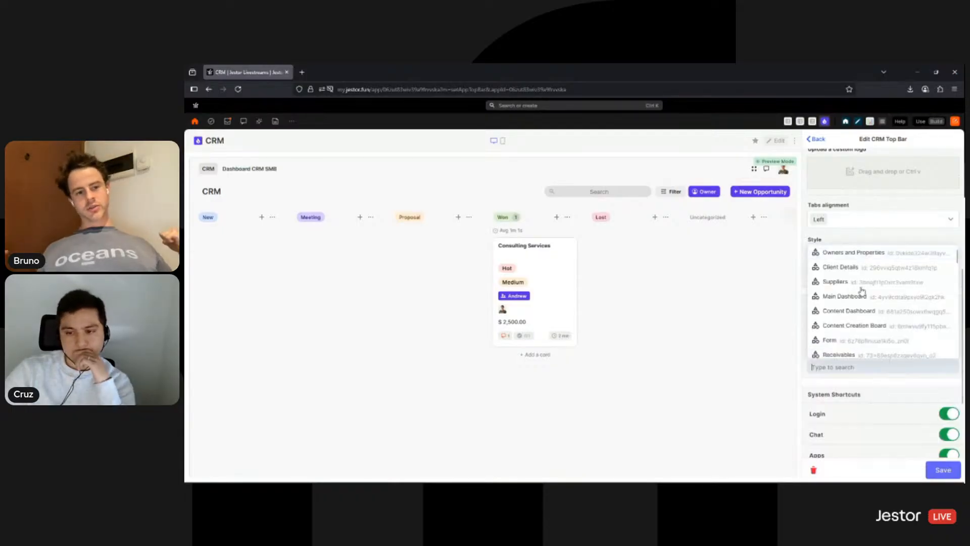
click(883, 241)
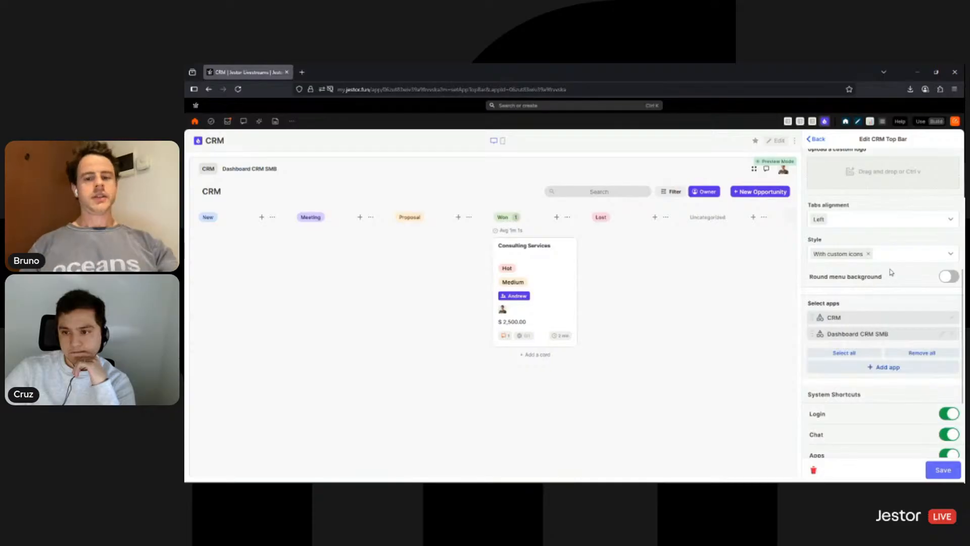
click(901, 258)
scroll(876, 323, down, 2)
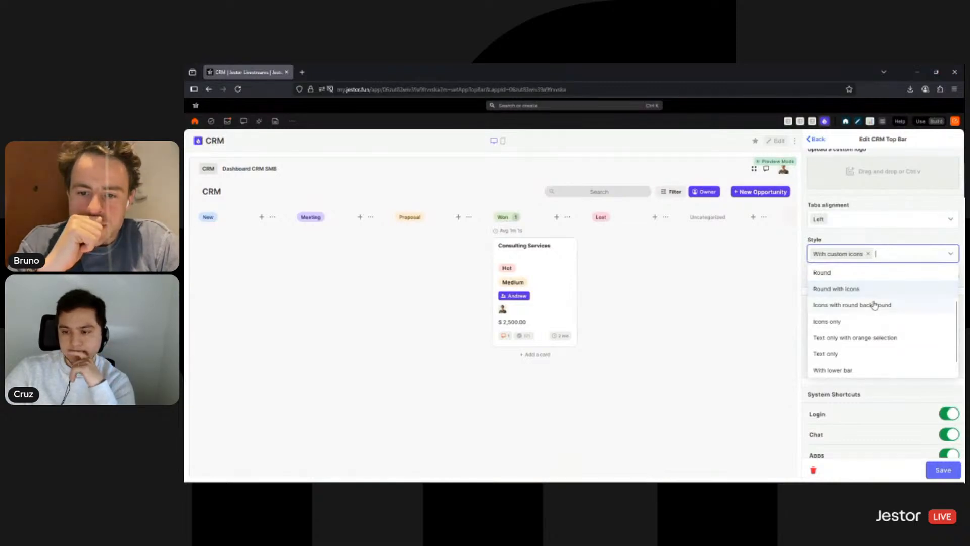
scroll(877, 321, down, 1)
scroll(859, 333, up, 1)
scroll(851, 340, up, 1)
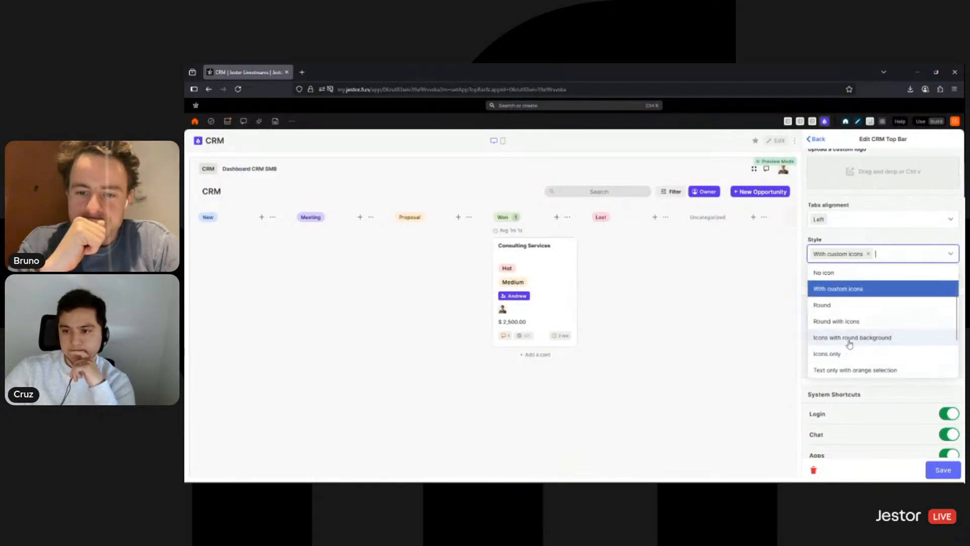
click(892, 241)
Give the CRM tab a flame icon and the Dashboard CRM SMB tab a bar chart icon, saving each.
scroll(881, 306, down, 1)
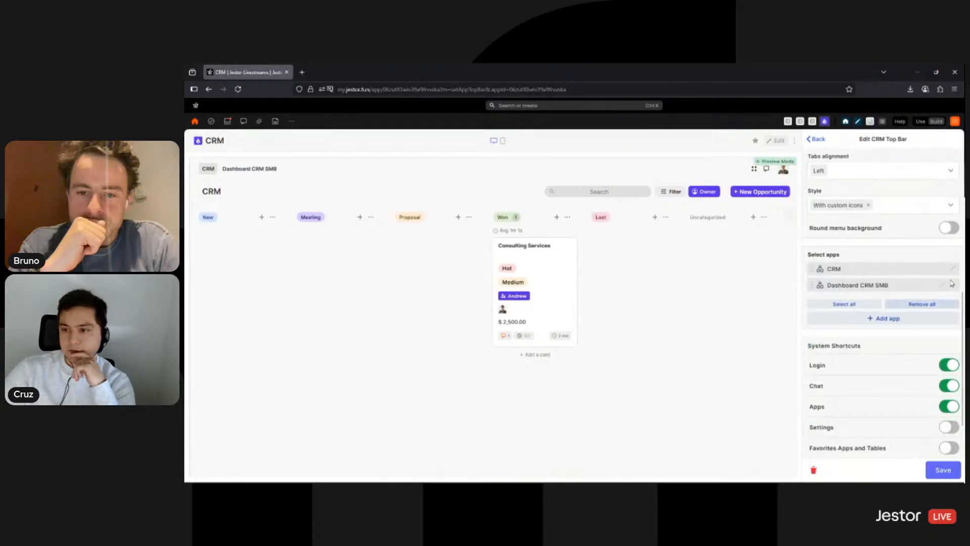
click(952, 271)
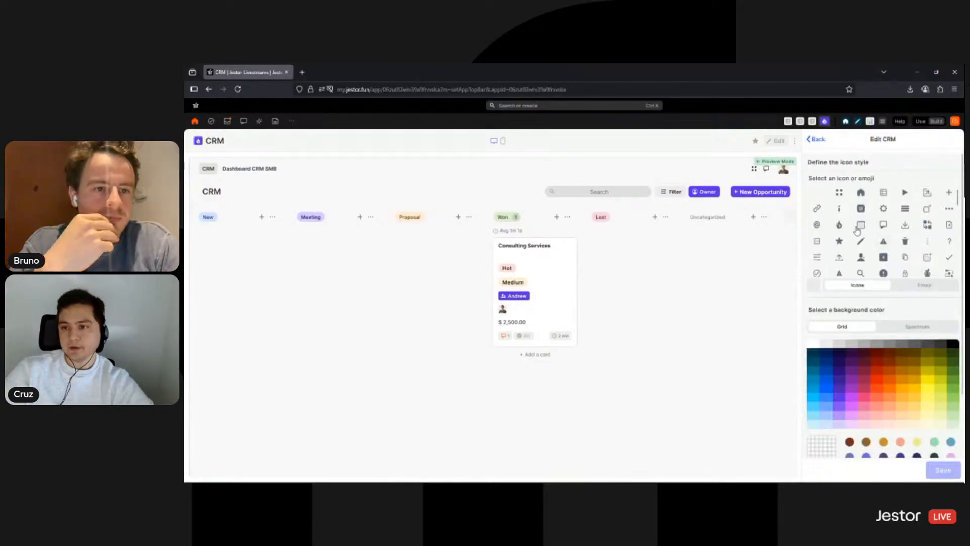
click(840, 225)
click(943, 470)
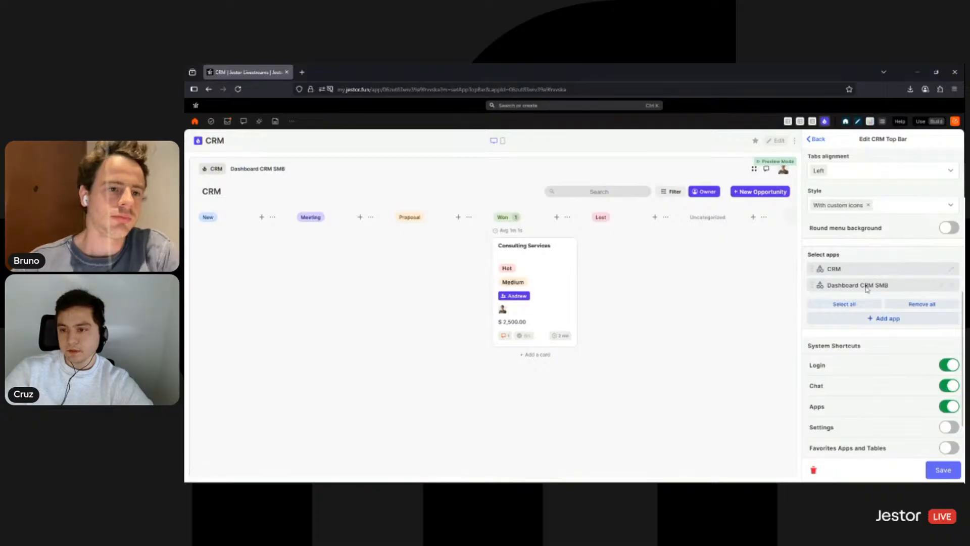
click(867, 287)
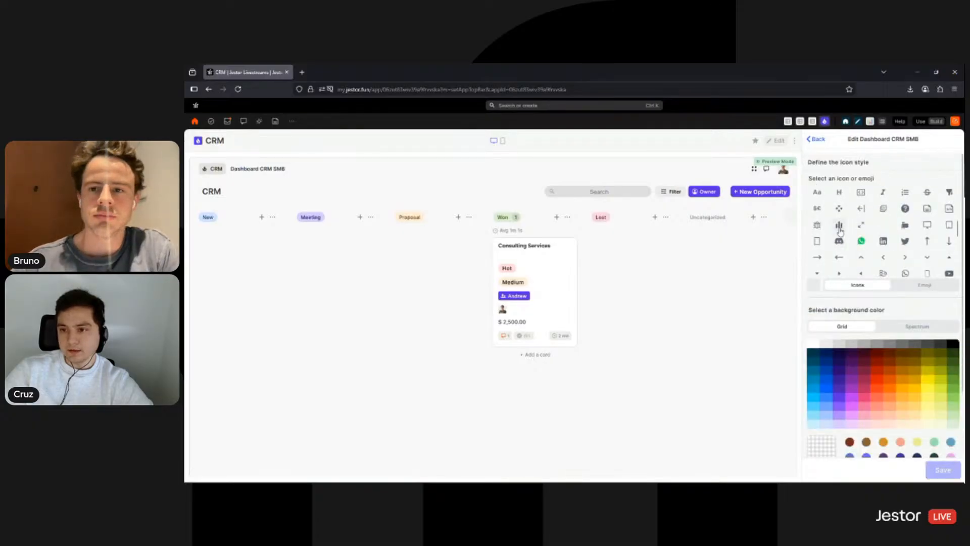
click(839, 228)
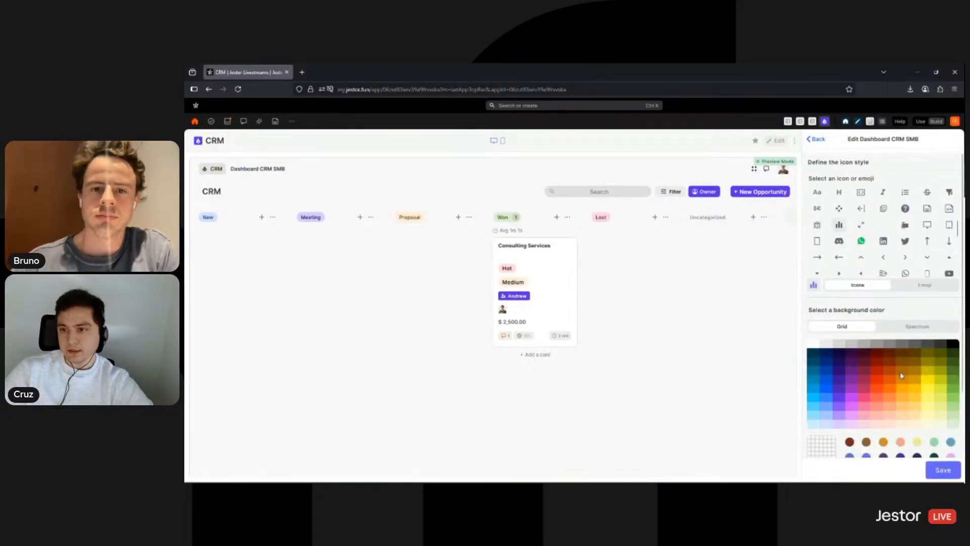
click(930, 469)
Turn off the Login, Chat and Apps system shortcuts in the CRM top bar, and save the block.
scroll(932, 355, down, 2)
scroll(931, 355, down, 1)
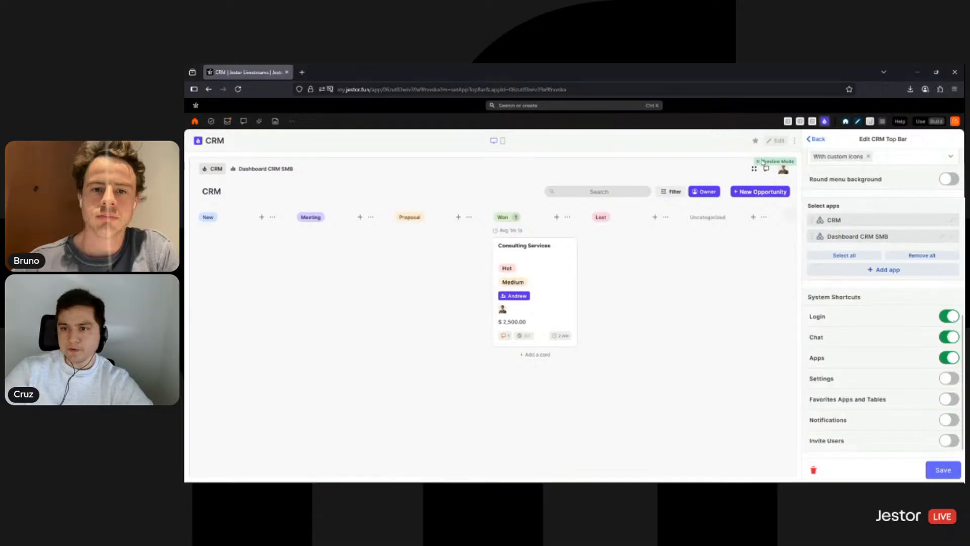
click(947, 337)
click(948, 359)
scroll(909, 414, down, 1)
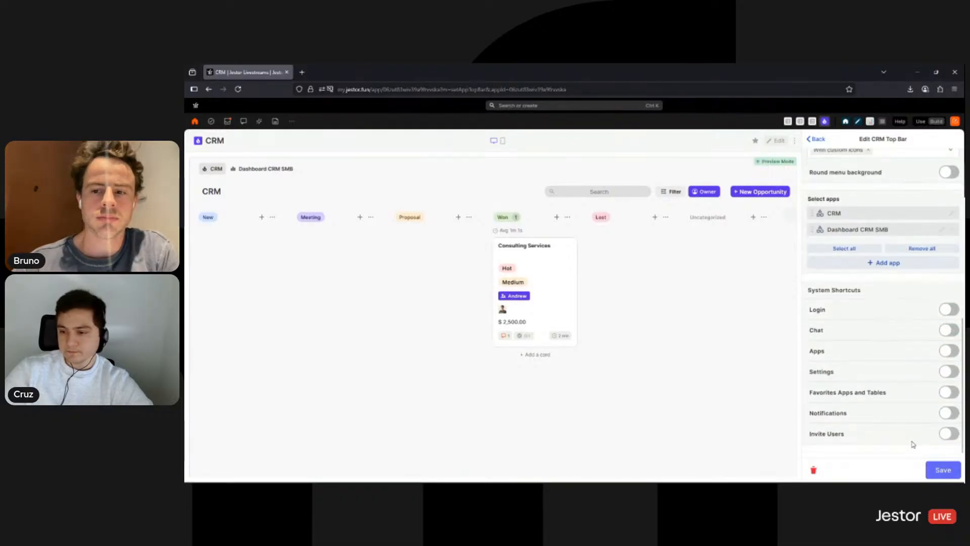
click(952, 474)
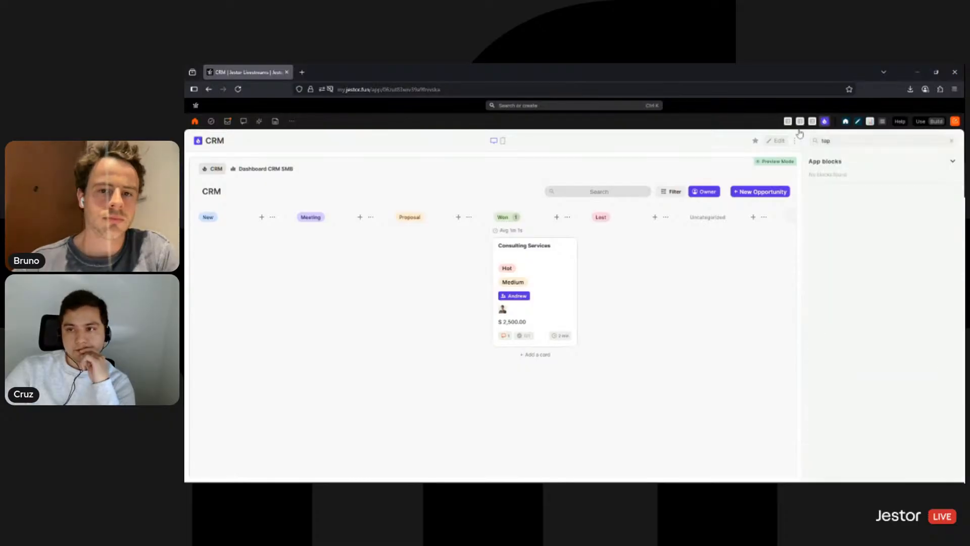
Switch to the live view and check the navigation between the CRM and Dashboard CRM SMB tabs.
click(920, 122)
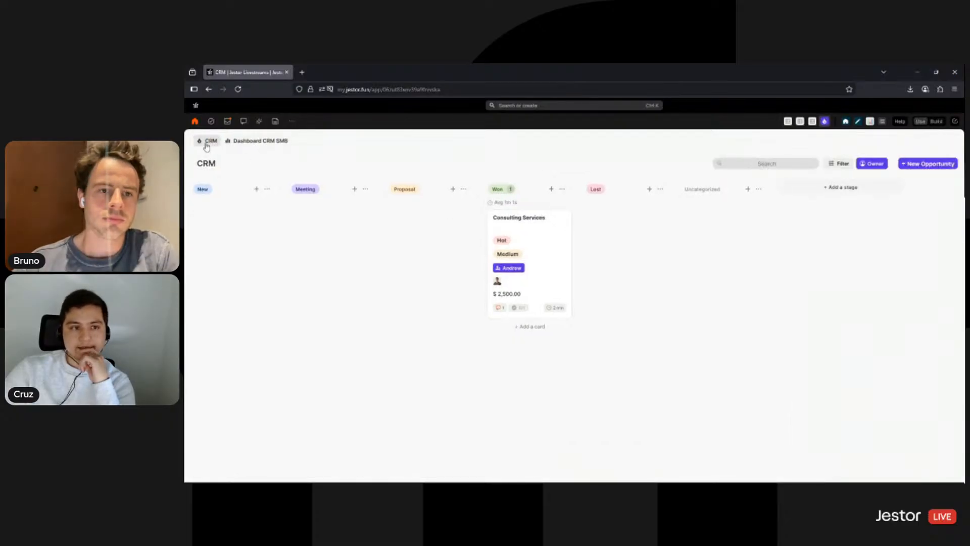
click(270, 145)
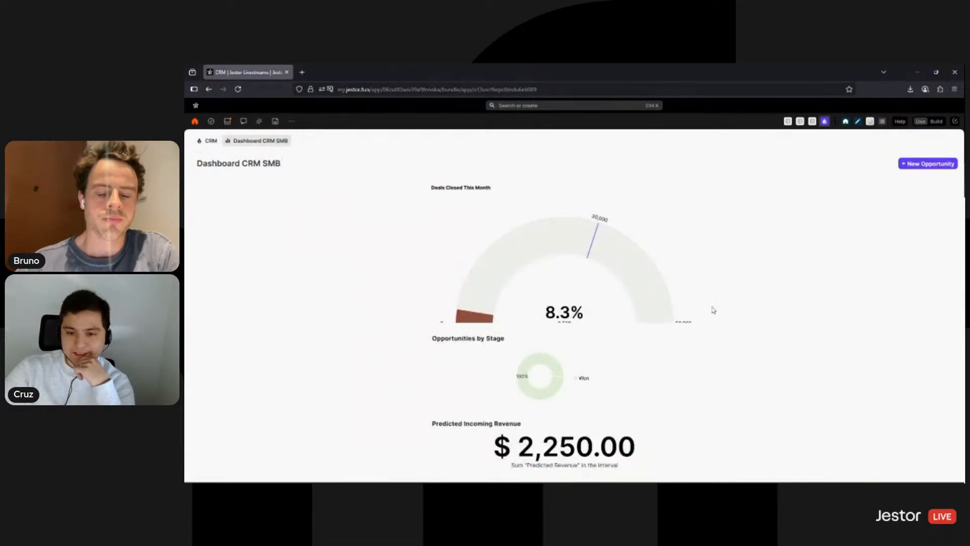
click(211, 142)
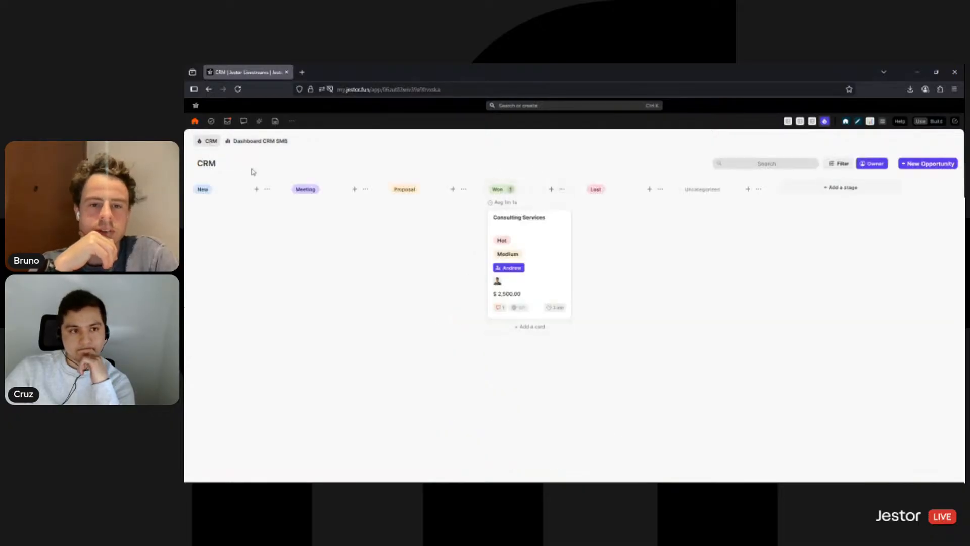
click(256, 141)
Open Dashboard CRM SMB for editing in build mode, then narrow the Deals Closed This Month speedometer and shift it slightly right.
click(938, 122)
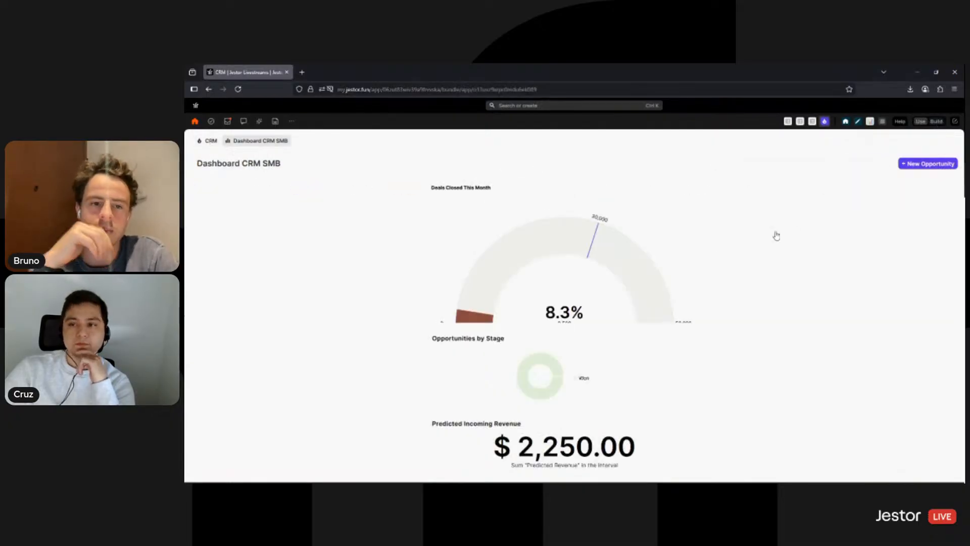
click(765, 141)
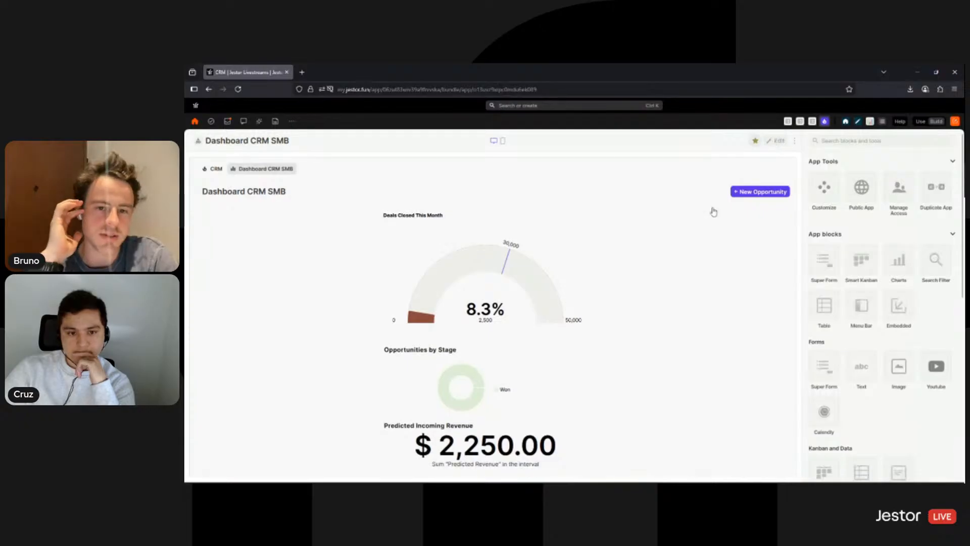
drag(490, 275, 355, 265)
mouse_move(441, 376)
mouse_down()
mouse_move(574, 289)
mouse_move(583, 239)
mouse_move(562, 255)
mouse_move(538, 364)
mouse_move(432, 386)
mouse_up()
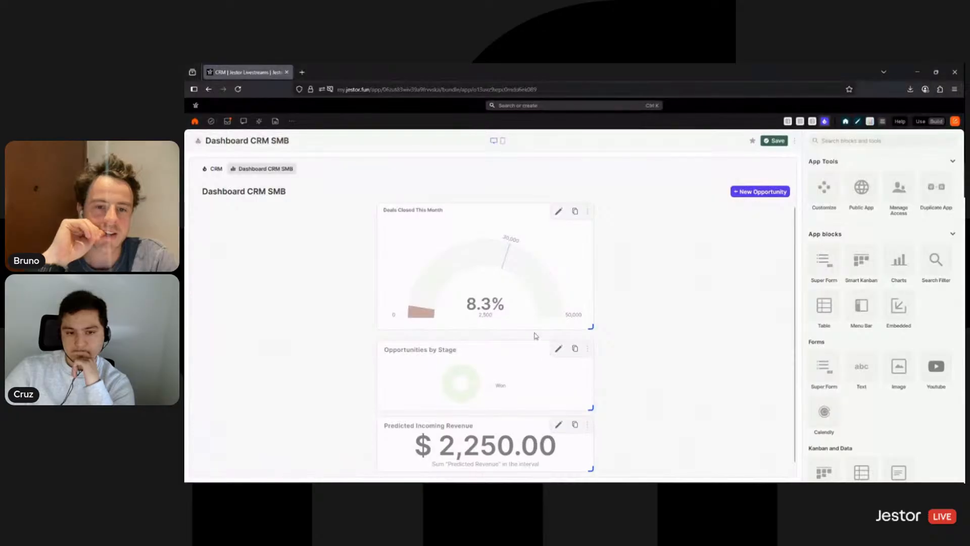
drag(594, 329, 554, 331)
drag(497, 287, 546, 288)
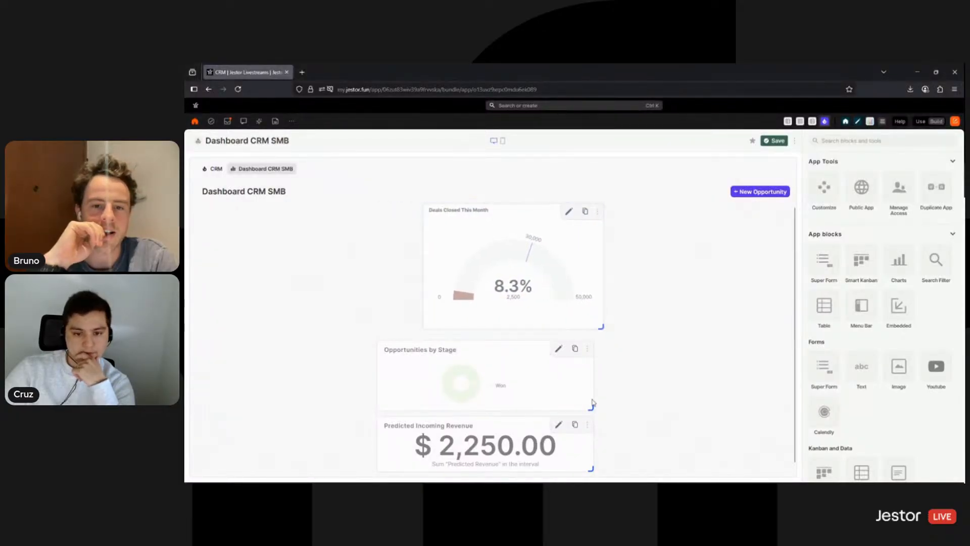
Narrow the Opportunities by Stage chart, place it to the left of the speedometer and make it about as tall.
drag(591, 407, 485, 407)
drag(399, 372, 349, 248)
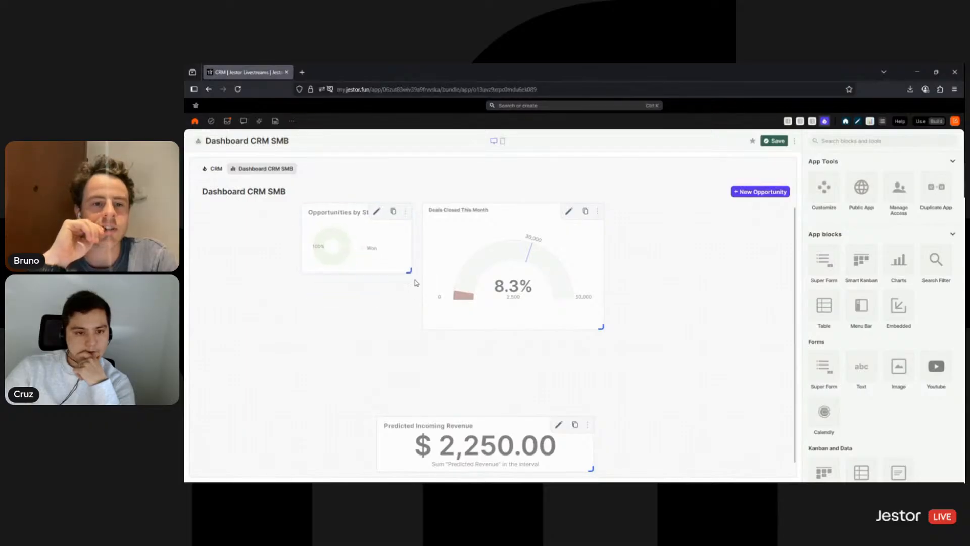
drag(409, 272, 420, 329)
drag(377, 299, 374, 331)
Narrow the Predicted Incoming Revenue indicator and place it below and to the right of the speedometer.
drag(465, 422, 621, 408)
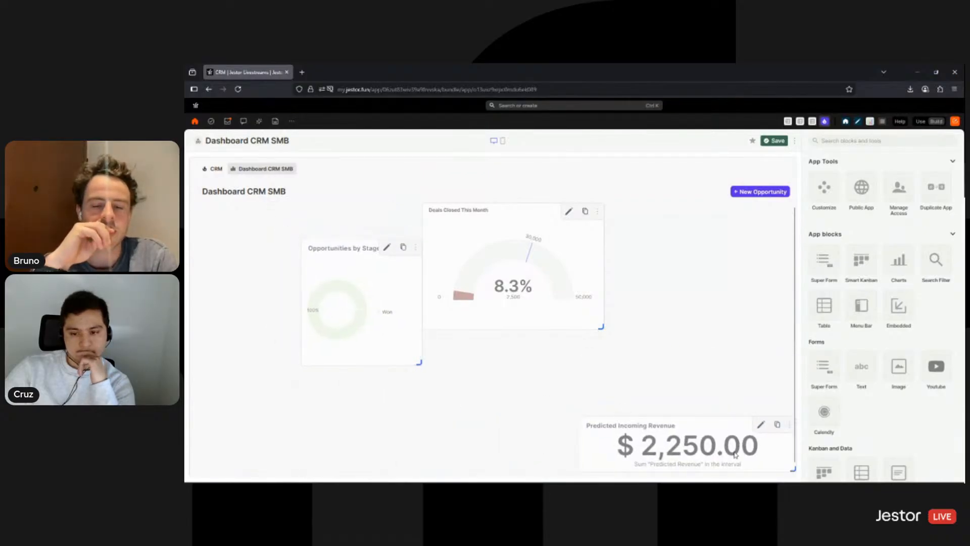
drag(791, 470, 736, 460)
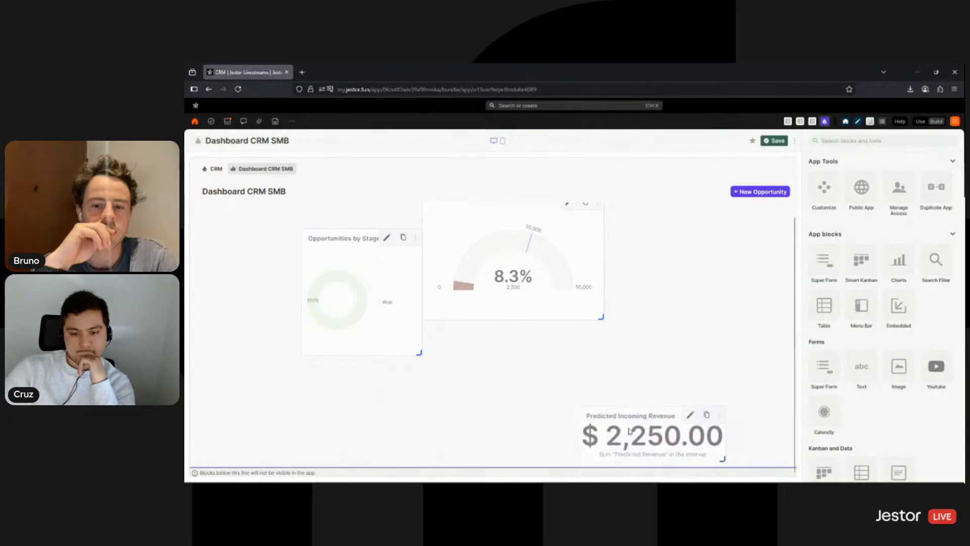
drag(629, 429, 666, 365)
Widen the Opportunities by Stage chart to the speedometer's width, and line both up side by side slightly below the dashboard title.
drag(348, 291, 464, 391)
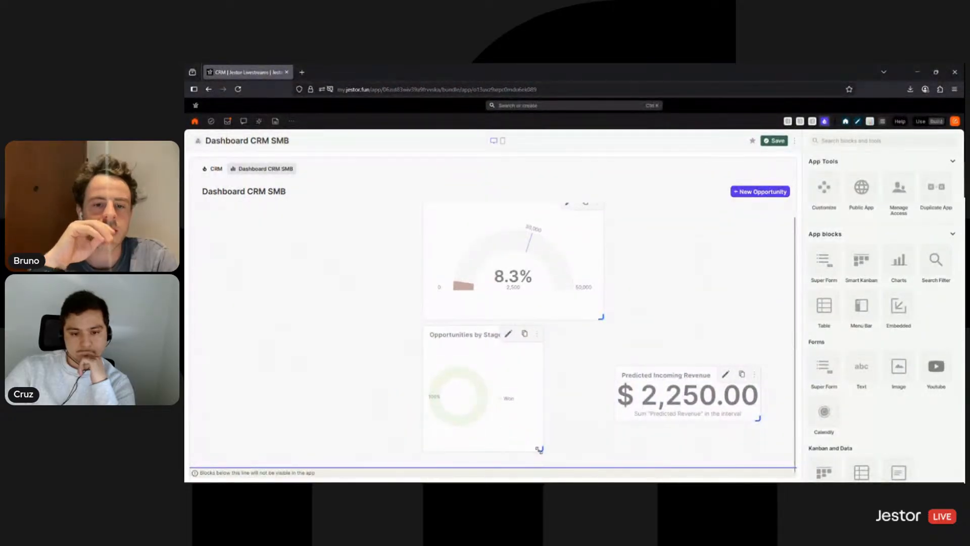
drag(538, 450, 601, 449)
drag(521, 381, 386, 310)
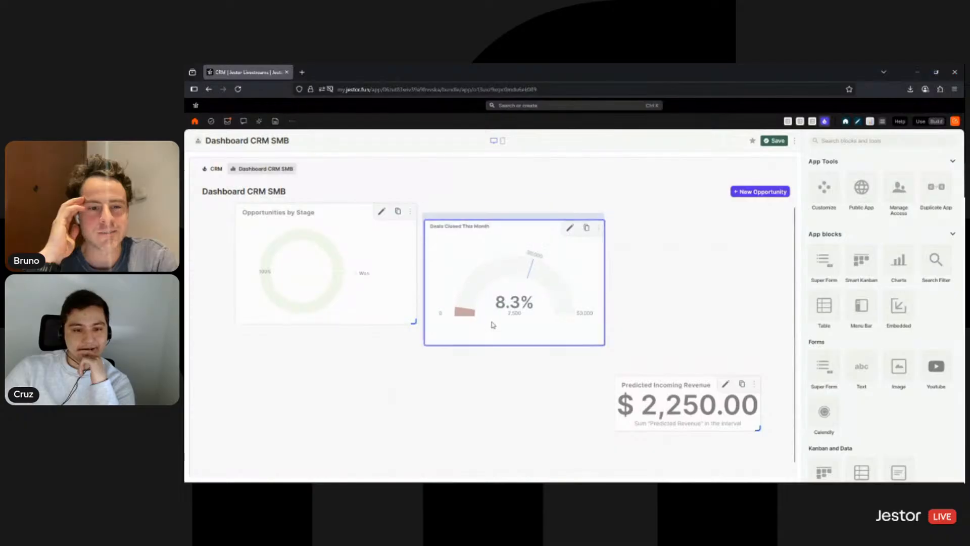
drag(493, 323, 493, 326)
drag(396, 284, 390, 305)
Change the Opportunities by Stage chart type to Pizza and save the block.
click(382, 234)
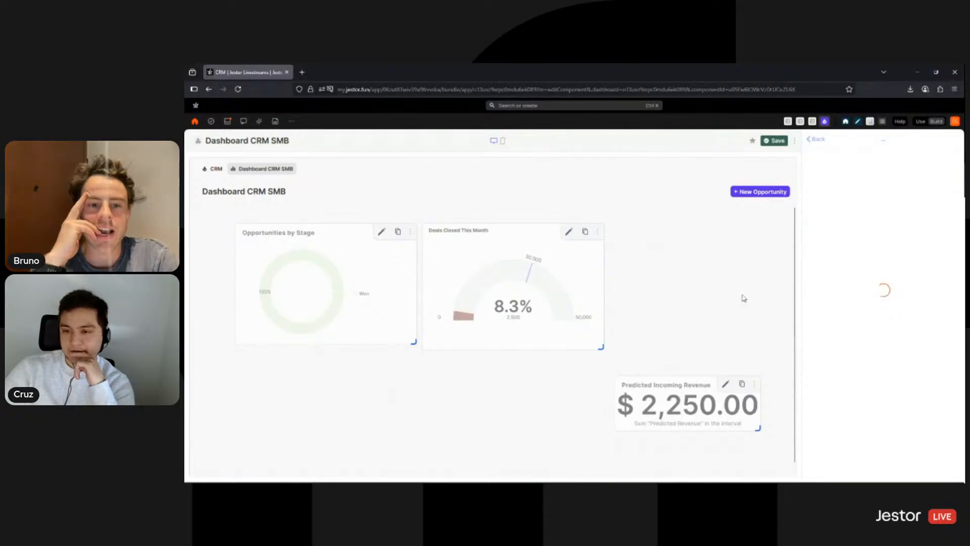
scroll(876, 313, down, 10)
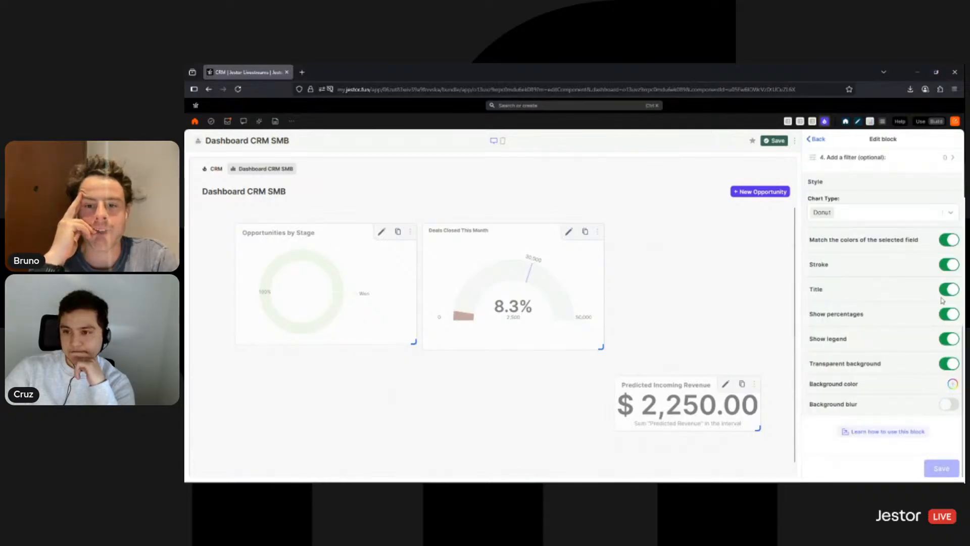
click(905, 212)
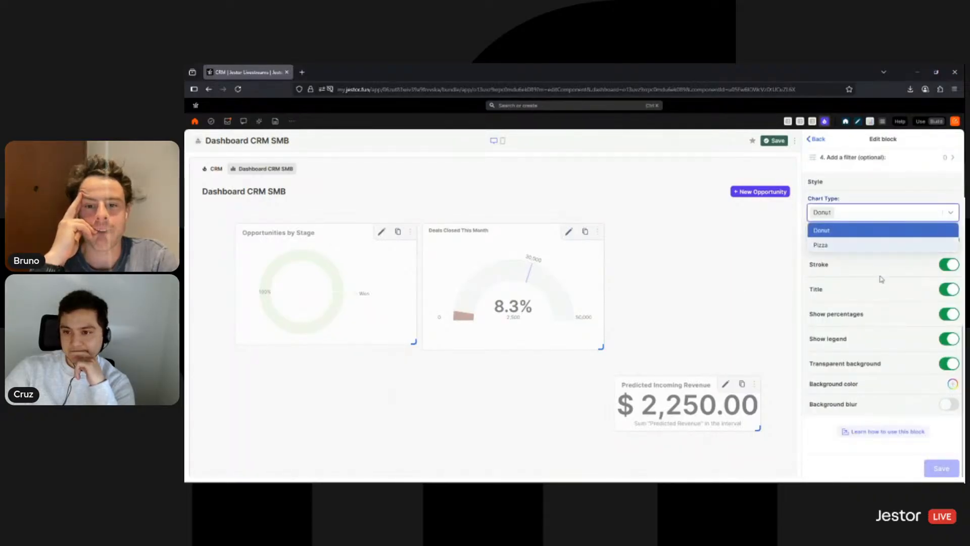
click(859, 246)
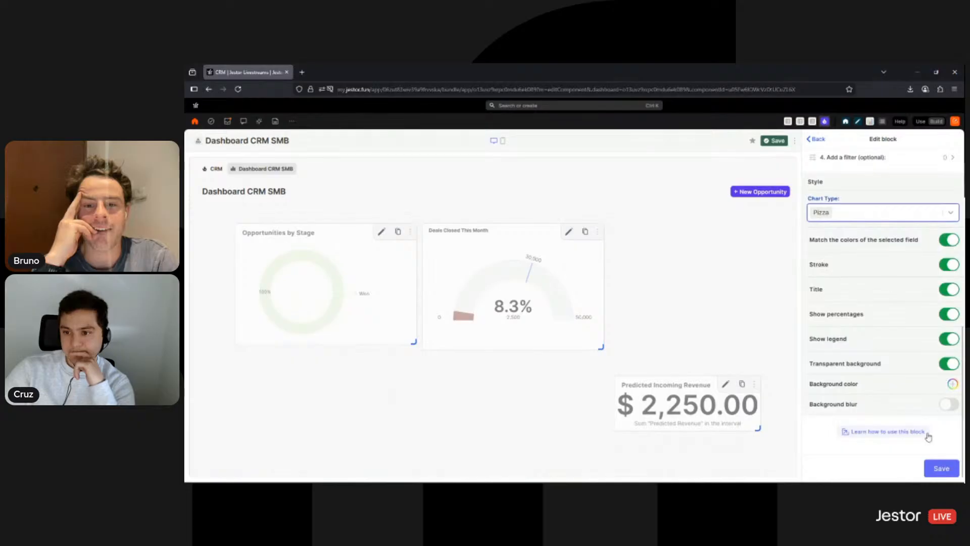
click(929, 470)
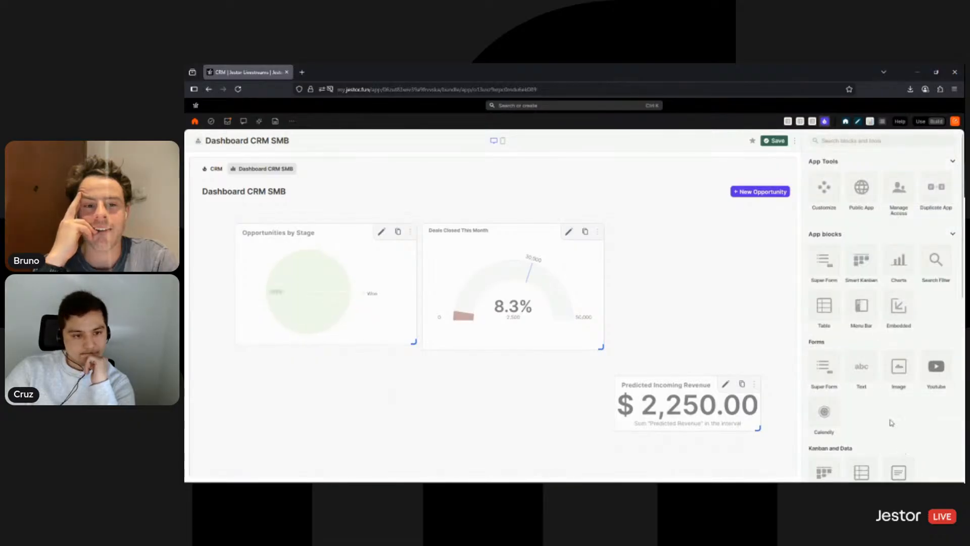
Place the Predicted Incoming Revenue indicator beside the speedometer at matching size, and space the three blocks evenly in one row, saving the dashboard.
drag(690, 403, 684, 250)
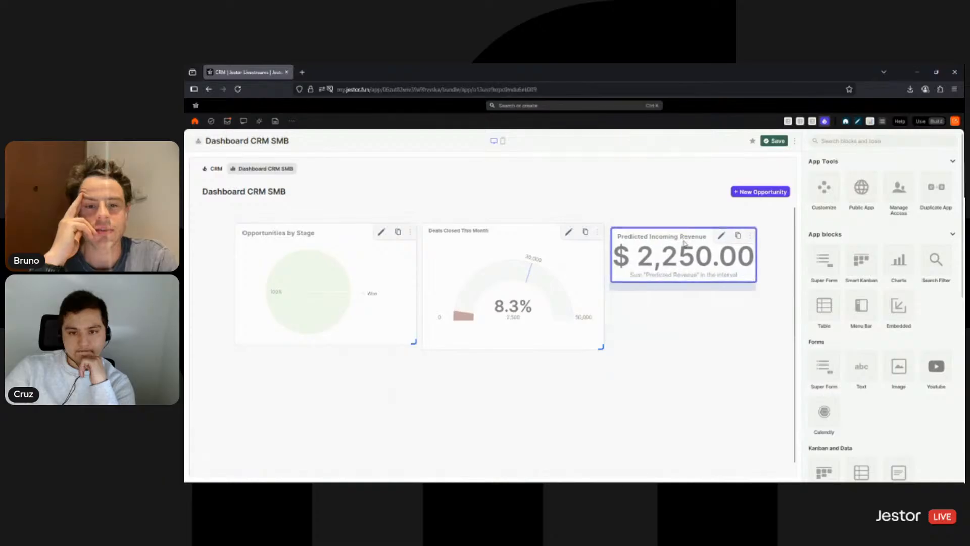
drag(755, 277, 788, 353)
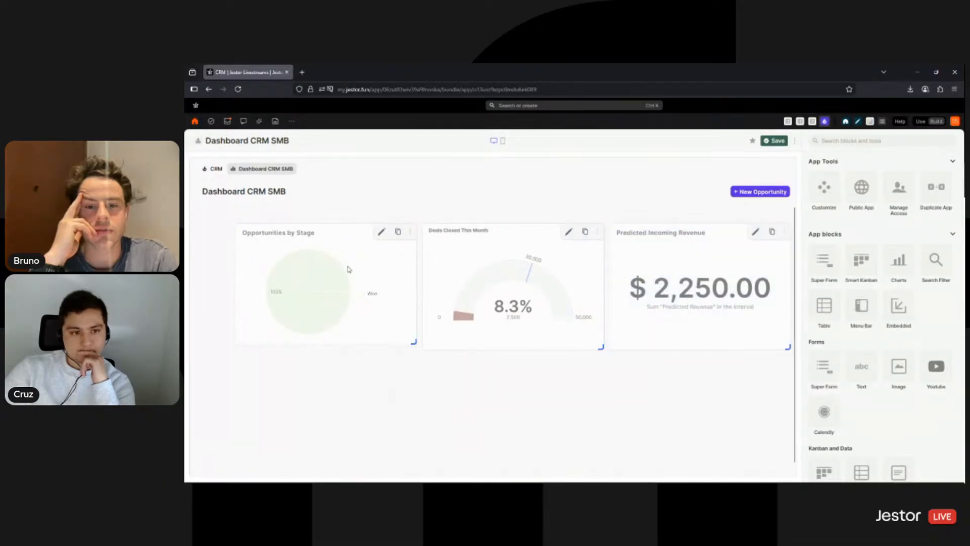
drag(346, 269, 327, 270)
drag(436, 275, 419, 276)
drag(503, 286, 506, 286)
drag(655, 296, 638, 296)
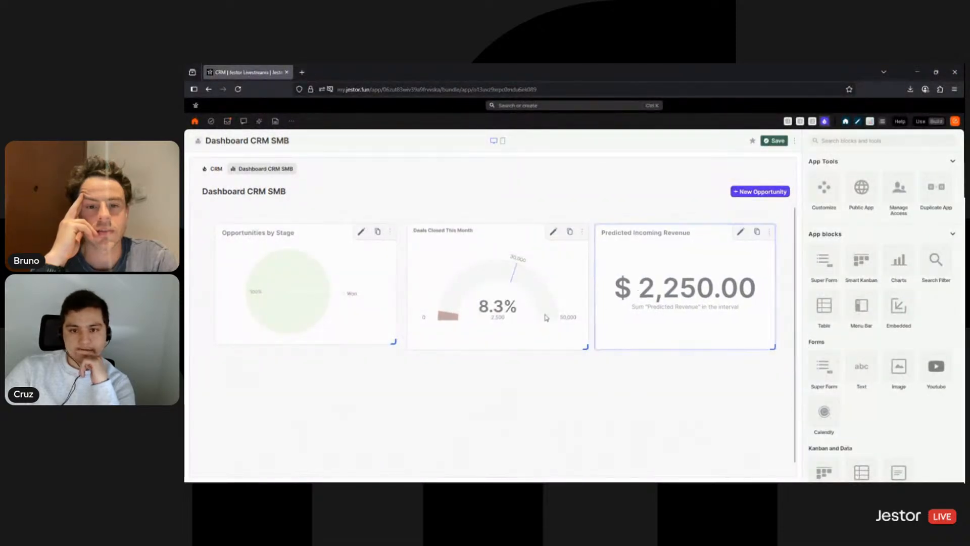
drag(533, 316, 527, 316)
drag(669, 310, 664, 314)
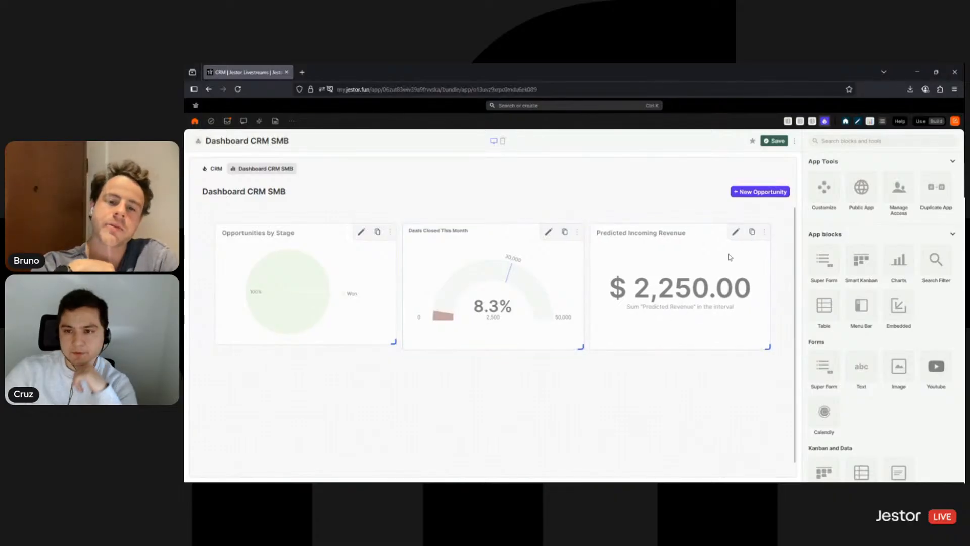
click(777, 142)
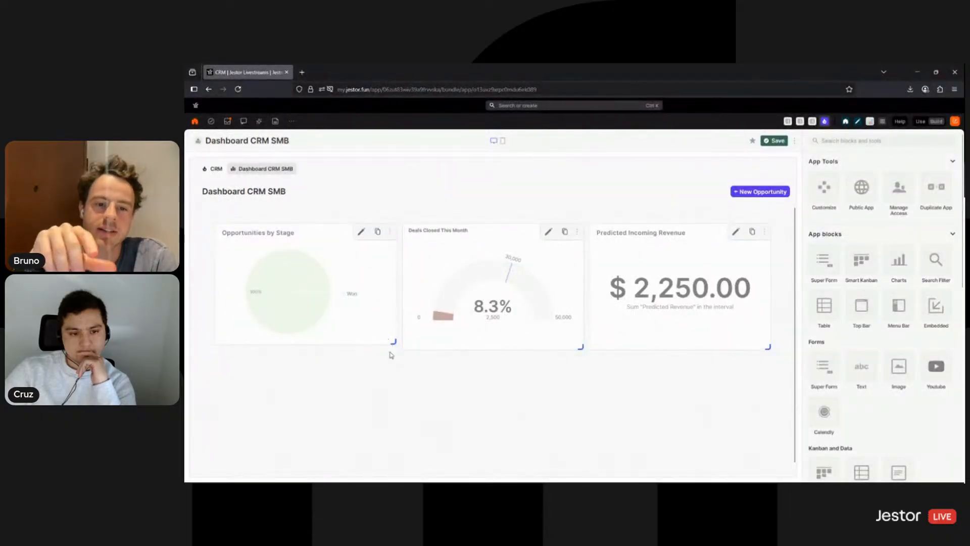
Extend the Opportunities by Stage chart to its neighbours' height, give it a white background colour and save the block.
mouse_move(392, 342)
mouse_down()
mouse_move(395, 398)
mouse_move(392, 348)
mouse_up()
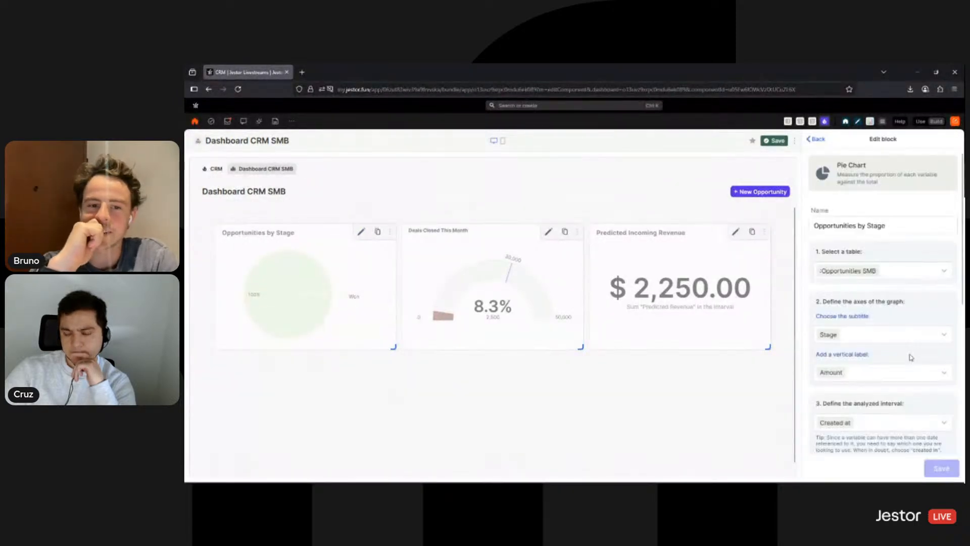
scroll(912, 357, down, 5)
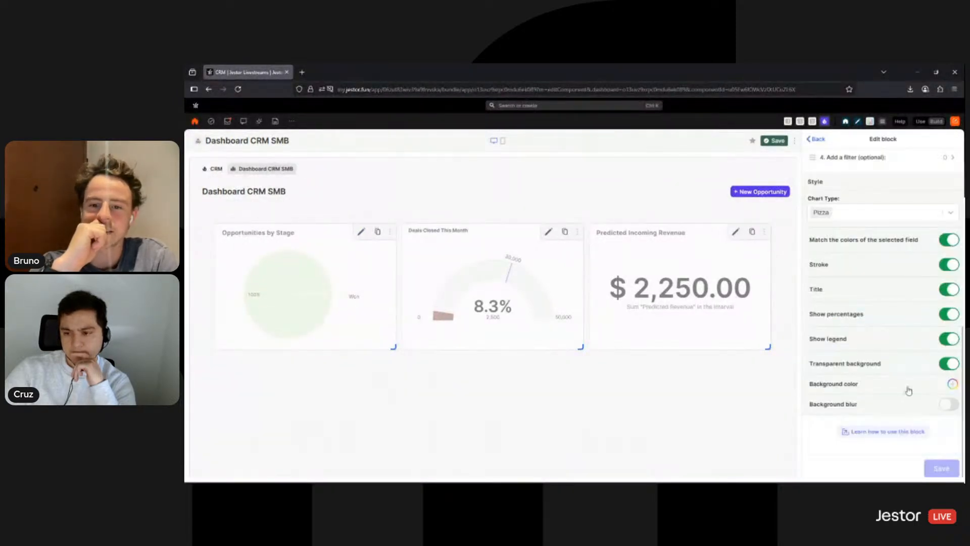
click(953, 385)
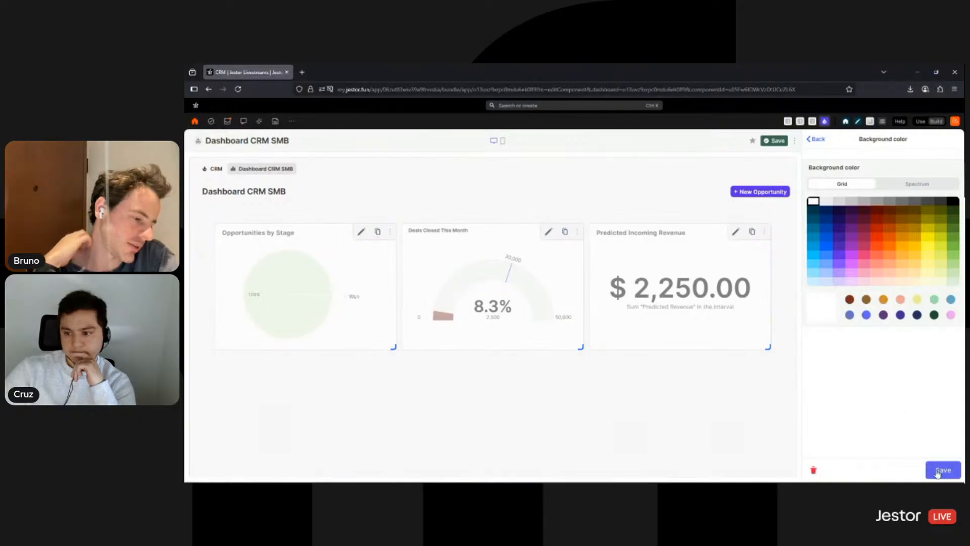
click(939, 471)
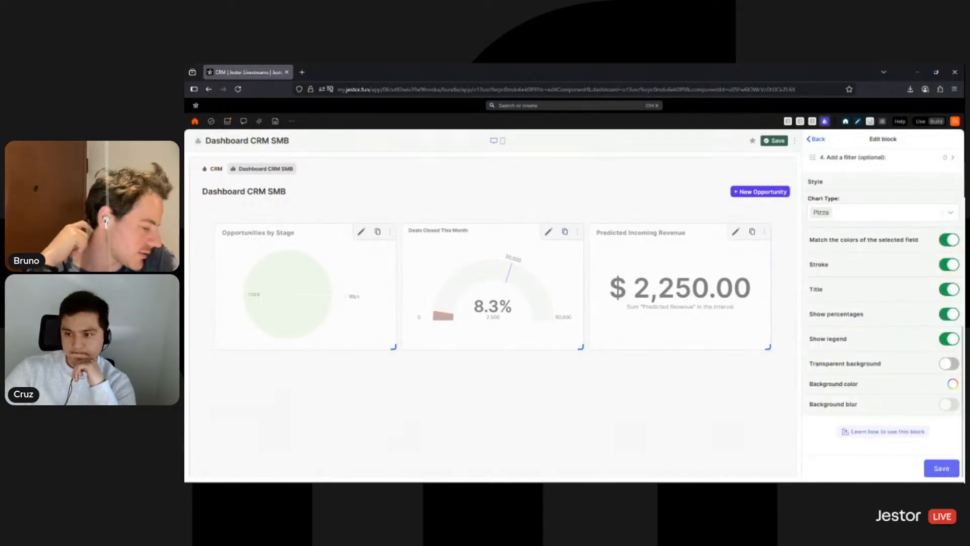
click(941, 469)
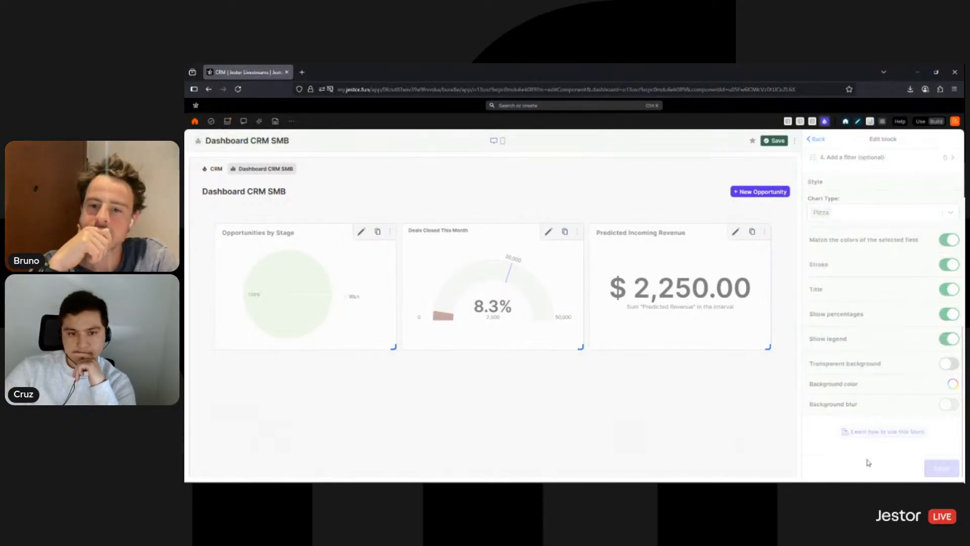
Try to give the Deals Closed This Month speedometer a white background colour.
click(547, 235)
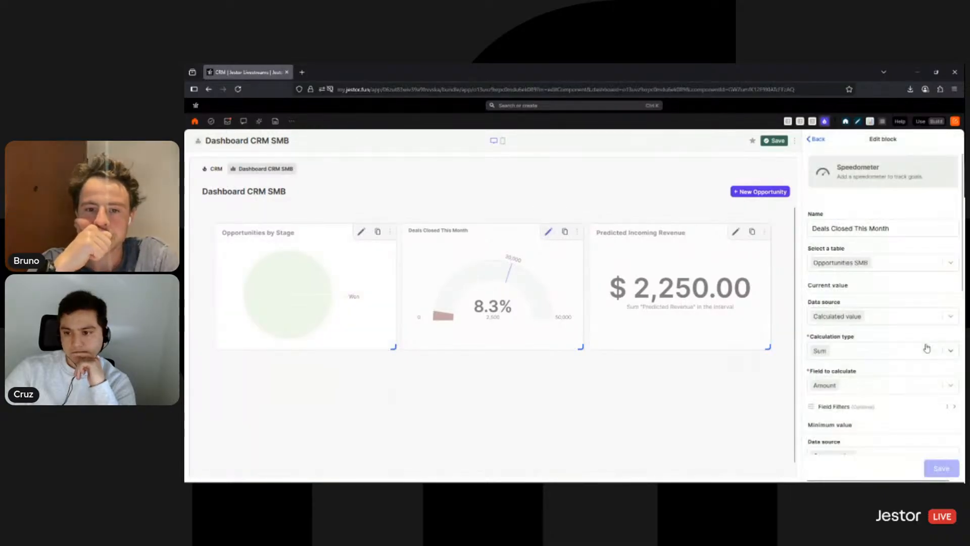
scroll(927, 348, down, 8)
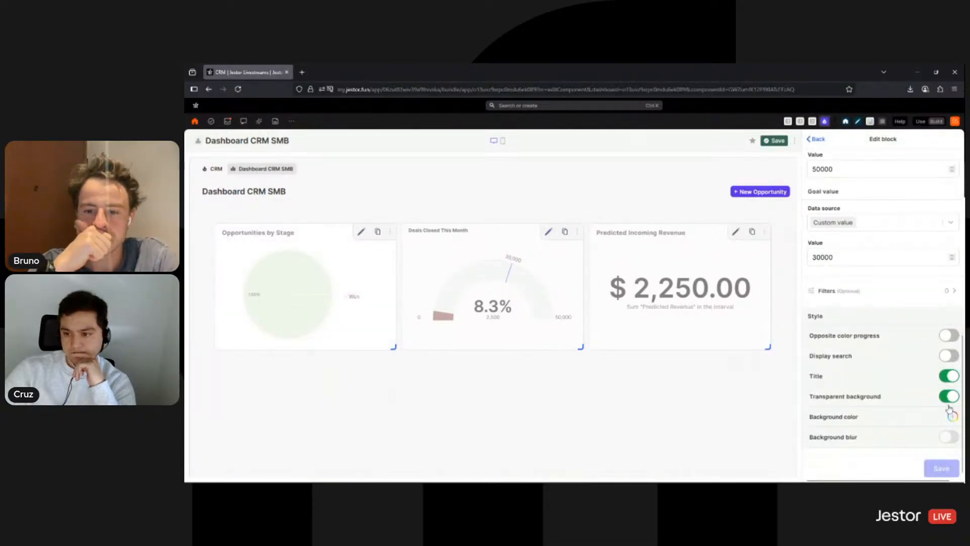
click(952, 415)
click(811, 203)
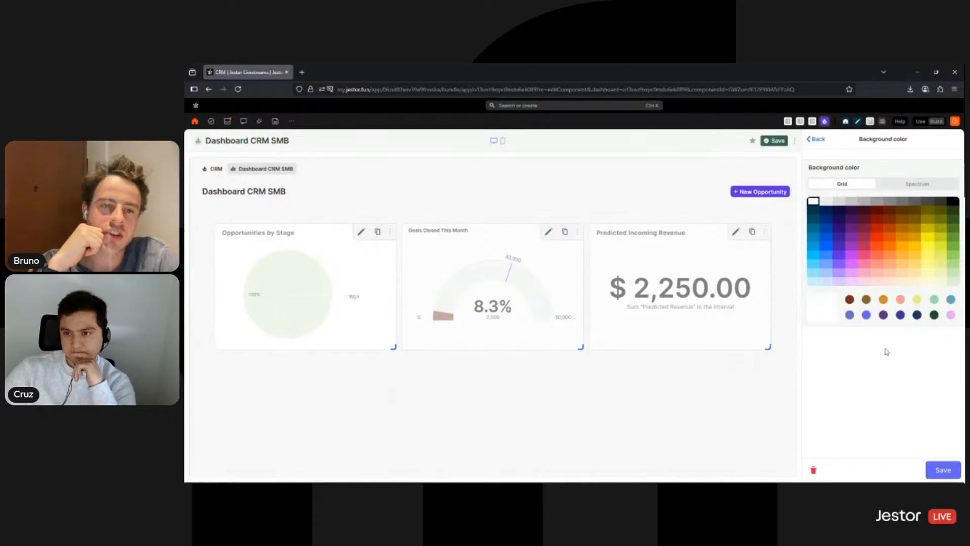
click(944, 469)
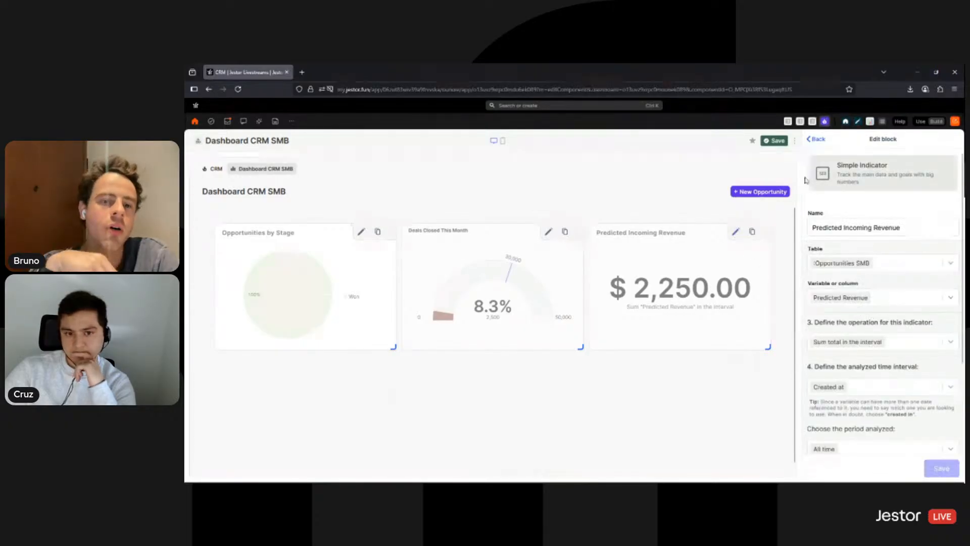
Give the Predicted Incoming Revenue indicator a white background colour and save the block.
scroll(932, 320, down, 3)
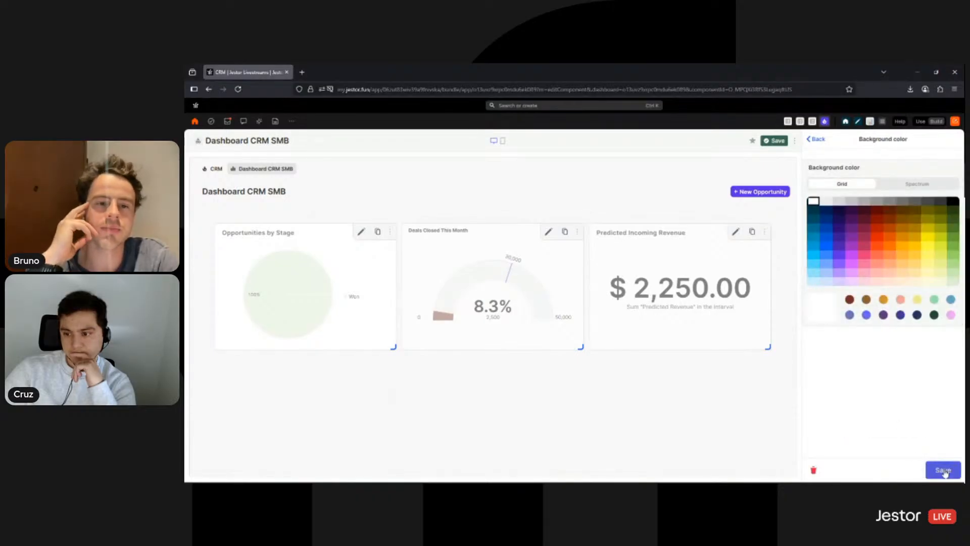
click(940, 470)
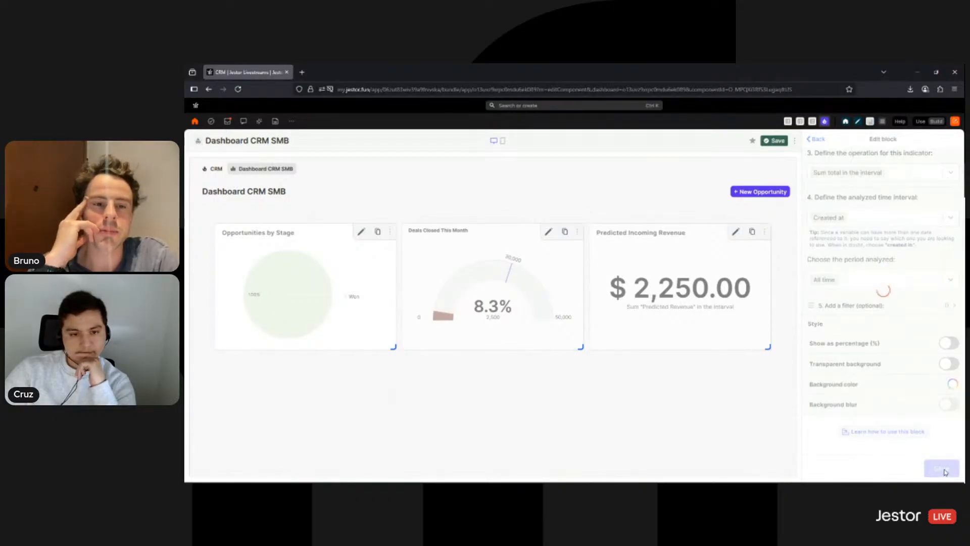
click(775, 142)
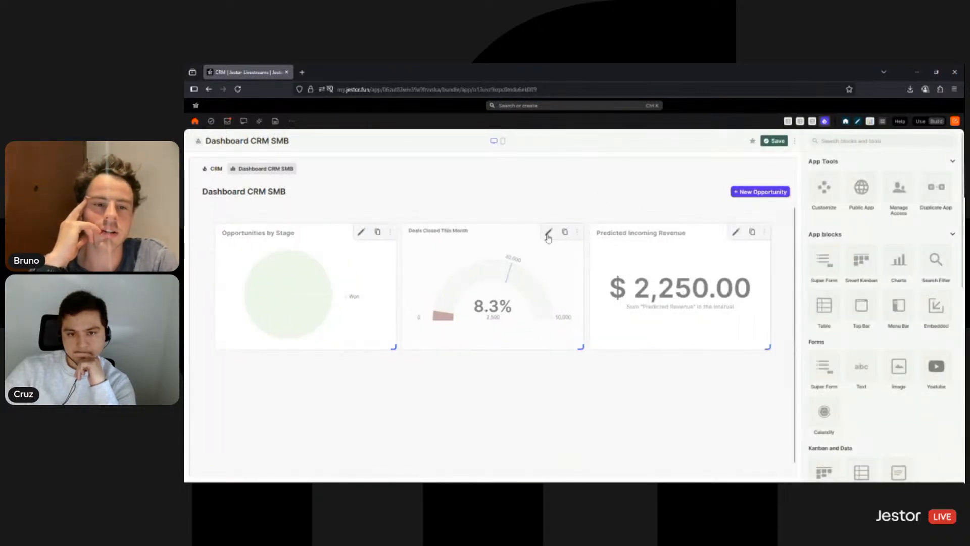
Set the Deals Closed This Month speedometer's background colour to white, save the block and save the dashboard.
click(548, 232)
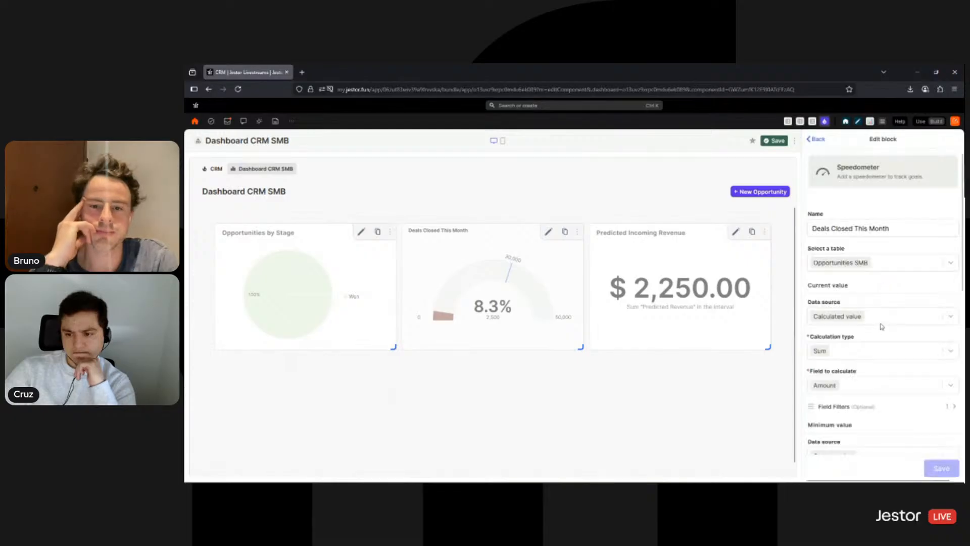
scroll(891, 338, down, 5)
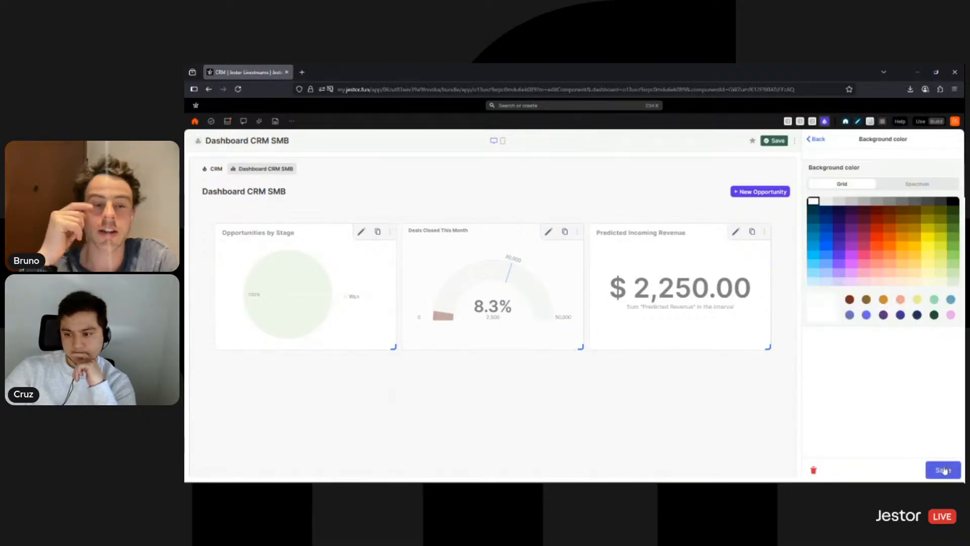
click(943, 469)
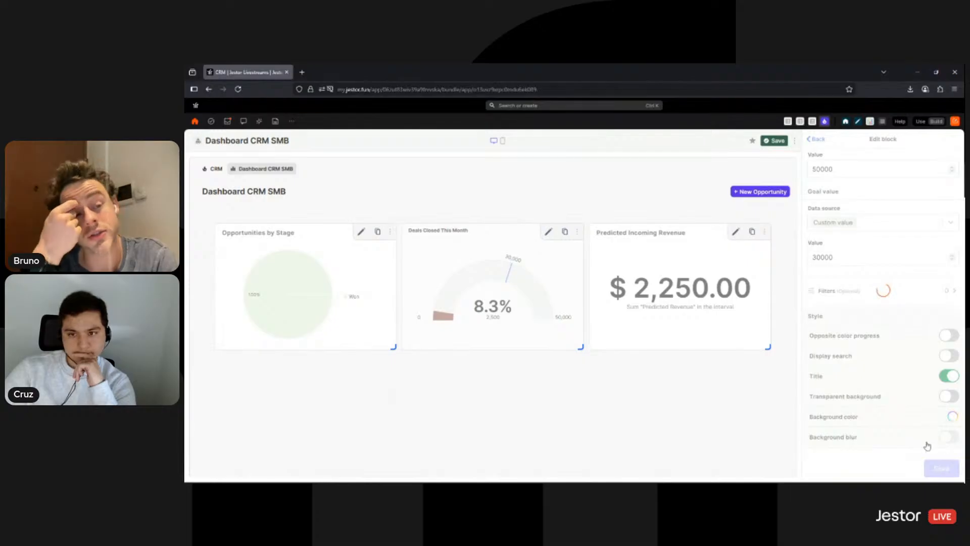
click(775, 141)
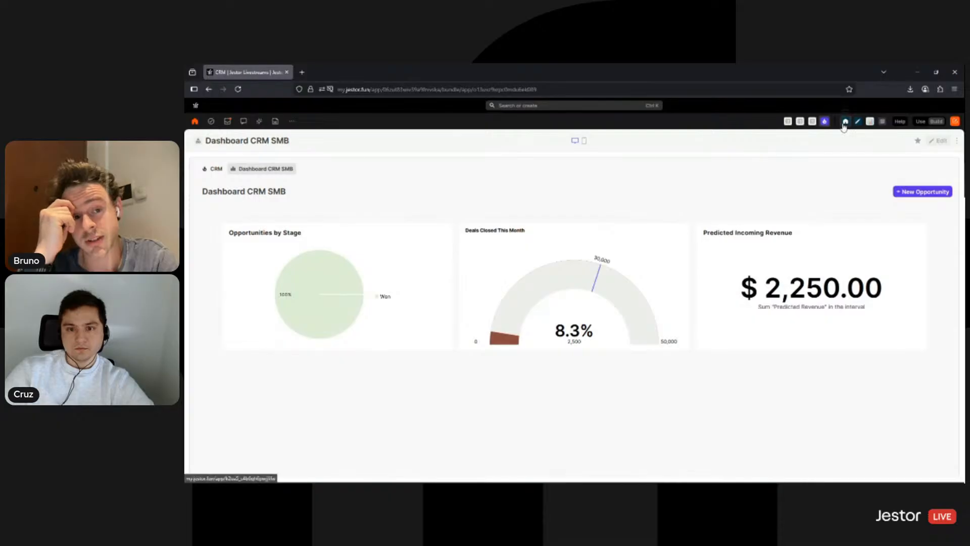
Open the Home Page app for editing and bring up the item list of its menu bar.
click(843, 126)
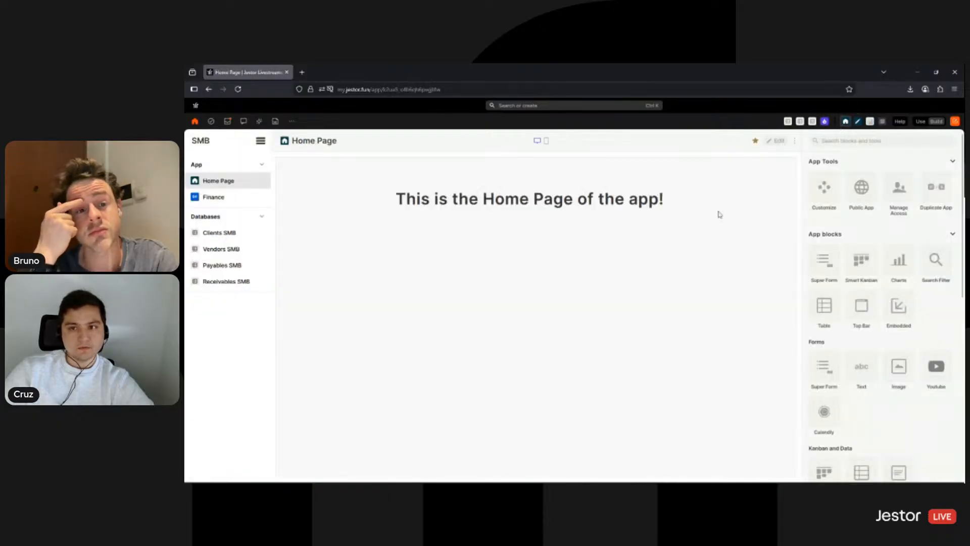
click(782, 142)
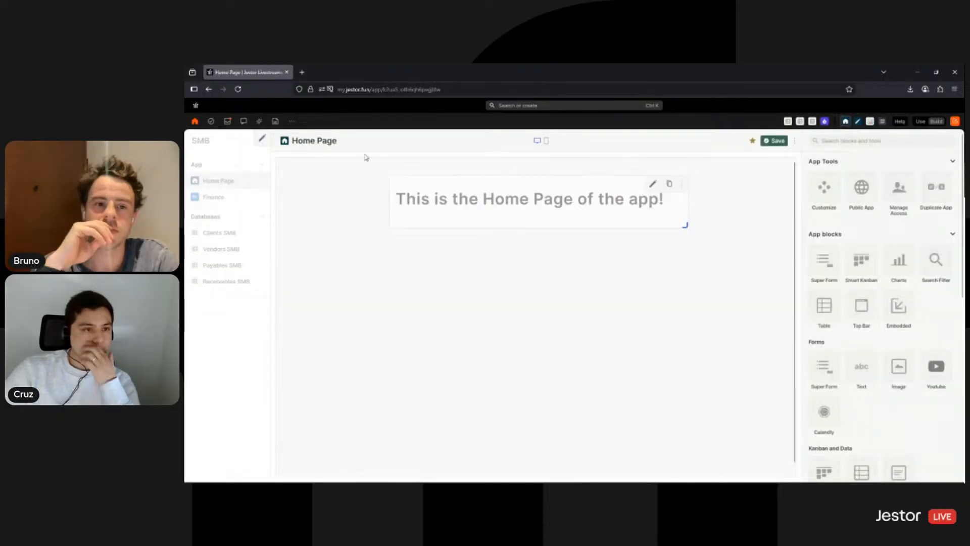
click(262, 141)
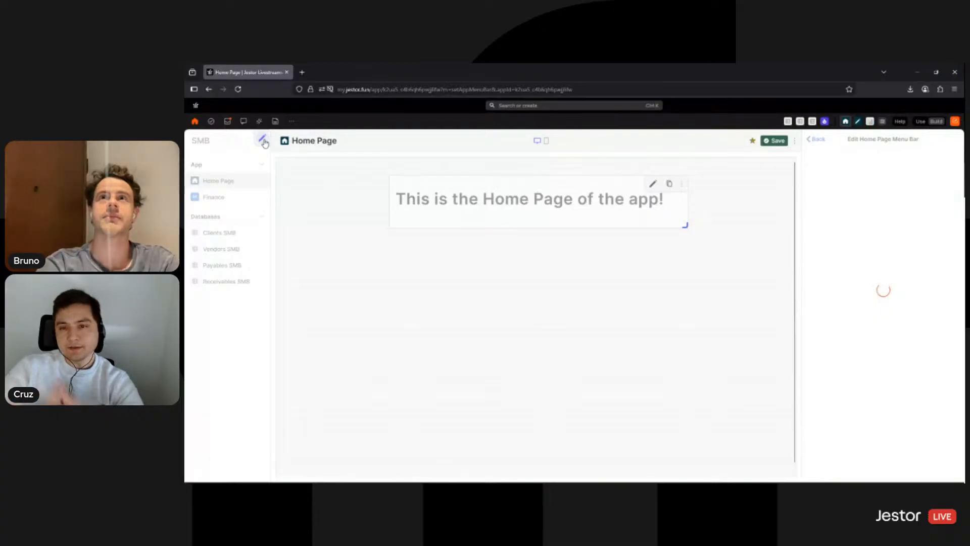
scroll(859, 263, down, 3)
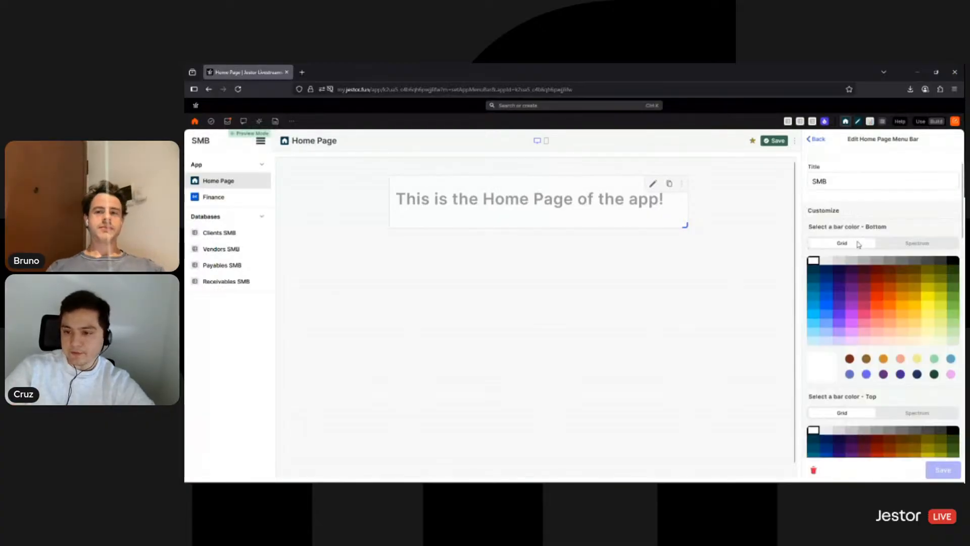
scroll(884, 326, down, 3)
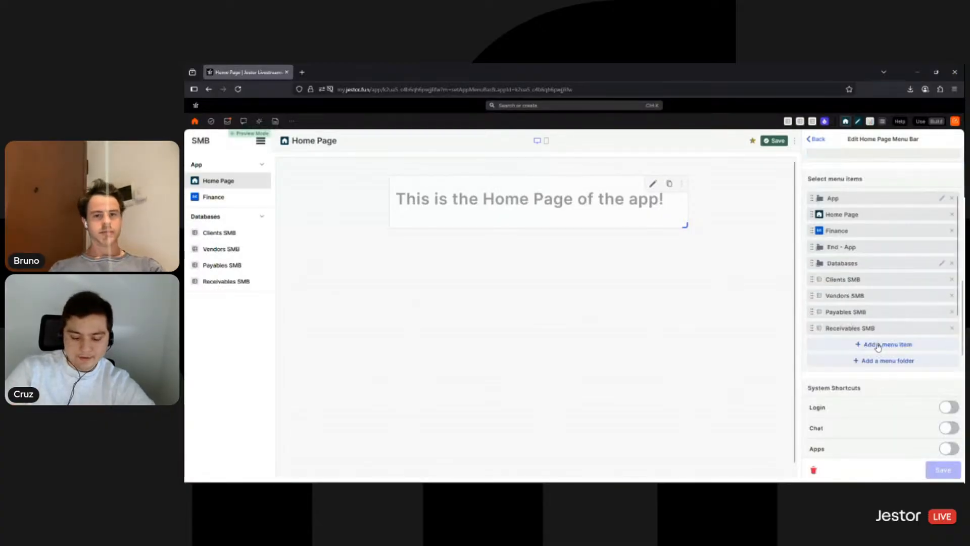
Add the CRM app as a menu item and place it in the App folder below Finance.
click(878, 345)
text(cm)
key(BackSpace)
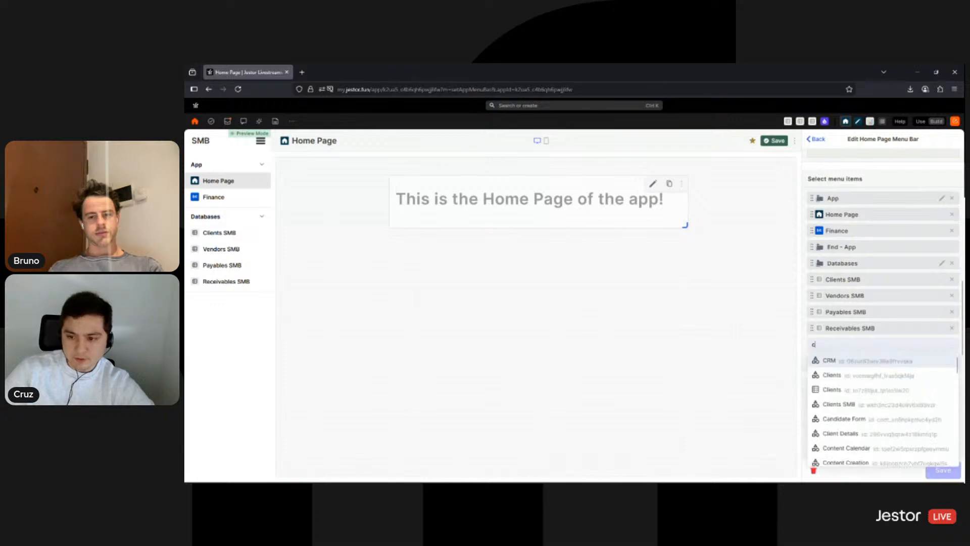
text(rm)
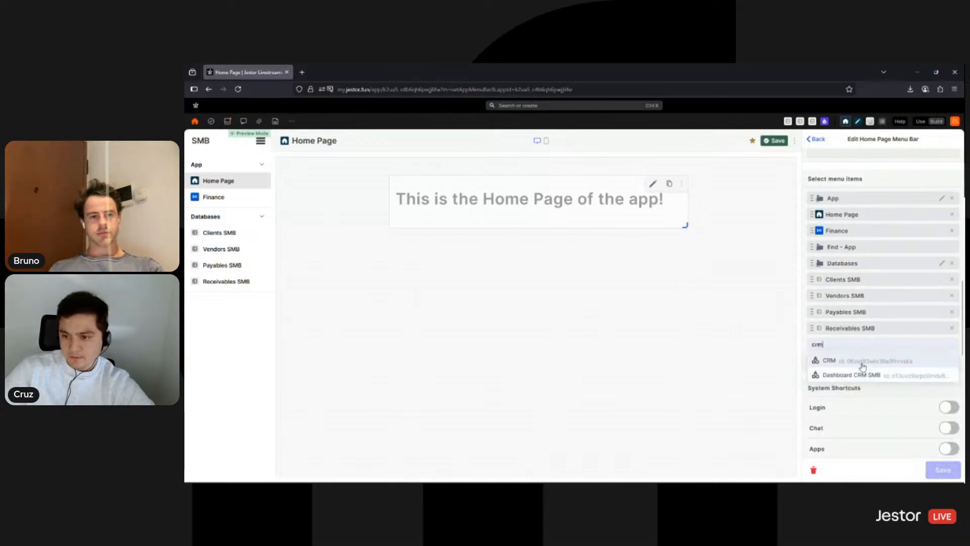
click(863, 365)
scroll(864, 316, down, 1)
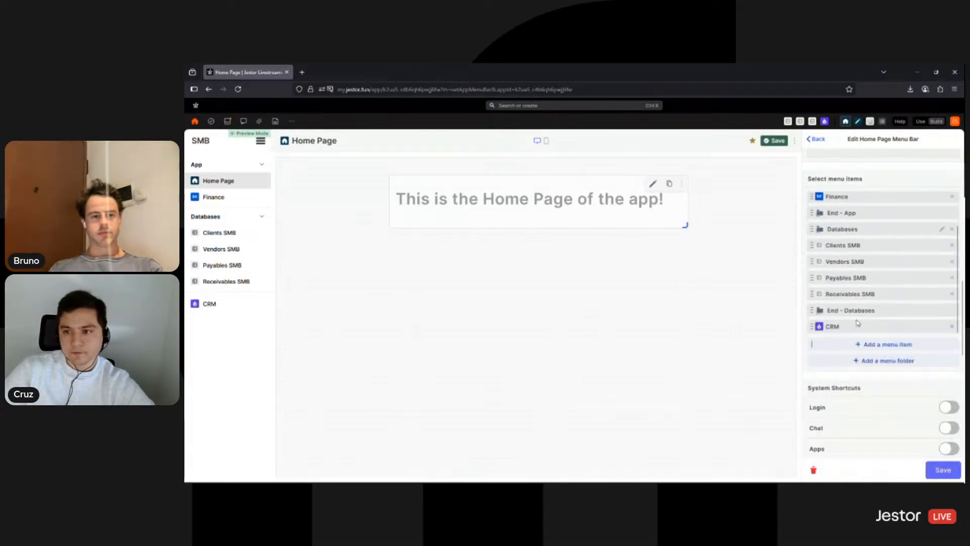
drag(864, 323, 864, 215)
Add the Opportunities SMB table to the Databases folder below Receivables SMB and save the menu bar.
click(886, 342)
text(op)
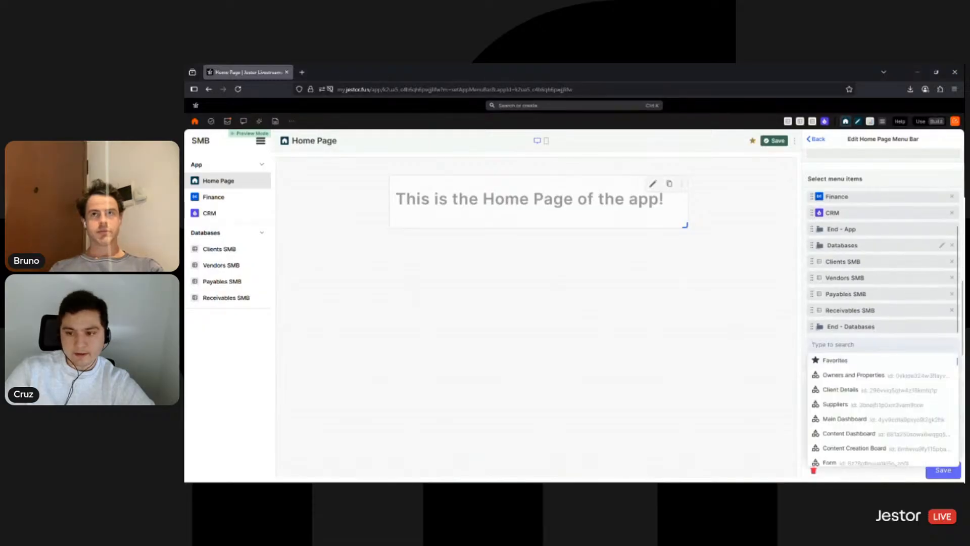
text(p)
click(849, 360)
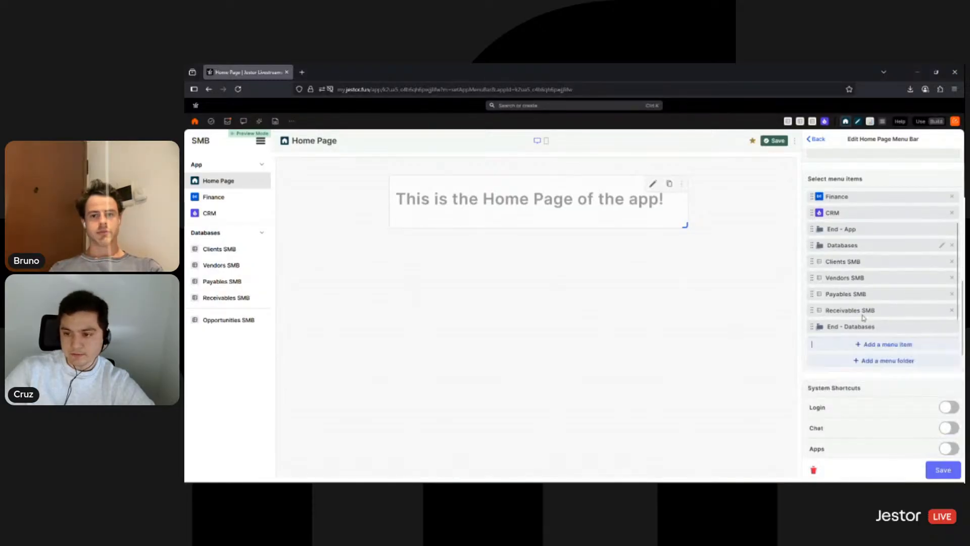
drag(862, 317, 862, 329)
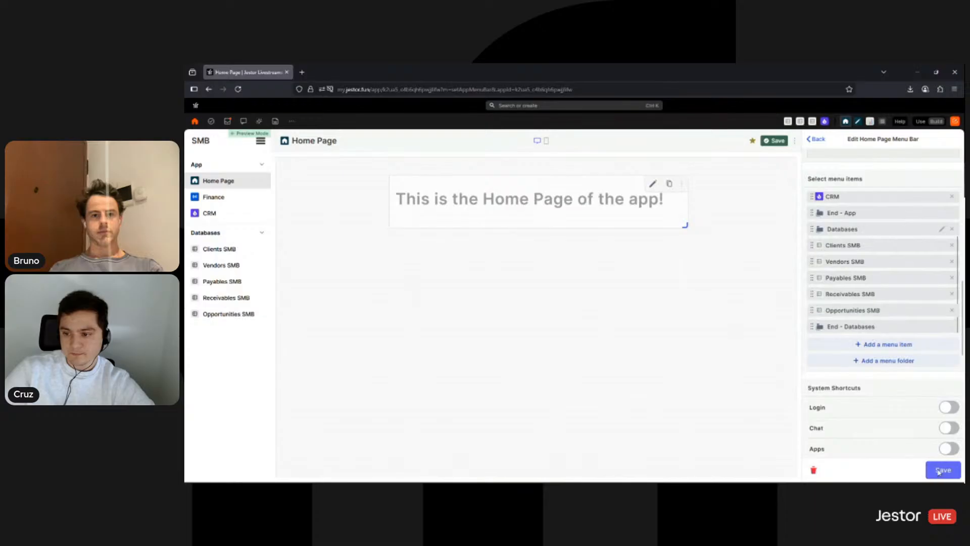
click(939, 469)
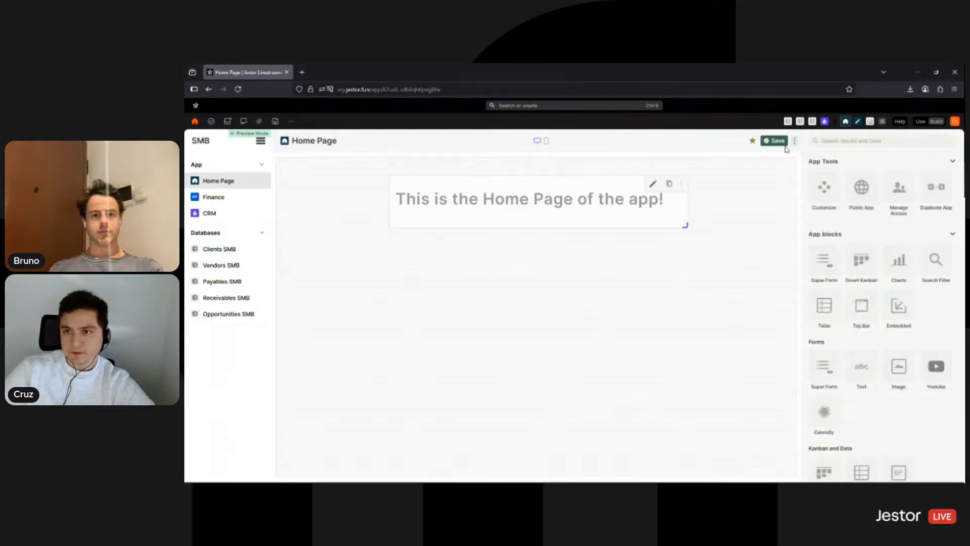
Switch the Home Page to Use mode, collapse the Databases folder, and view the Finance and CRM pages.
click(920, 122)
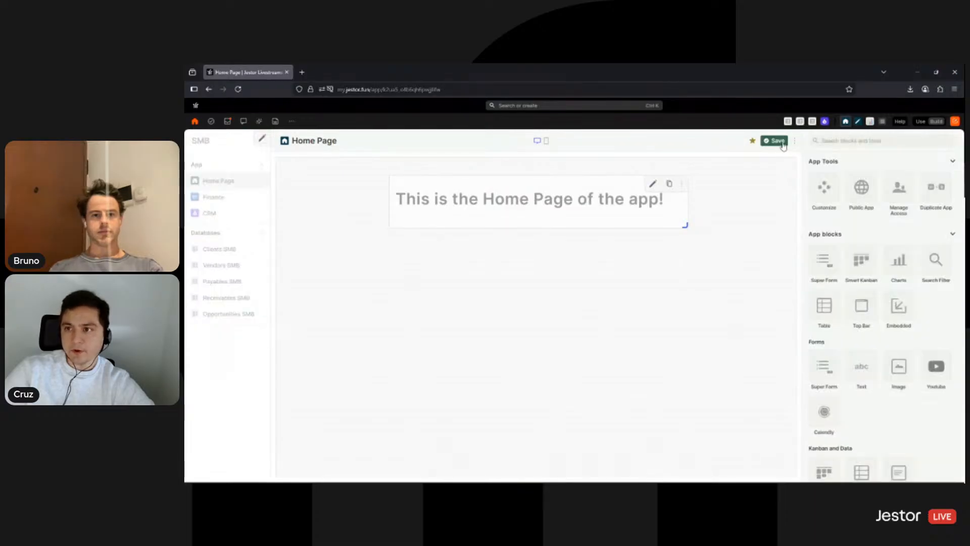
click(251, 233)
click(220, 200)
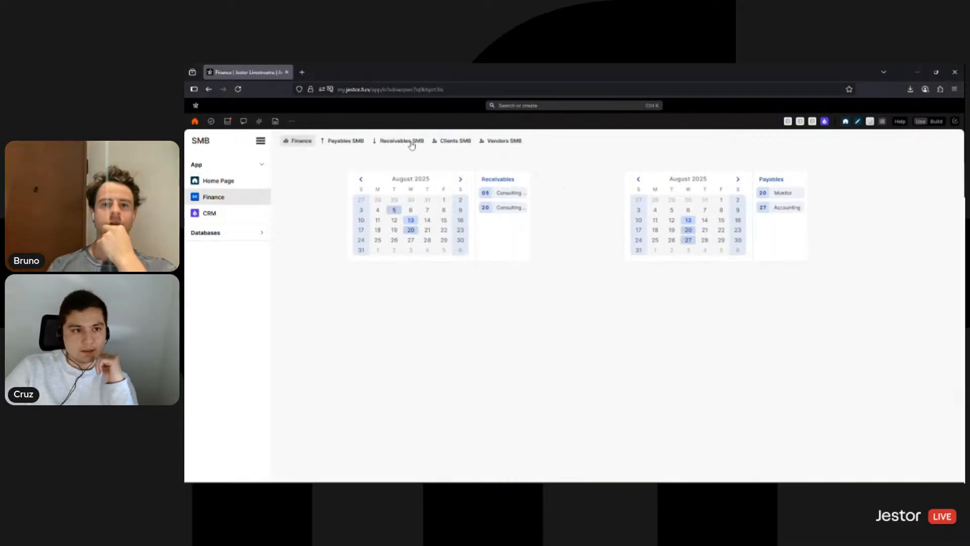
click(227, 213)
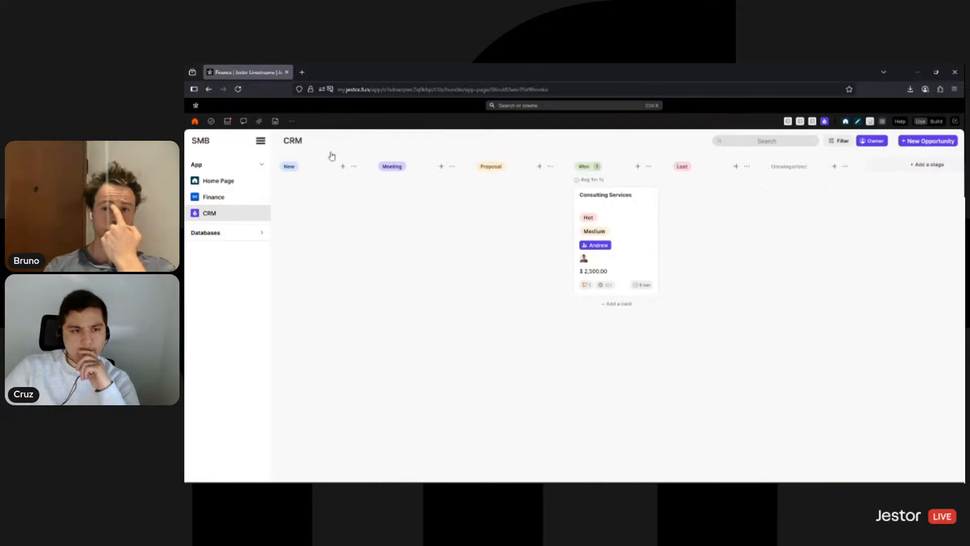
Reload the CRM page, reopen it from the side menu, and check the New Opportunity form before closing it.
key(F5)
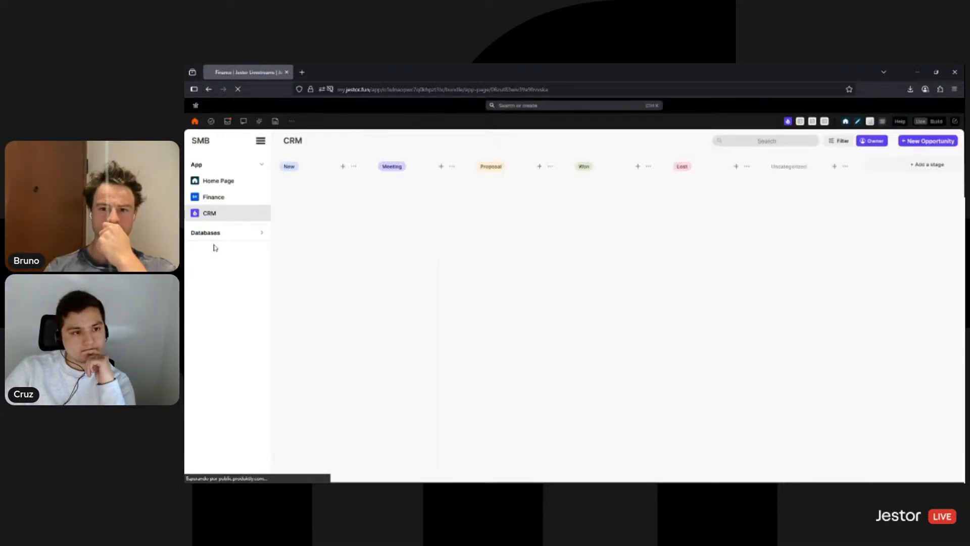
click(247, 213)
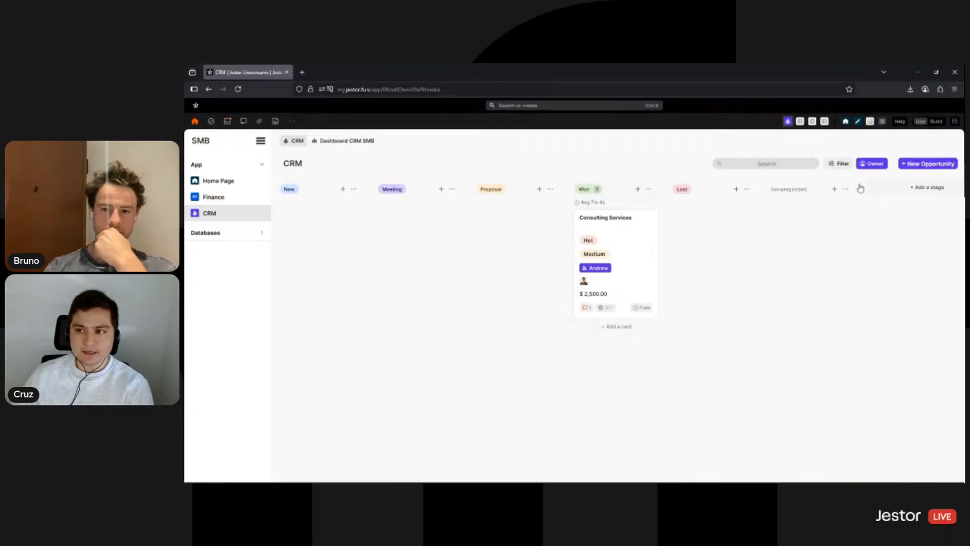
click(916, 165)
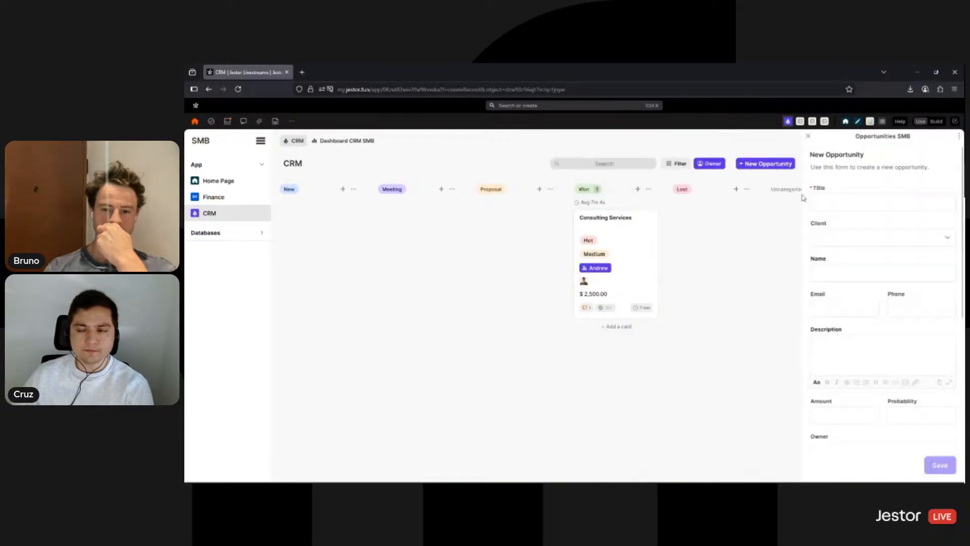
click(808, 136)
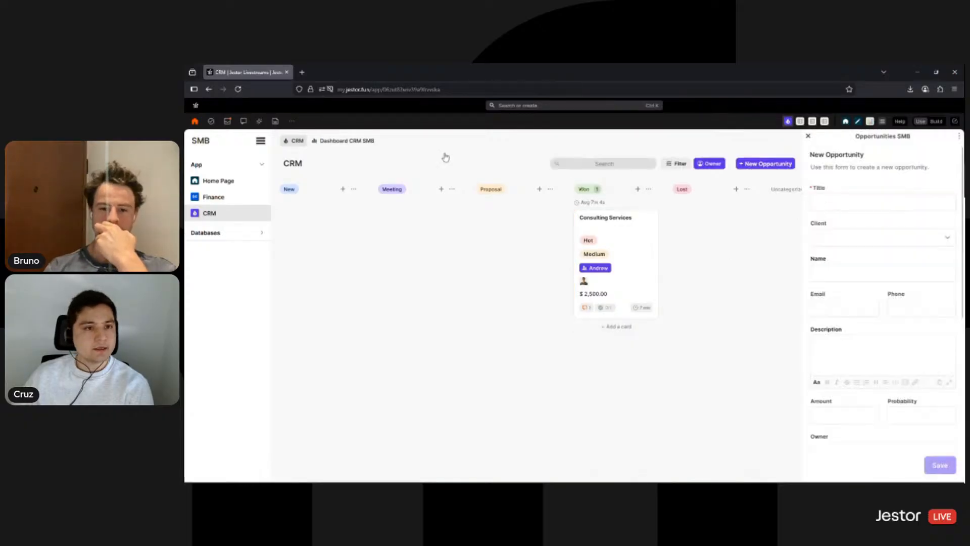
View the Dashboard CRM SMB charts and compare them with the CRM opportunities kanban.
click(363, 144)
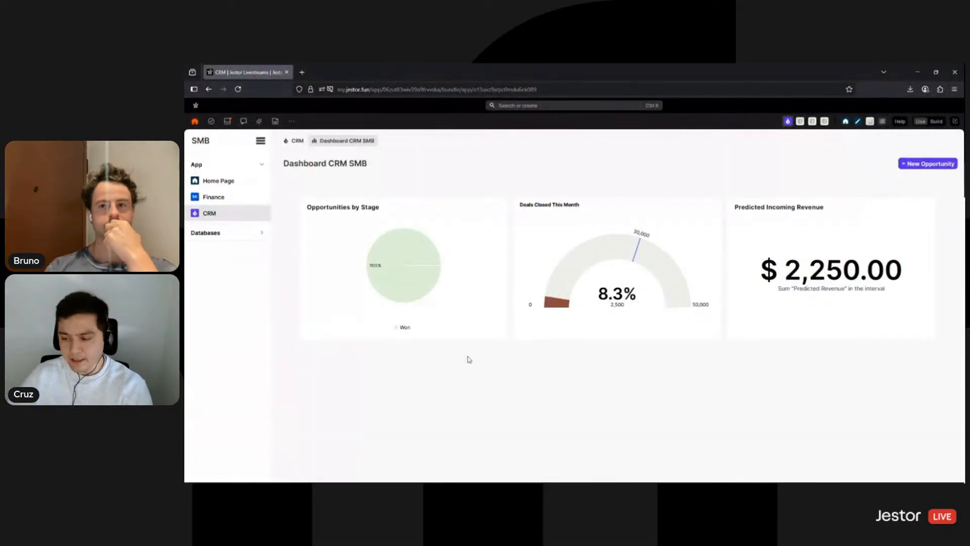
click(298, 141)
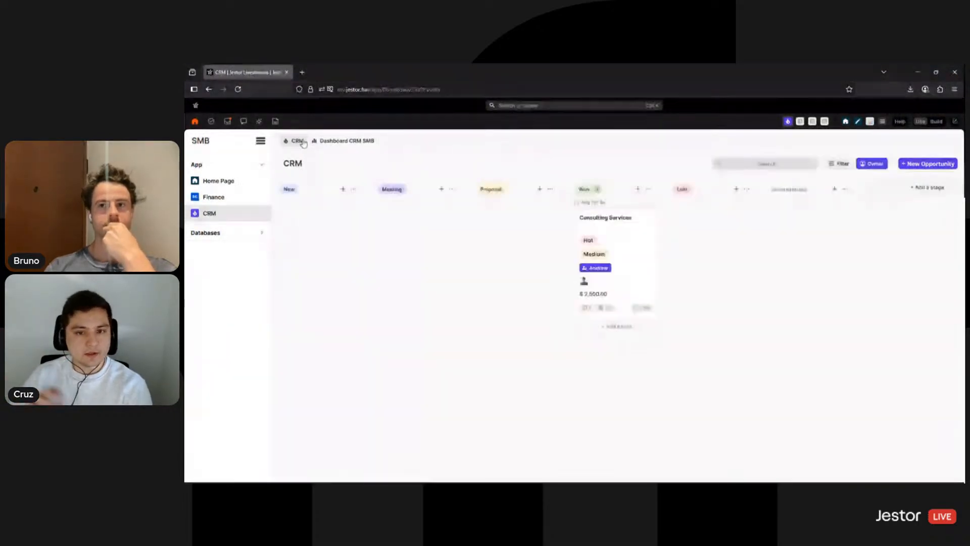
click(328, 144)
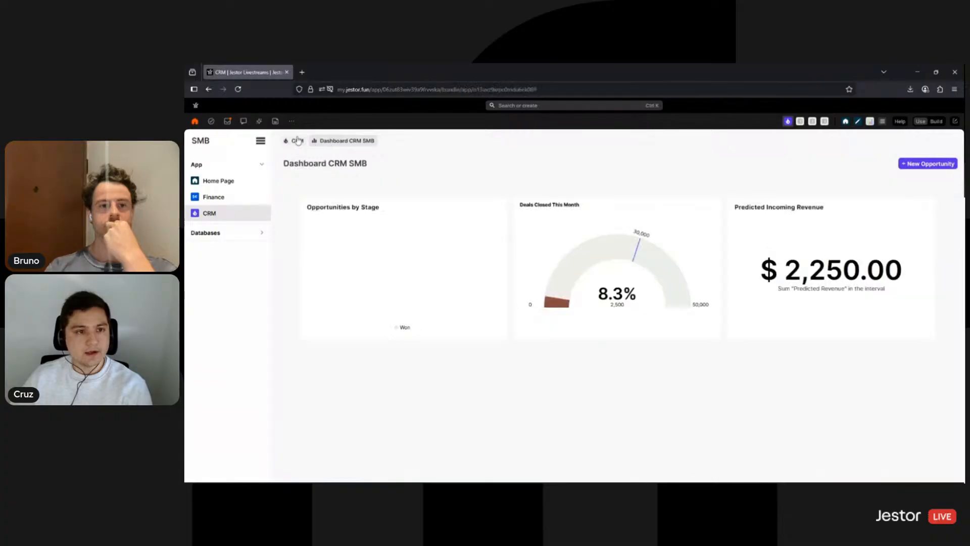
click(296, 144)
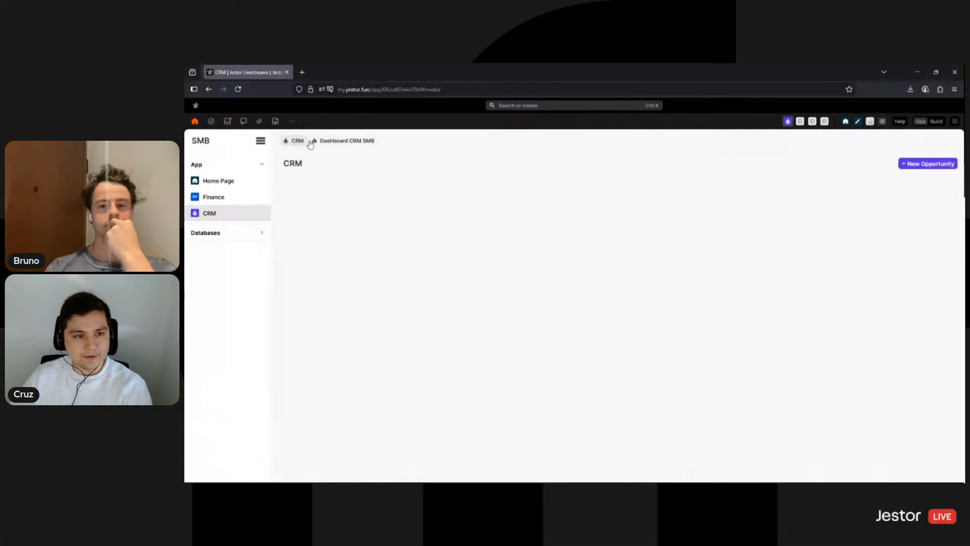
click(335, 145)
click(290, 143)
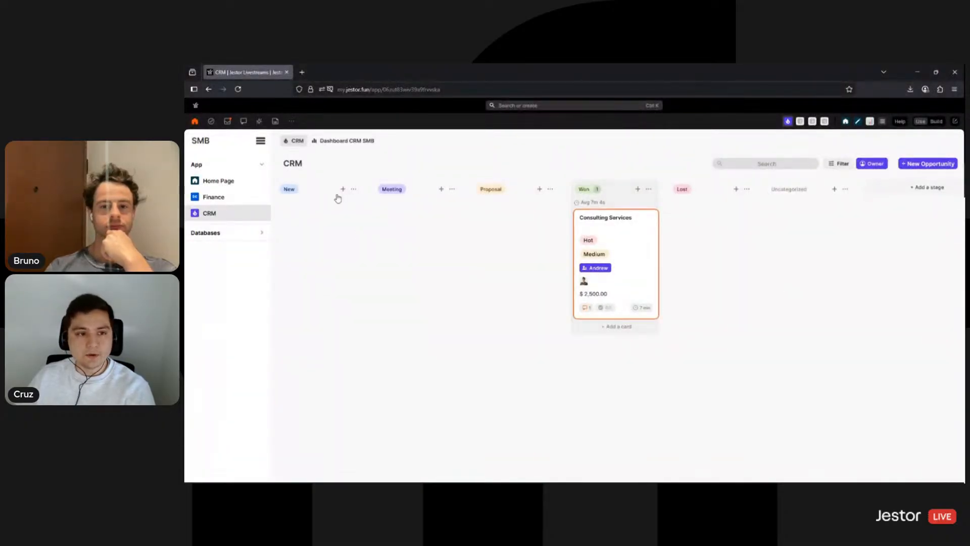
Review the Clients SMB and Receivables SMB pages in Finance, and return to the CRM dashboard and kanban.
click(236, 196)
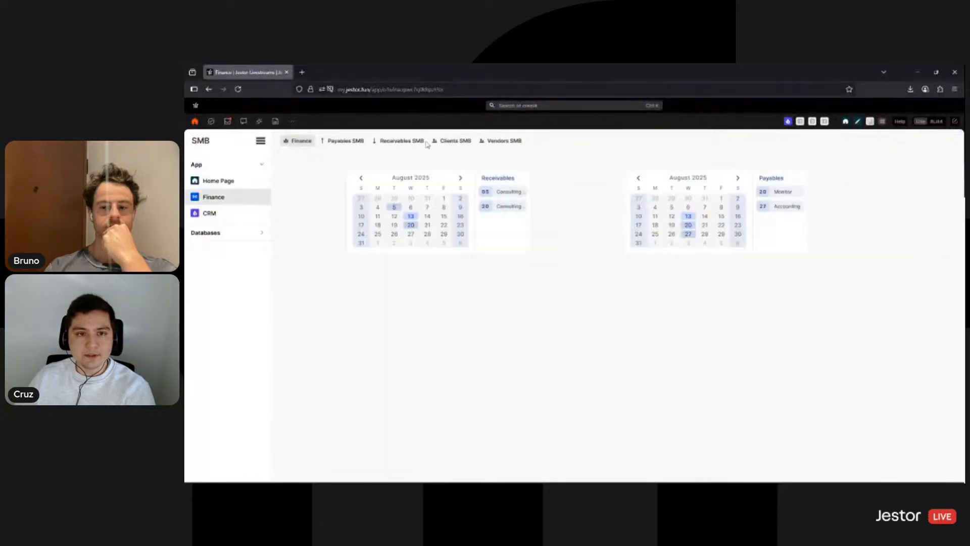
click(468, 141)
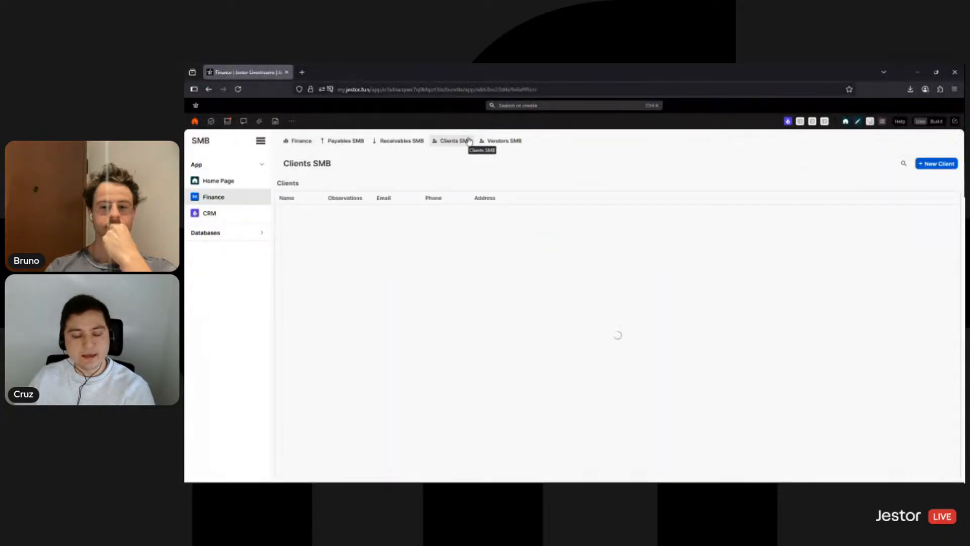
click(395, 144)
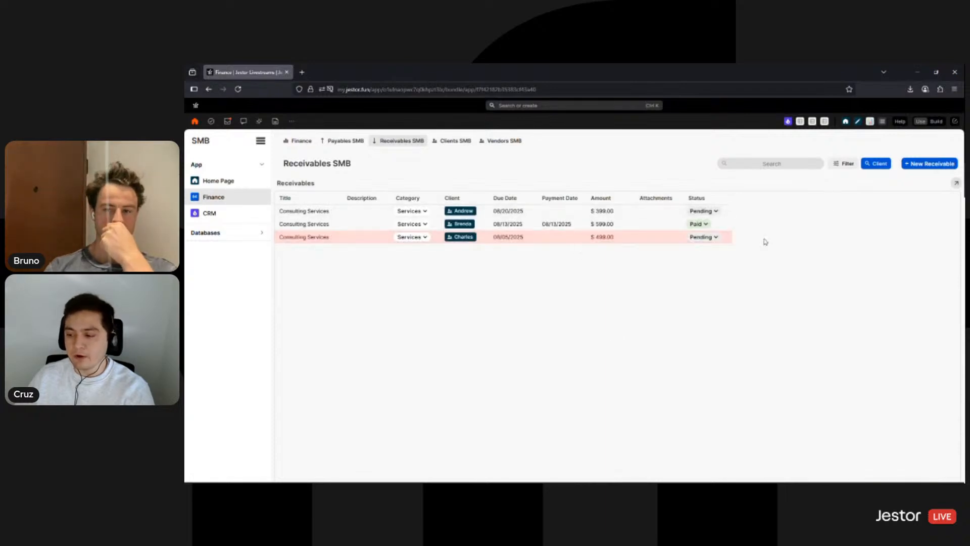
click(235, 213)
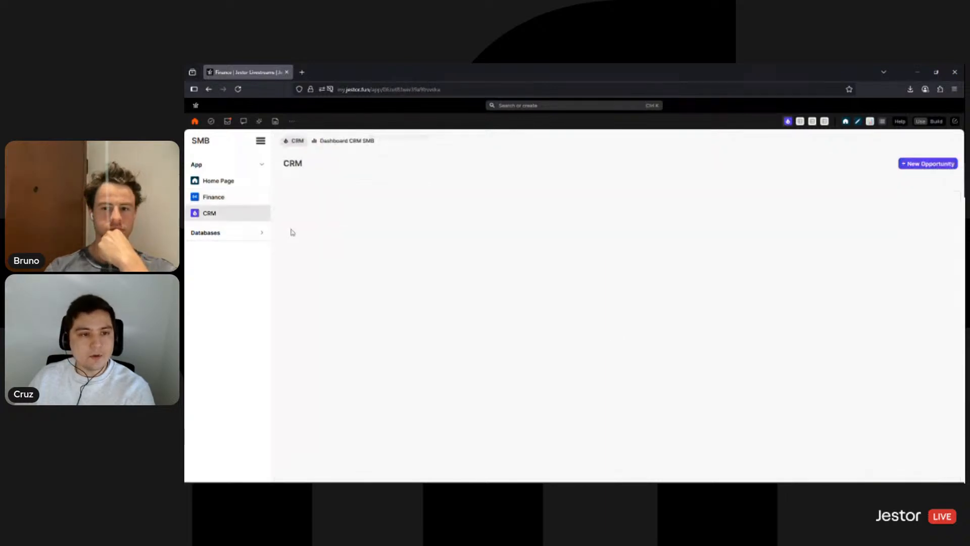
click(358, 145)
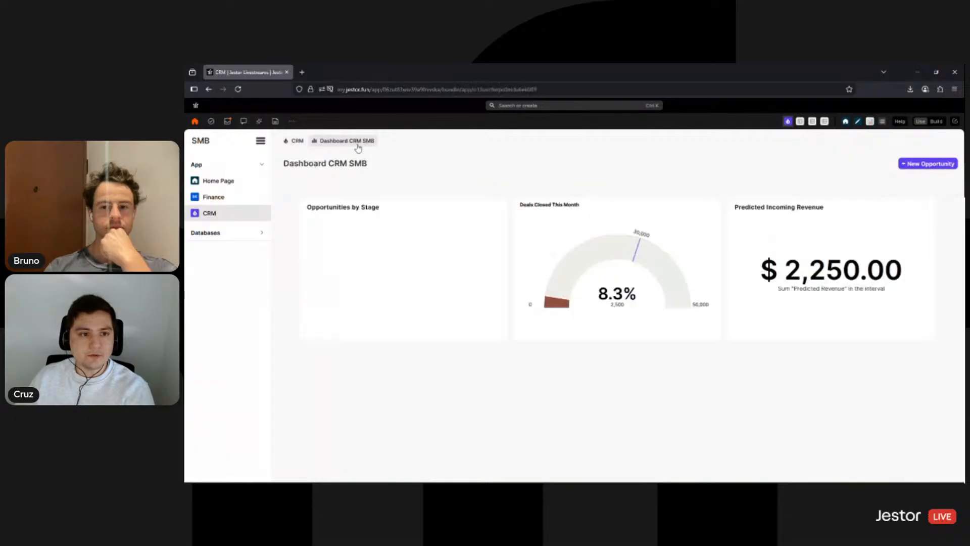
click(294, 141)
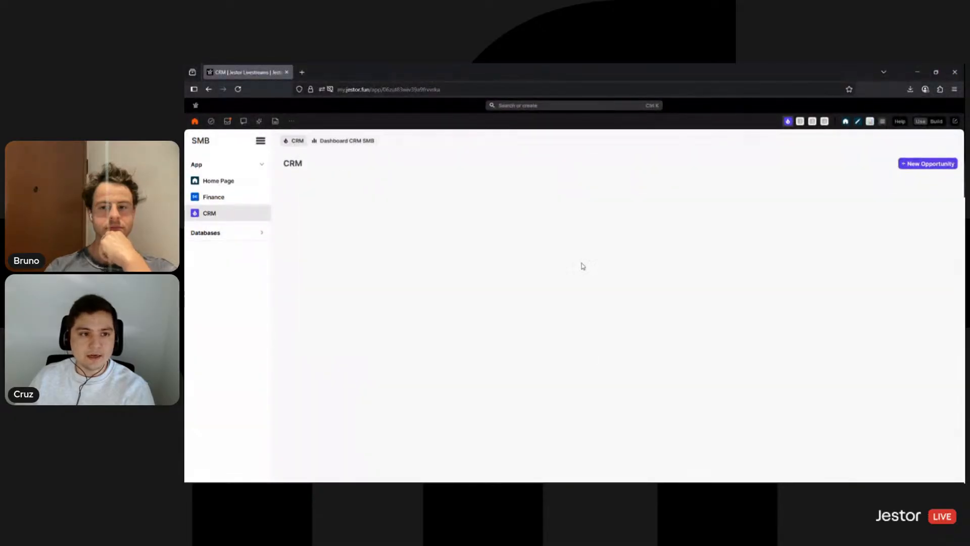